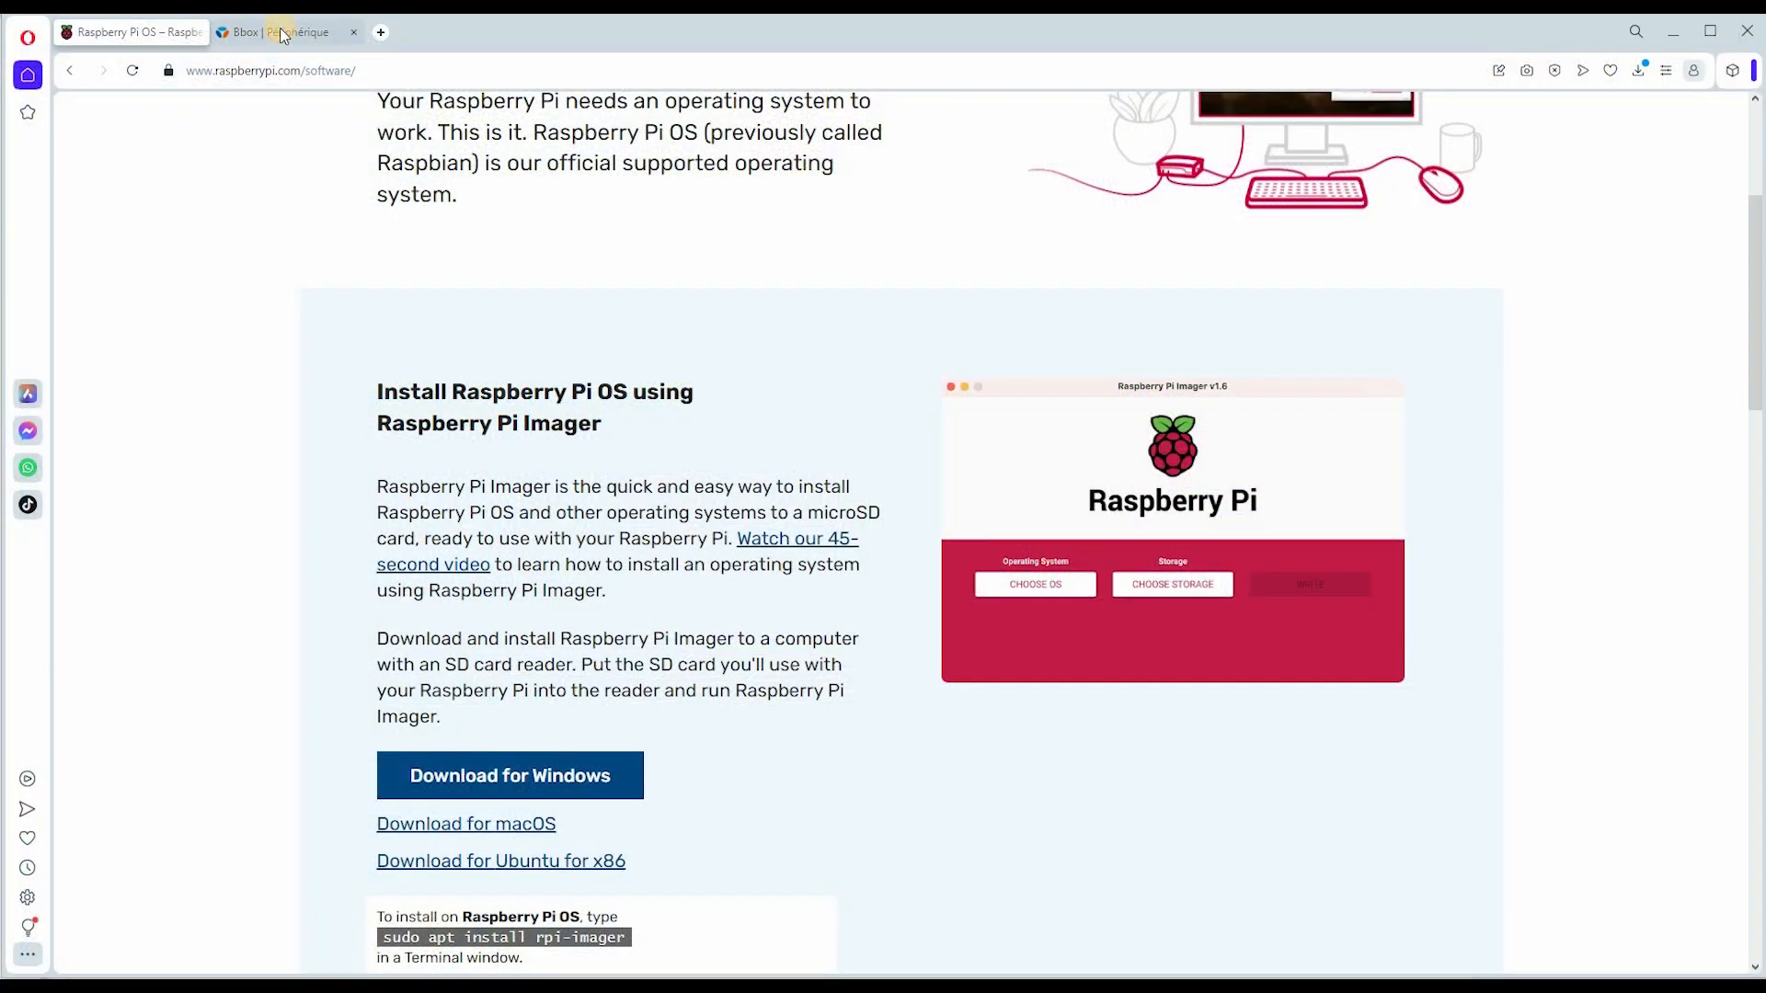
- Locate the homeassistant device among the Bbox router's wired devices and copy its IP address
click(282, 33)
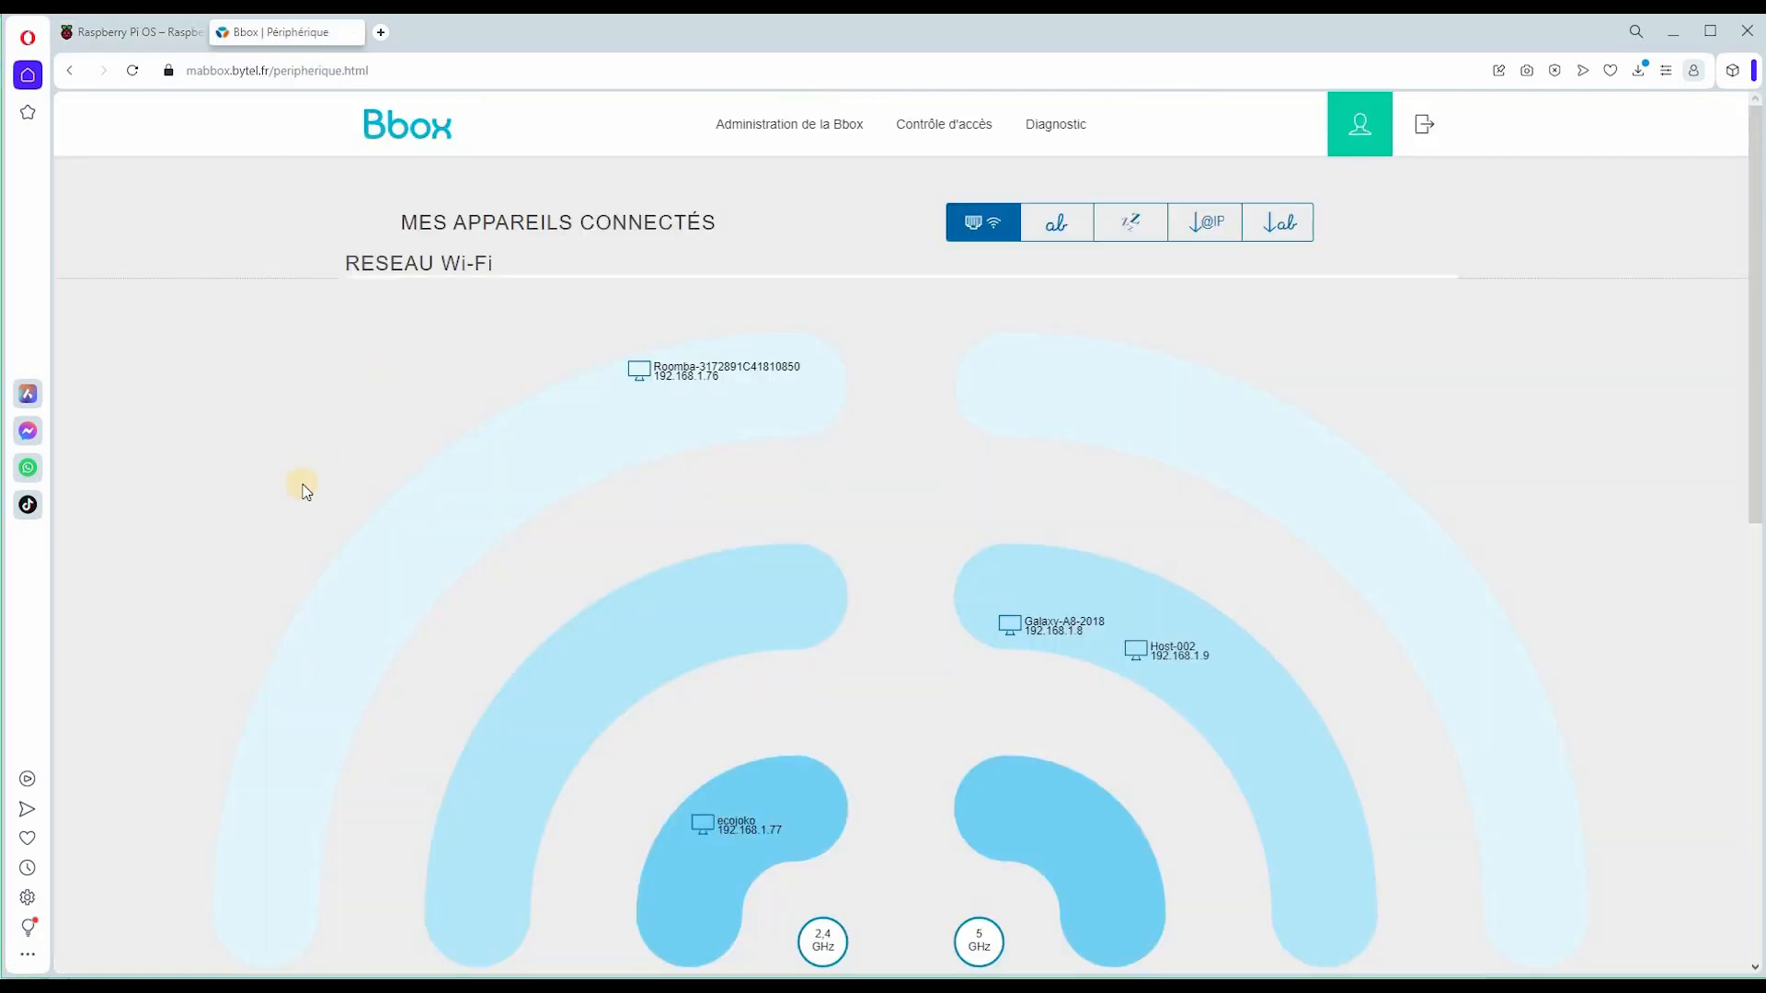
scroll(303, 492, down, 10)
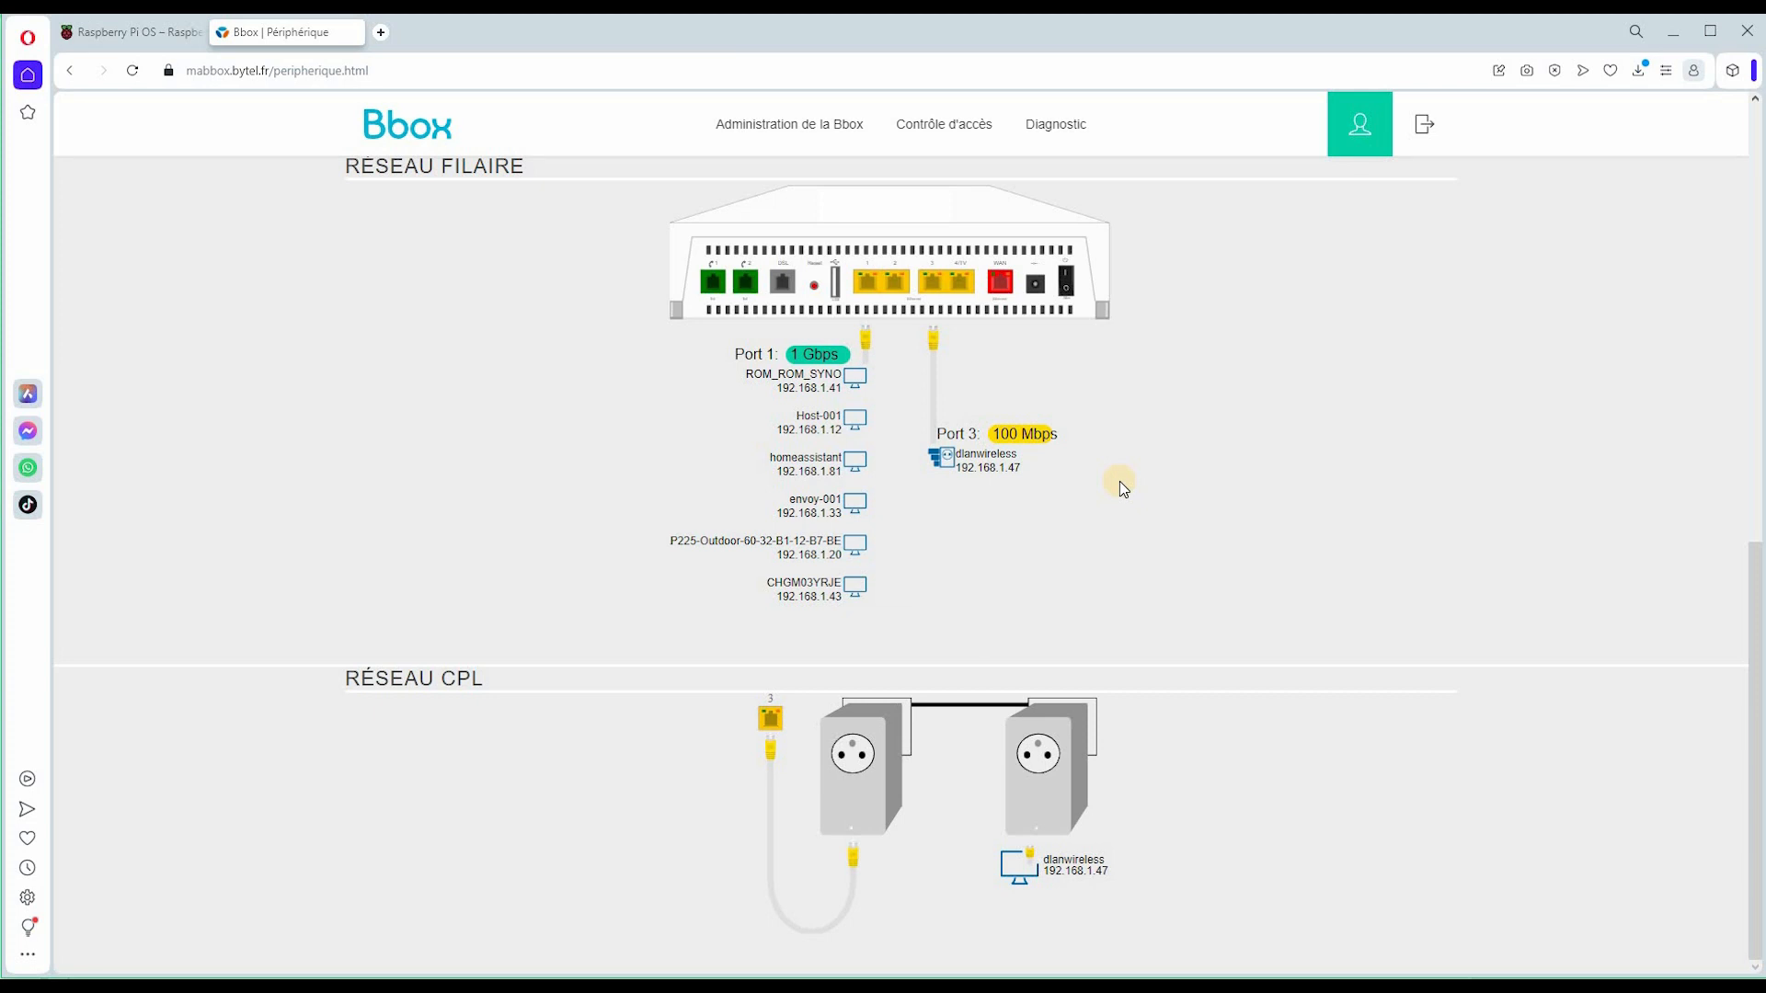
drag(772, 455, 837, 460)
double_click(840, 455)
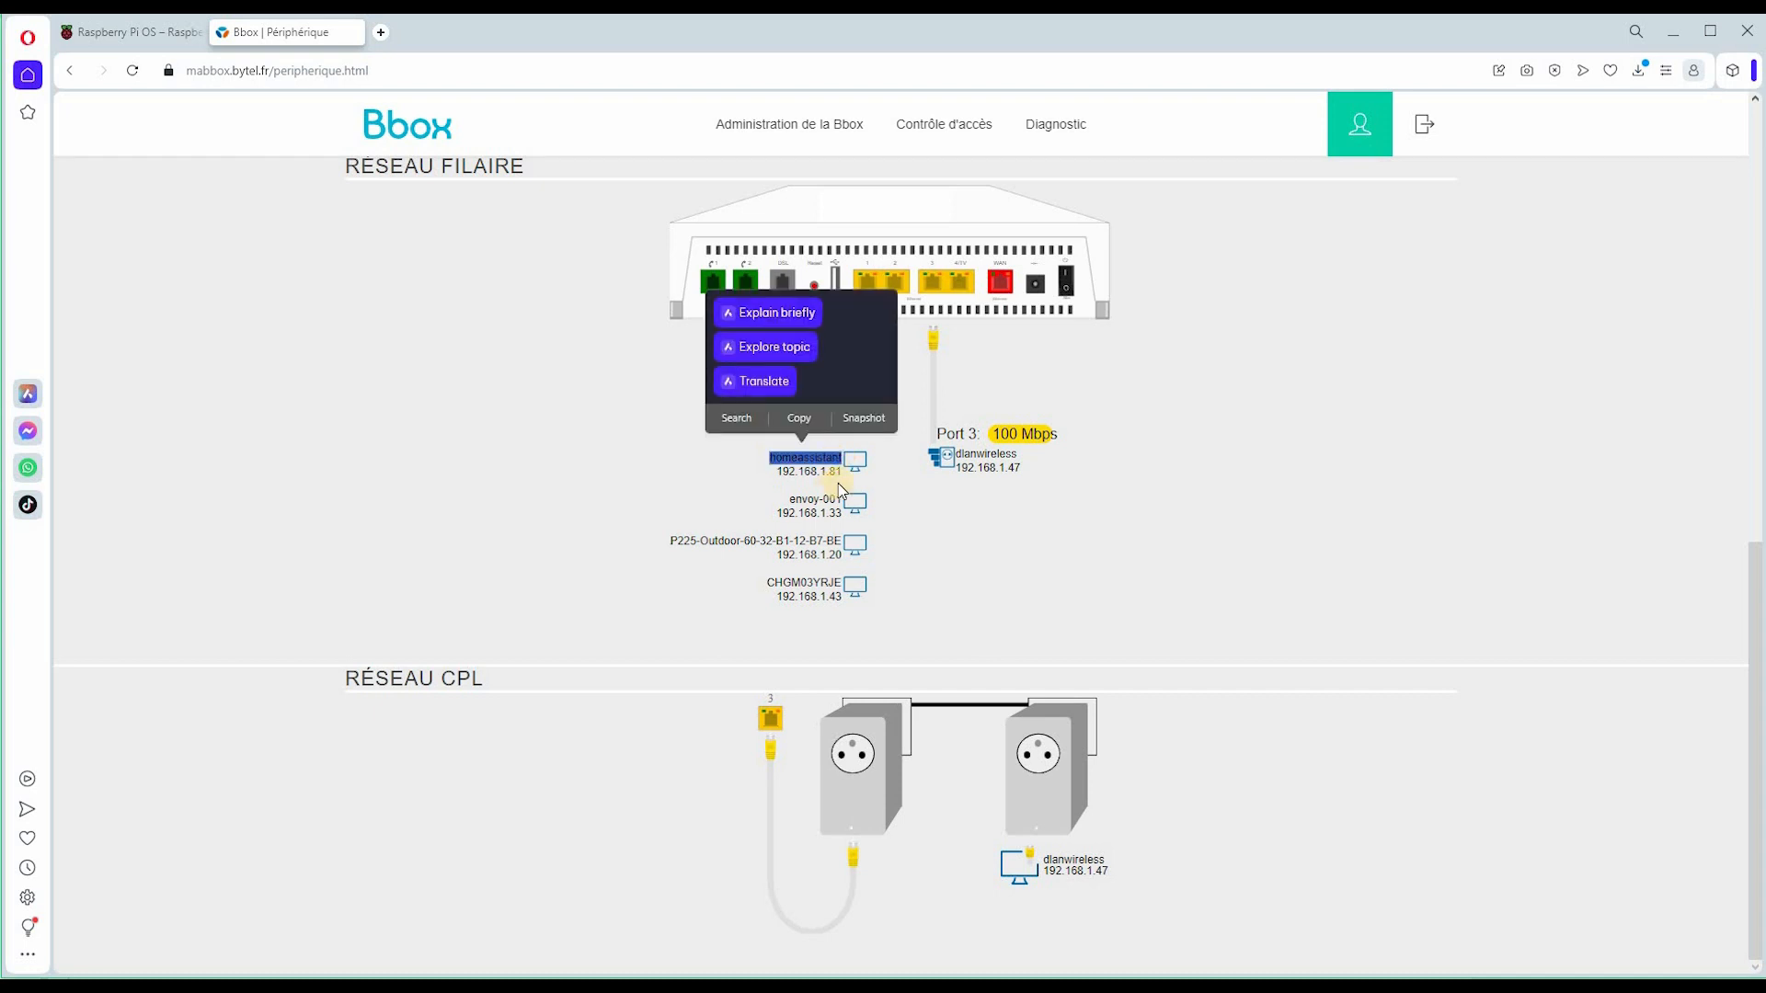
click(780, 465)
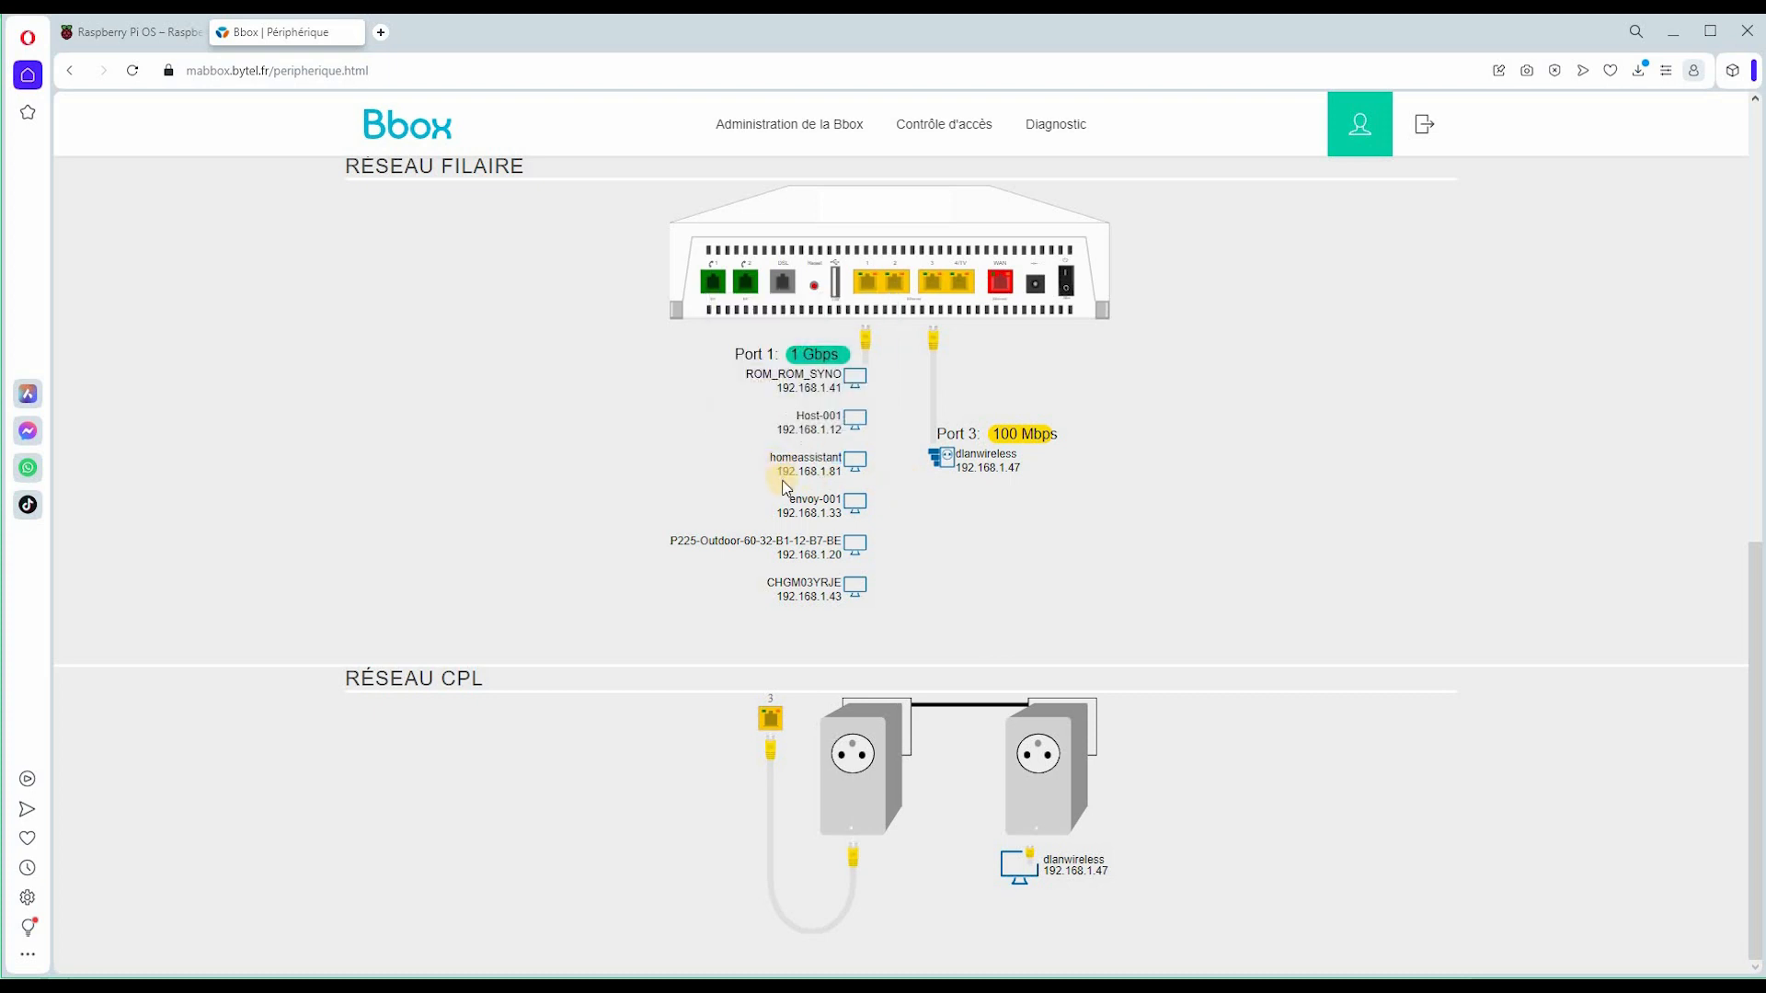
drag(844, 471, 830, 478)
right_click(831, 478)
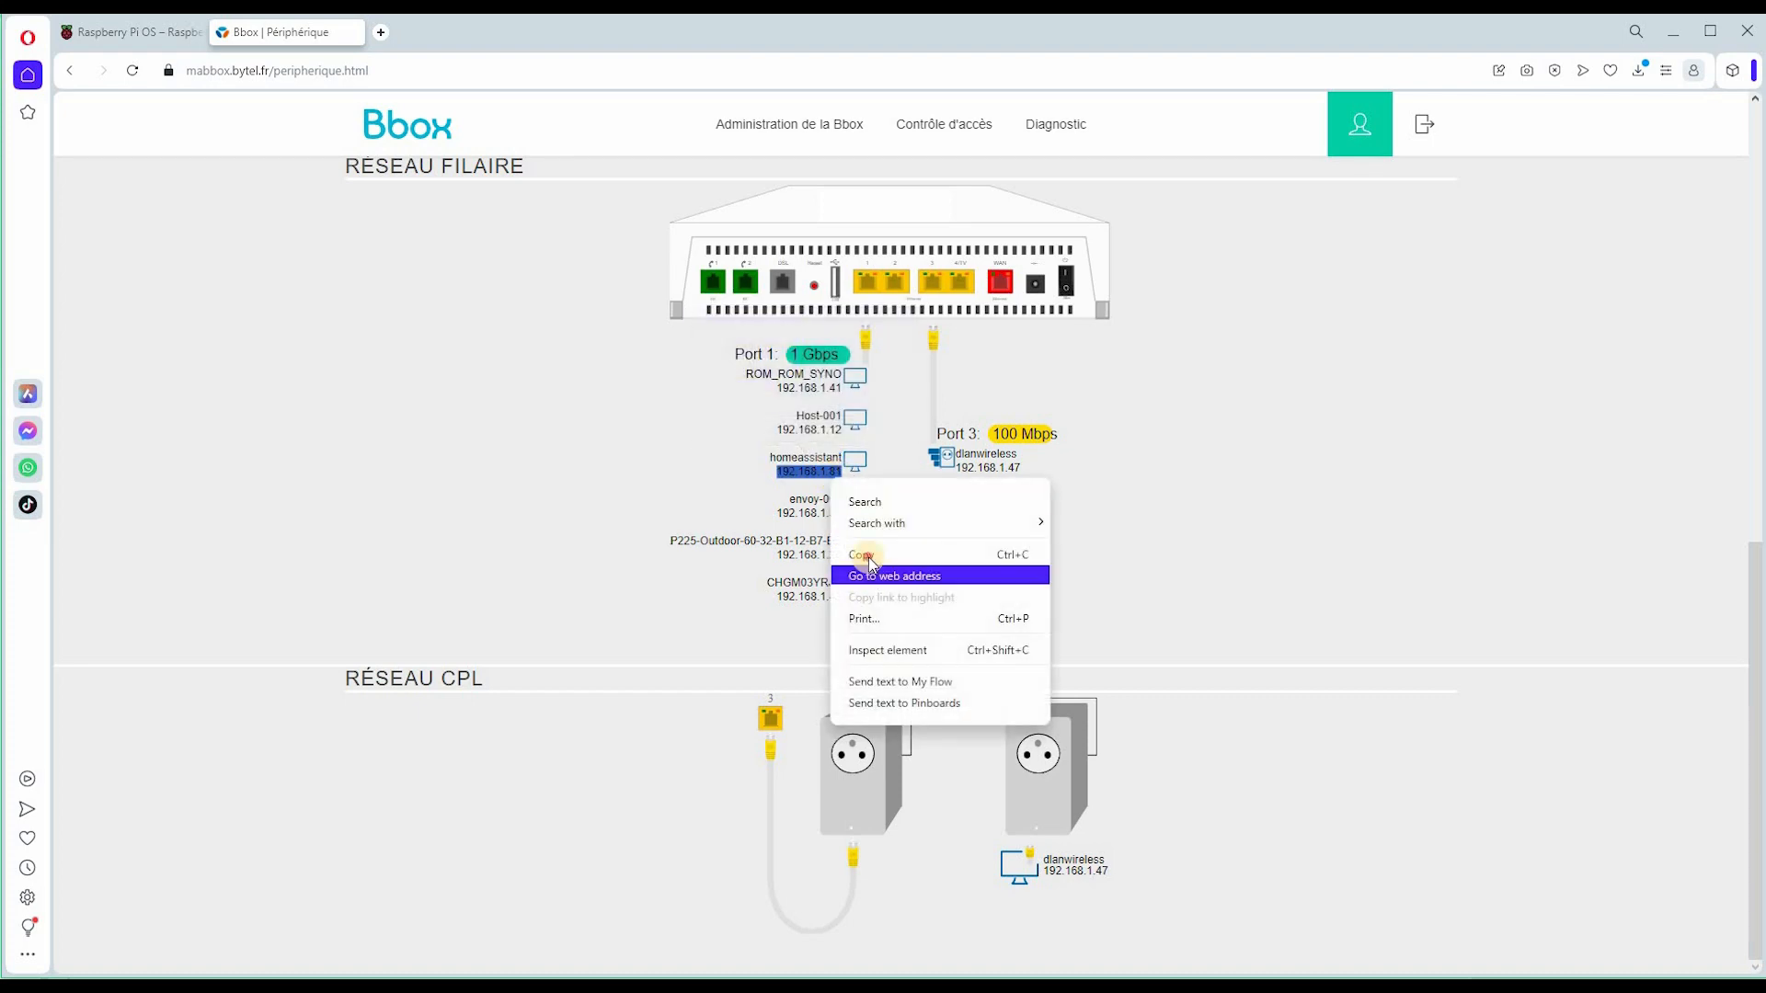
click(869, 556)
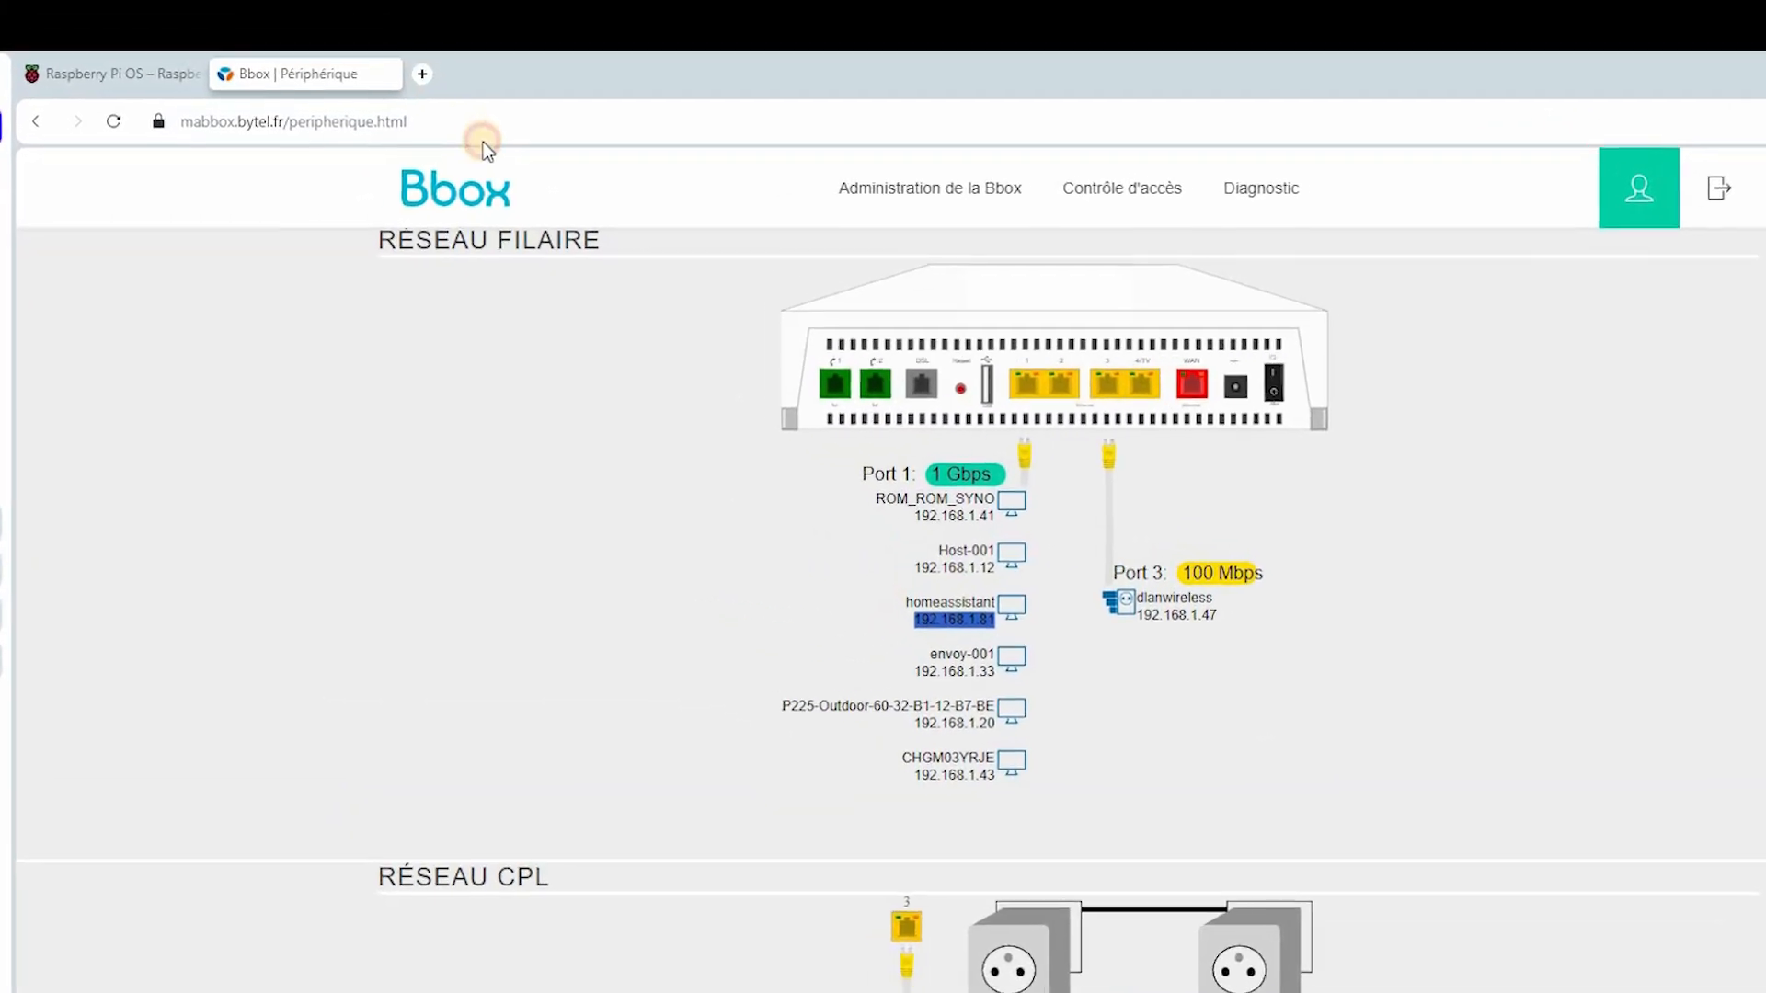
key(ctrl+t)
text(http:)
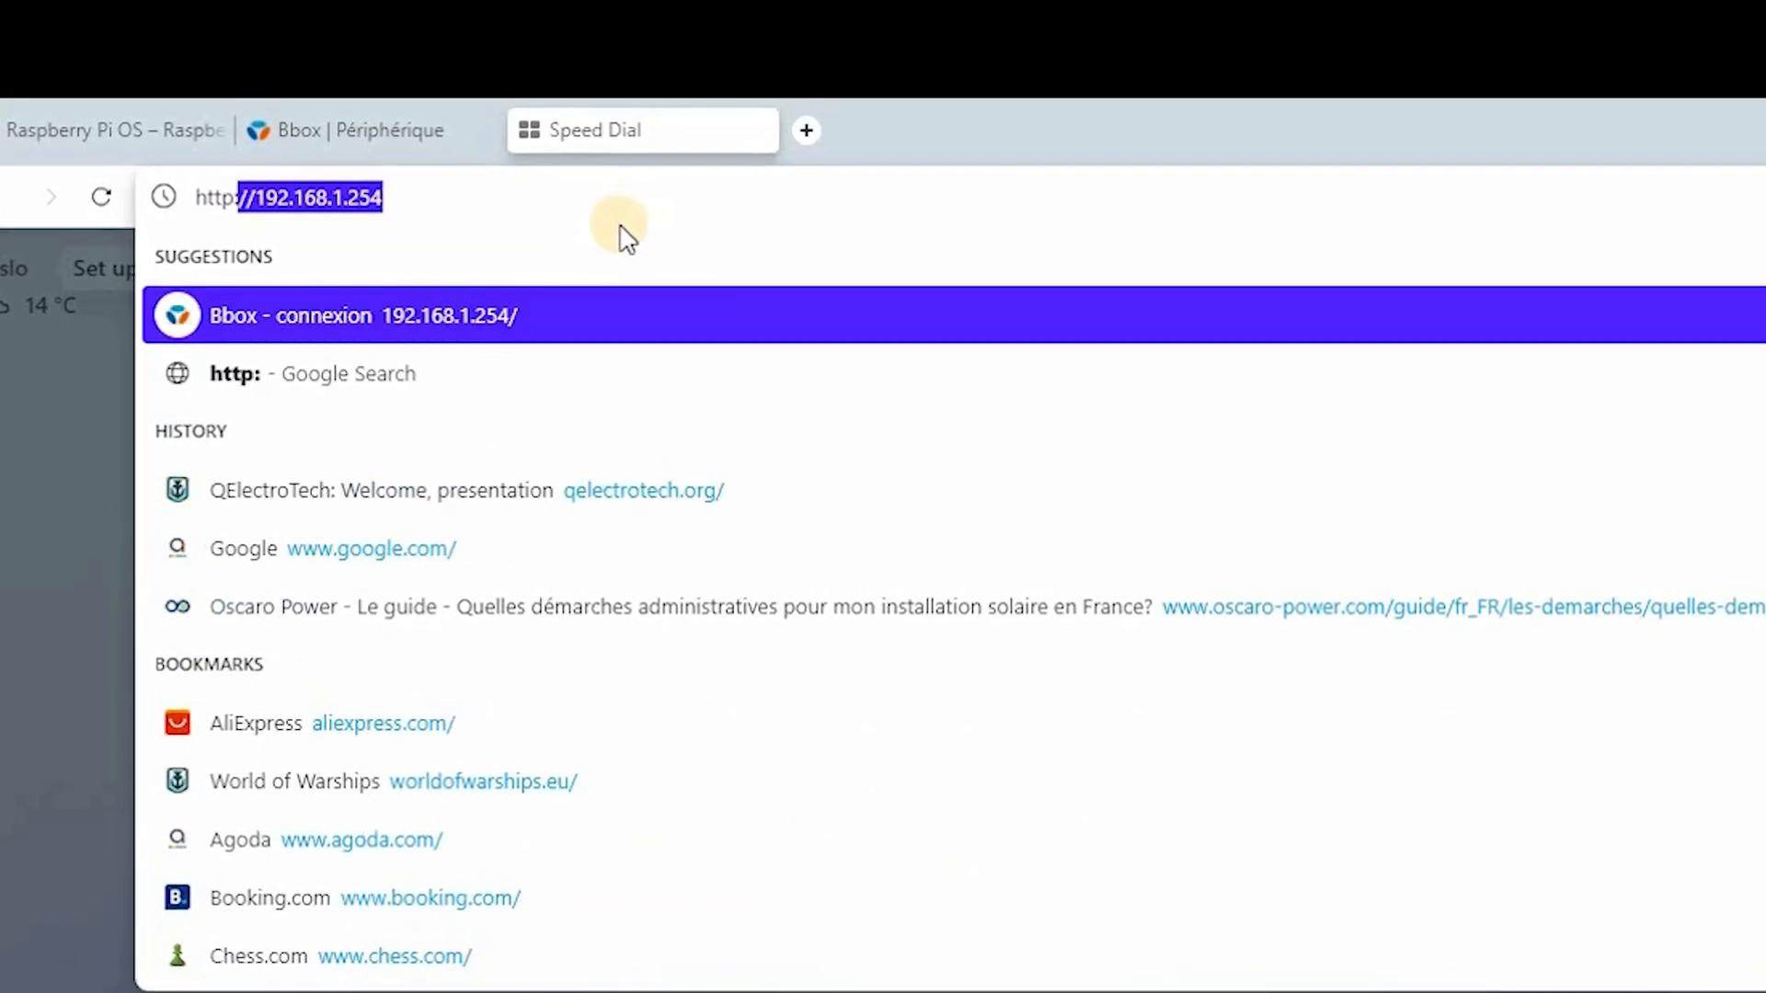
text(//)
key(ctrl+v)
key(Return)
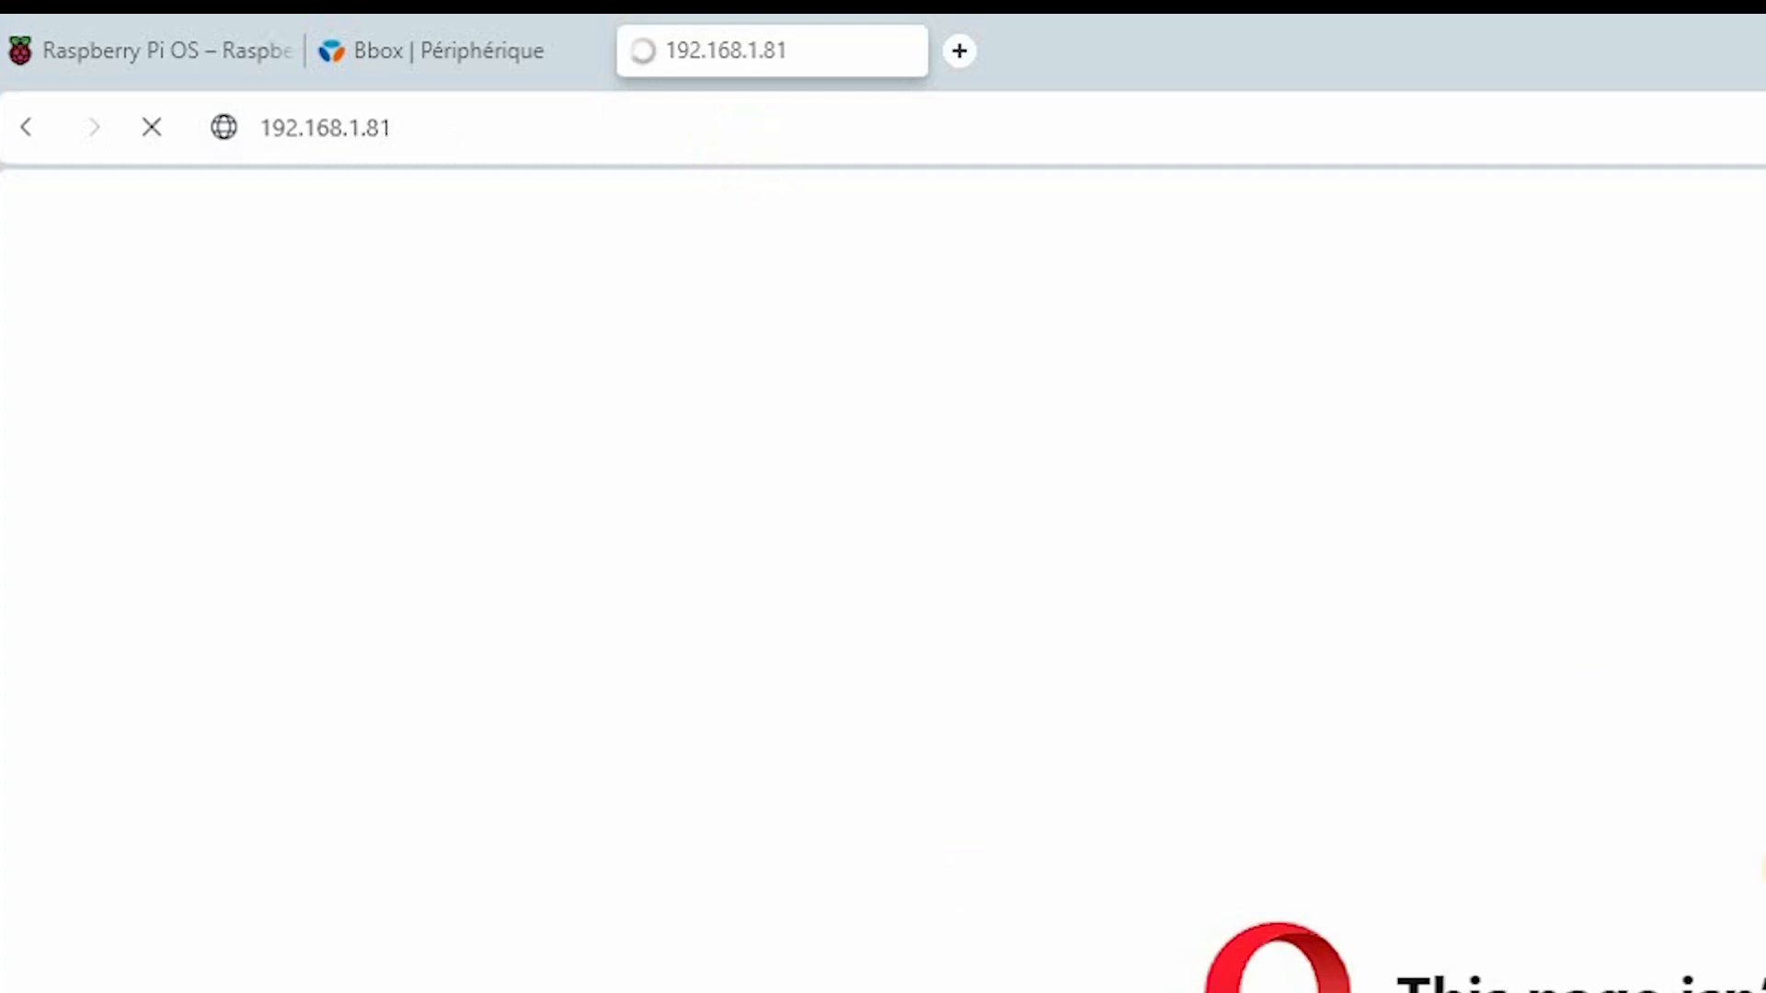
- Append port 8123 to the IP address and load 192.168.1.81:8123
click(449, 138)
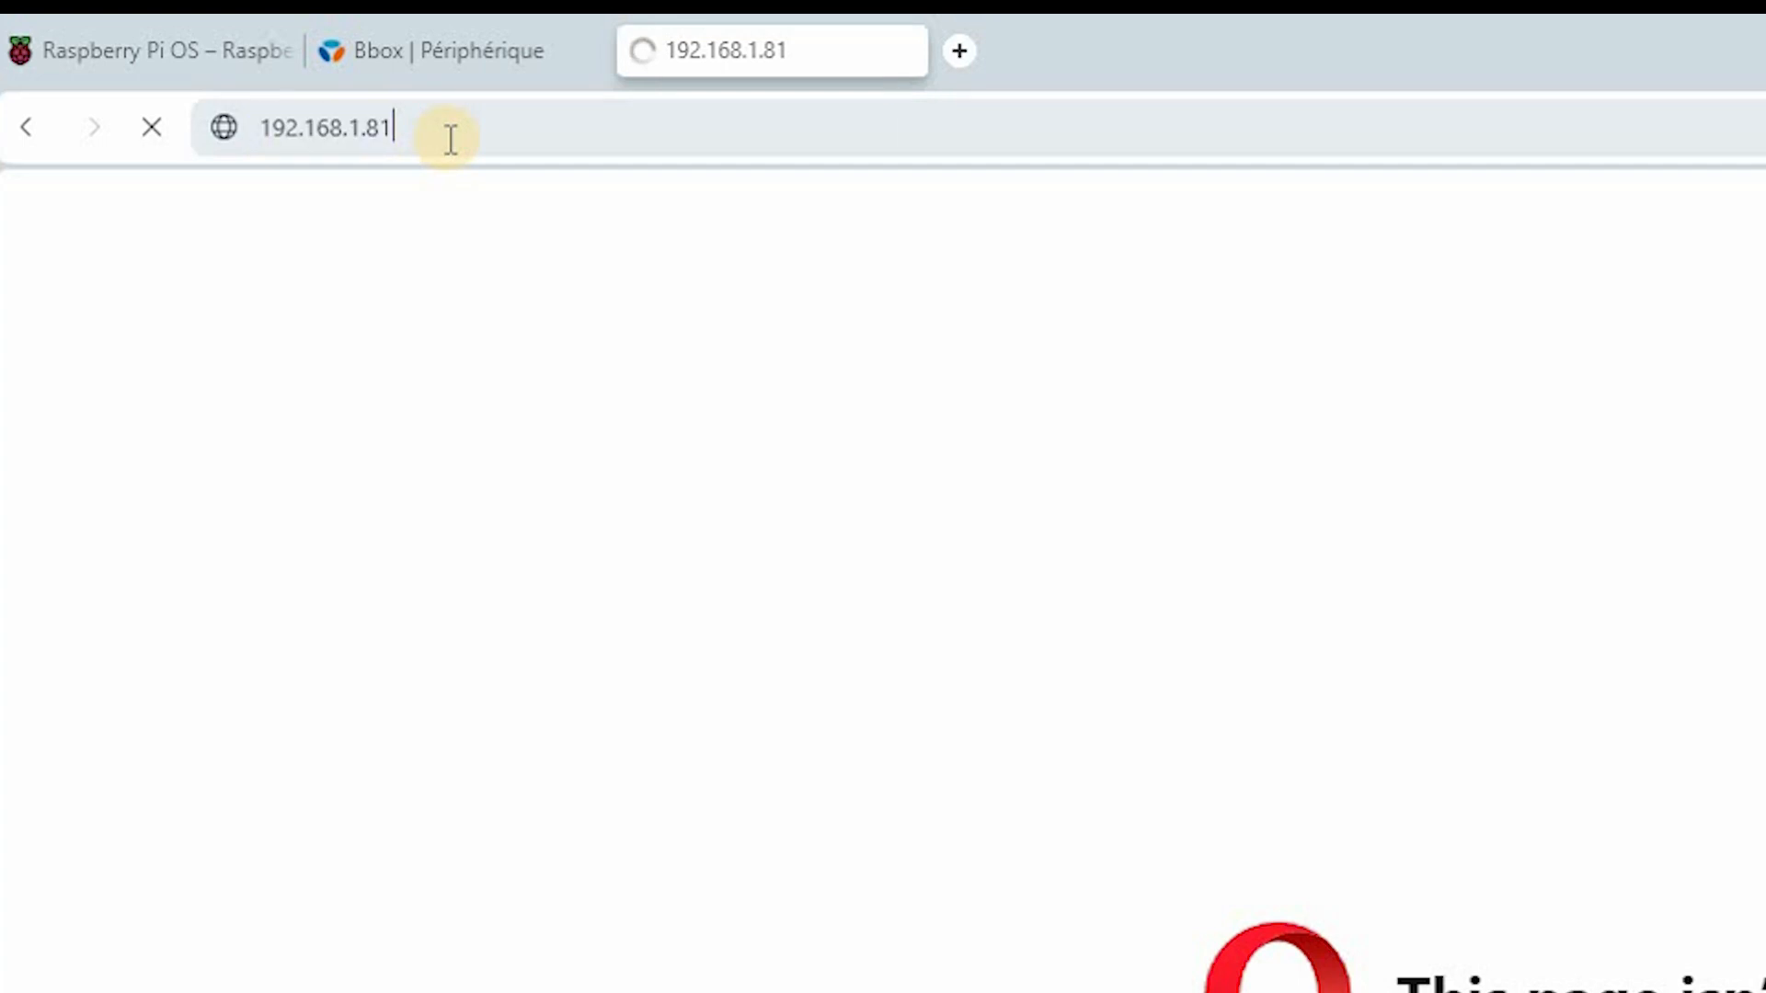
text(:)
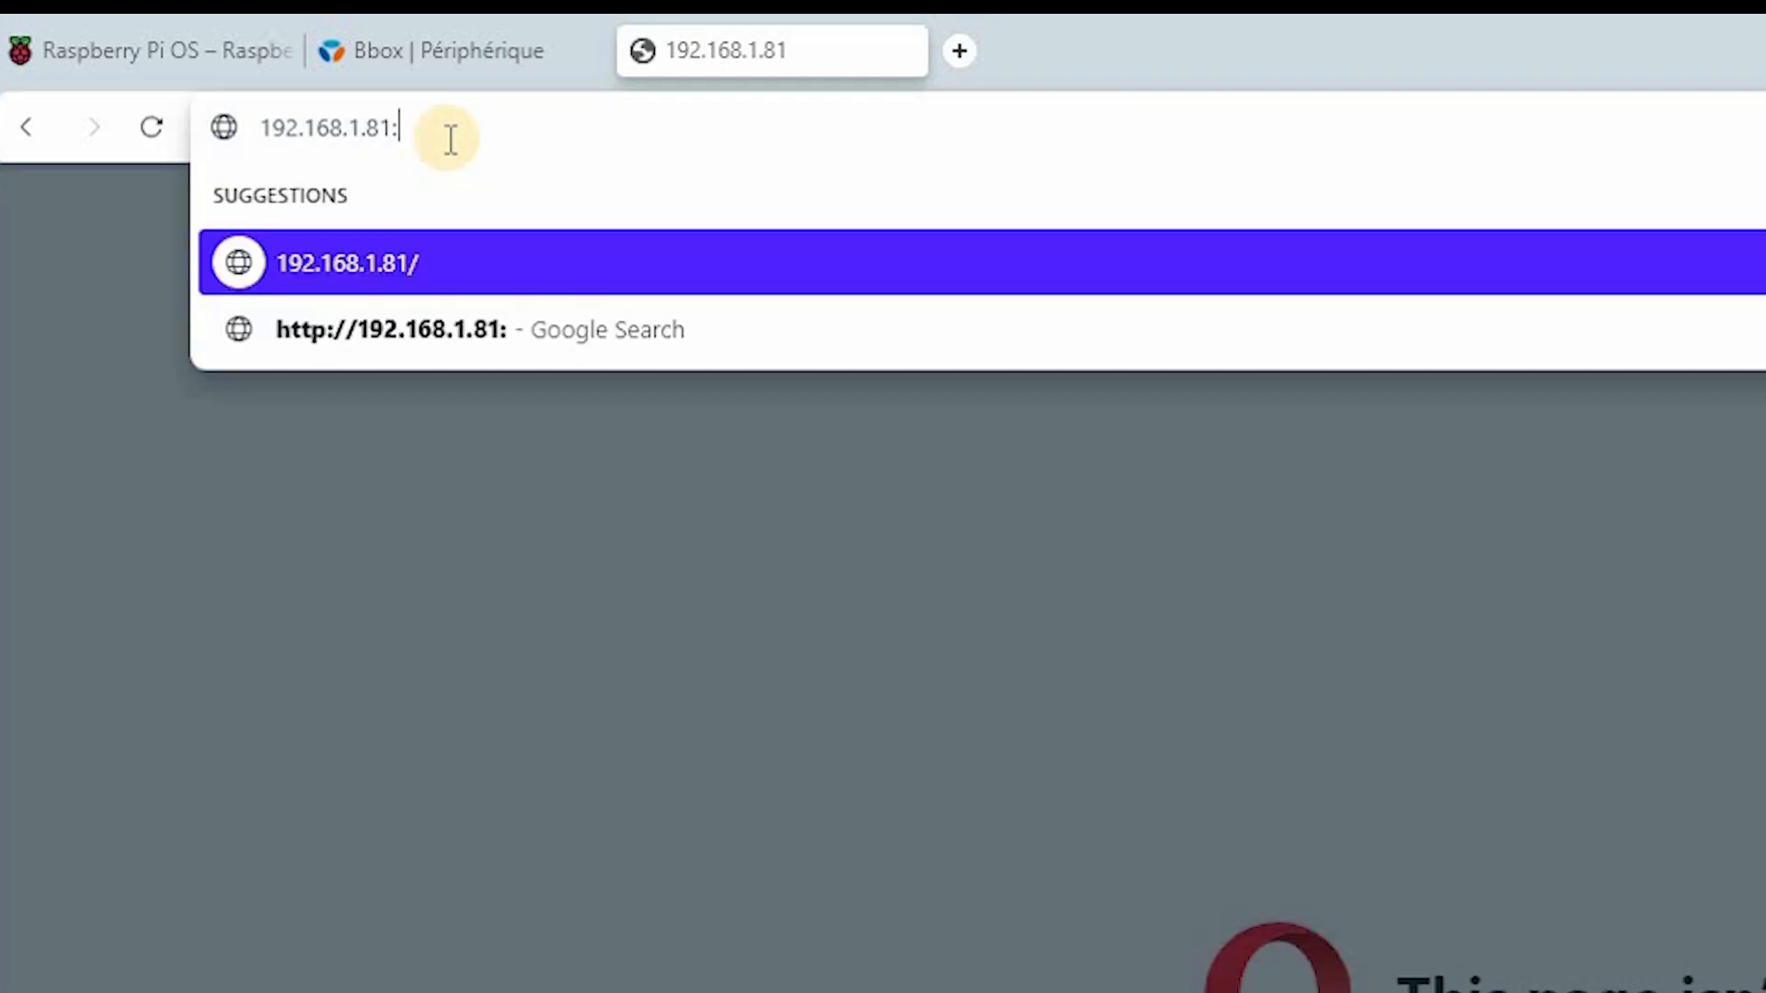
text(8123)
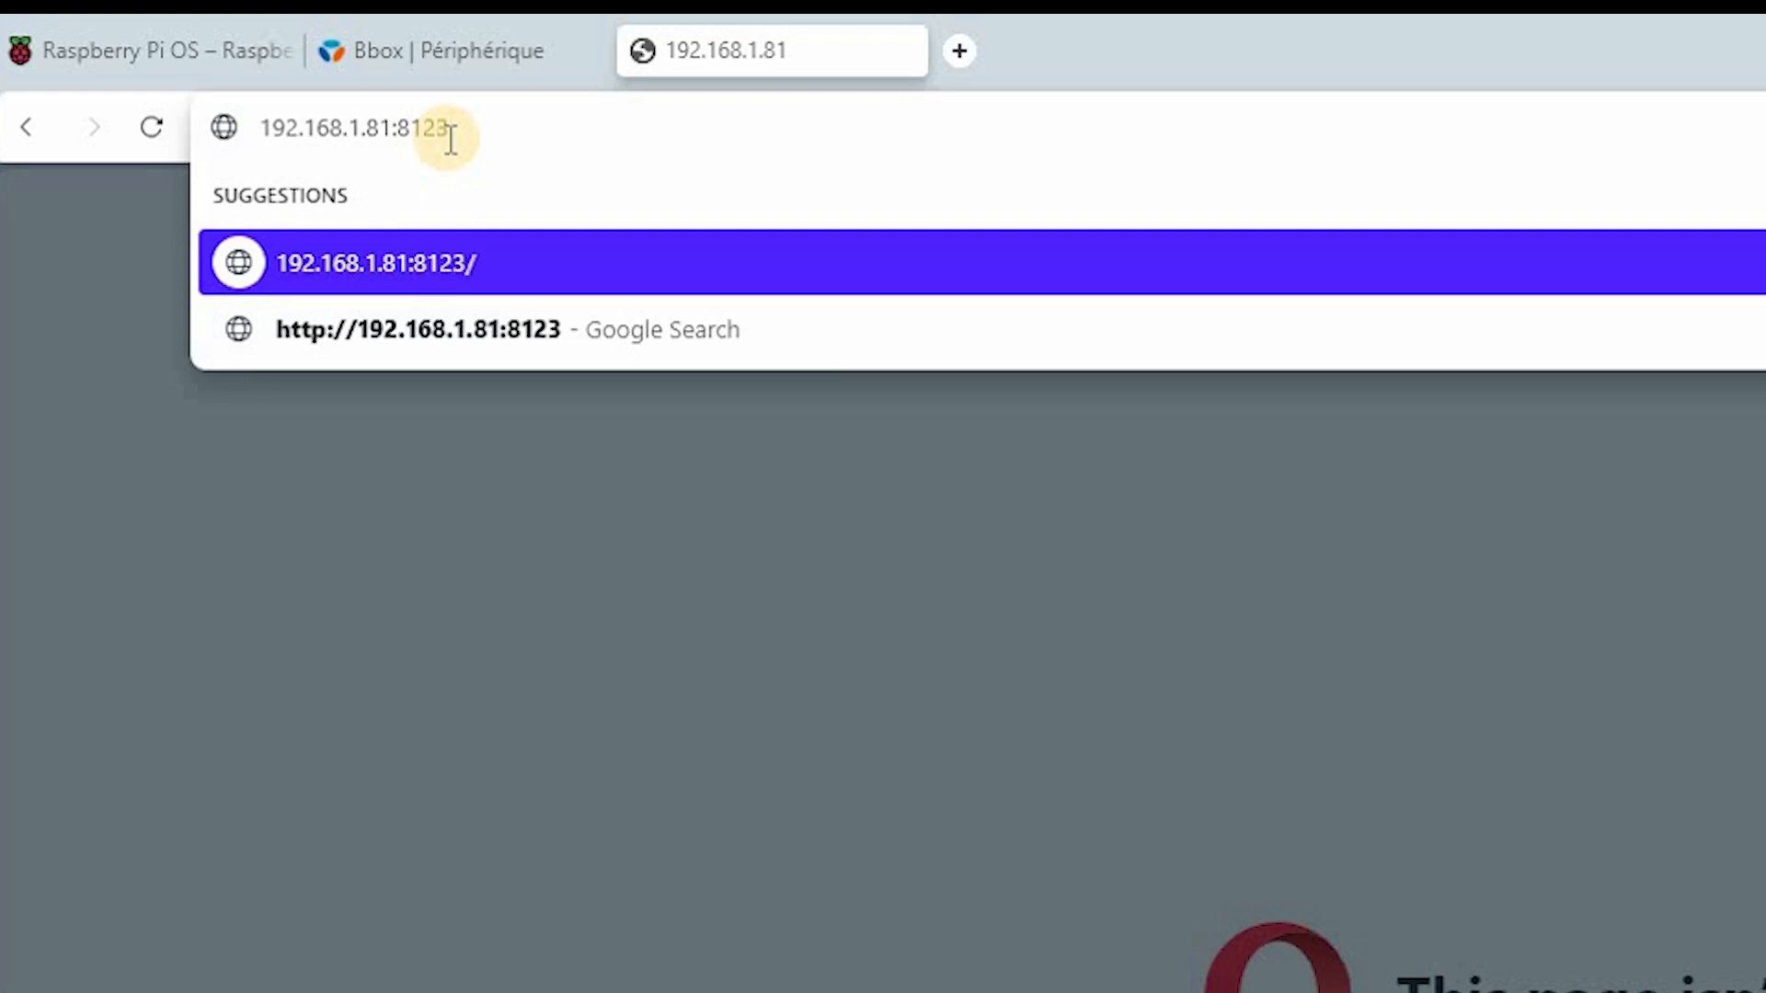
key(Return)
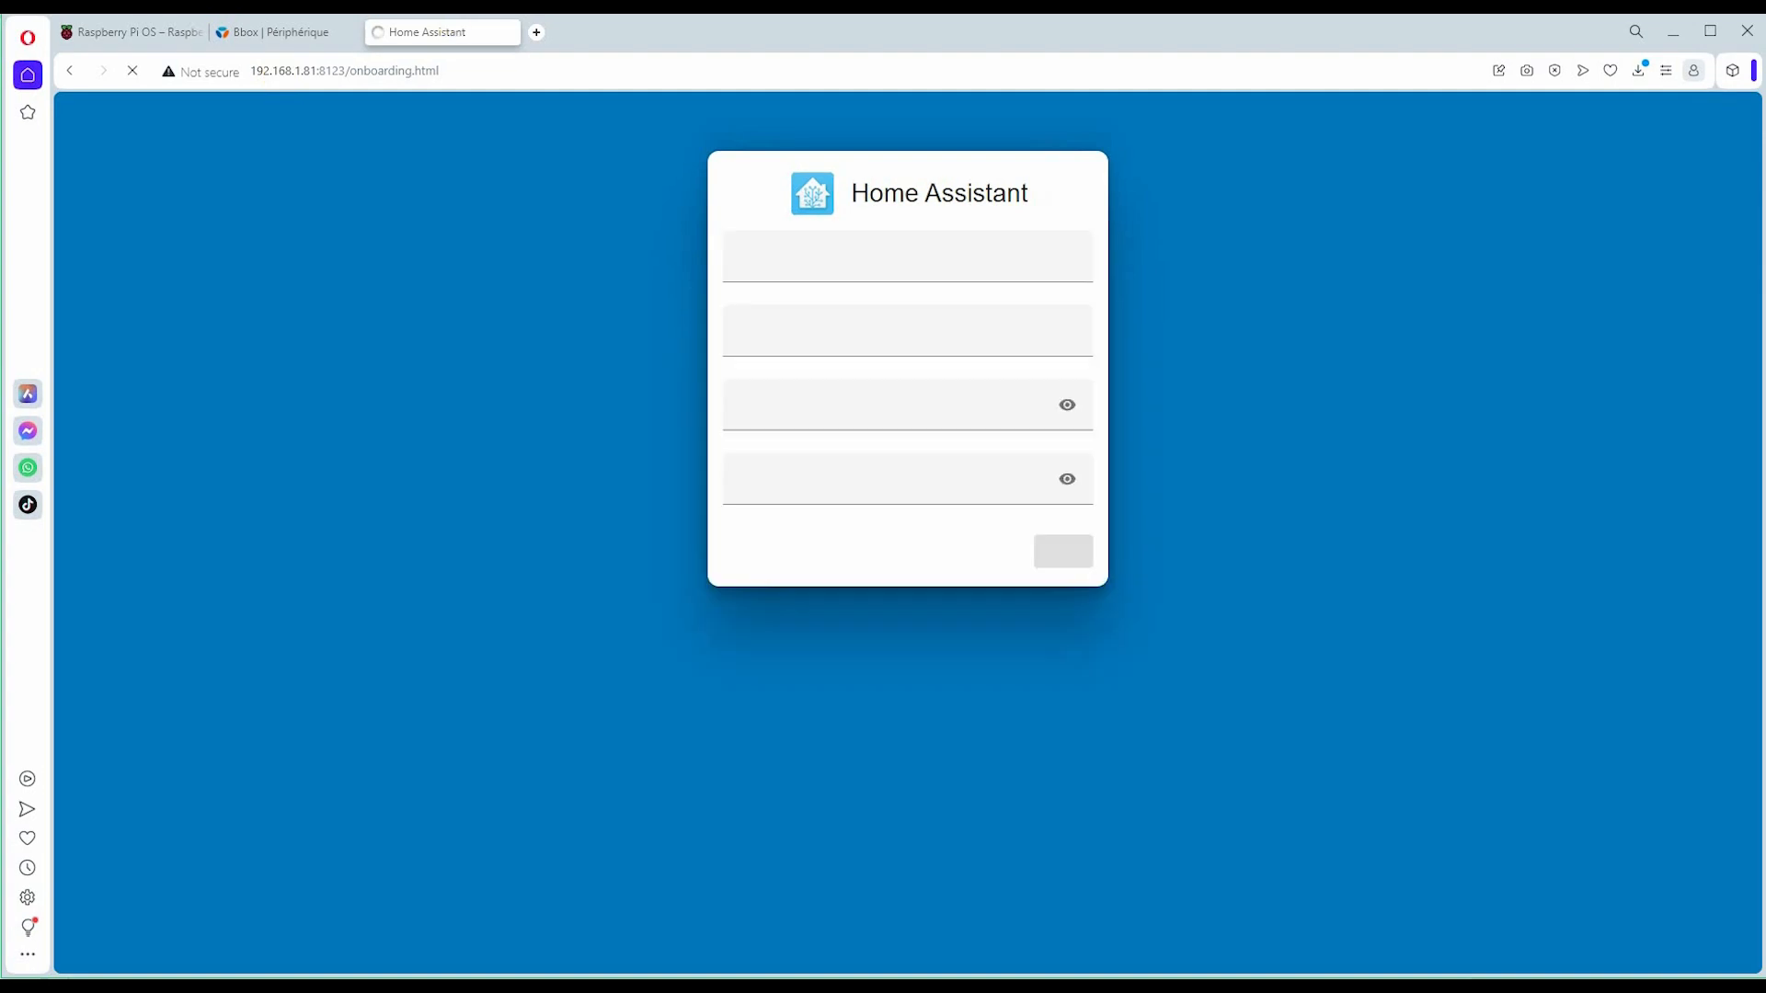
- Open homeassistant.local:8123 in another new tab and compare it with the Home Assistant tab opened by IP address
key(ctrl+t)
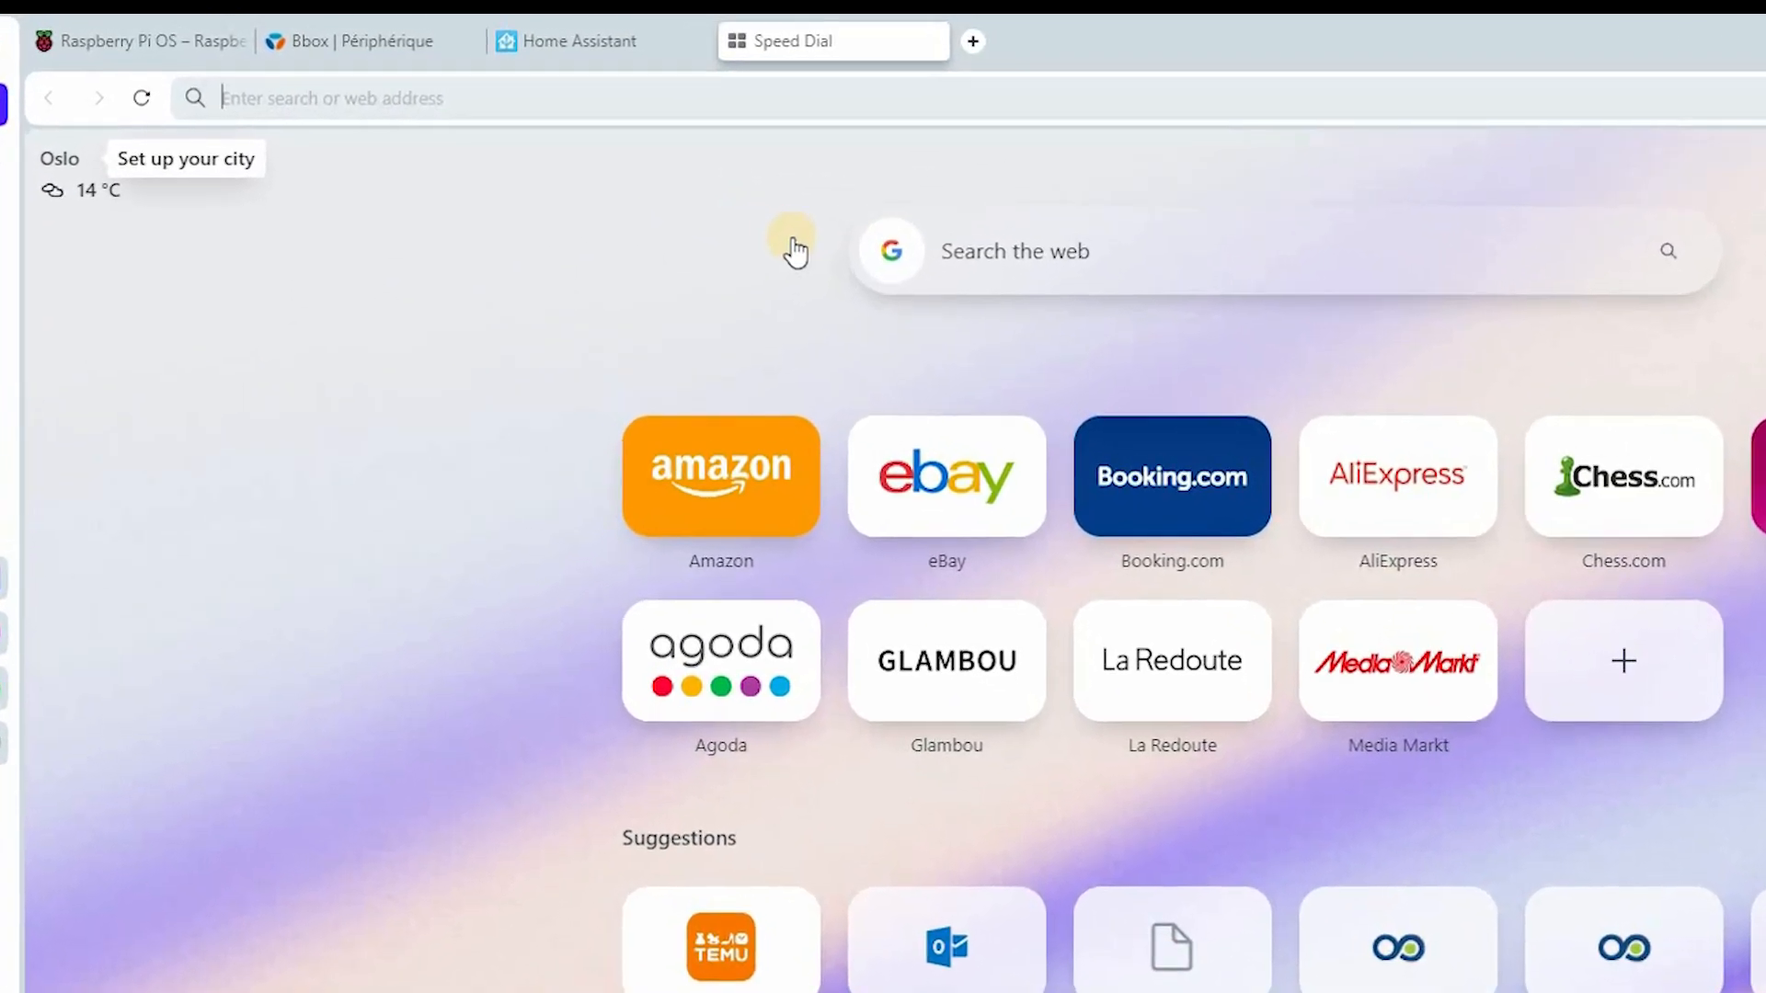
text(homeas)
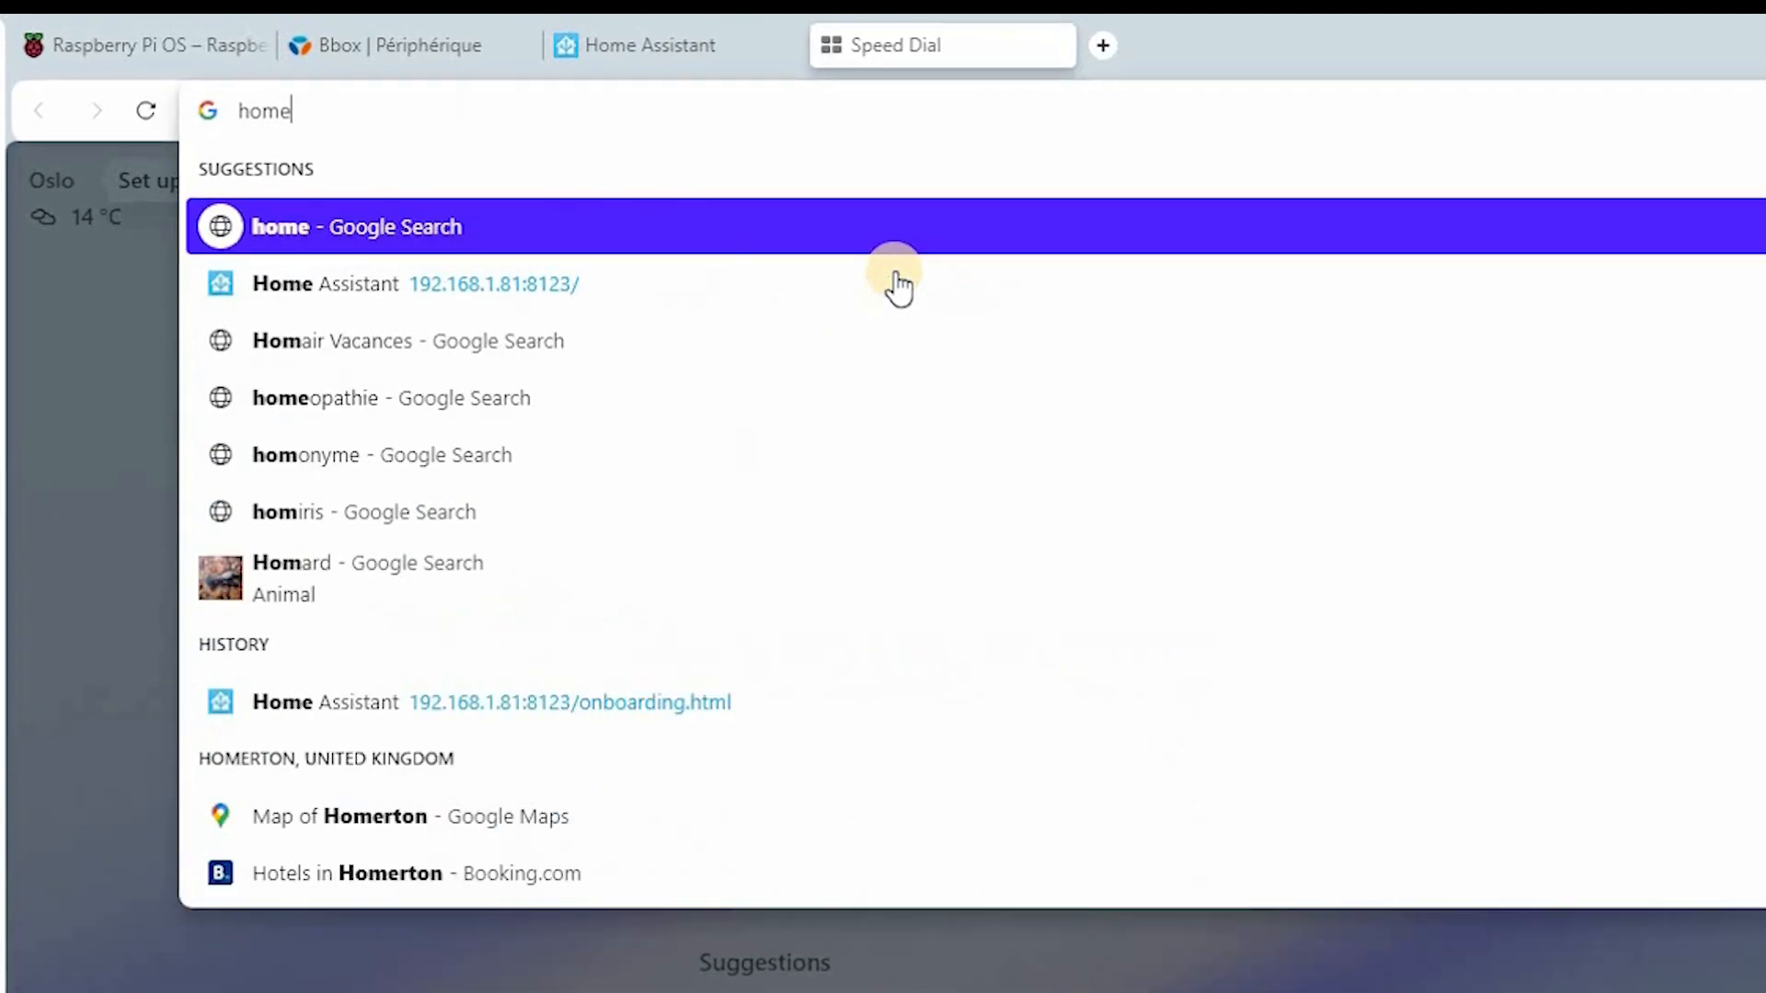
text(sistant)
key(BackSpace)
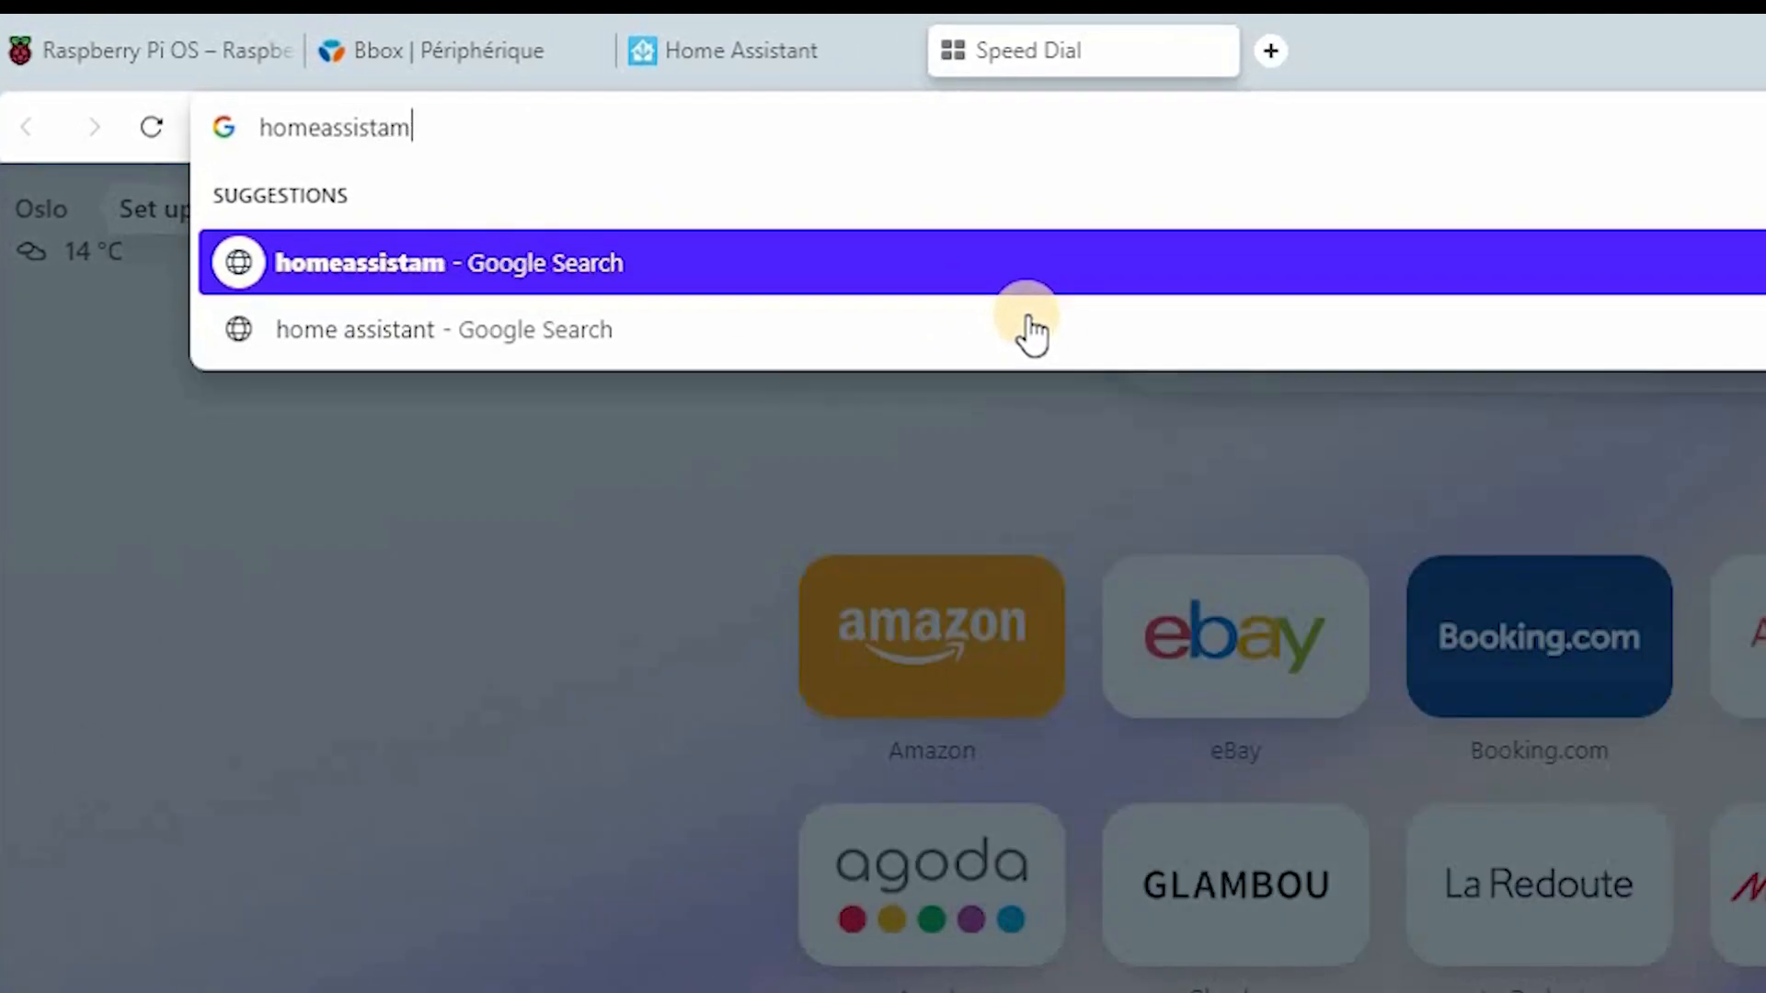
text(t)
text(.loc)
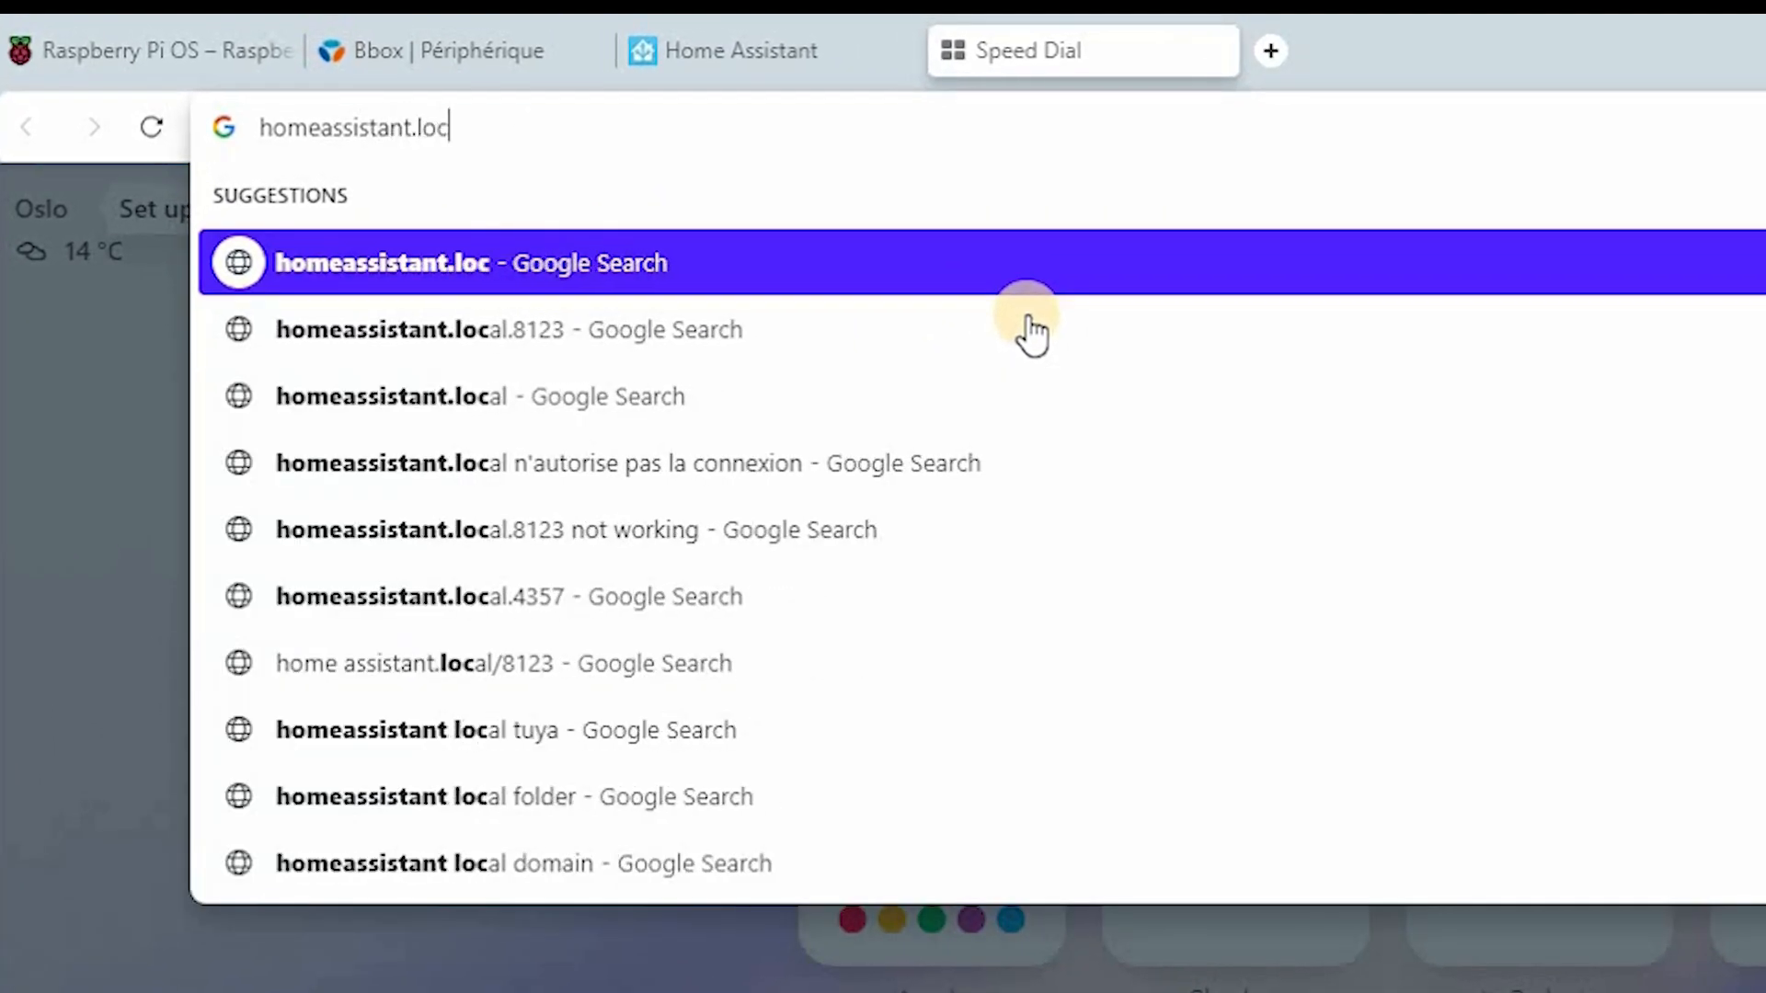
text(al:8)
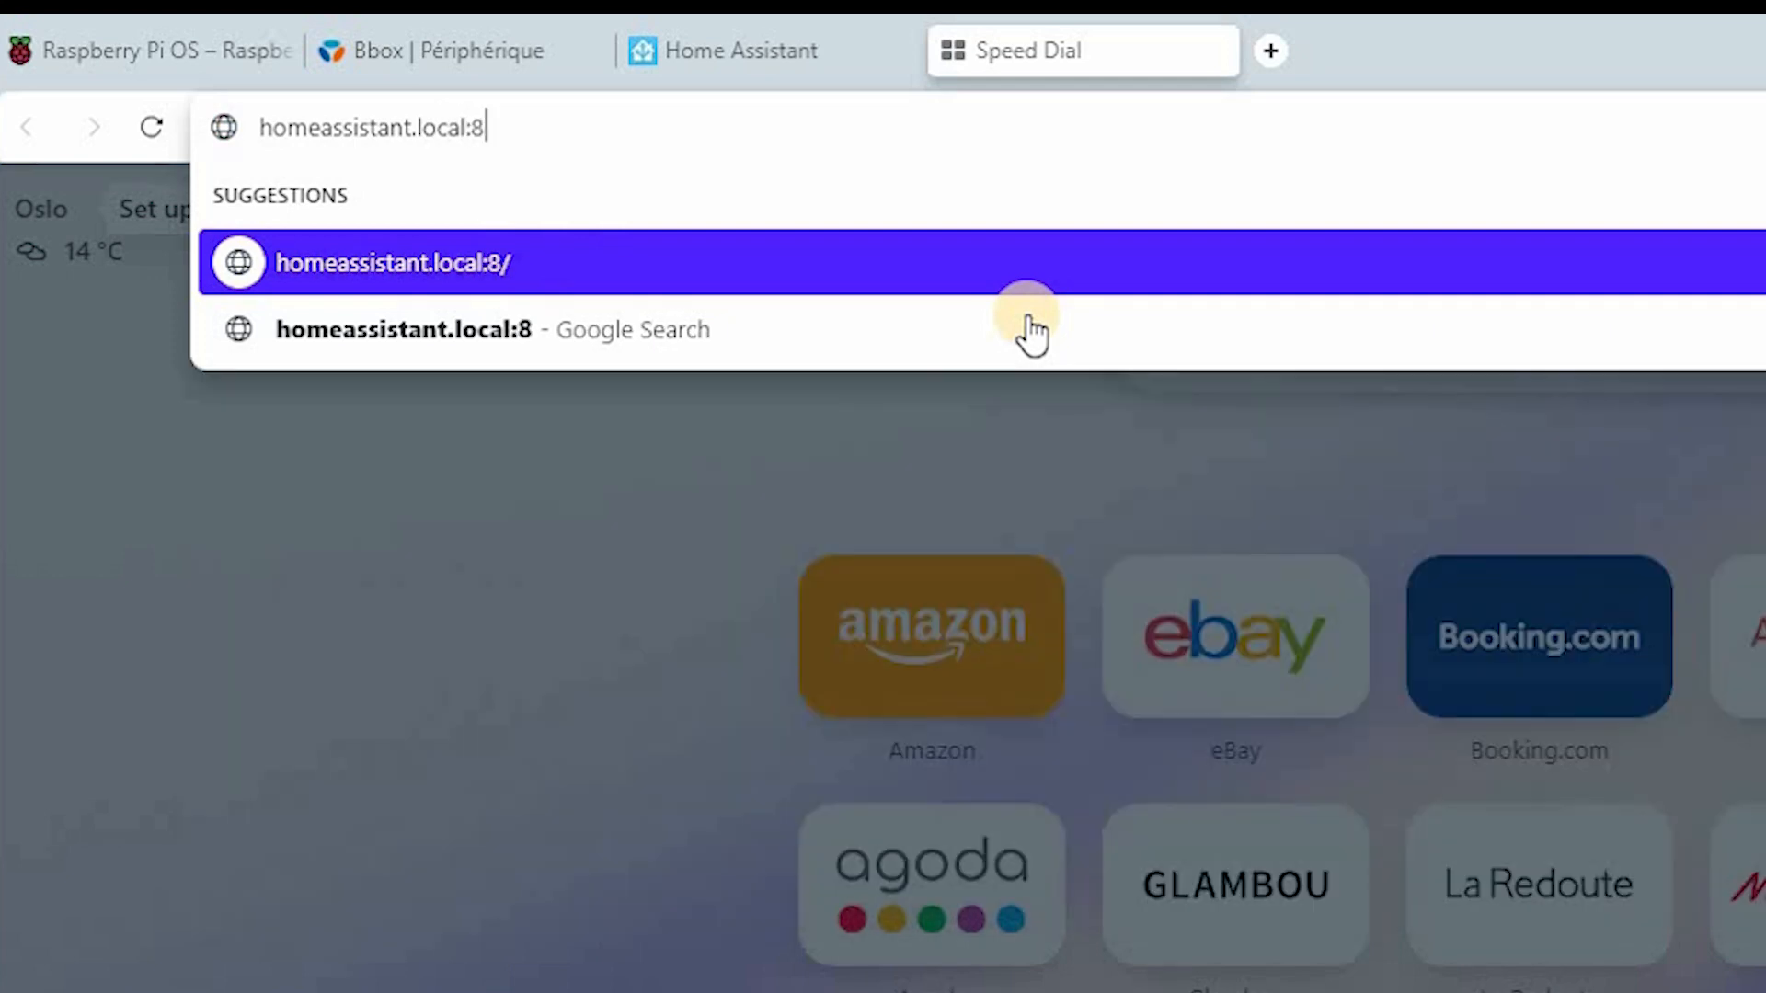
text(123)
key(Return)
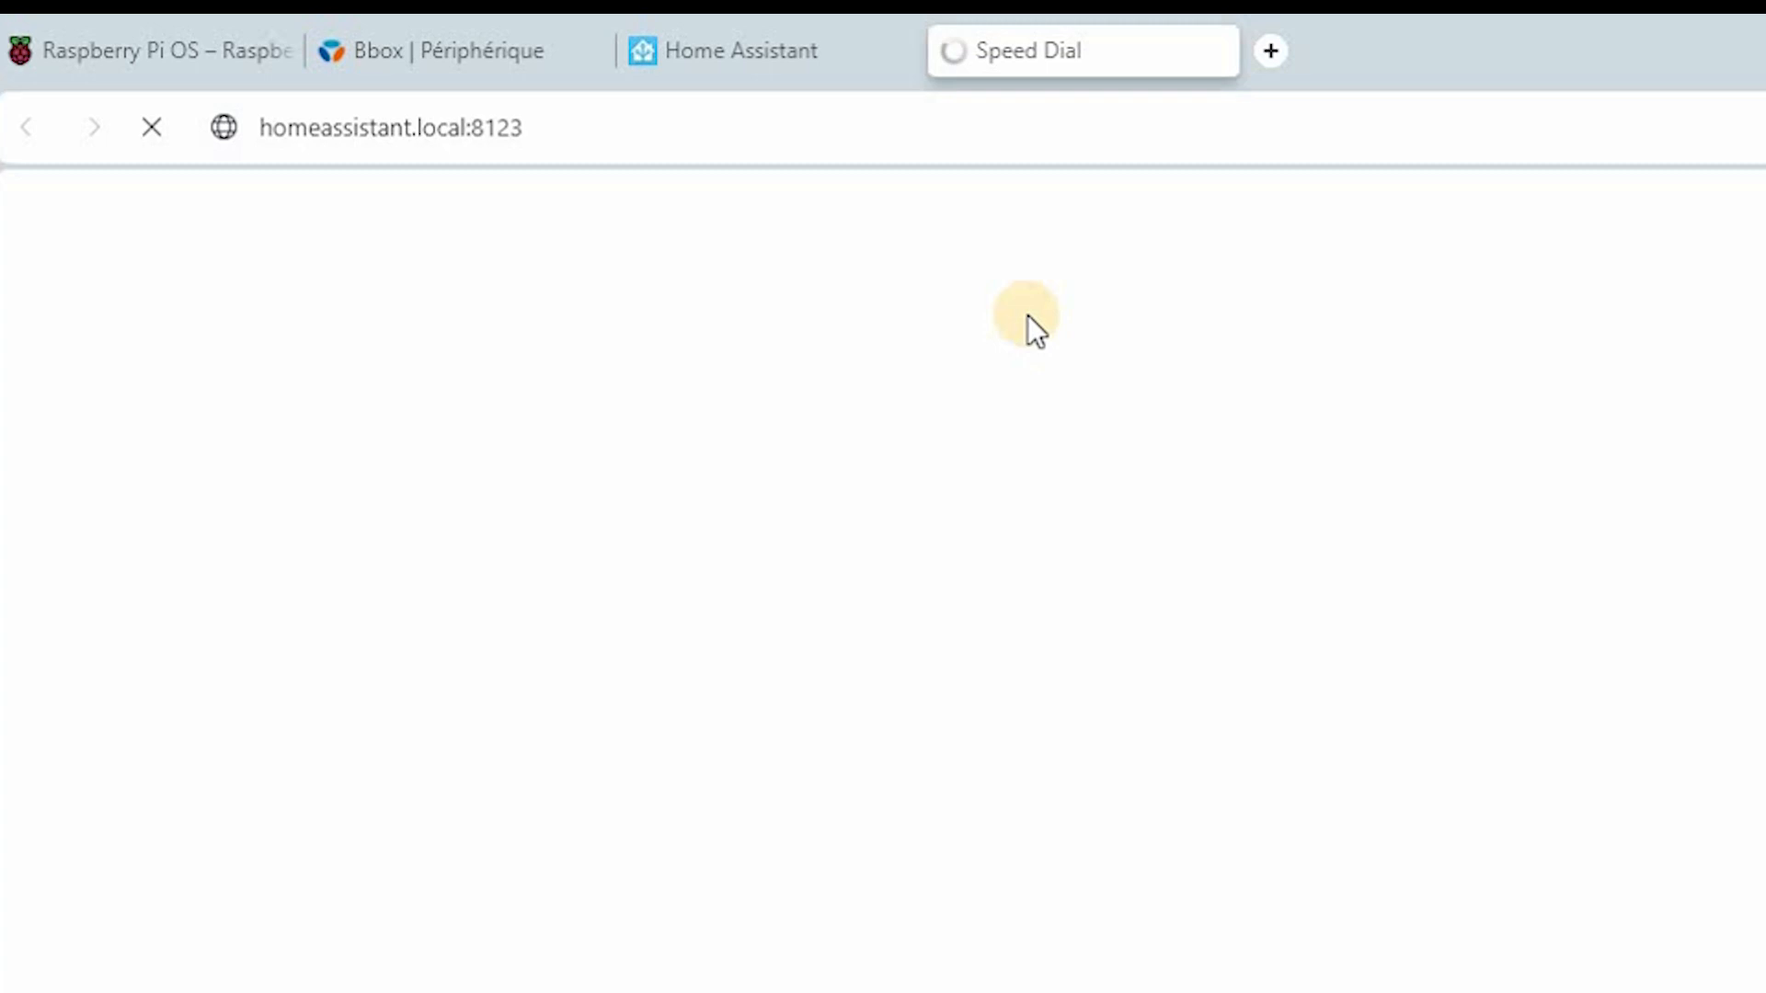
double_click(439, 127)
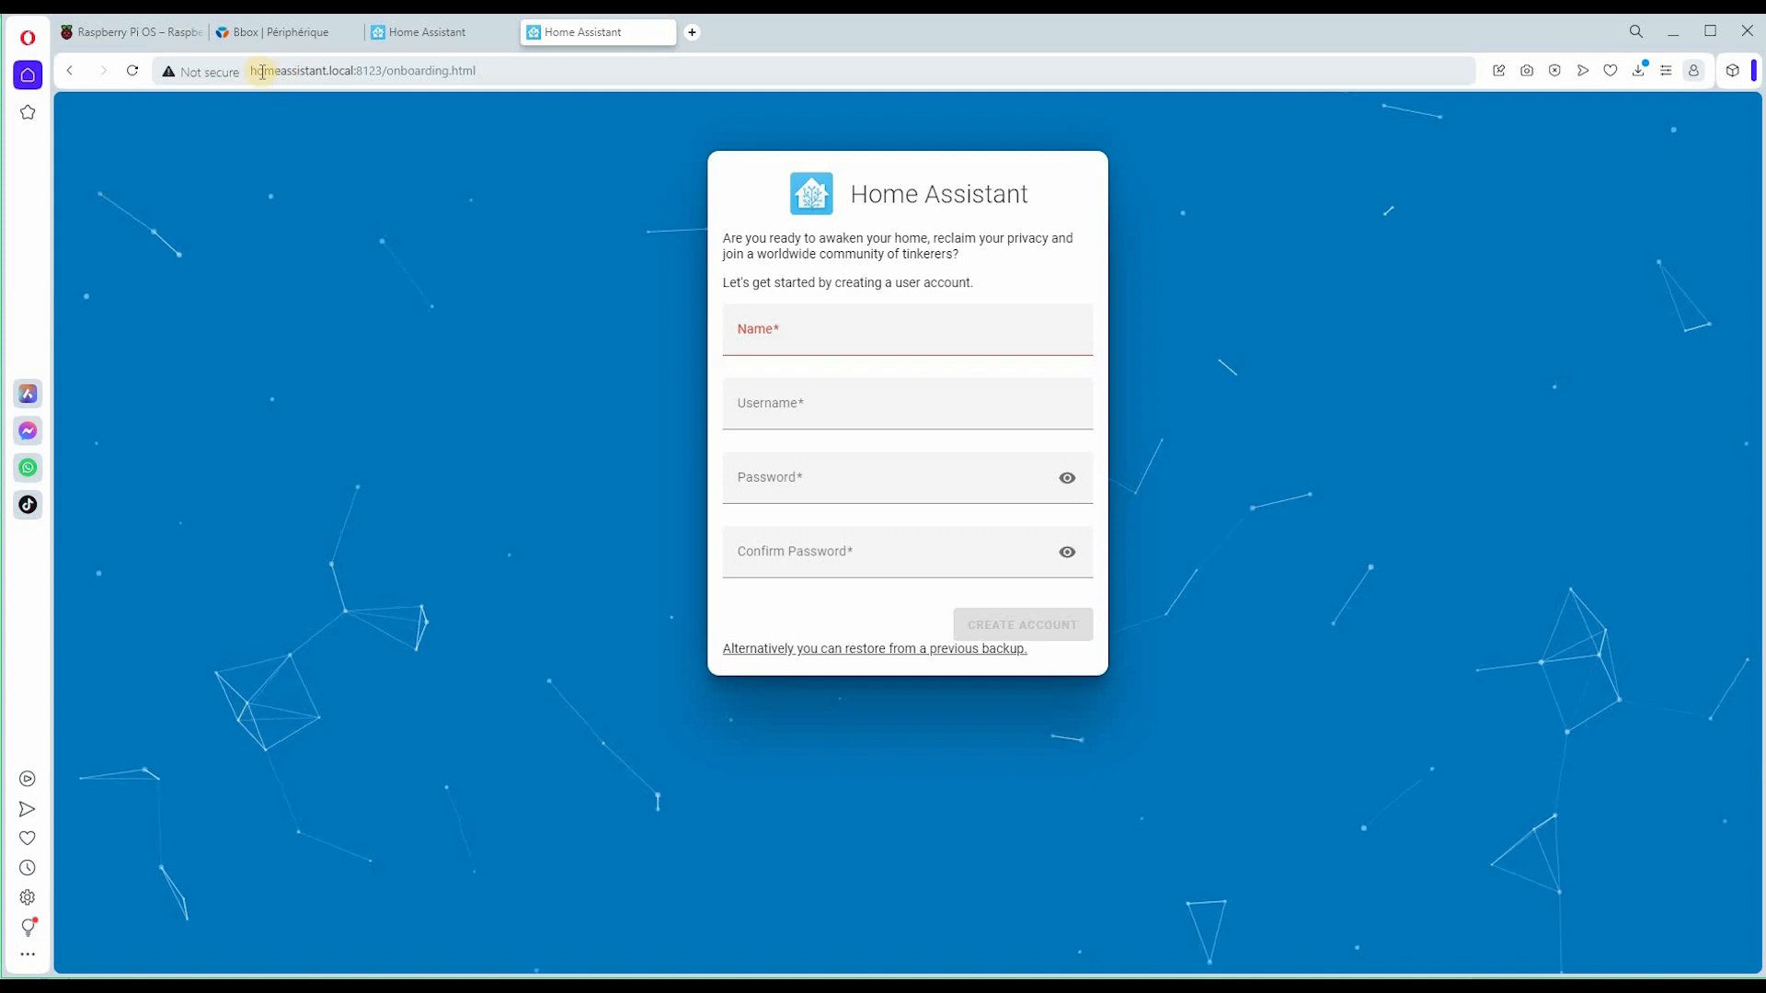
click(478, 35)
click(563, 35)
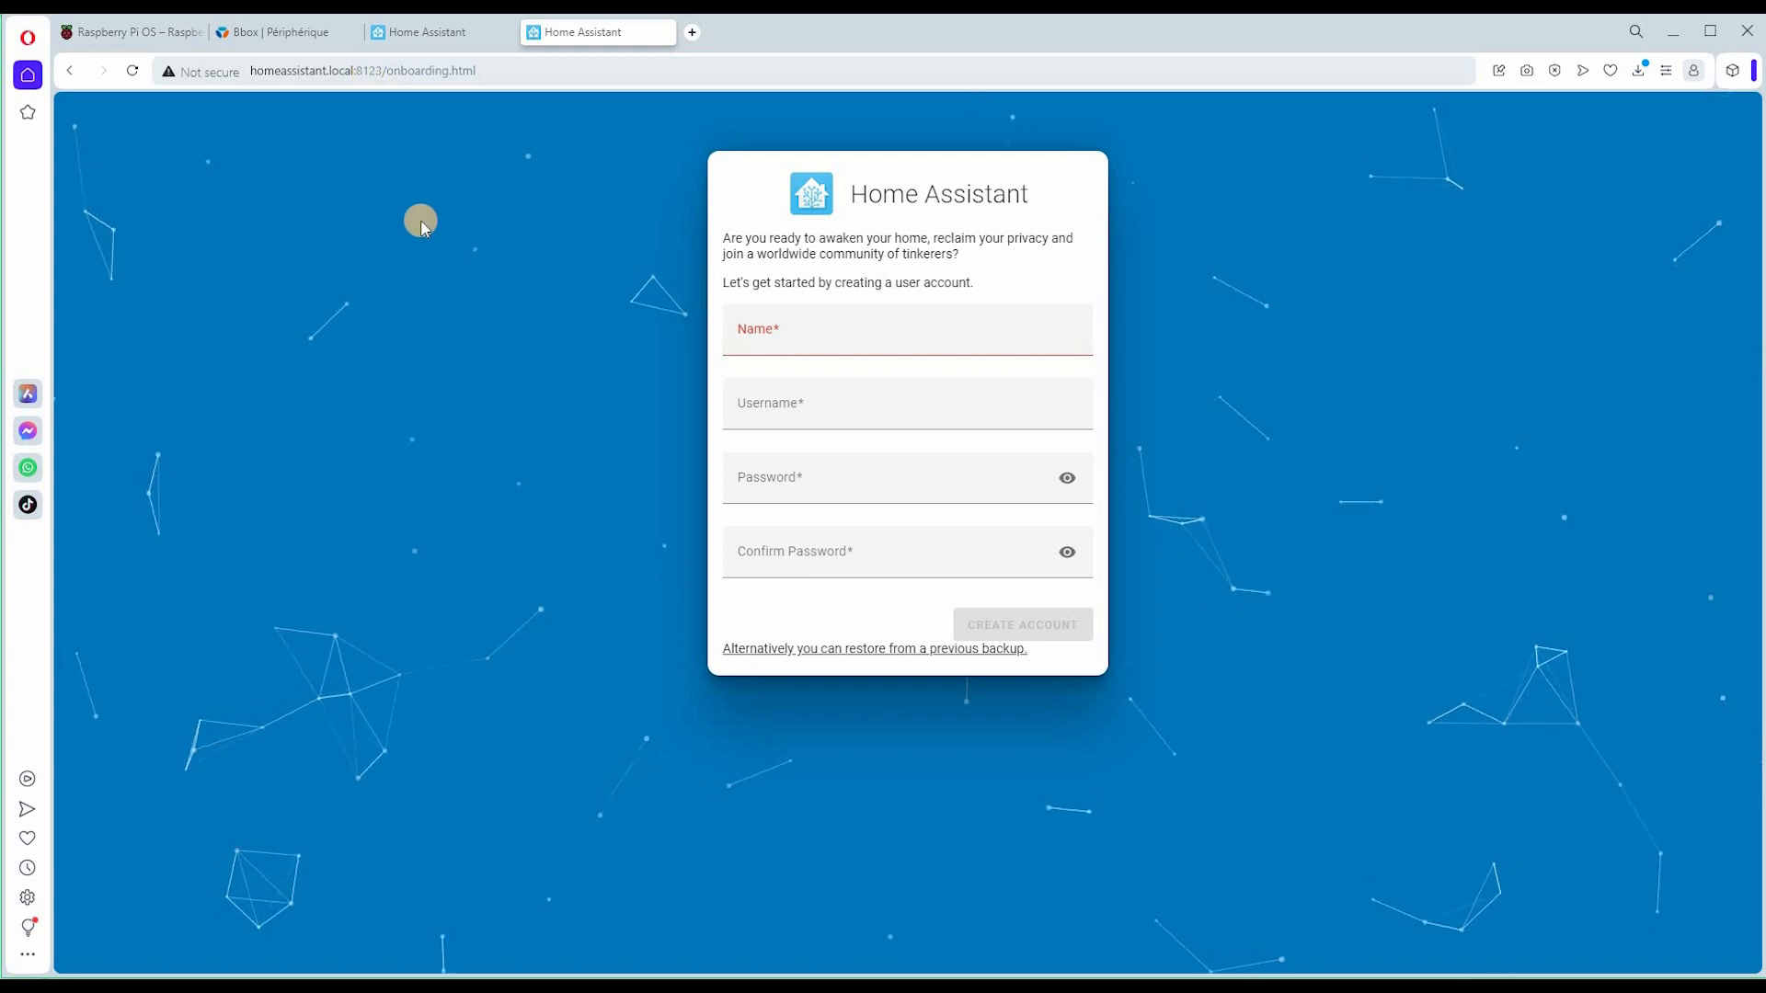
- Fill in the new user's name, username, password and password confirmation, and create the account
click(764, 339)
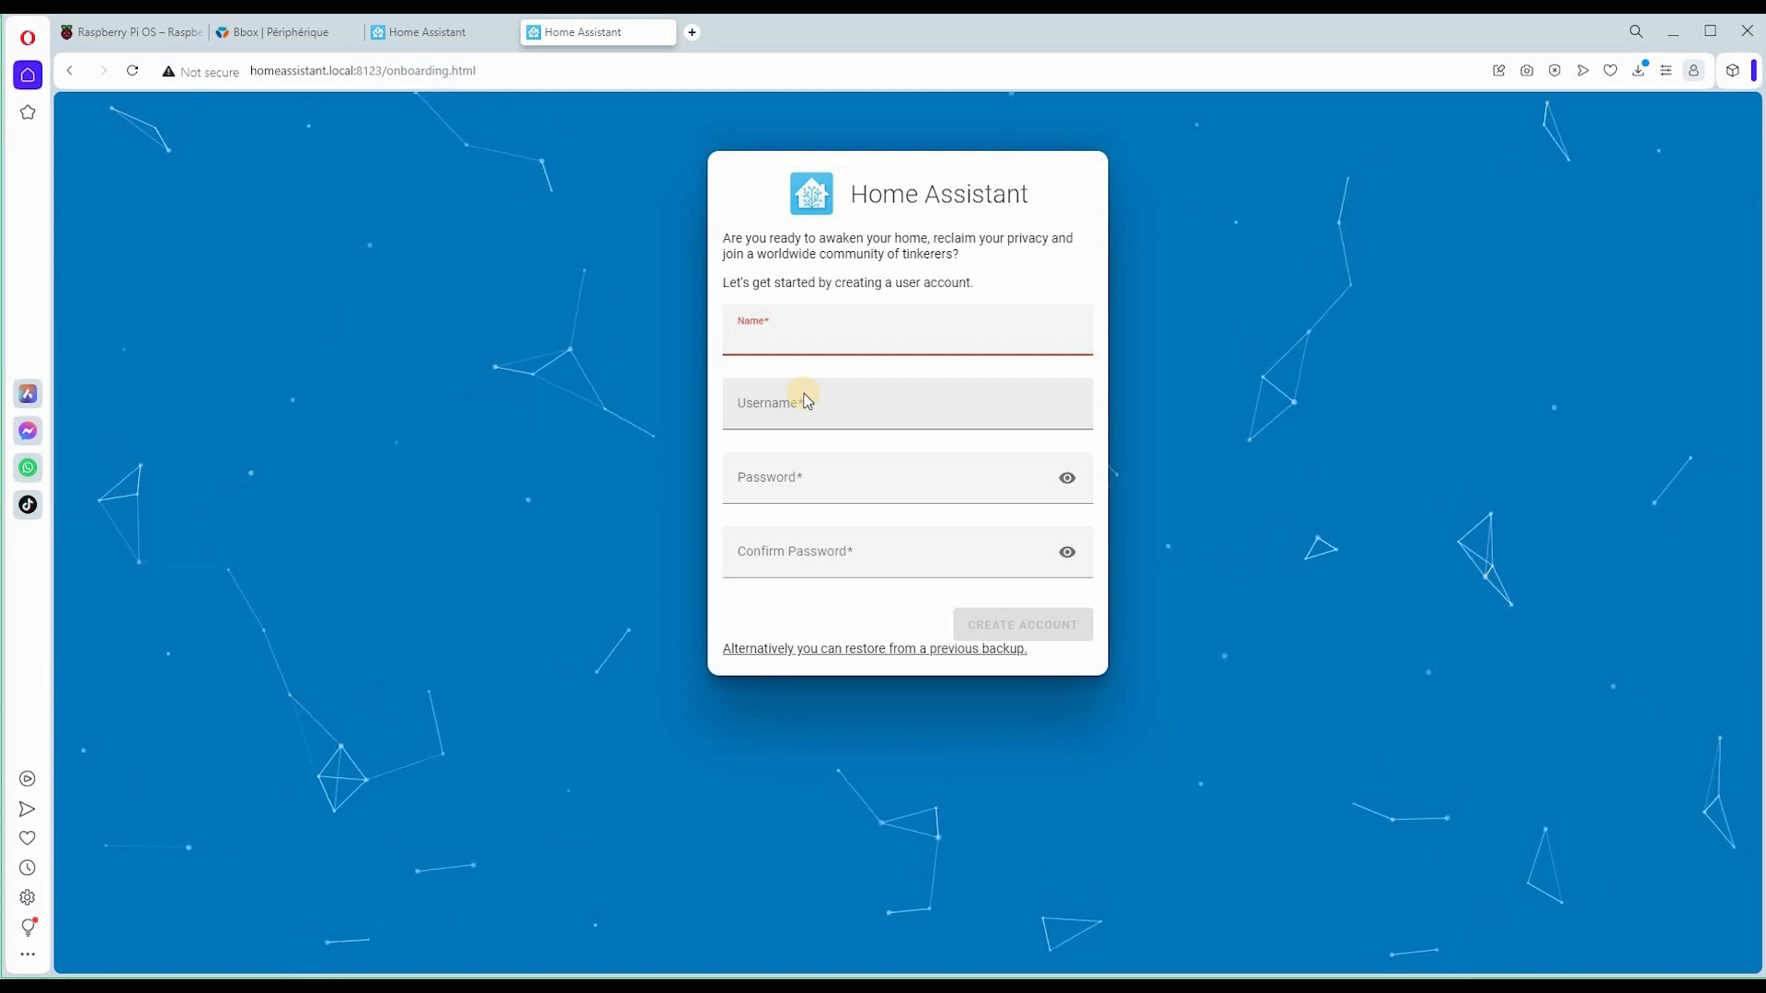
text(fab)
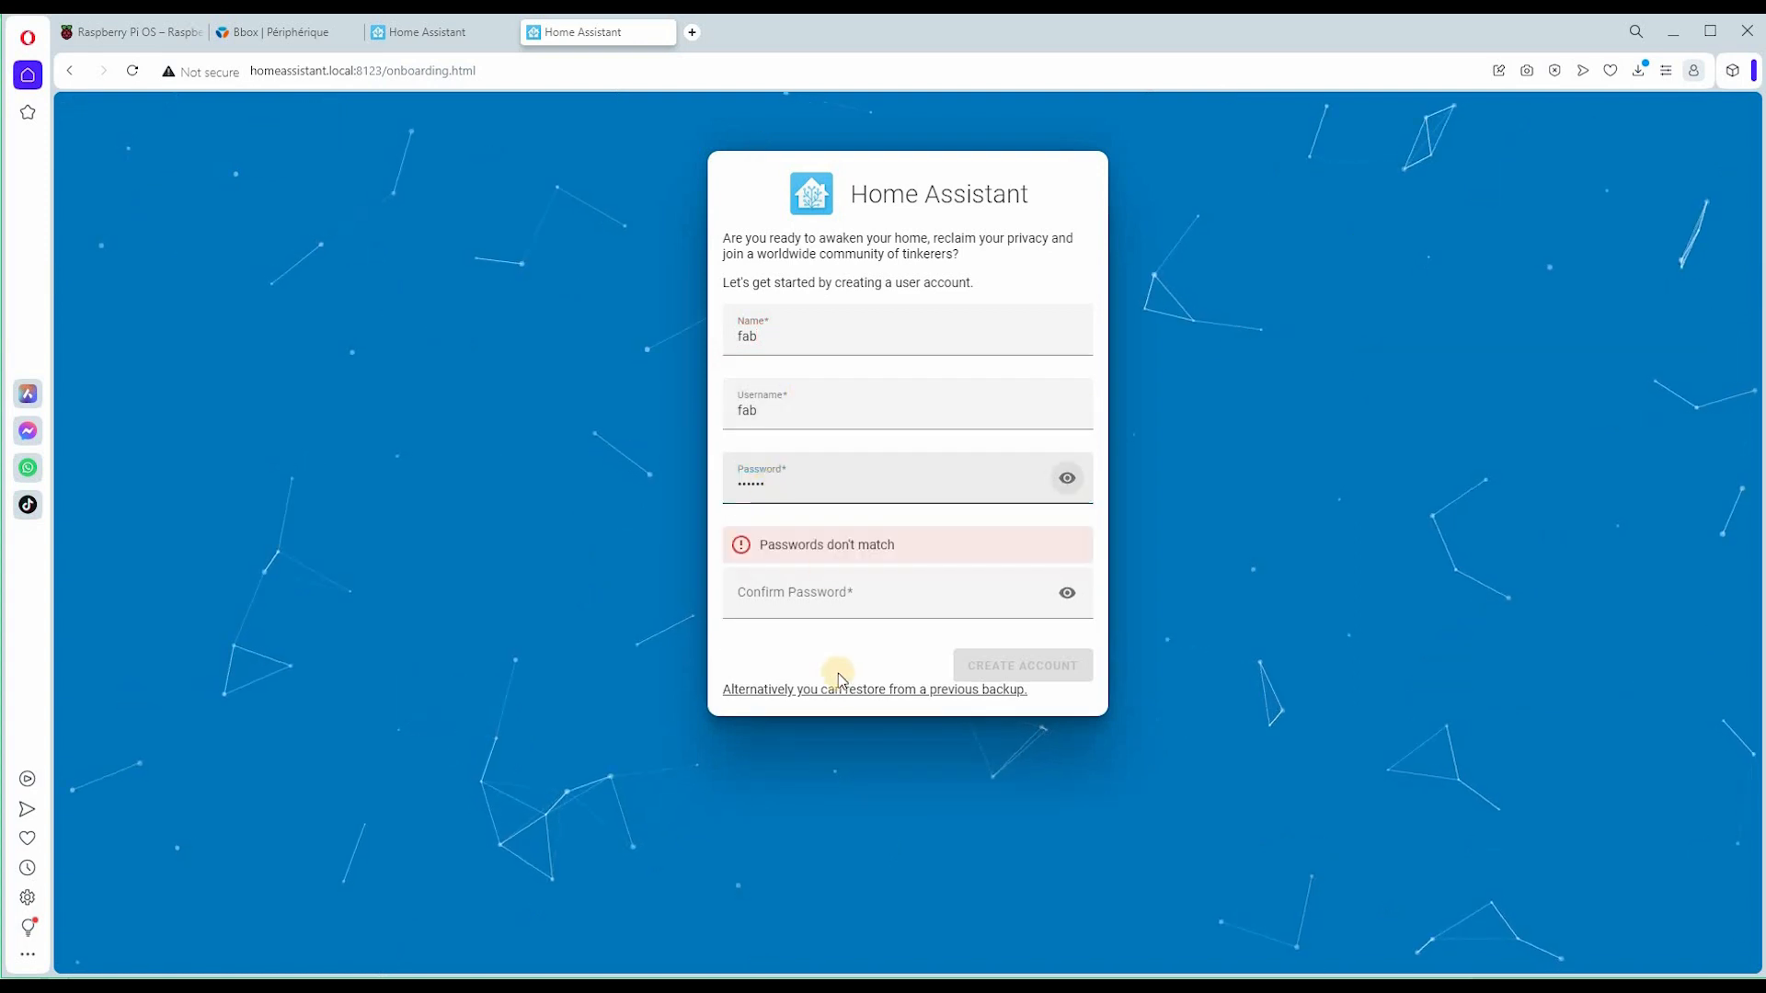
click(814, 593)
click(813, 593)
text(••••••)
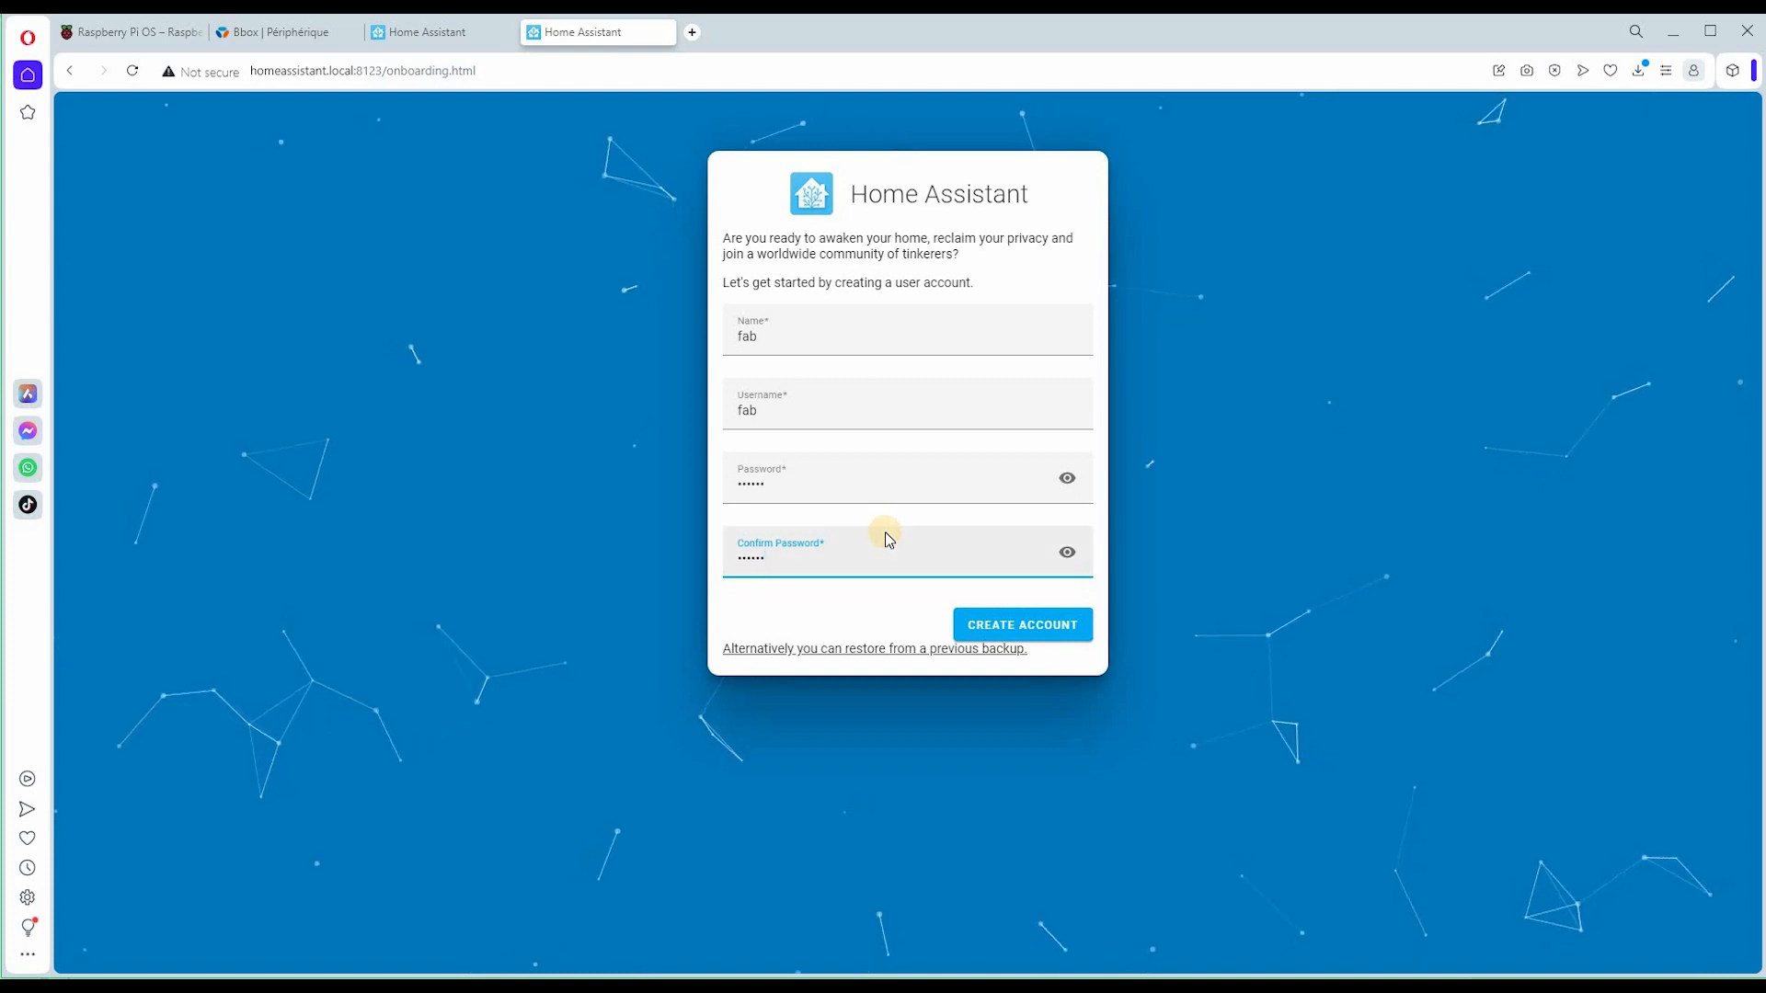
click(1024, 625)
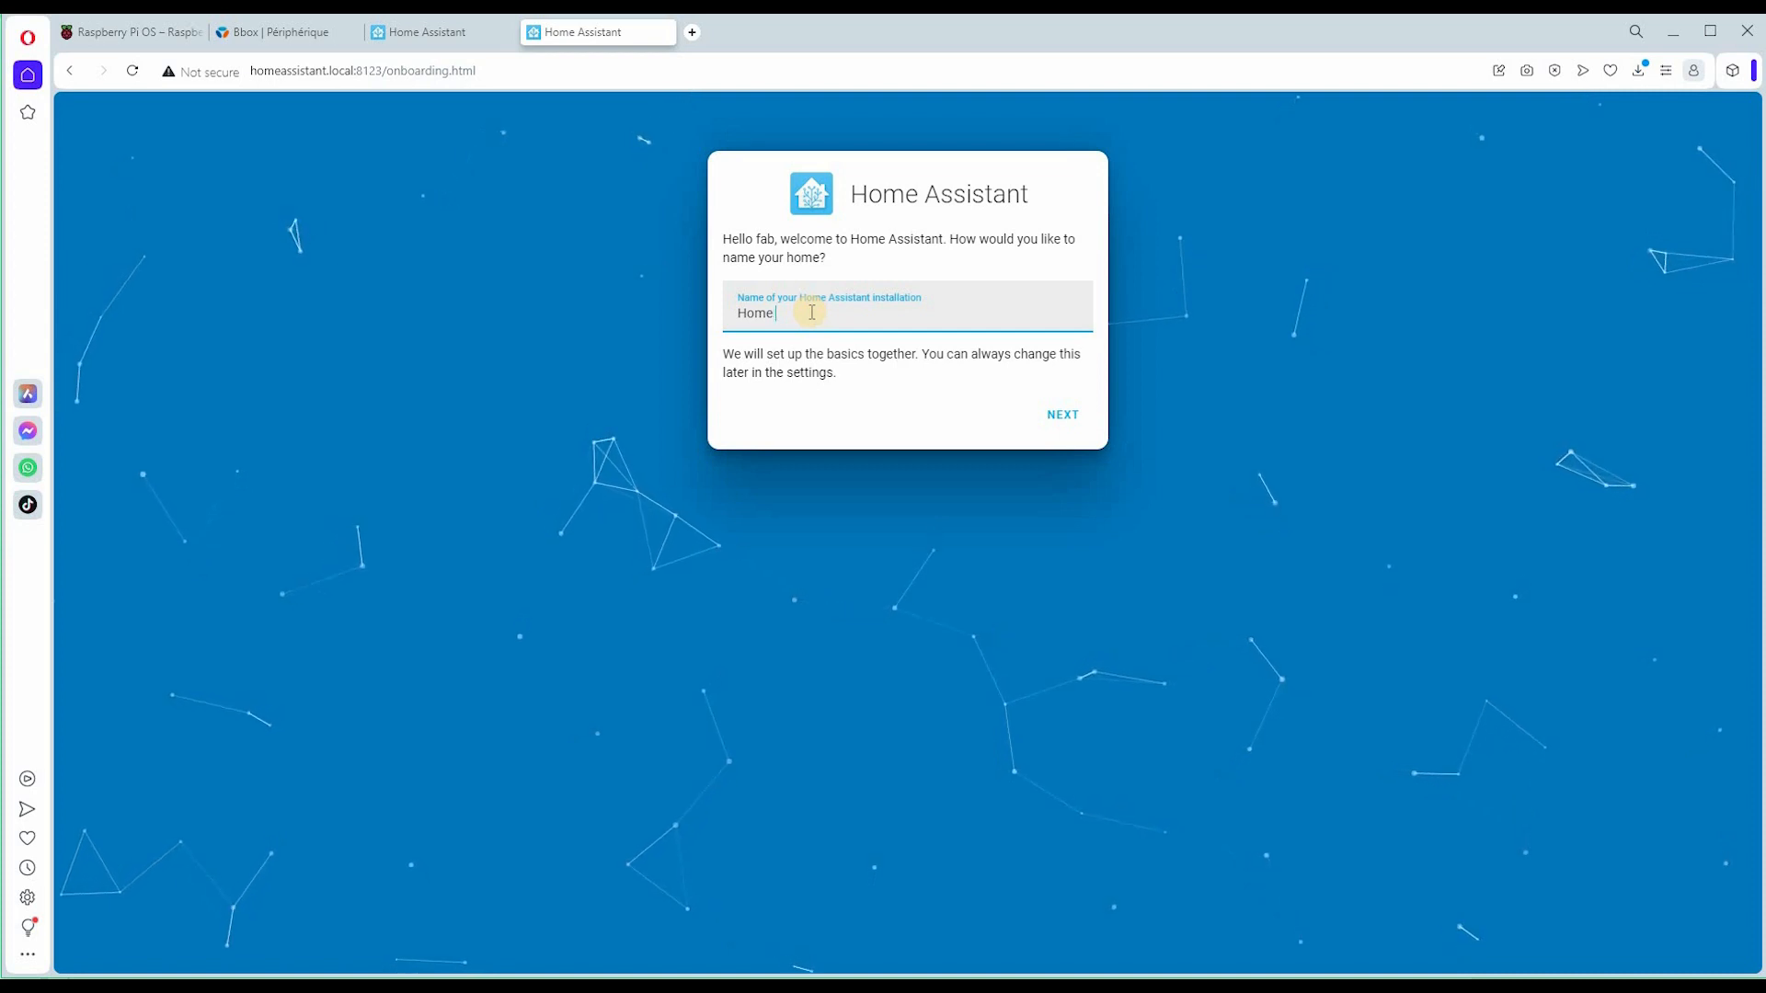
- Name the installation "Home - Enphase" and set its location to the "Paris, Paris" result in Ile-de-France, France
text(ase)
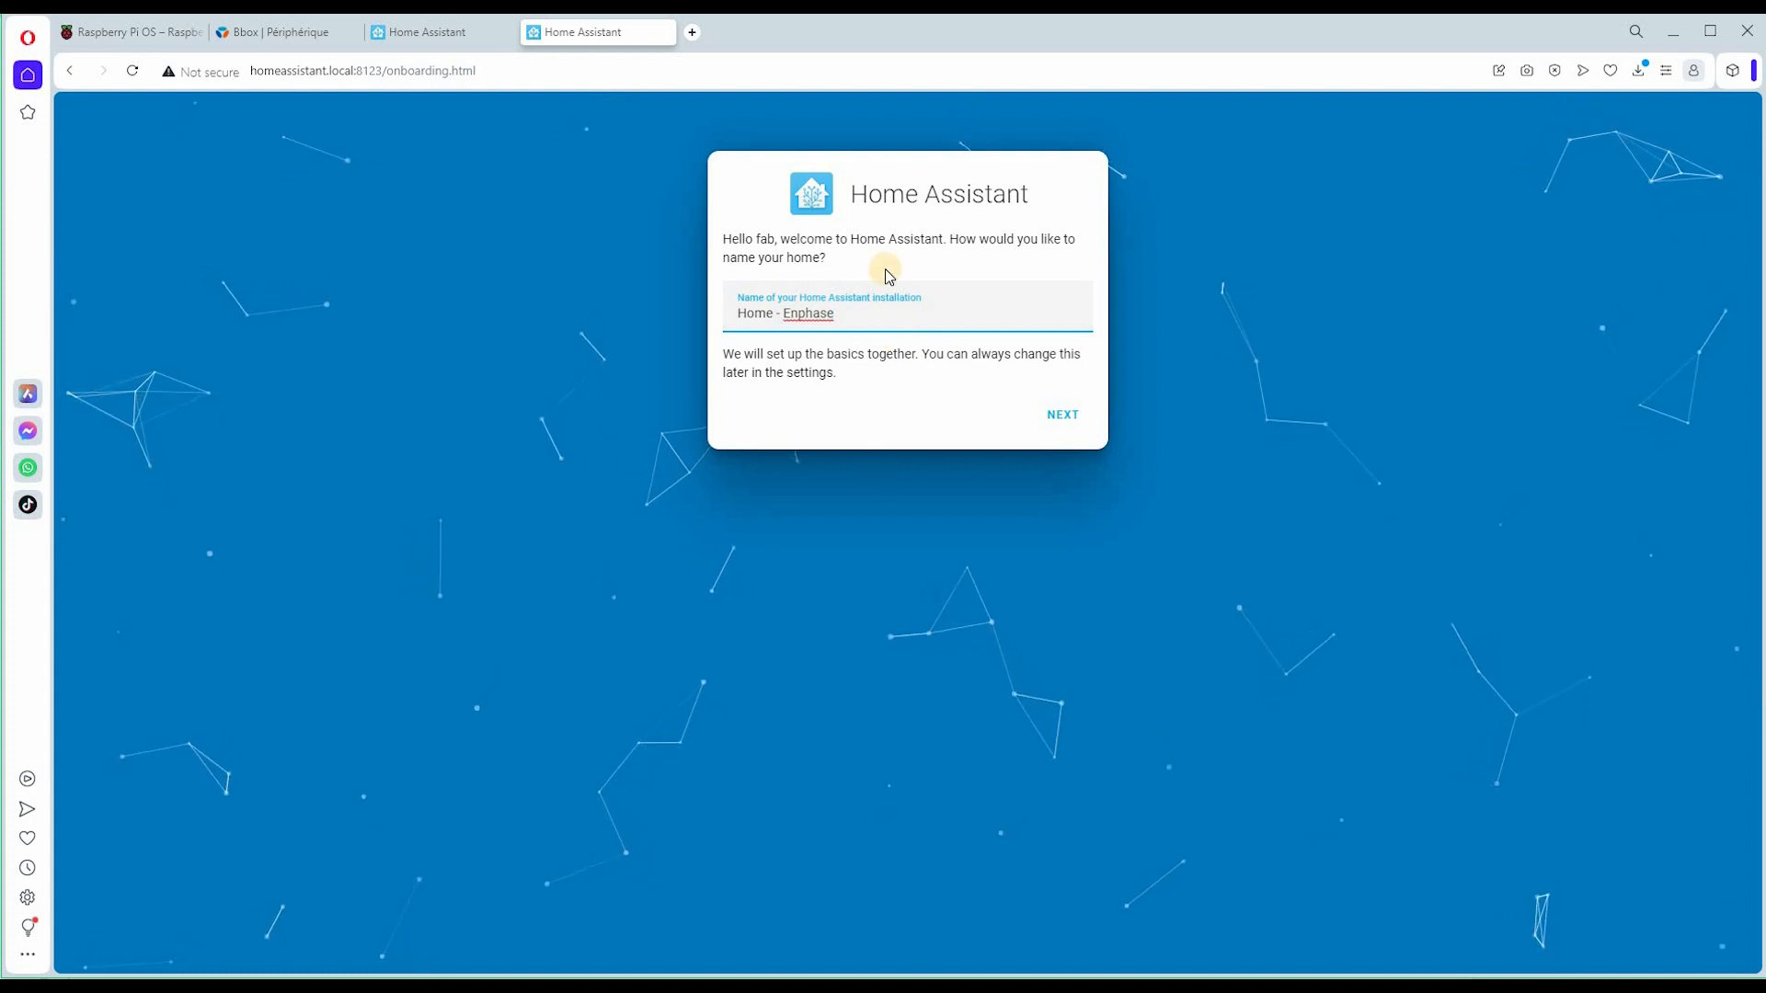
click(1060, 431)
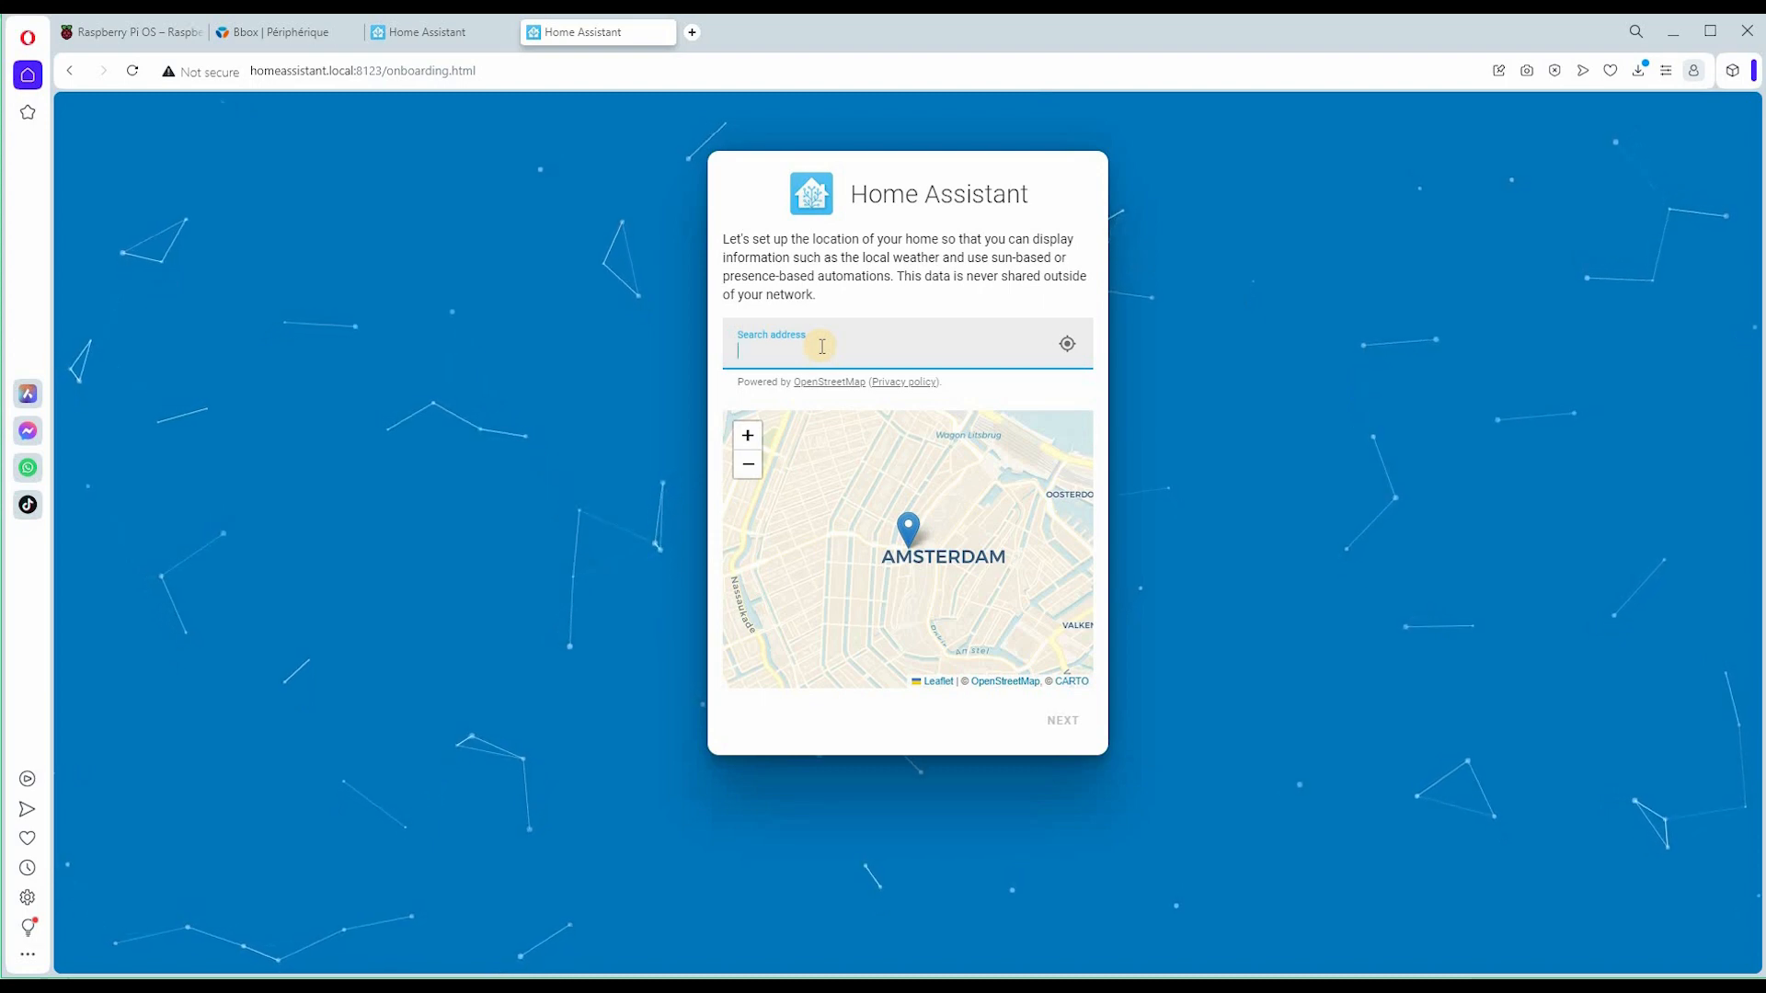
text(paris)
key(Return)
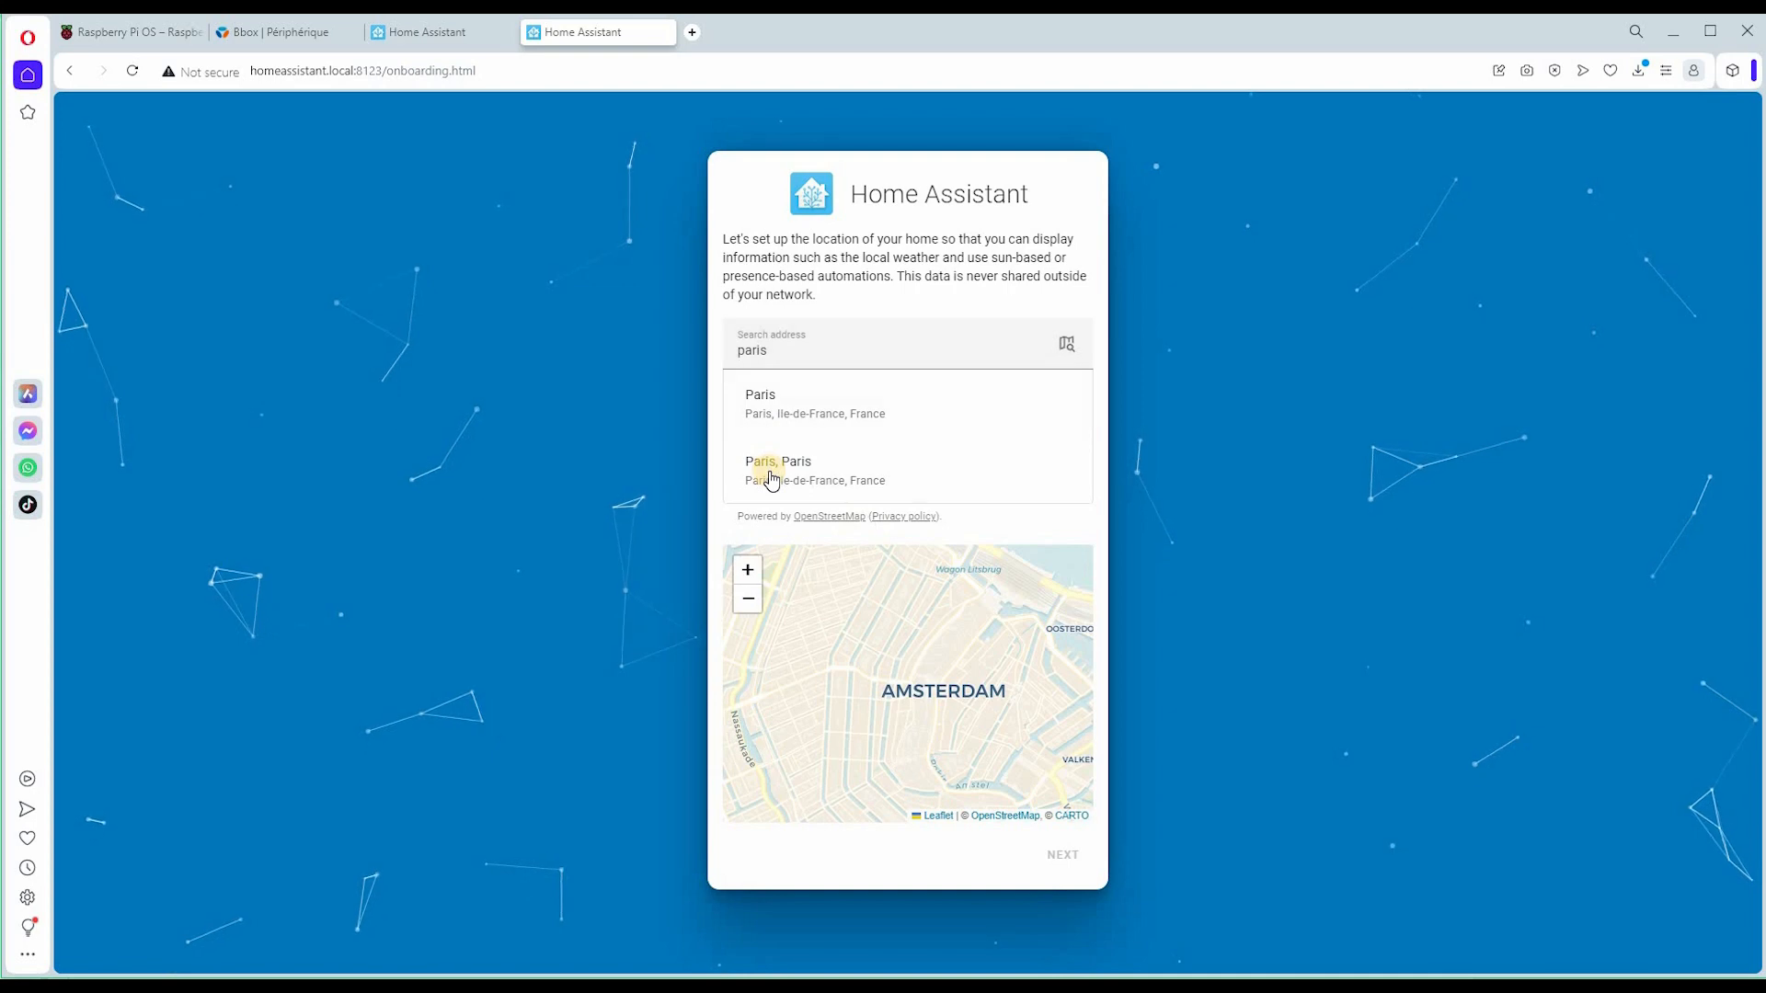
click(771, 476)
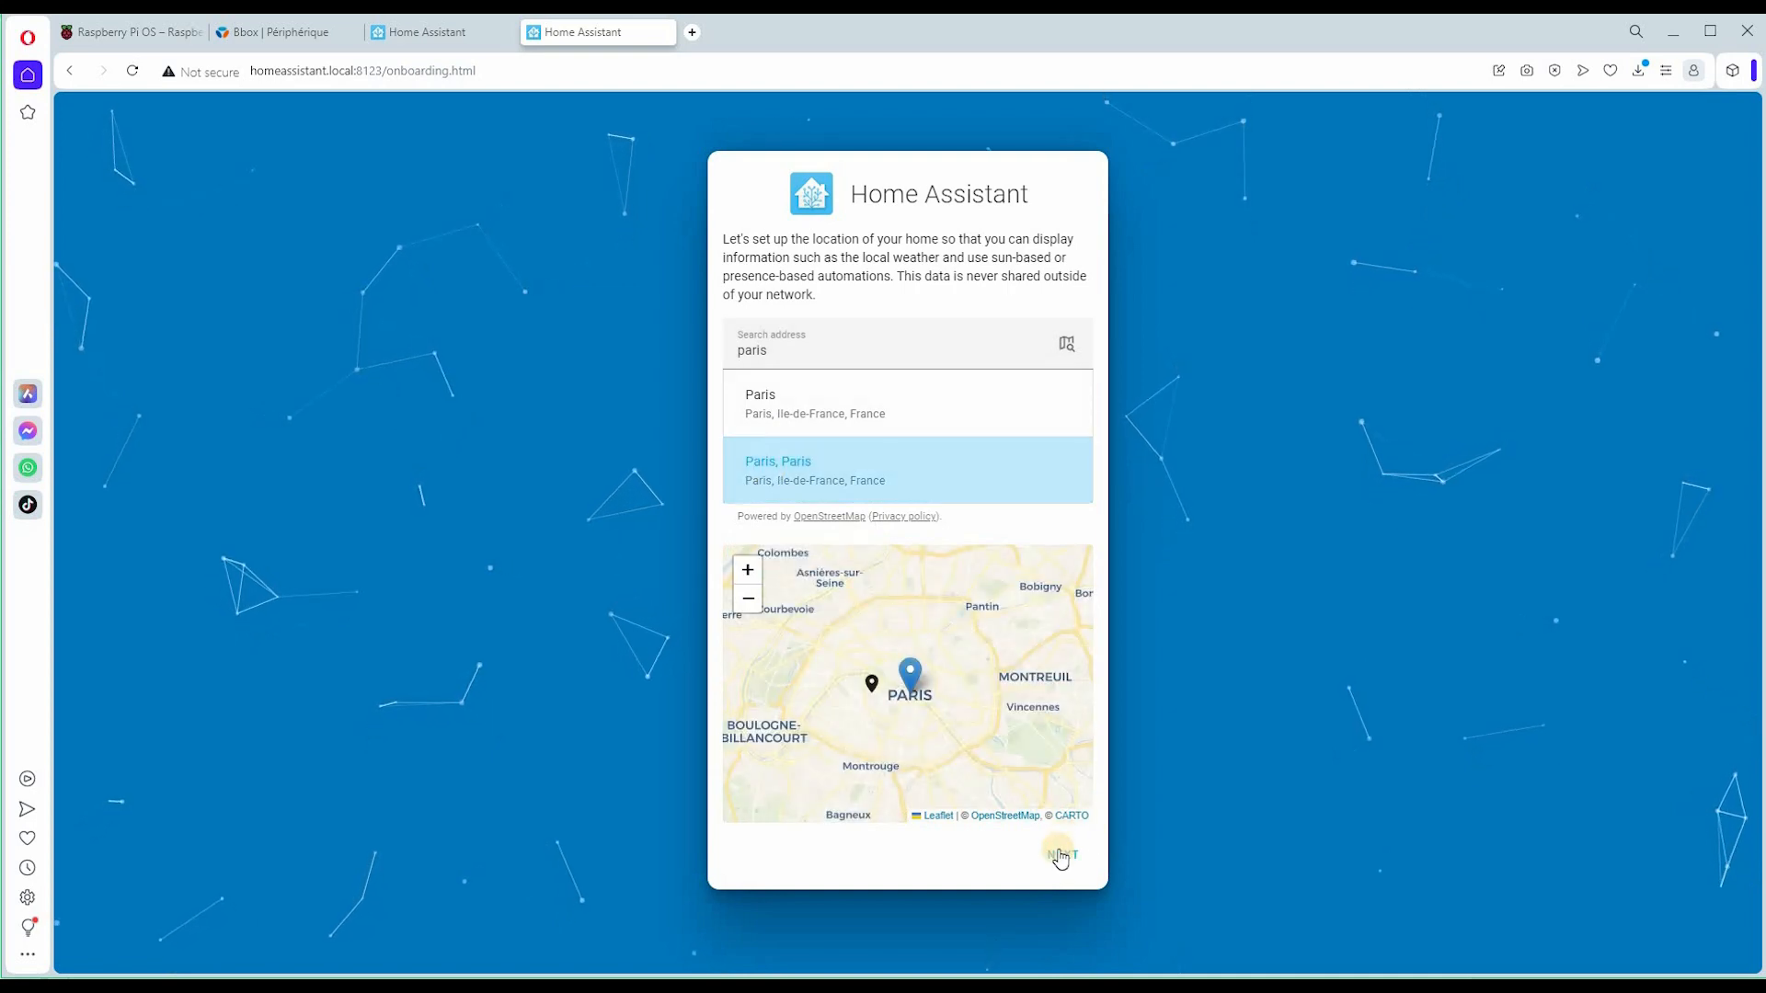
click(1060, 858)
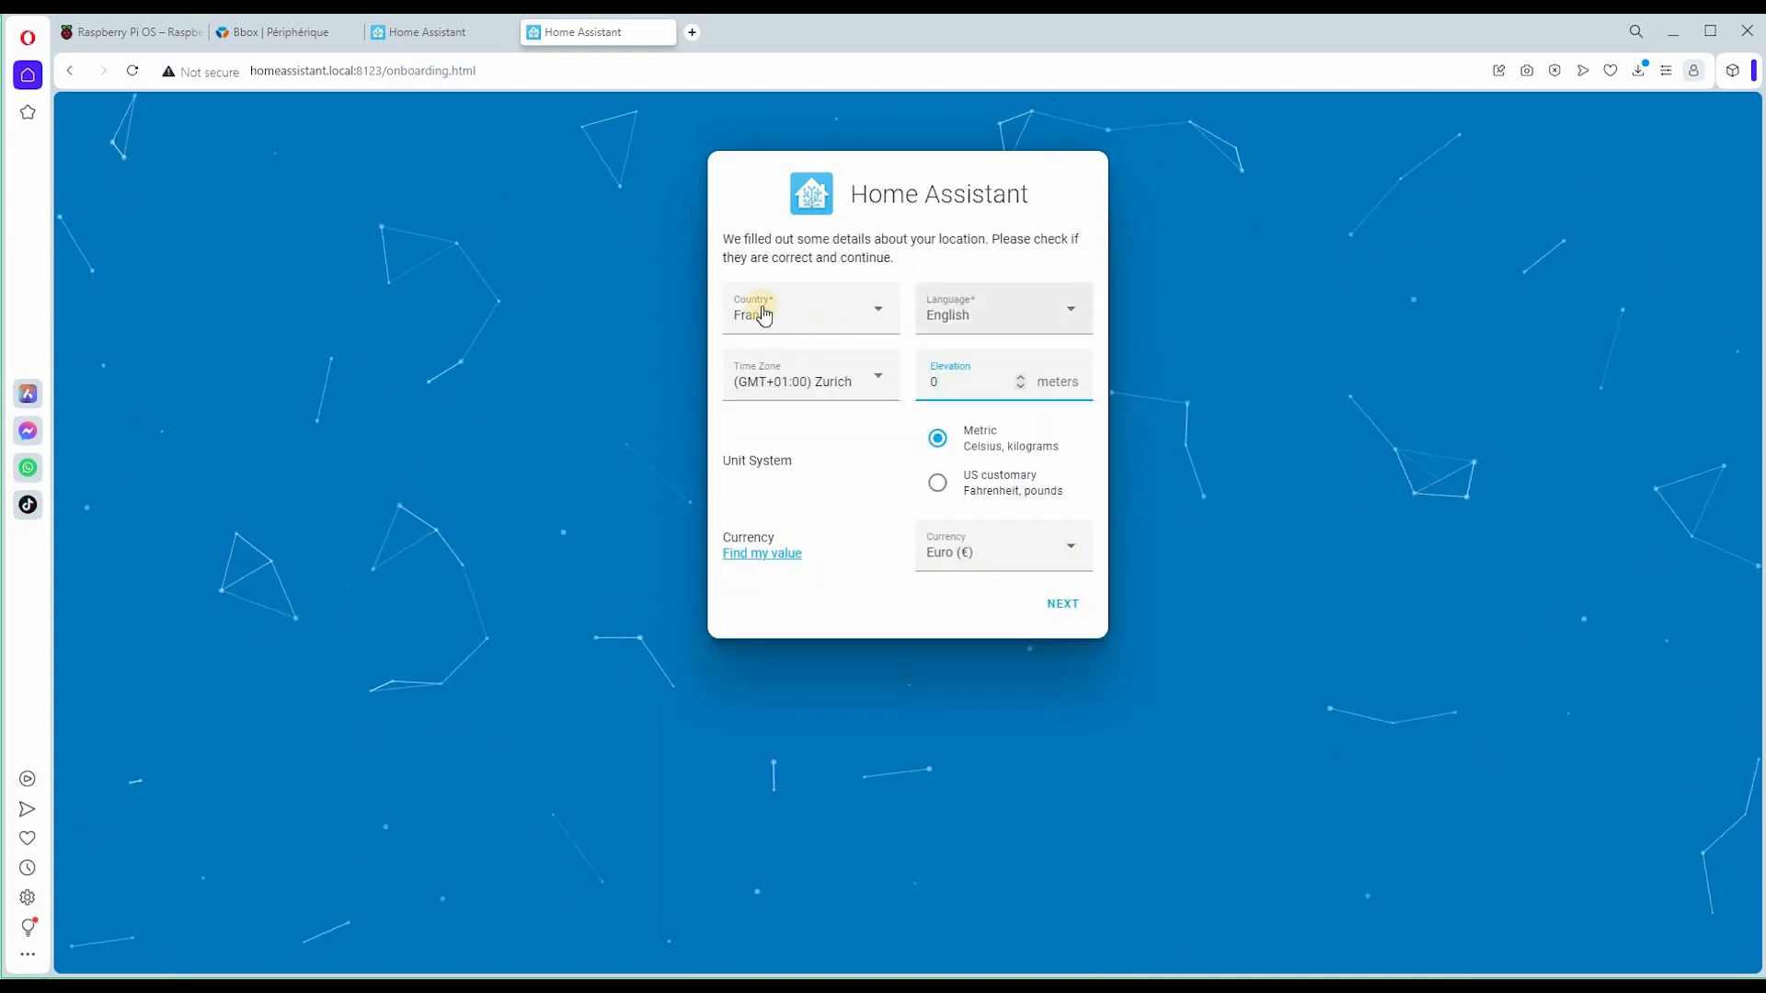
- Set the home's time zone to (GMT+01:00) Paris and its elevation to 100 meters
click(845, 386)
scroll(842, 572, up, 4)
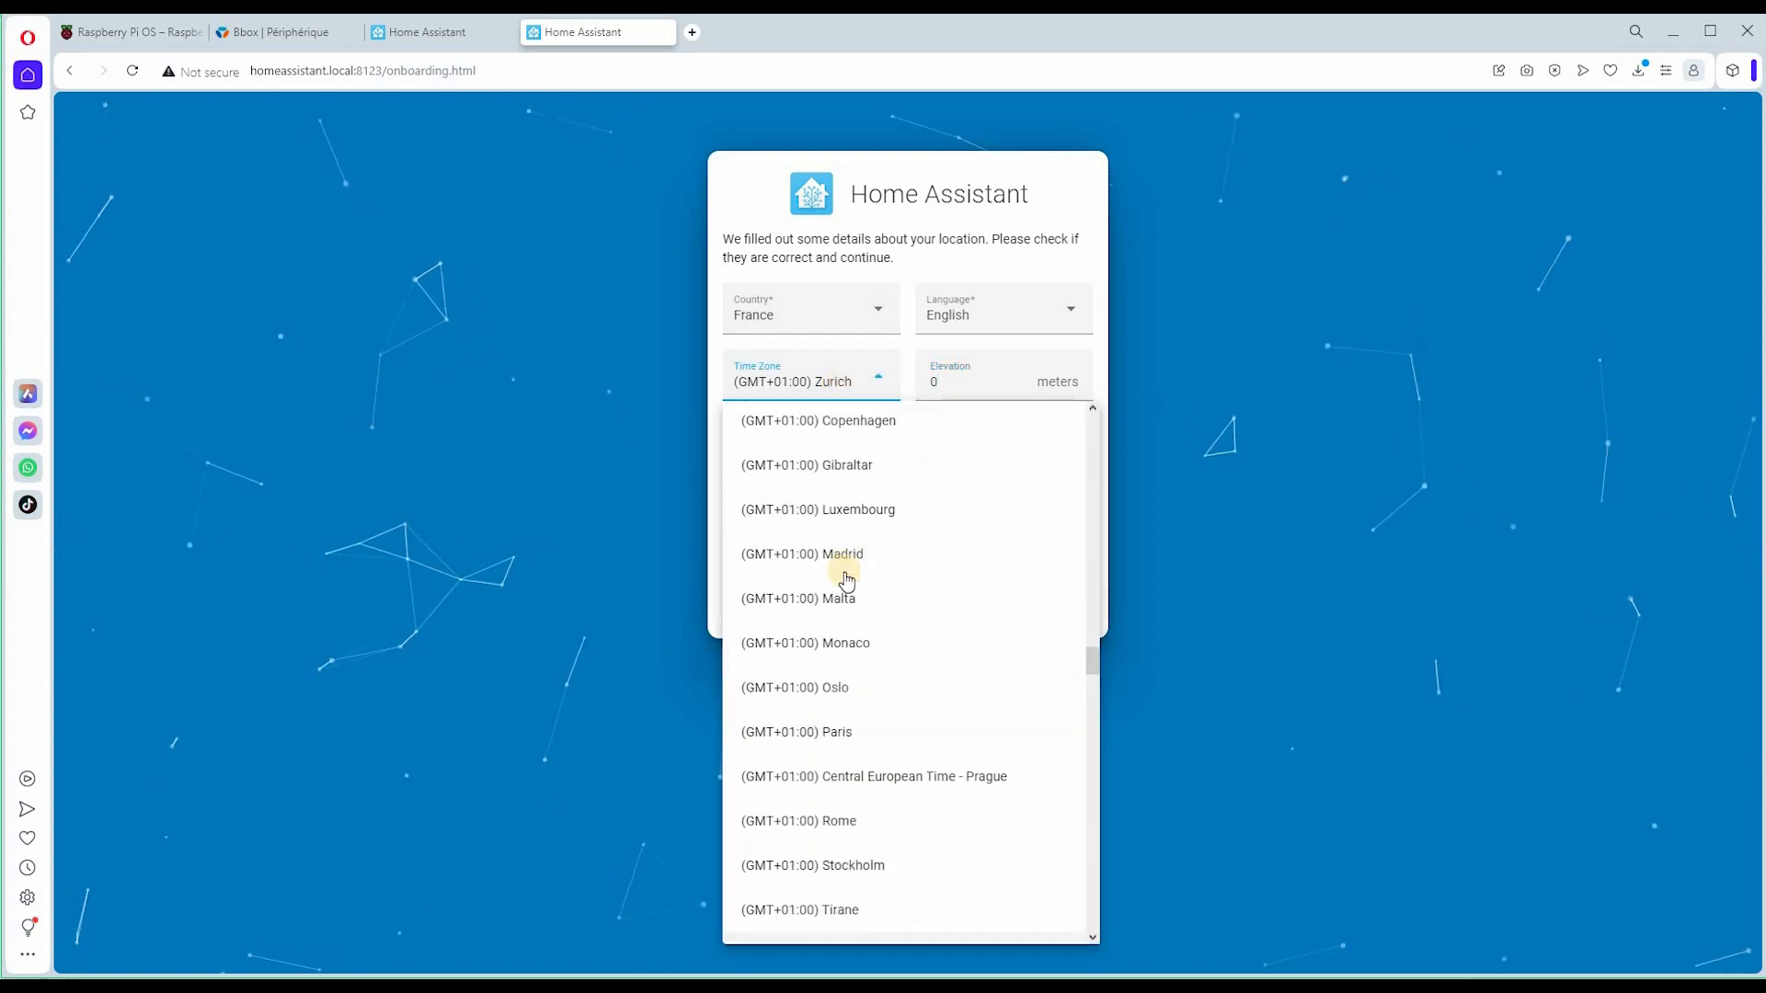
click(791, 736)
click(922, 382)
key(ctrl+a)
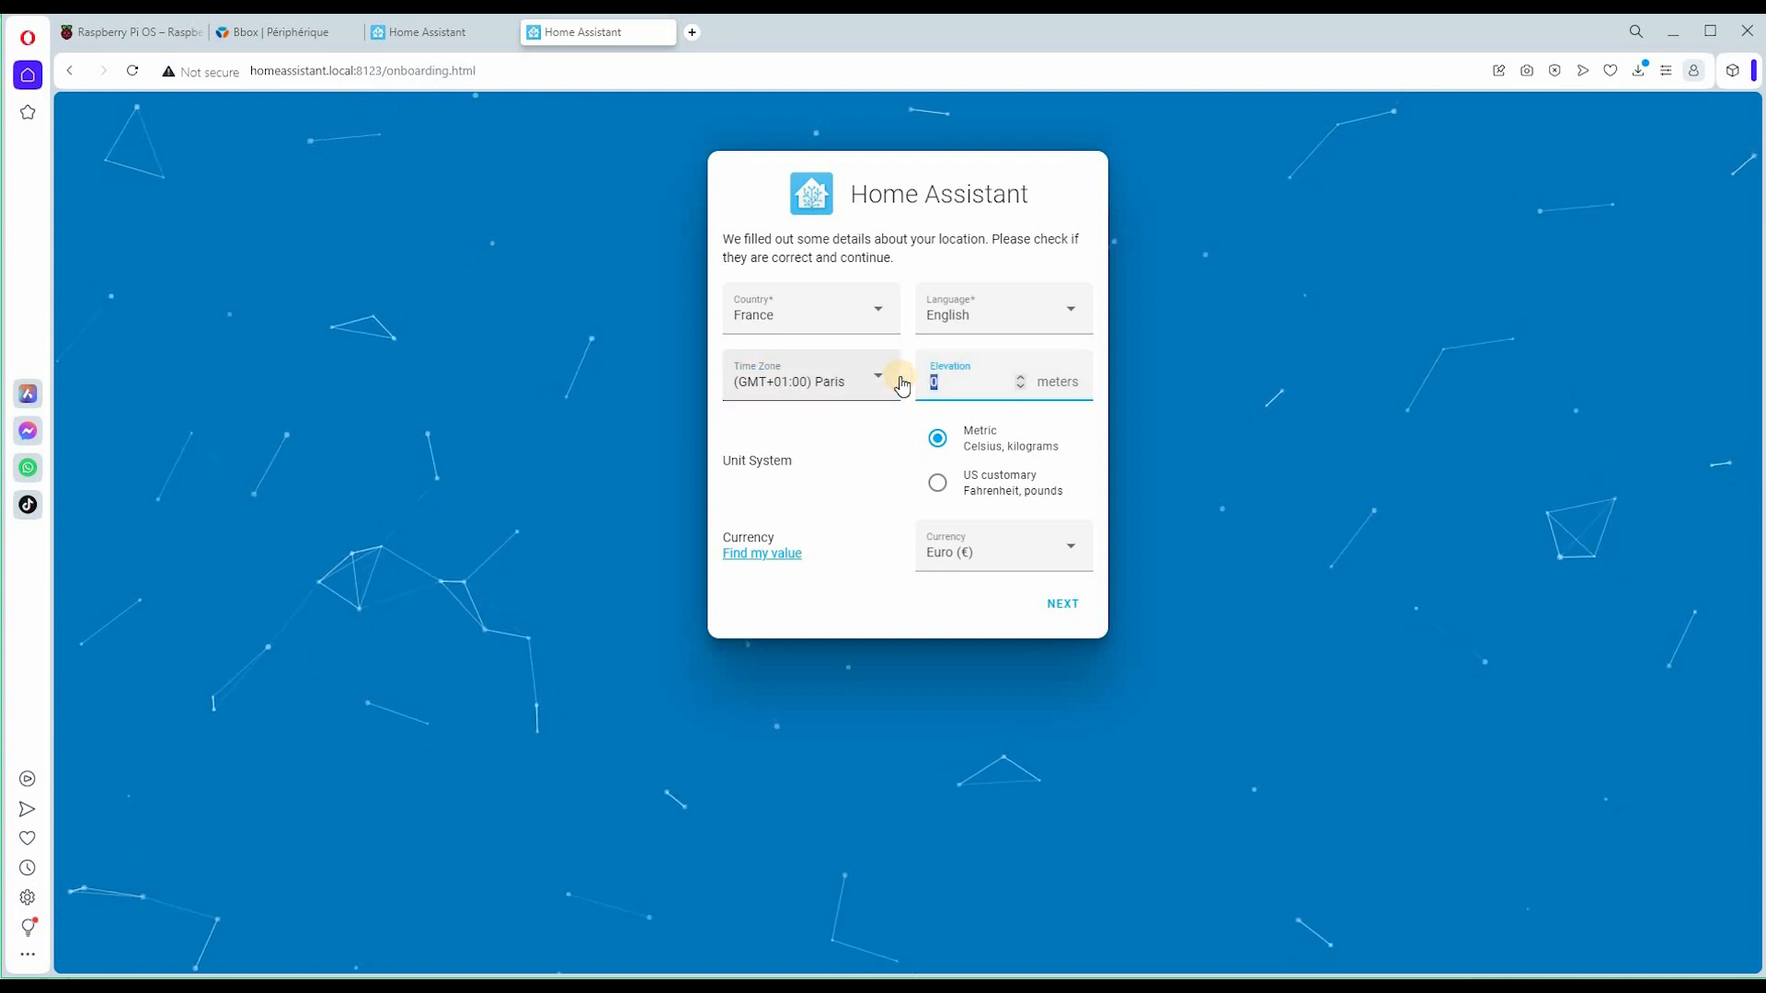
text(100)
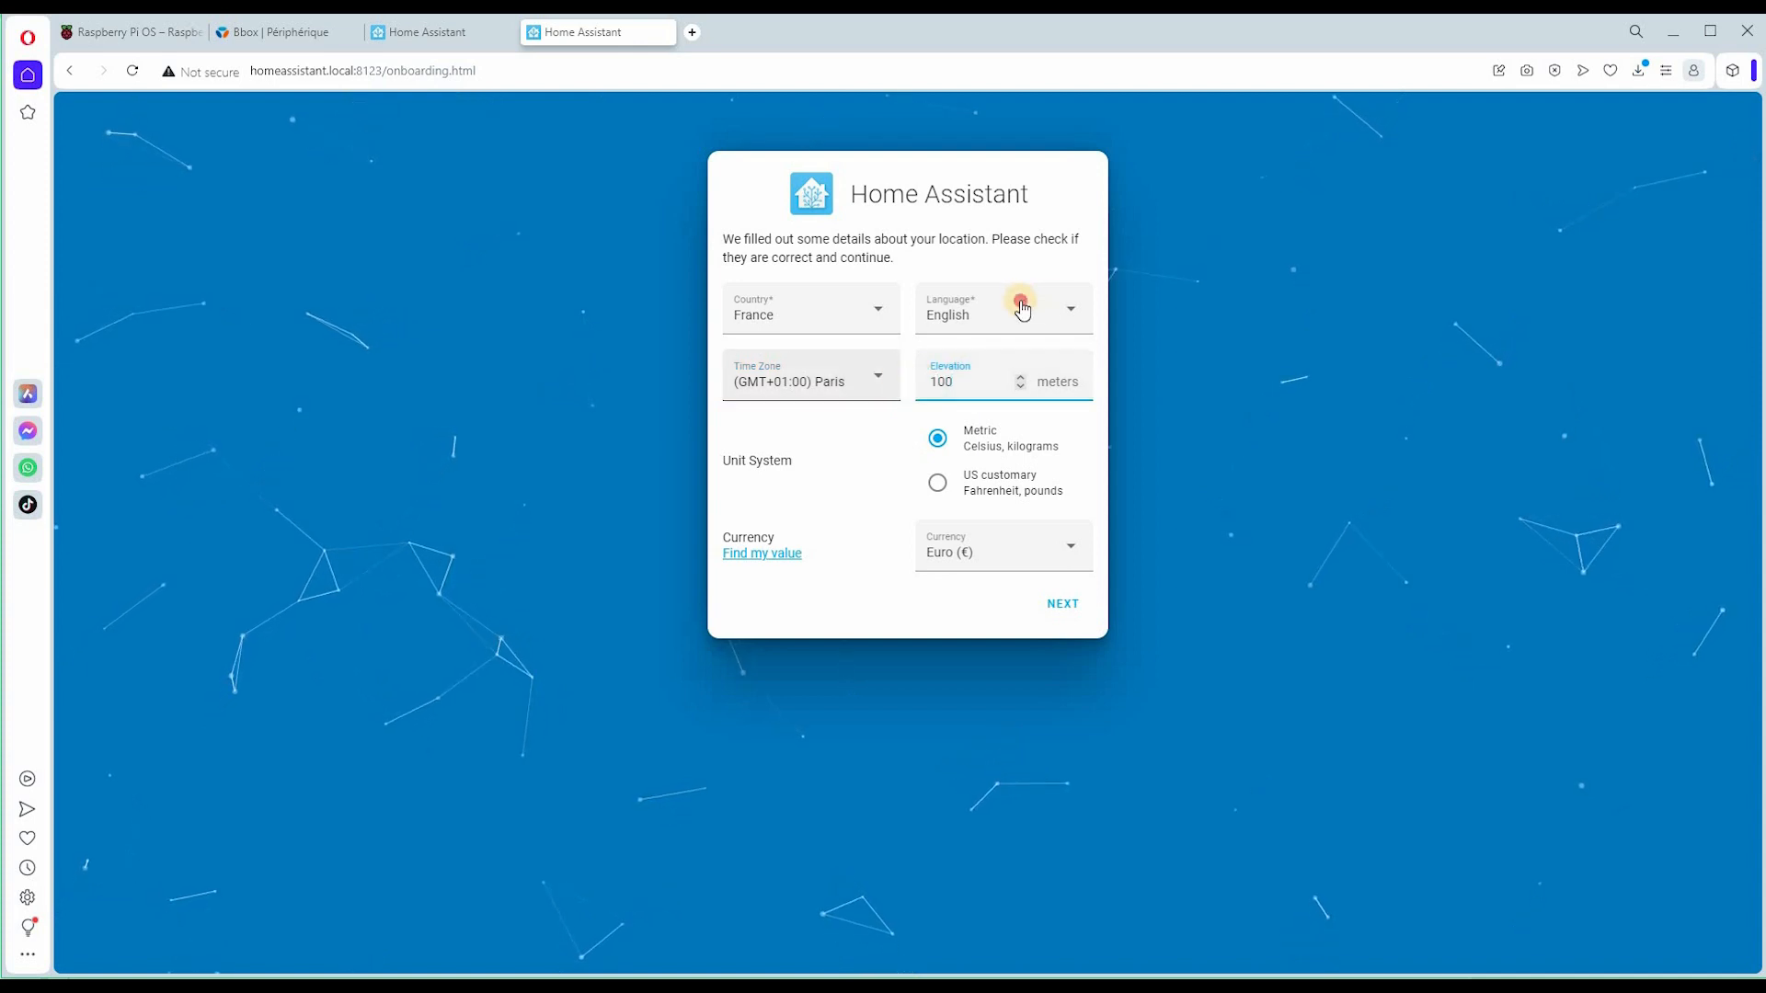
- Set the language to Français and proceed to the analytics sharing options
click(1005, 313)
scroll(1025, 714, down, 2)
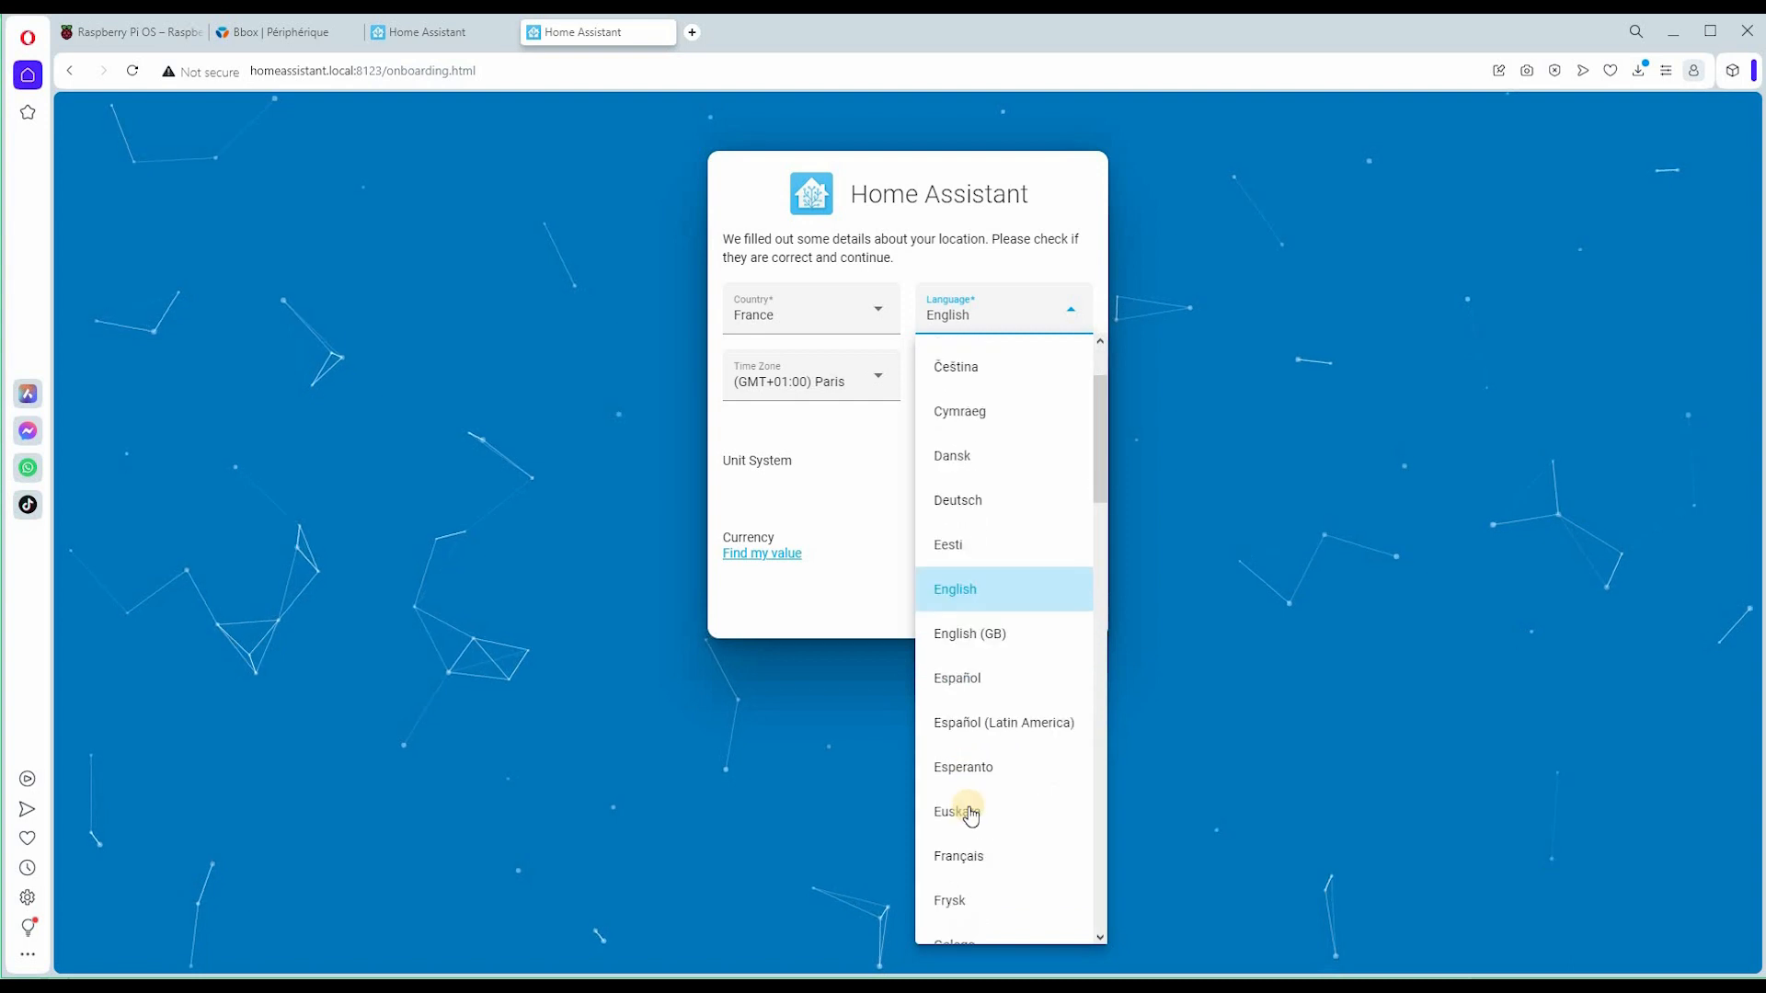
click(975, 799)
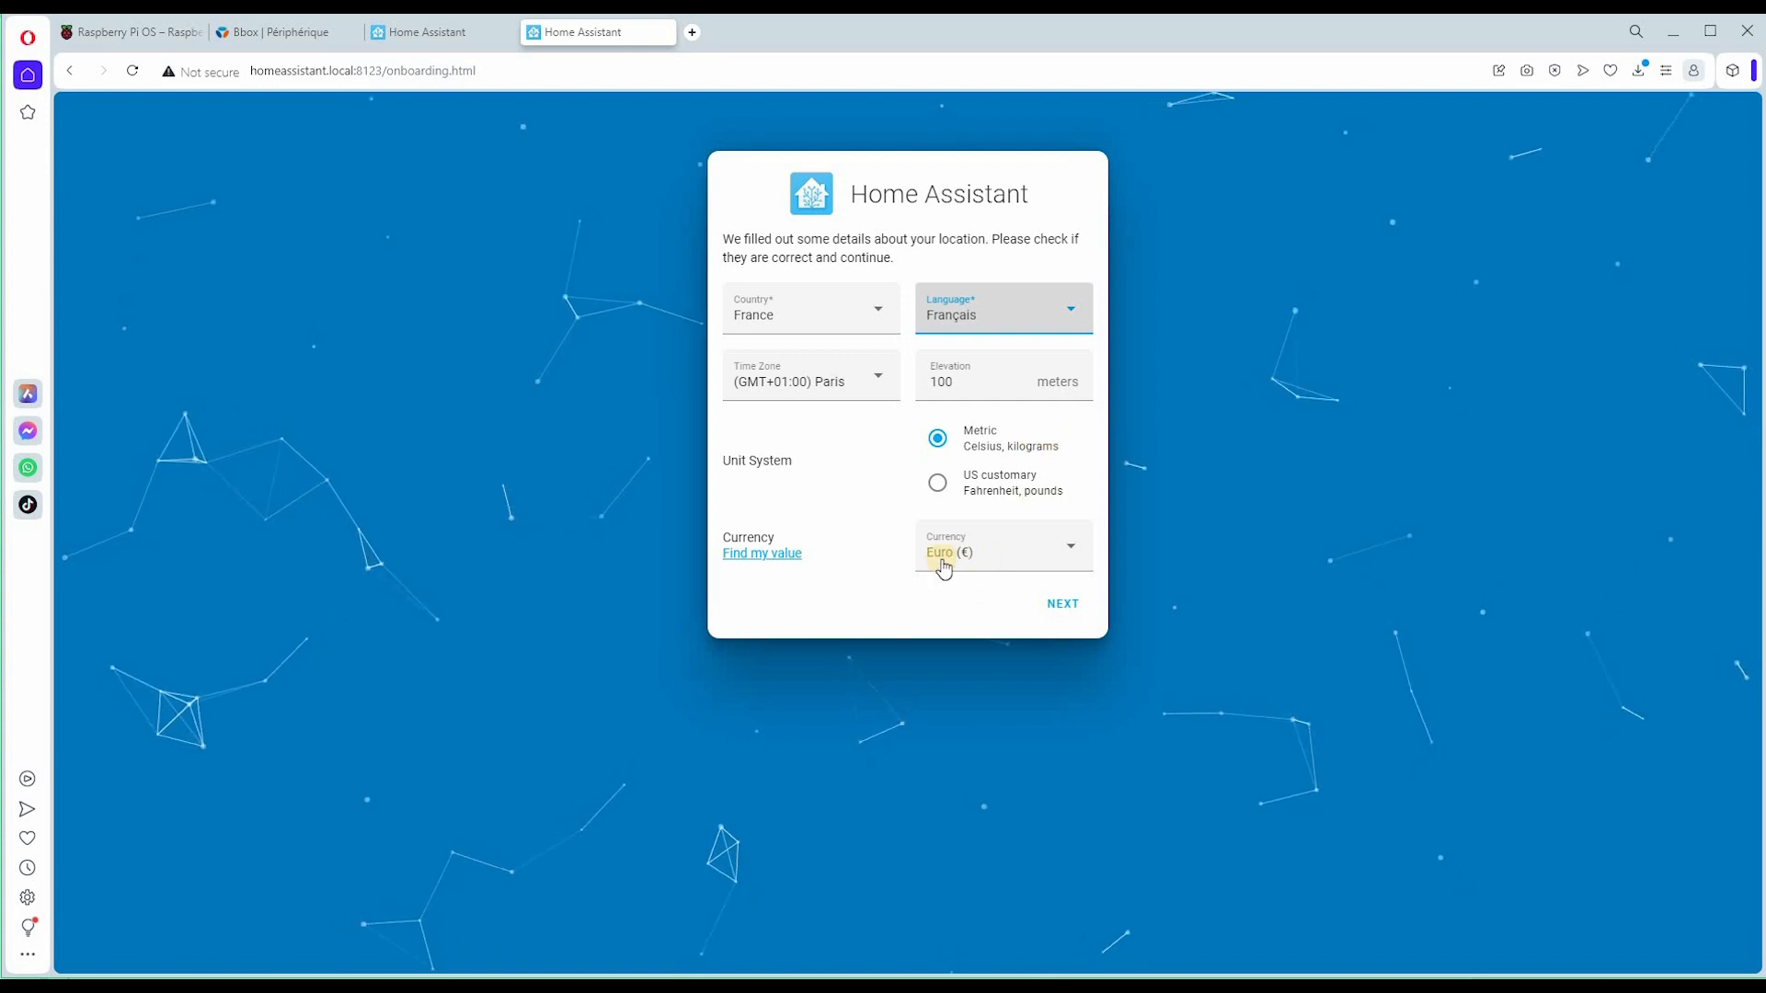
click(1067, 611)
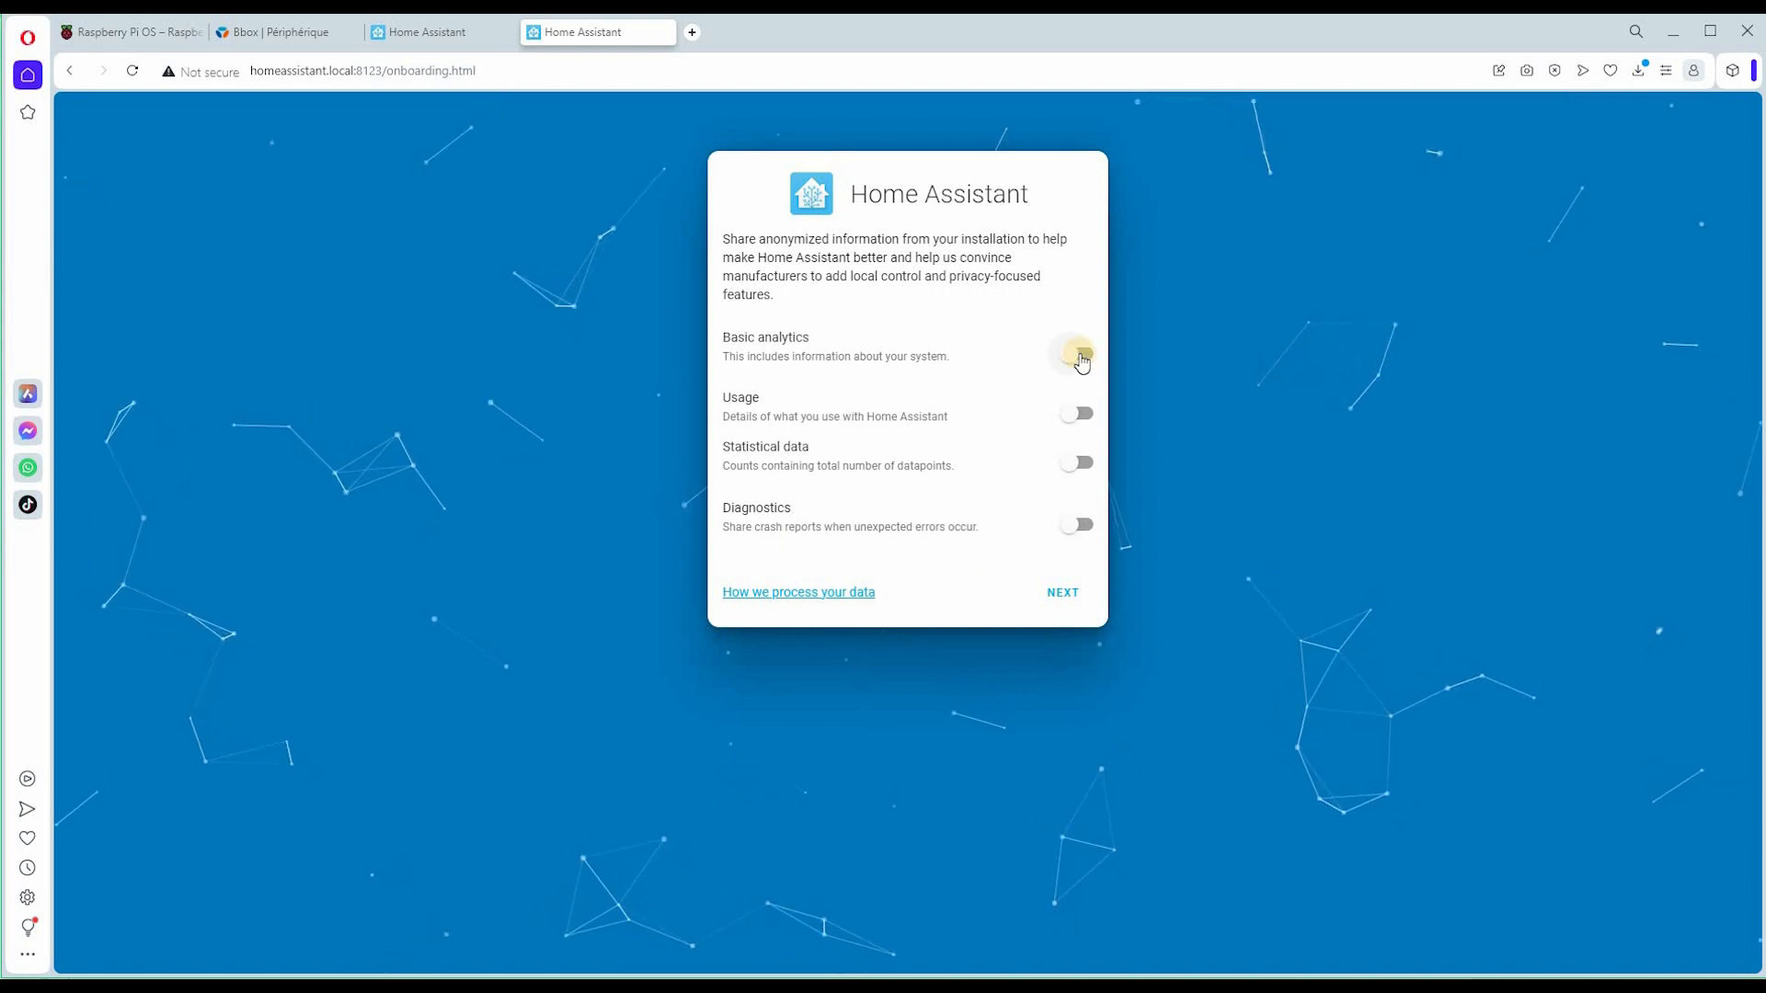
- Continue without sharing analytics and set up the discovered Enphase Envoy at host 192.168.1.33 with username envoy and a blank password
click(1063, 593)
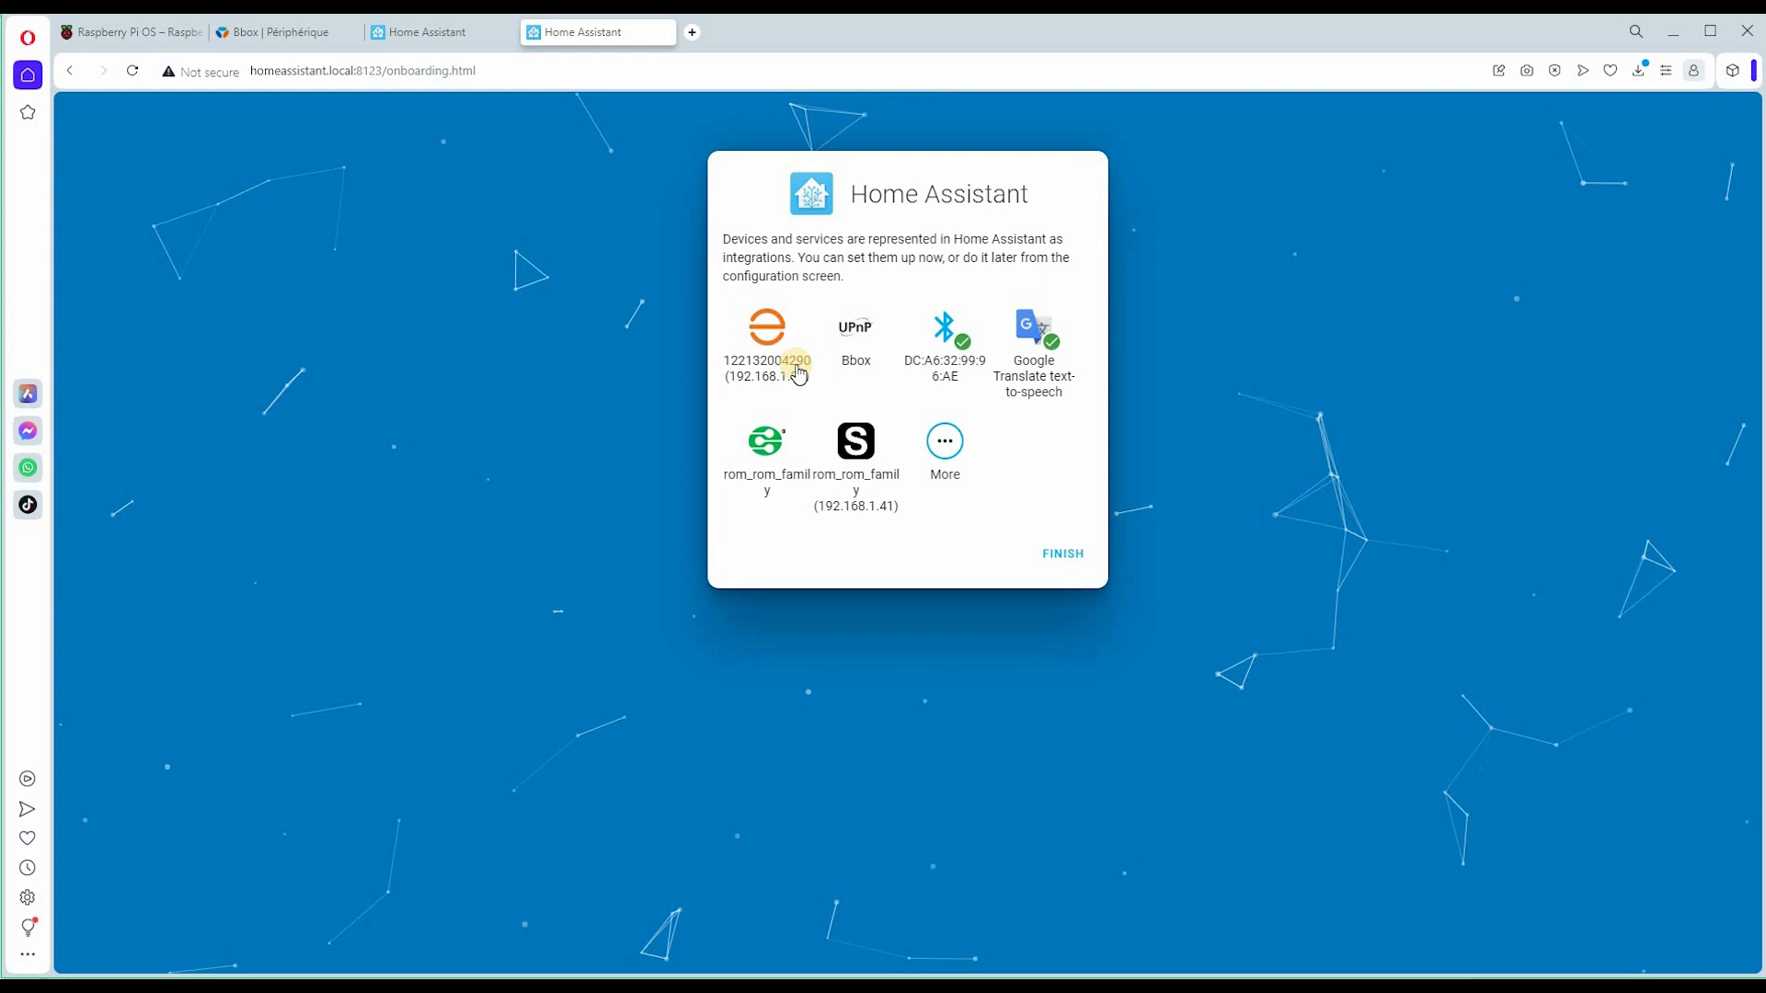
click(774, 328)
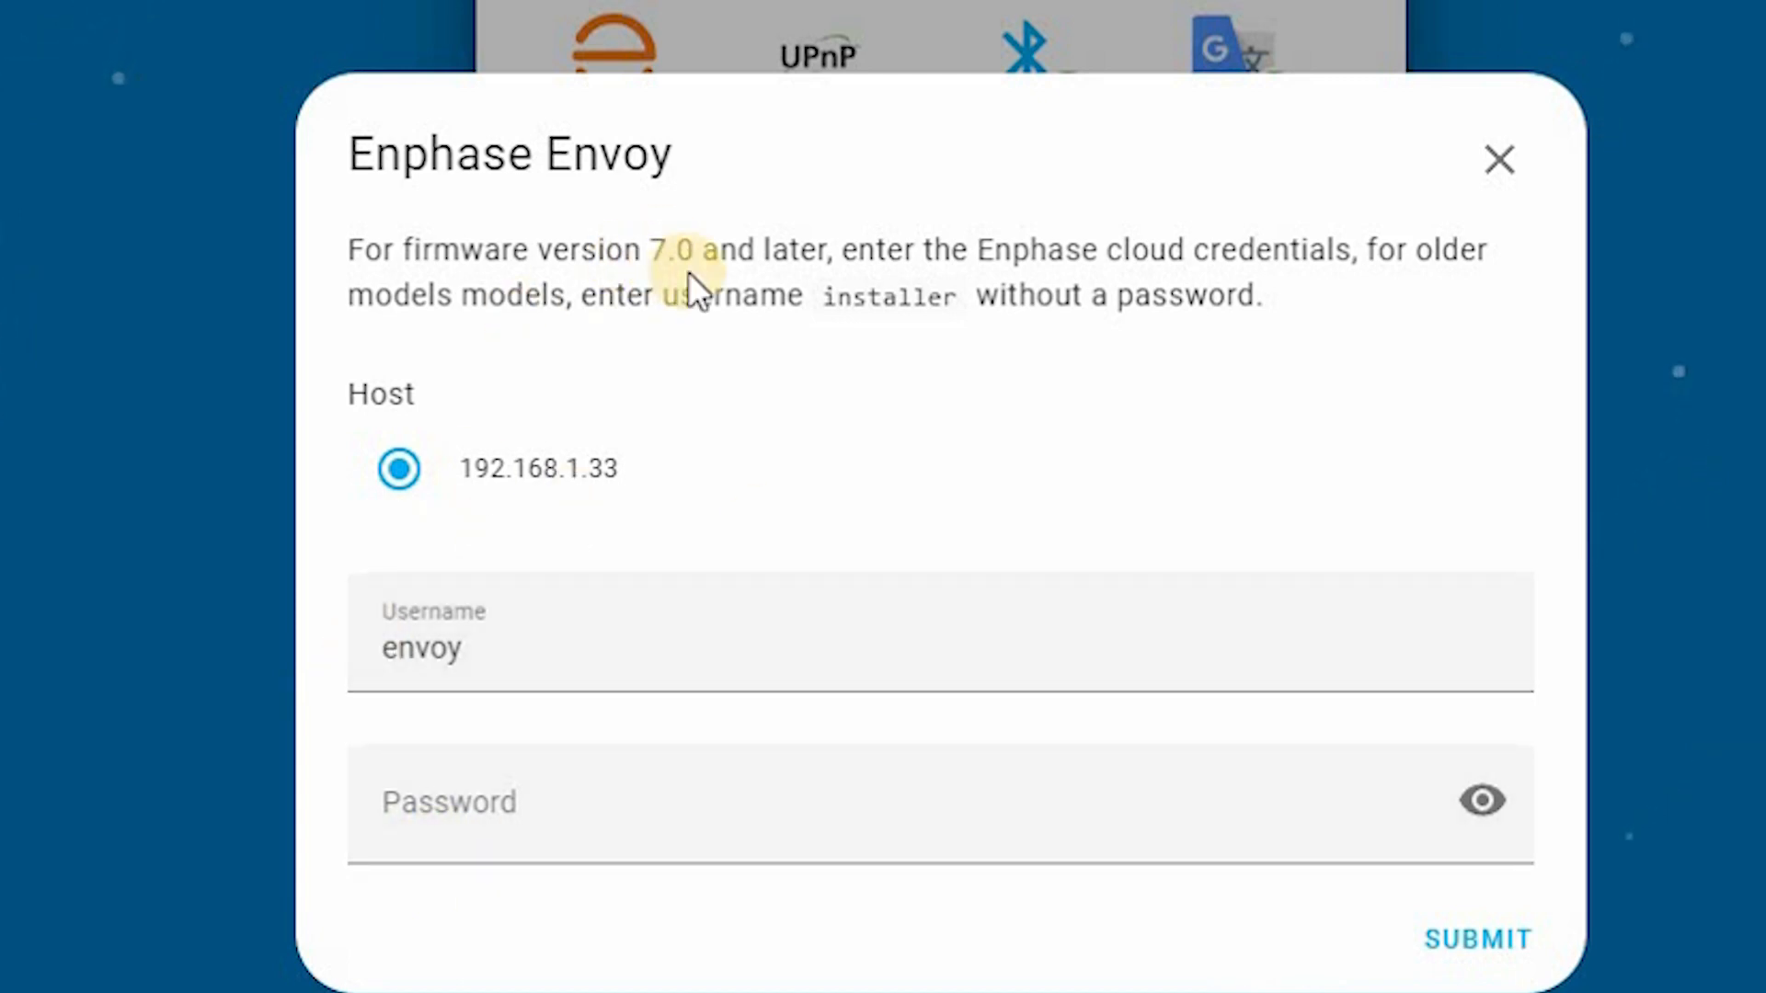
drag(709, 241, 739, 235)
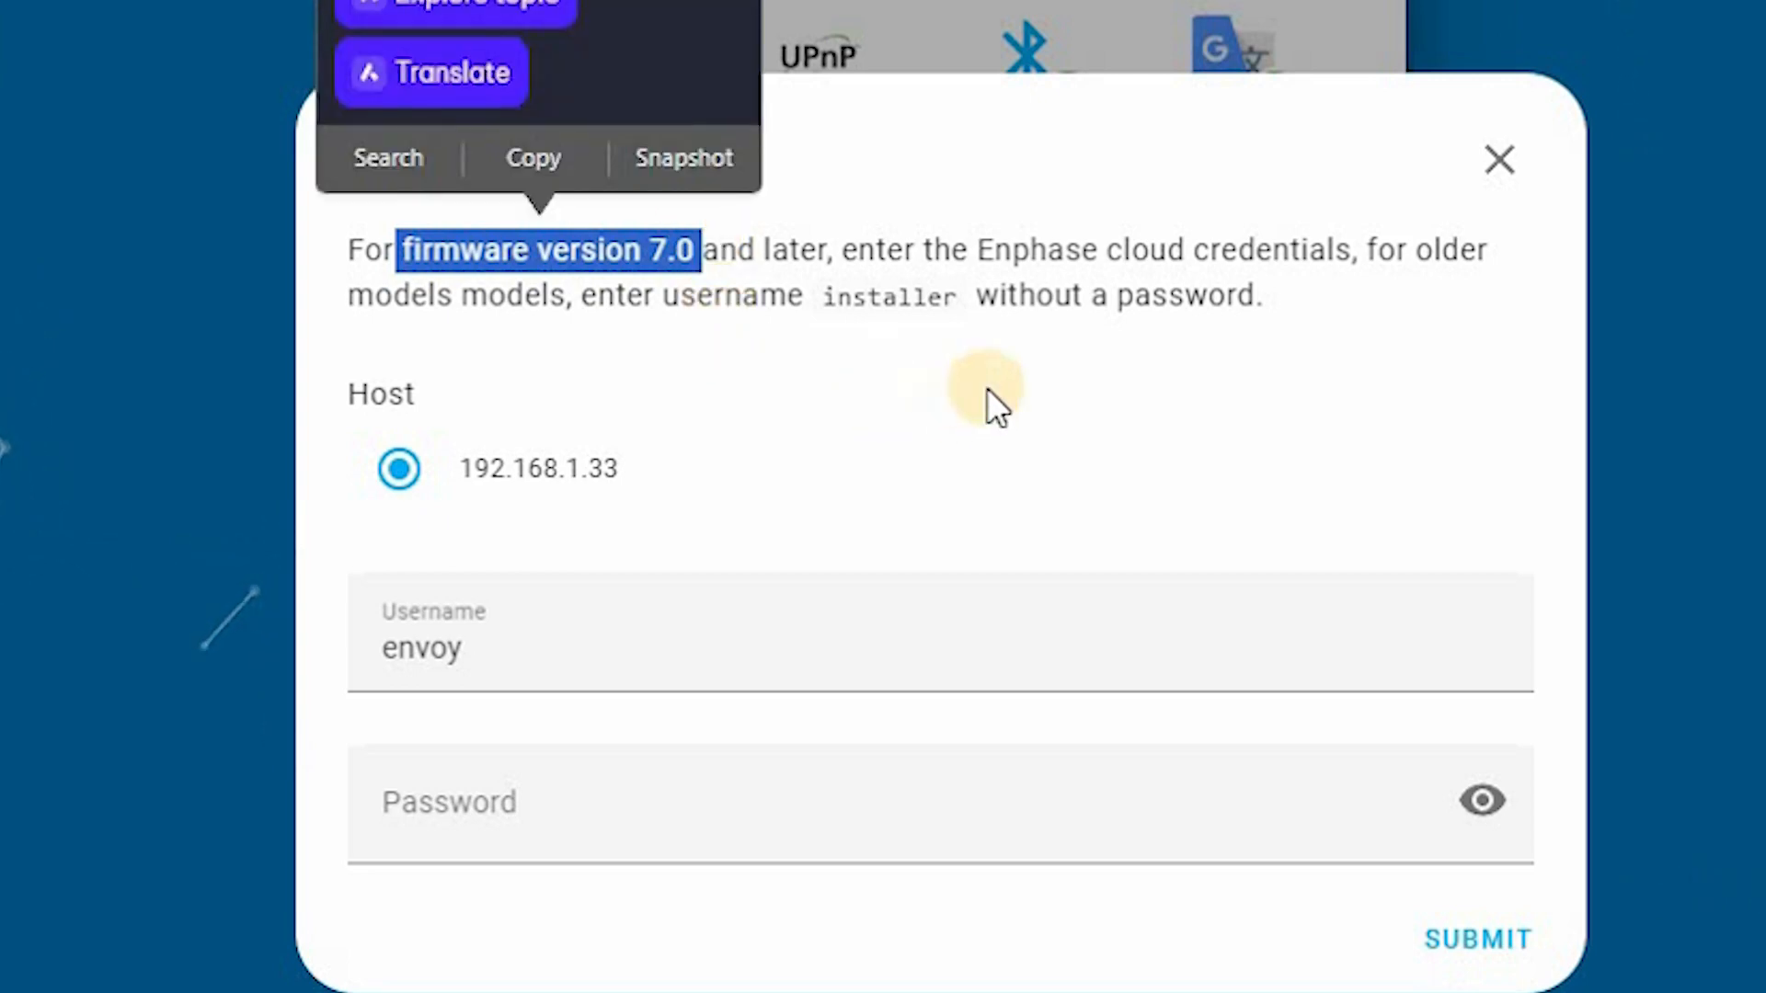
click(769, 238)
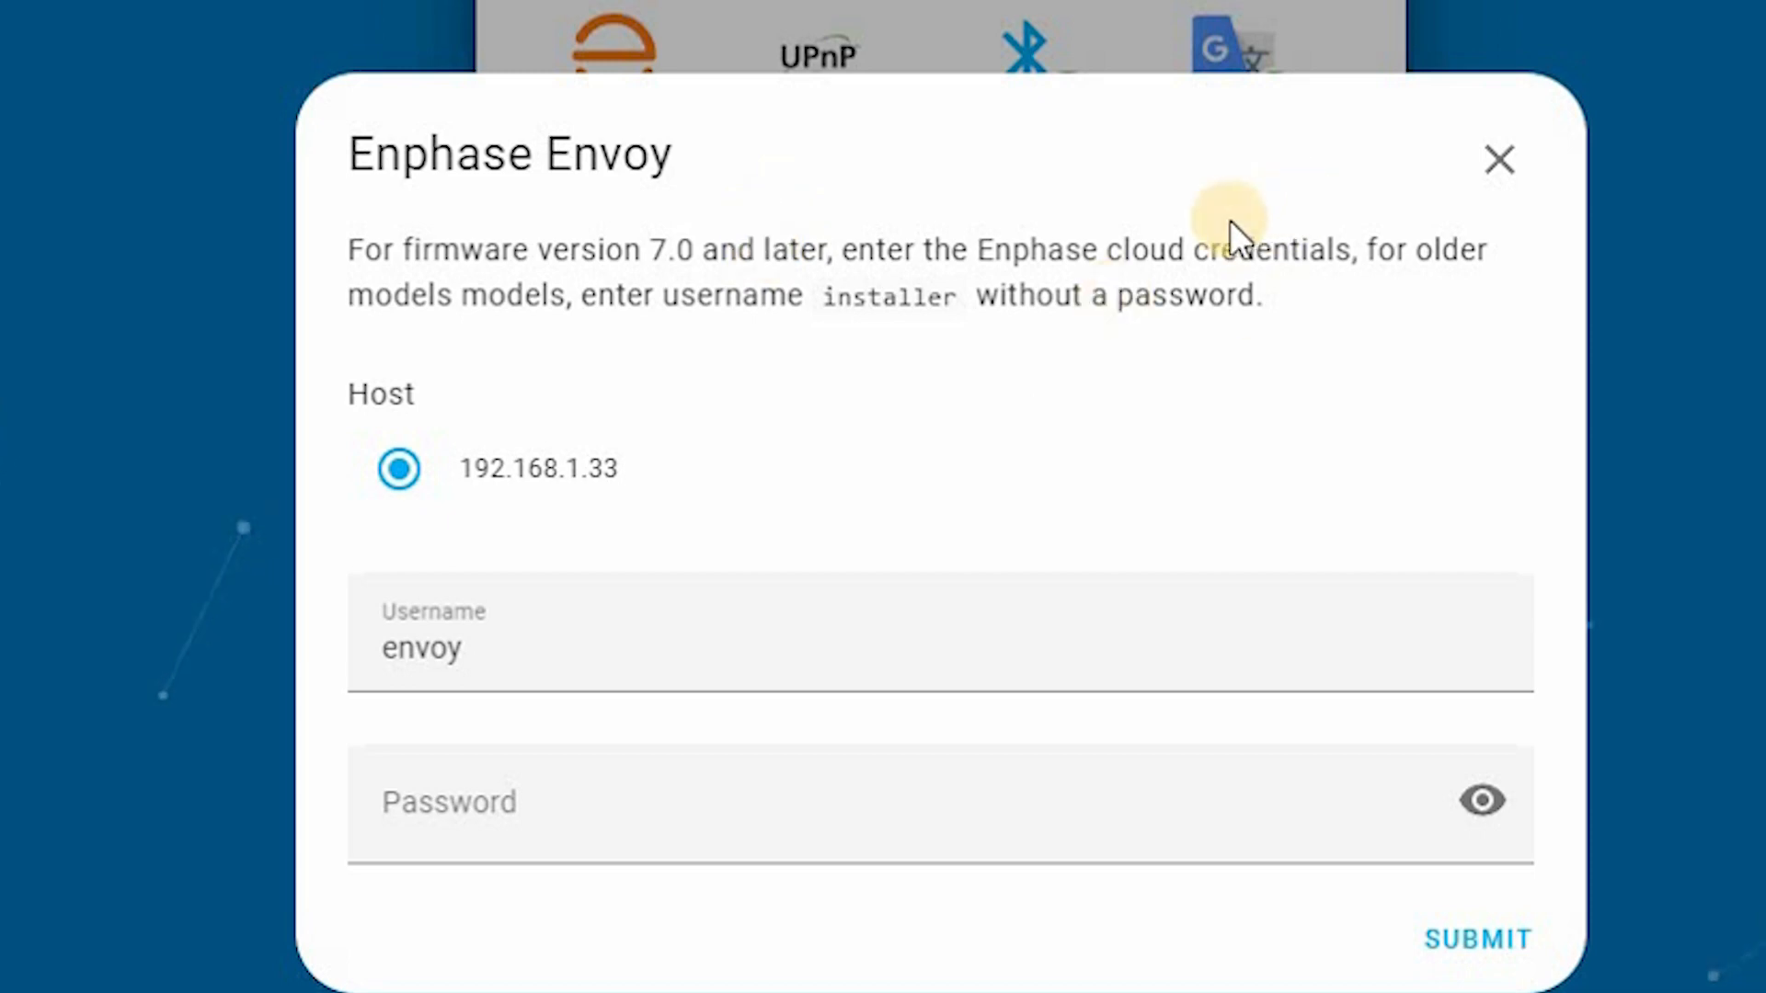
click(1045, 267)
drag(1042, 265, 1343, 241)
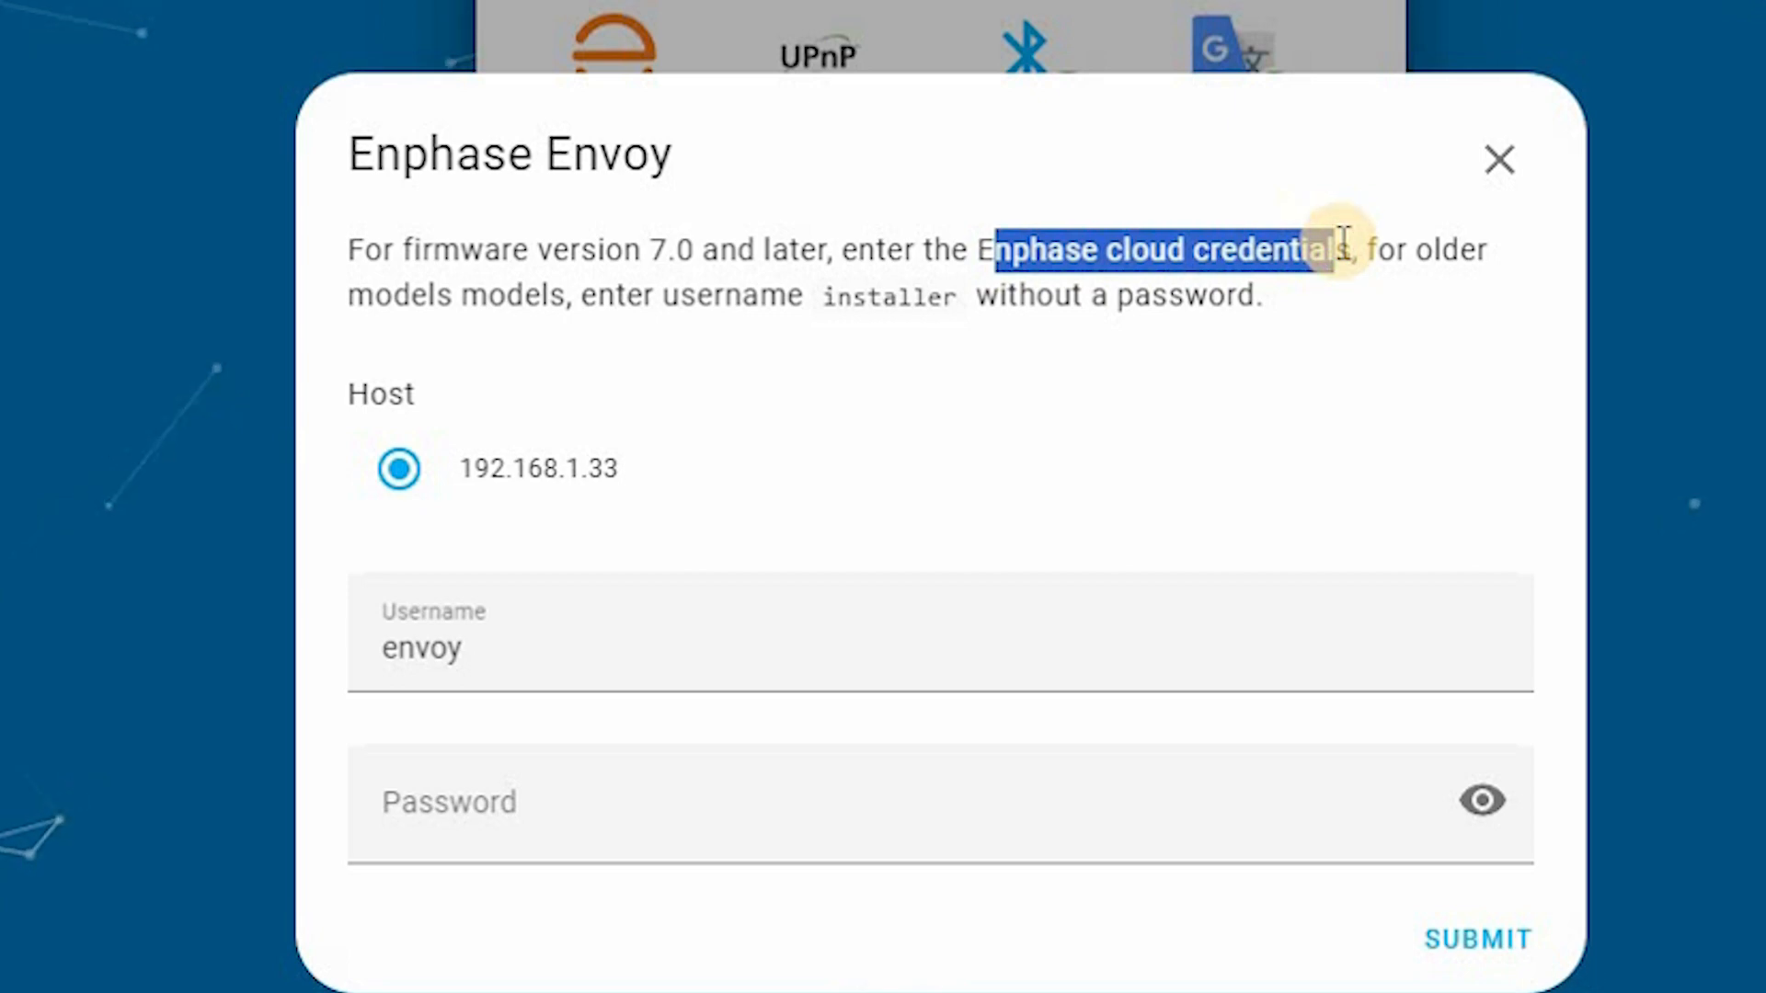
click(842, 462)
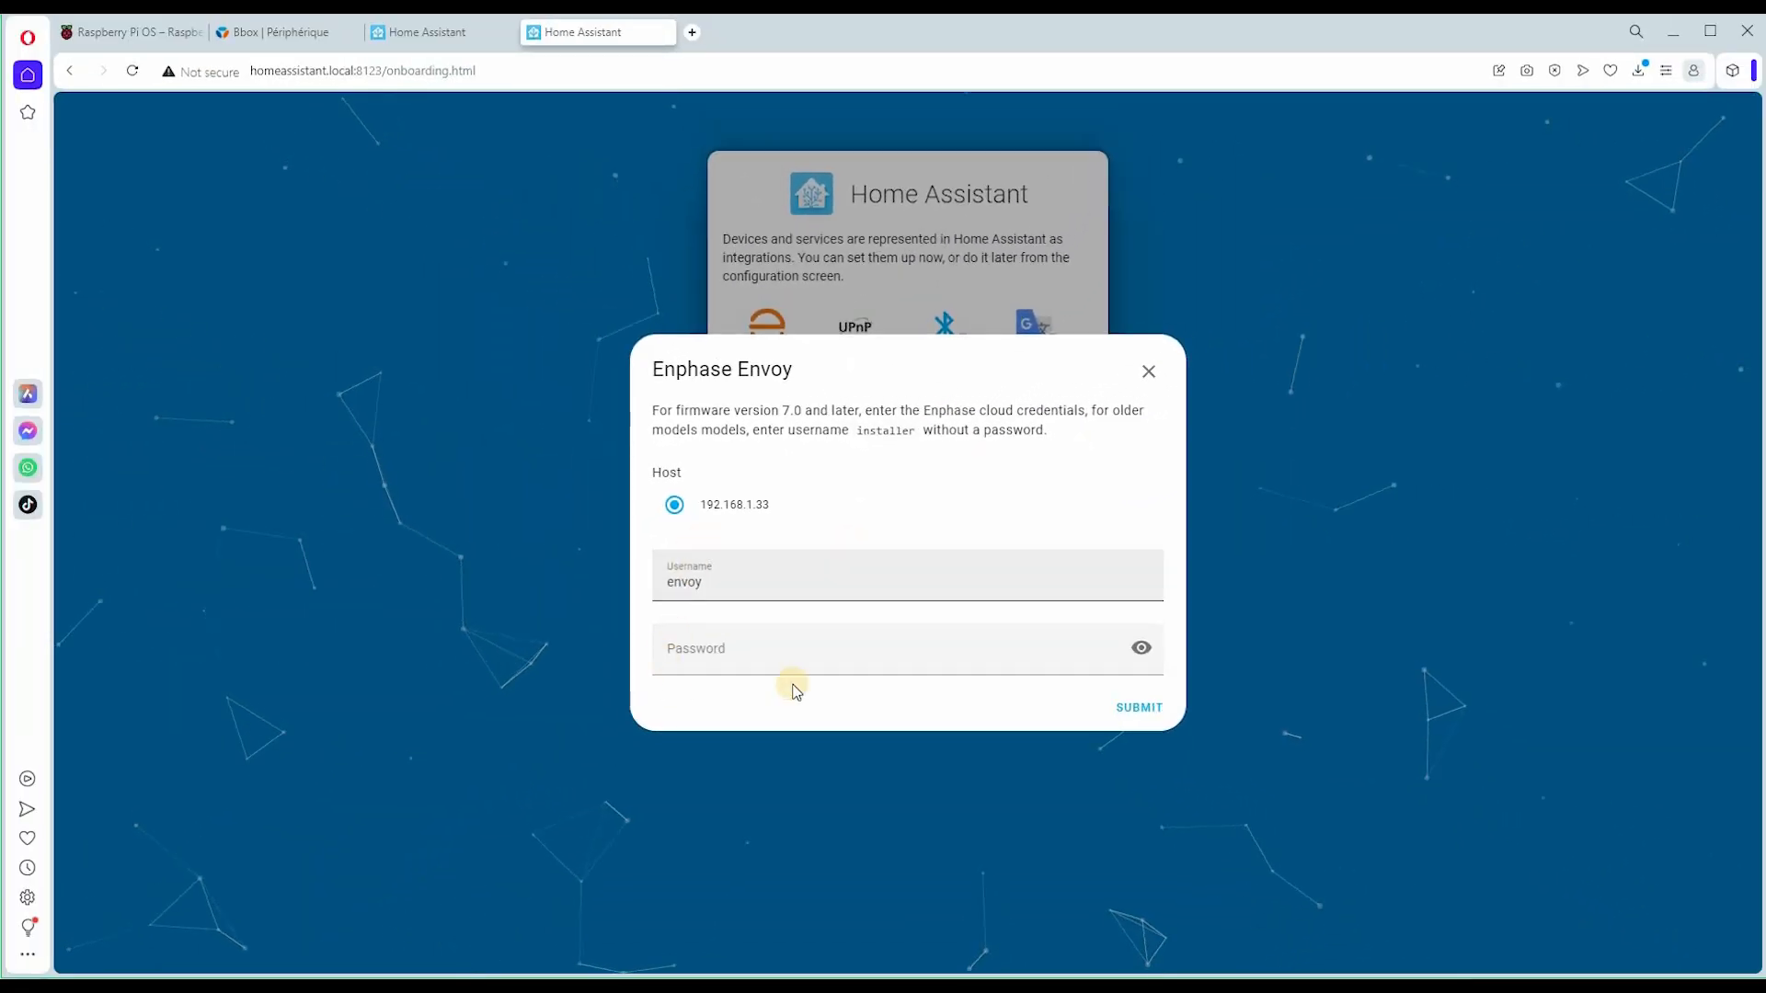
click(1140, 709)
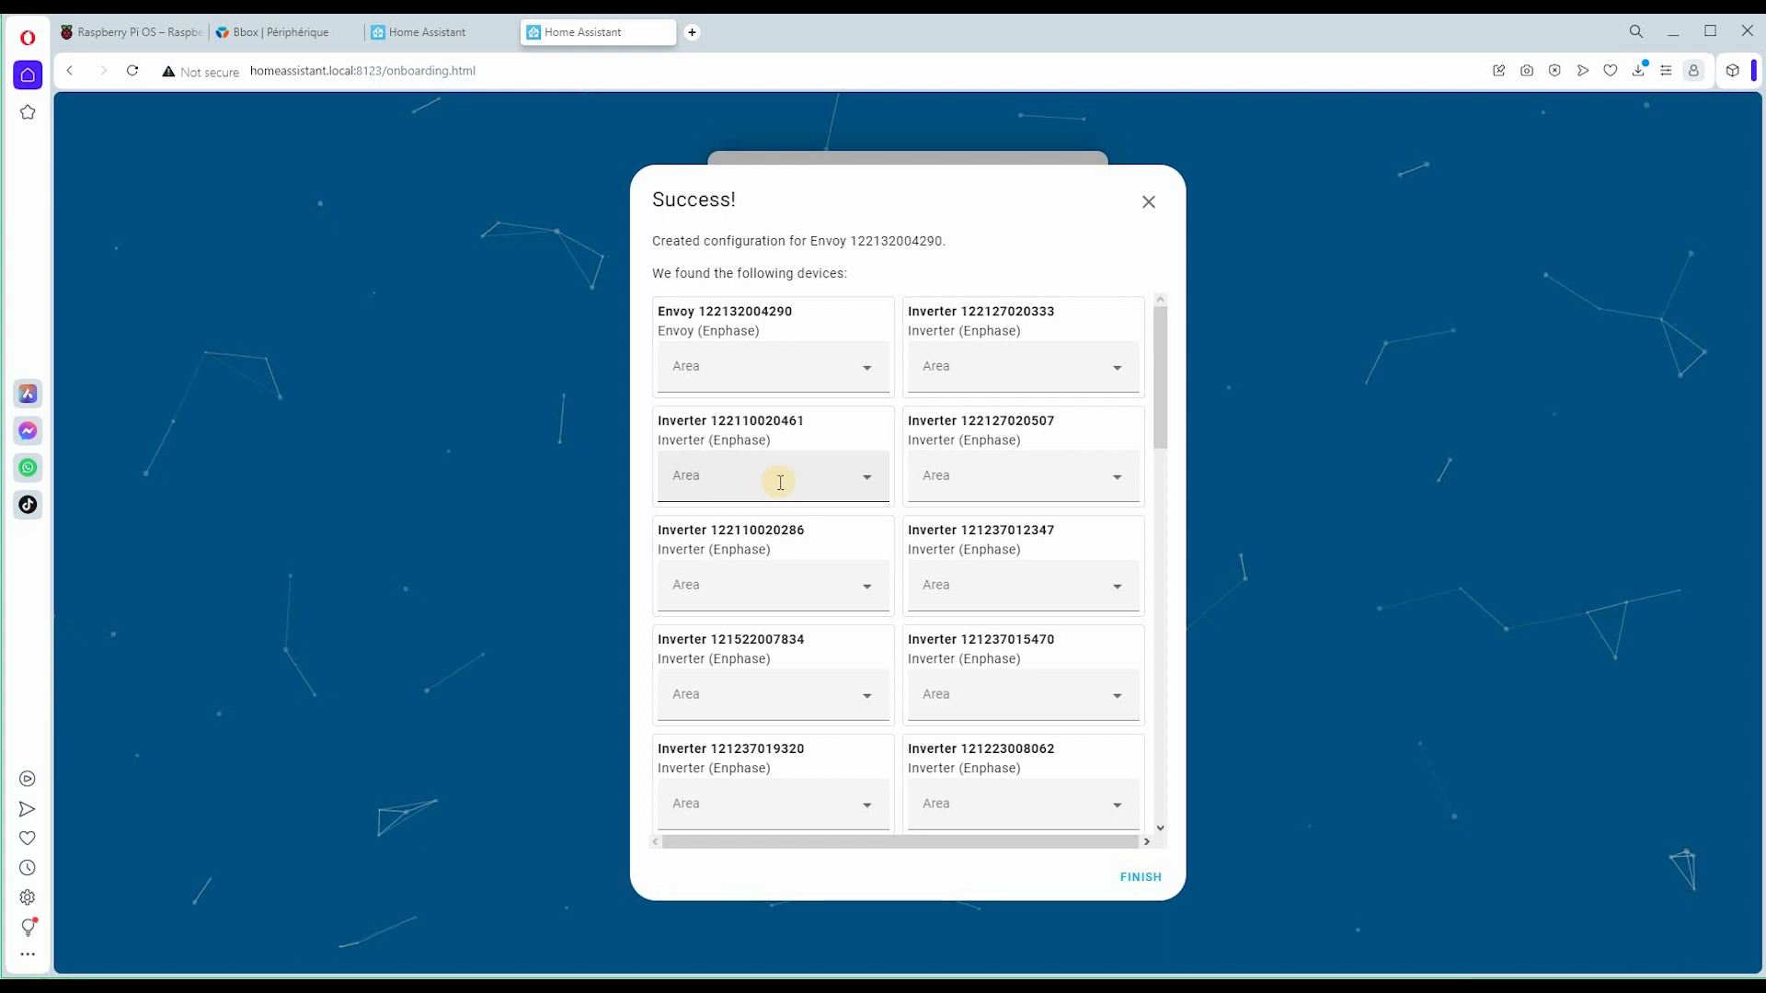
- Review the full list of Envoy and inverter devices found by the Enphase integration
scroll(778, 480, down, 1)
scroll(690, 309, up, 1)
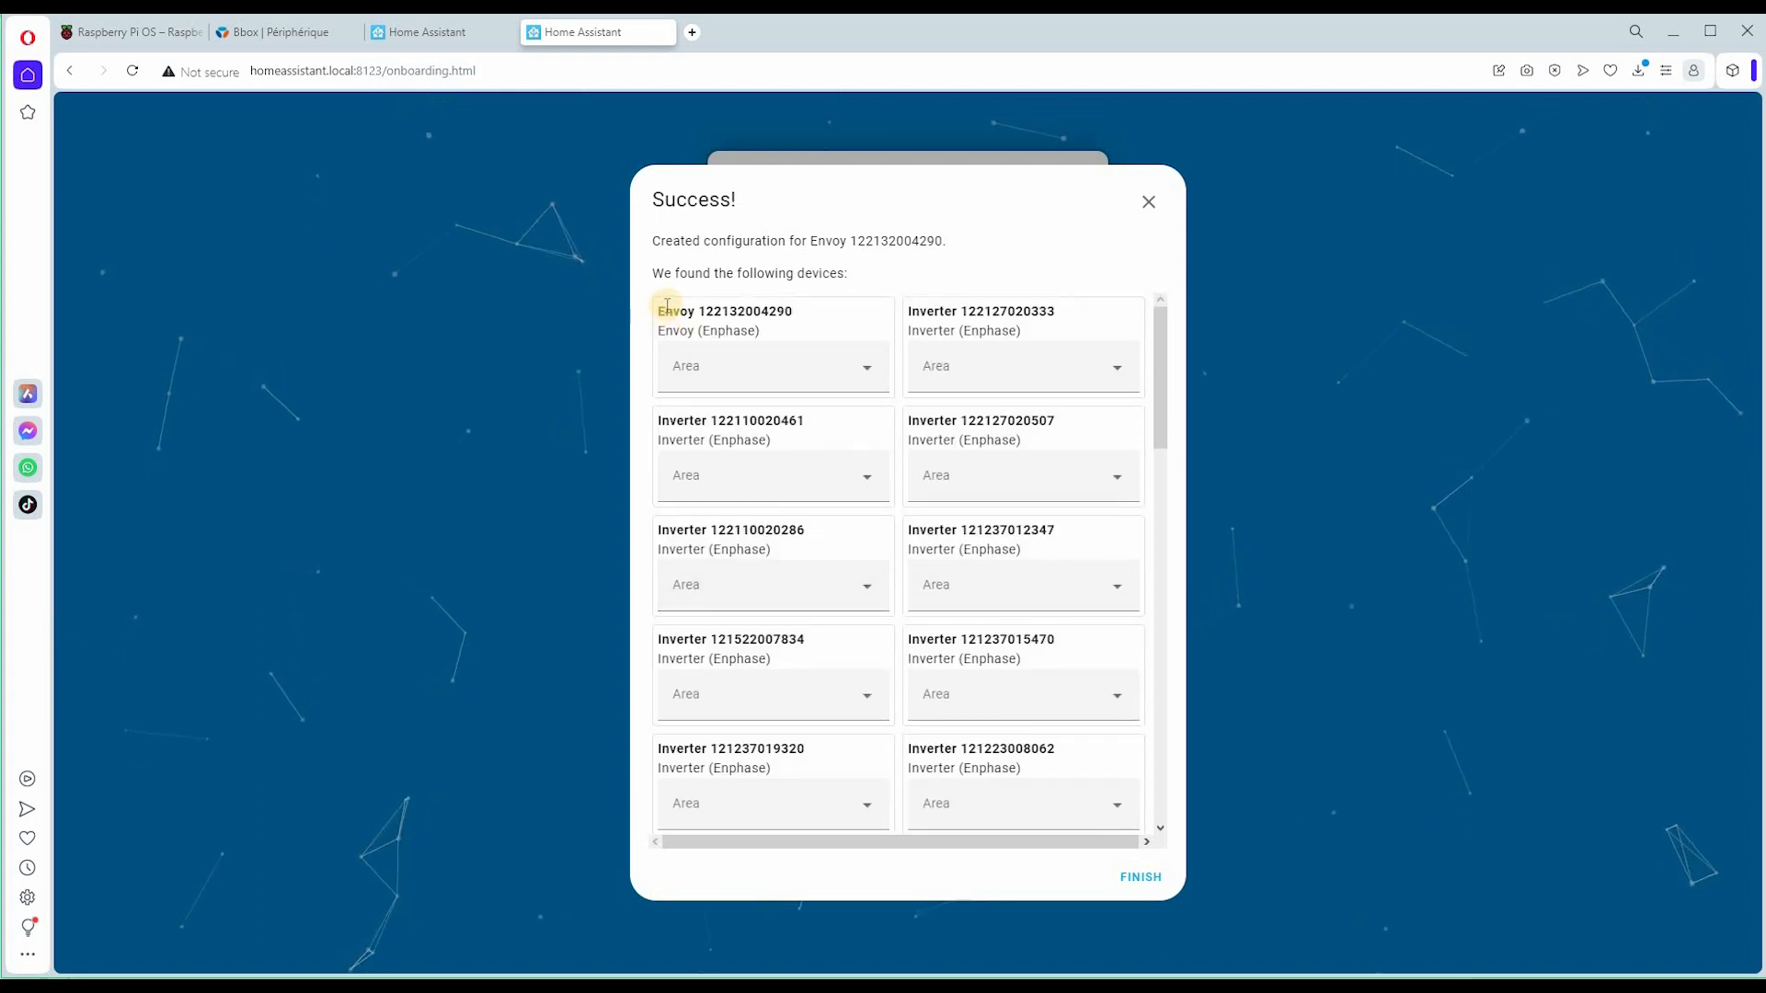
drag(716, 312, 658, 311)
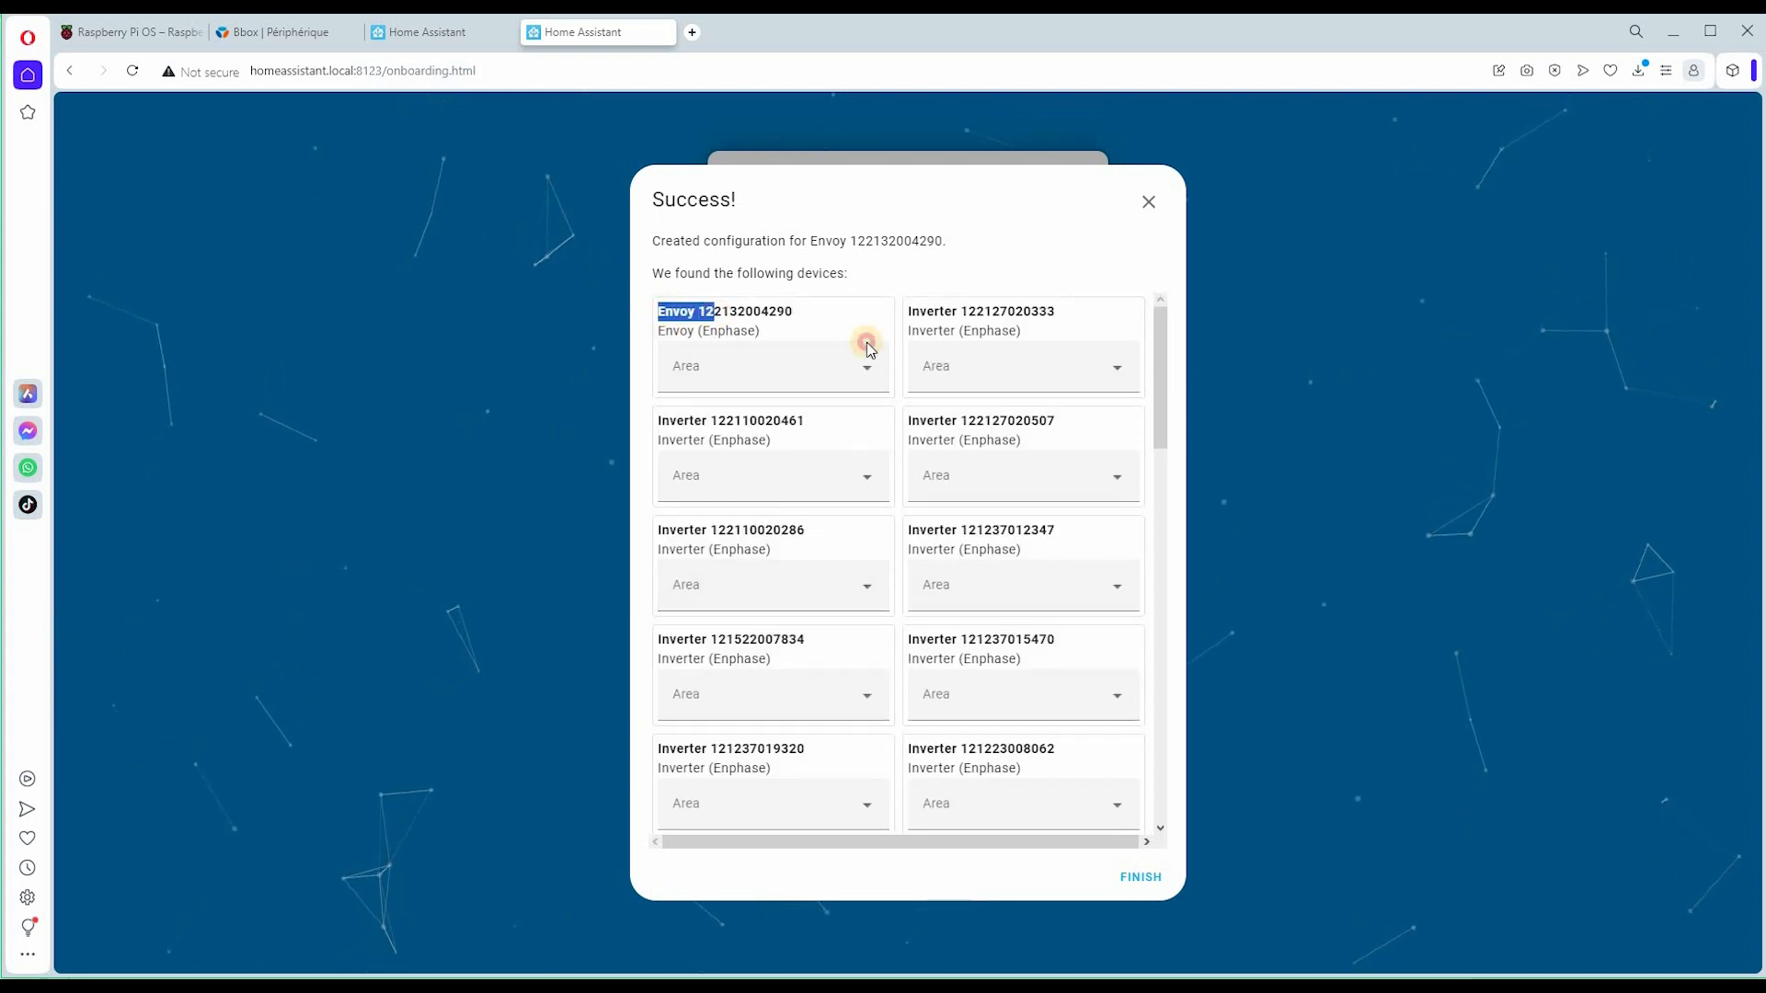
click(935, 306)
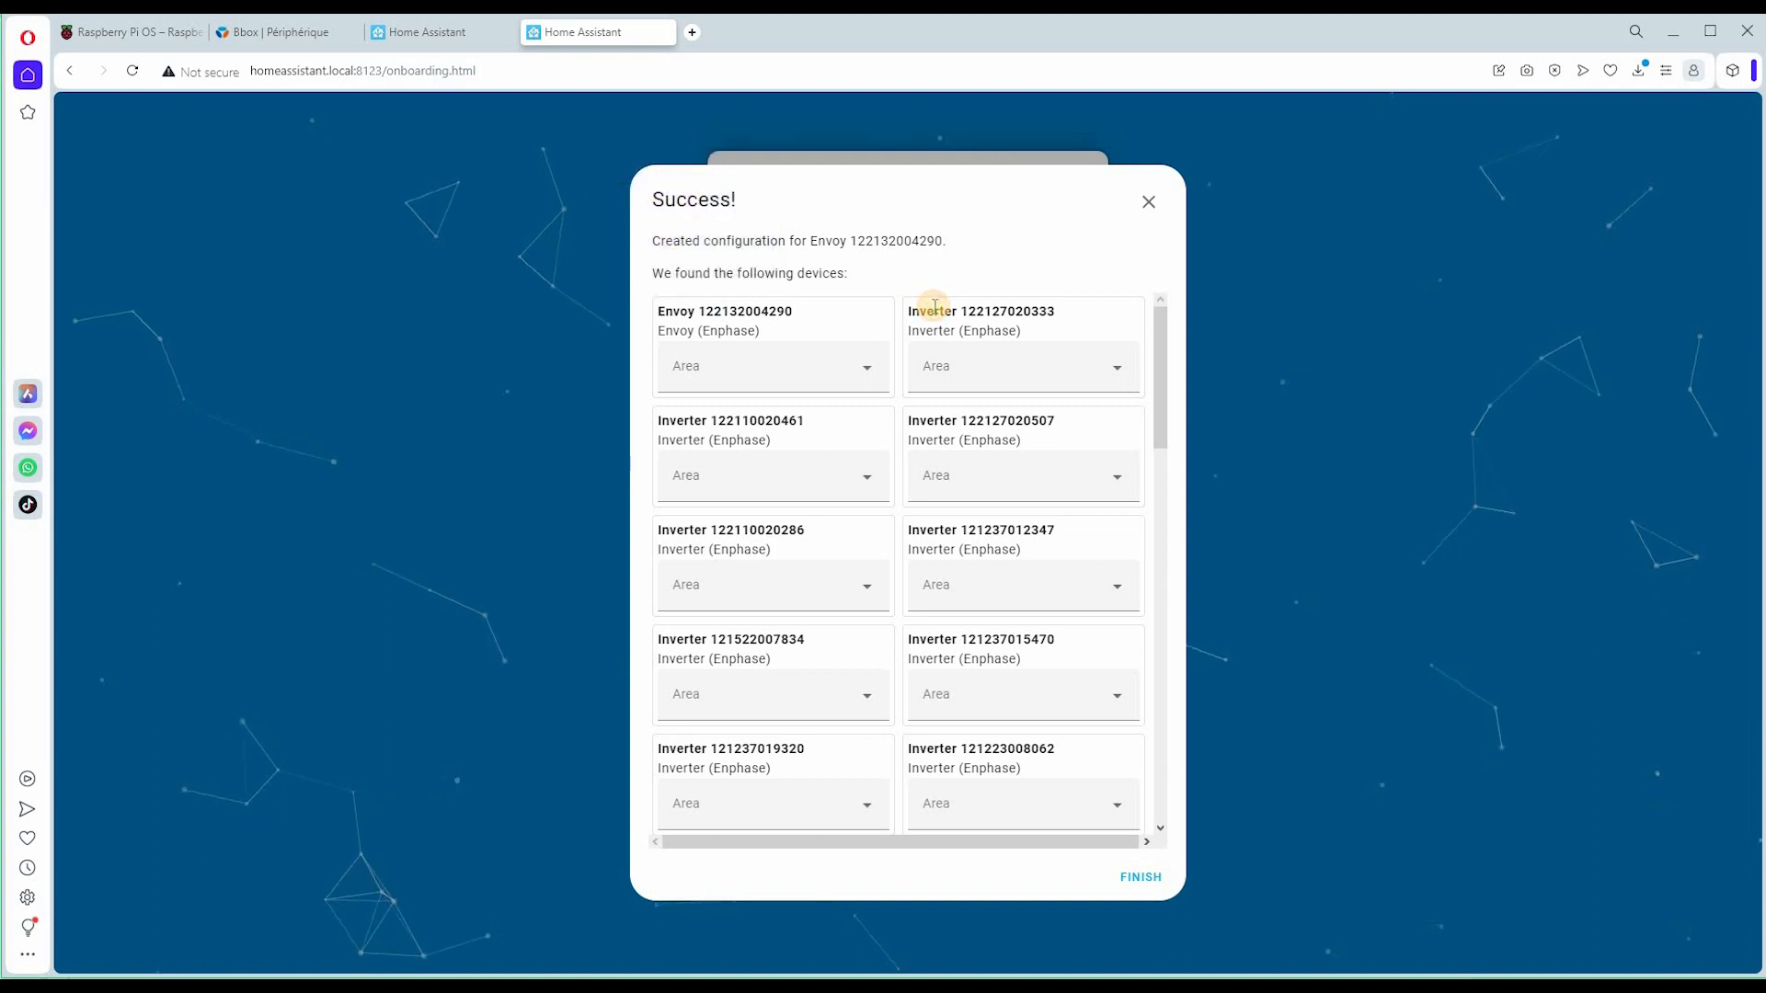
double_click(933, 306)
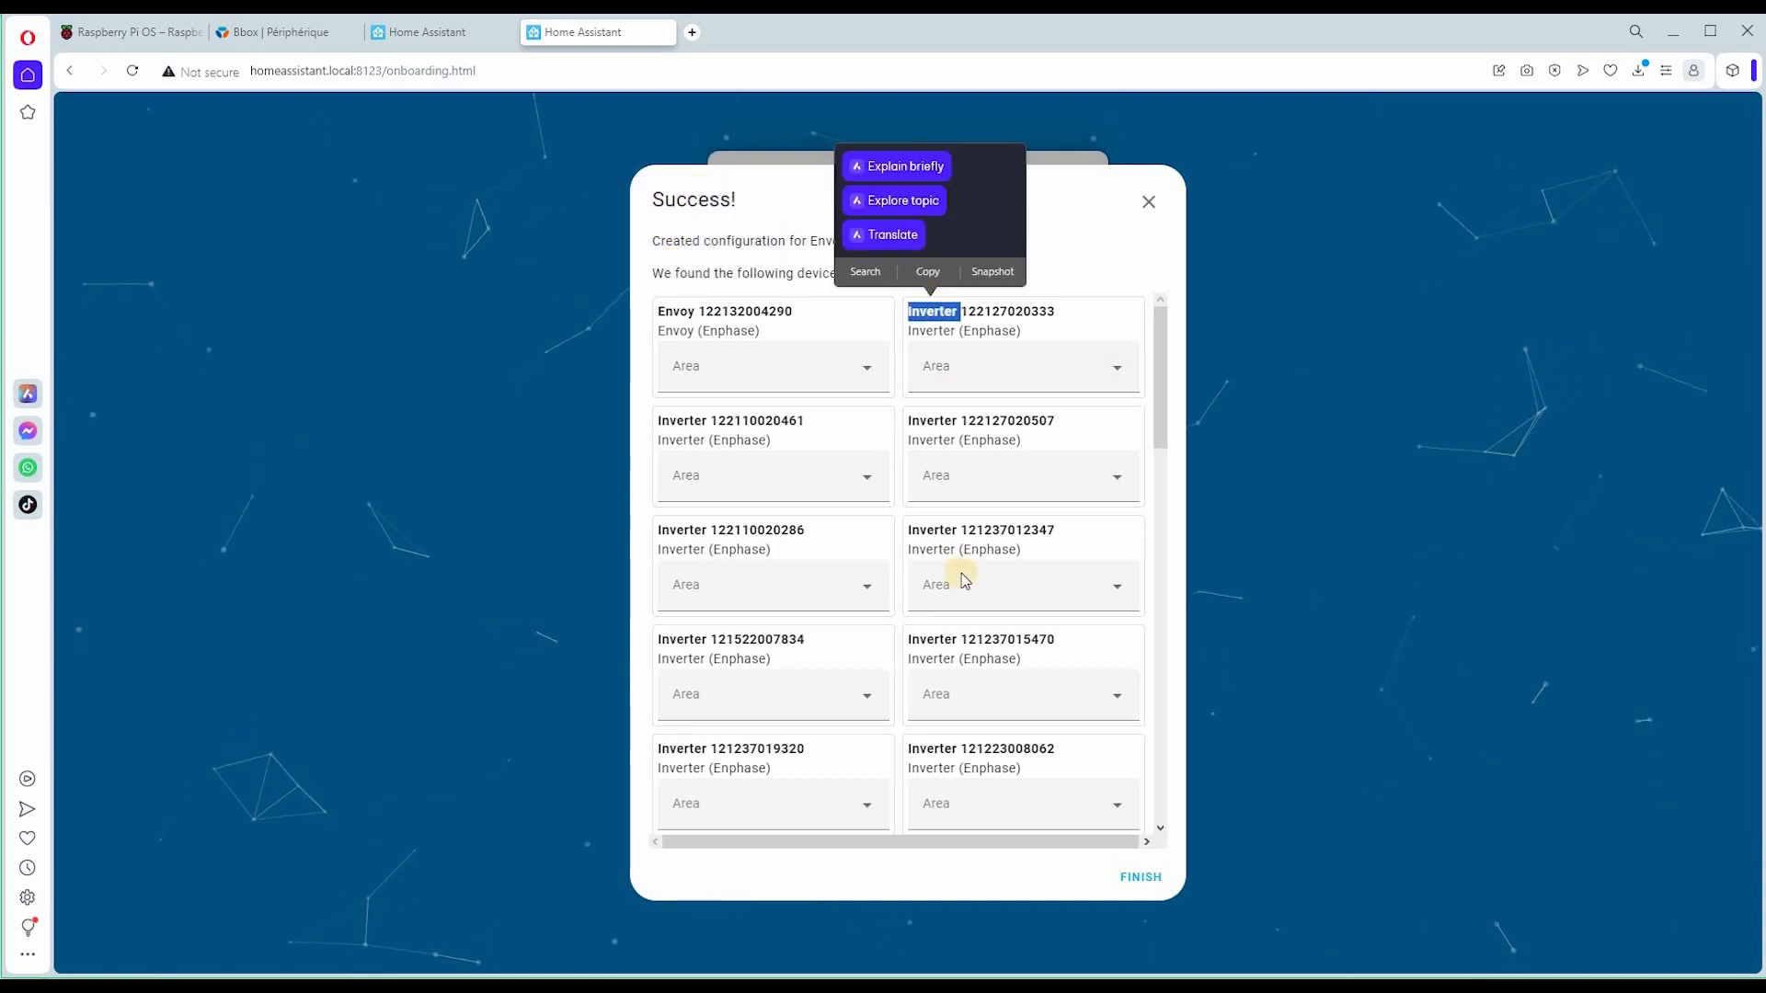
scroll(962, 572, down, 10)
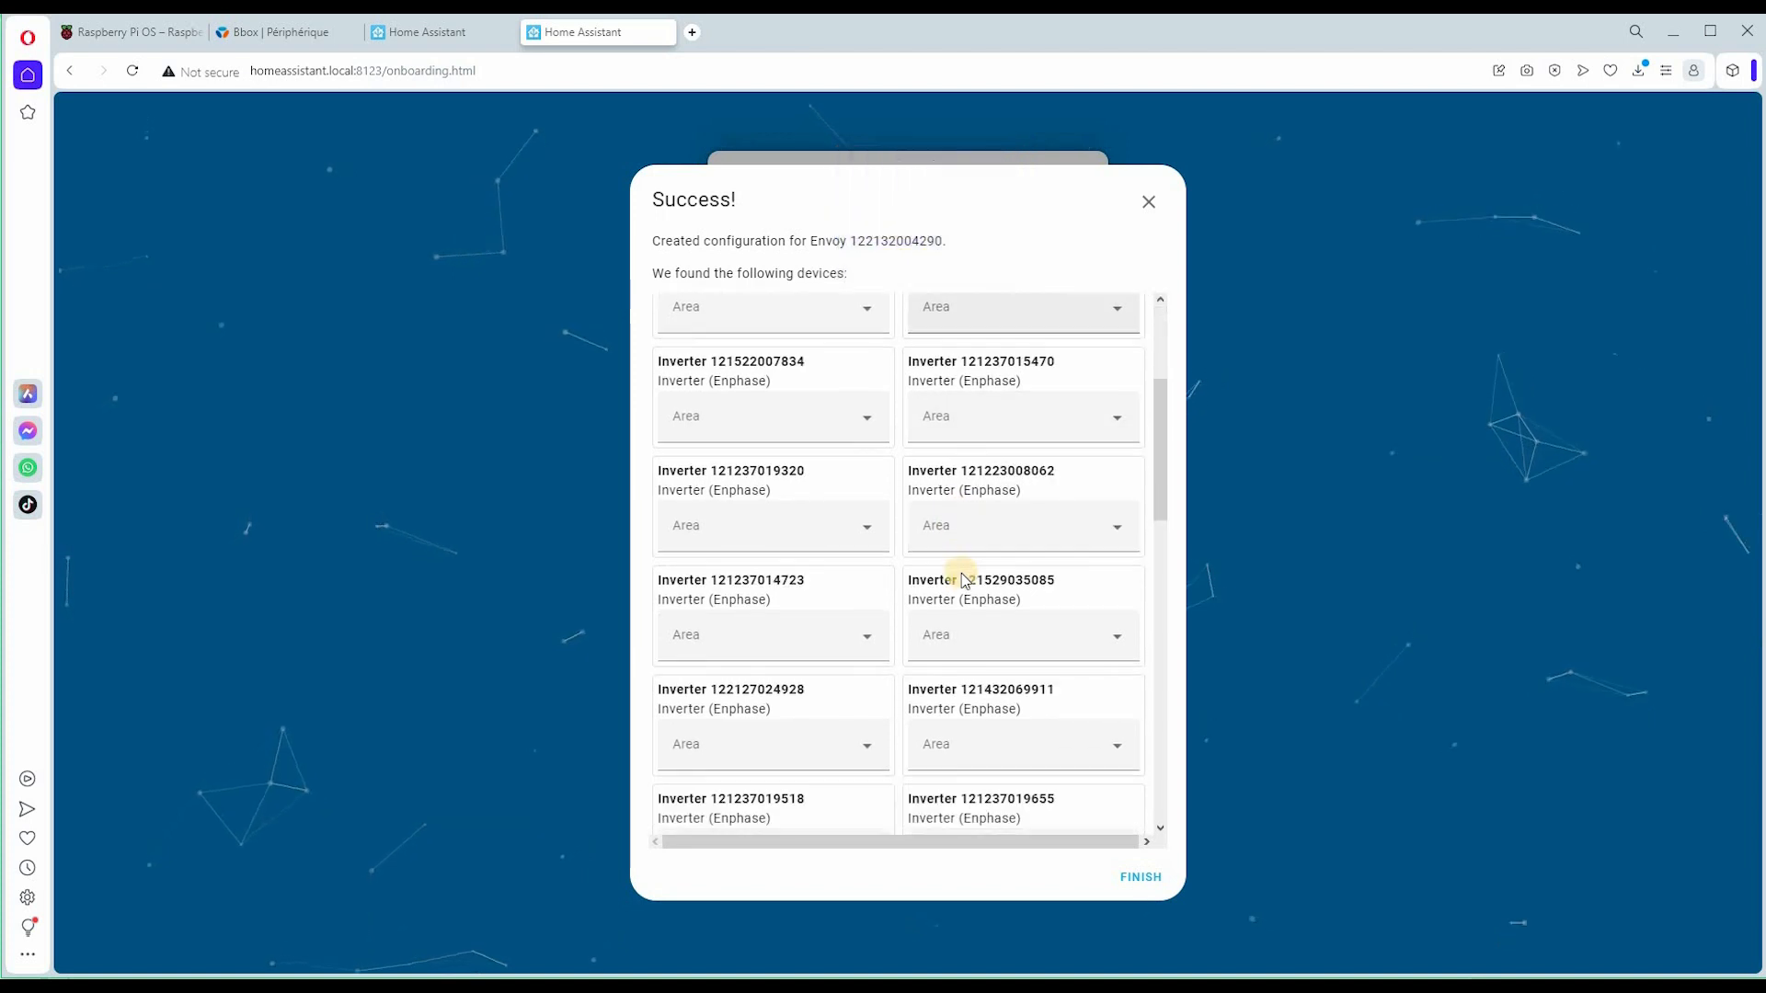
scroll(962, 574, down, 4)
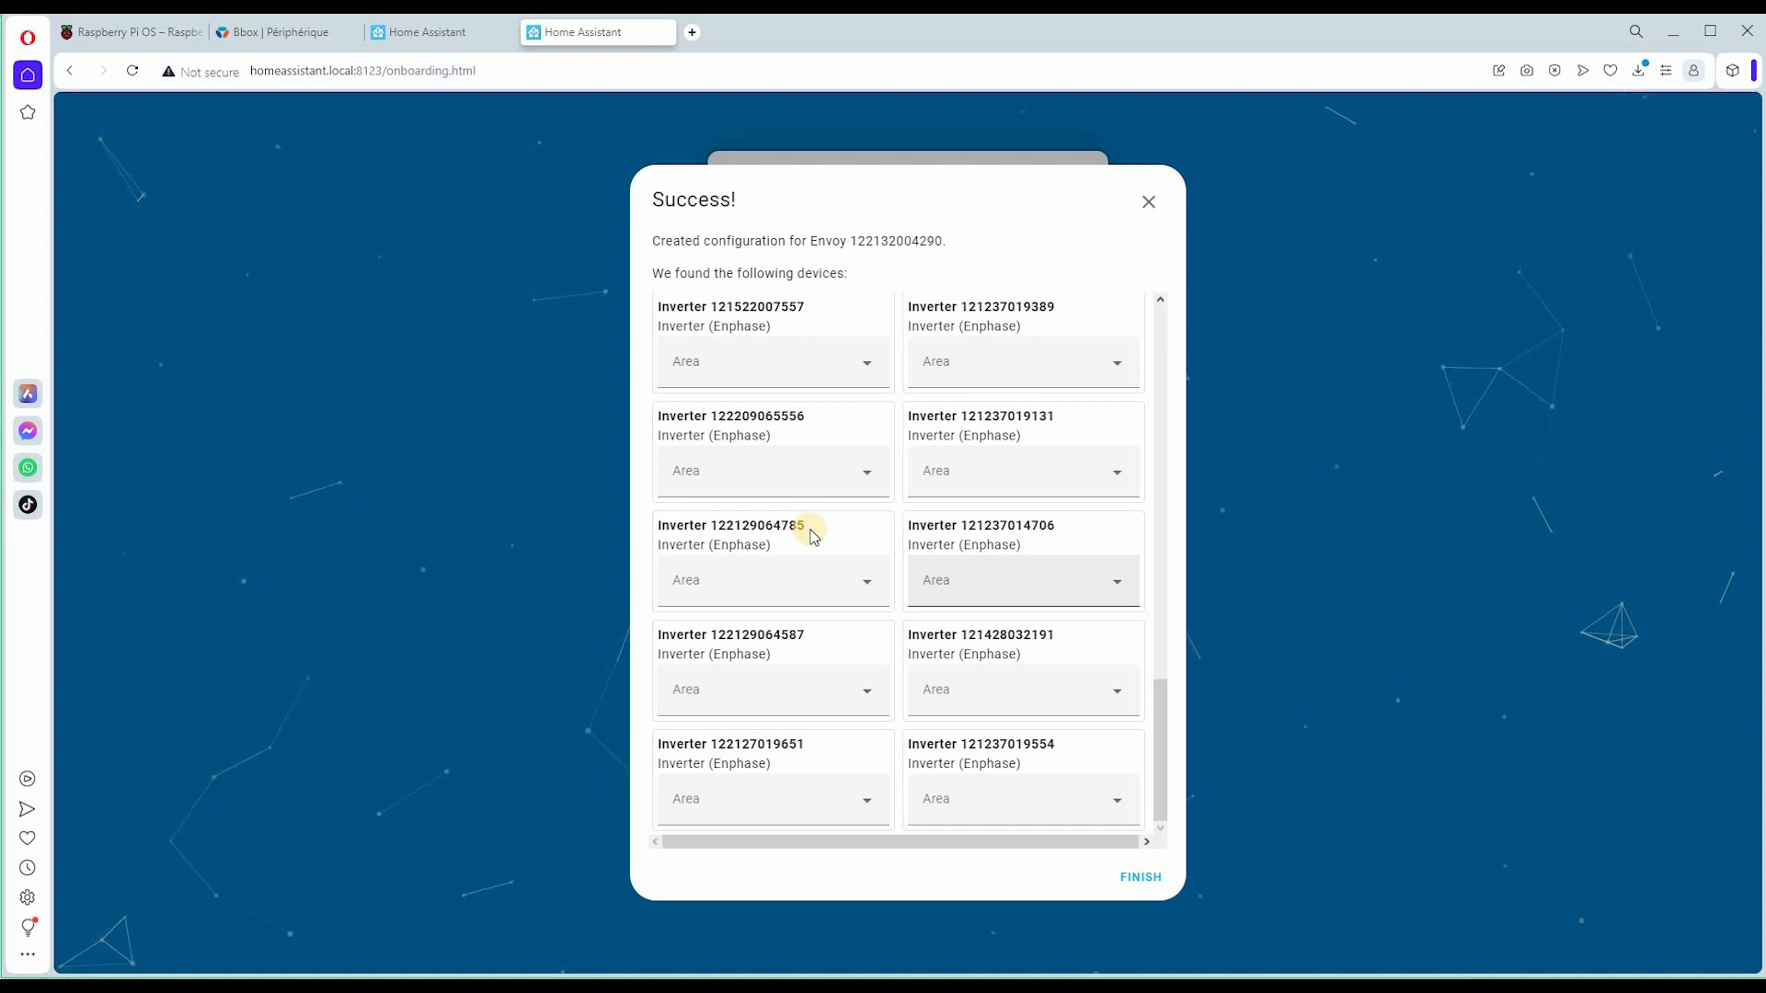
scroll(815, 536, up, 1)
scroll(815, 536, up, 2)
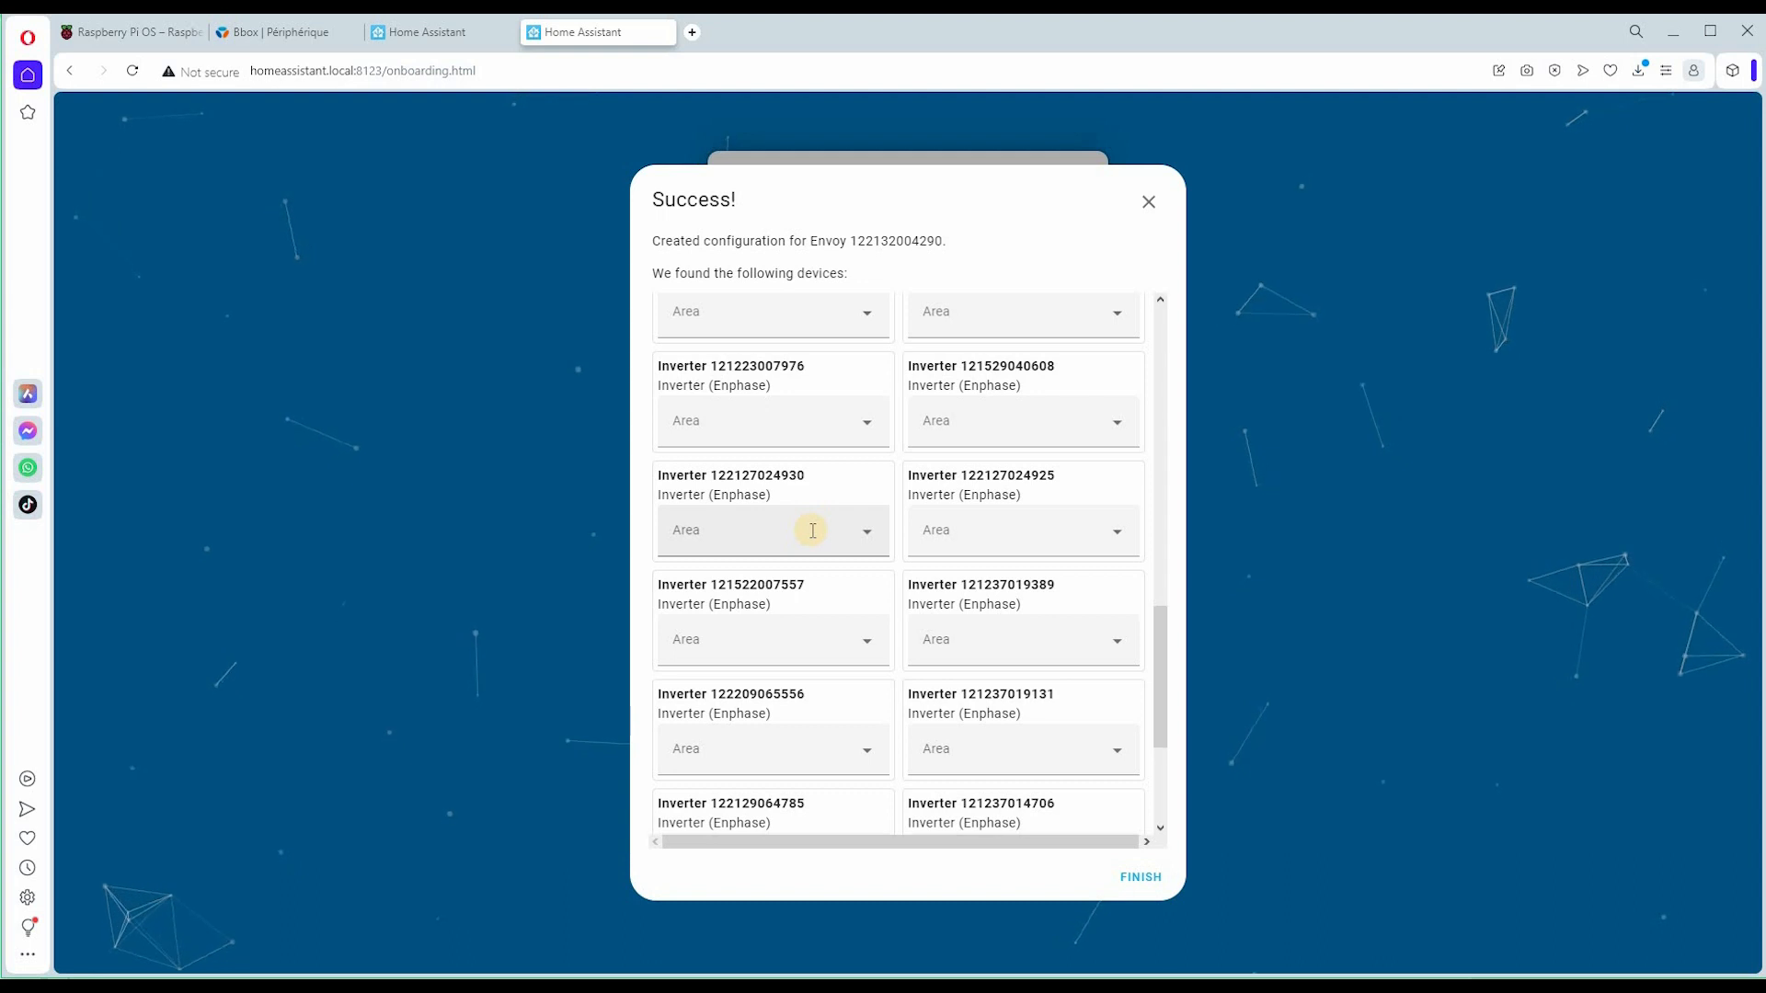
scroll(814, 531, down, 3)
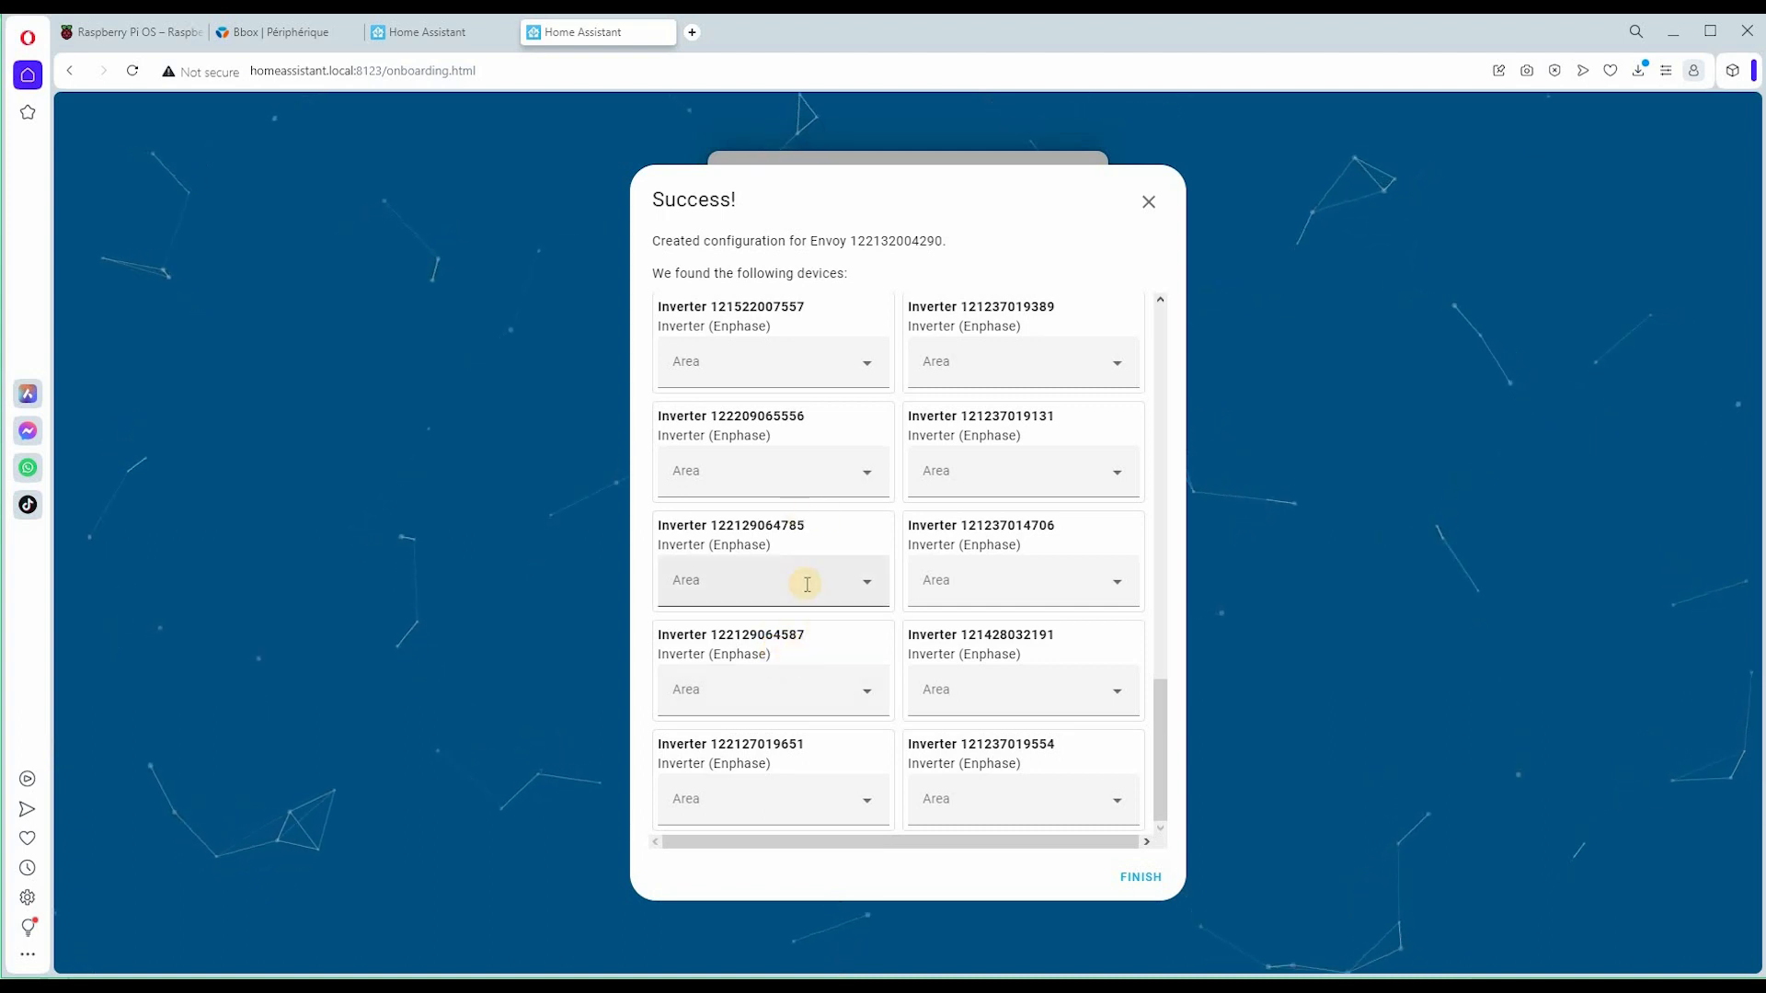
scroll(807, 584, up, 10)
scroll(806, 584, up, 3)
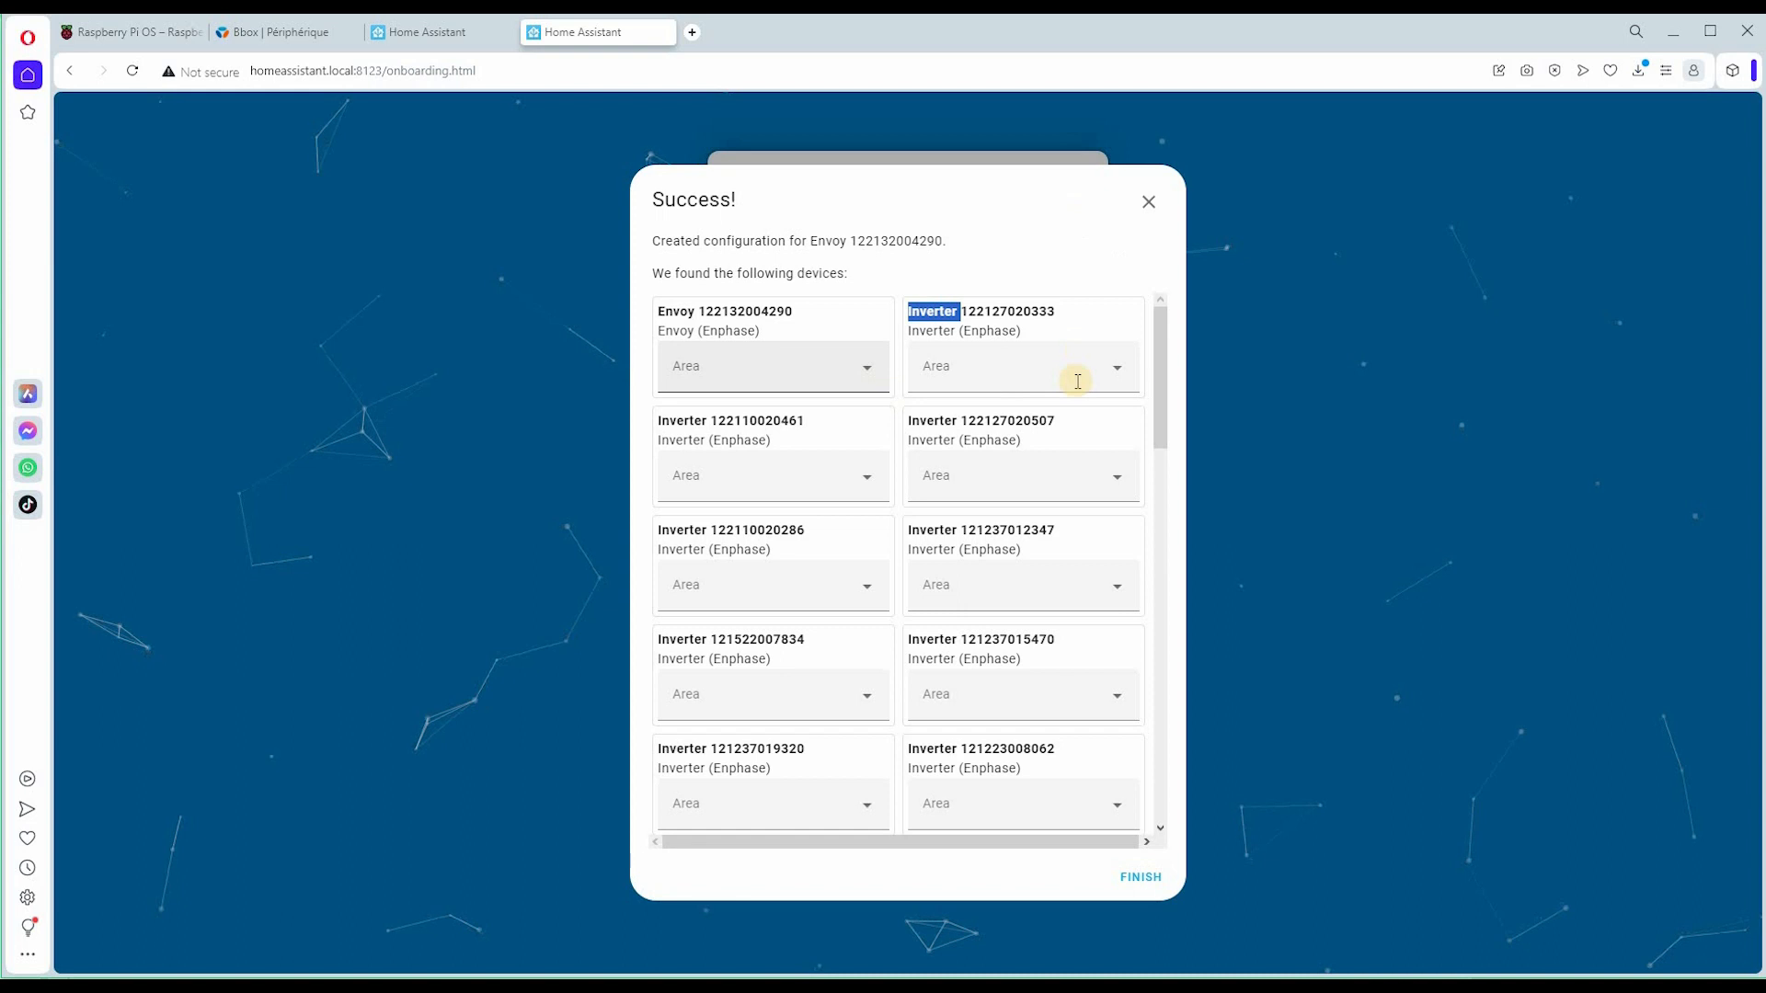
- Create a new area named Garage and assign the Envoy device to it
click(869, 371)
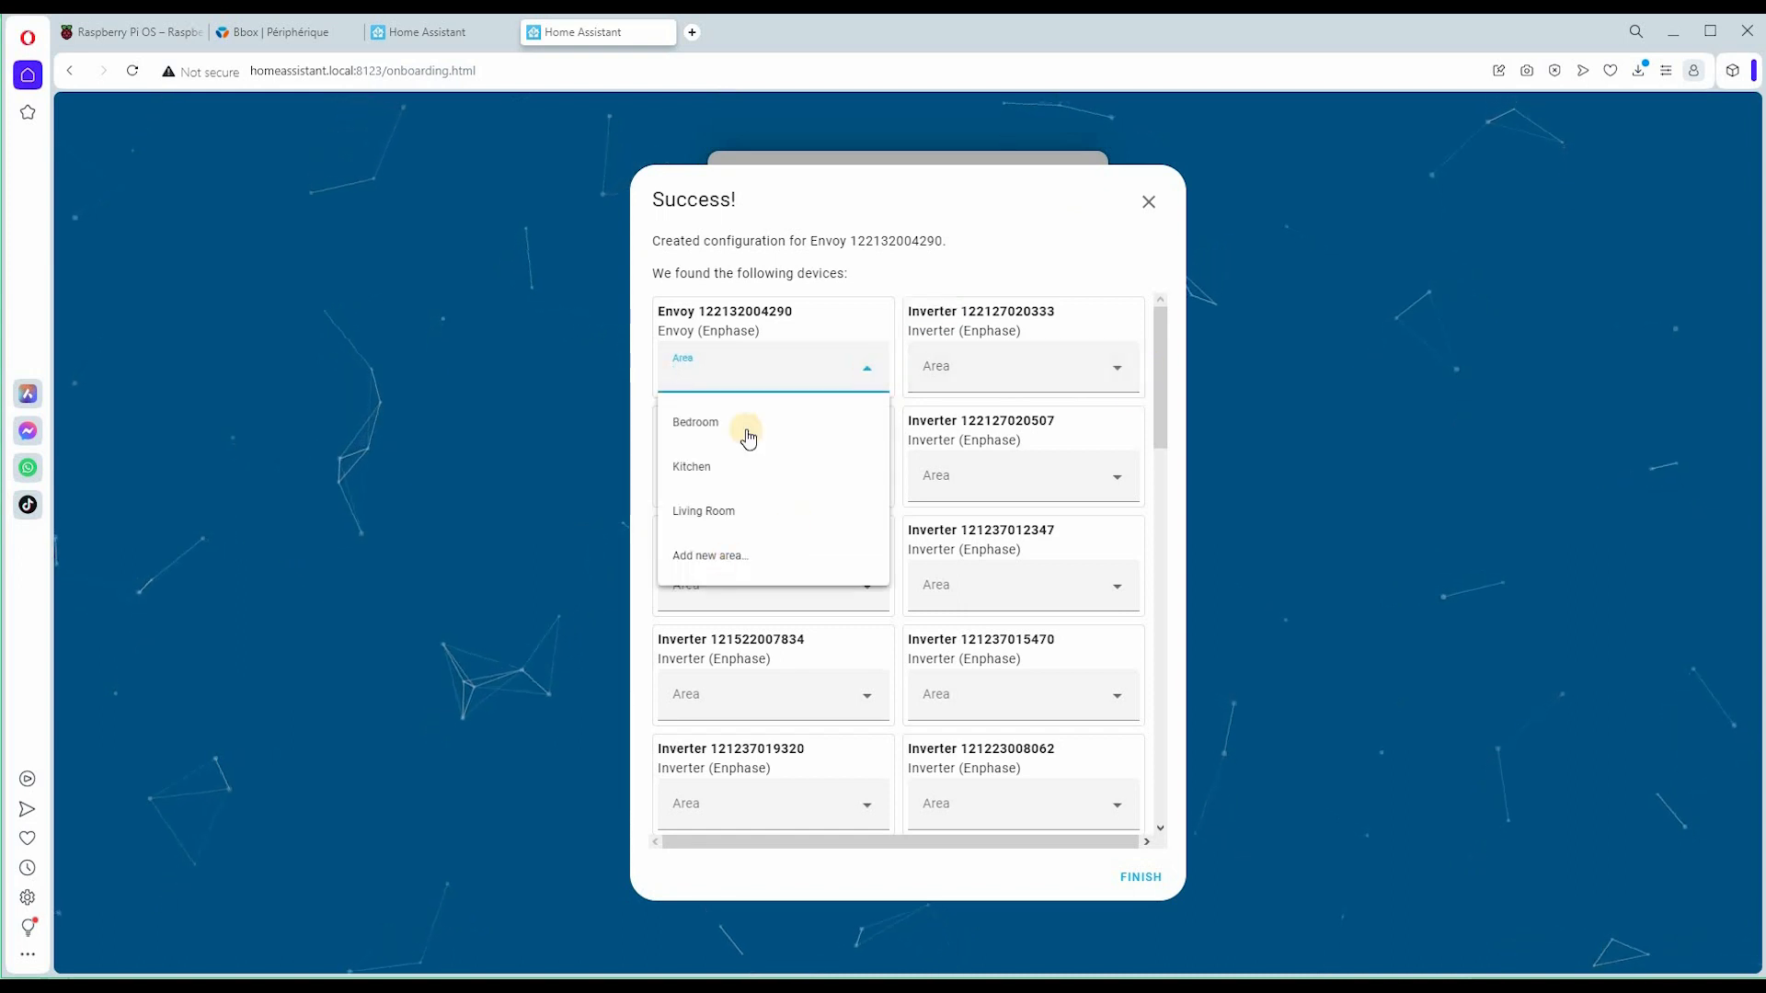
click(855, 544)
text(Garage)
click(1051, 617)
- Assign the inverters ending in 4785 and 4587 to the Garage area
scroll(890, 627, down, 8)
scroll(755, 710, down, 2)
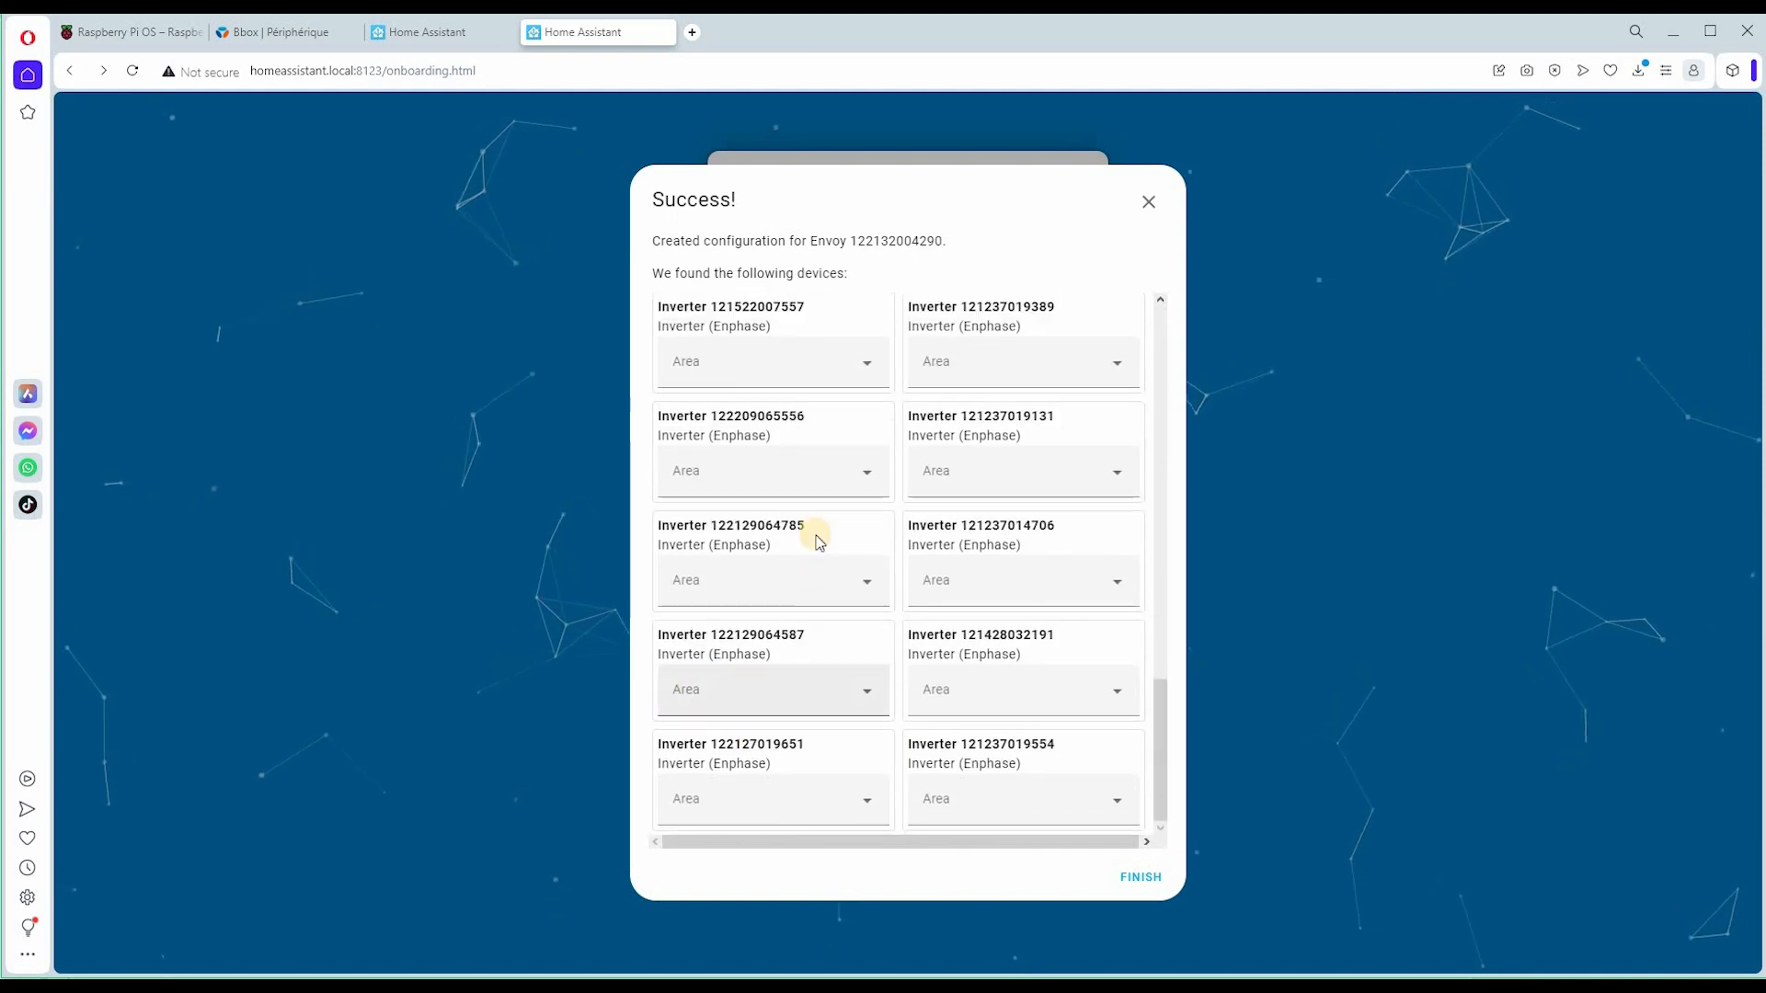
click(871, 589)
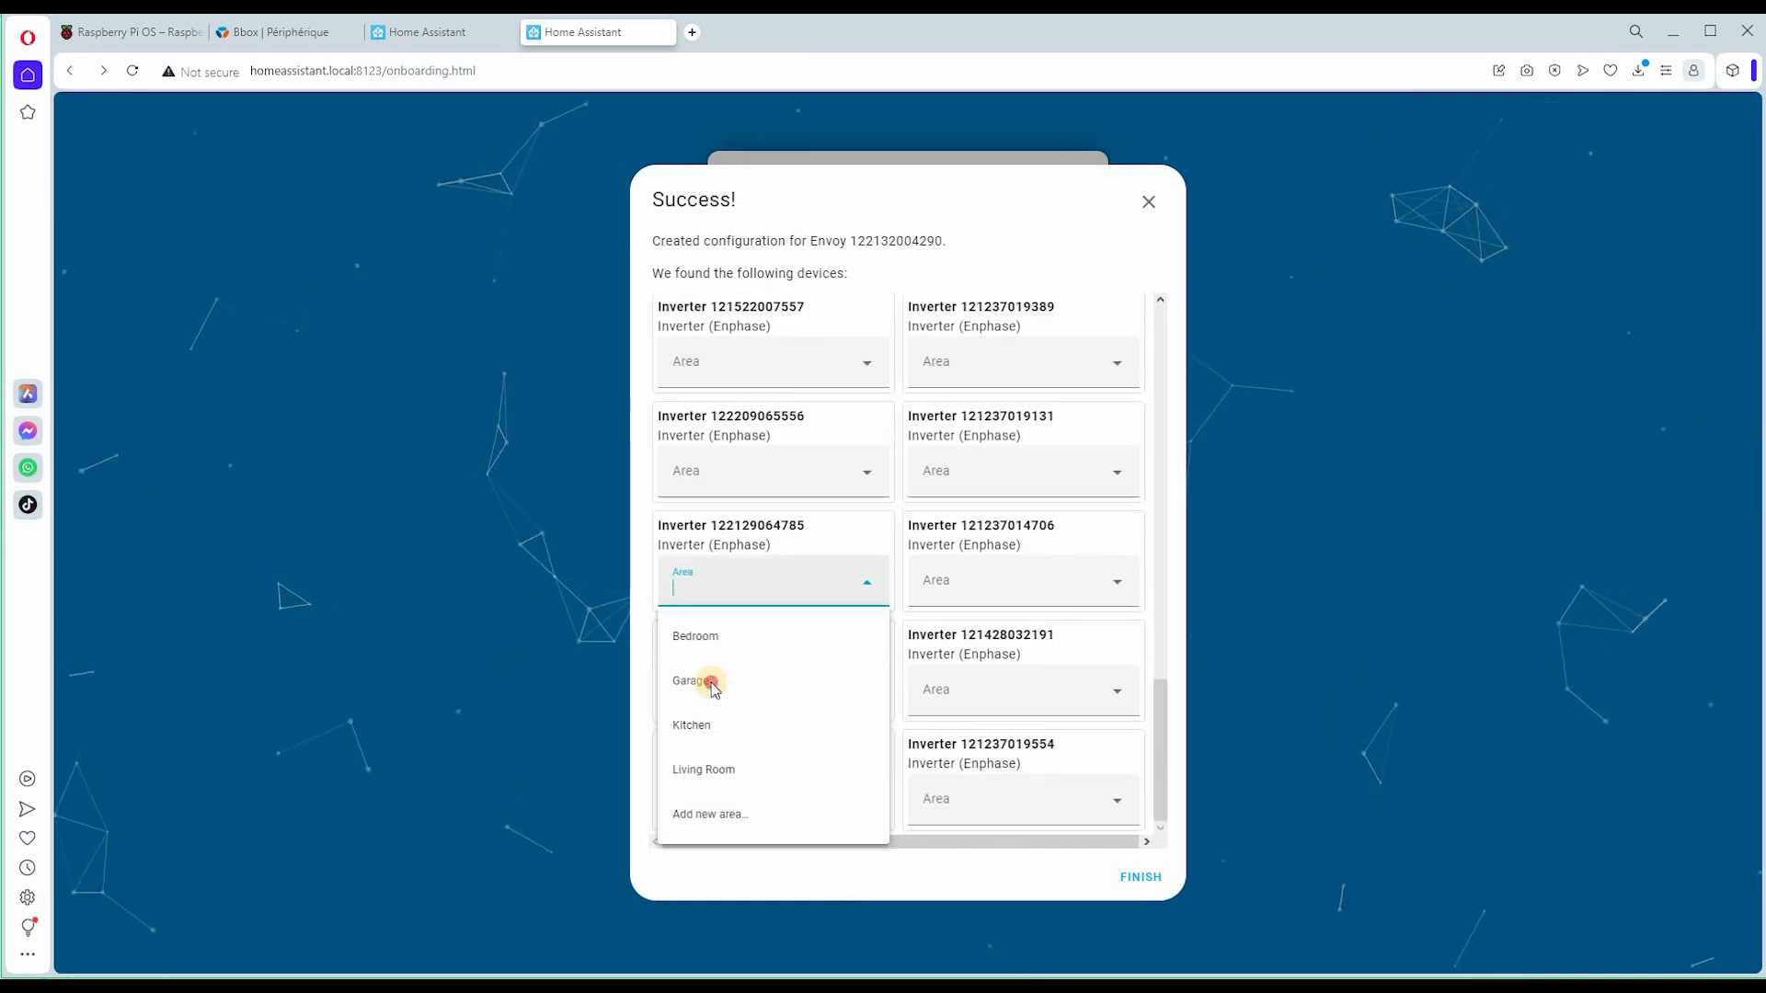
click(865, 683)
click(821, 707)
click(802, 789)
- Create a new area named "Solar-Abris Jardin" for the inverter ending in 0333
scroll(810, 791, up, 15)
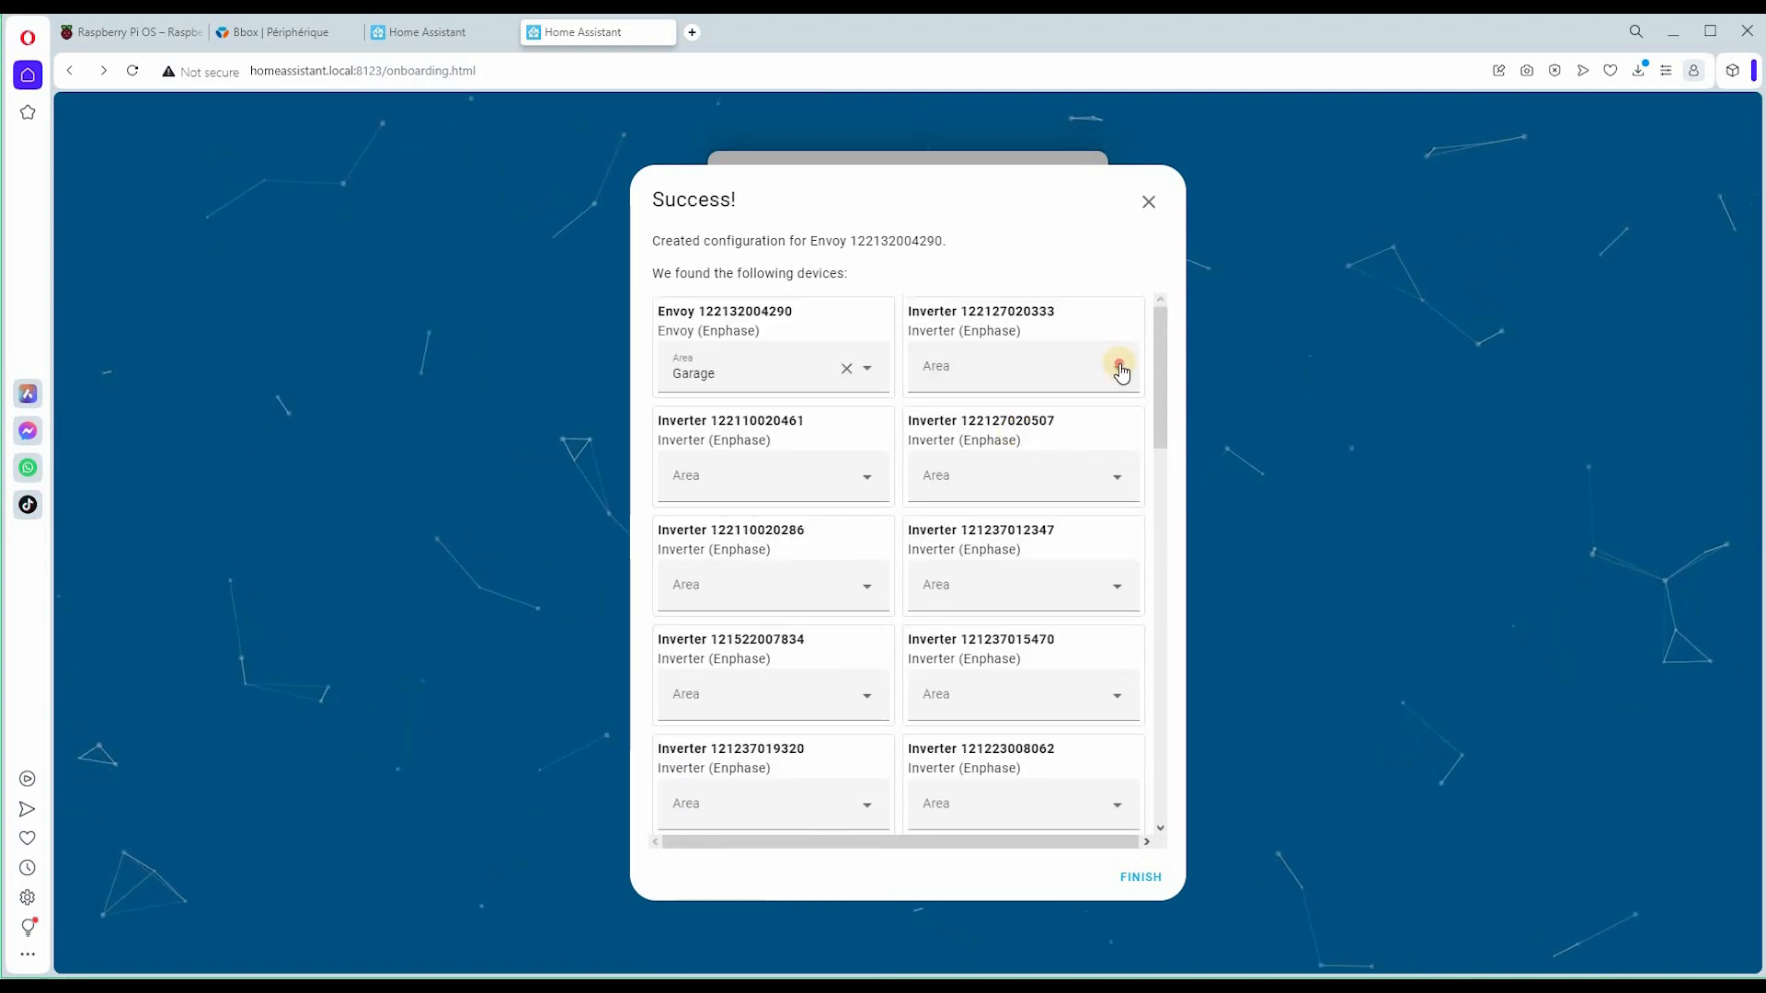
click(1108, 377)
click(984, 598)
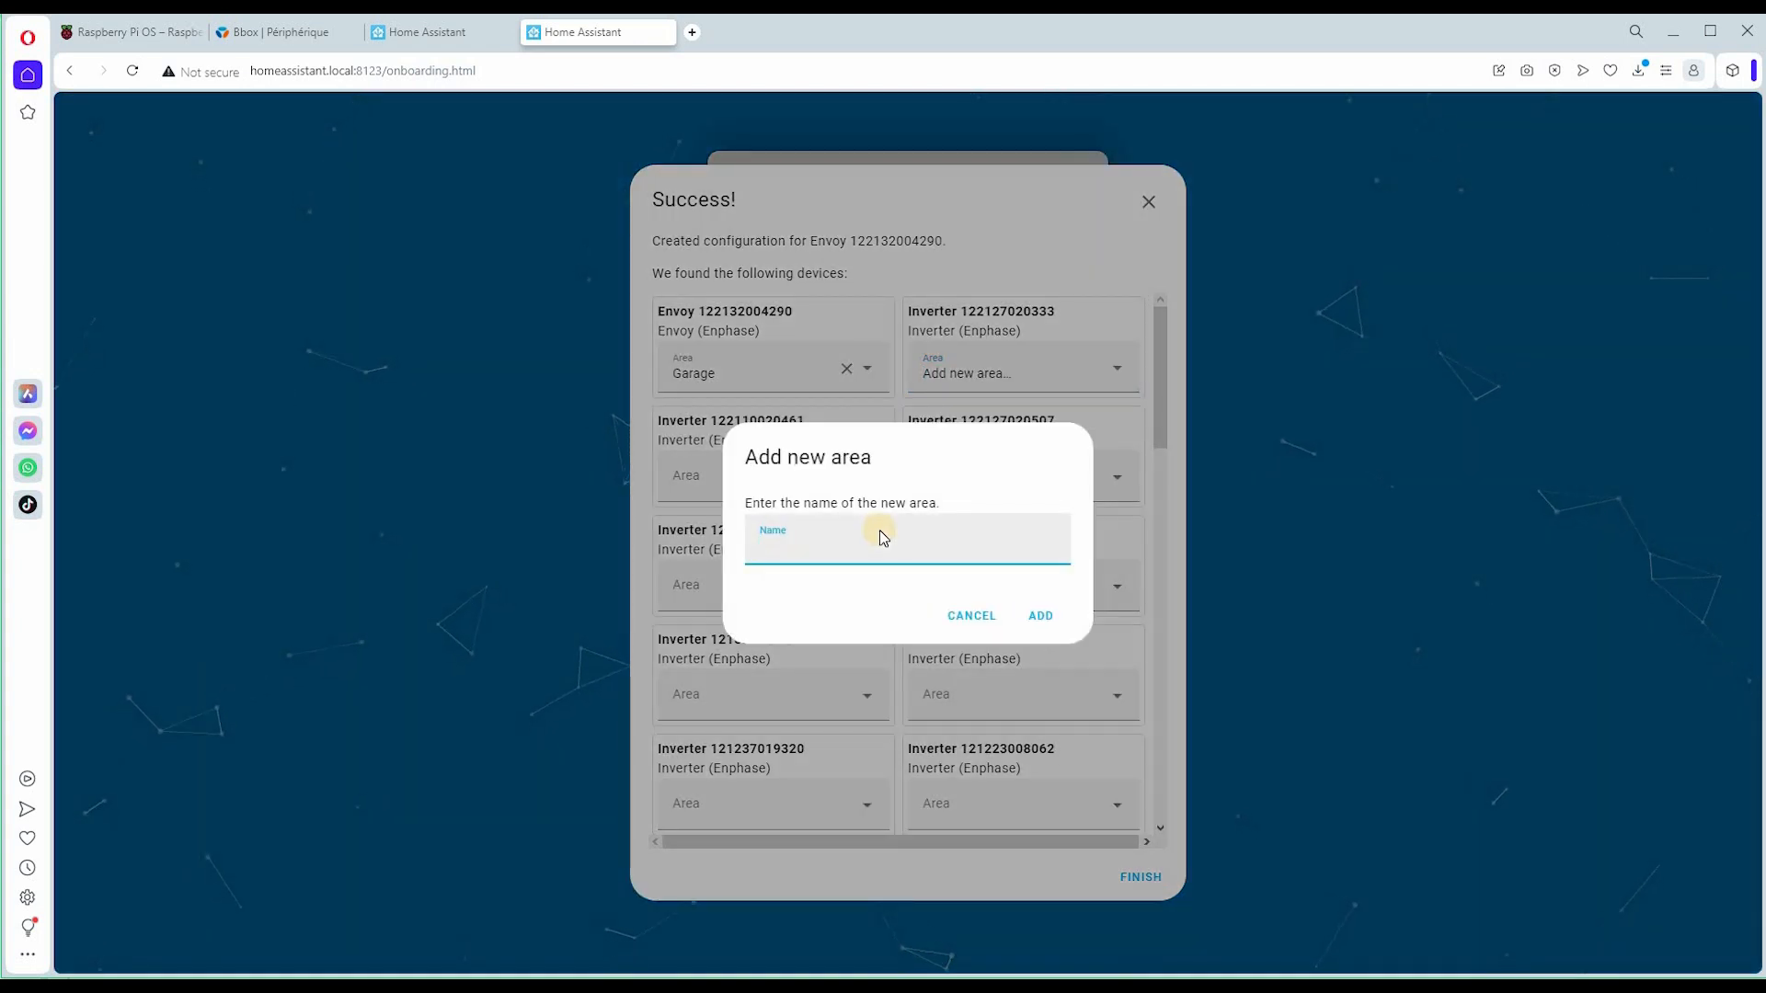
text(Solar-)
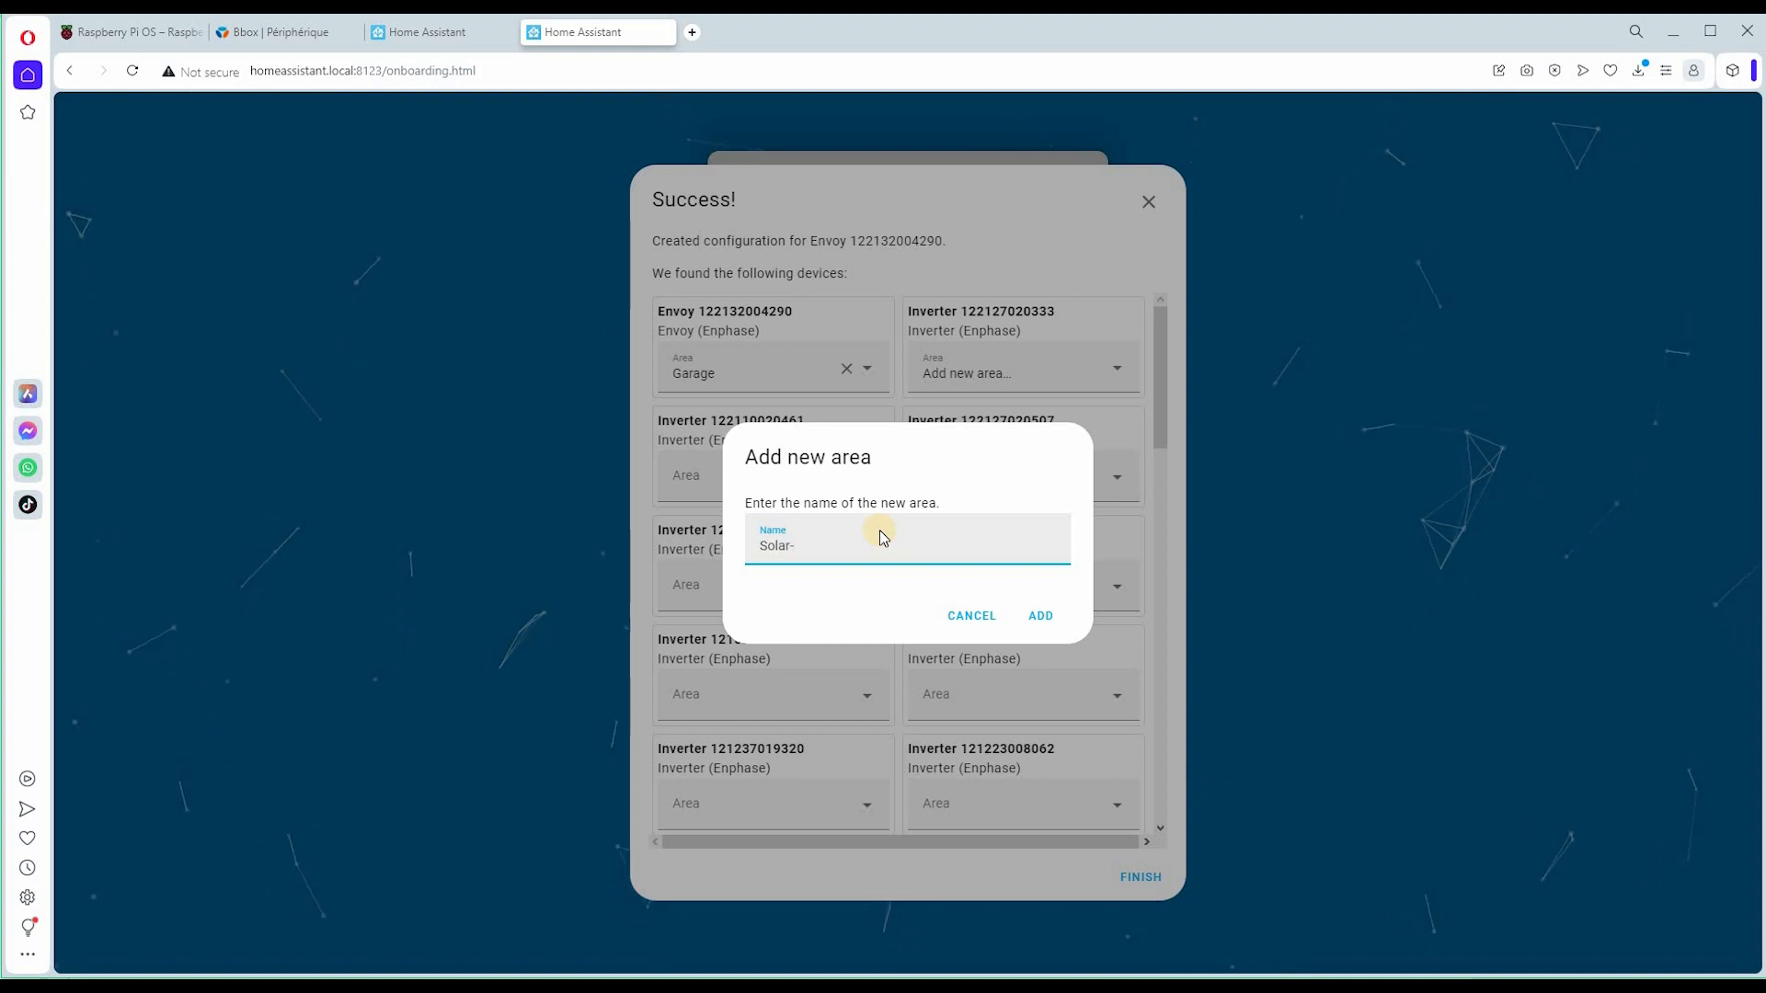
text(Abris)
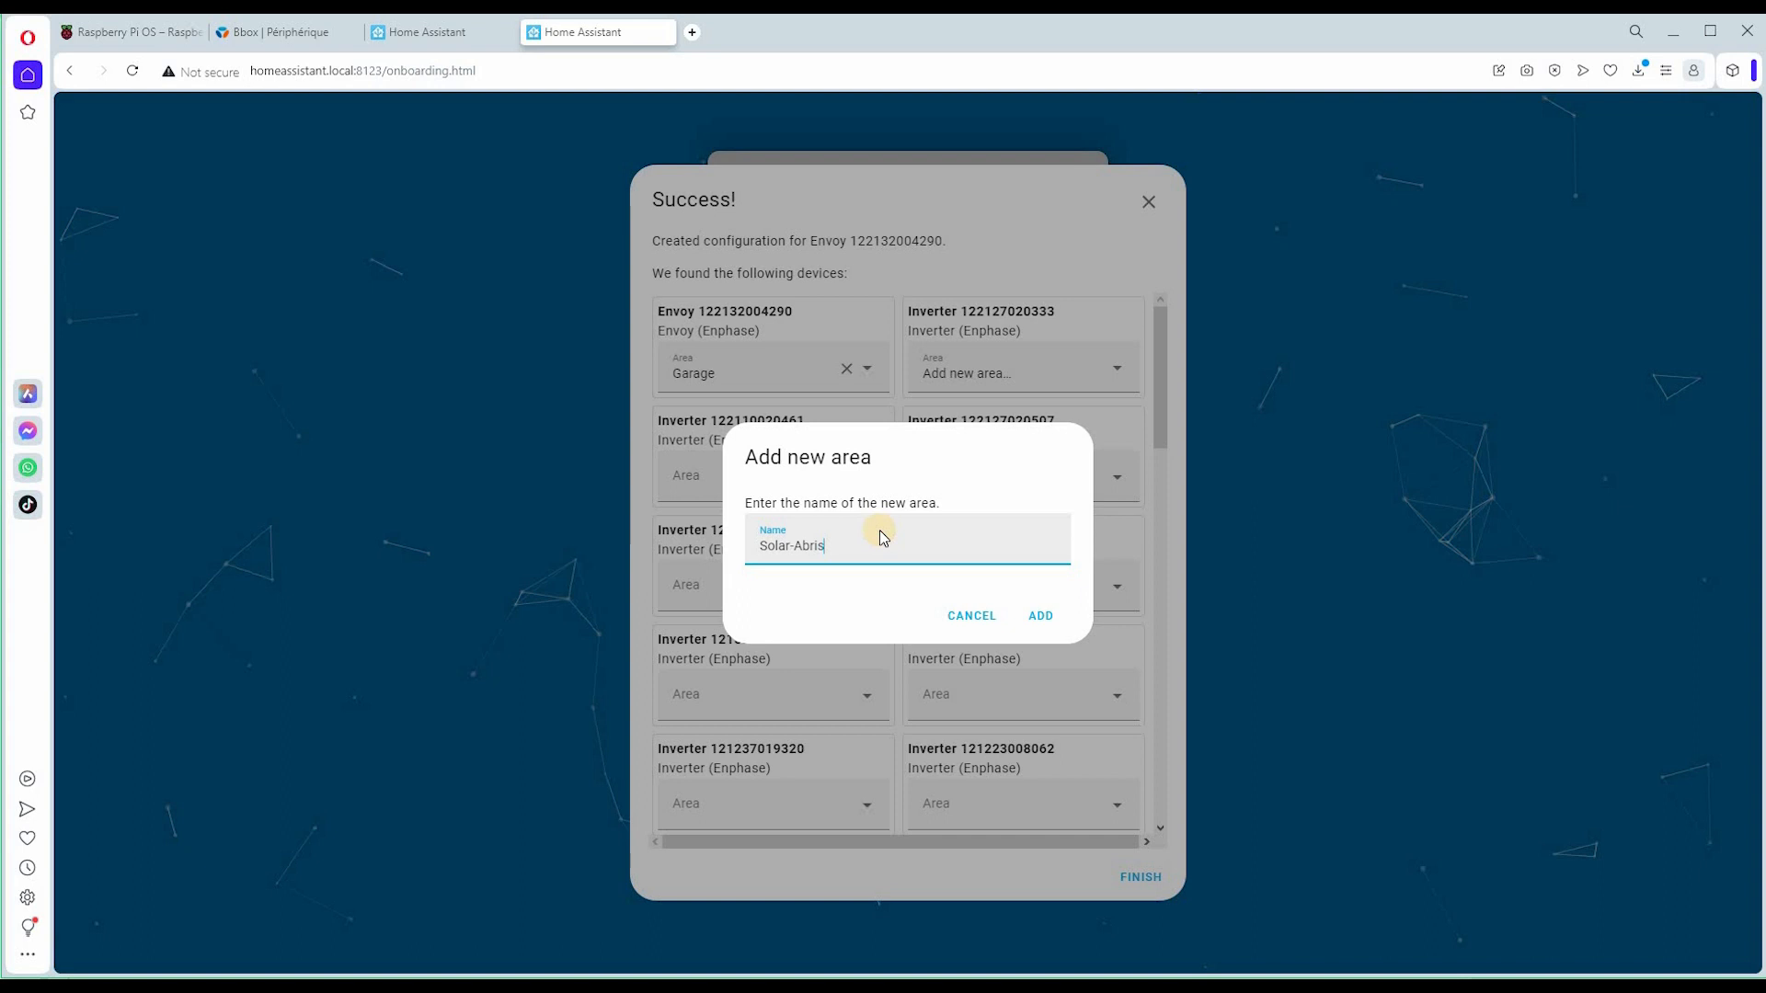
text( Jardin)
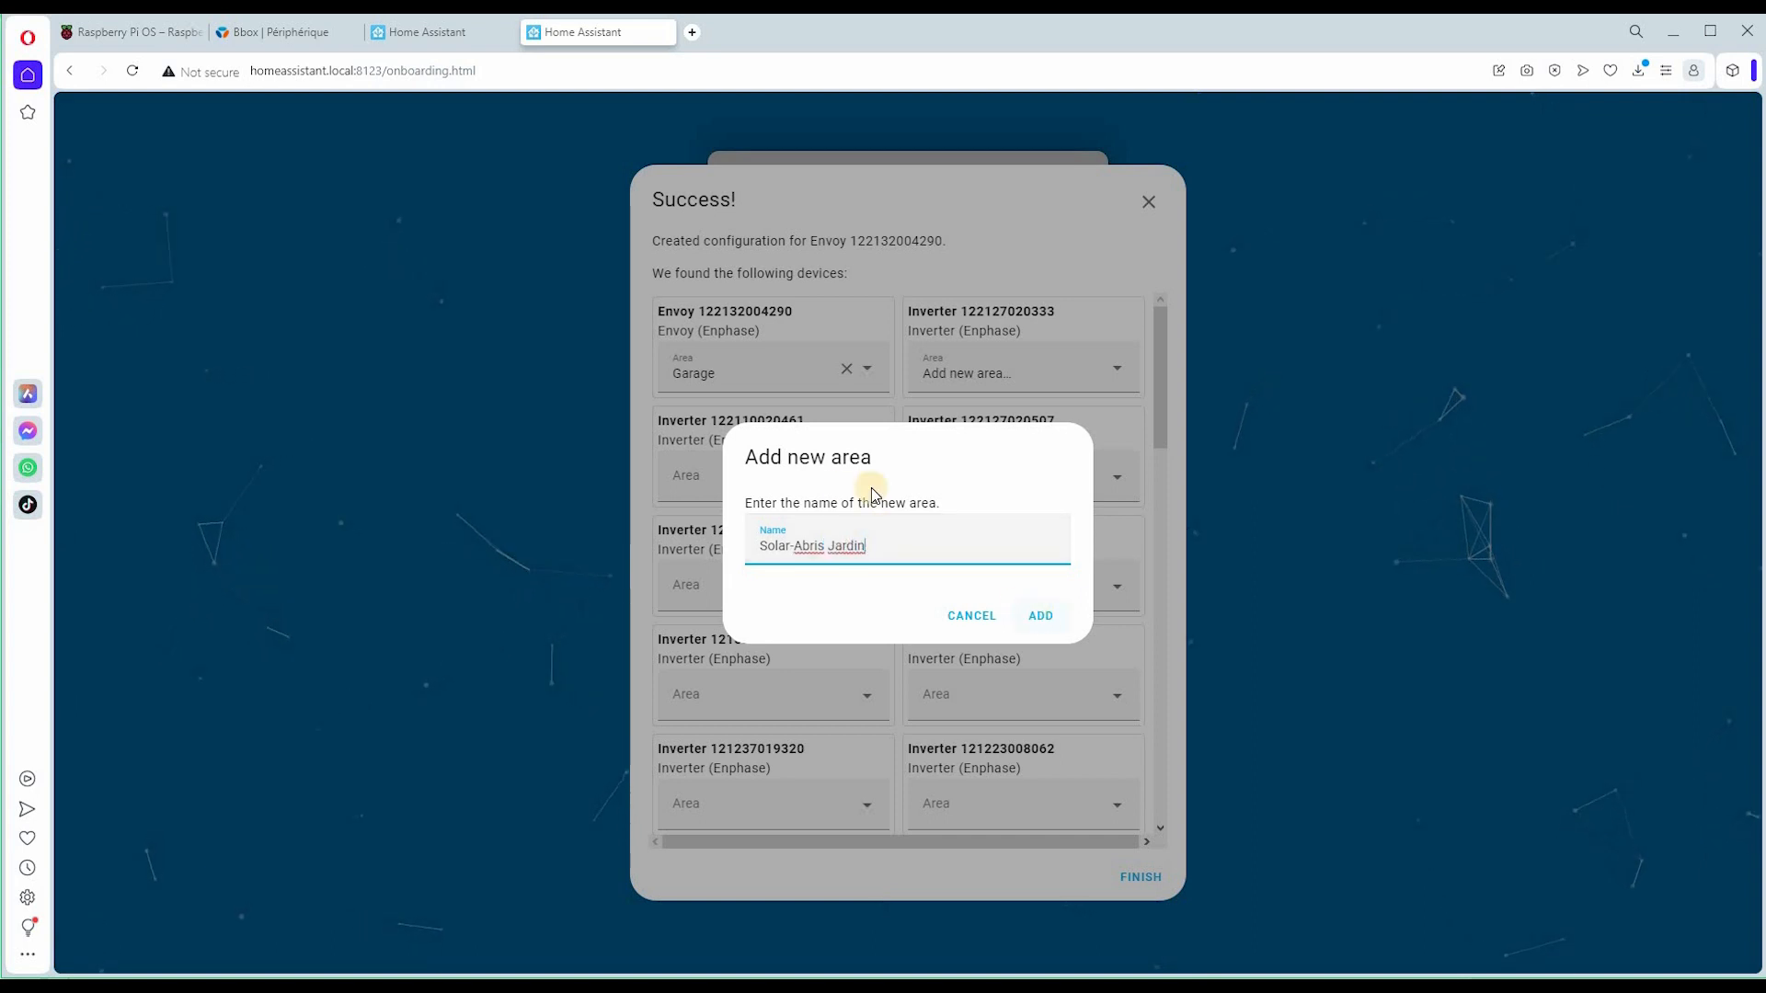
key(Return)
- Assign the inverter ending in 0461 to Solar-Abris Jardin, and finish the Envoy setup and the onboarding
click(859, 474)
click(752, 710)
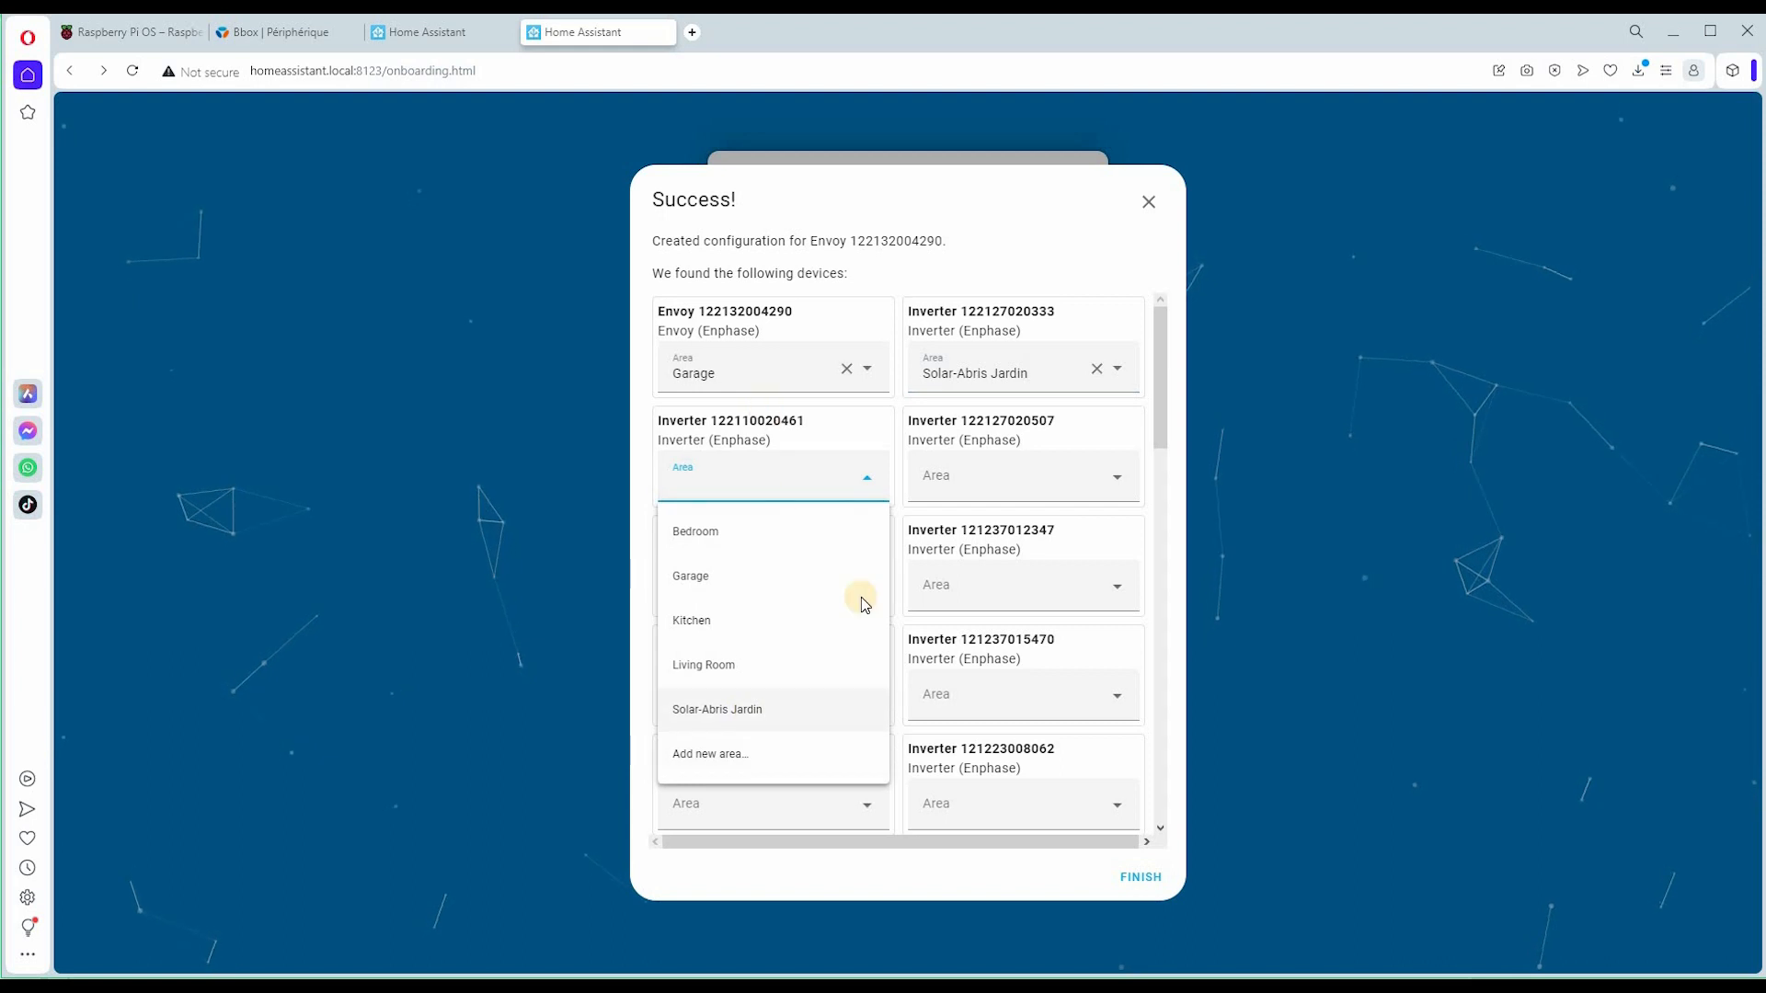
click(1144, 876)
click(1076, 556)
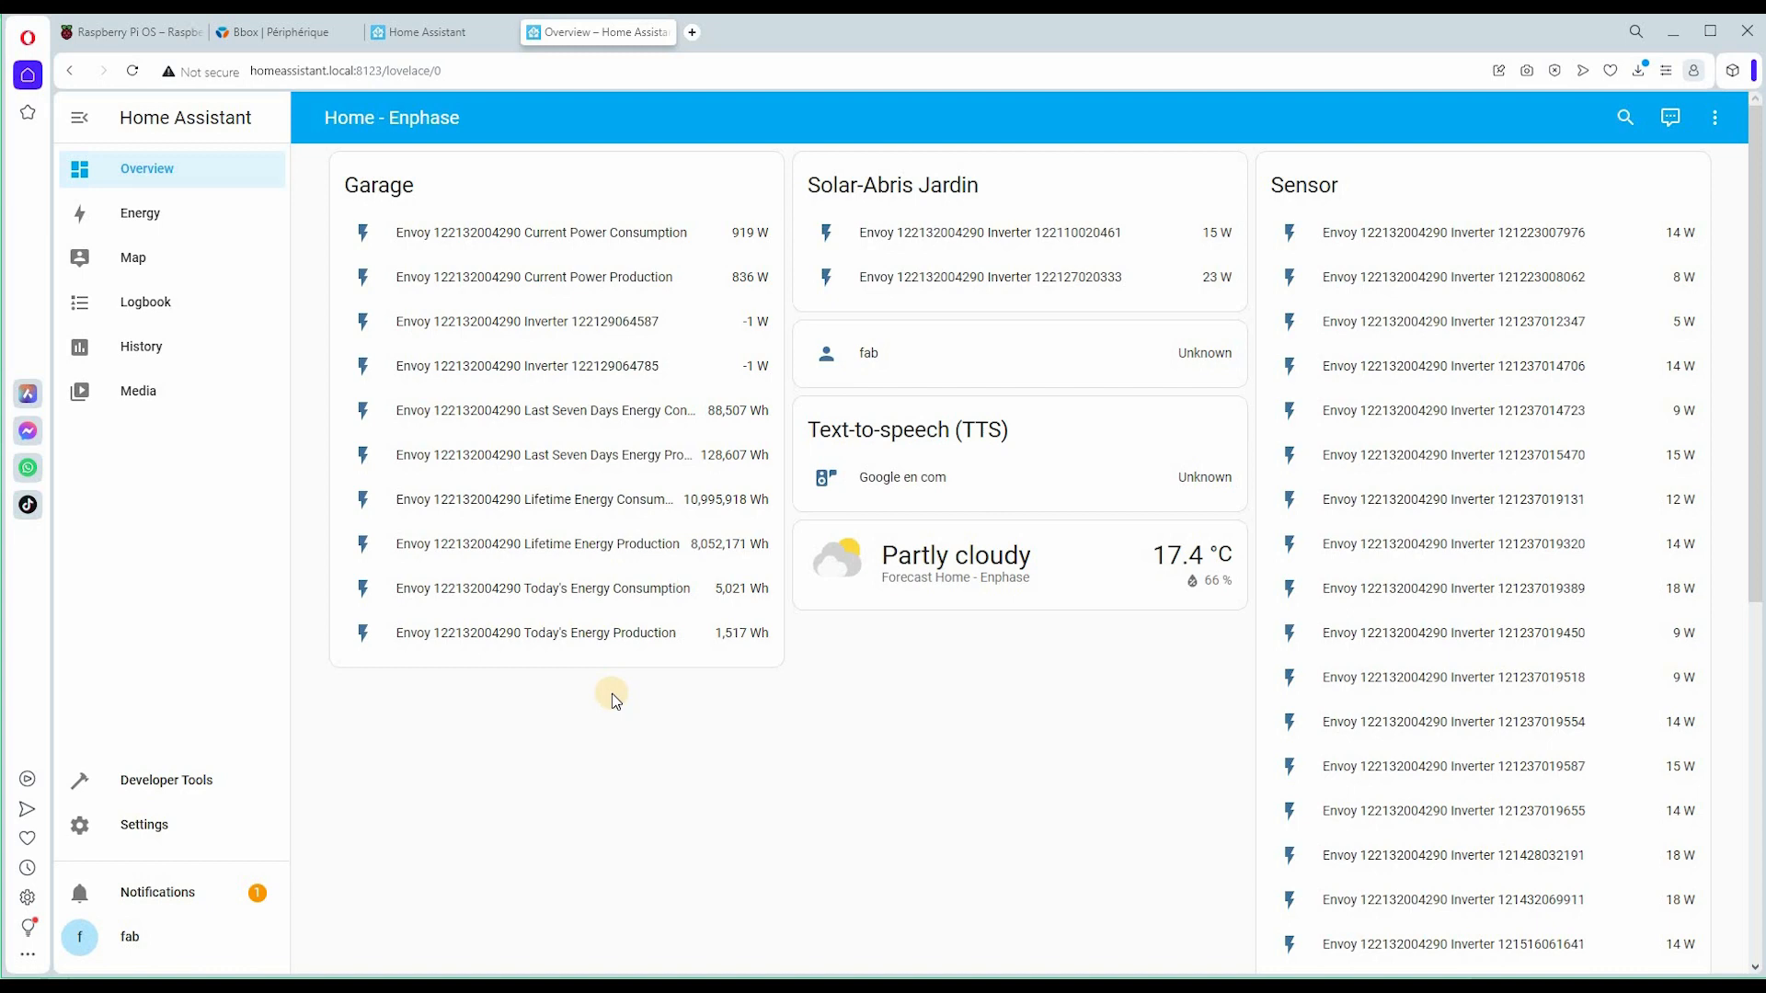
- Examine the Overview dashboard's Garage, Solar-Abris Jardin and Sensor cards for the Envoy and inverter readings
scroll(612, 697, down, 3)
scroll(1554, 372, up, 3)
scroll(1466, 482, down, 6)
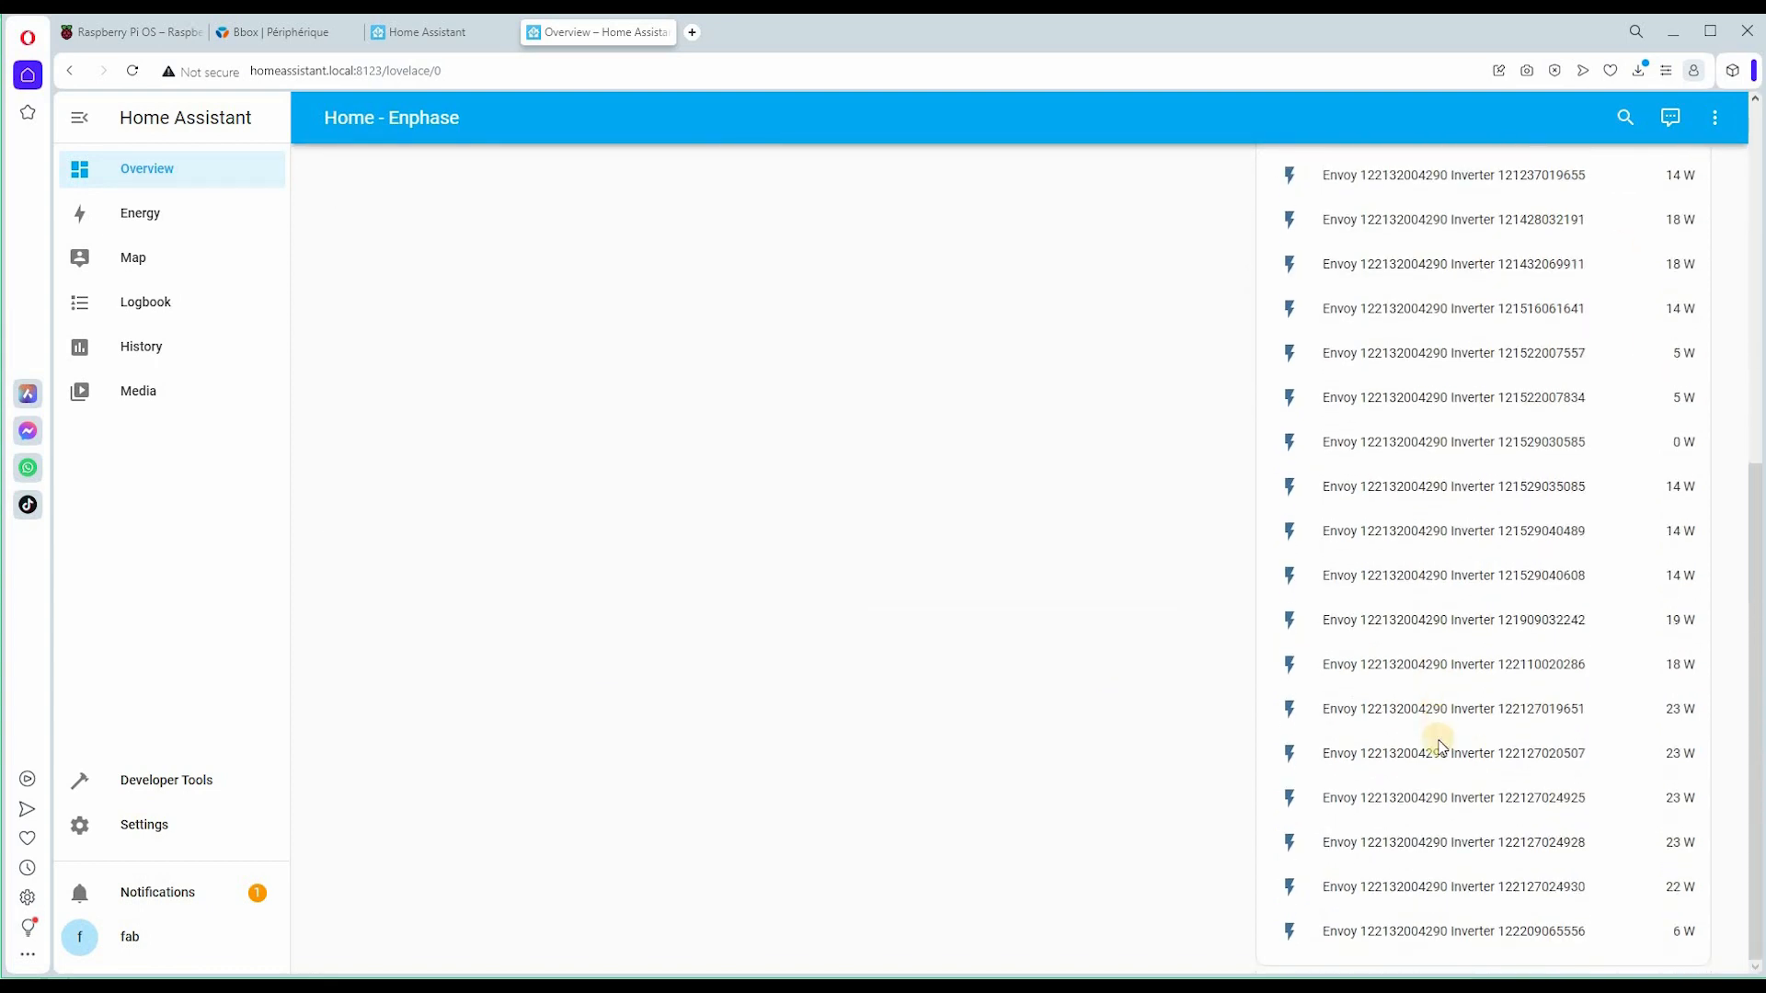
scroll(1439, 745, up, 6)
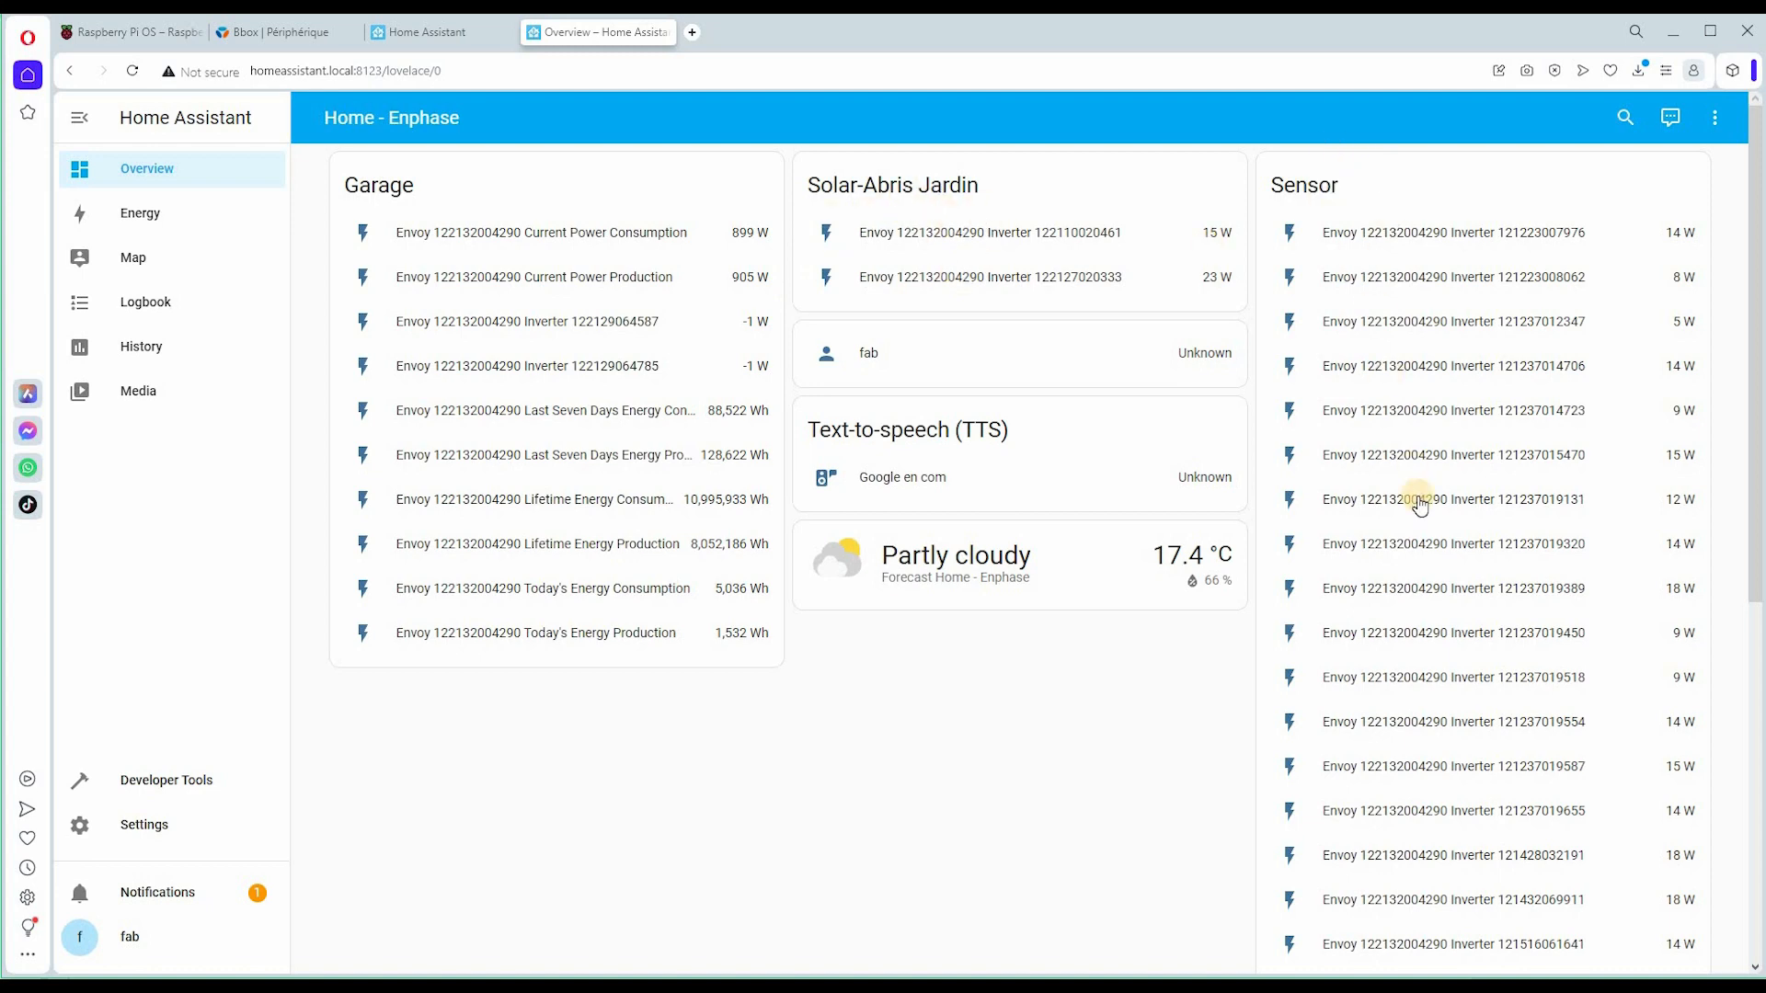
scroll(1419, 505, down, 6)
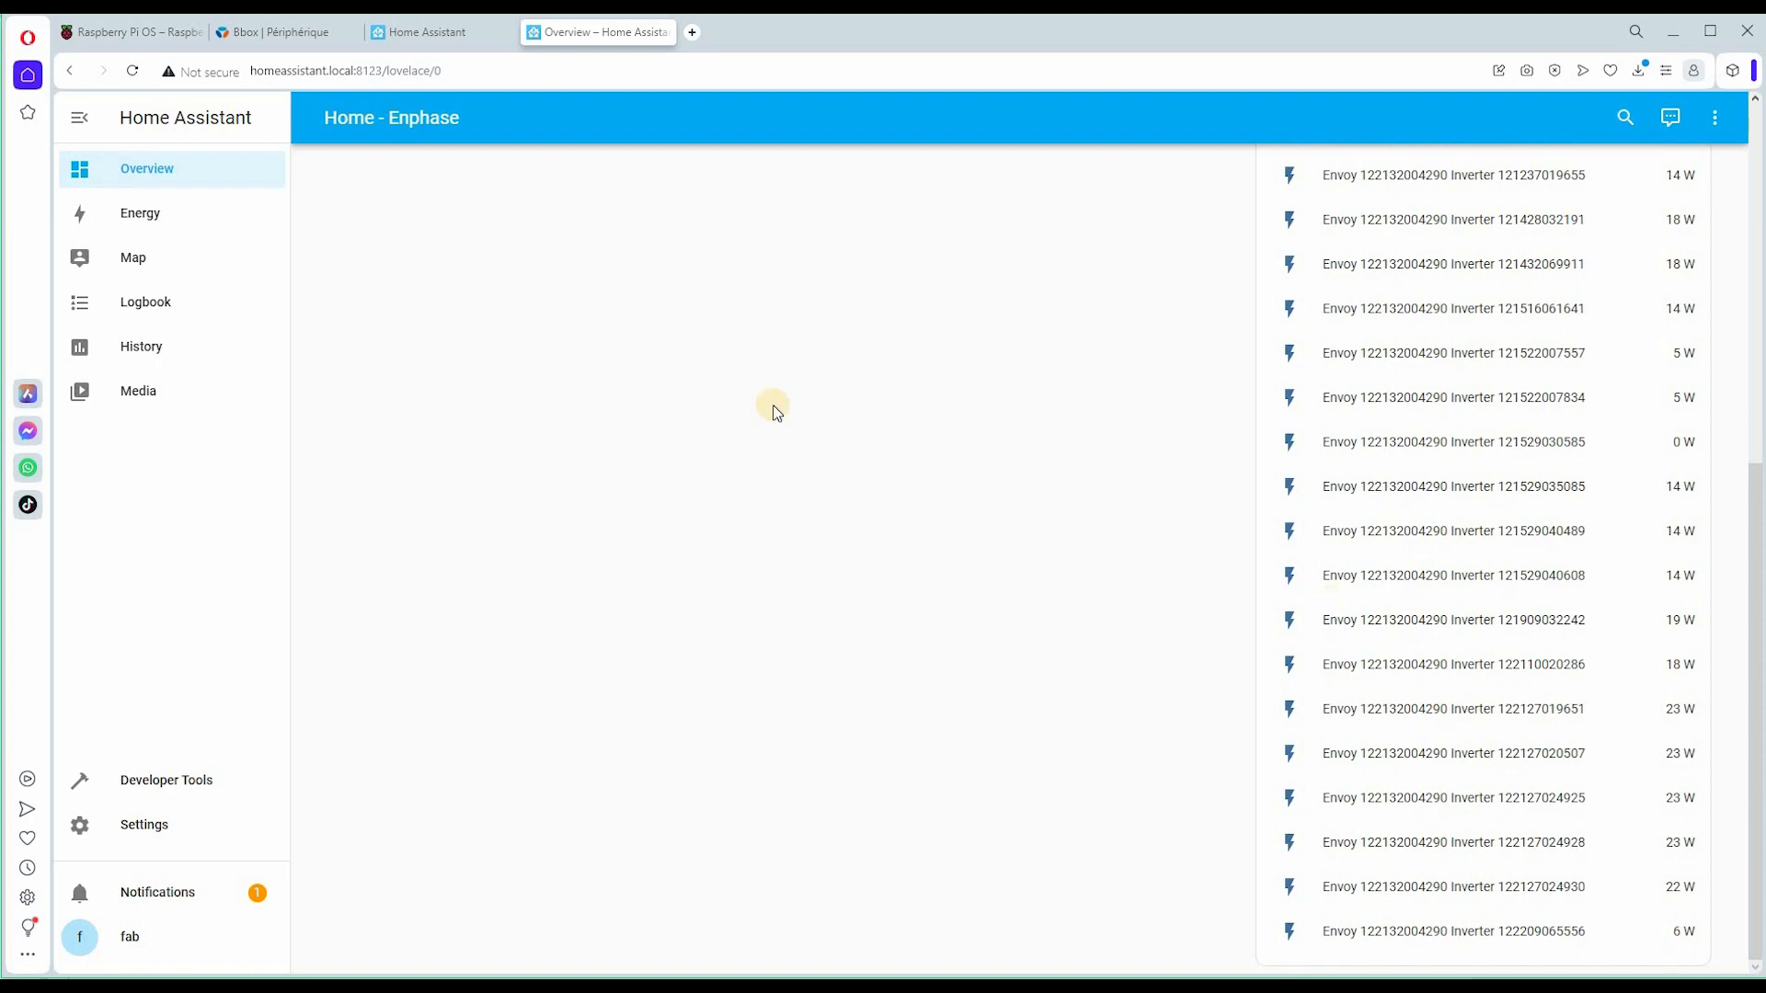
scroll(468, 181, up, 6)
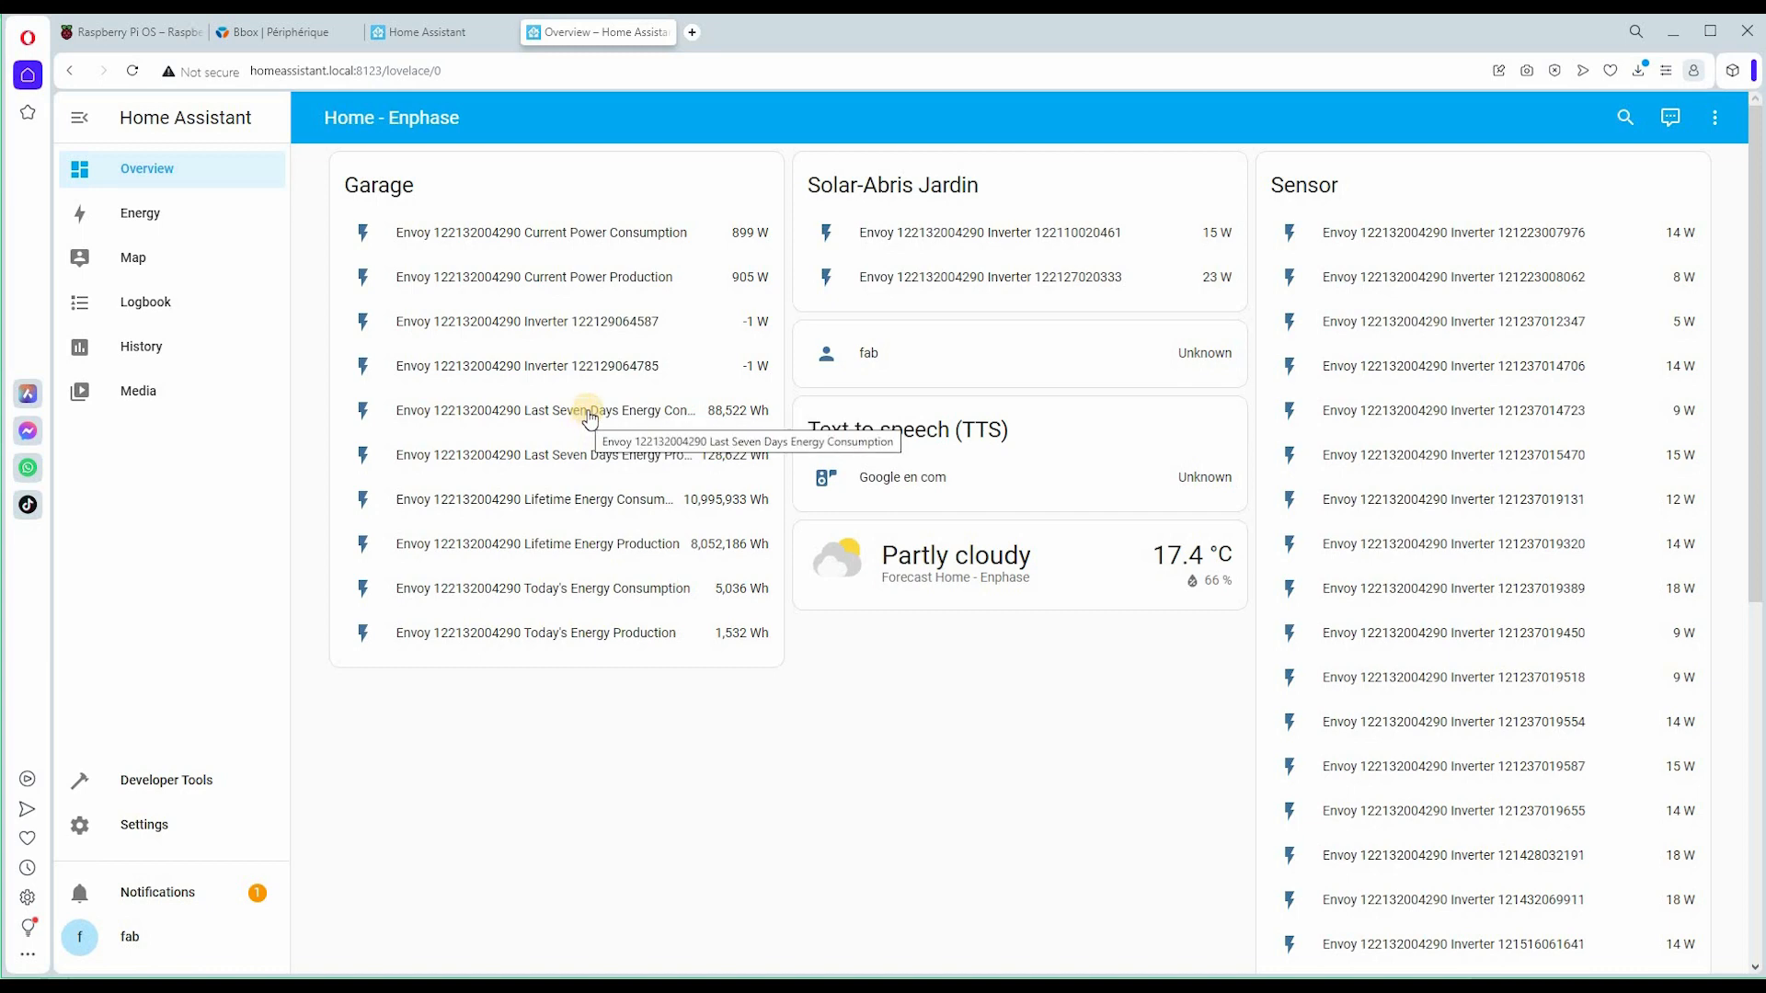
scroll(590, 417, down, 2)
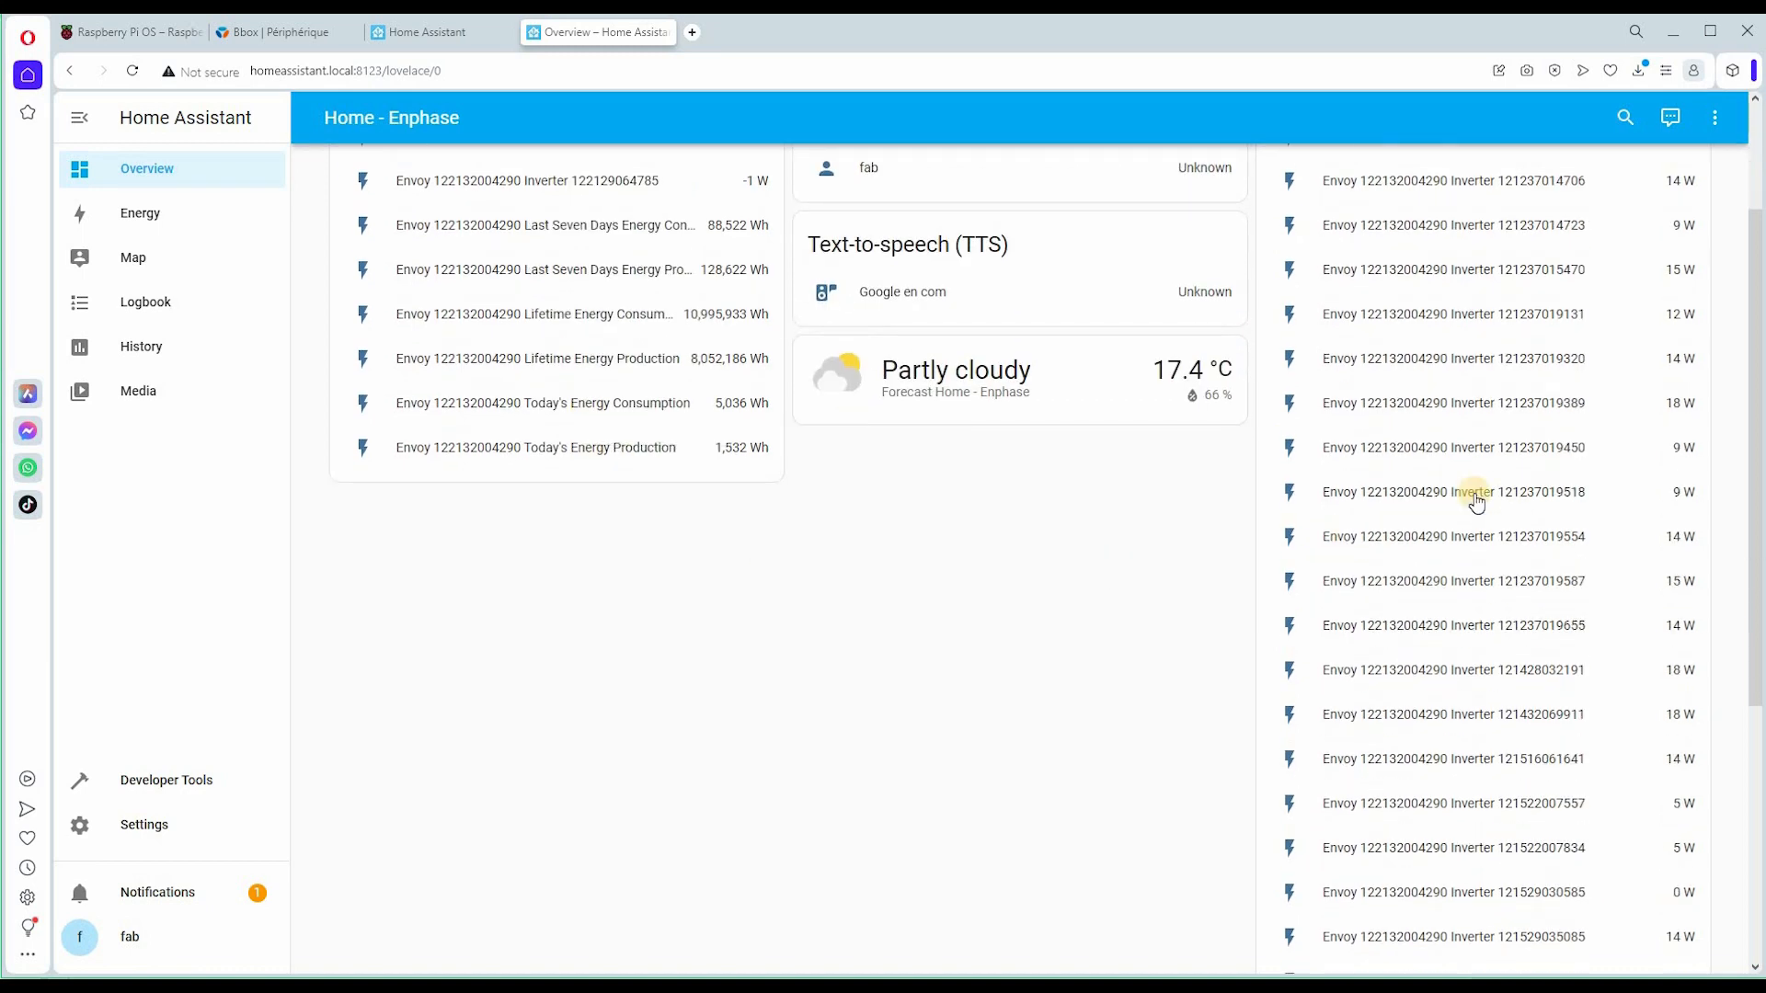
scroll(1543, 406, up, 2)
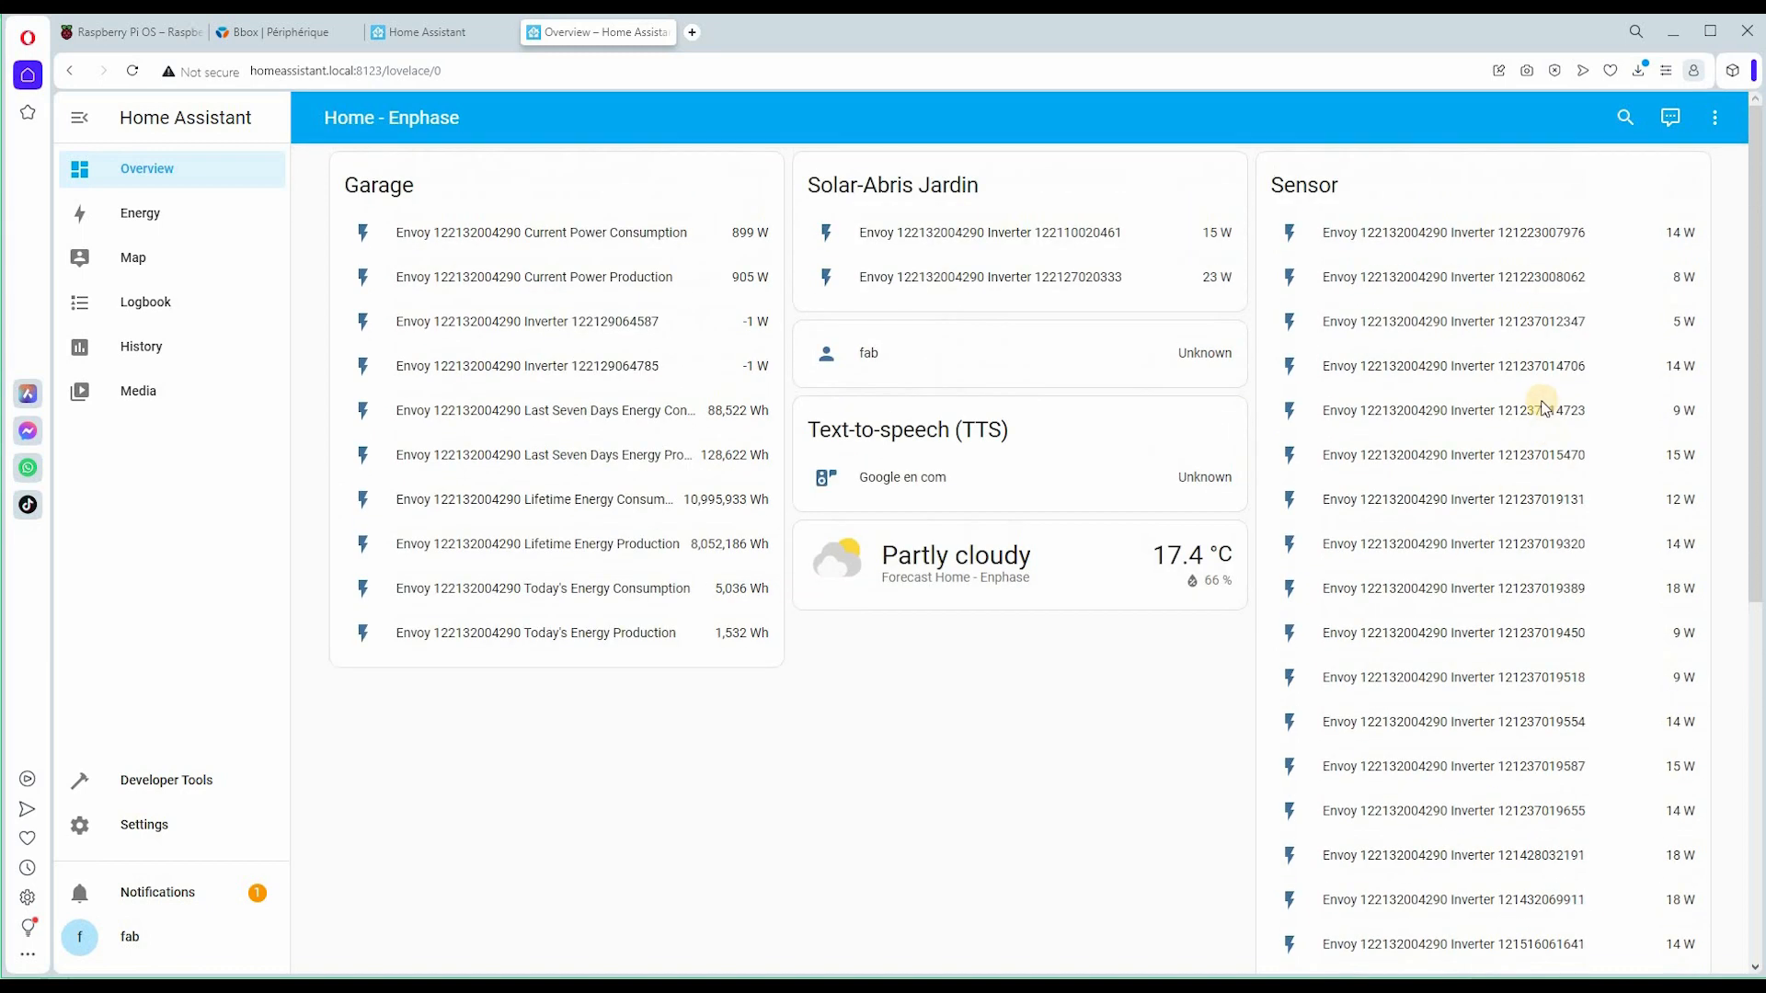
- Set the user profile's language to Français and enable the profile's advanced mode
click(128, 827)
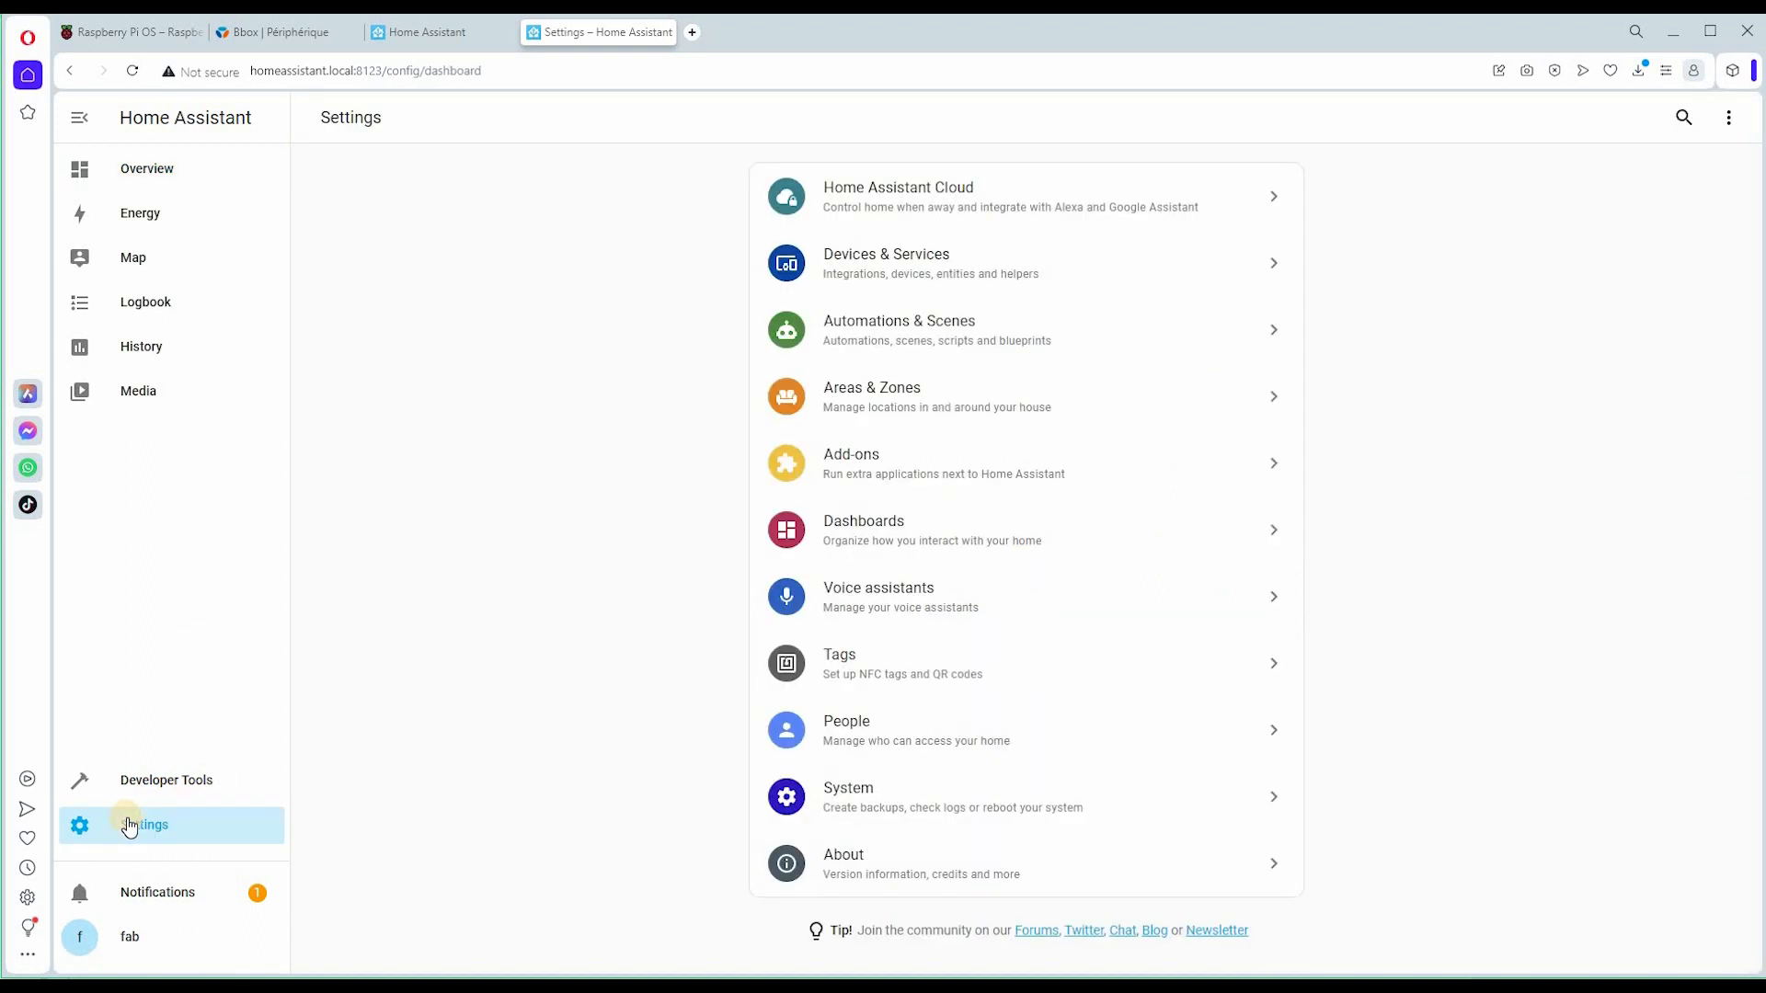
click(129, 943)
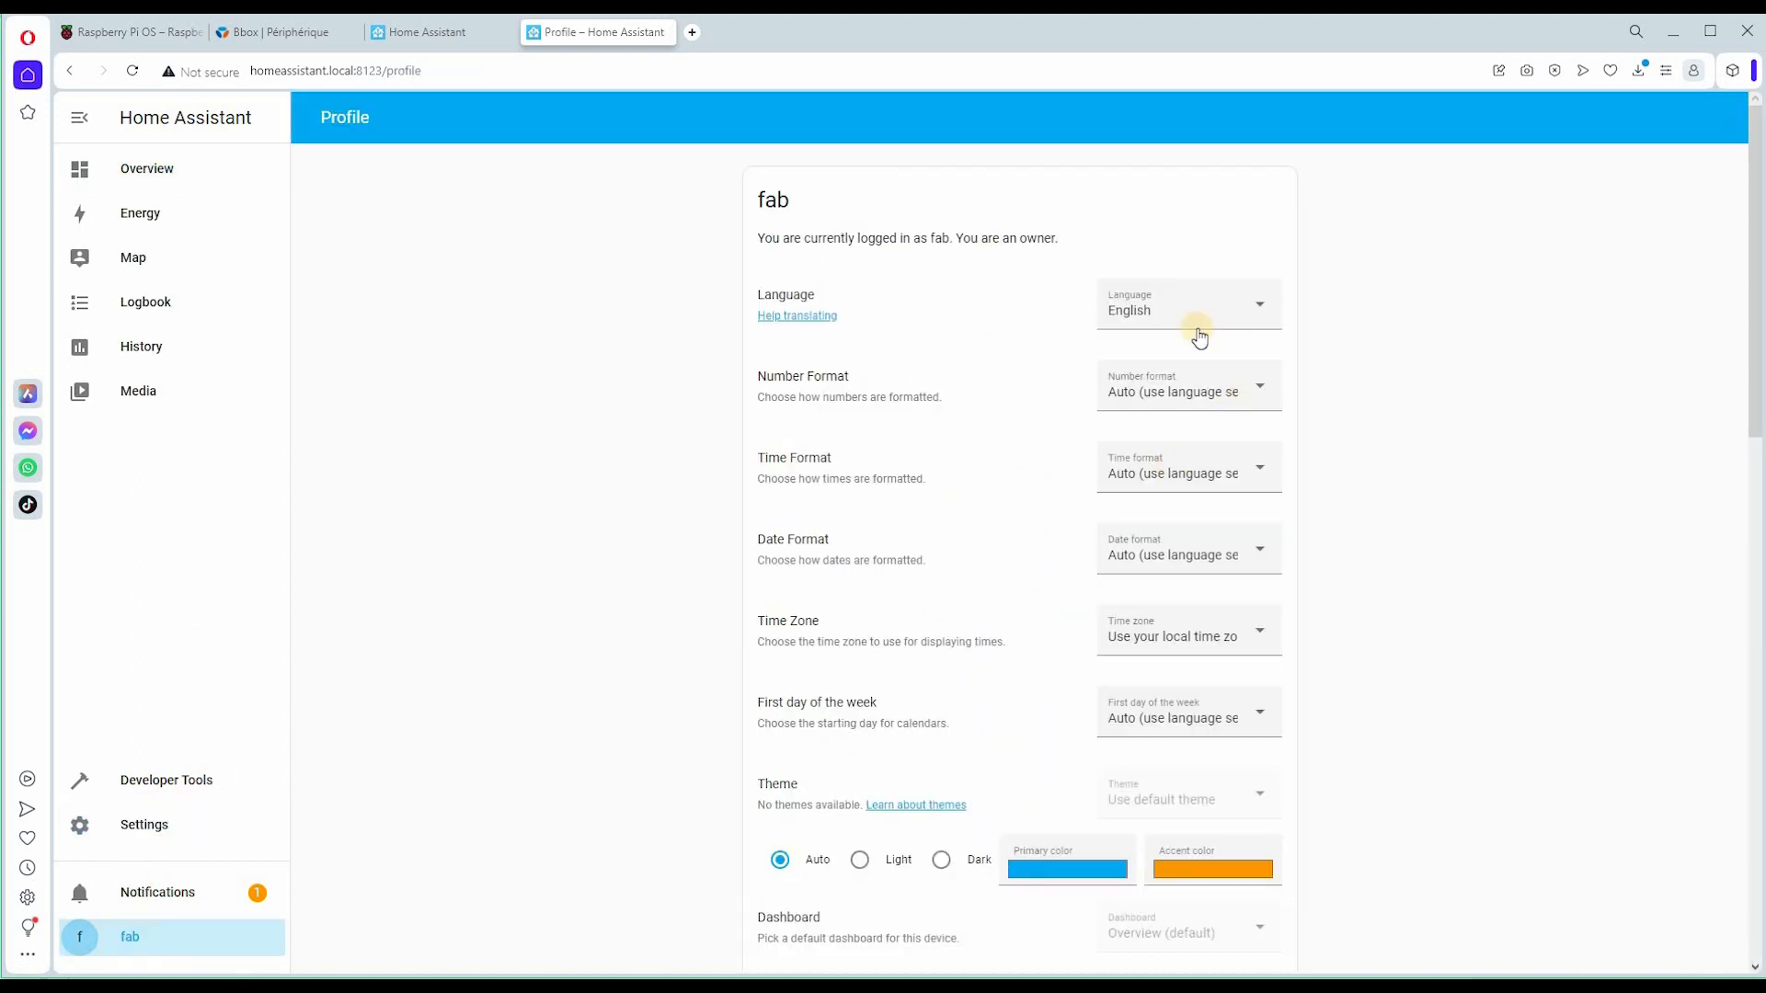
click(1177, 308)
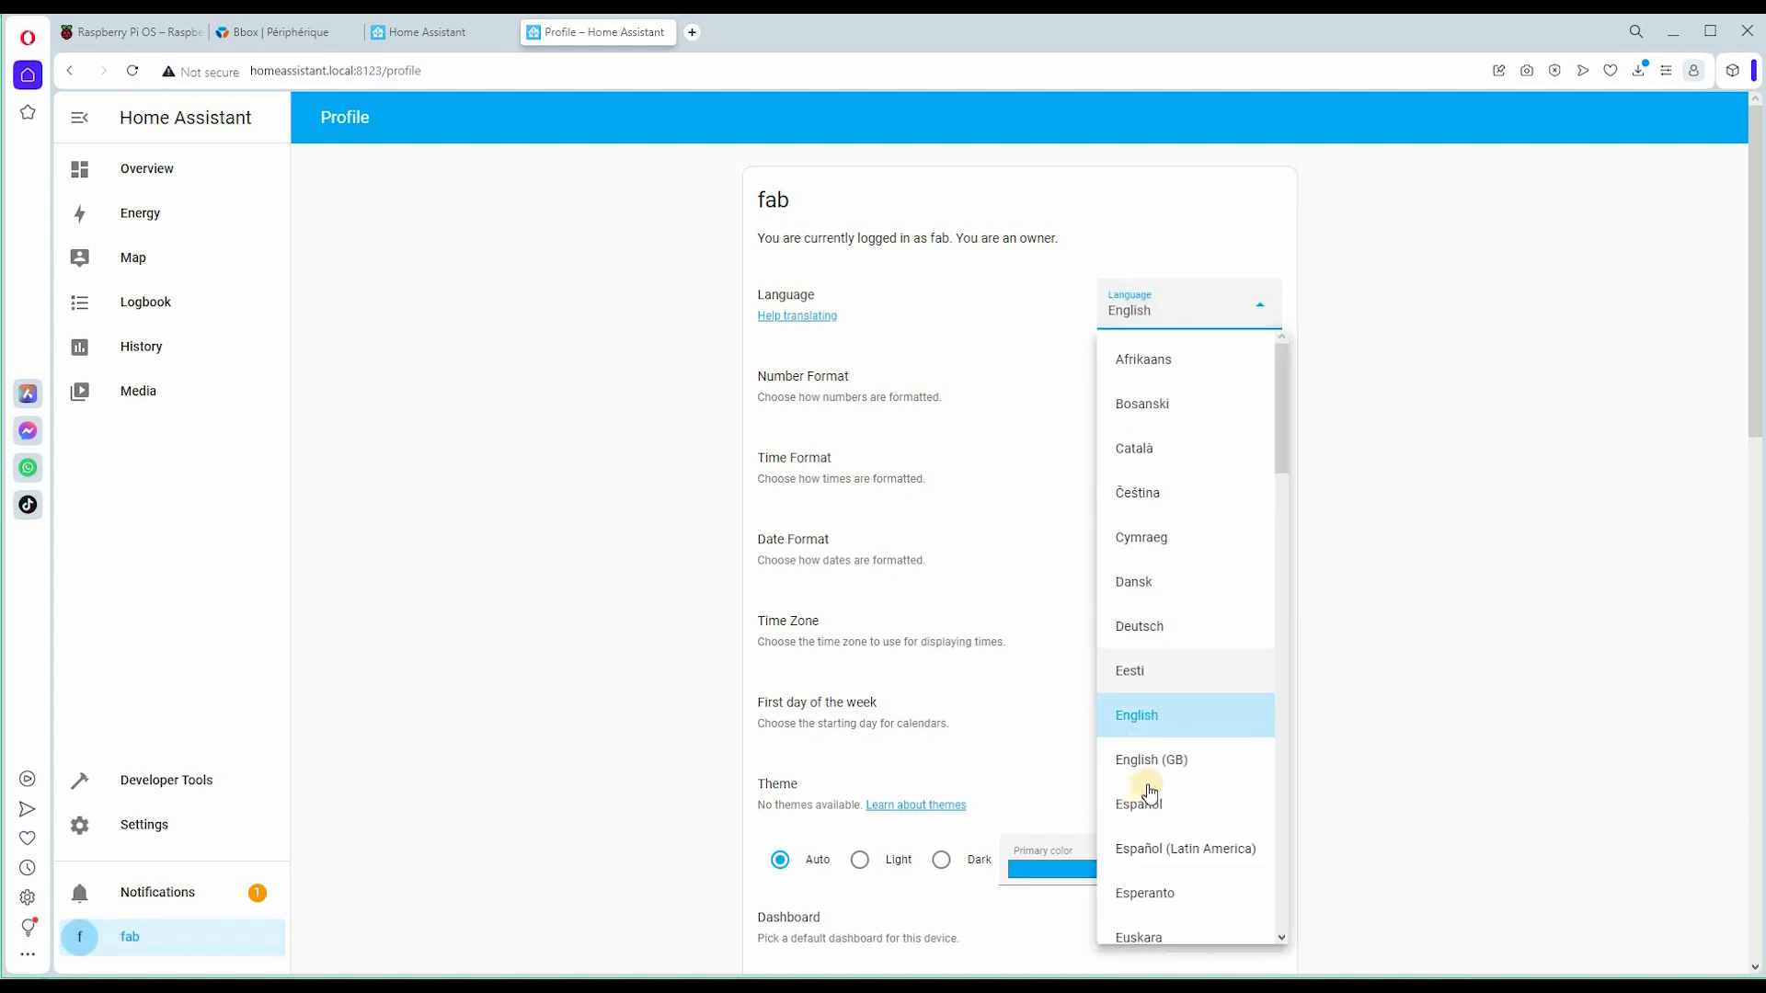
scroll(1155, 887, down, 1)
click(1150, 890)
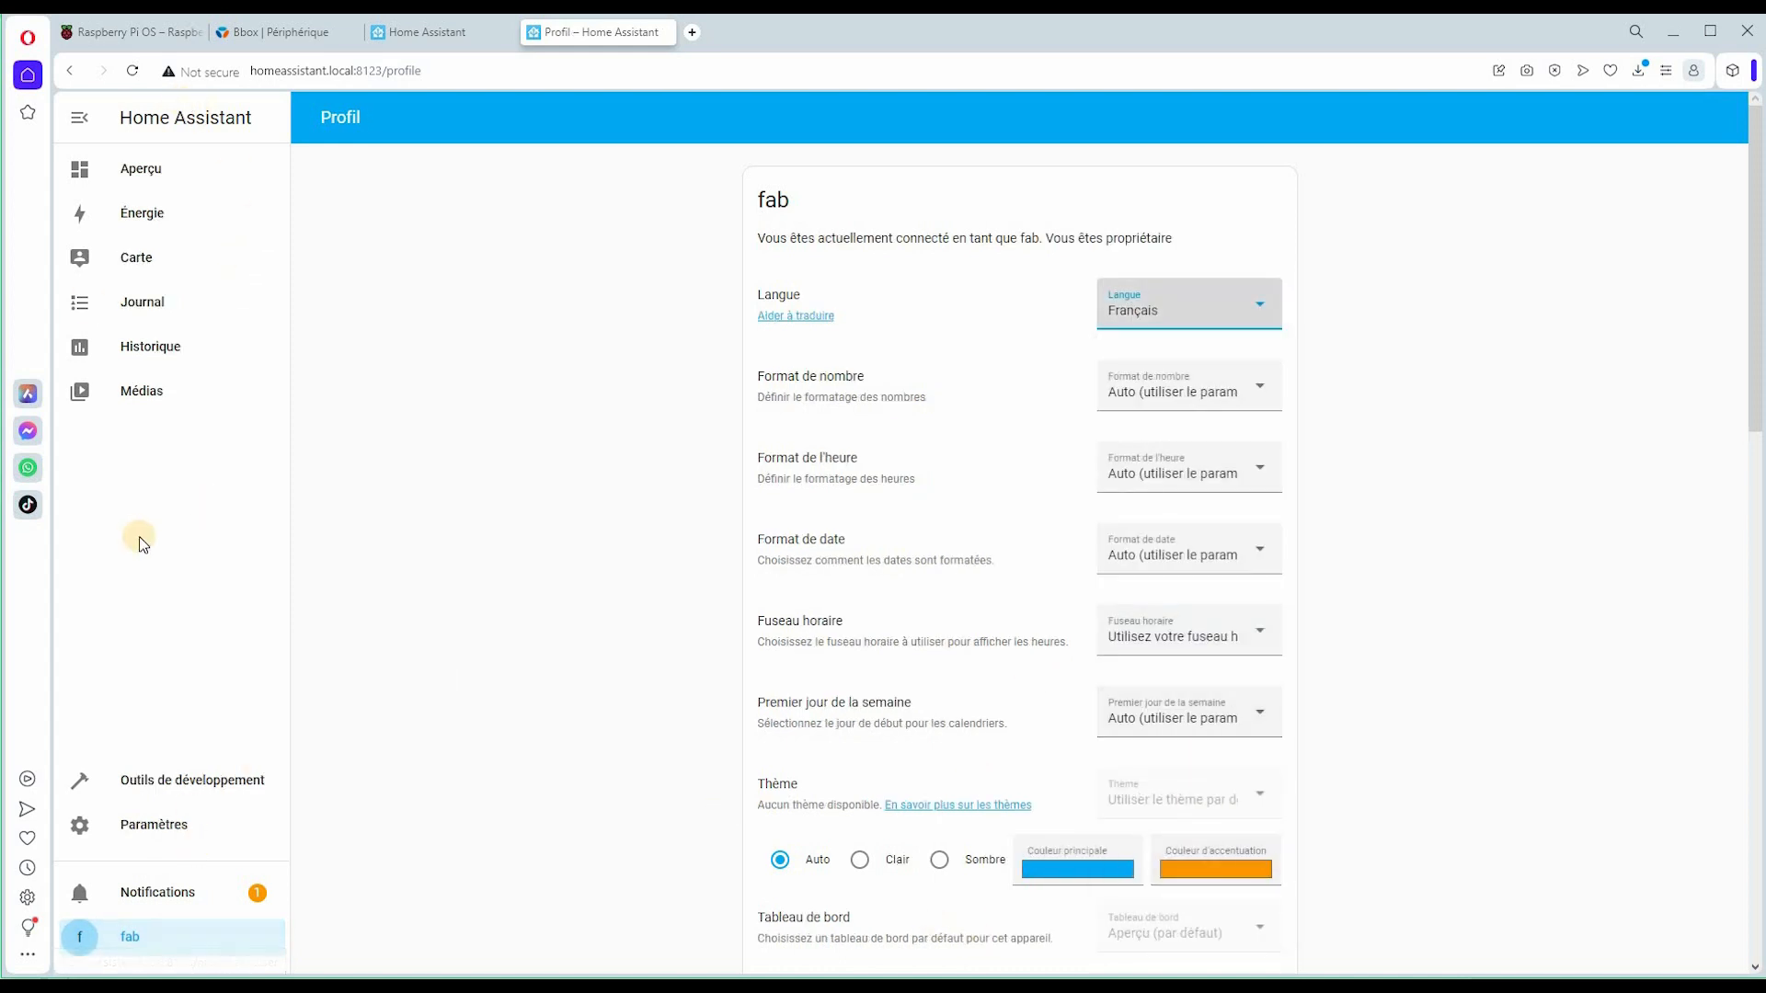
scroll(1076, 674, down, 10)
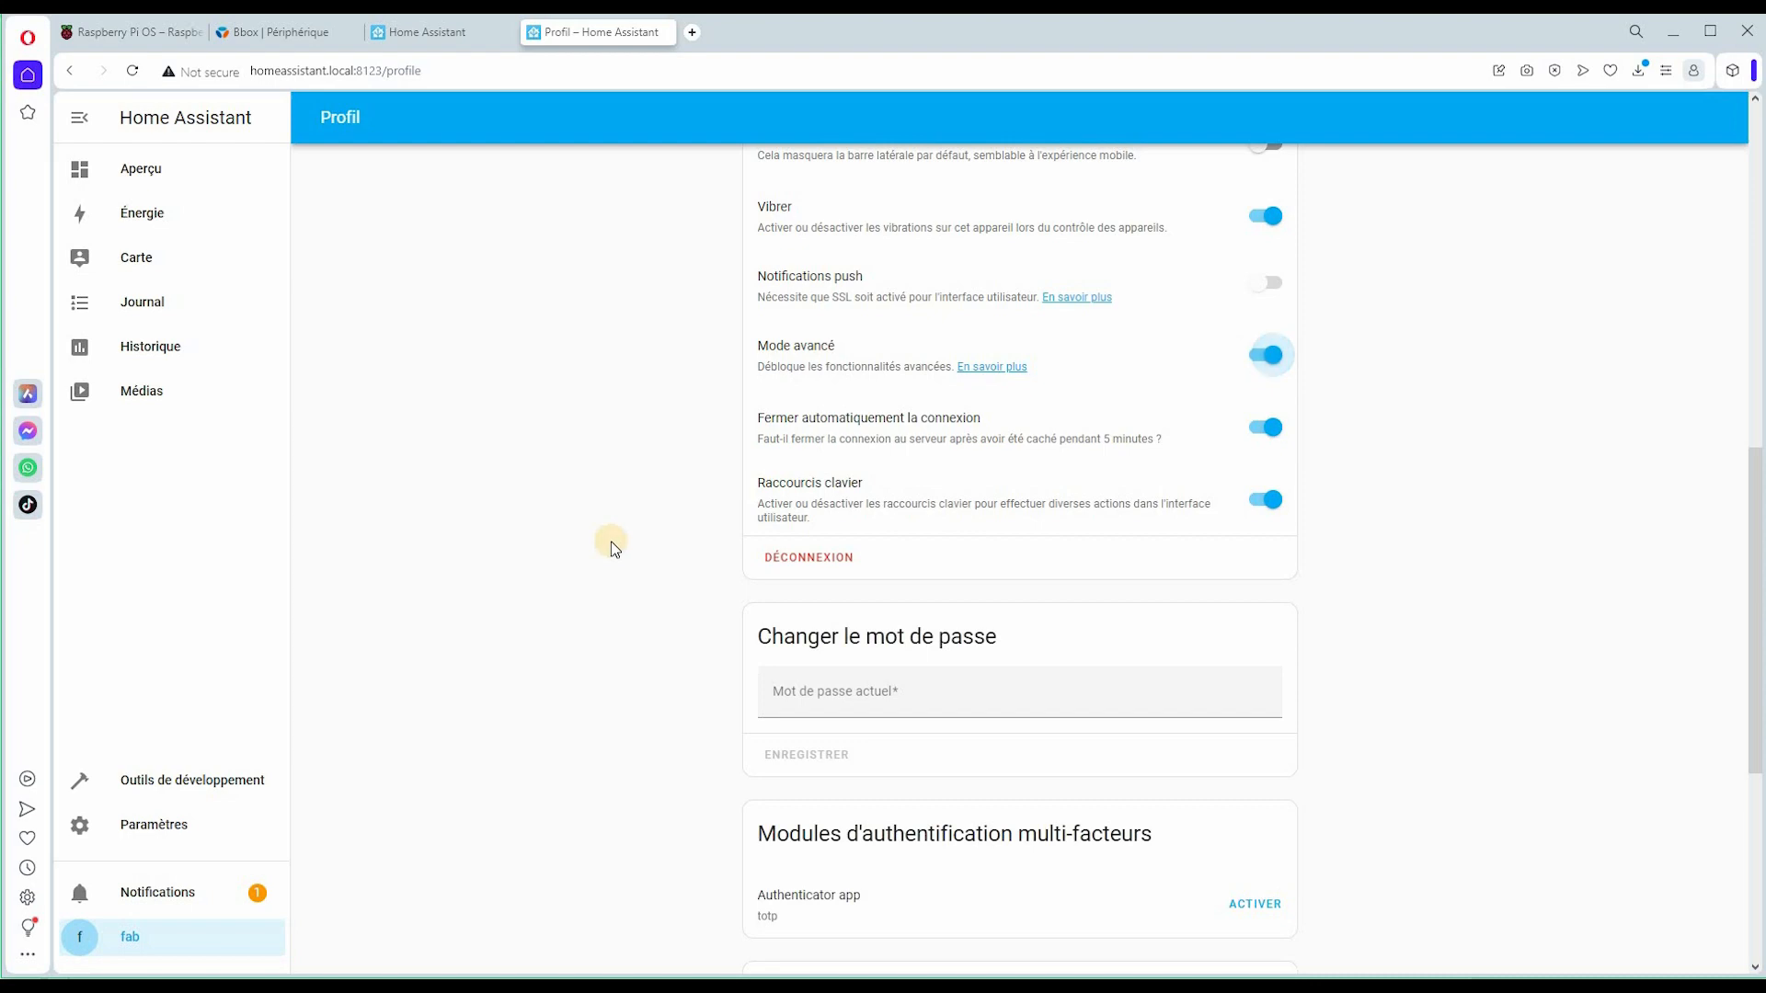
scroll(610, 541, down, 5)
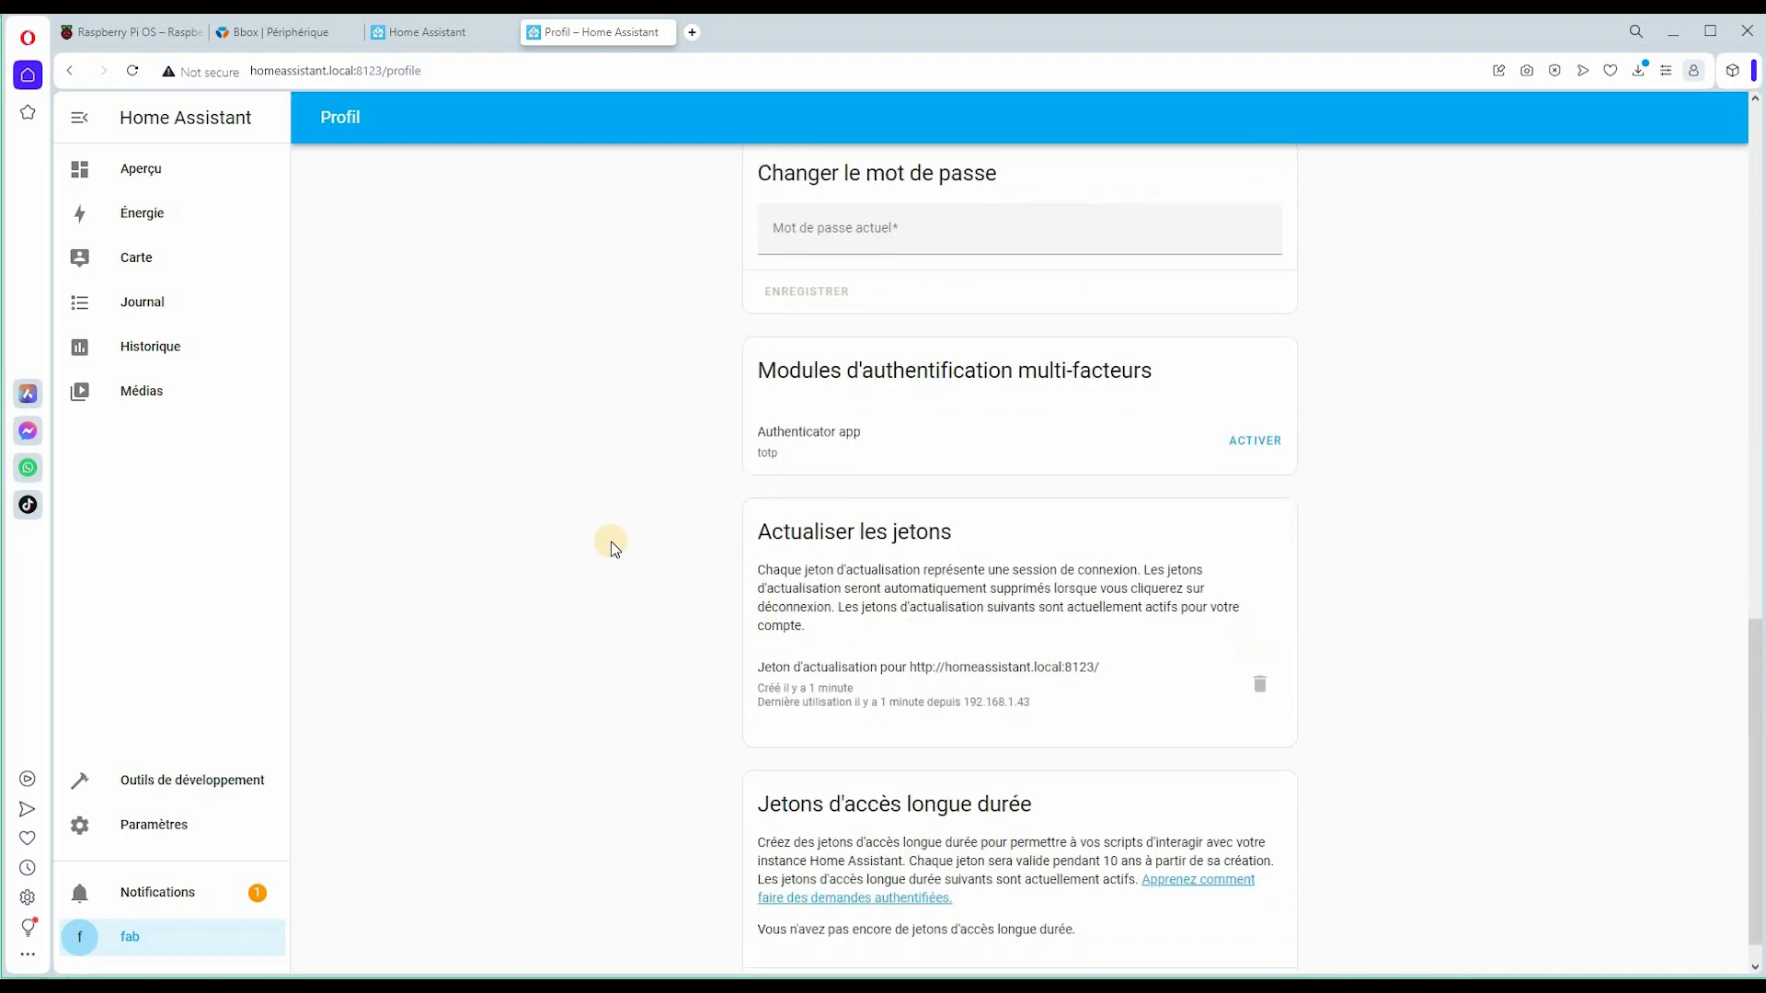
- Open the devices list under Appareils et Services and examine the Enphase inverters and their assigned areas
click(163, 827)
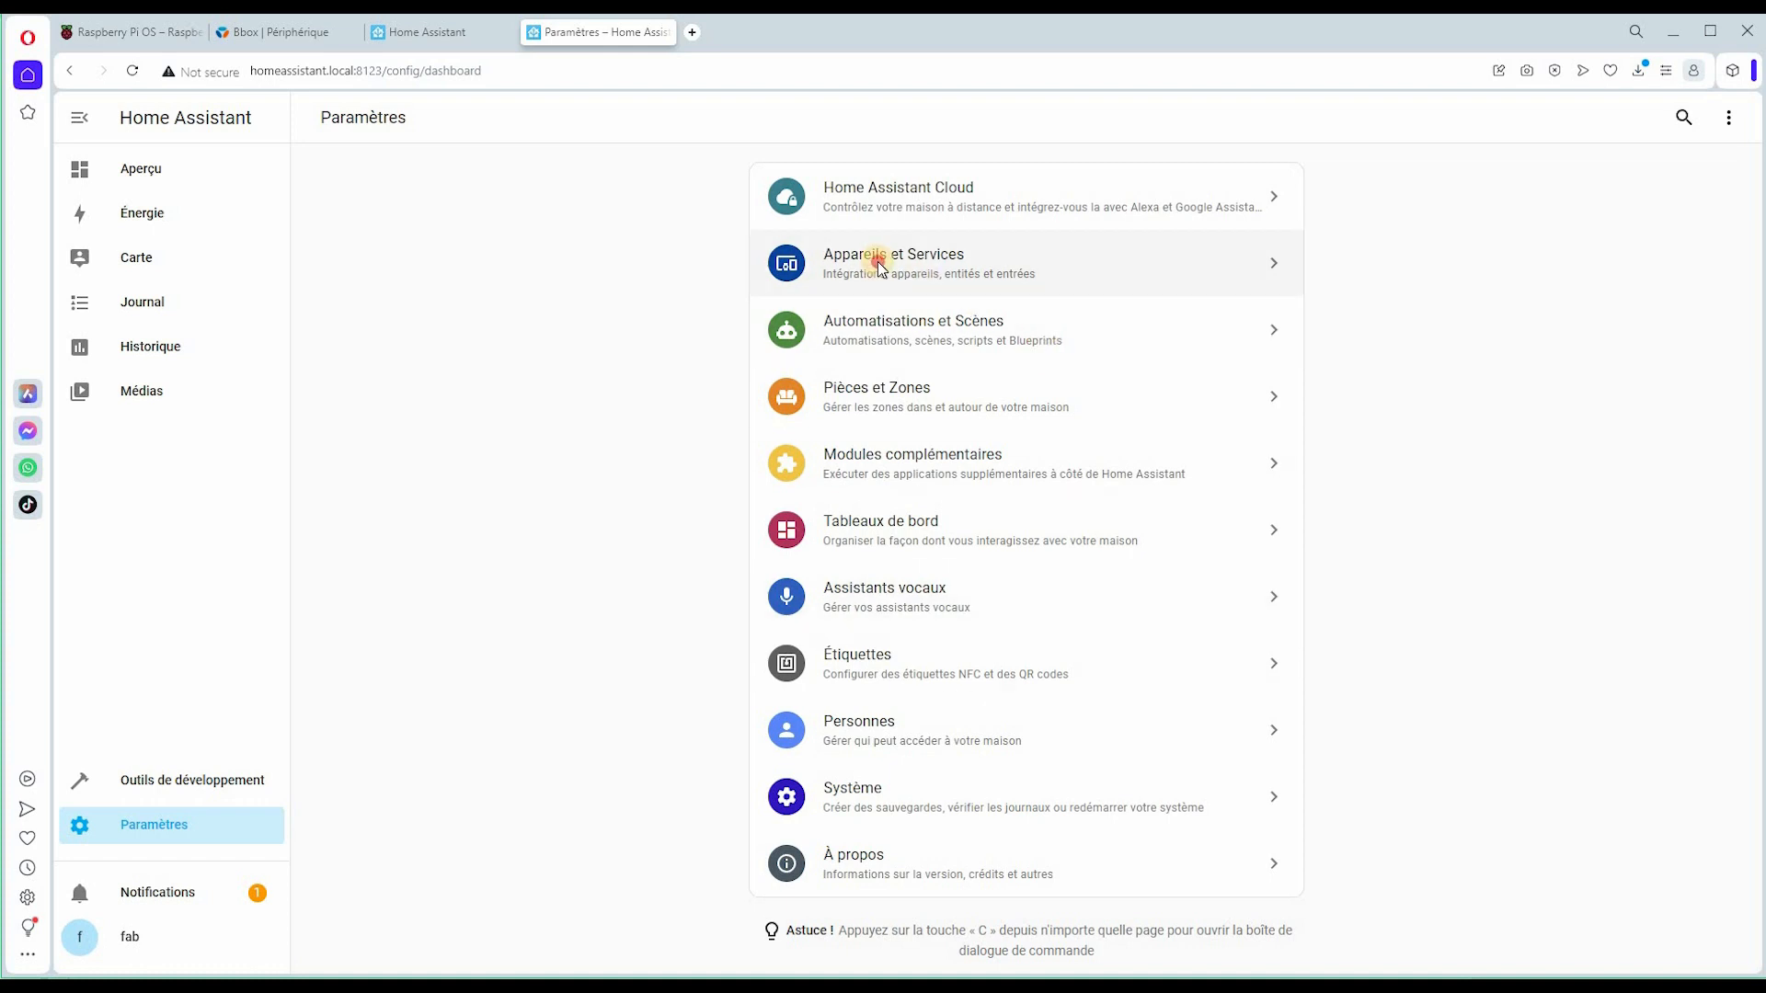
click(879, 266)
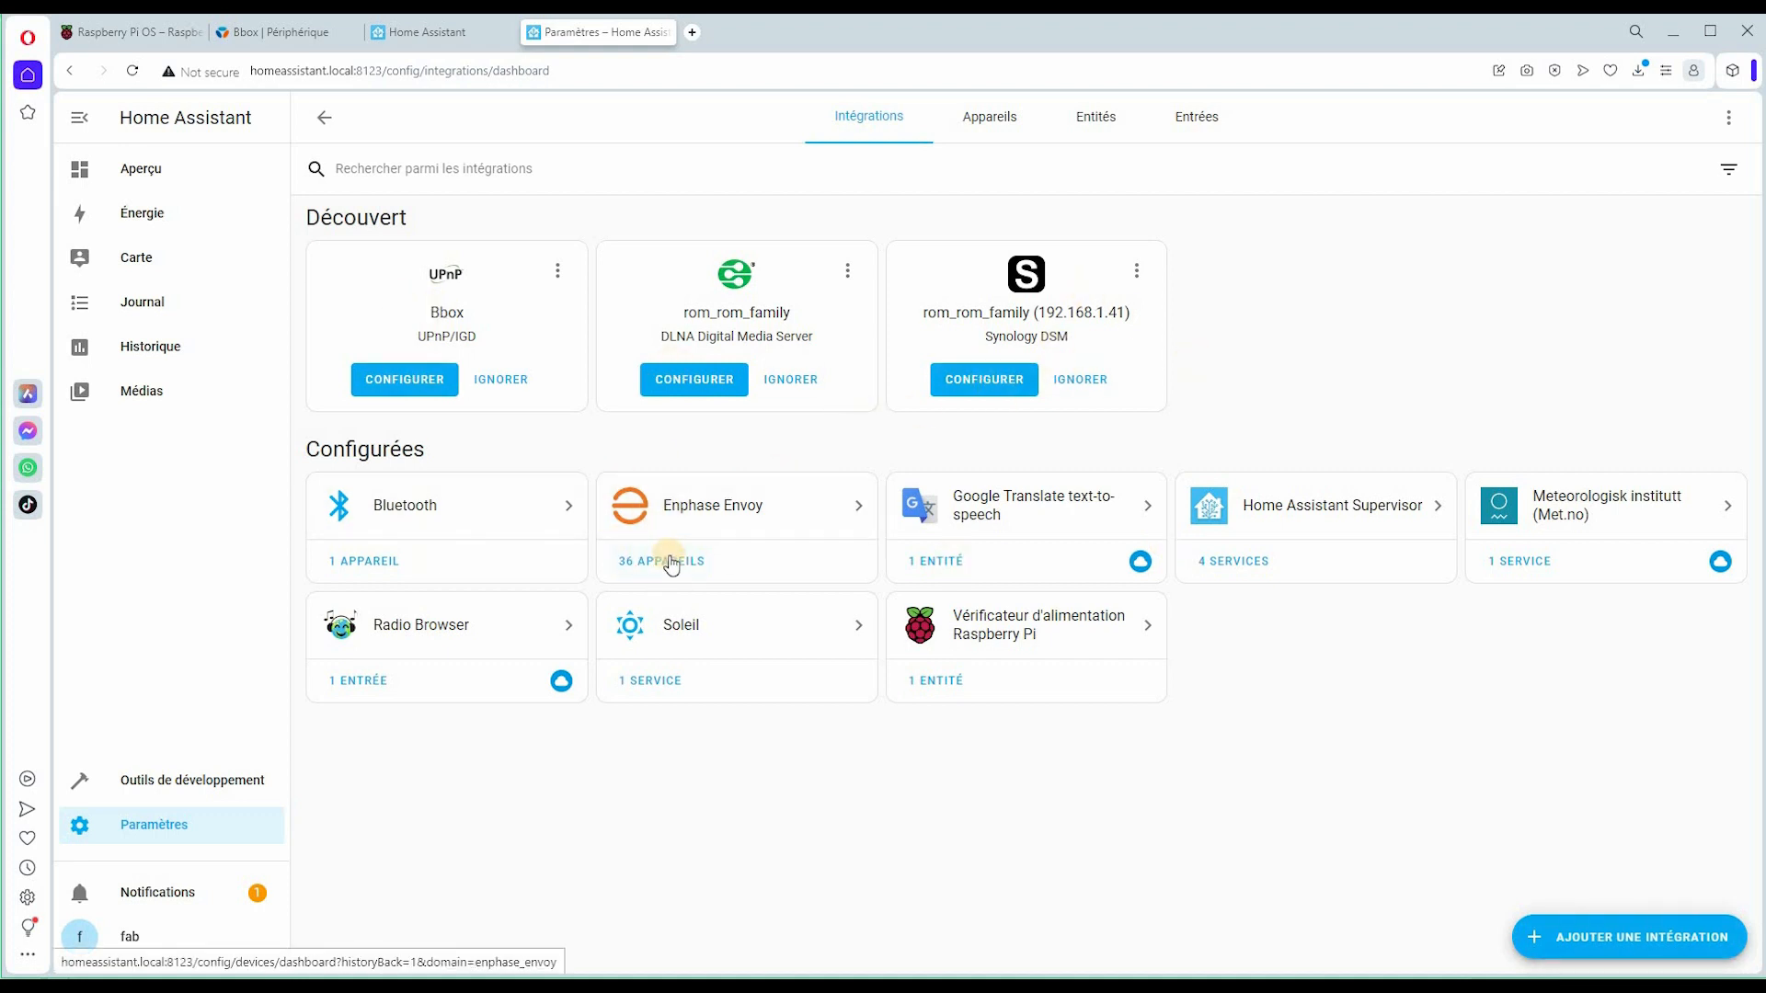
click(994, 129)
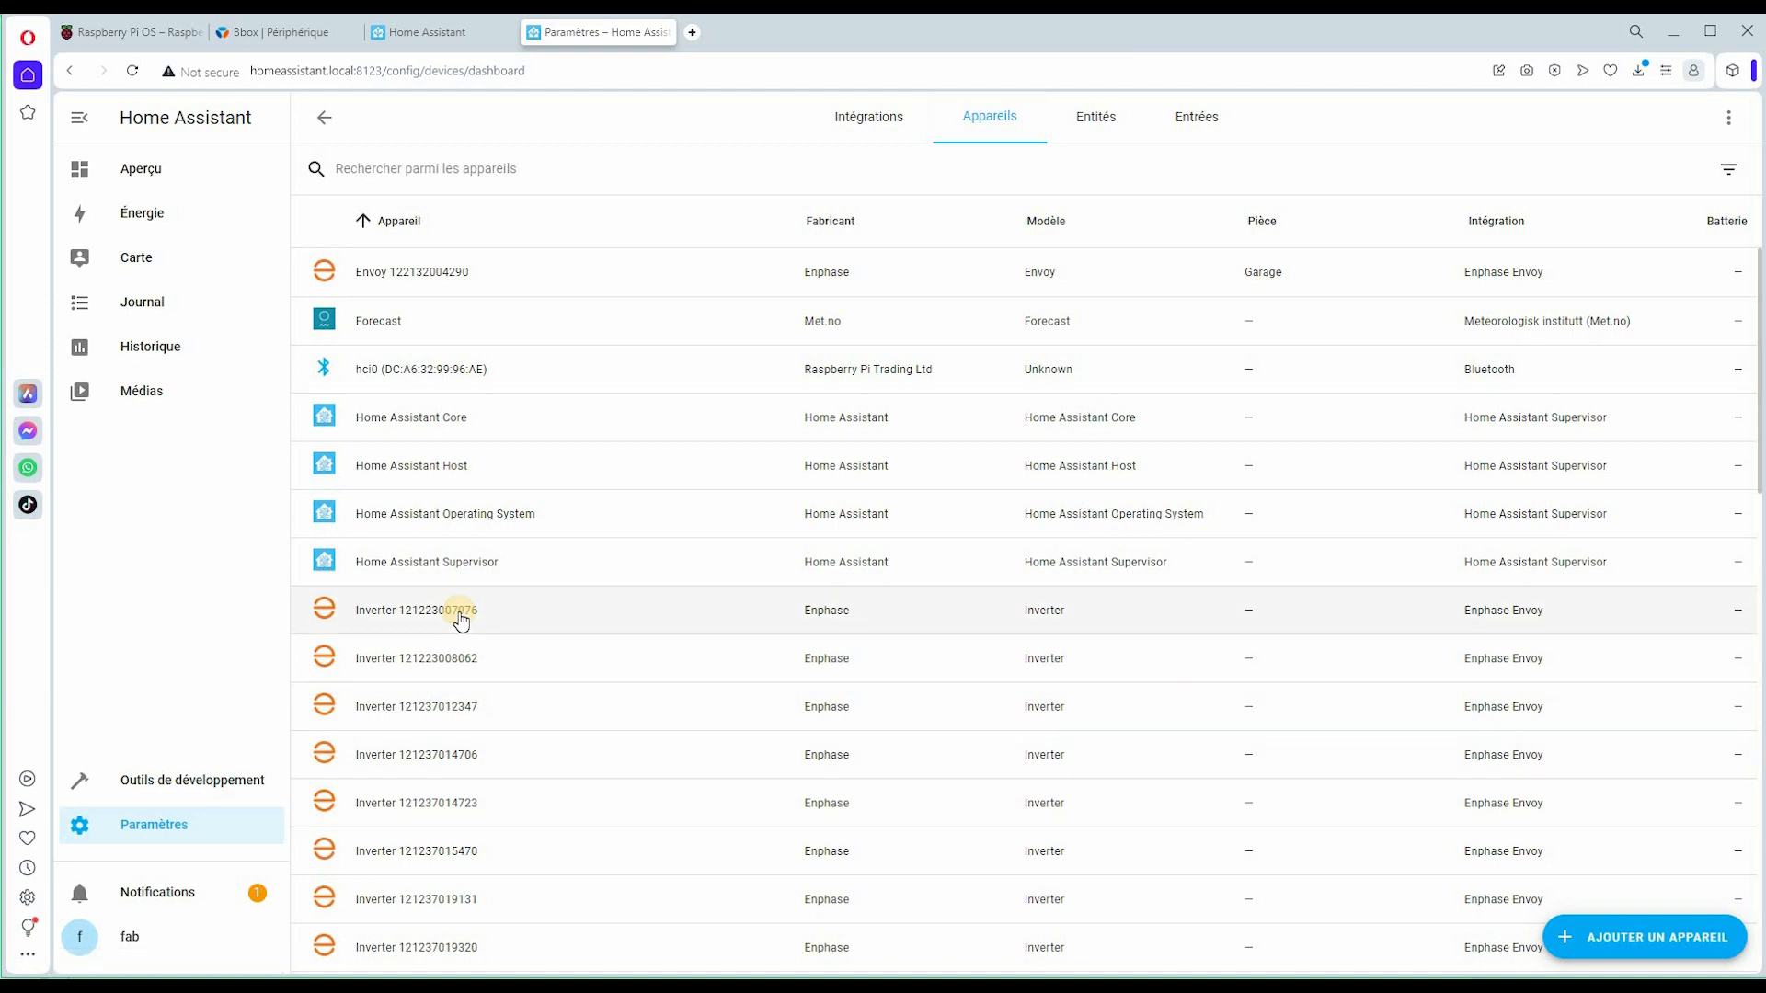
scroll(387, 431, down, 4)
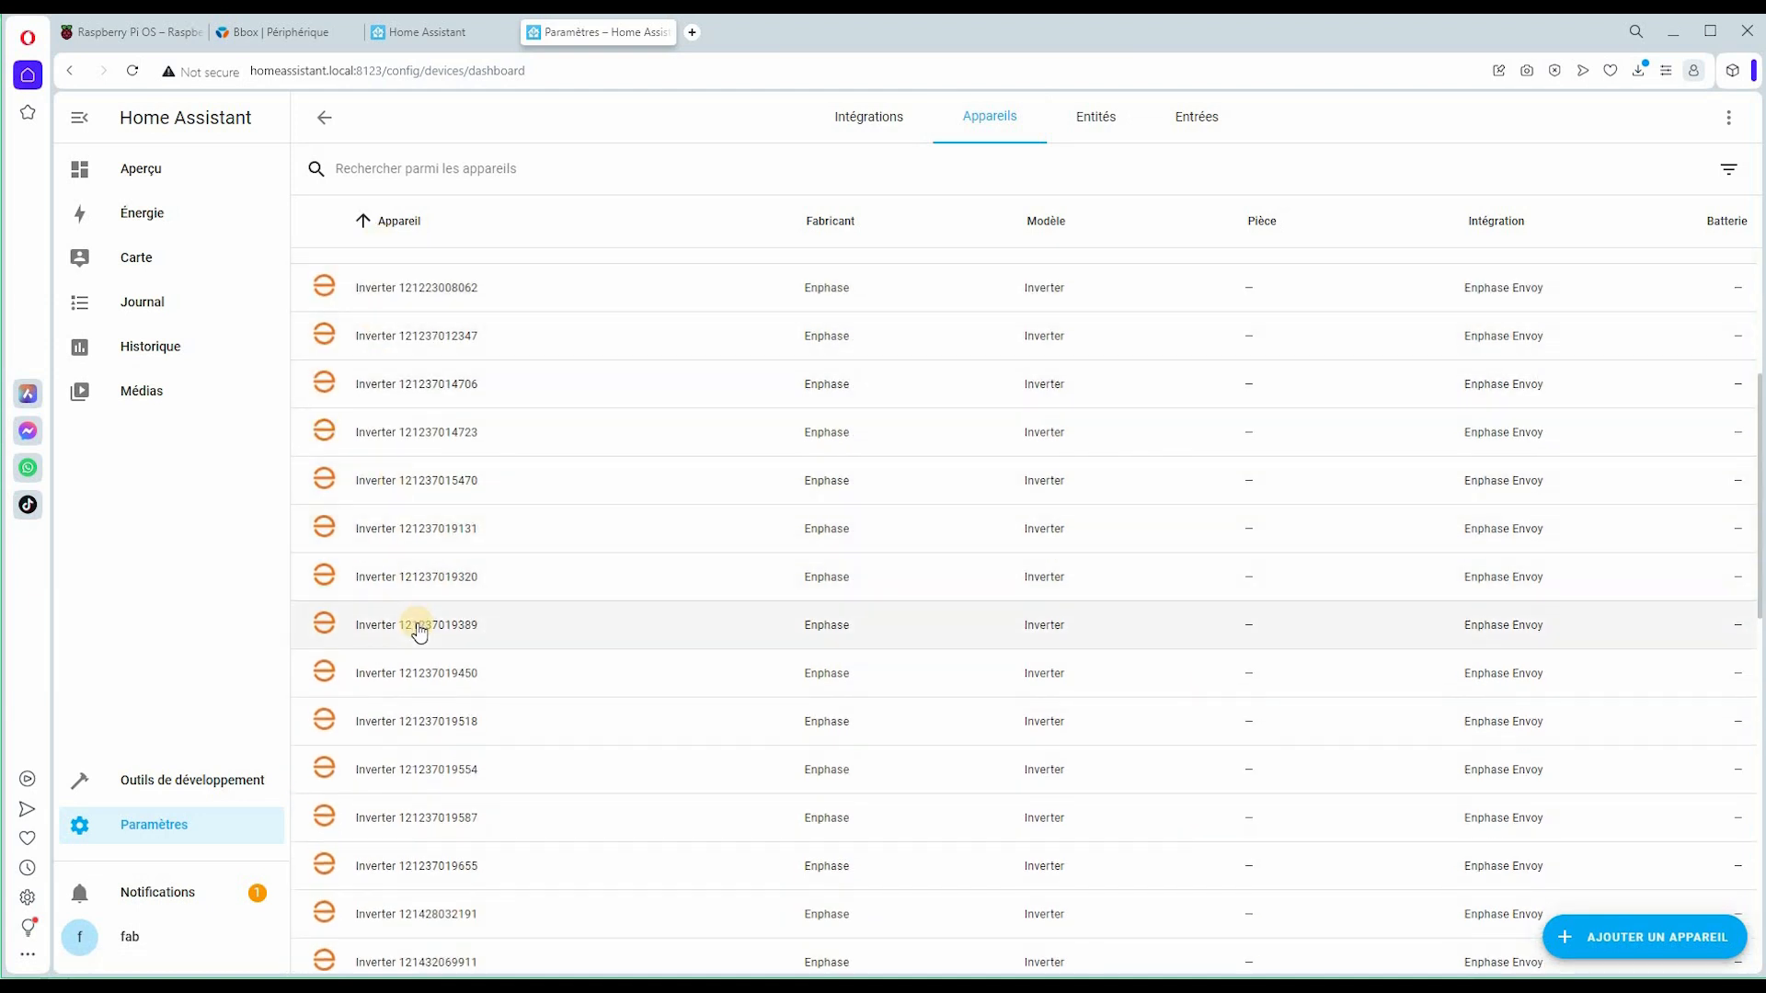
scroll(418, 632, down, 10)
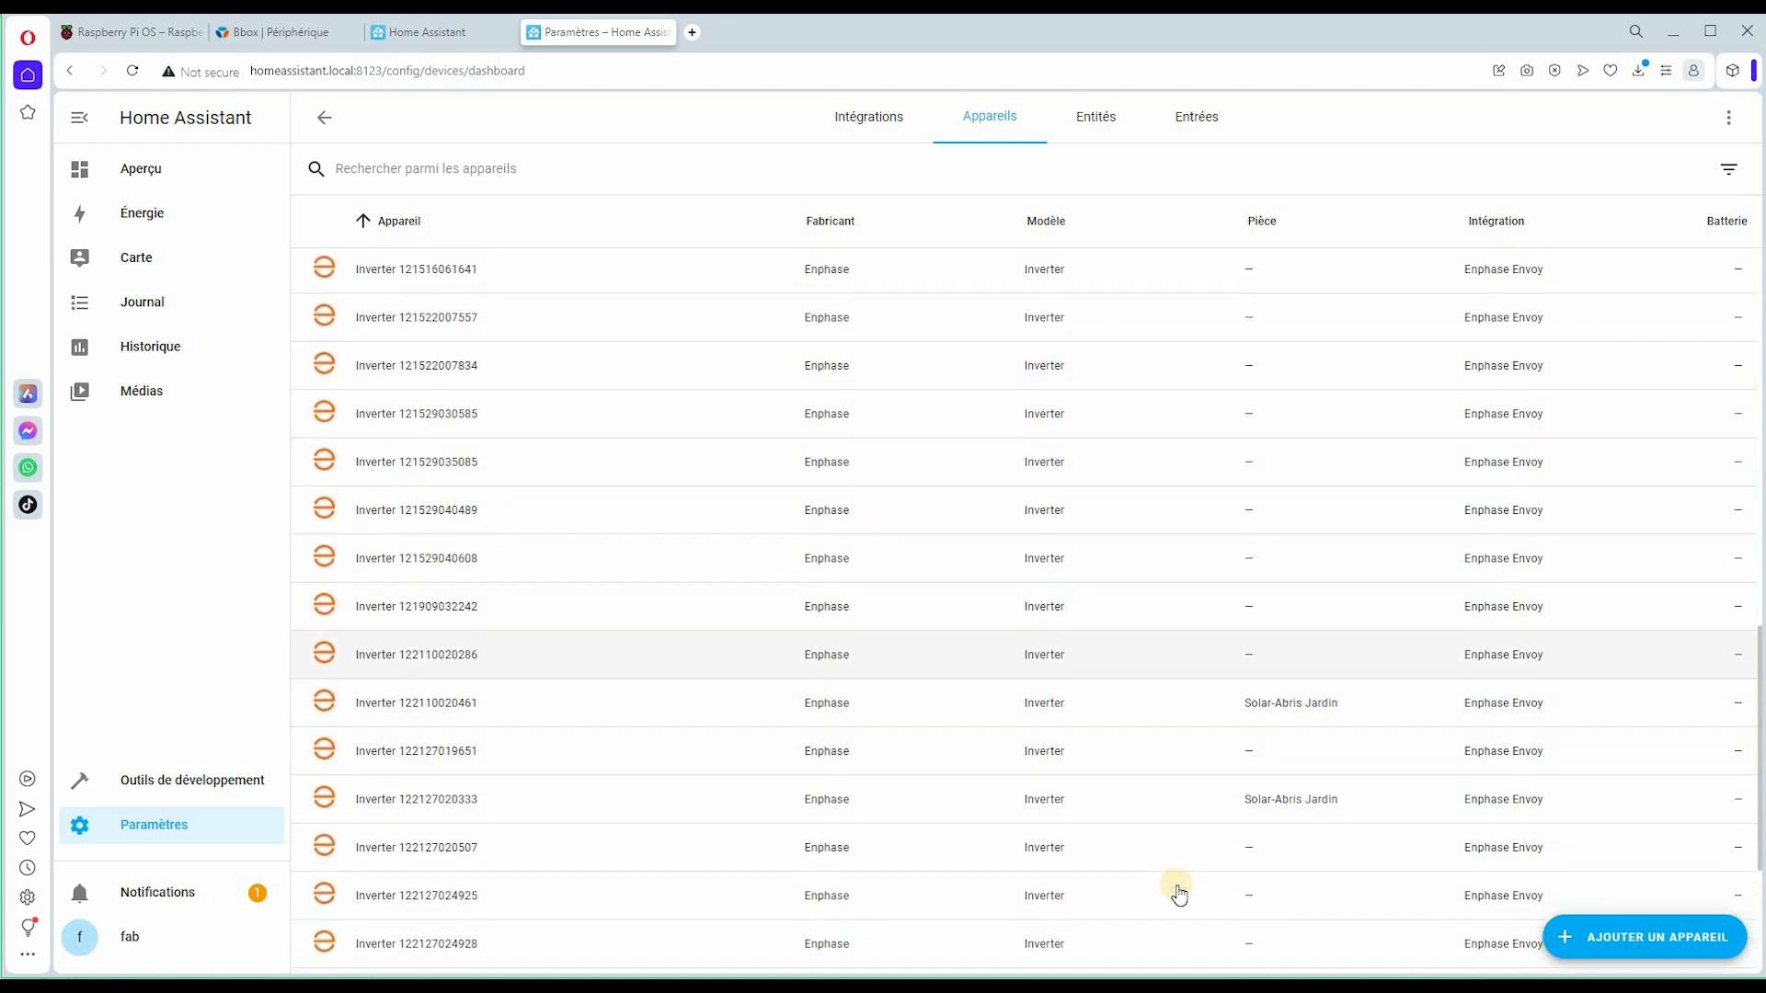
scroll(1177, 887, down, 3)
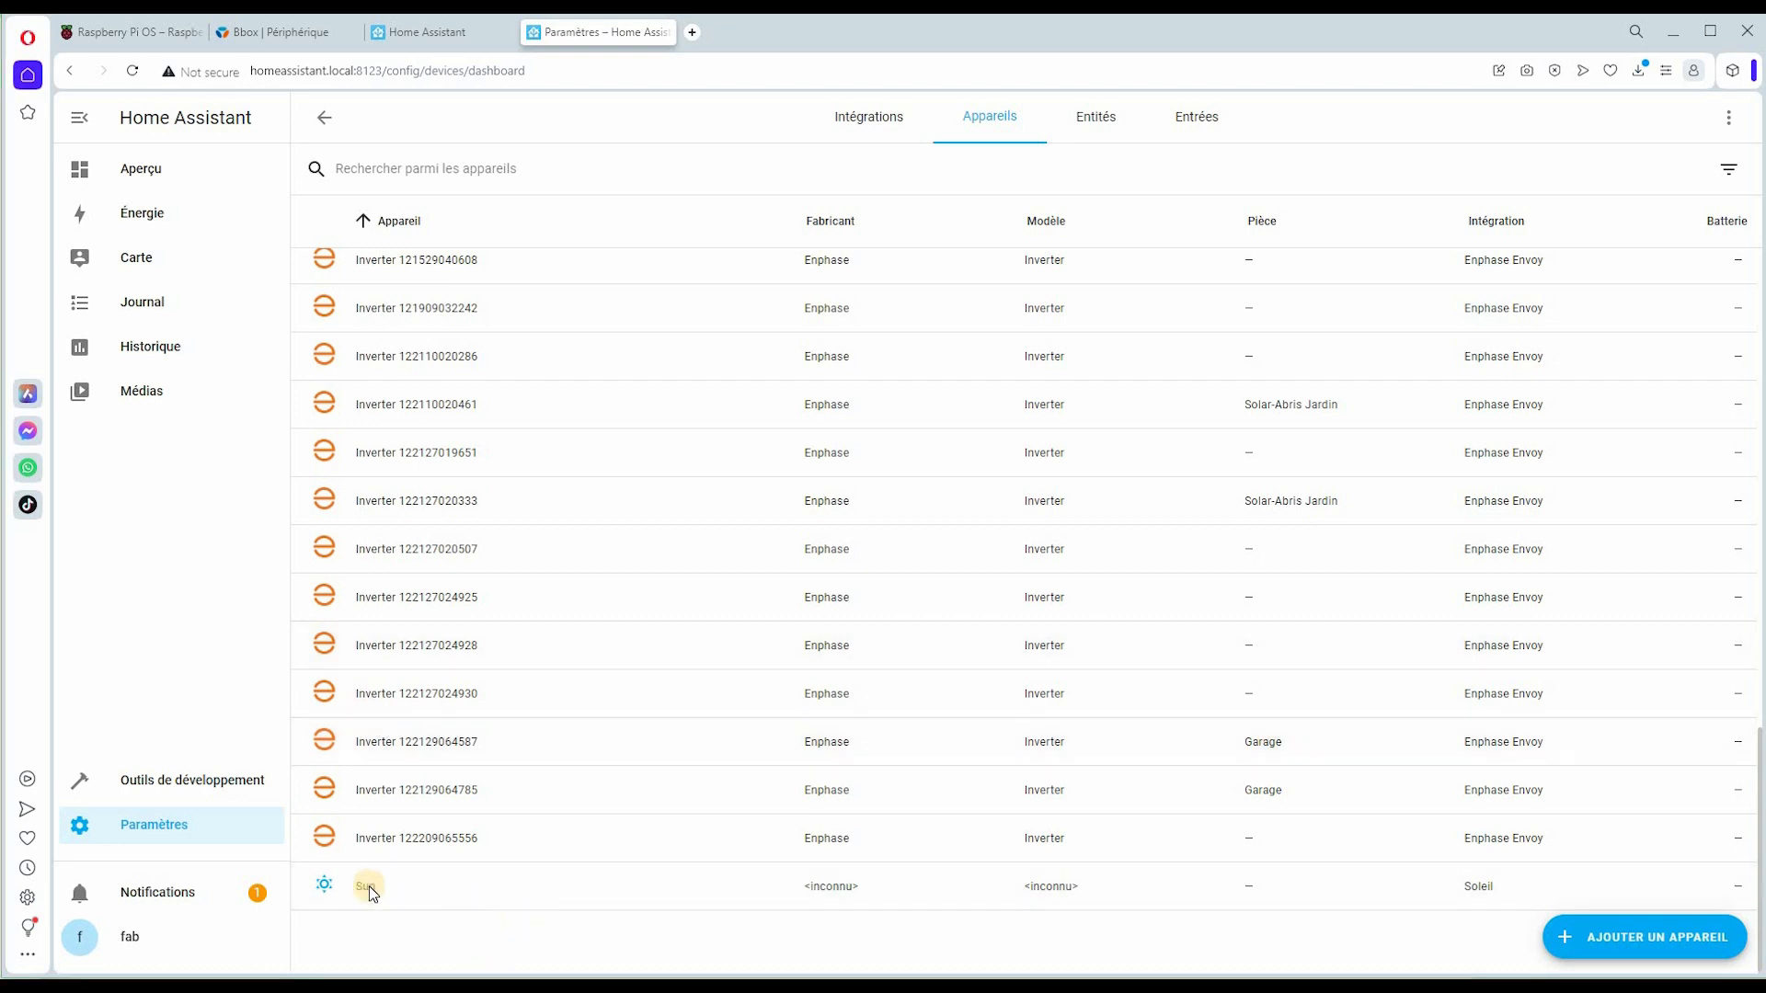
- Switch to Enlighten Manager and examine the MaisonAbrisExterieurs device list, including its microinverters, AC batteries and gateway
click(287, 906)
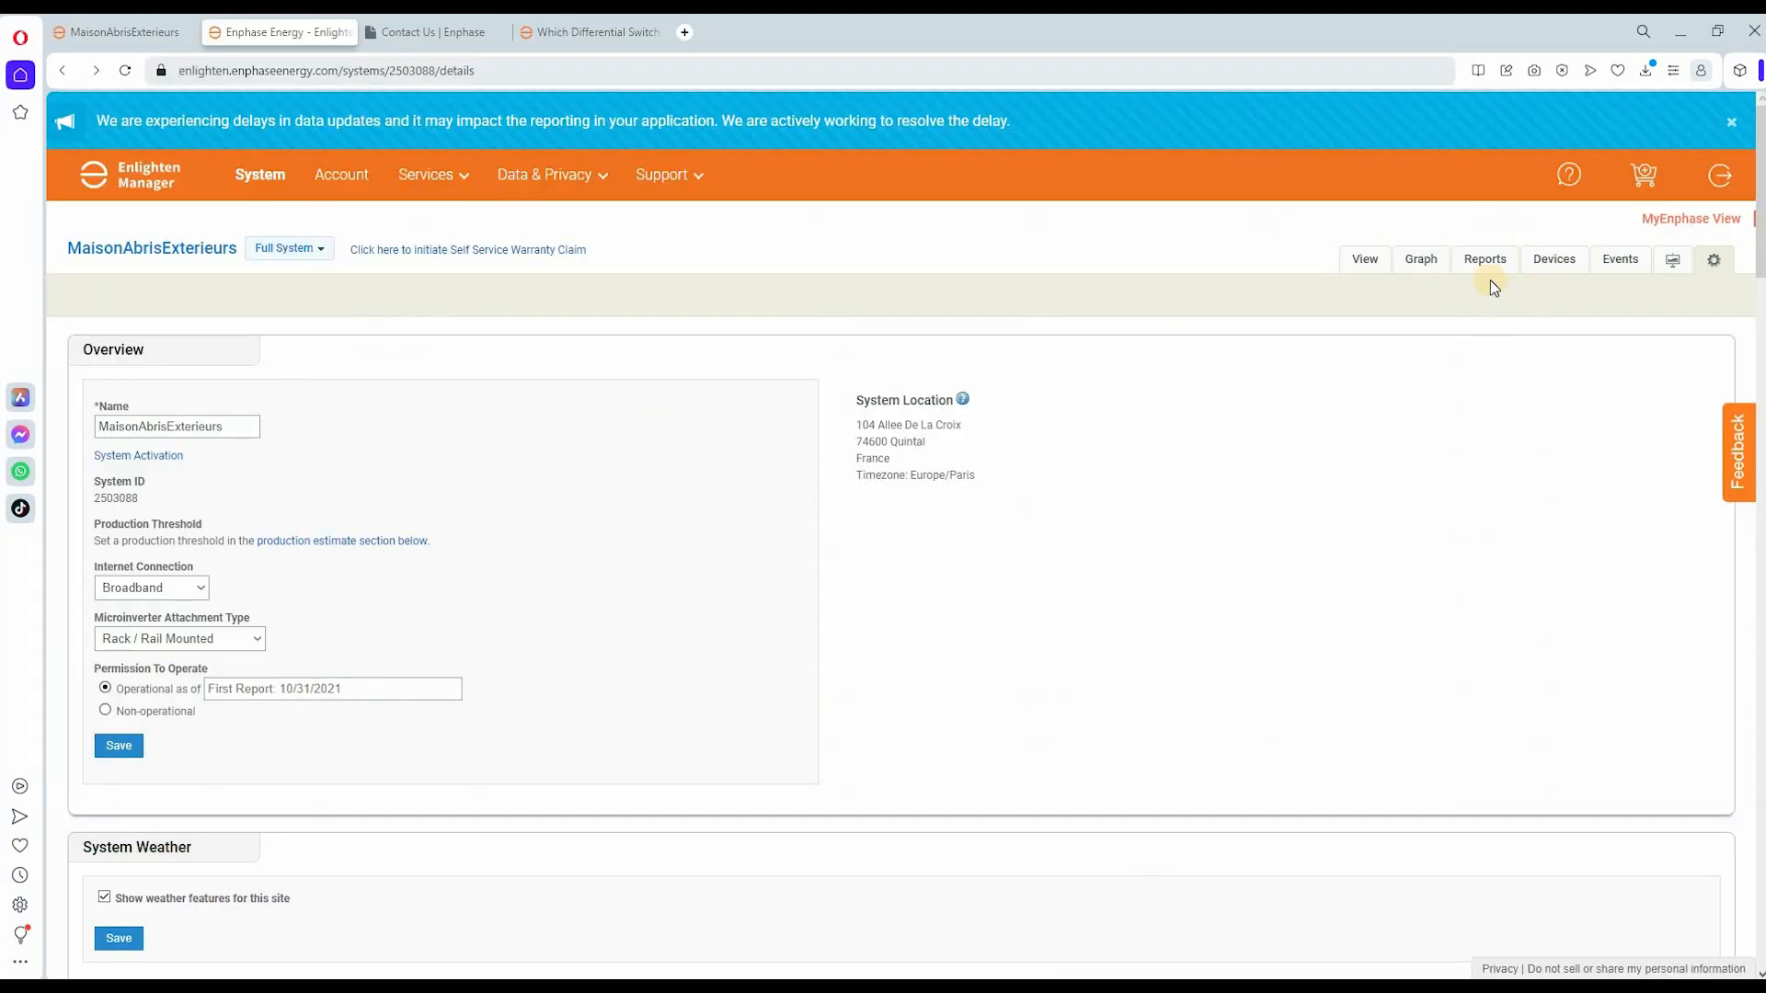
click(1551, 262)
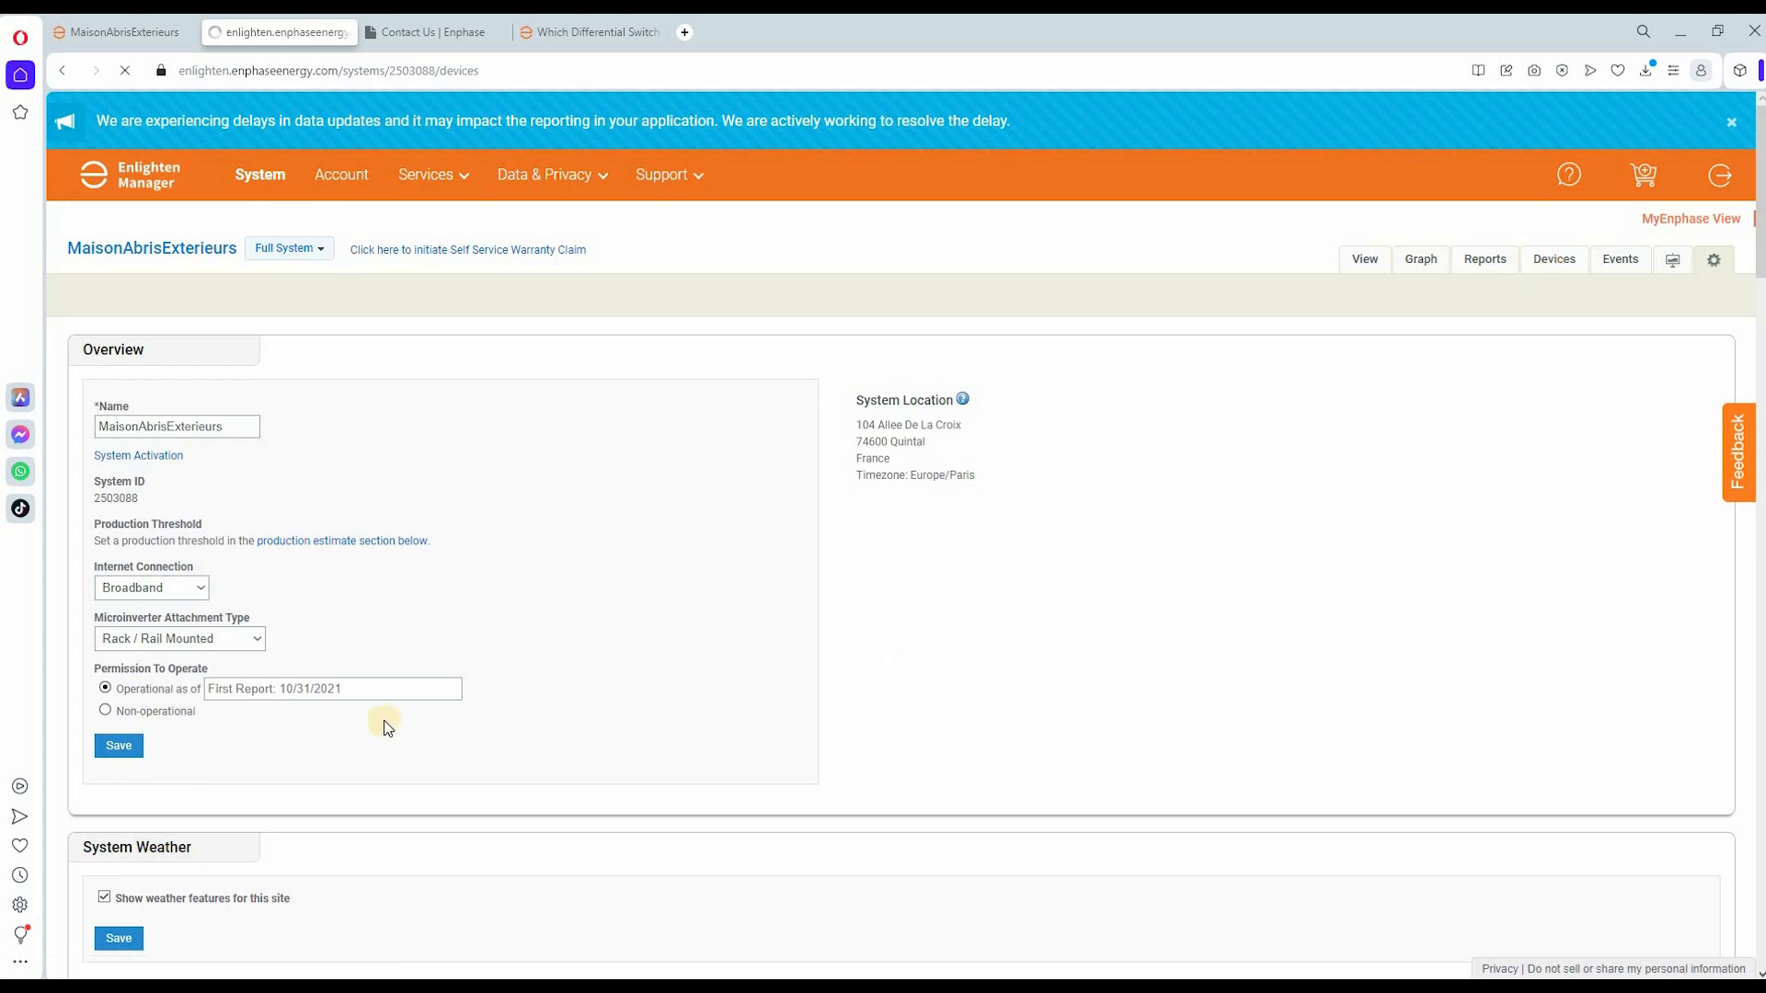
scroll(262, 798, down, 4)
scroll(262, 799, down, 2)
scroll(221, 827, down, 6)
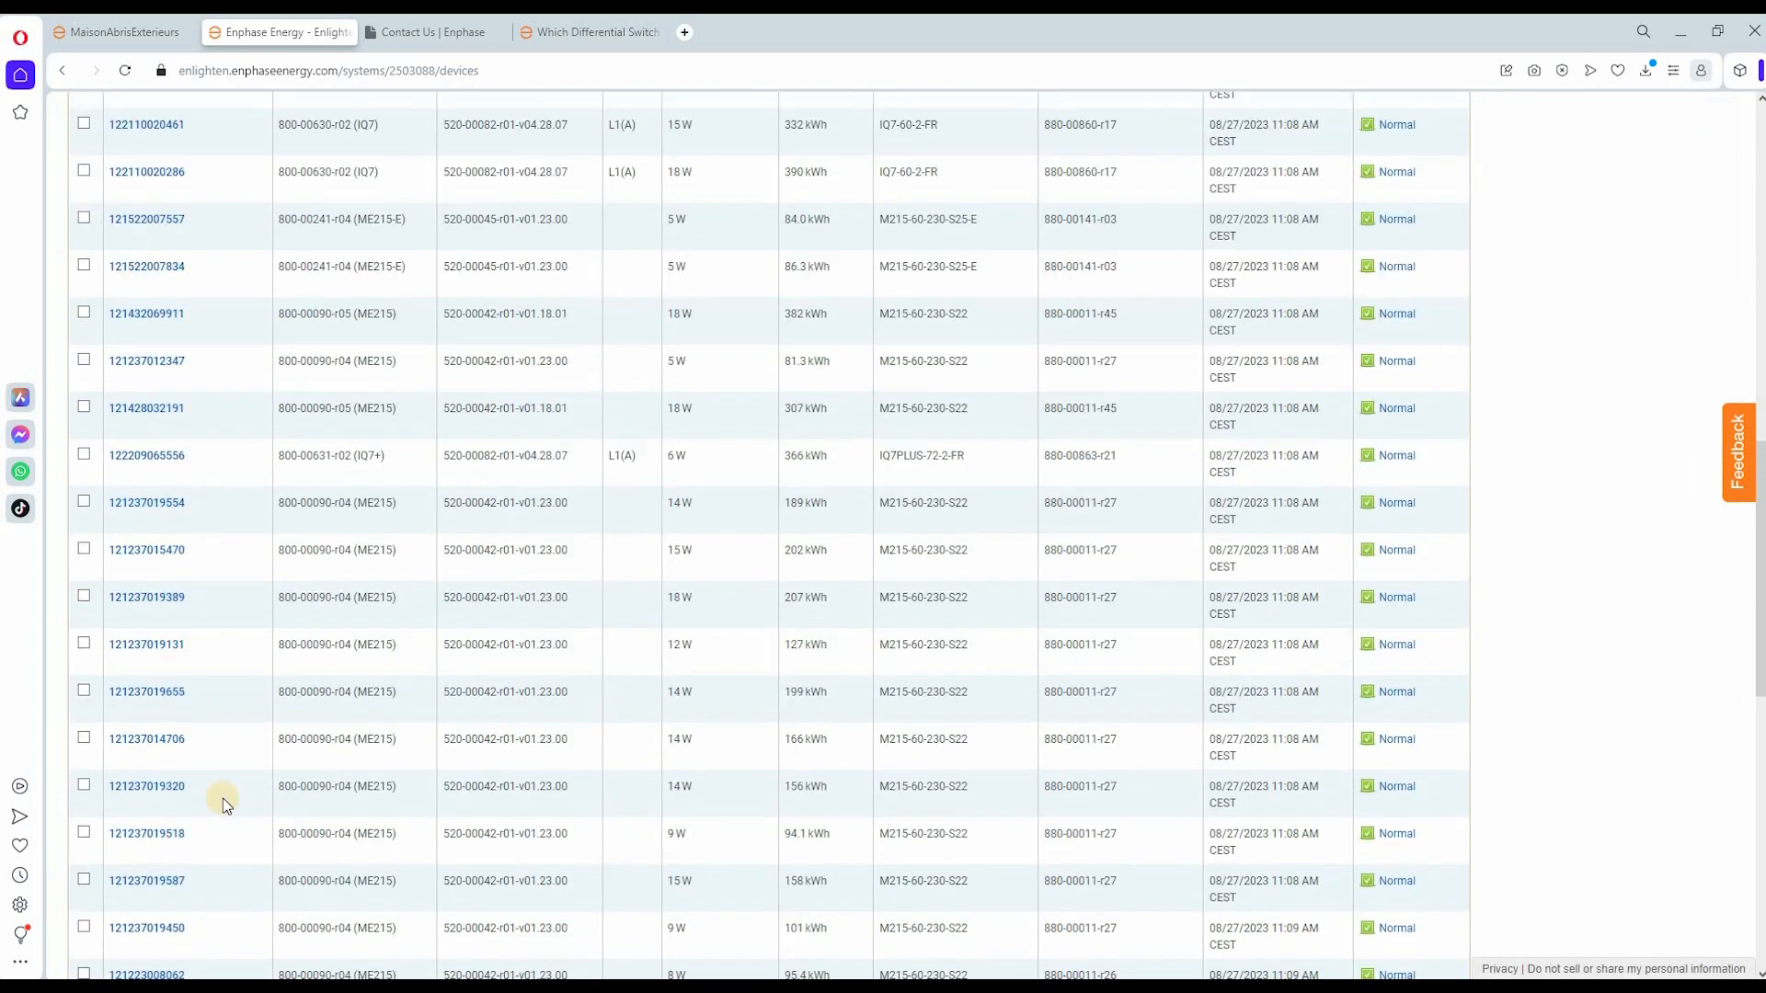
scroll(226, 803, down, 10)
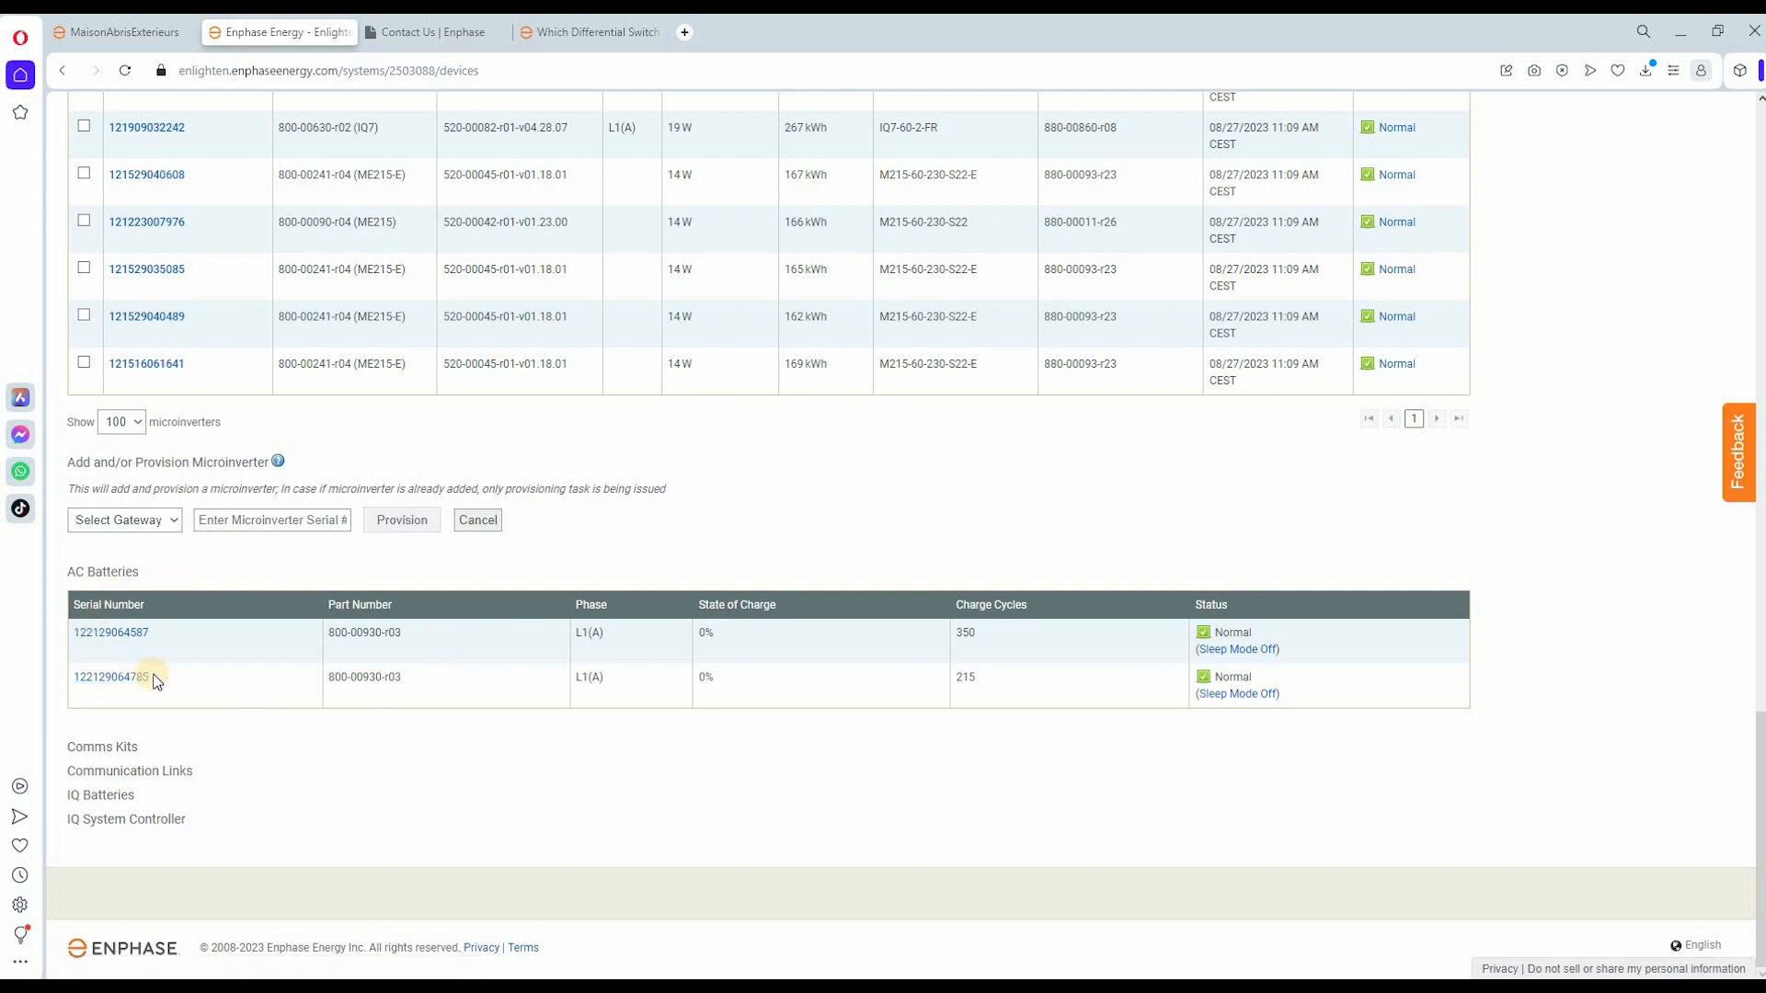
scroll(154, 680, up, 15)
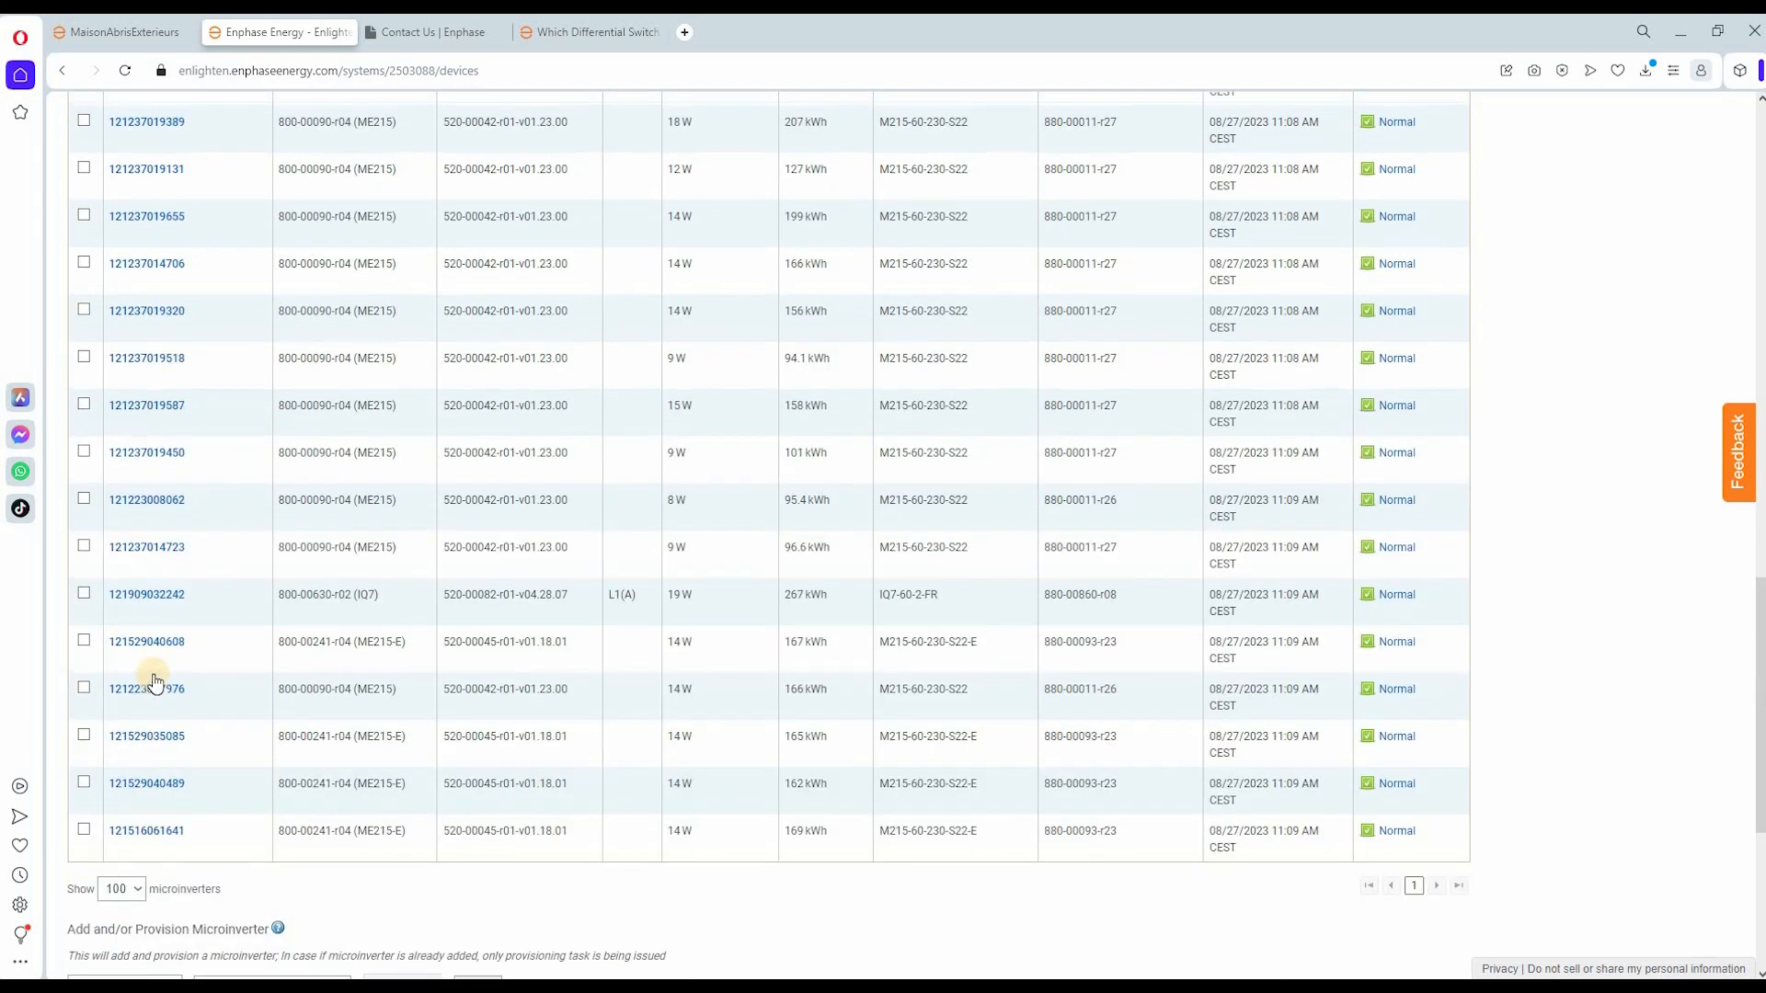
scroll(154, 280, up, 3)
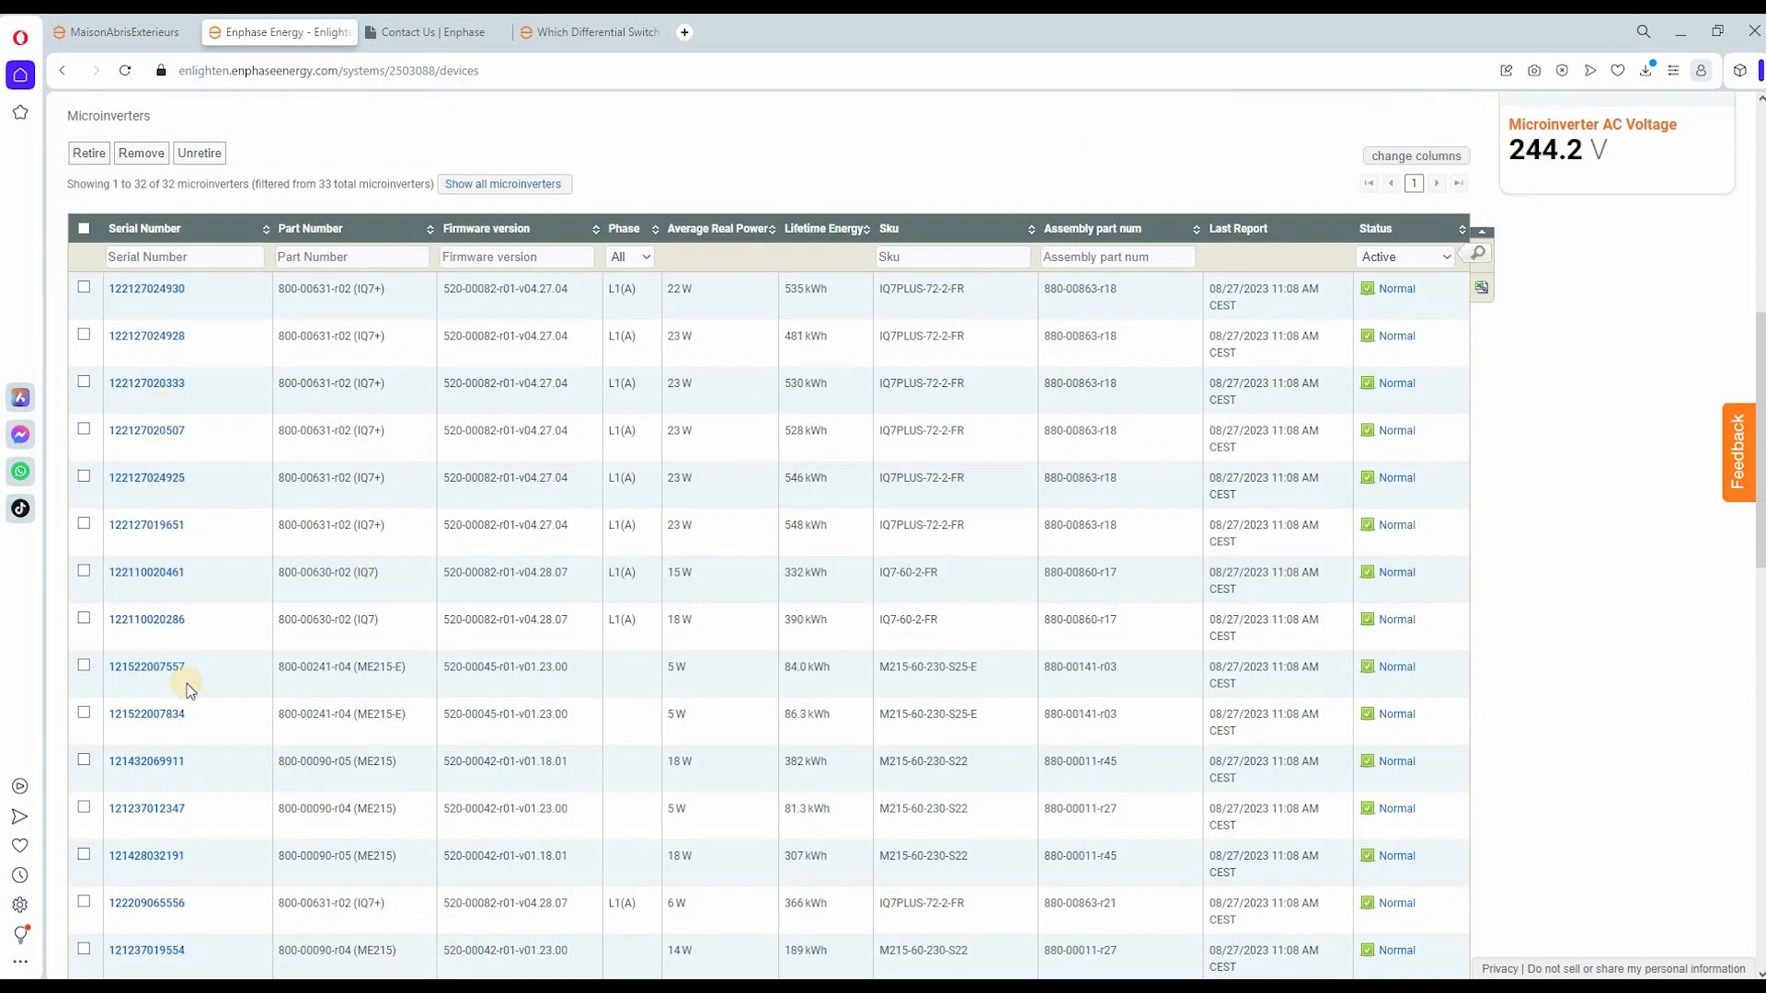
scroll(234, 421, down, 2)
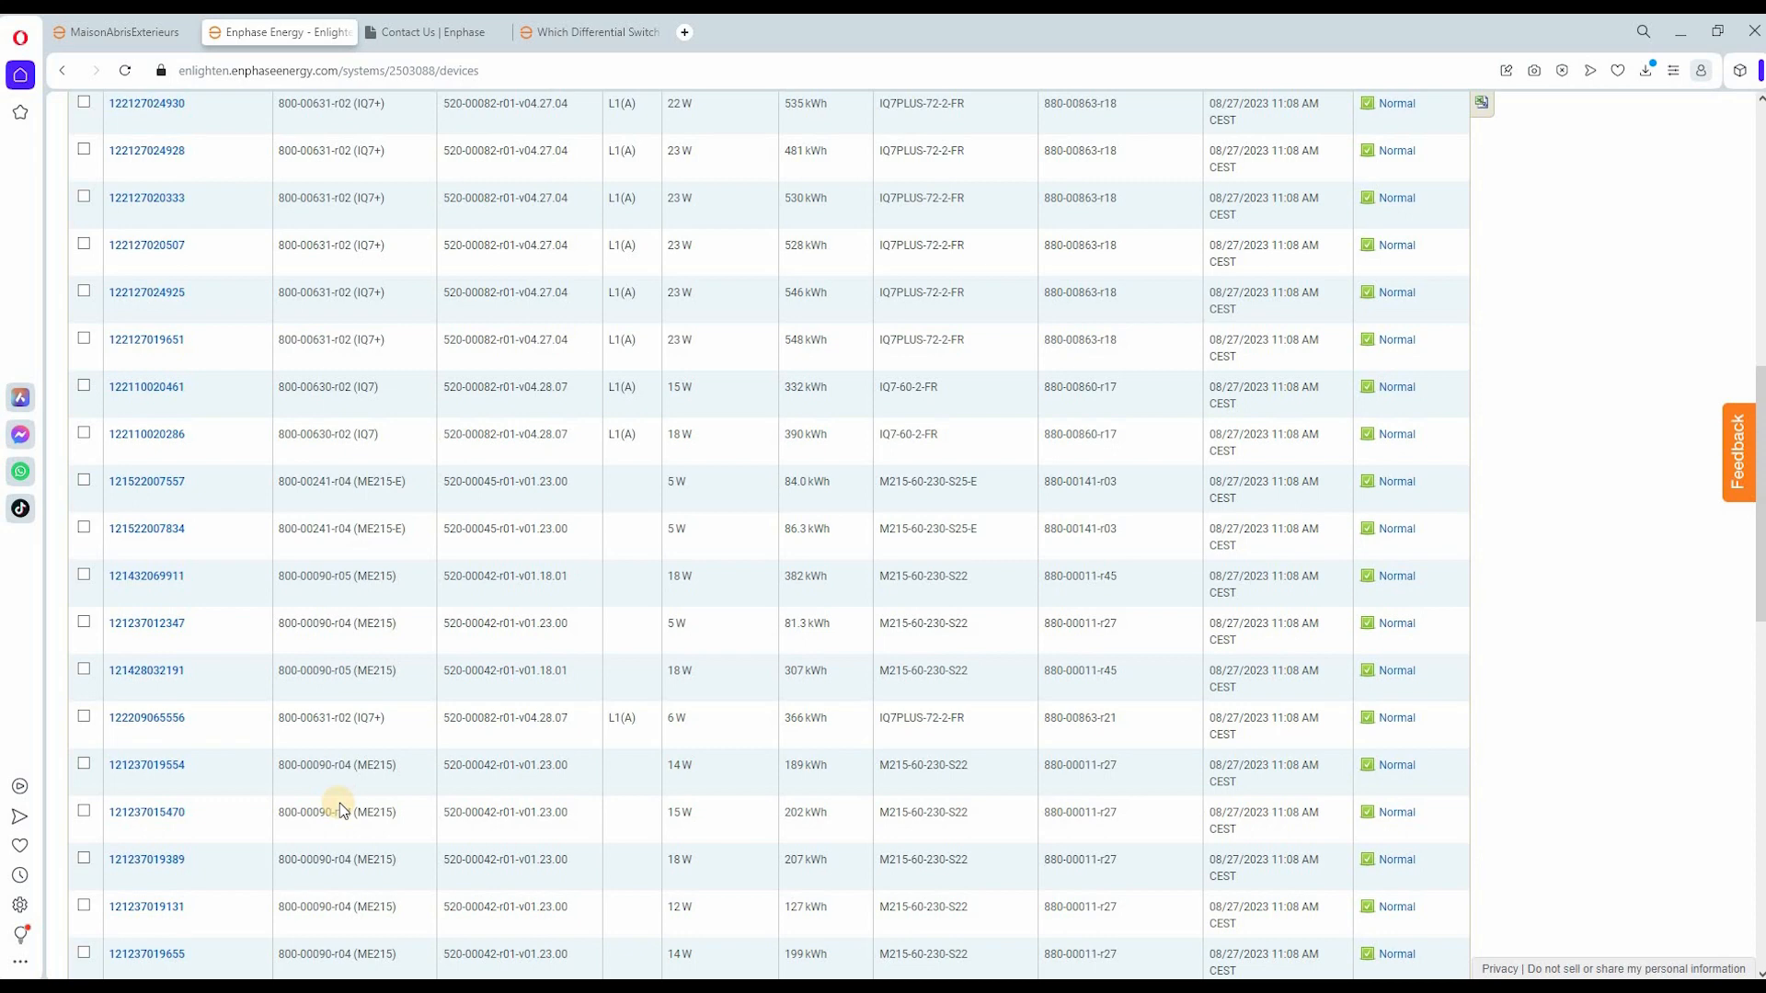
scroll(340, 803, up, 10)
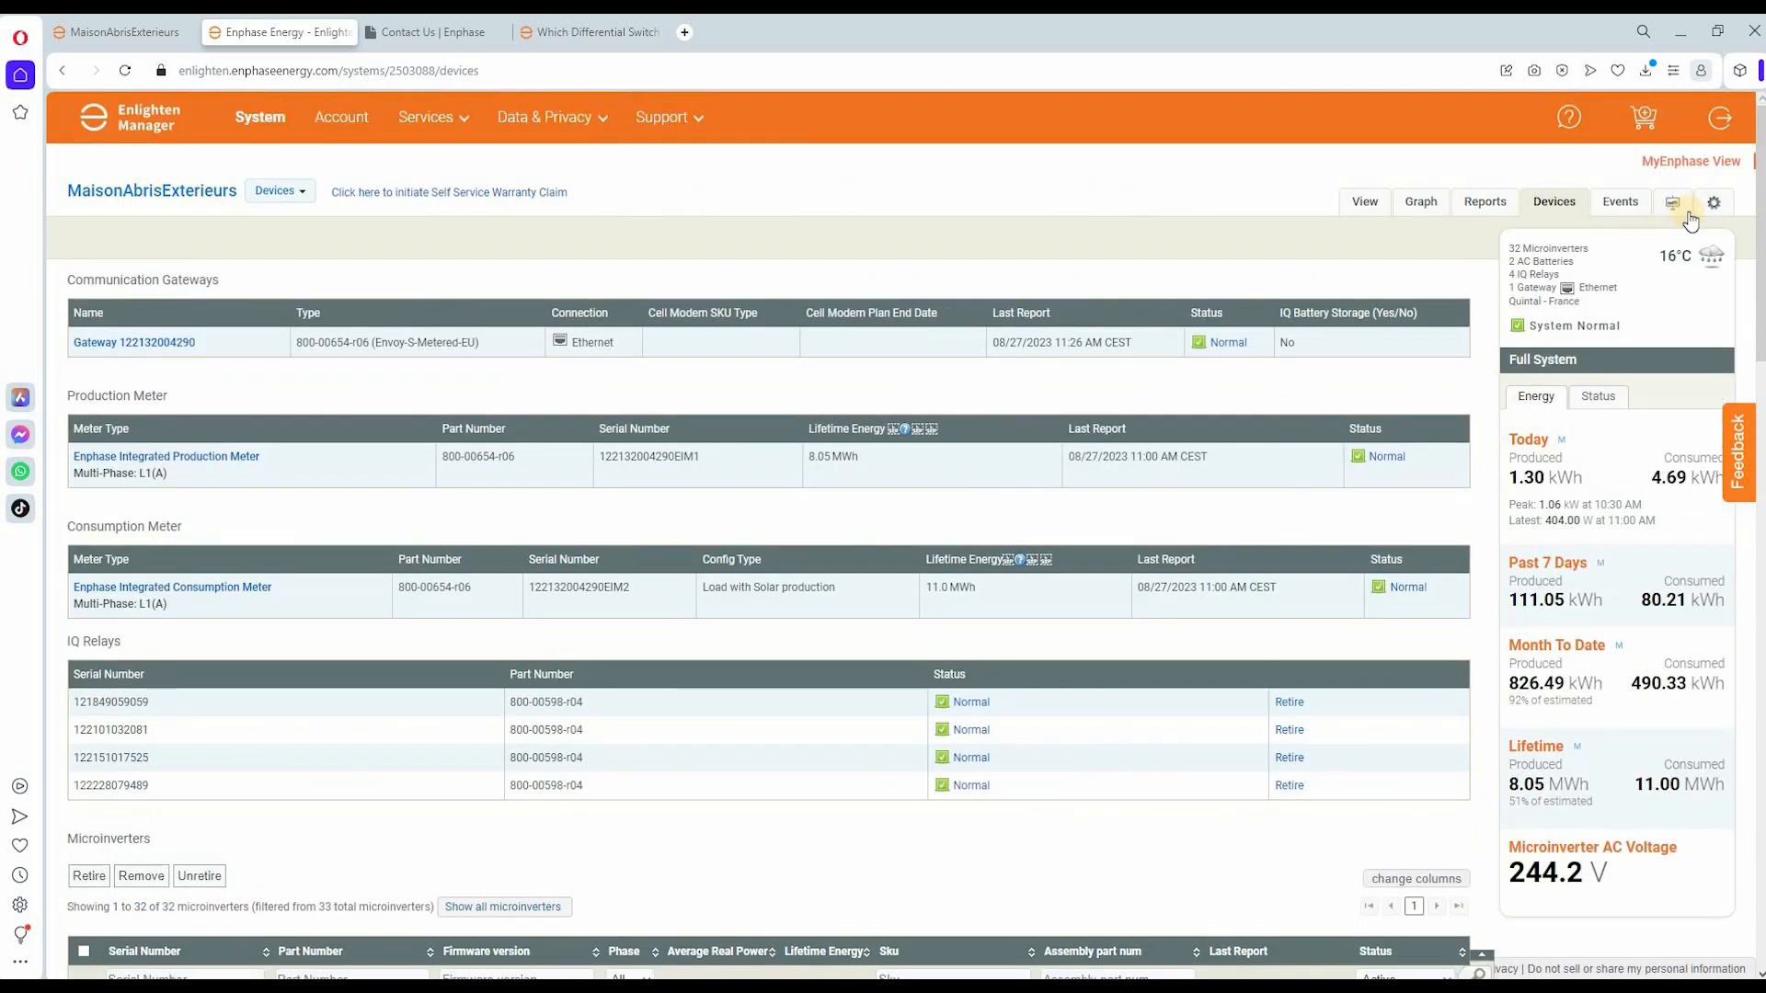
- From the system's settings and array details, open Array Builder to view the rooftop layout of the inverters
click(1713, 204)
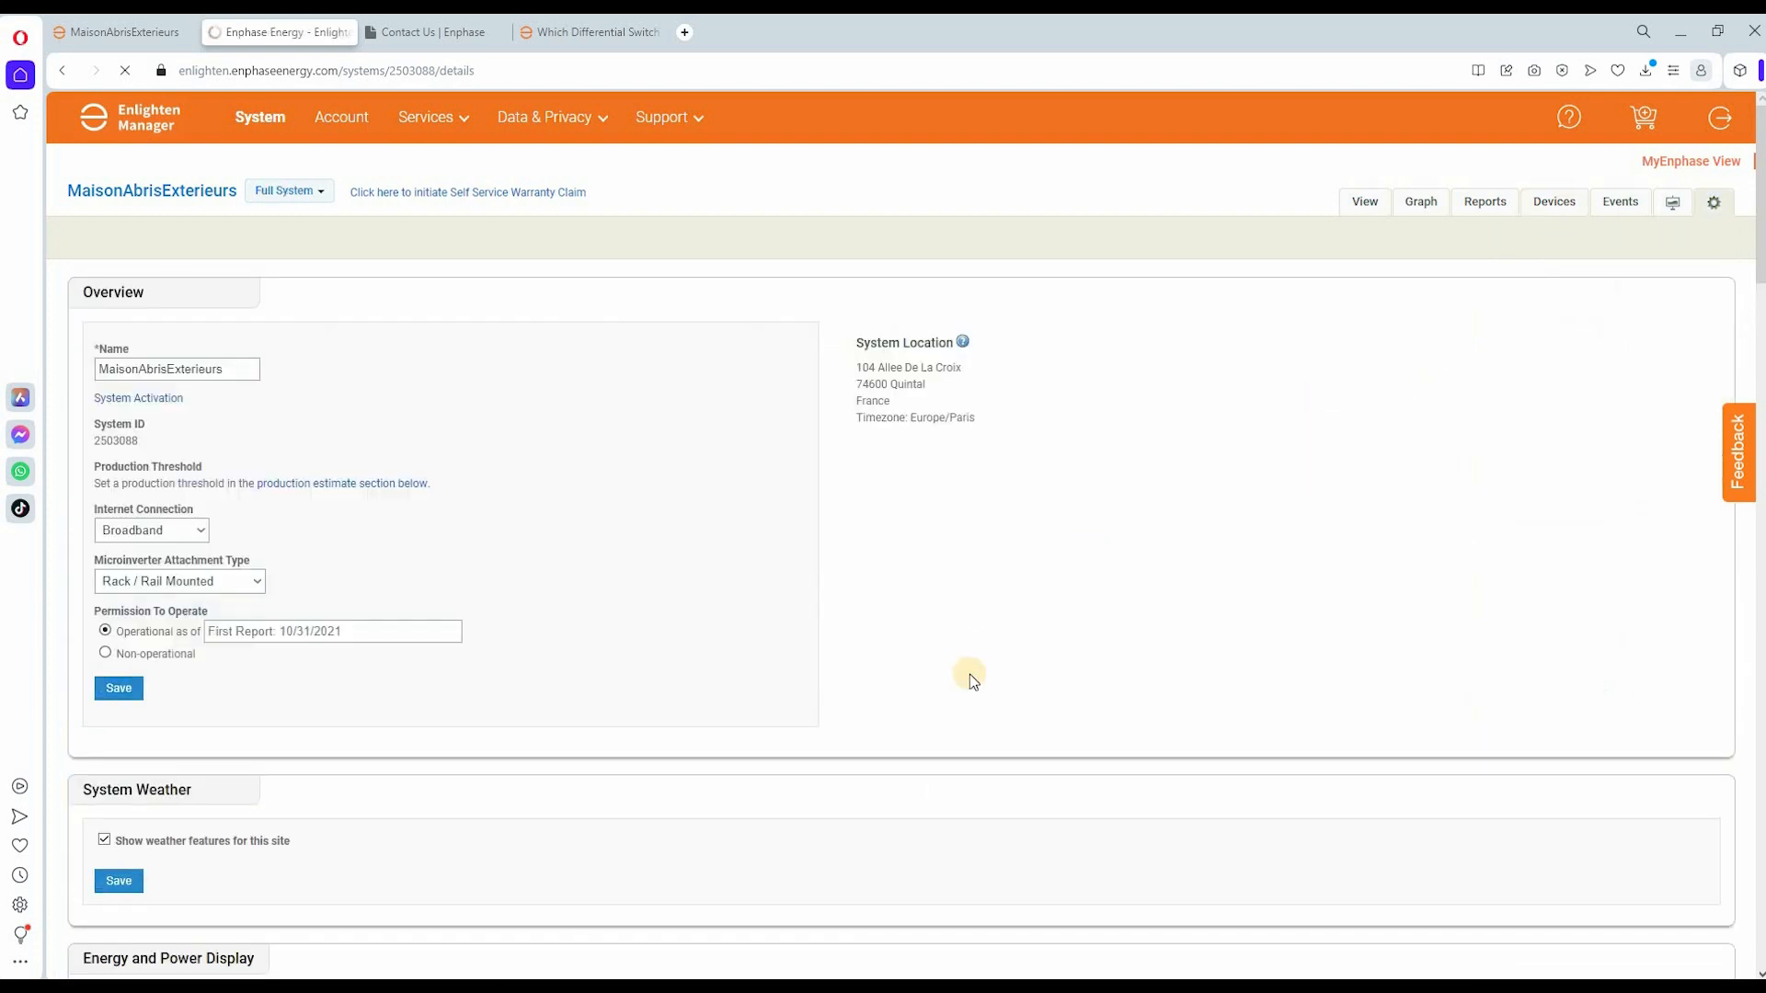
scroll(972, 680, down, 5)
scroll(972, 680, down, 5)
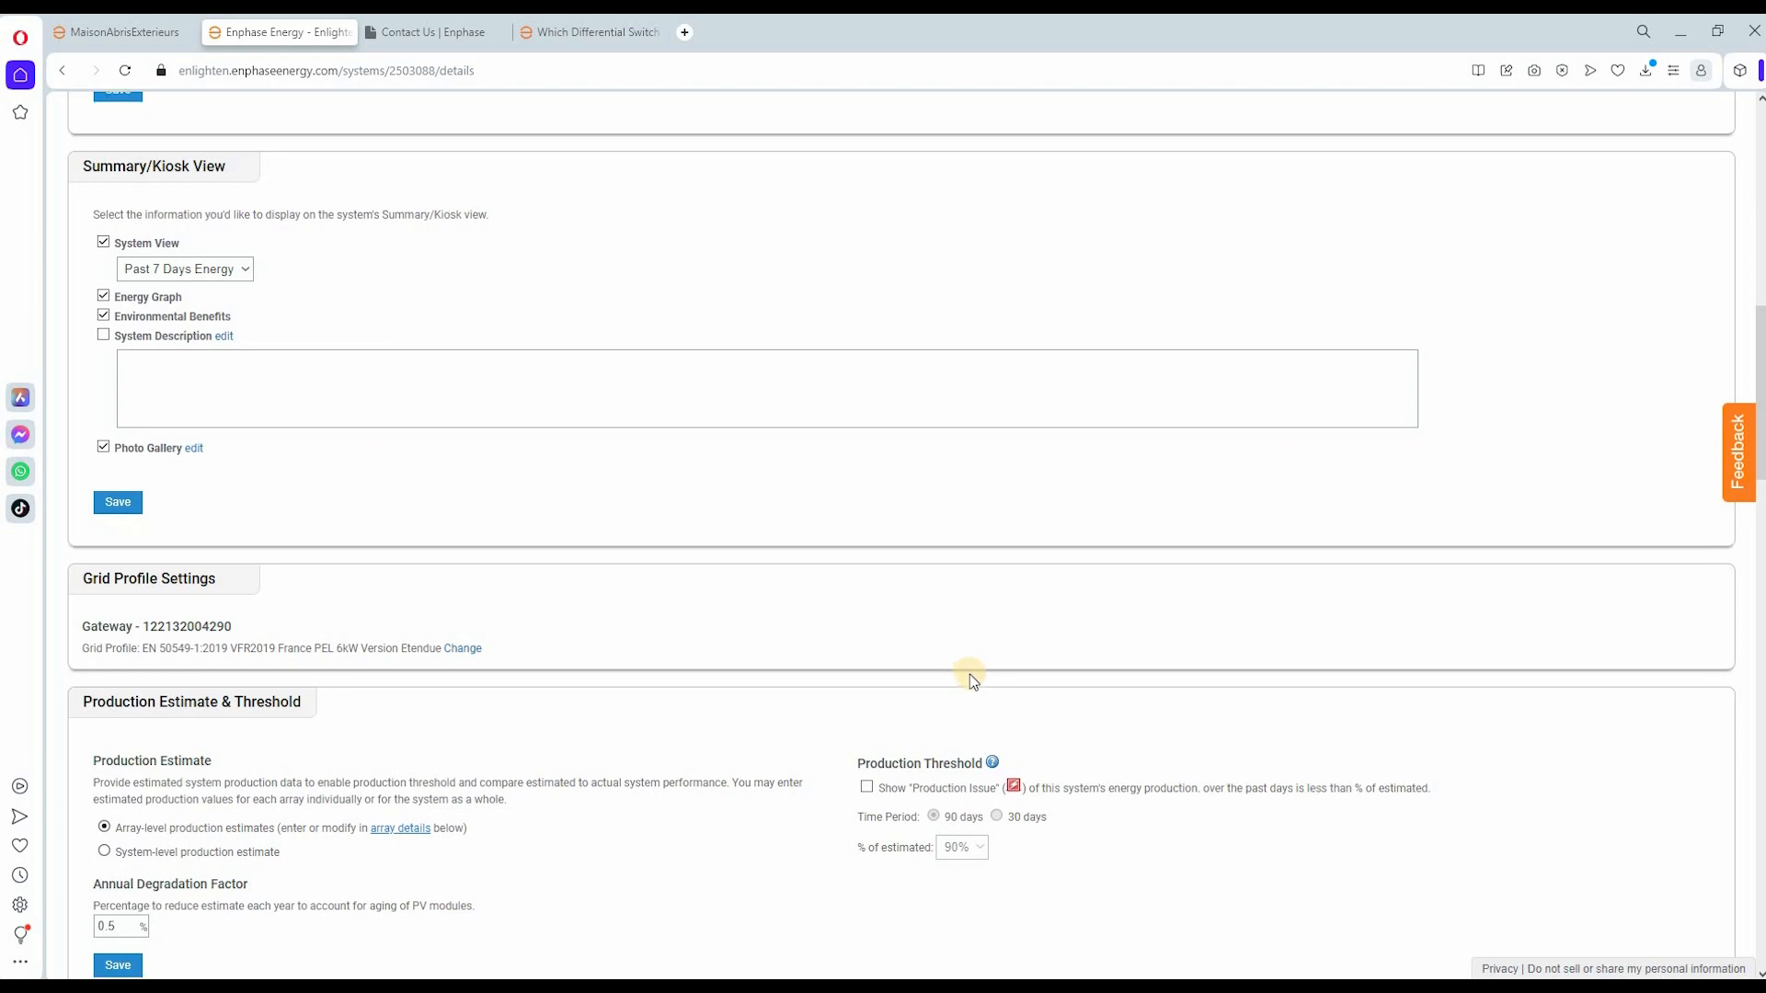
scroll(969, 675, down, 5)
scroll(134, 575, down, 2)
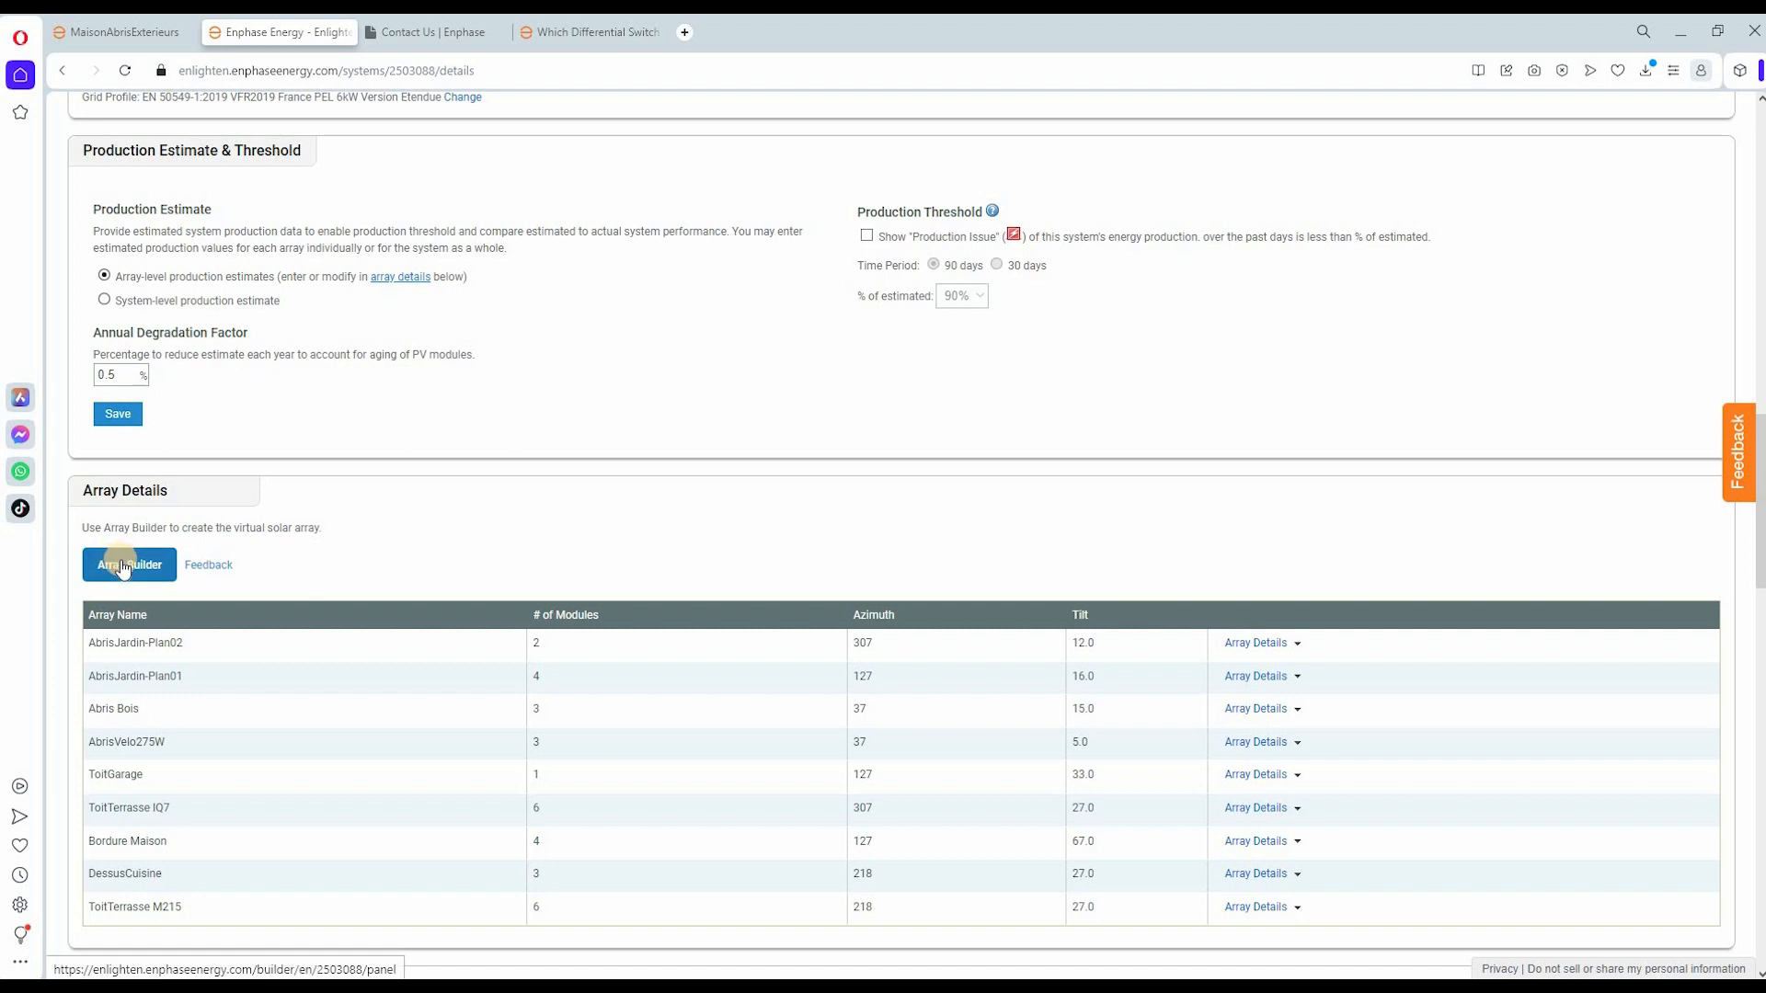
click(123, 565)
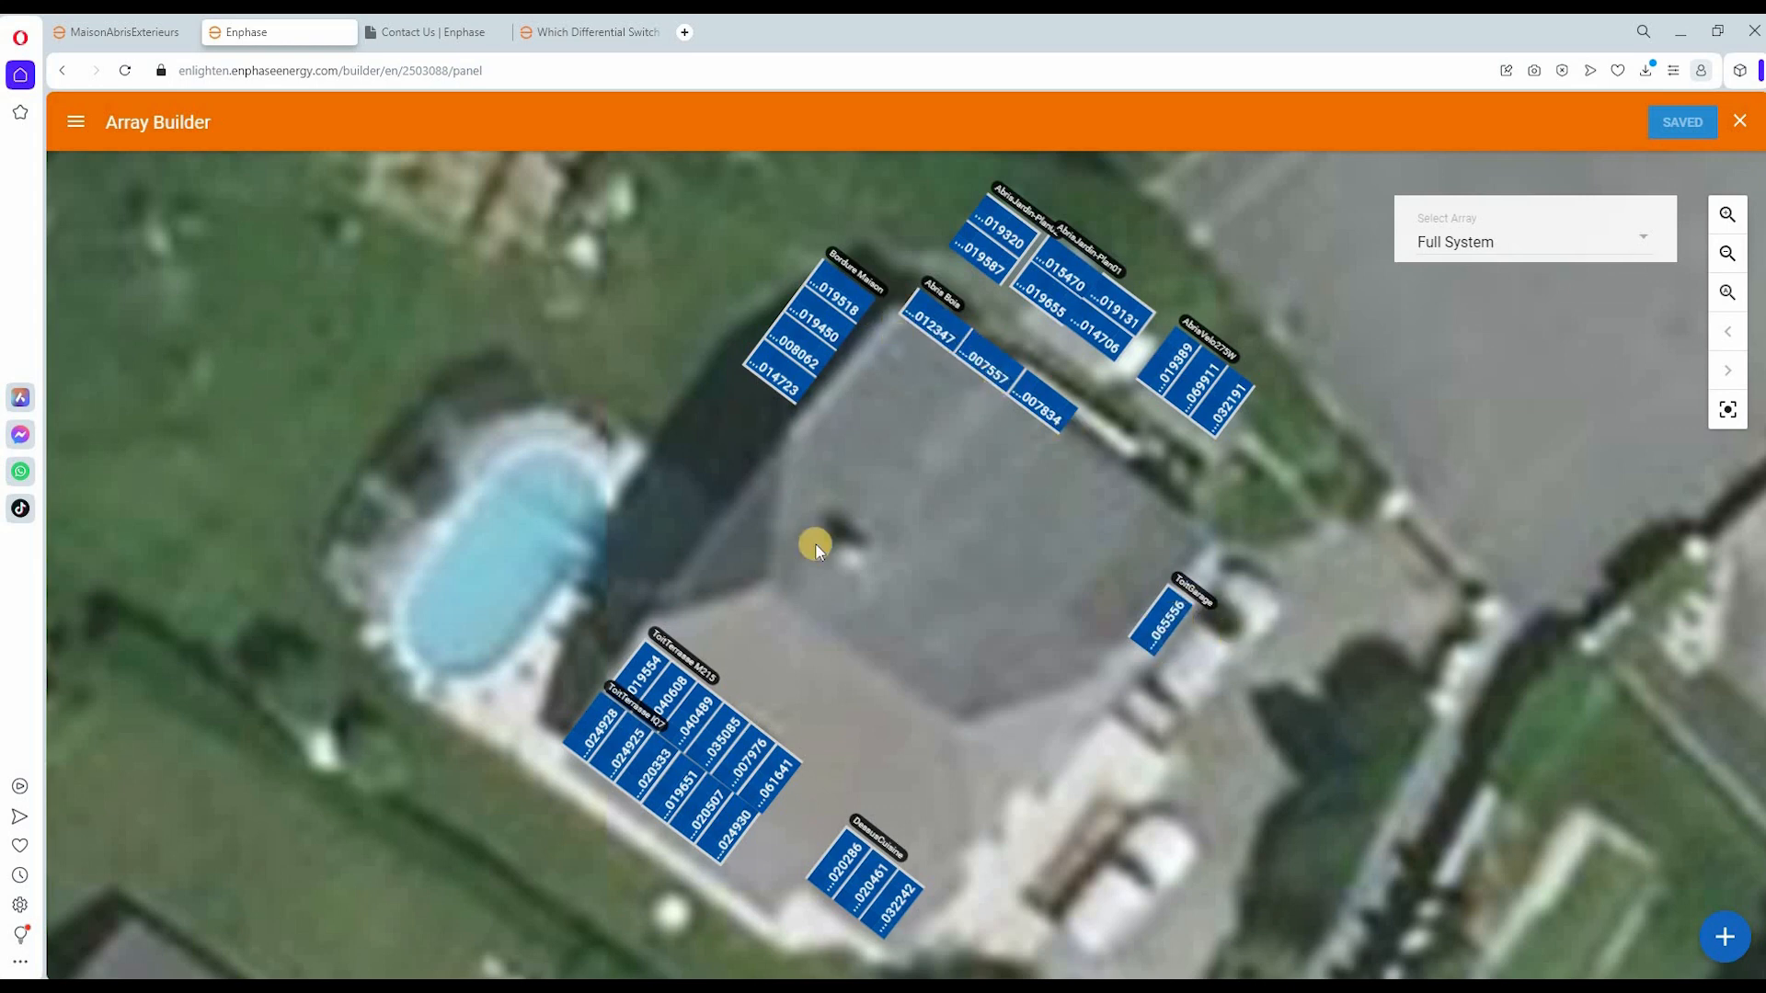
- Place the Home Assistant window over Array Builder and show the list of entities
mouse_move(601, 977)
click(1030, 933)
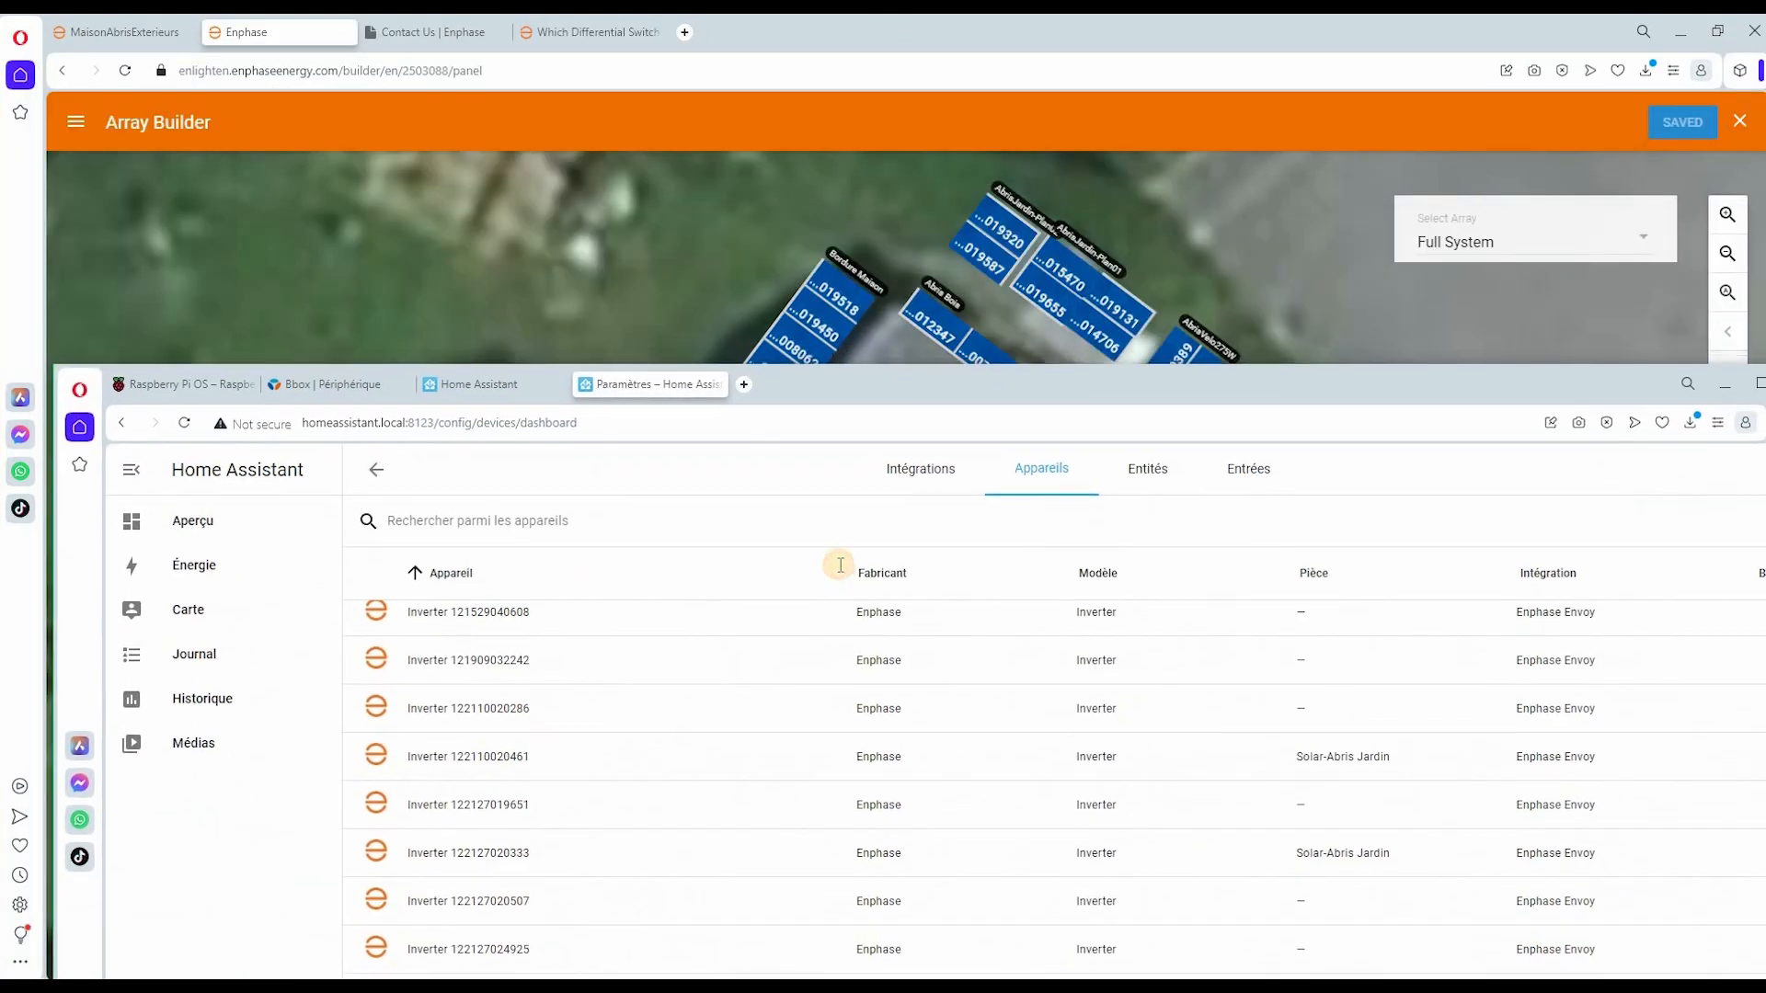
click(1137, 500)
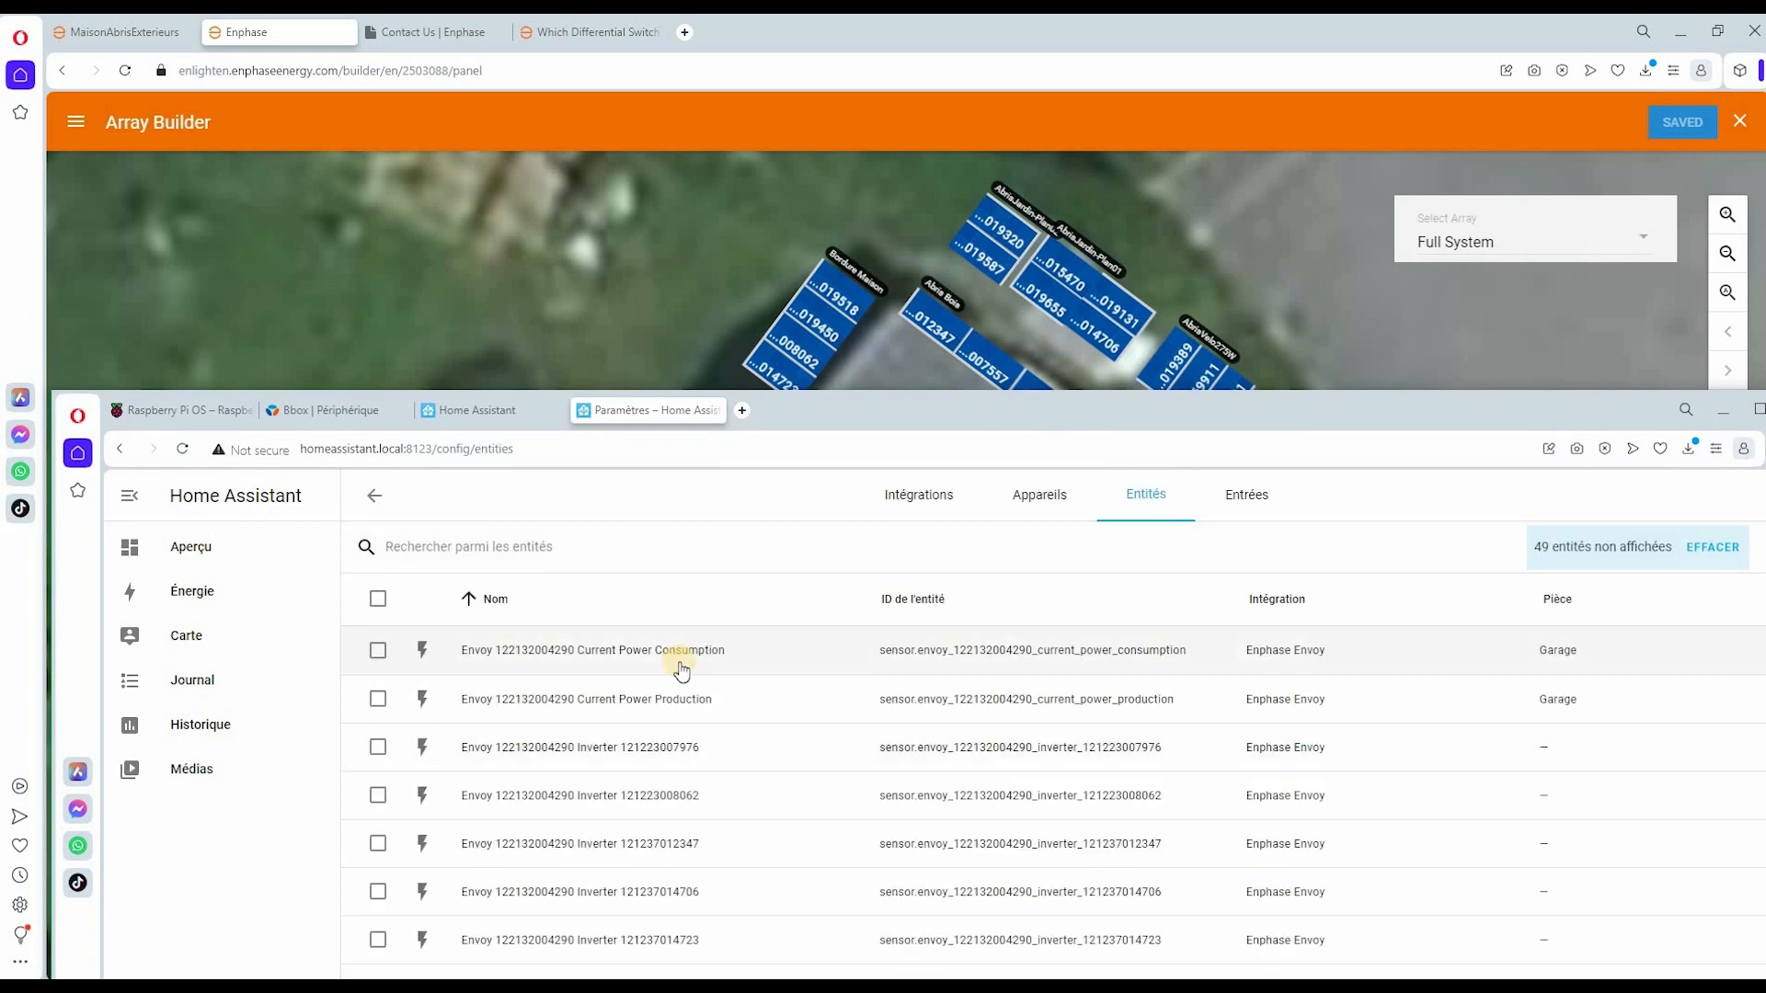
scroll(681, 672, down, 2)
scroll(682, 671, up, 2)
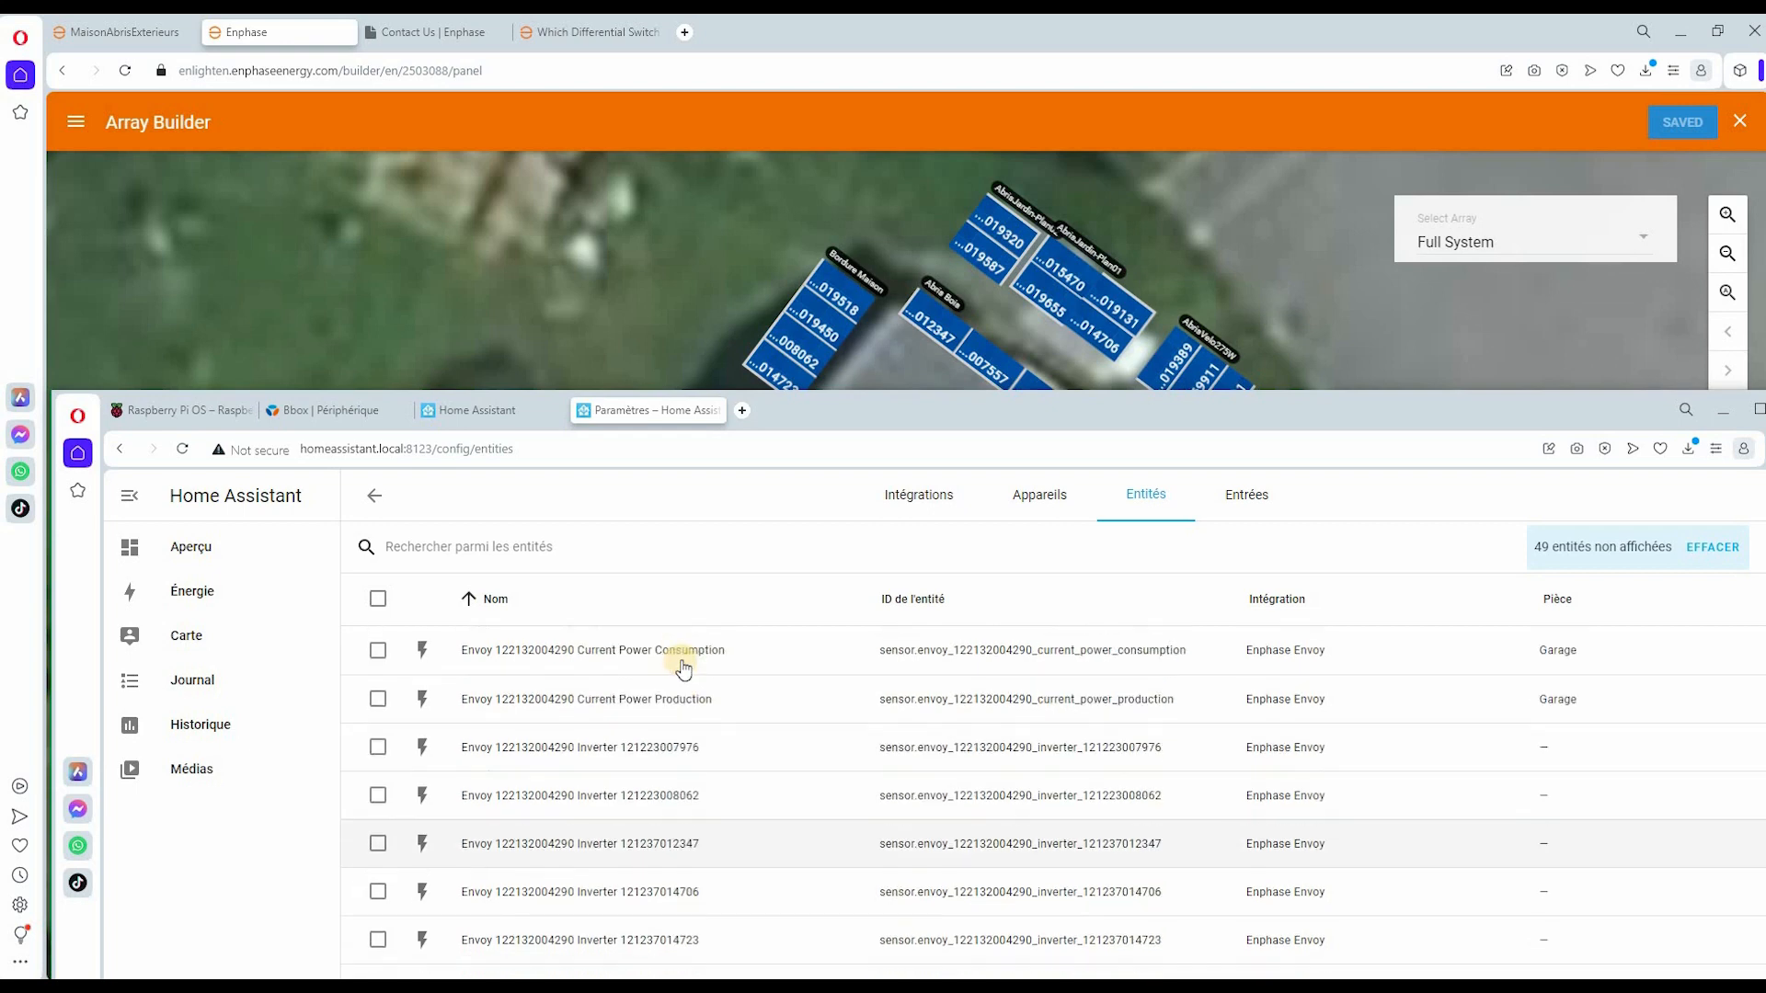
- Begin the Current Power Consumption entity's name with "Envoy-" and reposition the Home Assistant window so the whole settings dialog fits
click(513, 653)
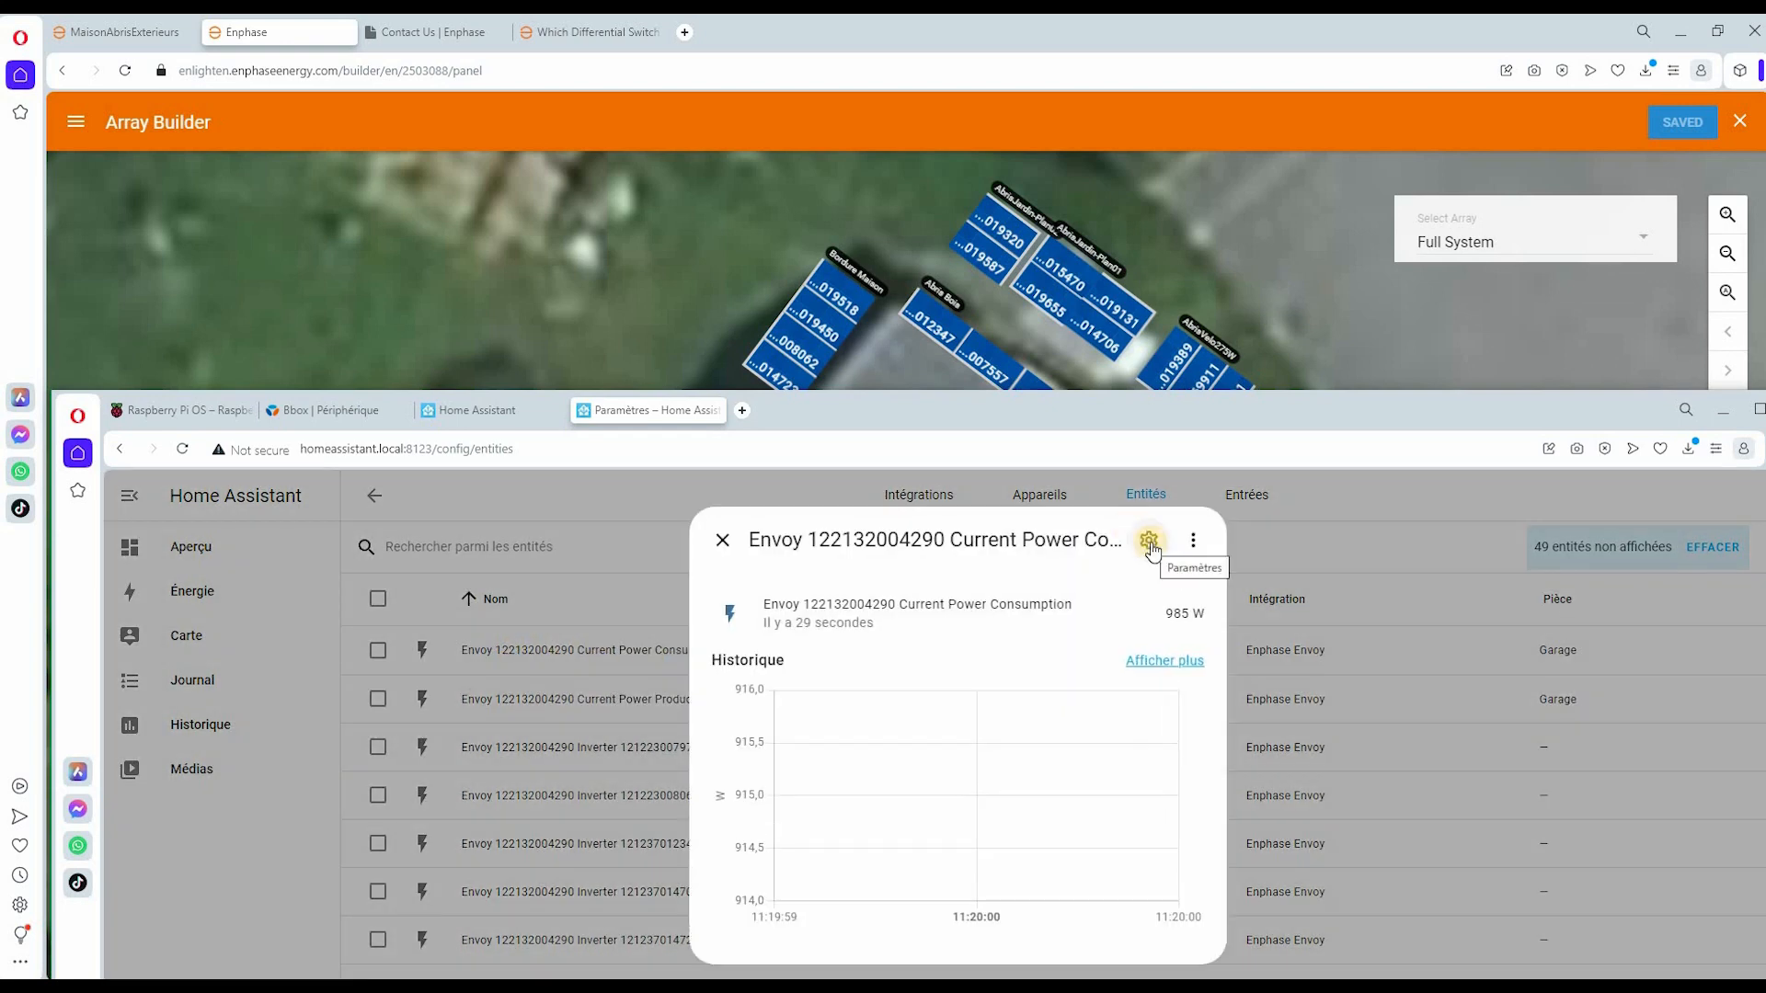
click(1149, 542)
click(787, 610)
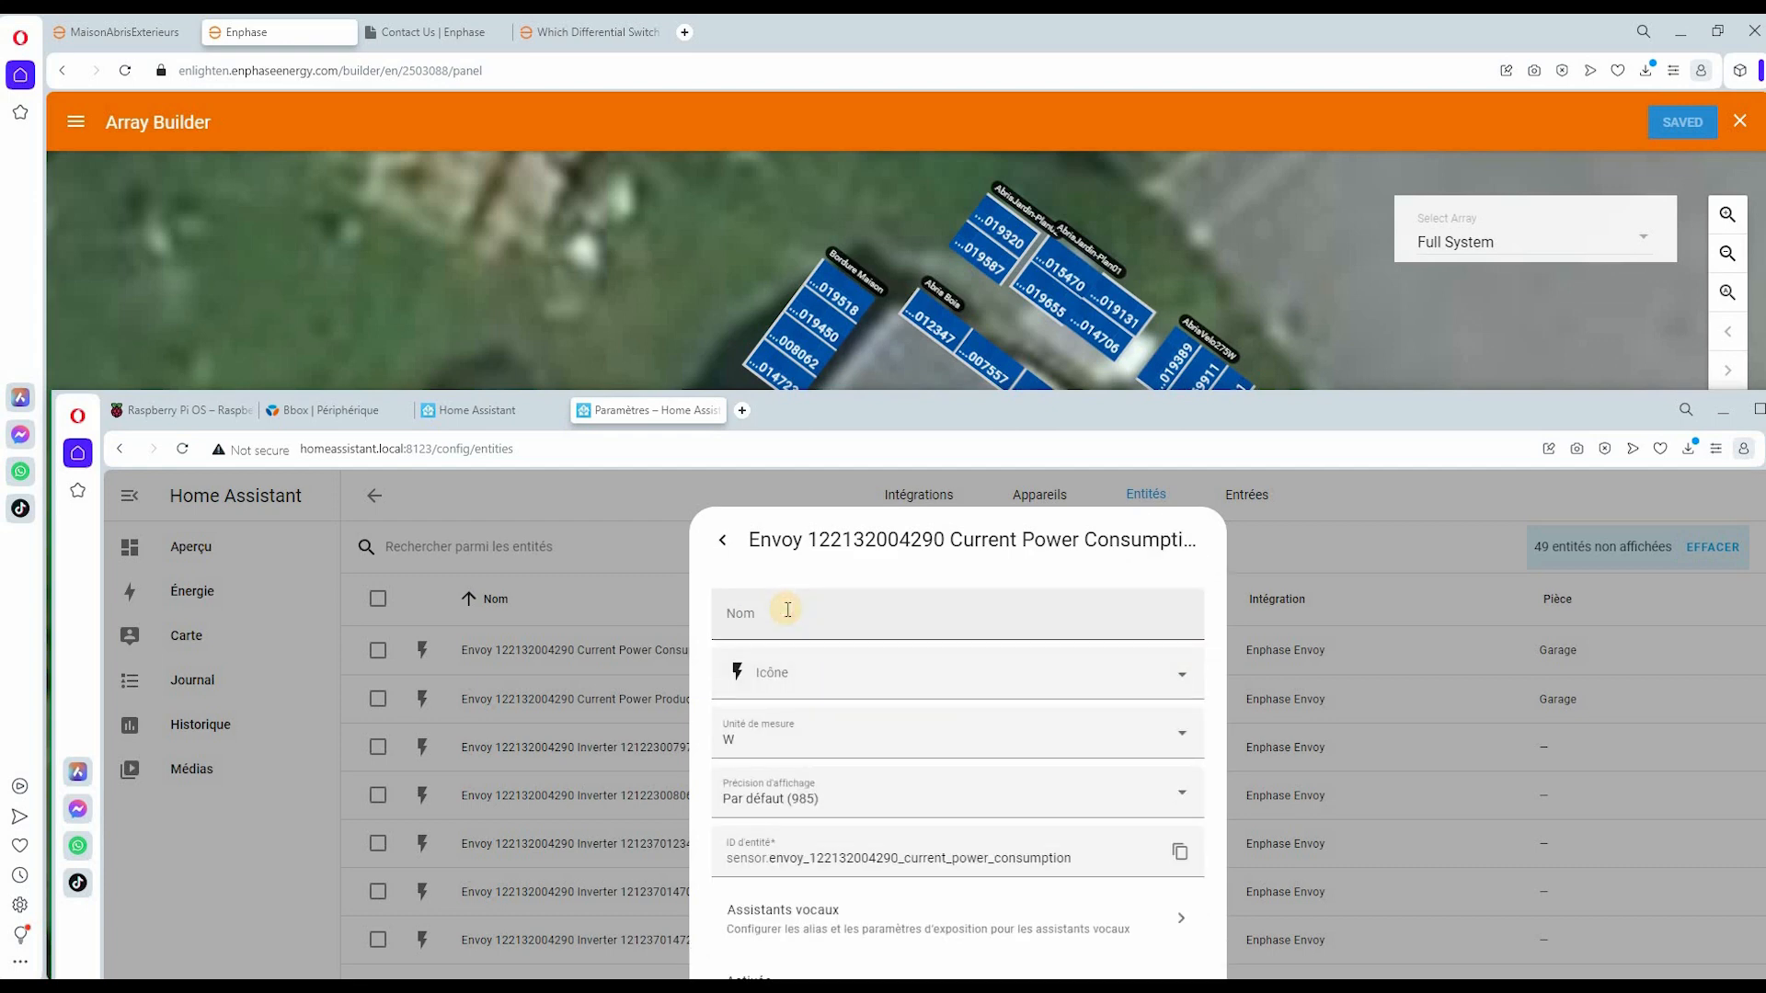
text(Envoy-)
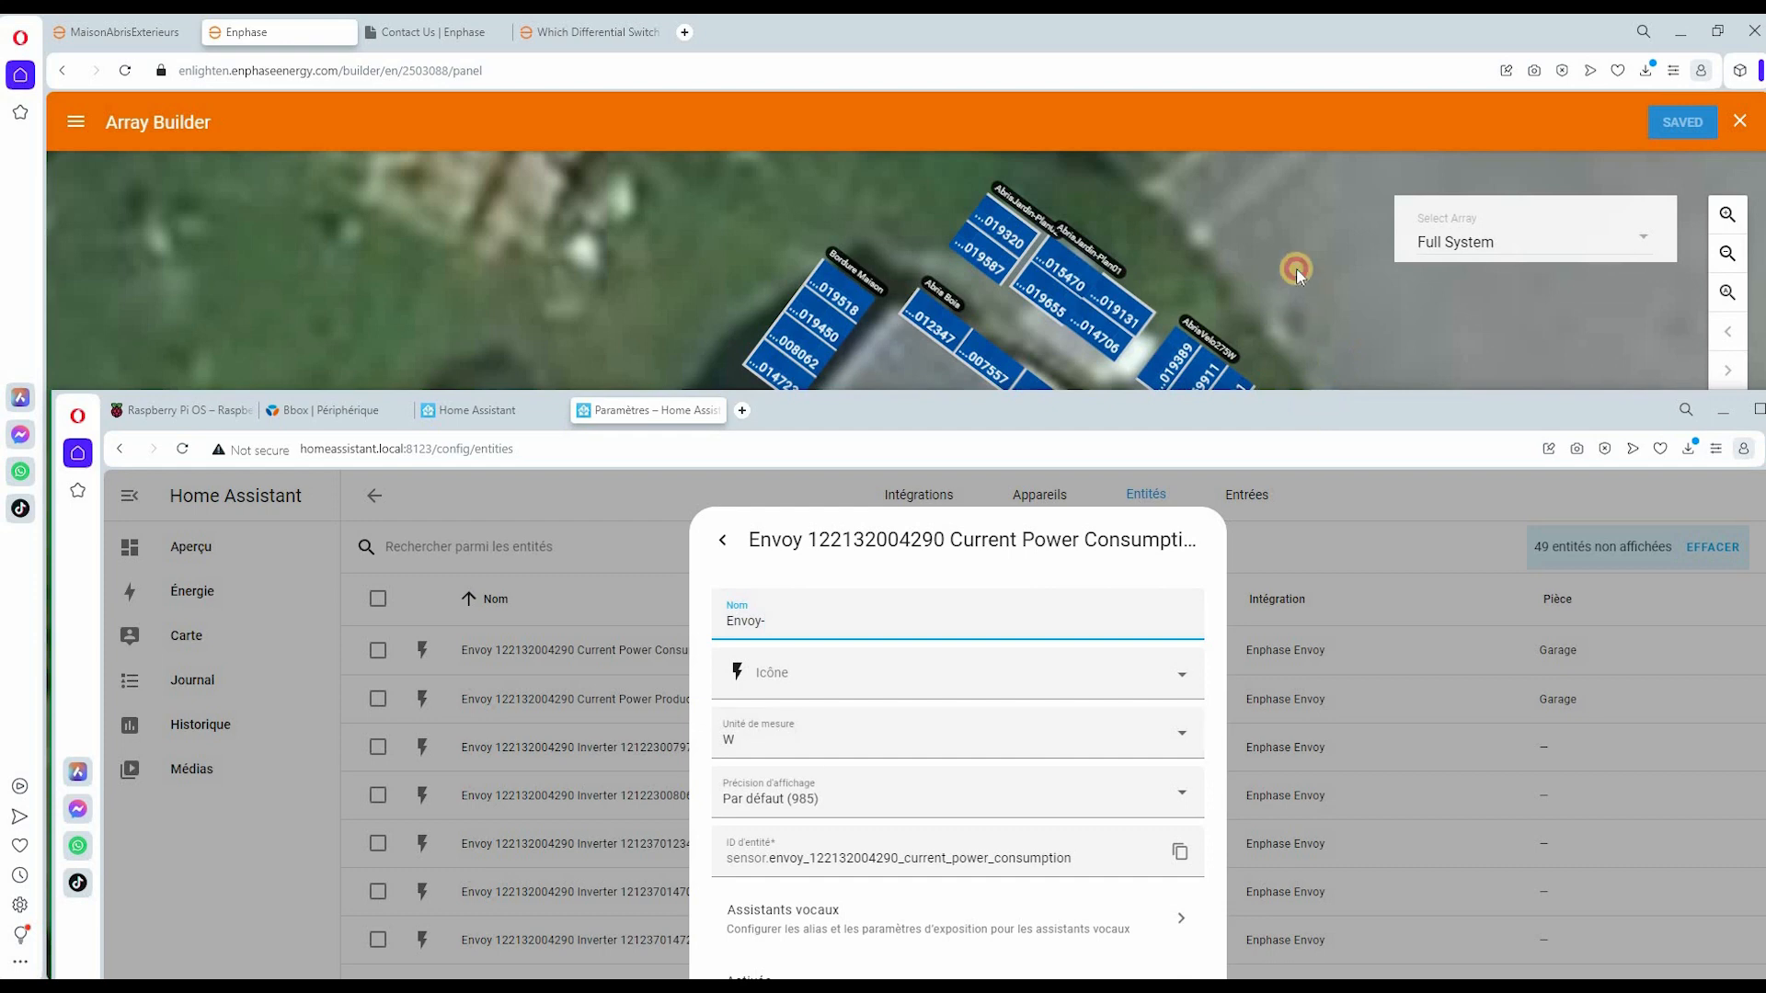
drag(1234, 463, 1219, 234)
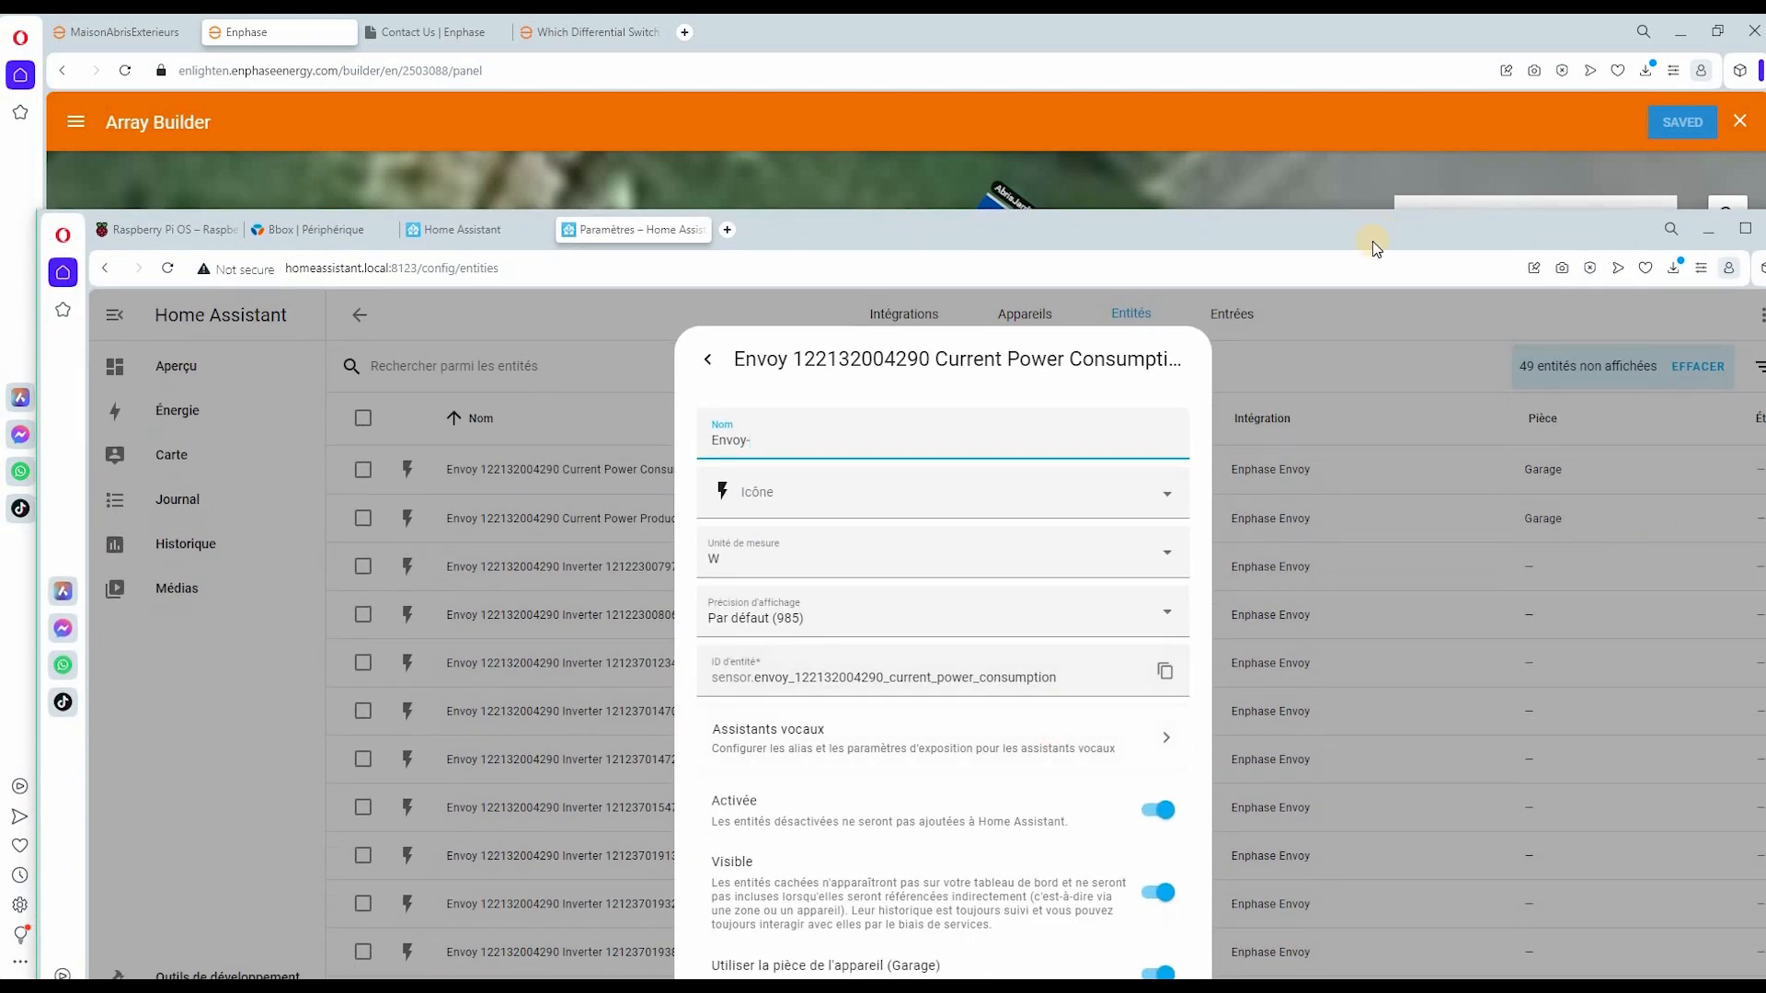
drag(1392, 86, 1354, 185)
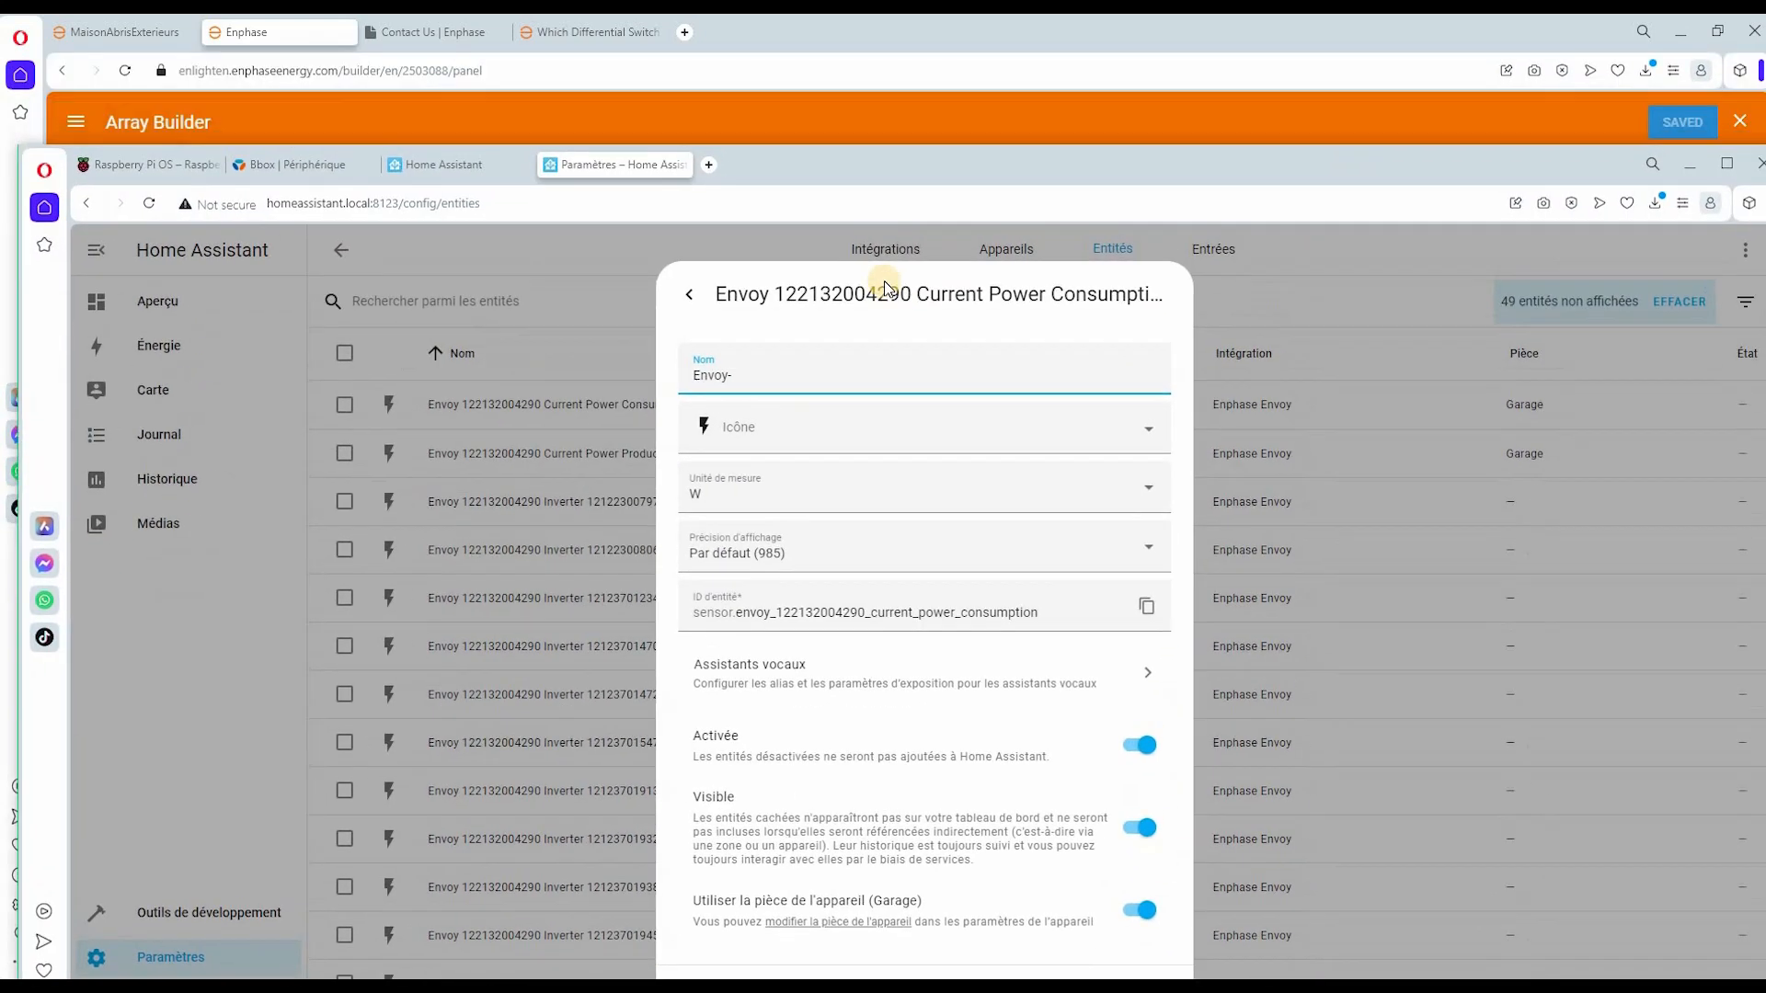
double_click(902, 307)
key(ctrl+c)
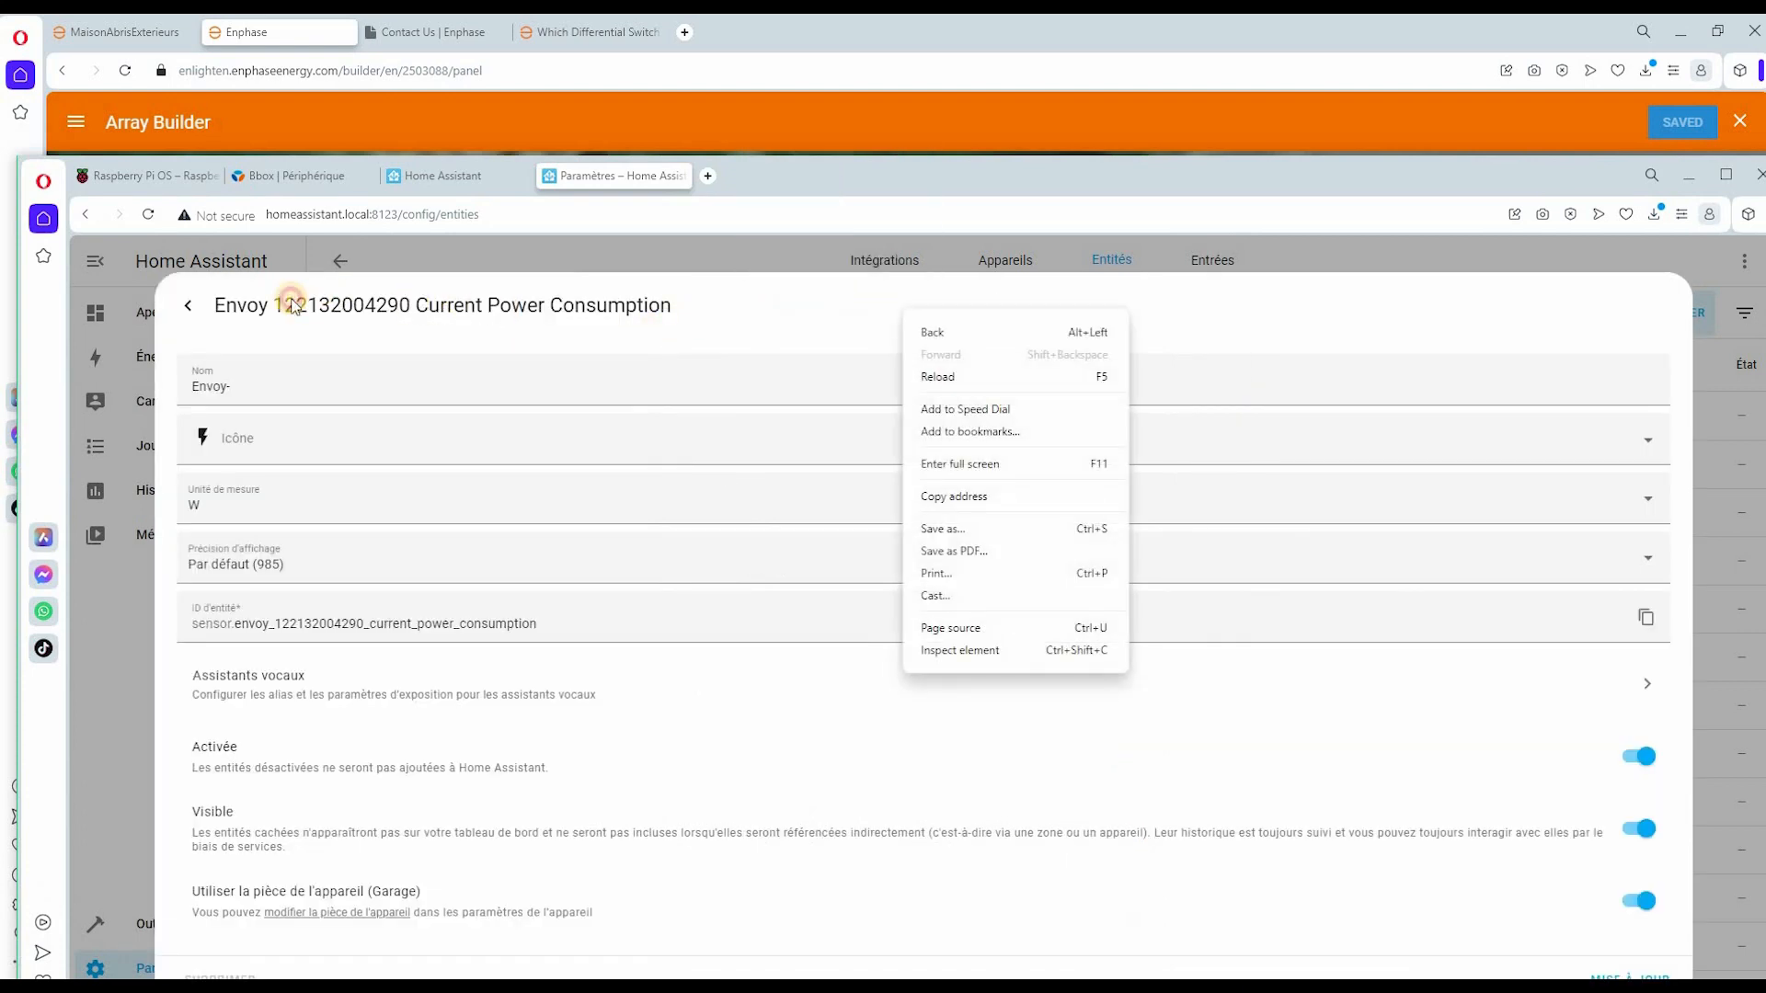
click(368, 389)
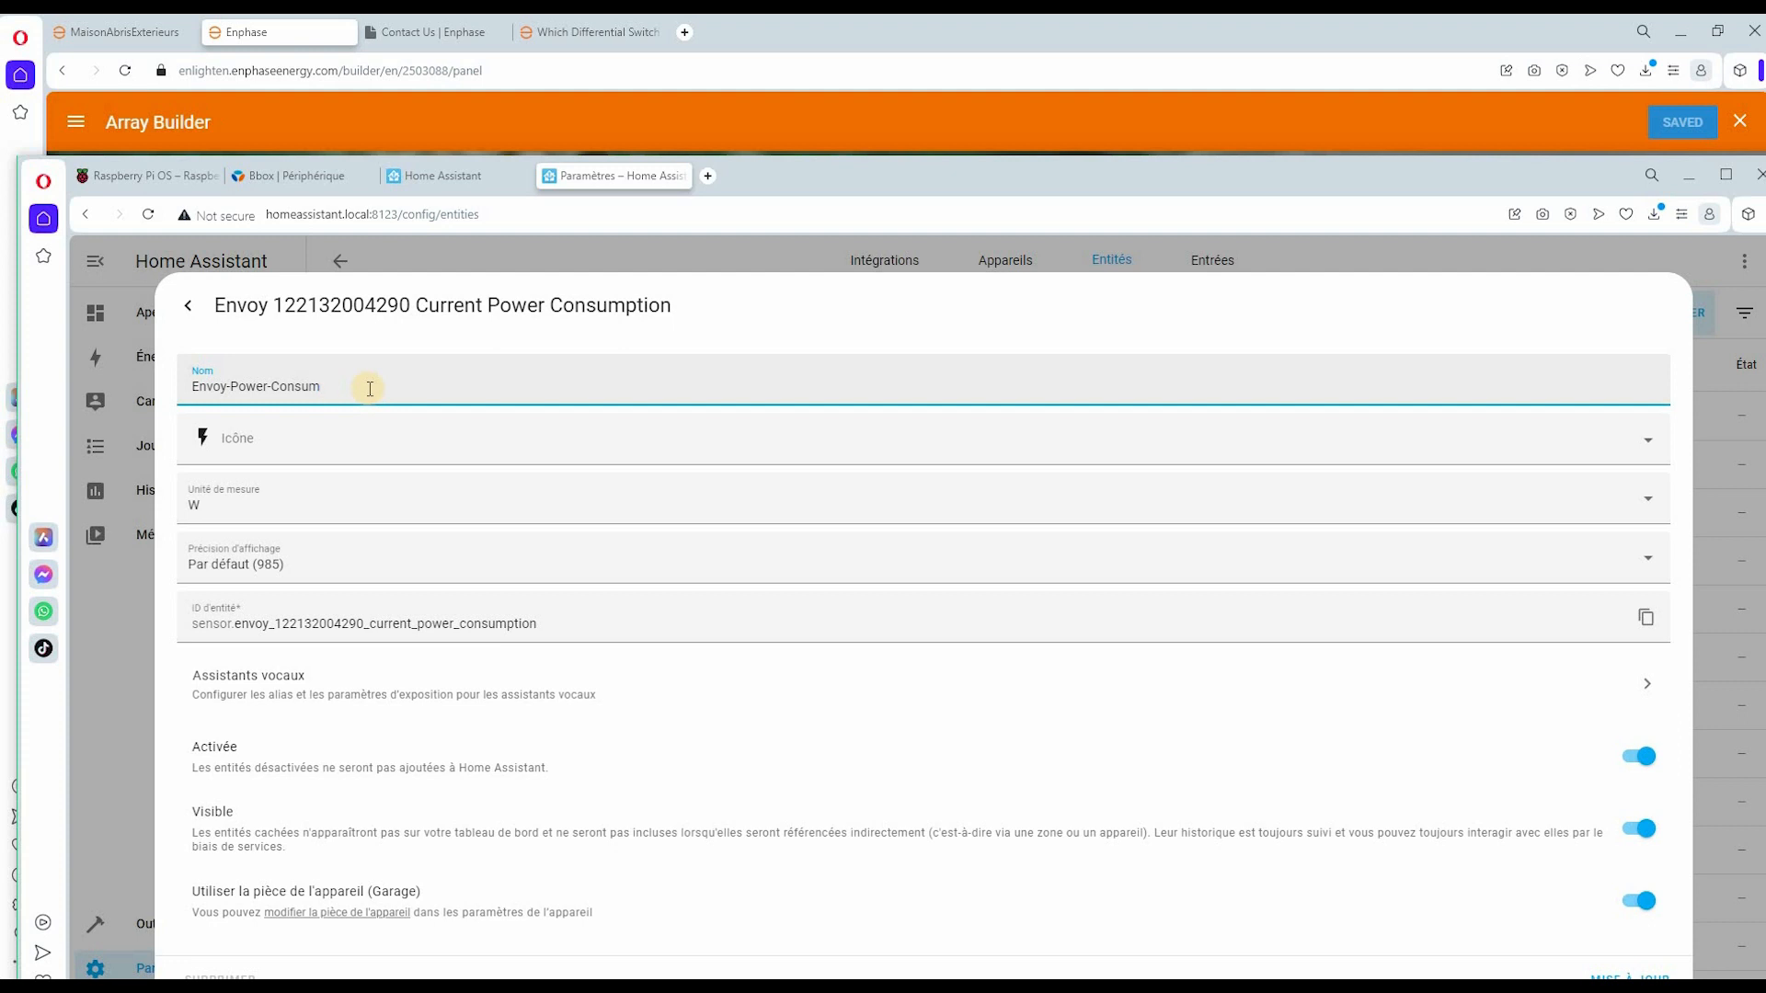
key(BackSpace)
key(BackSpace)
key(ctrl+v)
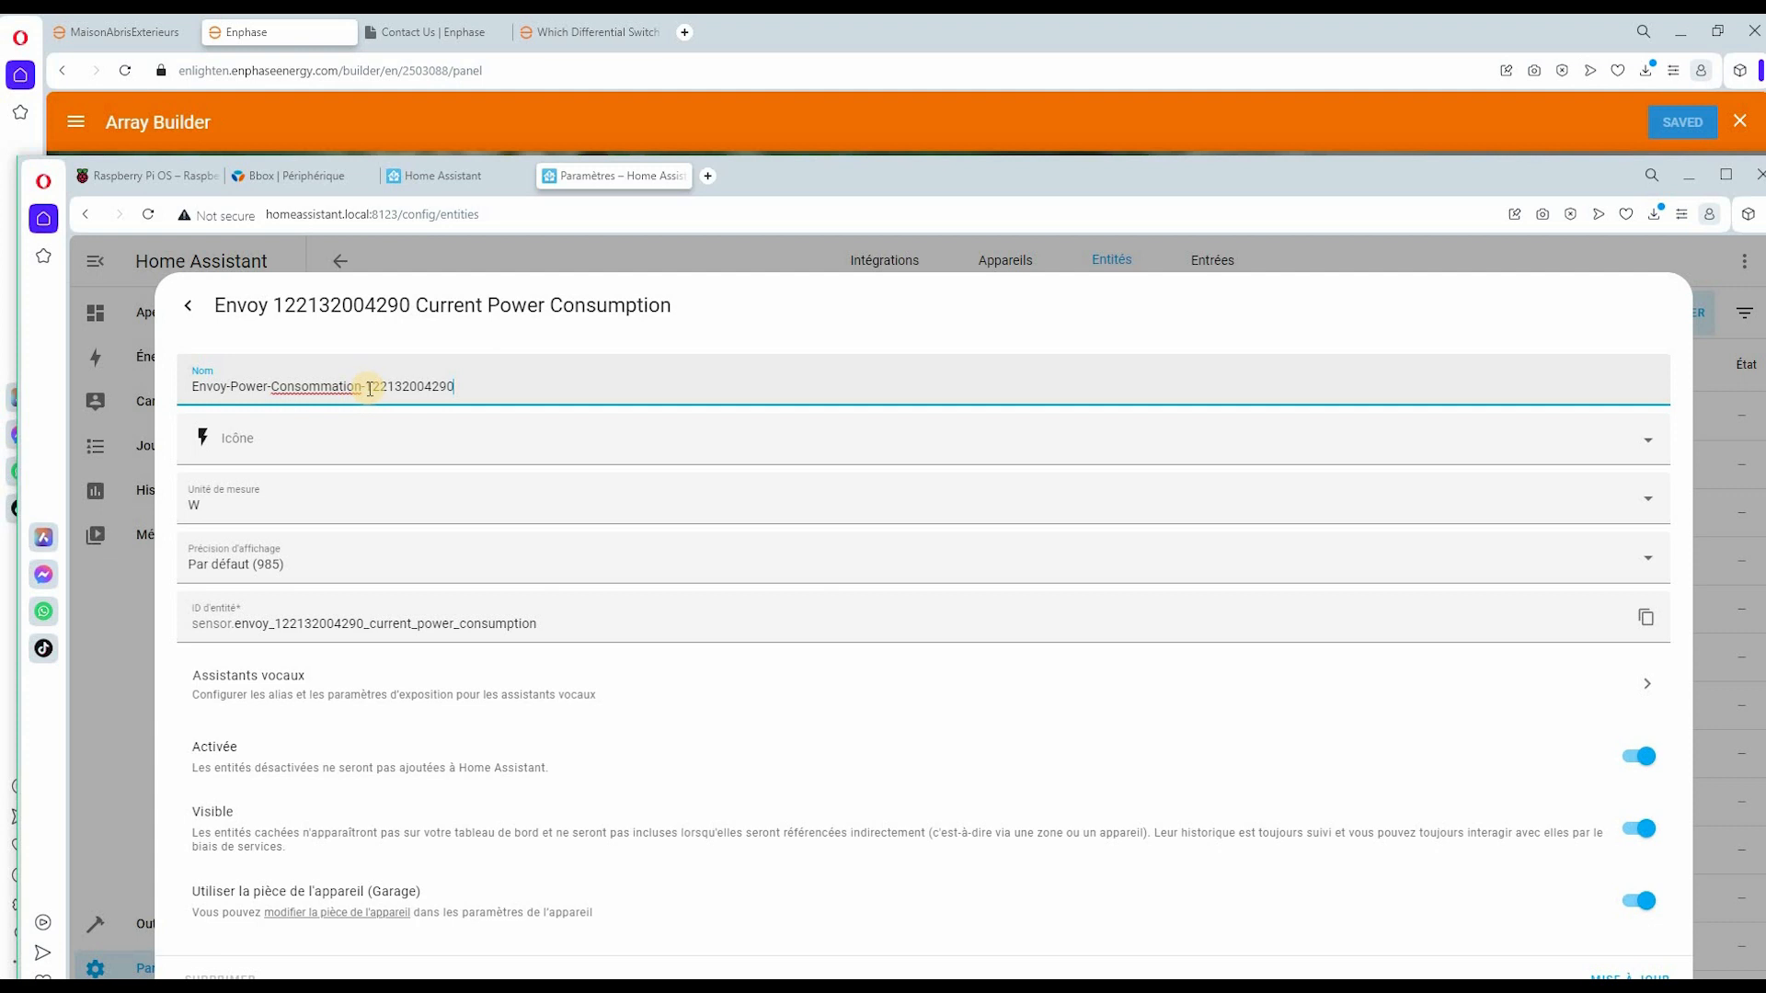
right_click(318, 385)
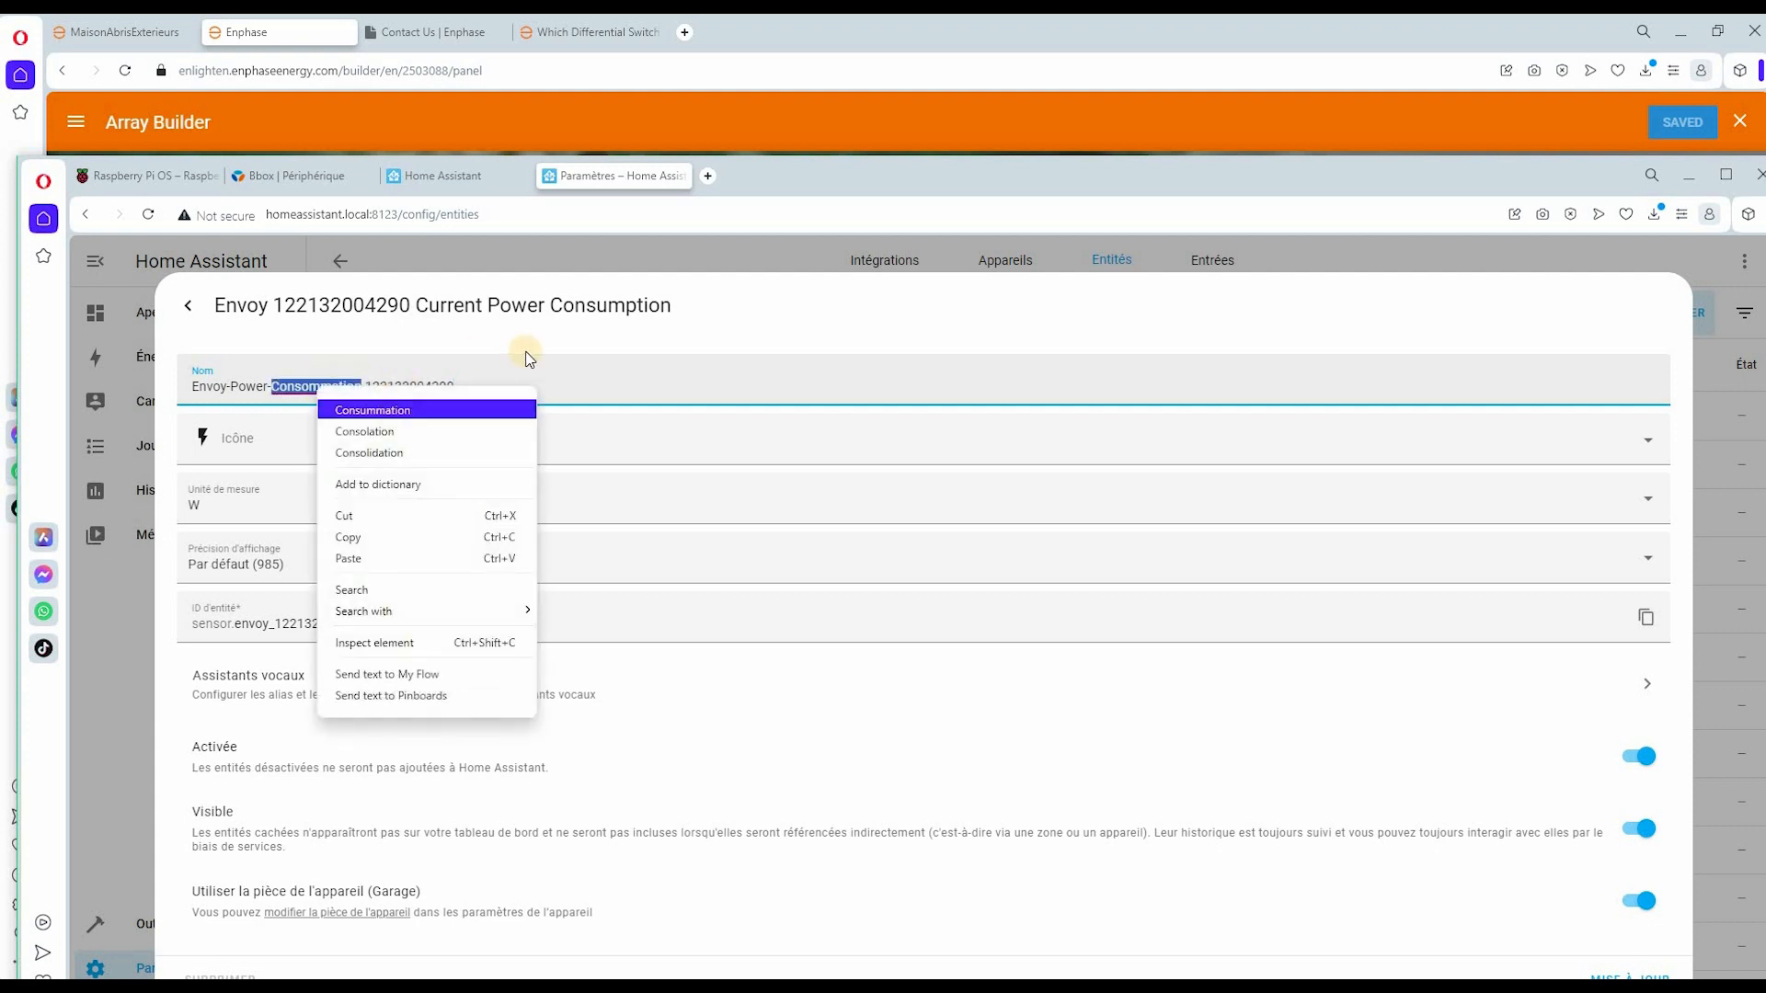
click(333, 386)
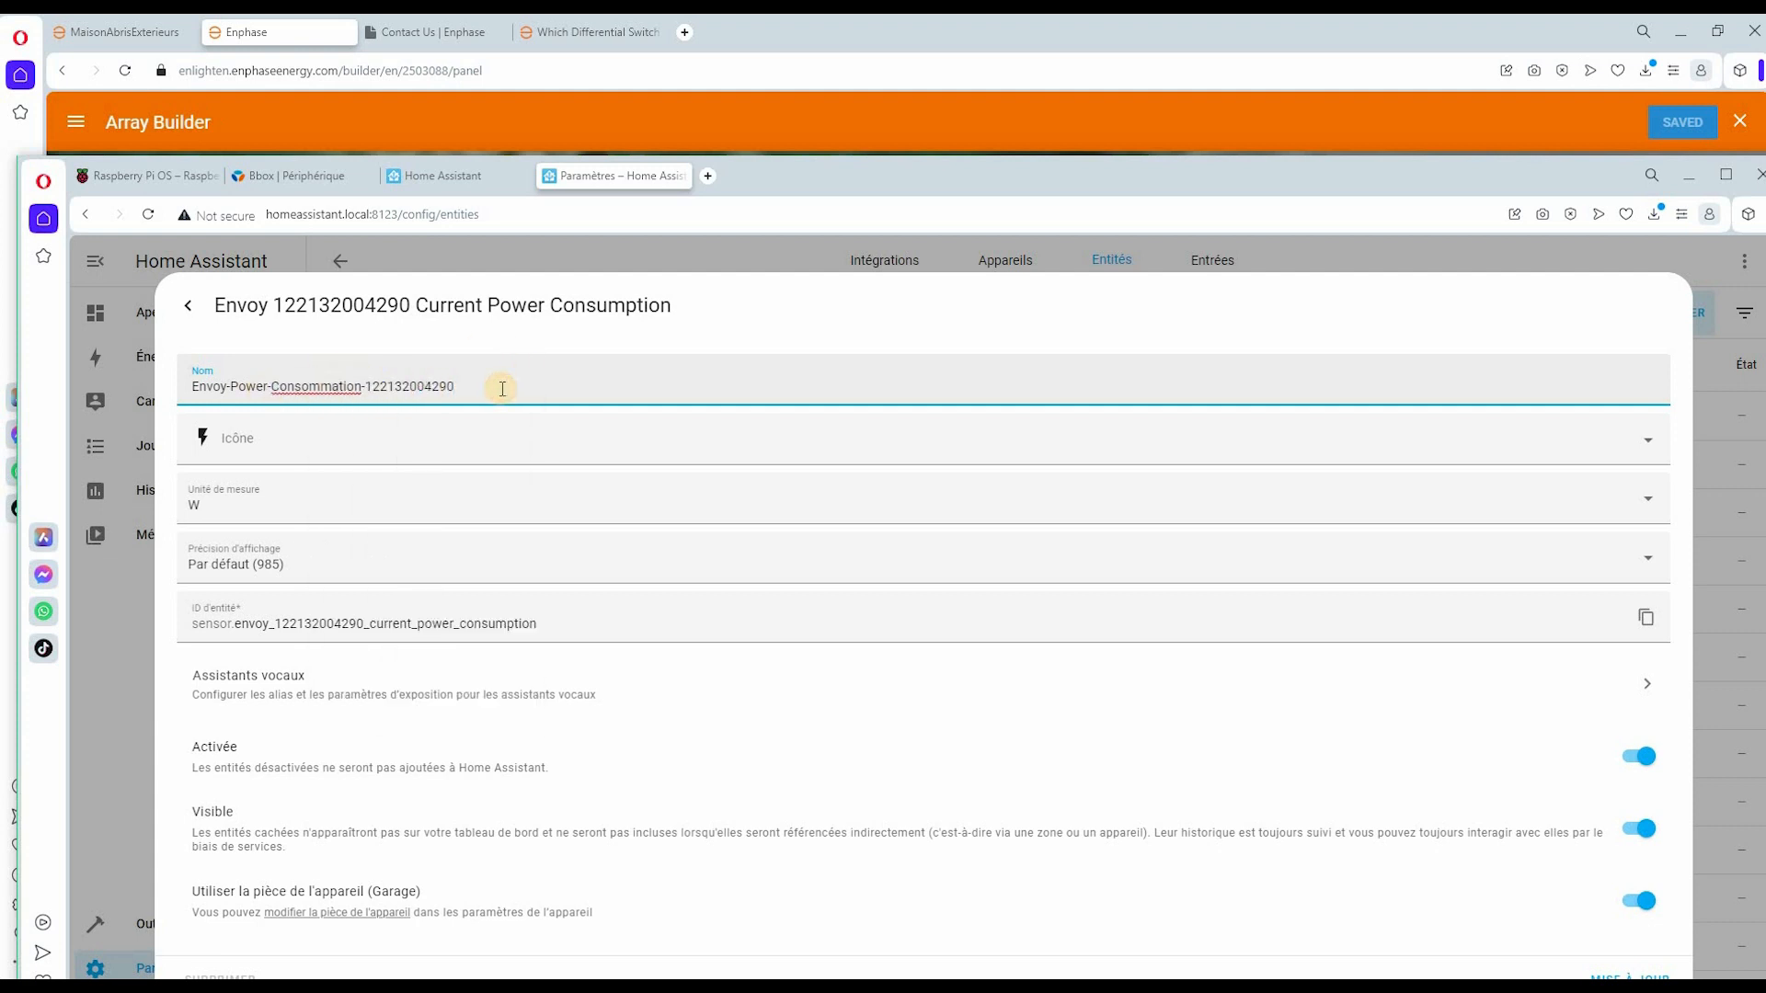
- Search the icons for "energy" and assign mdi:home-lightning-bolt to the Envoy-Power-Consommation entity
click(220, 439)
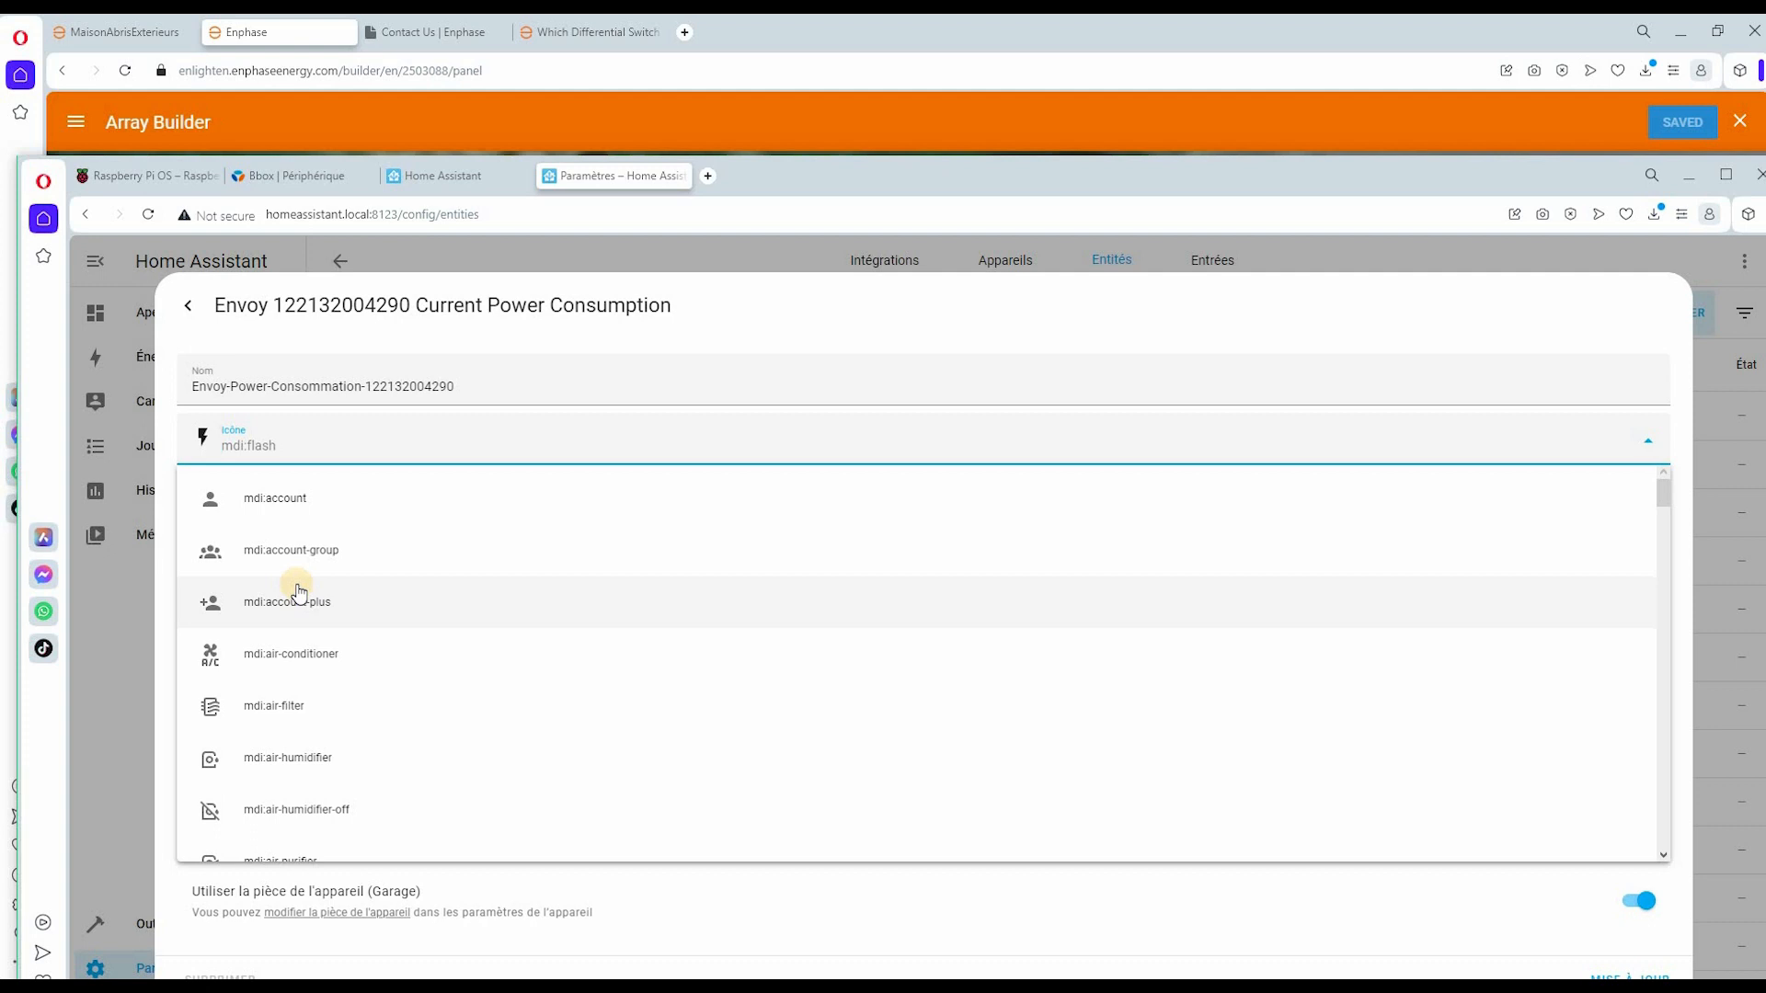
text(energy)
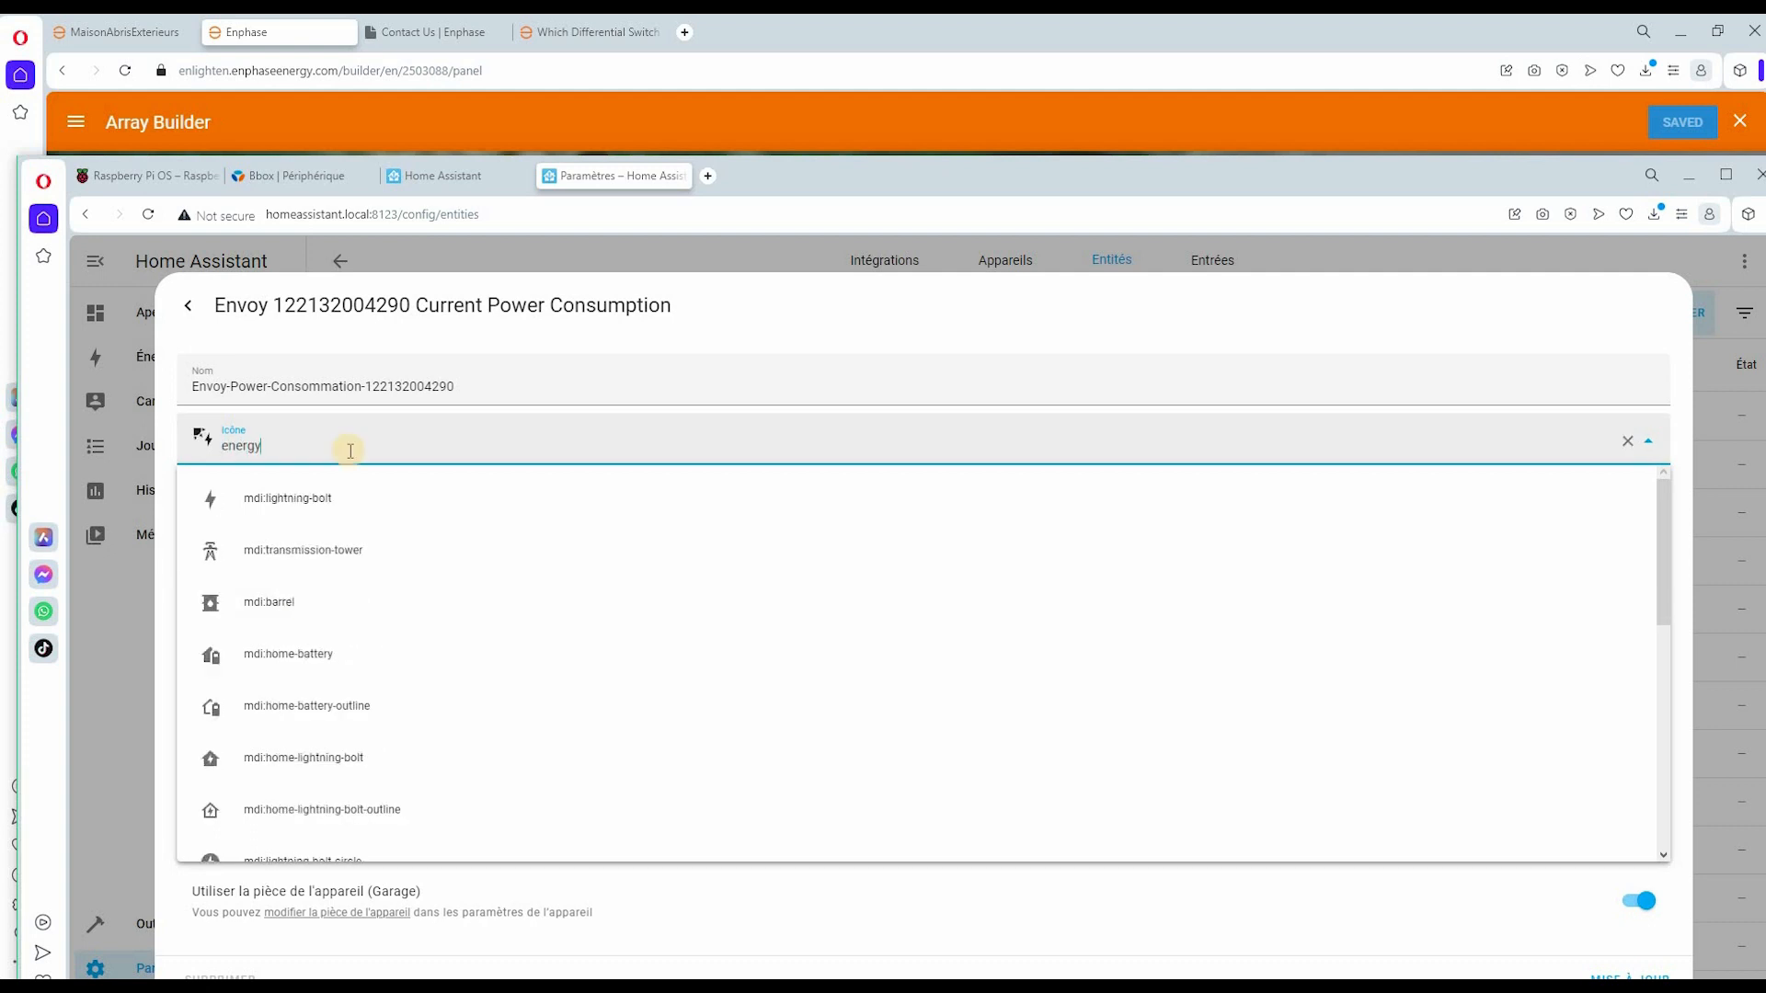
scroll(285, 580, down, 2)
click(284, 573)
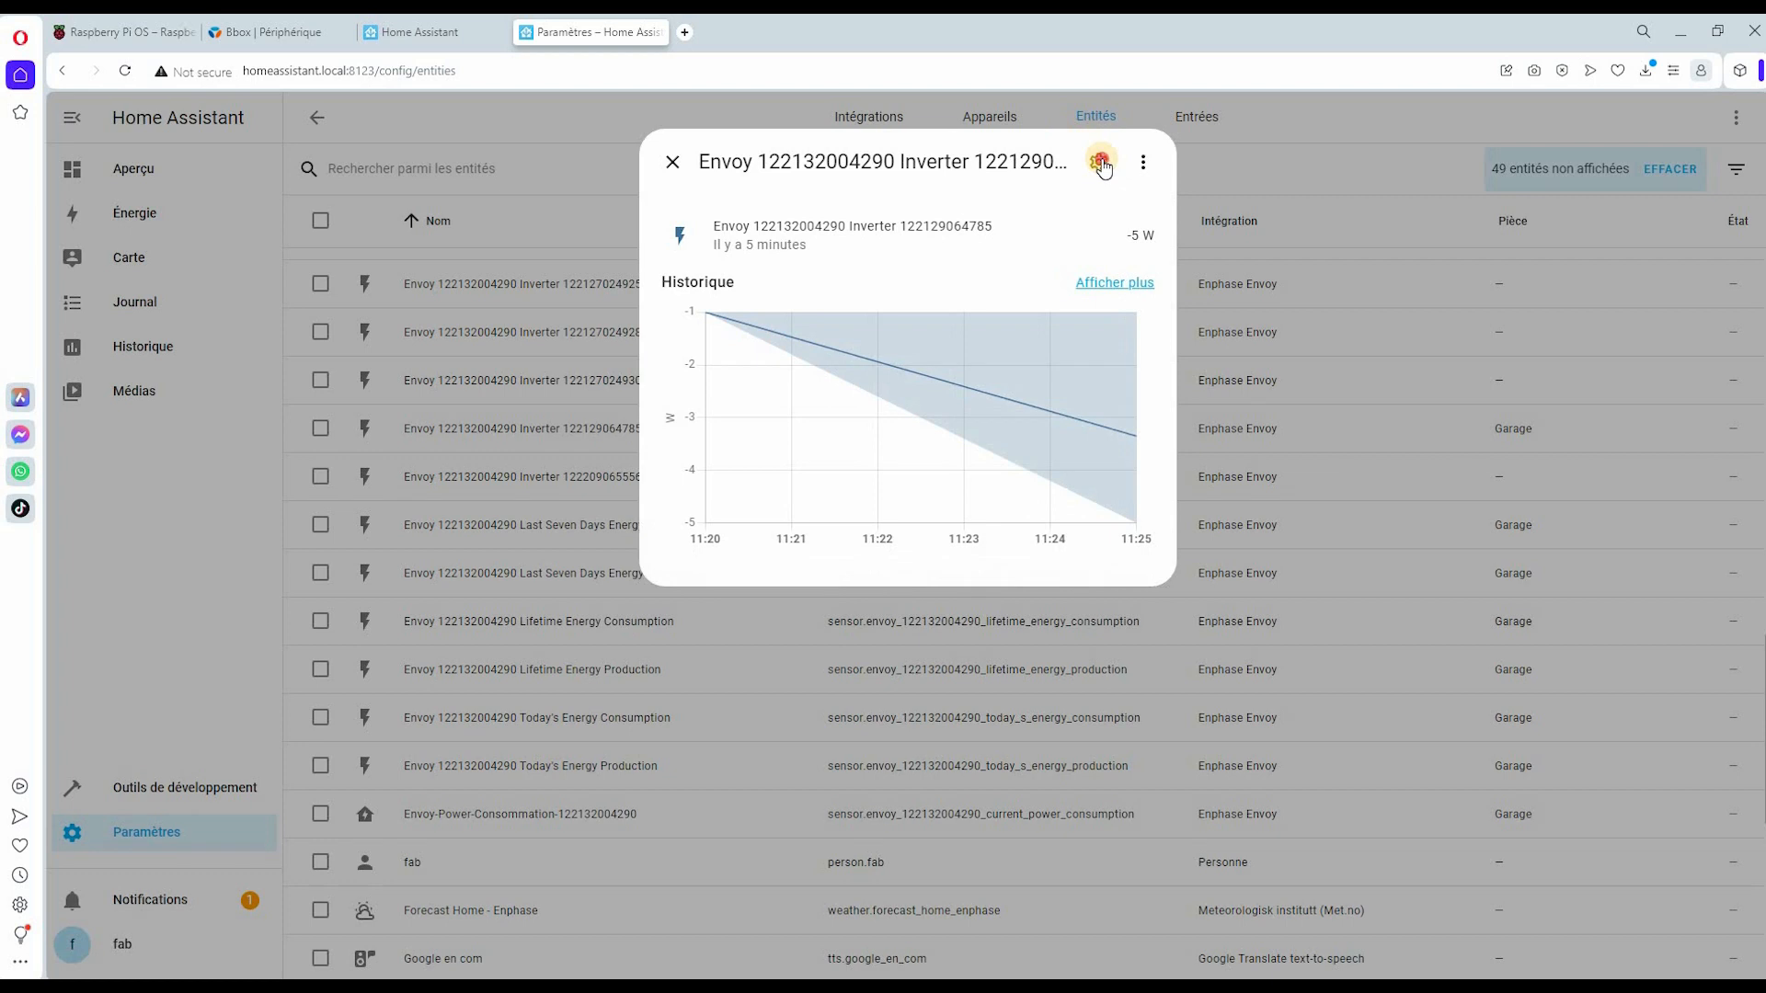
click(1101, 165)
click(781, 241)
text(Batterie-02-)
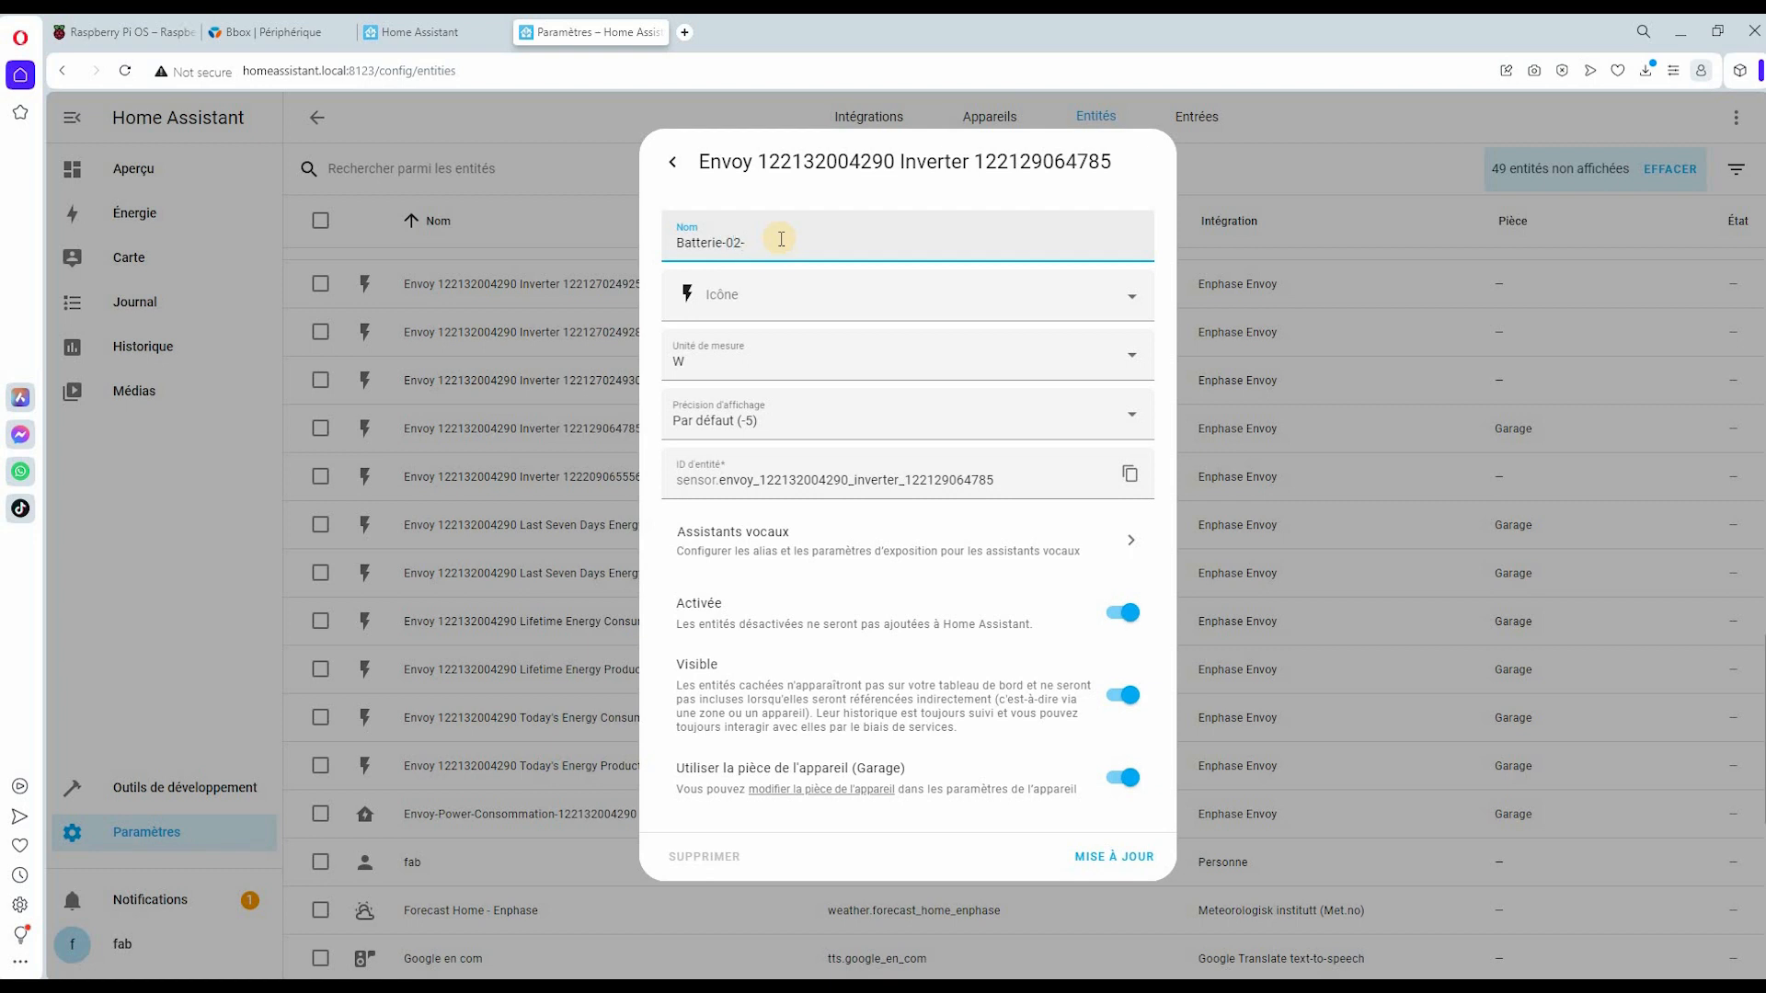
key(ctrl+v)
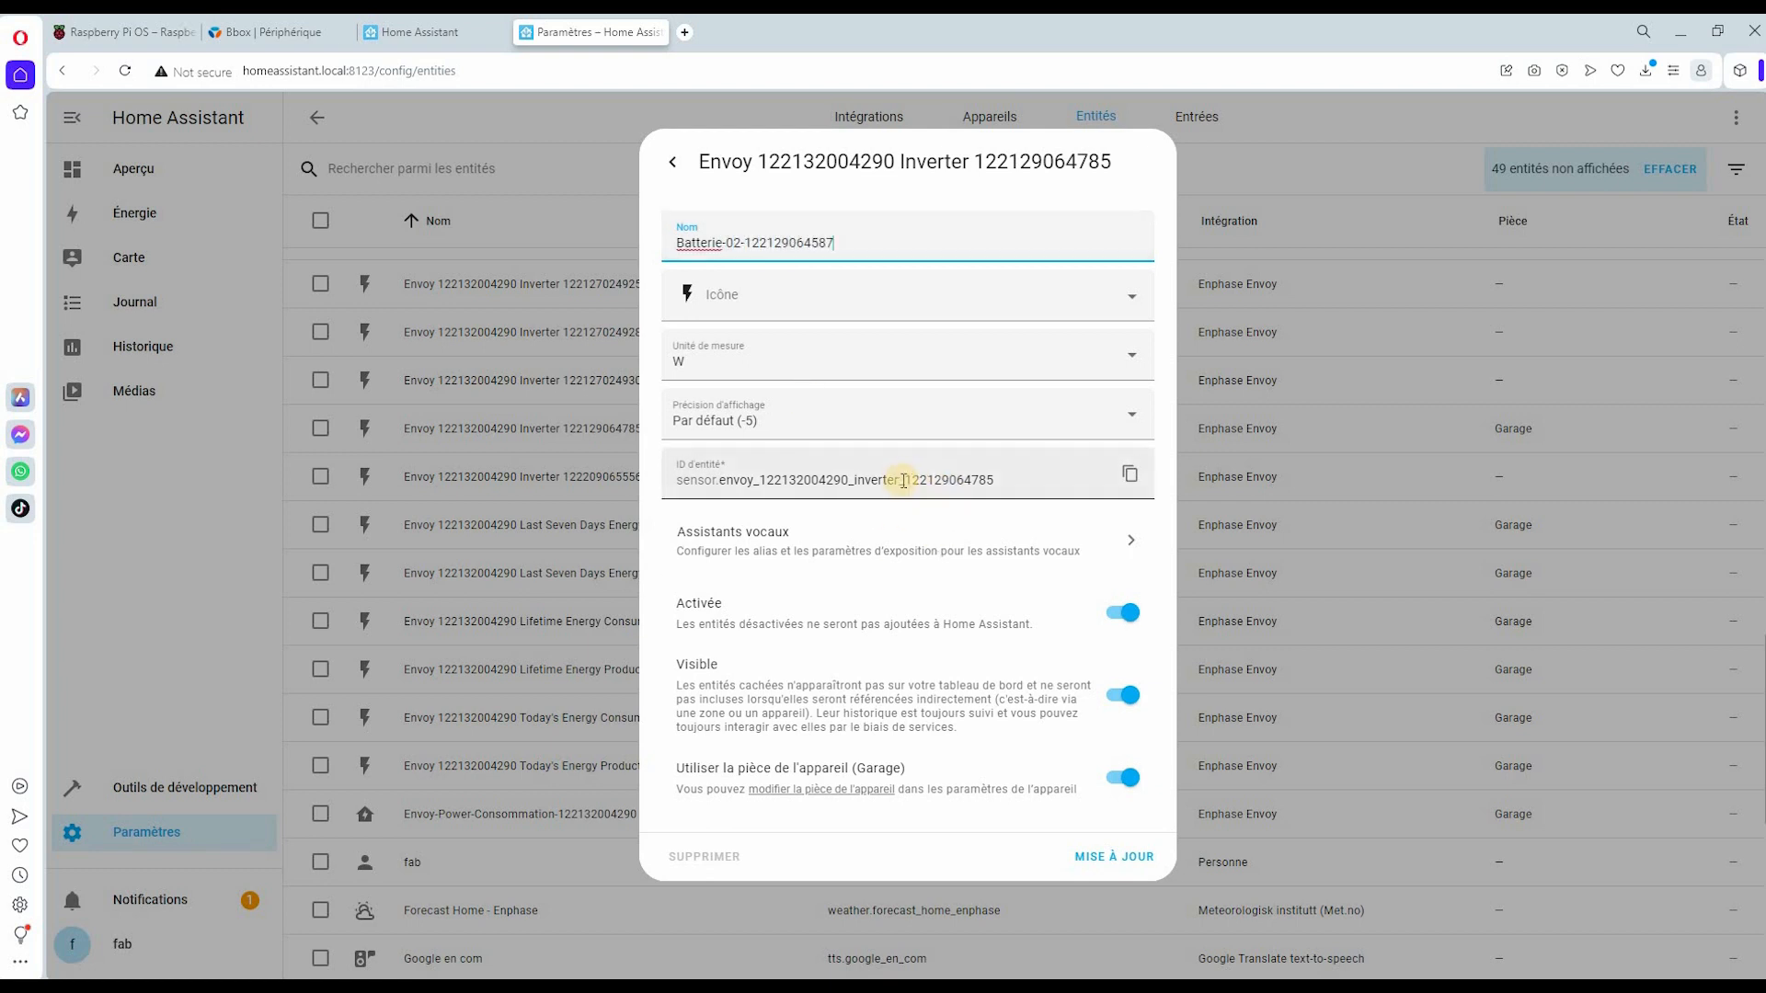
drag(1056, 486, 905, 480)
key(ctrl+c)
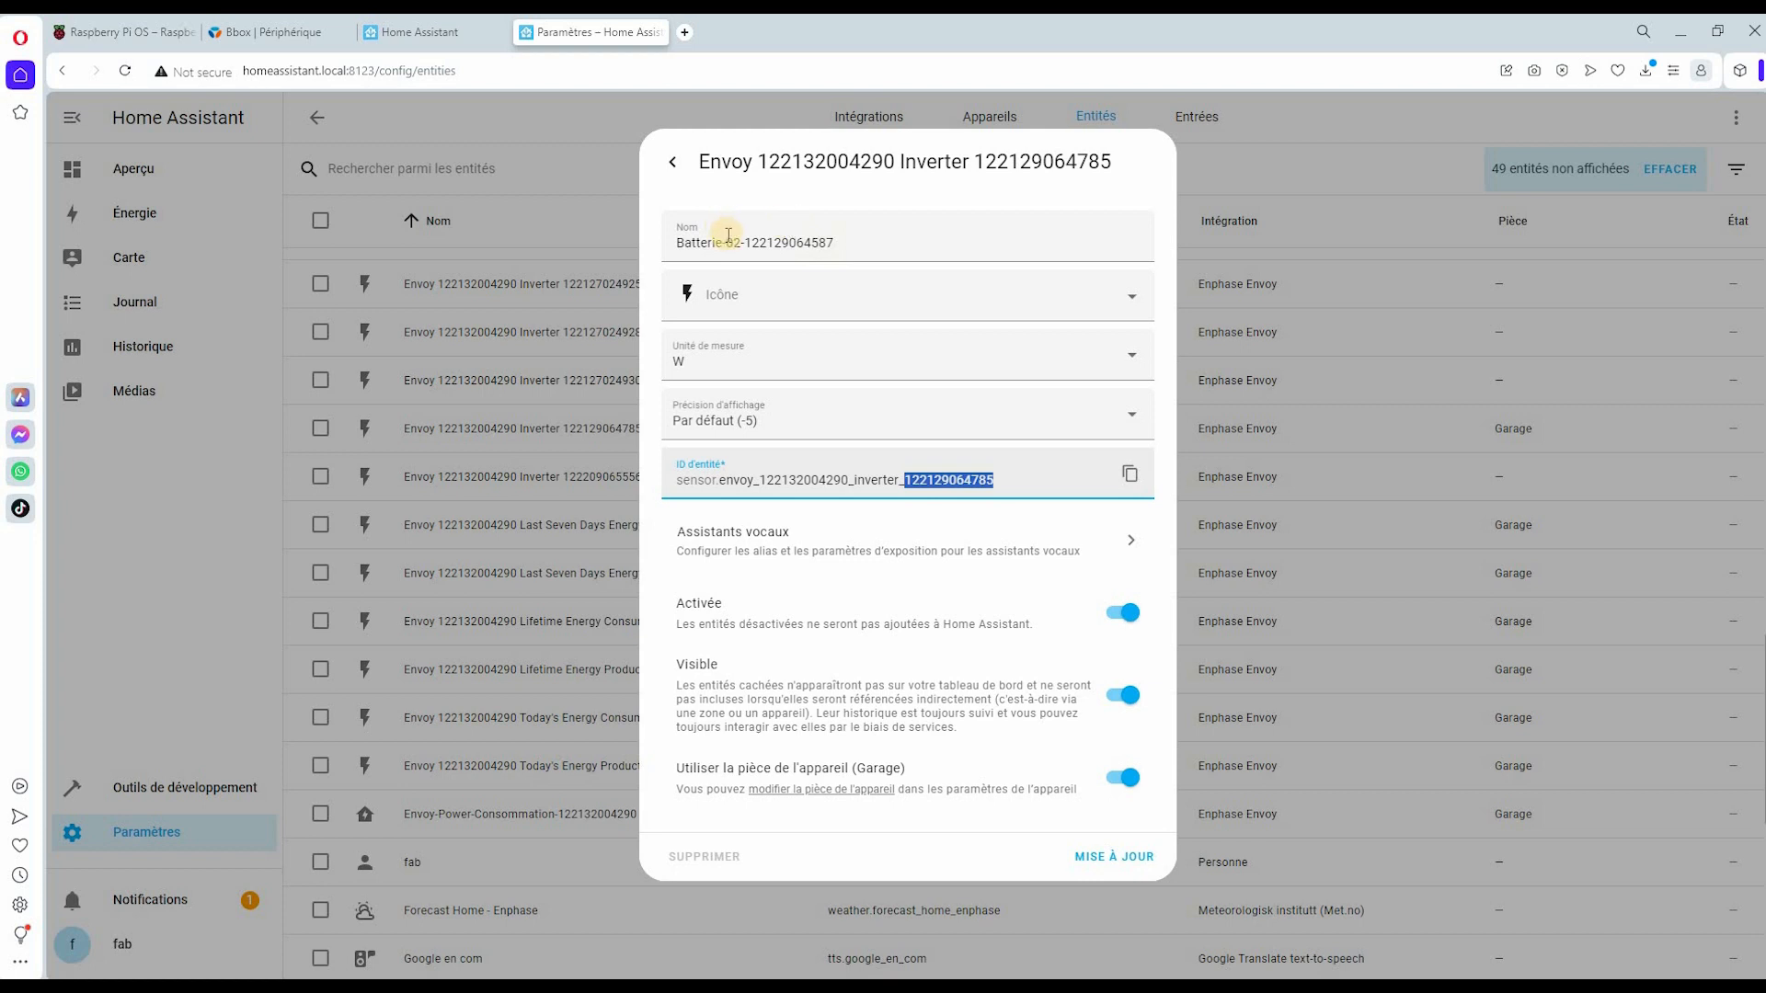
double_click(901, 239)
key(BackSpace)
key(ctrl+v)
- Assign the mdi:battery icon to the Batterie-02 entity and save its settings
click(739, 298)
text(batter)
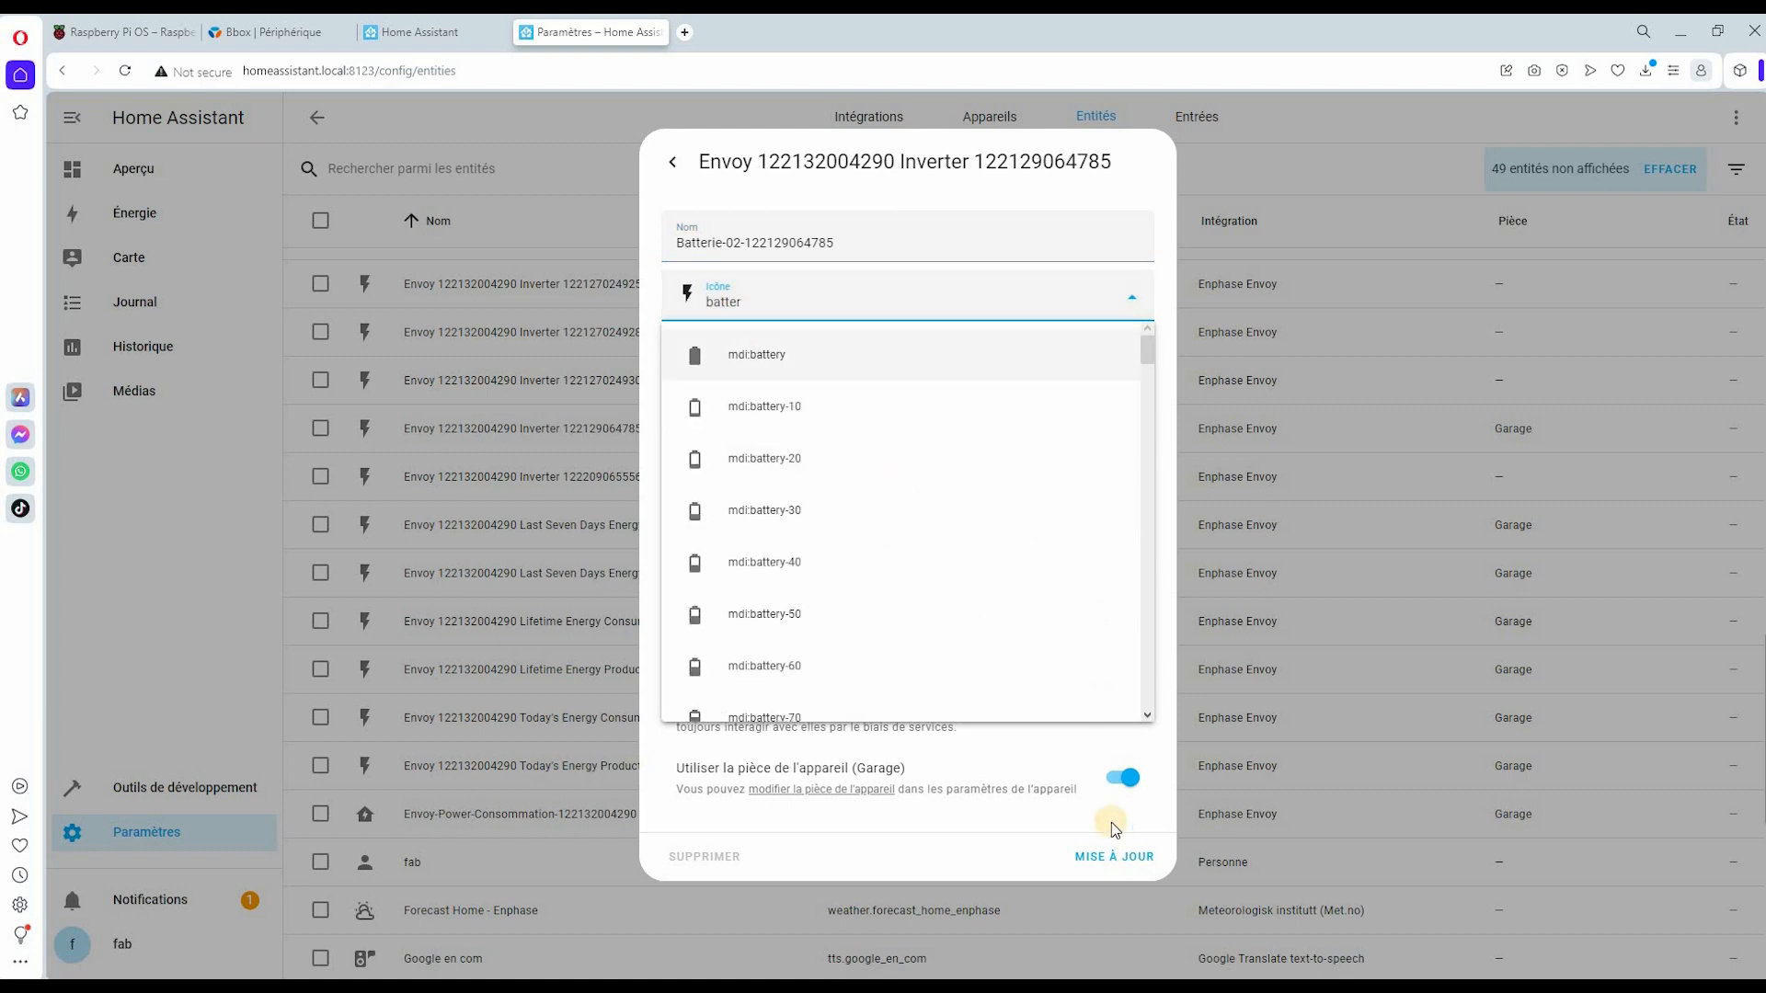
click(734, 357)
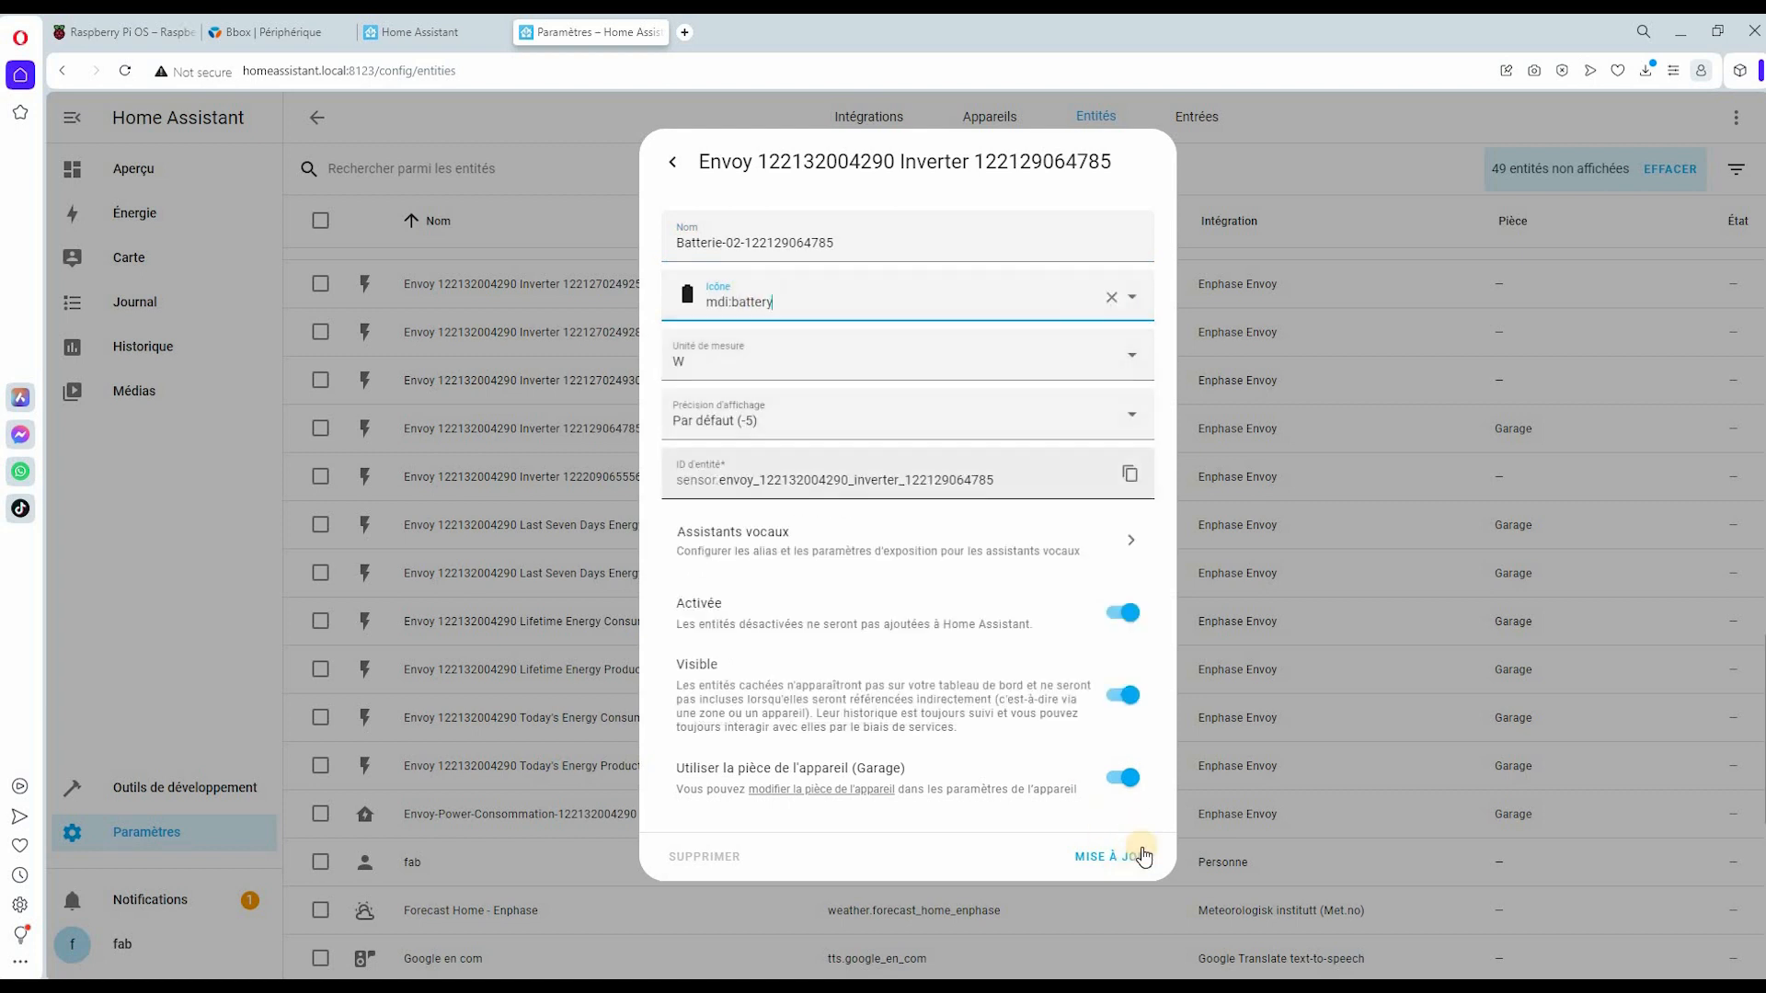
click(1123, 856)
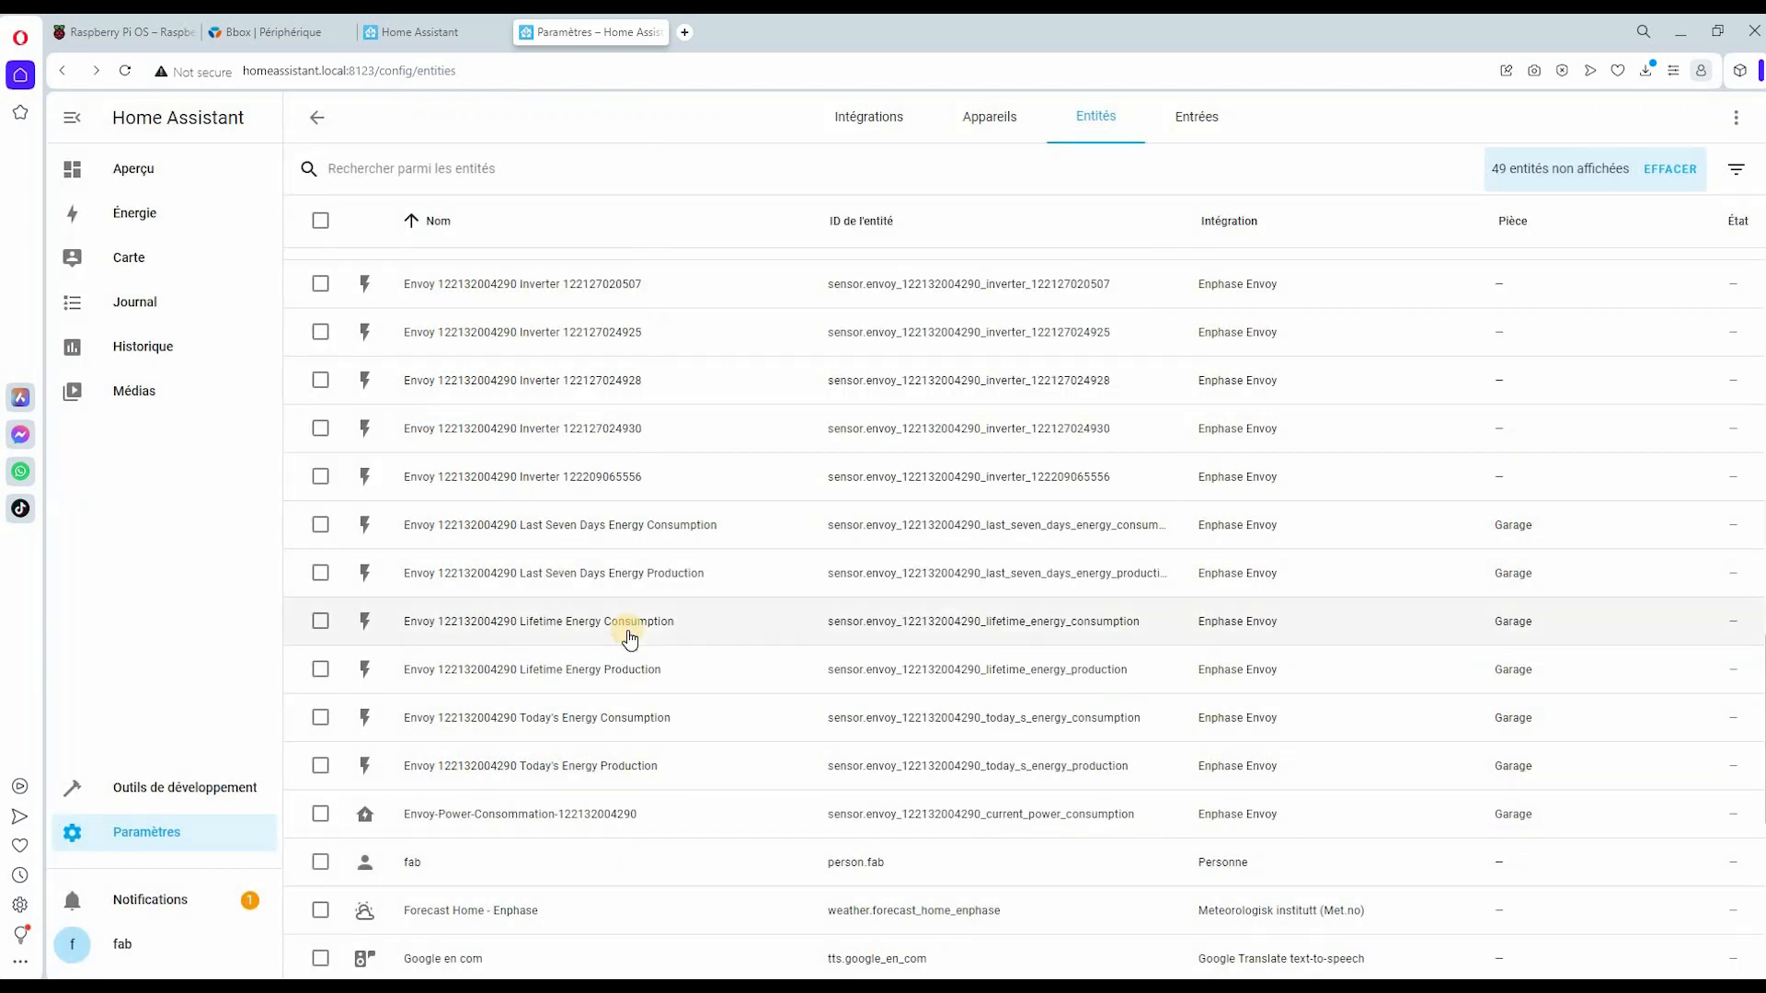
scroll(623, 631, up, 10)
click(656, 278)
click(1097, 162)
click(772, 304)
text(Batt)
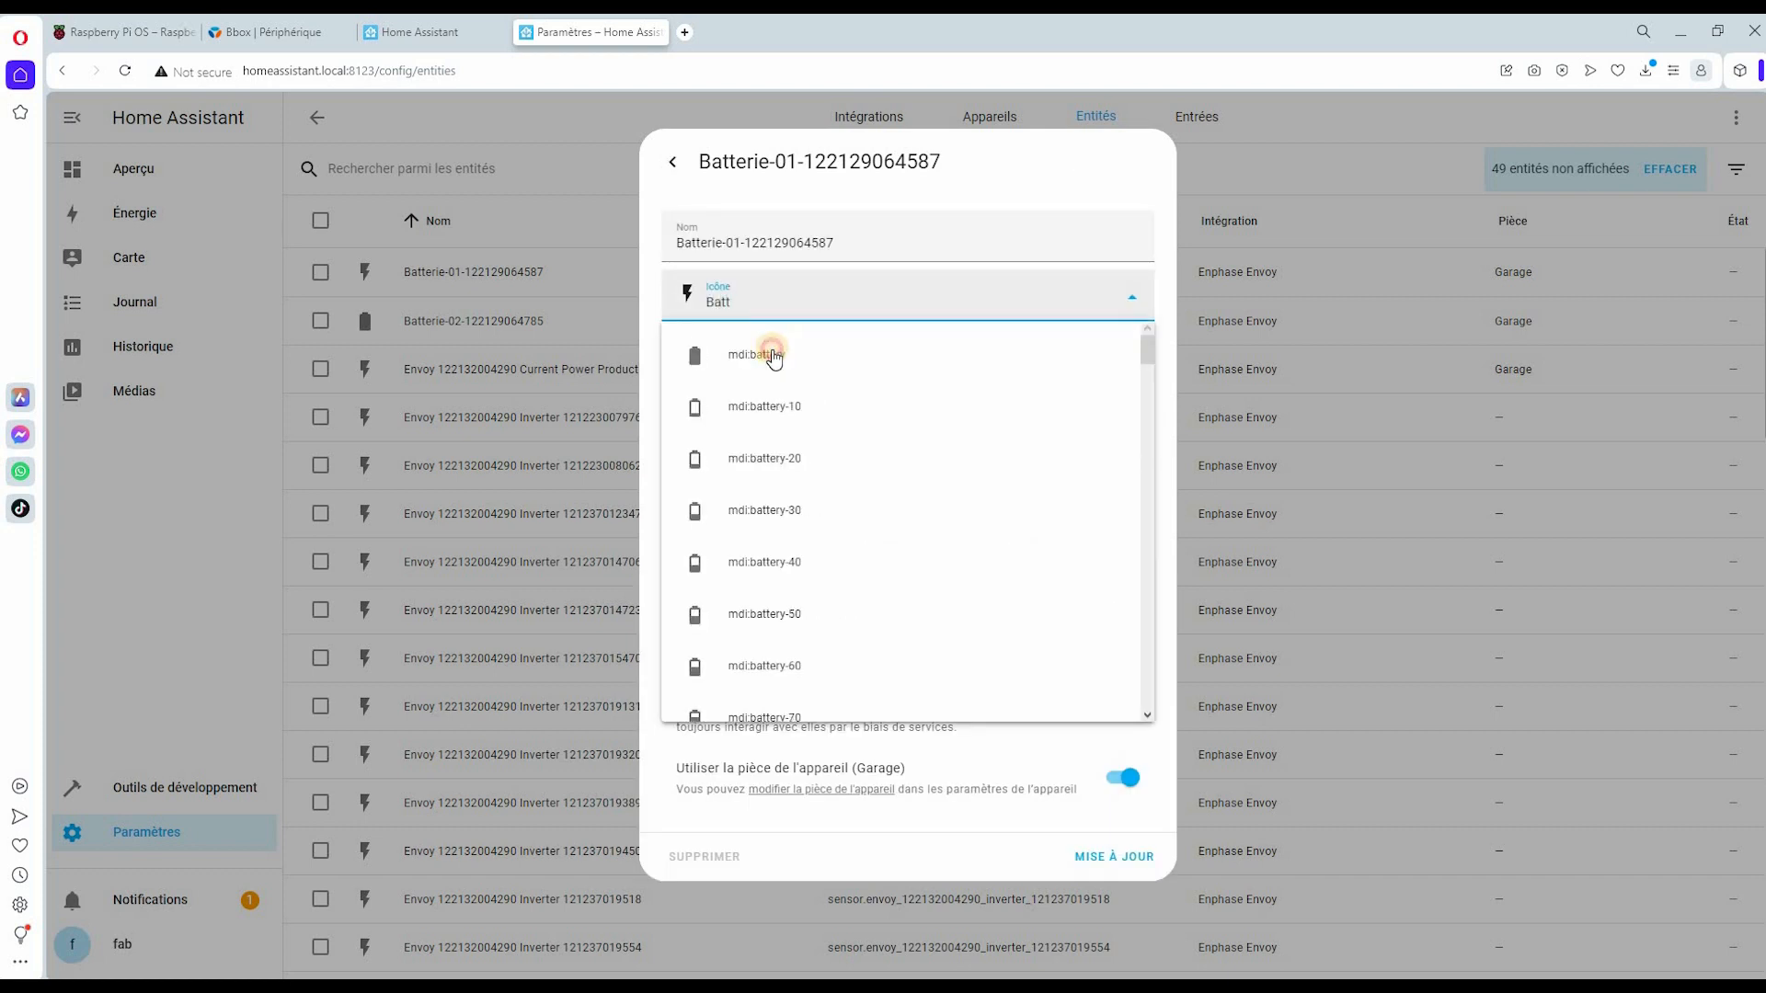
click(773, 357)
click(1154, 856)
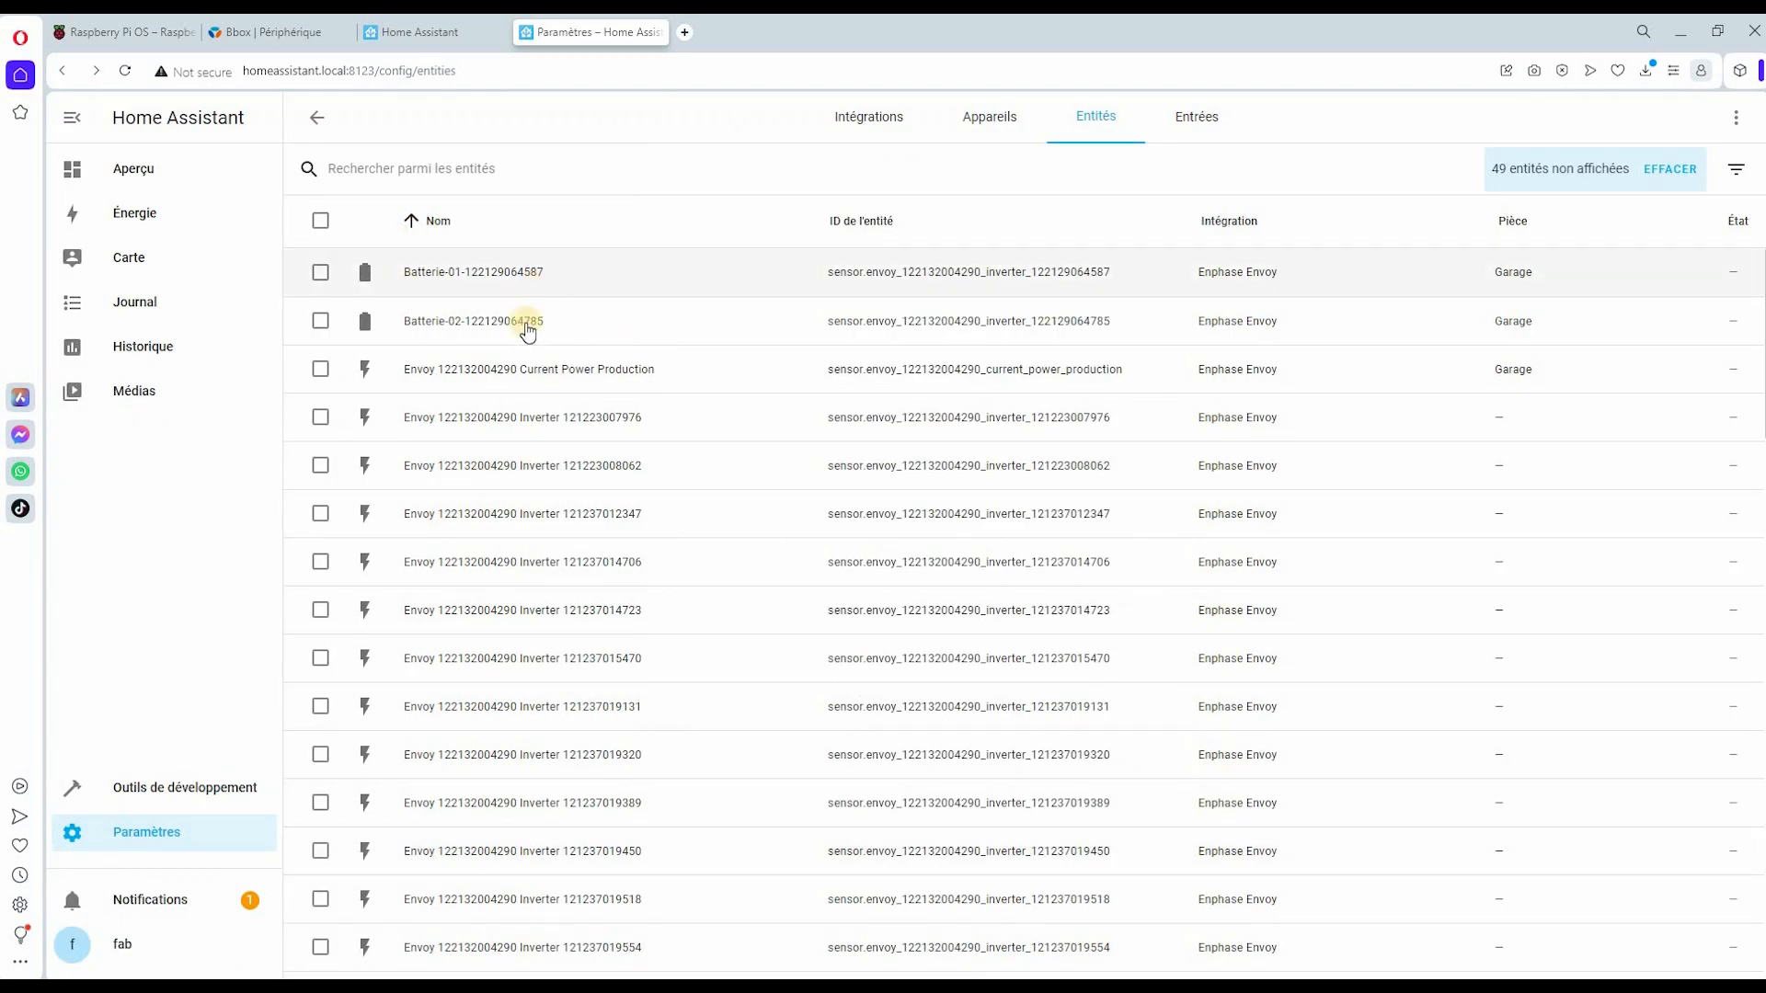
- Name the Envoy's Current Power Production entity "Envoy-Production Solaire"
scroll(589, 414, down, 15)
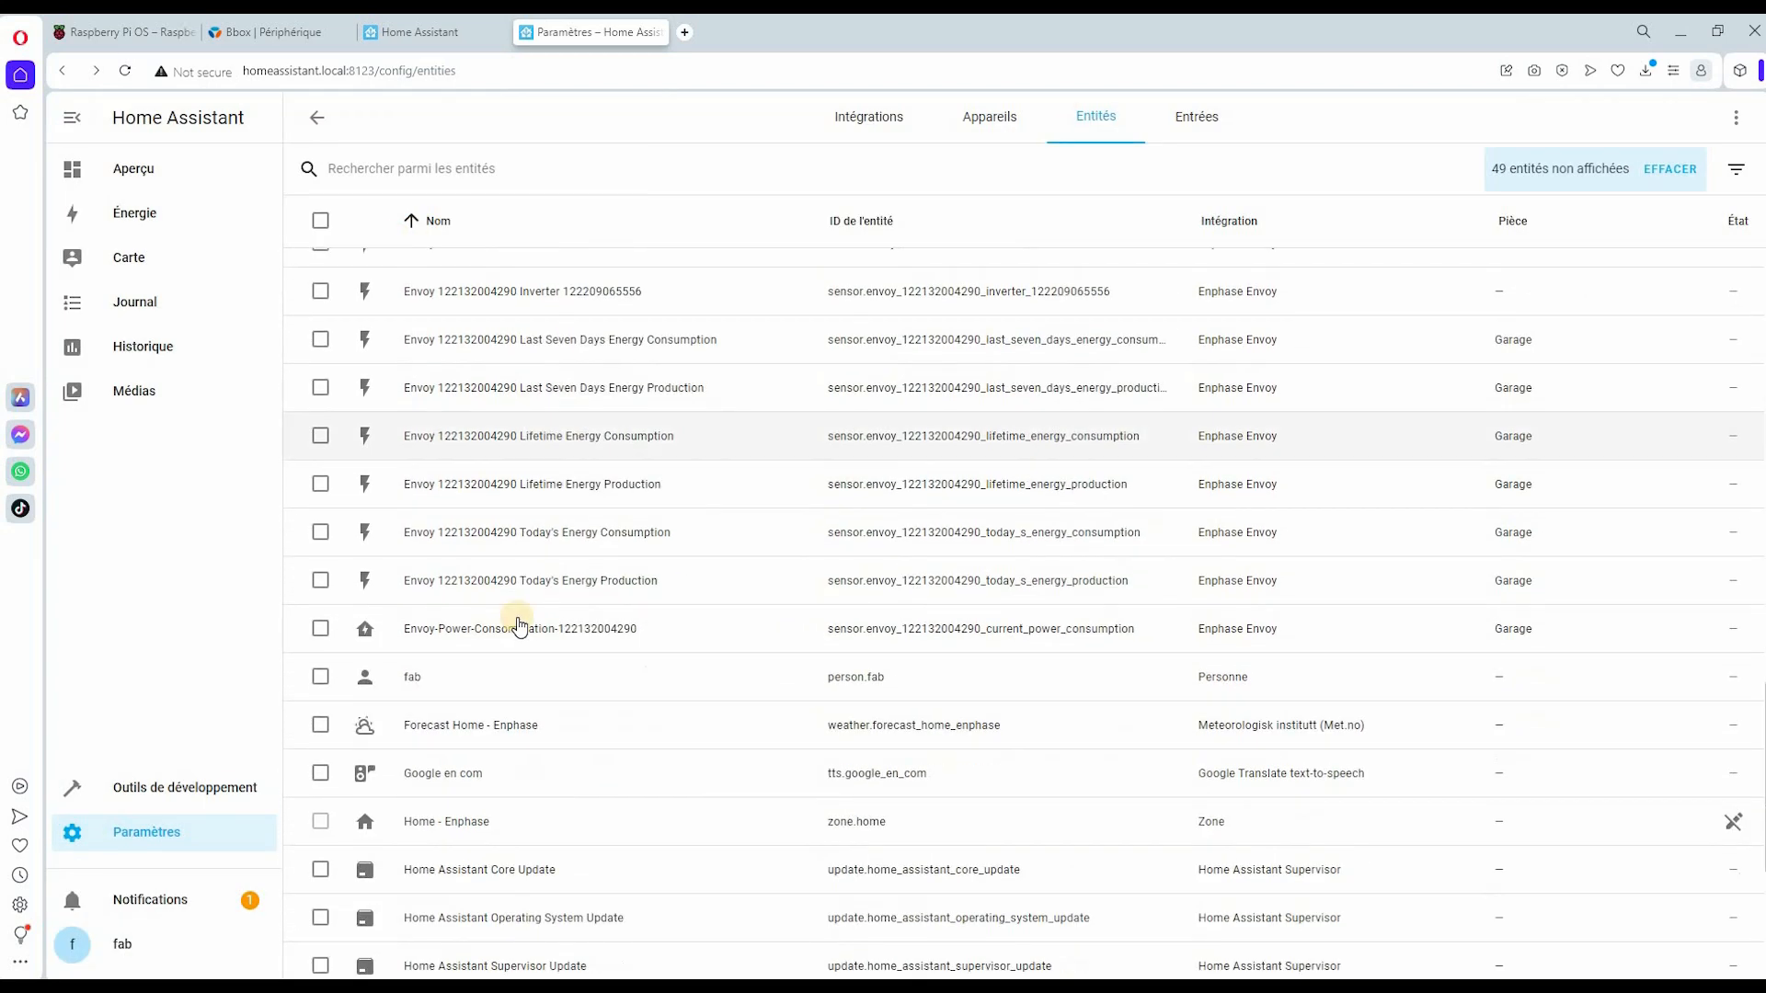
scroll(518, 621, up, 8)
scroll(520, 624, up, 8)
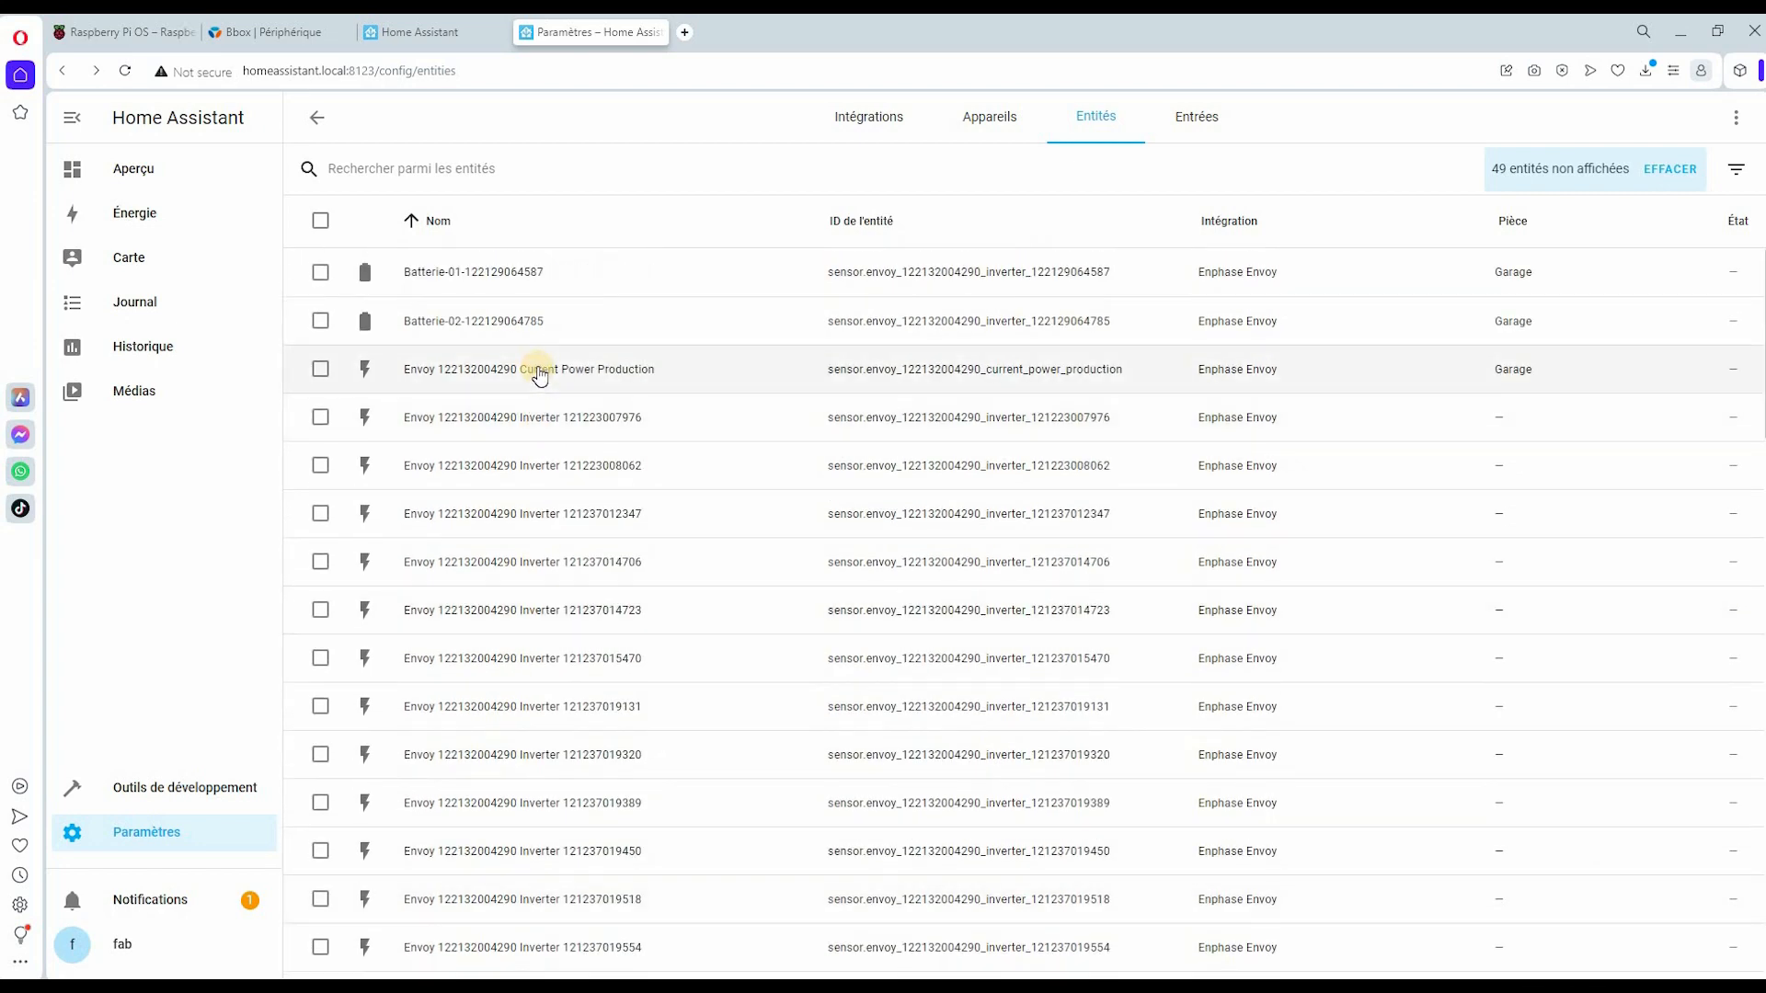
click(539, 369)
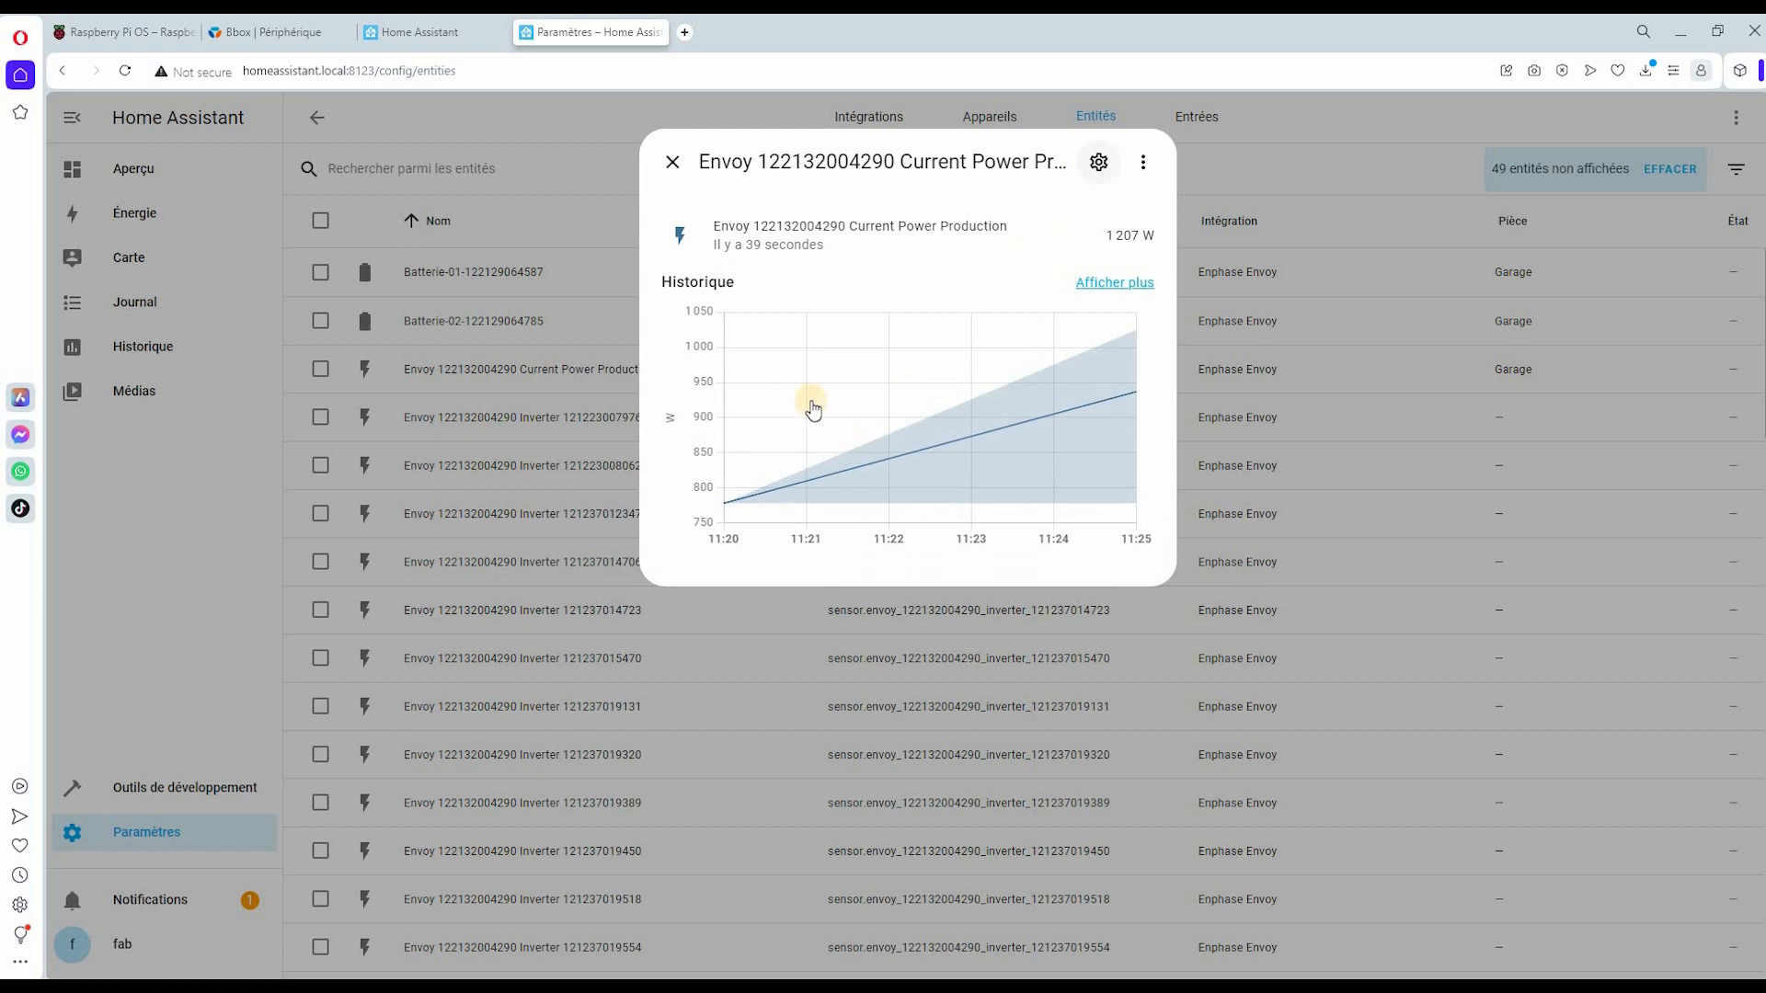
click(738, 250)
text(Envoy-Production Sol)
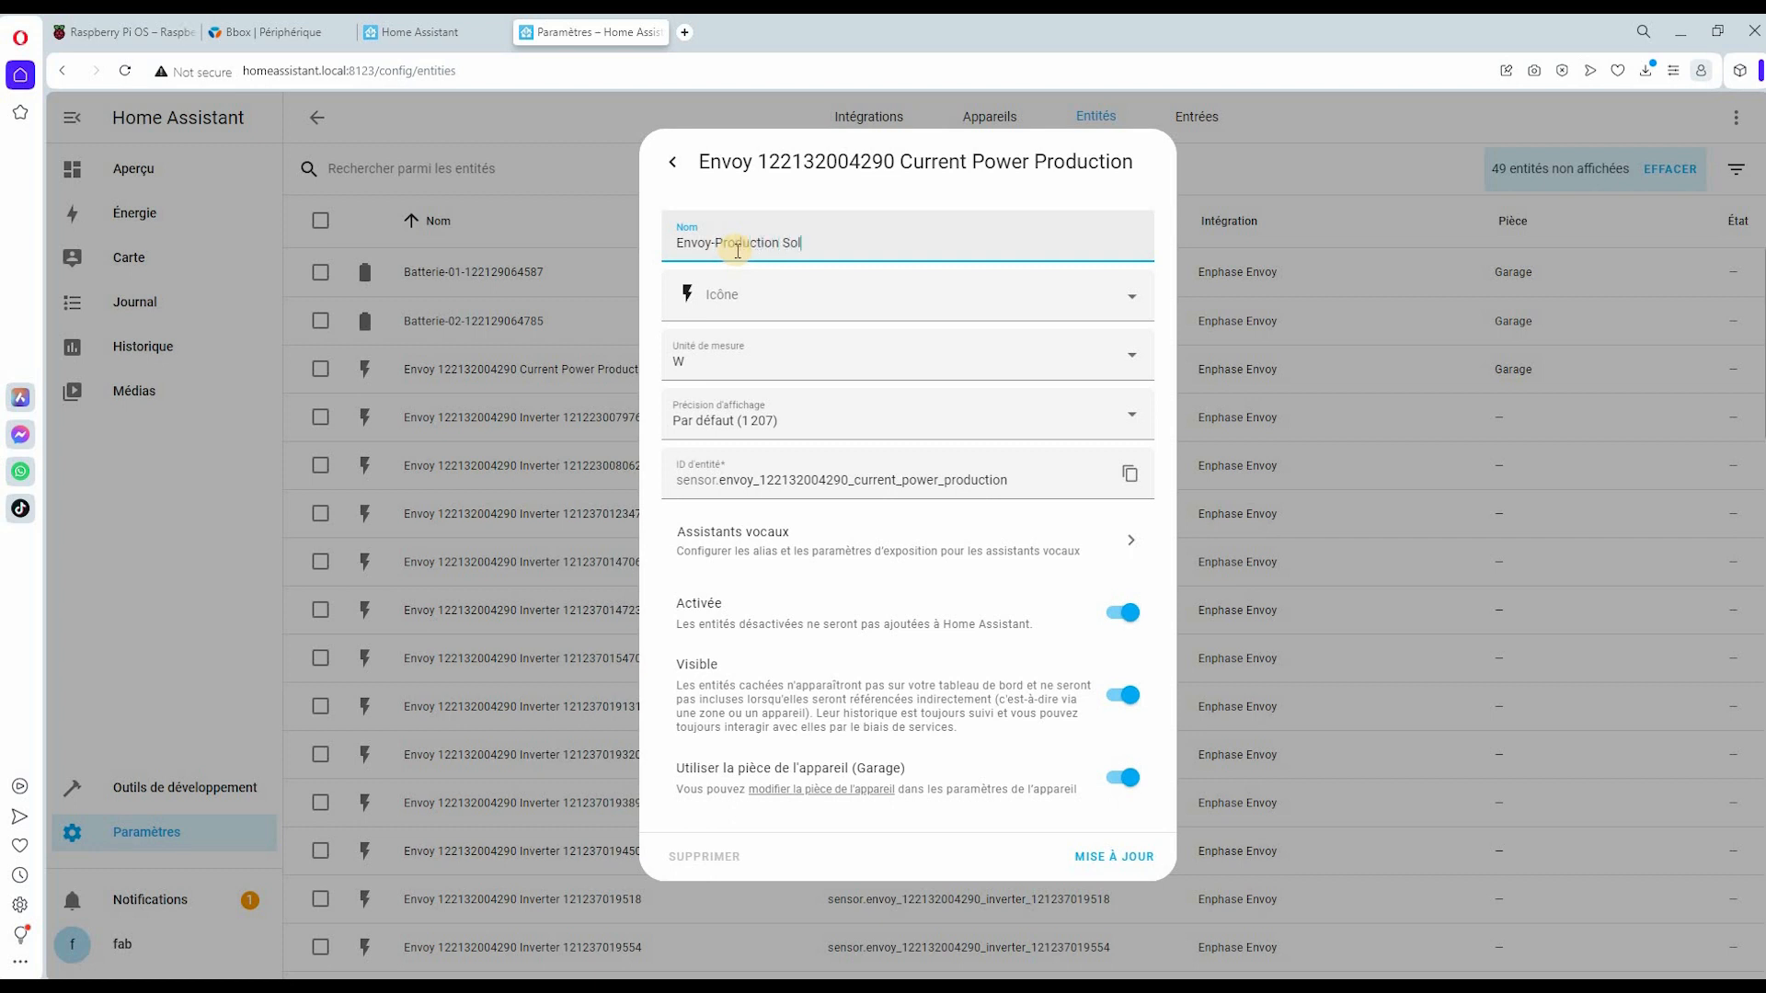
text(-)
key(BackSpace)
- Search the icons for "Solar", assign mdi:solar-power to the Envoy-Production Solaire entity and save its settings
click(837, 294)
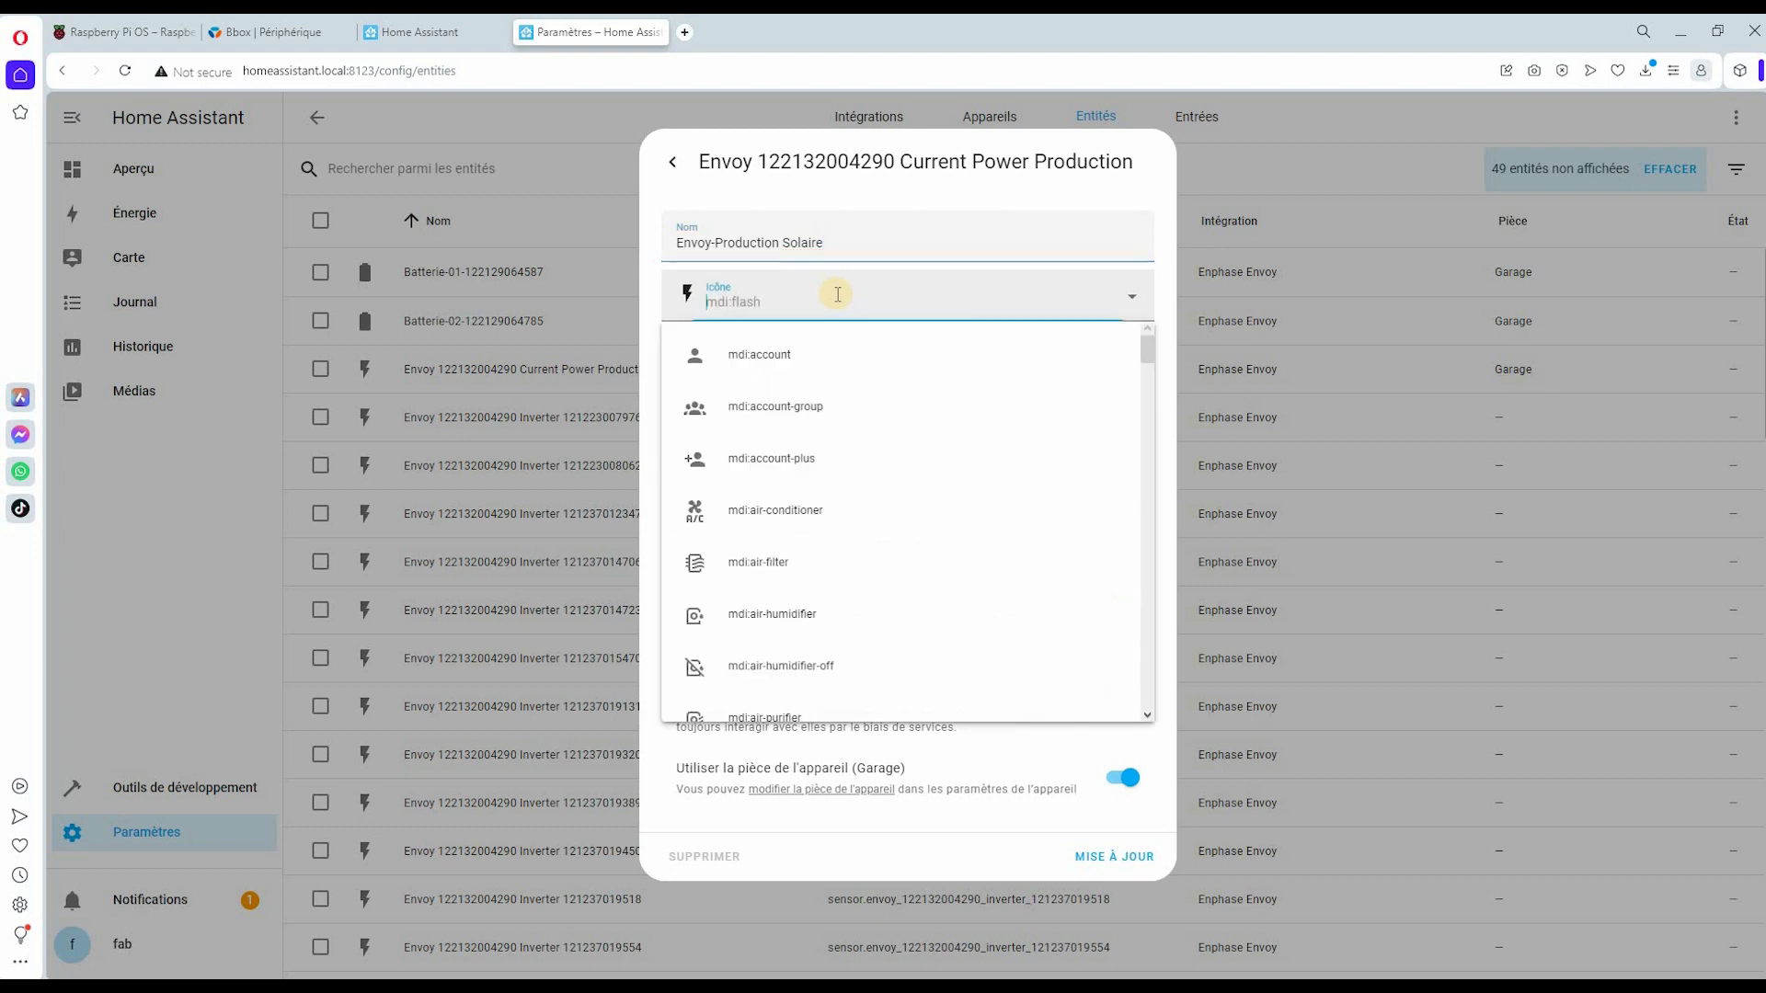
text(Solar)
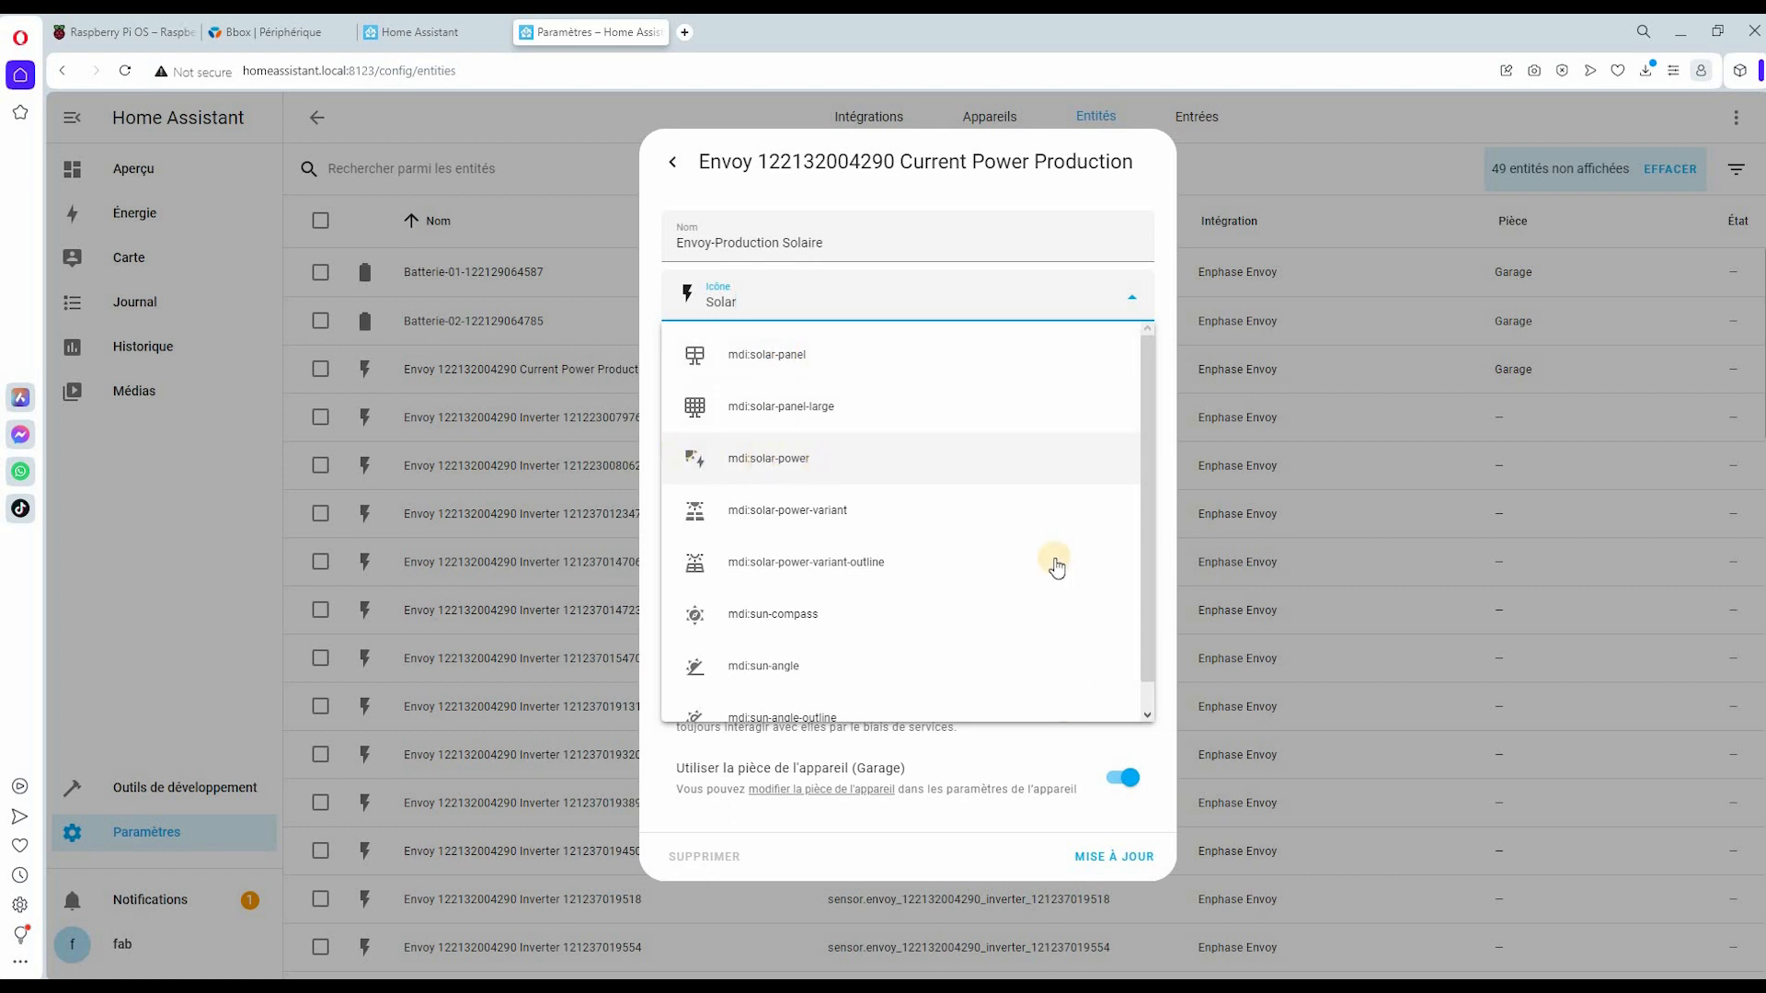
click(752, 460)
click(1102, 857)
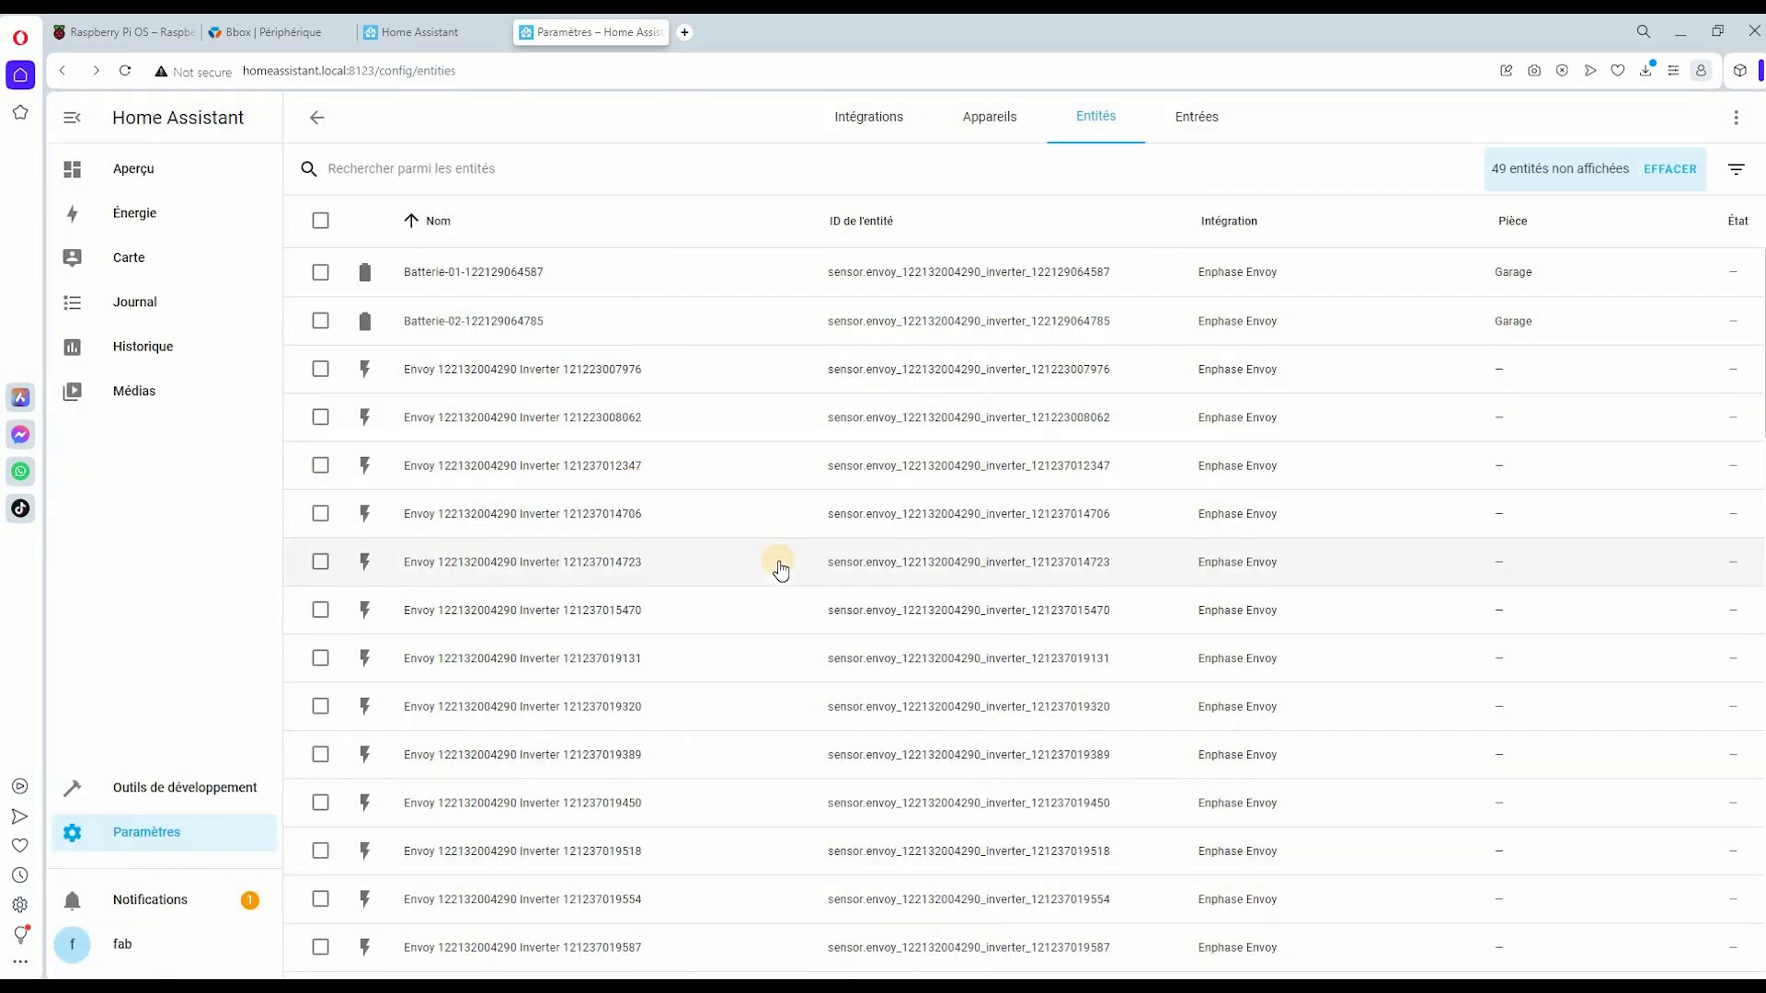
scroll(779, 569, down, 10)
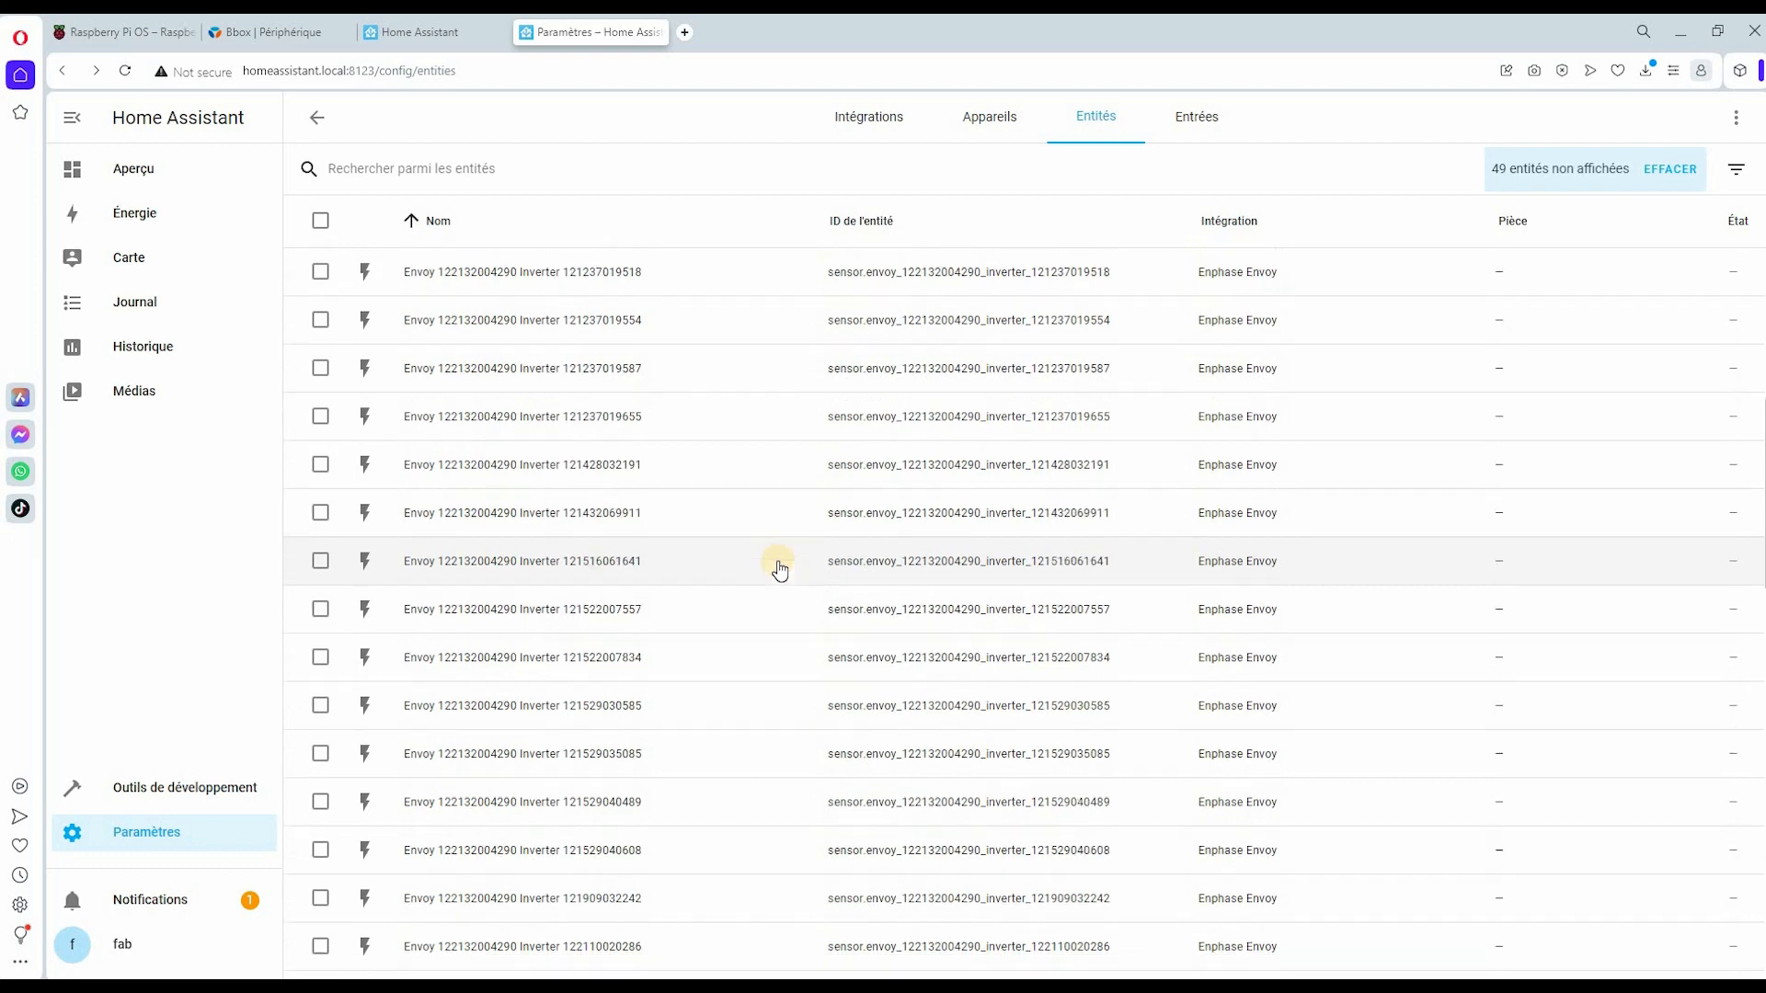
scroll(779, 568, up, 4)
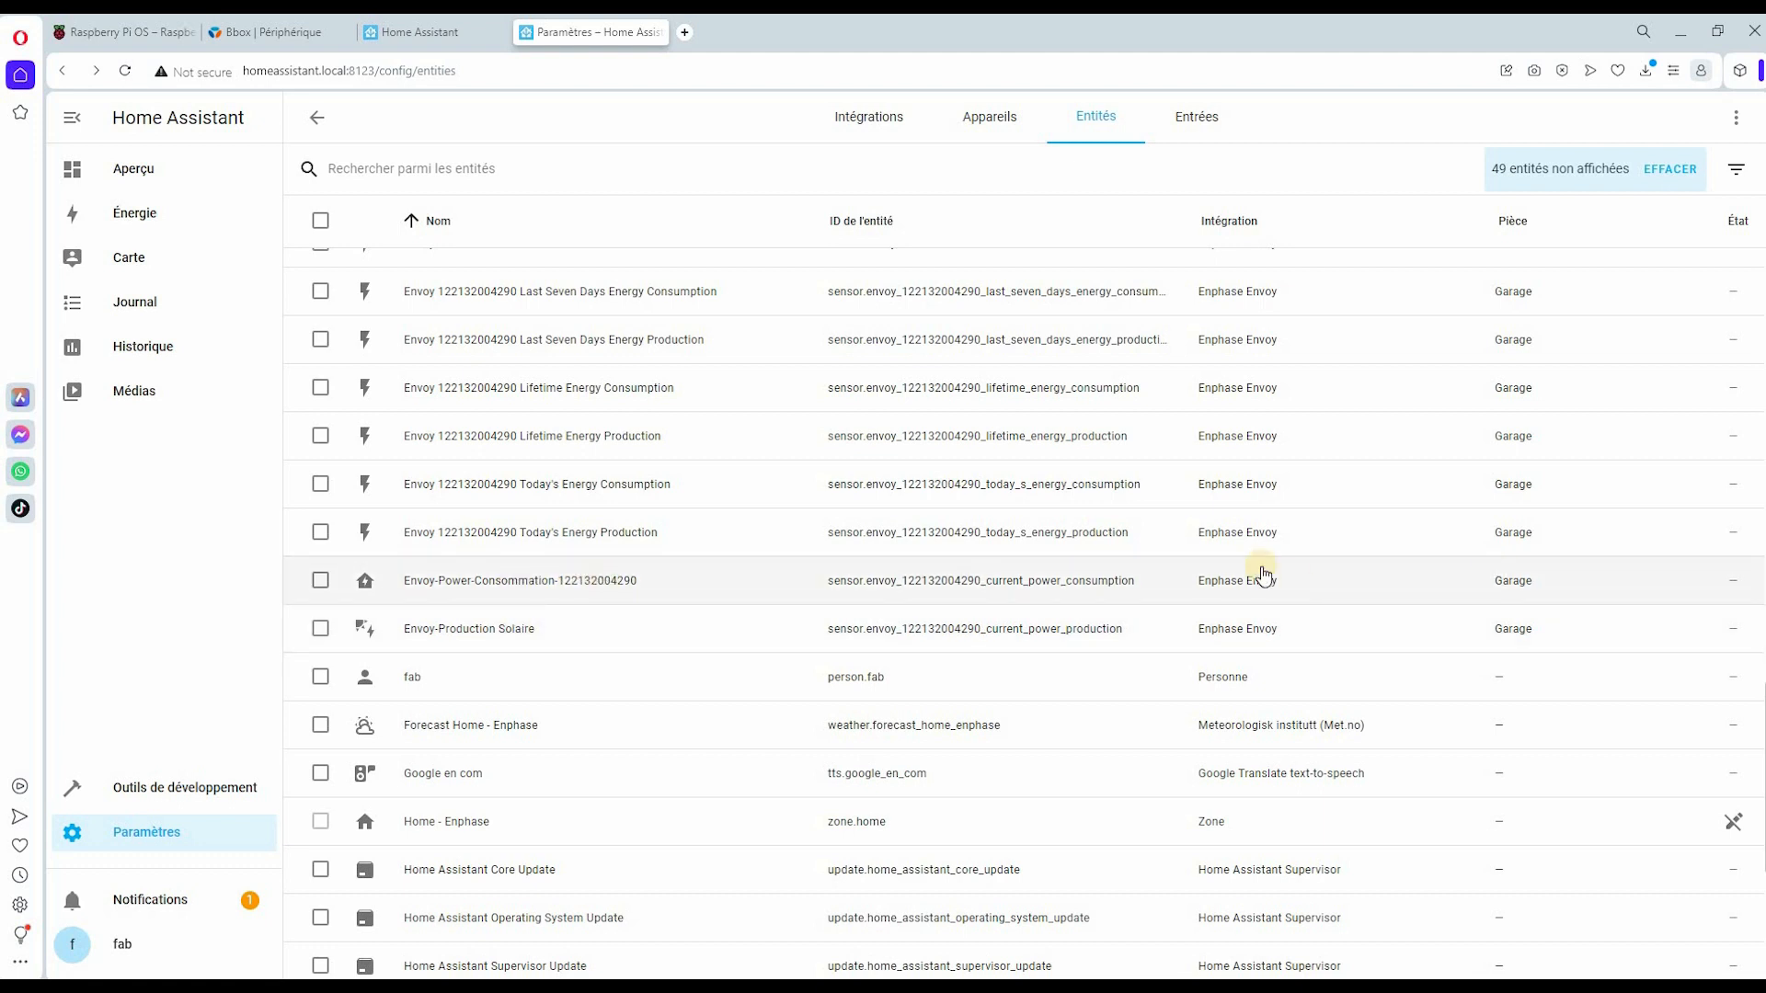
click(505, 579)
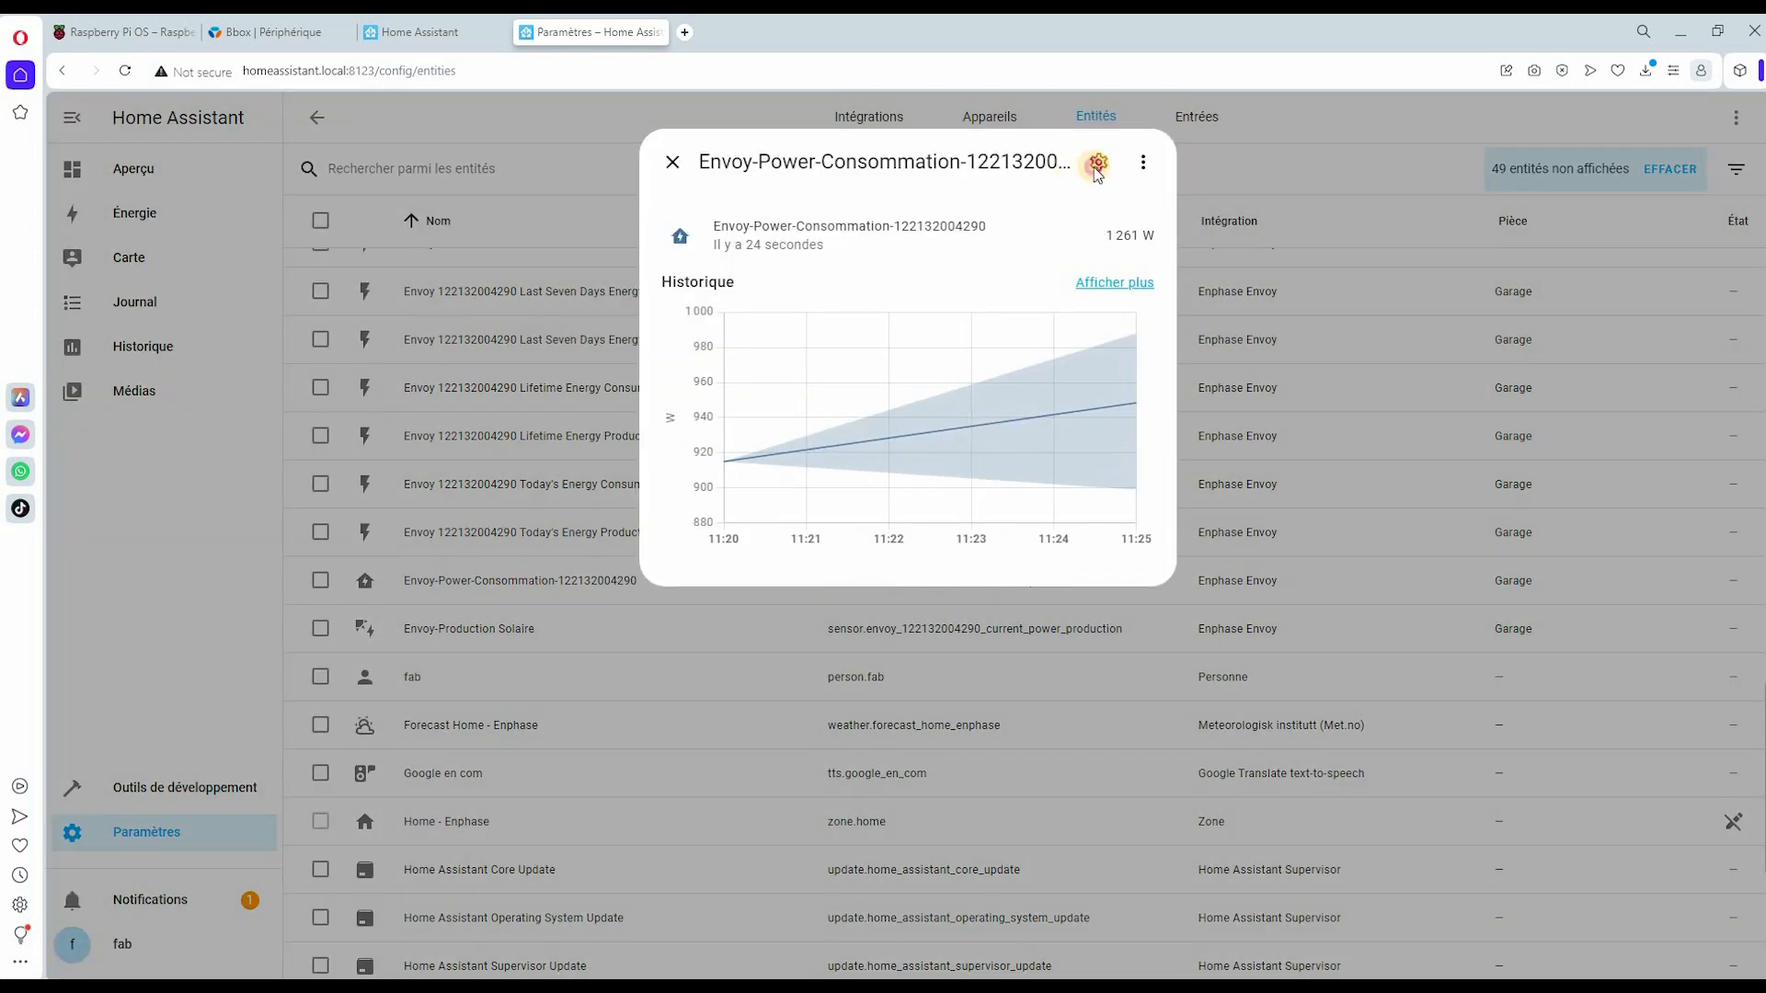
click(810, 163)
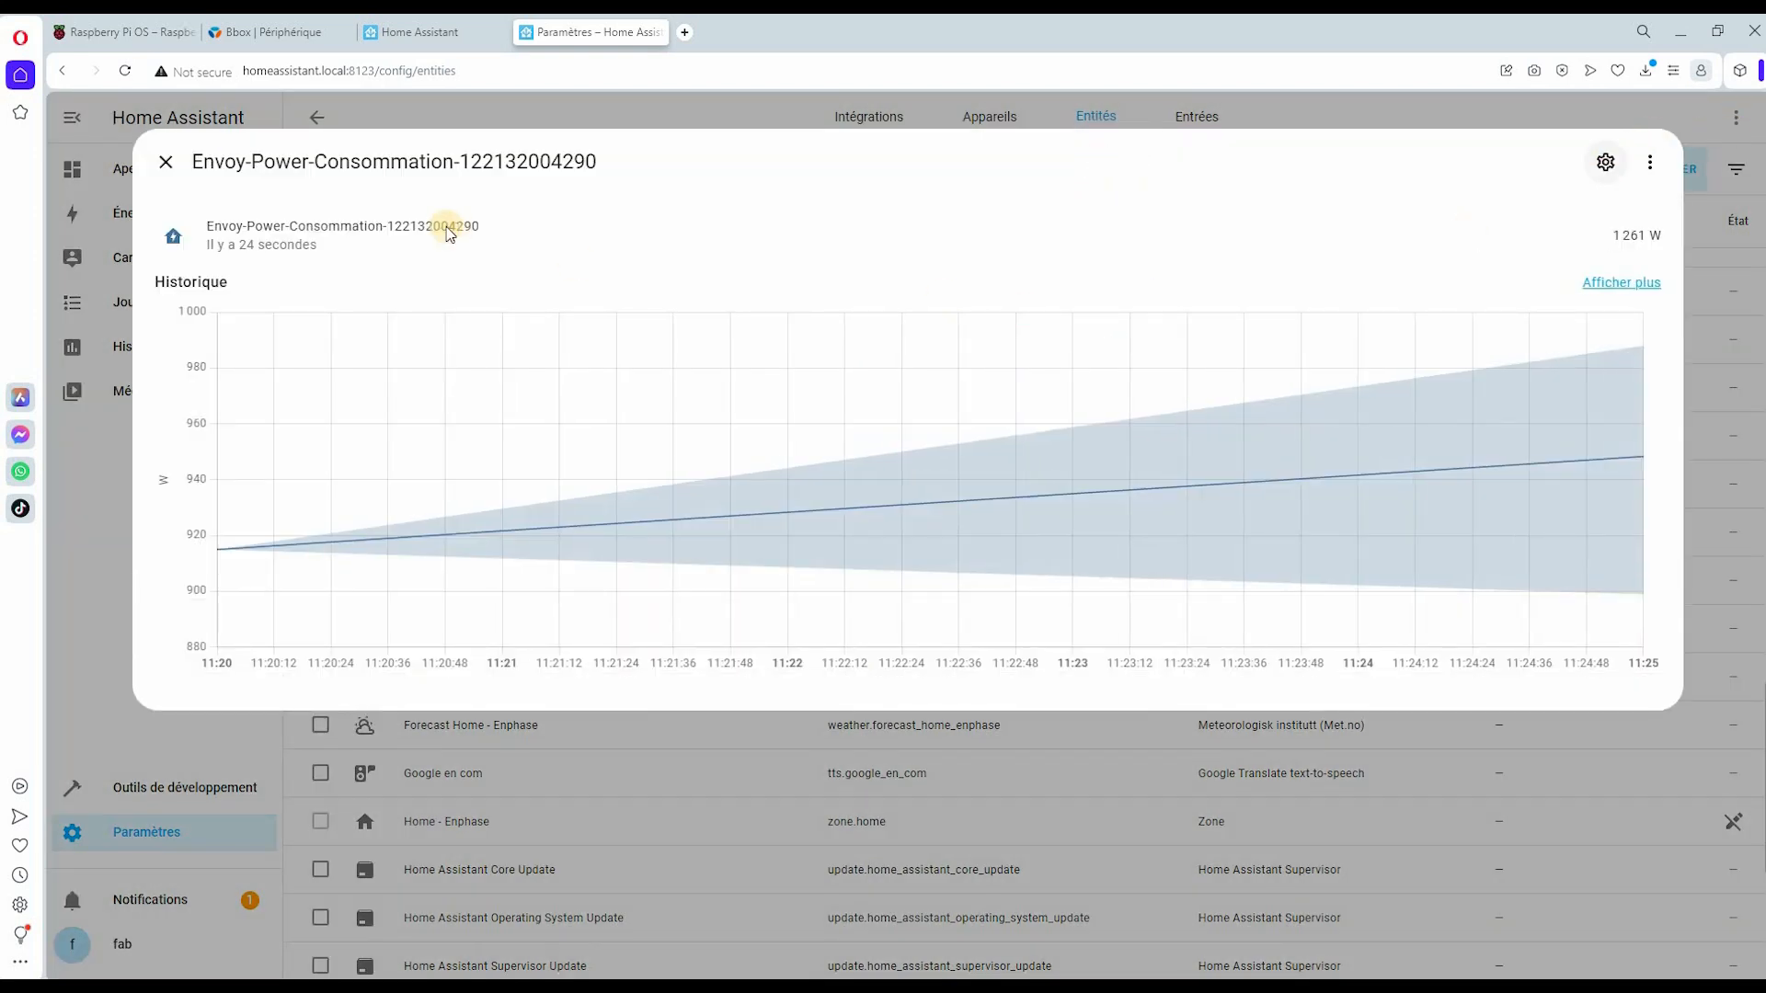
click(445, 227)
double_click(227, 243)
key(BackSpace)
key(BackSpace)
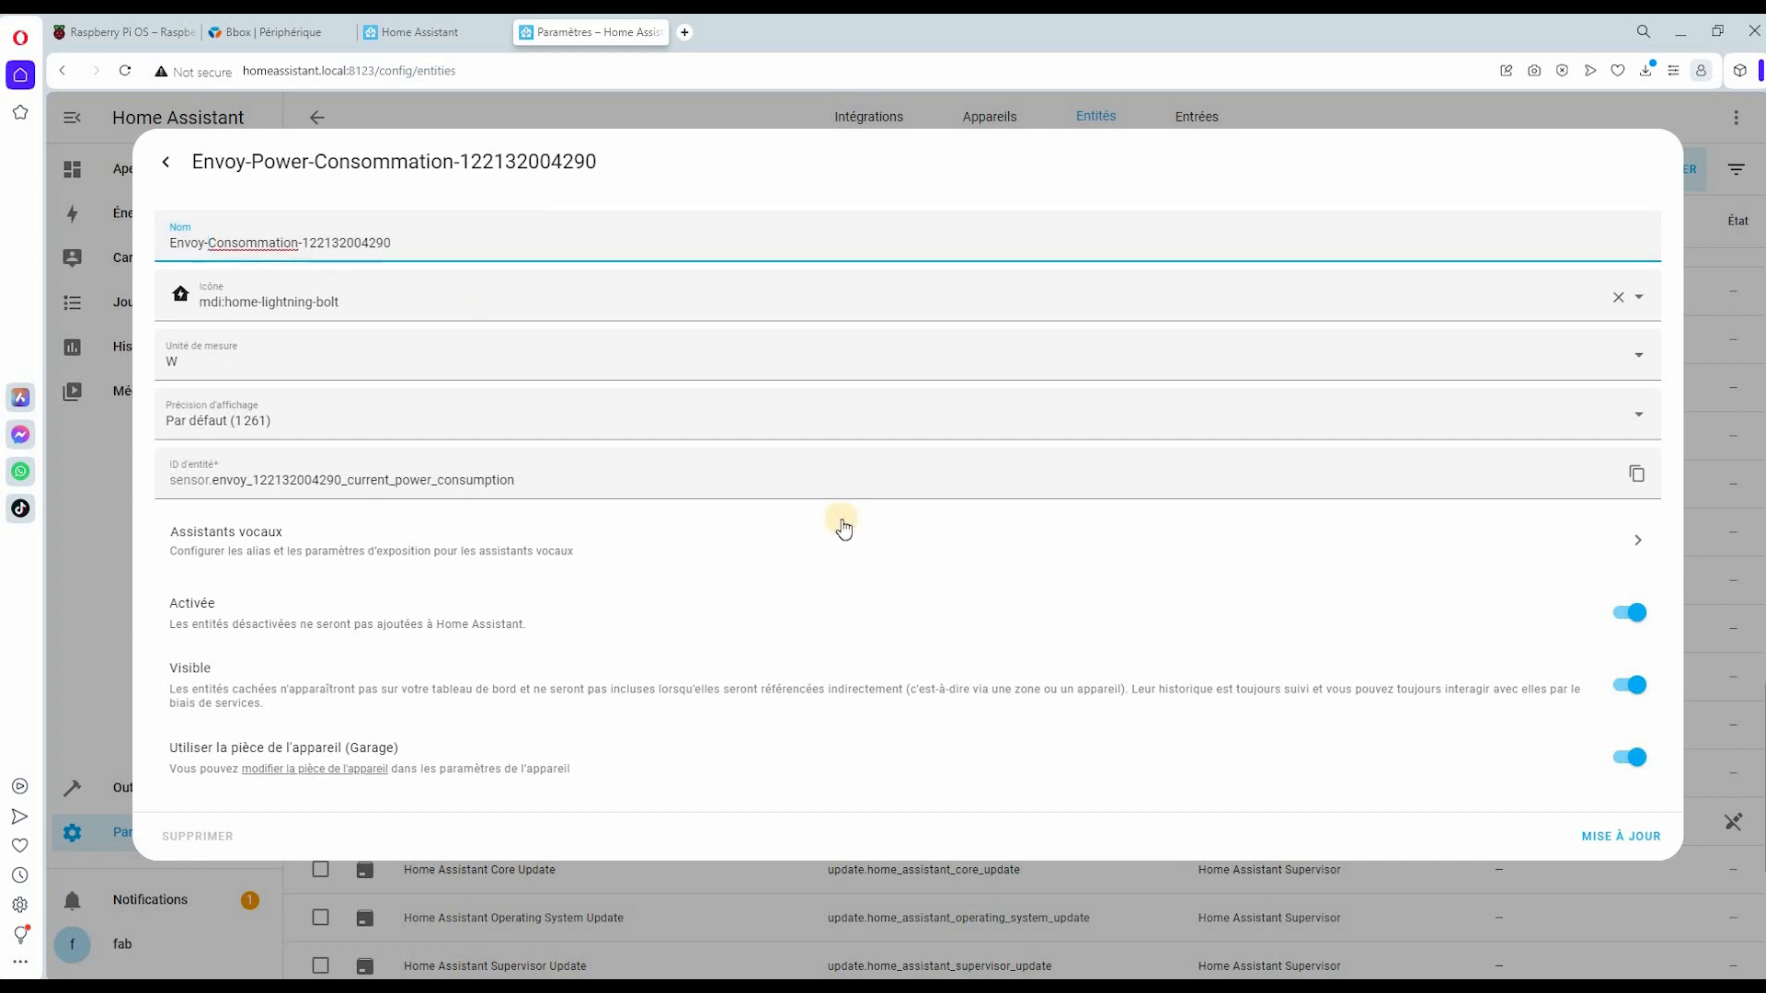
click(1611, 838)
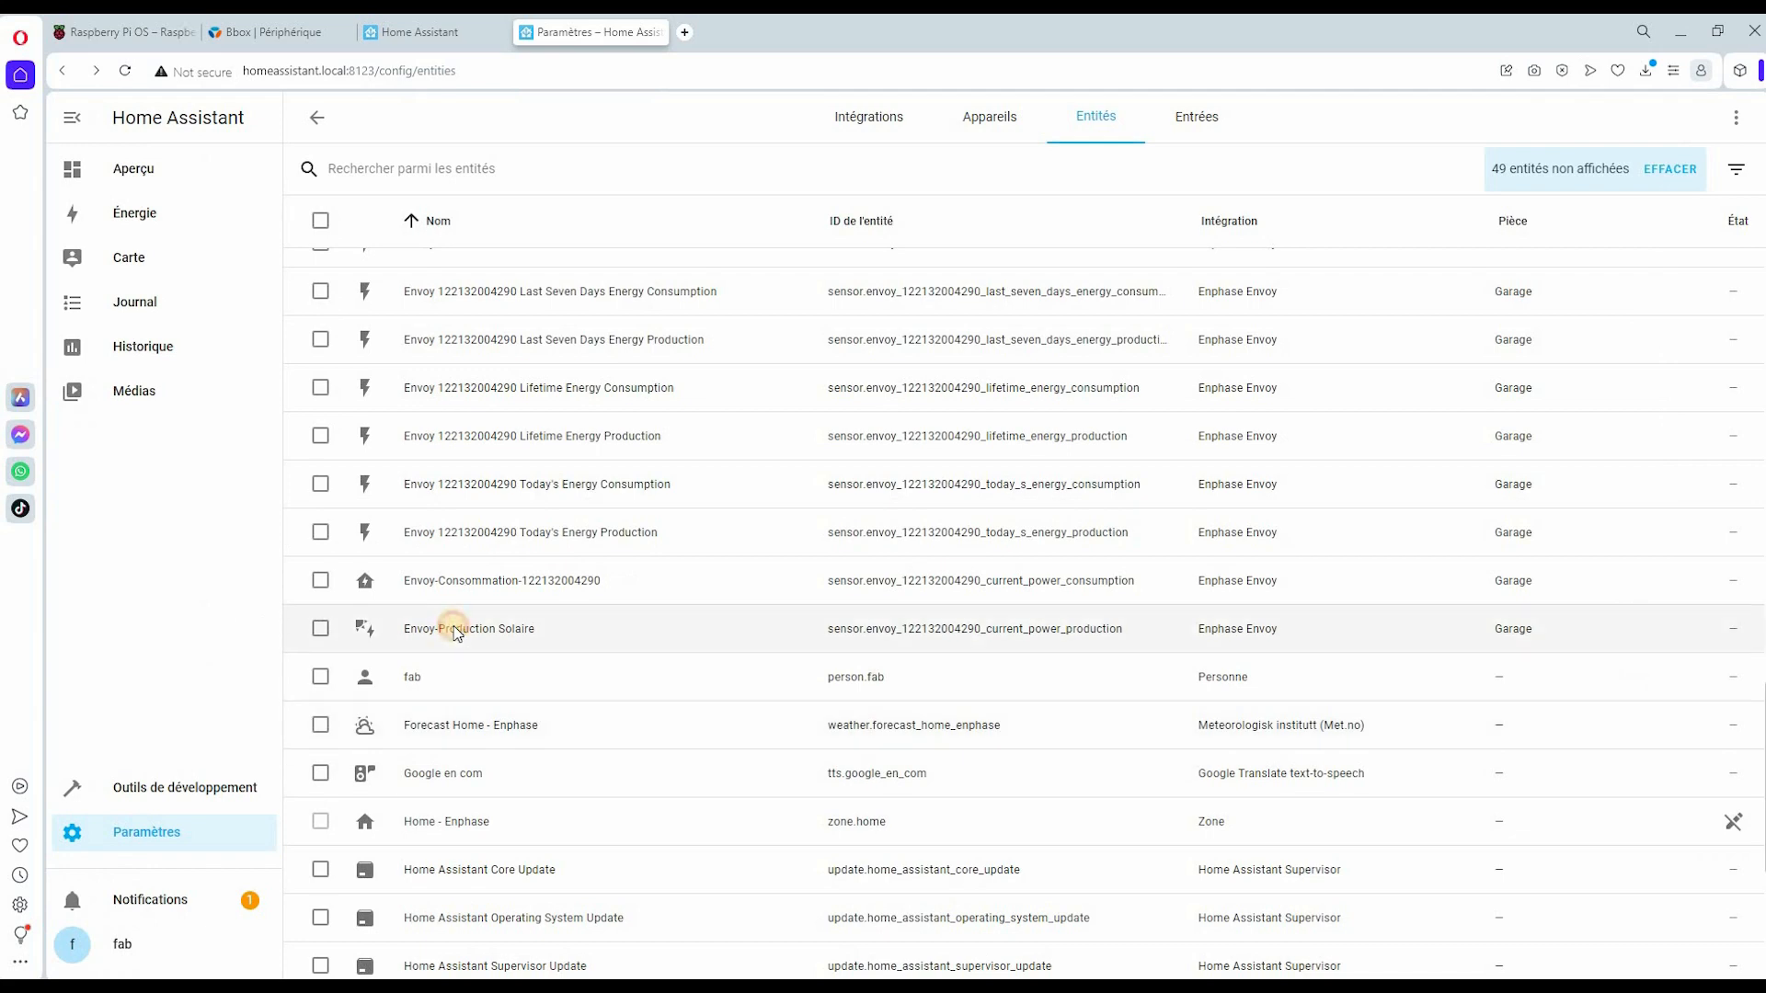
click(456, 632)
click(1099, 161)
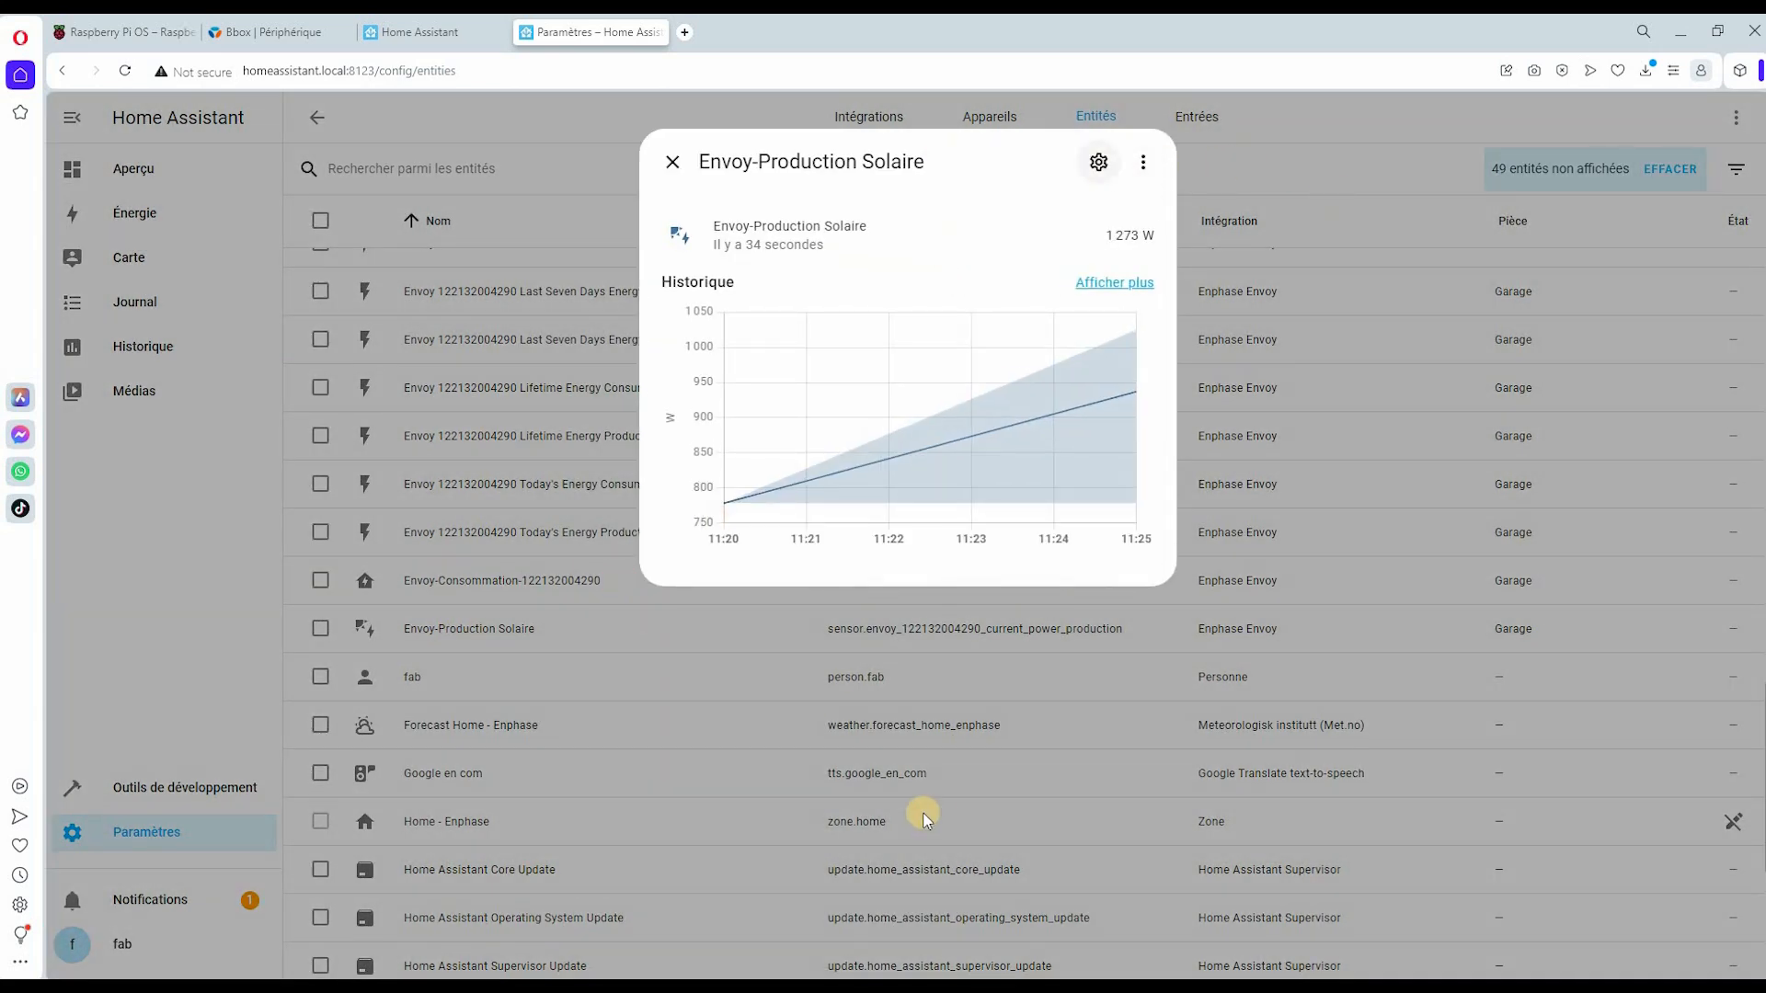
drag(764, 480, 847, 480)
key(ctrl+c)
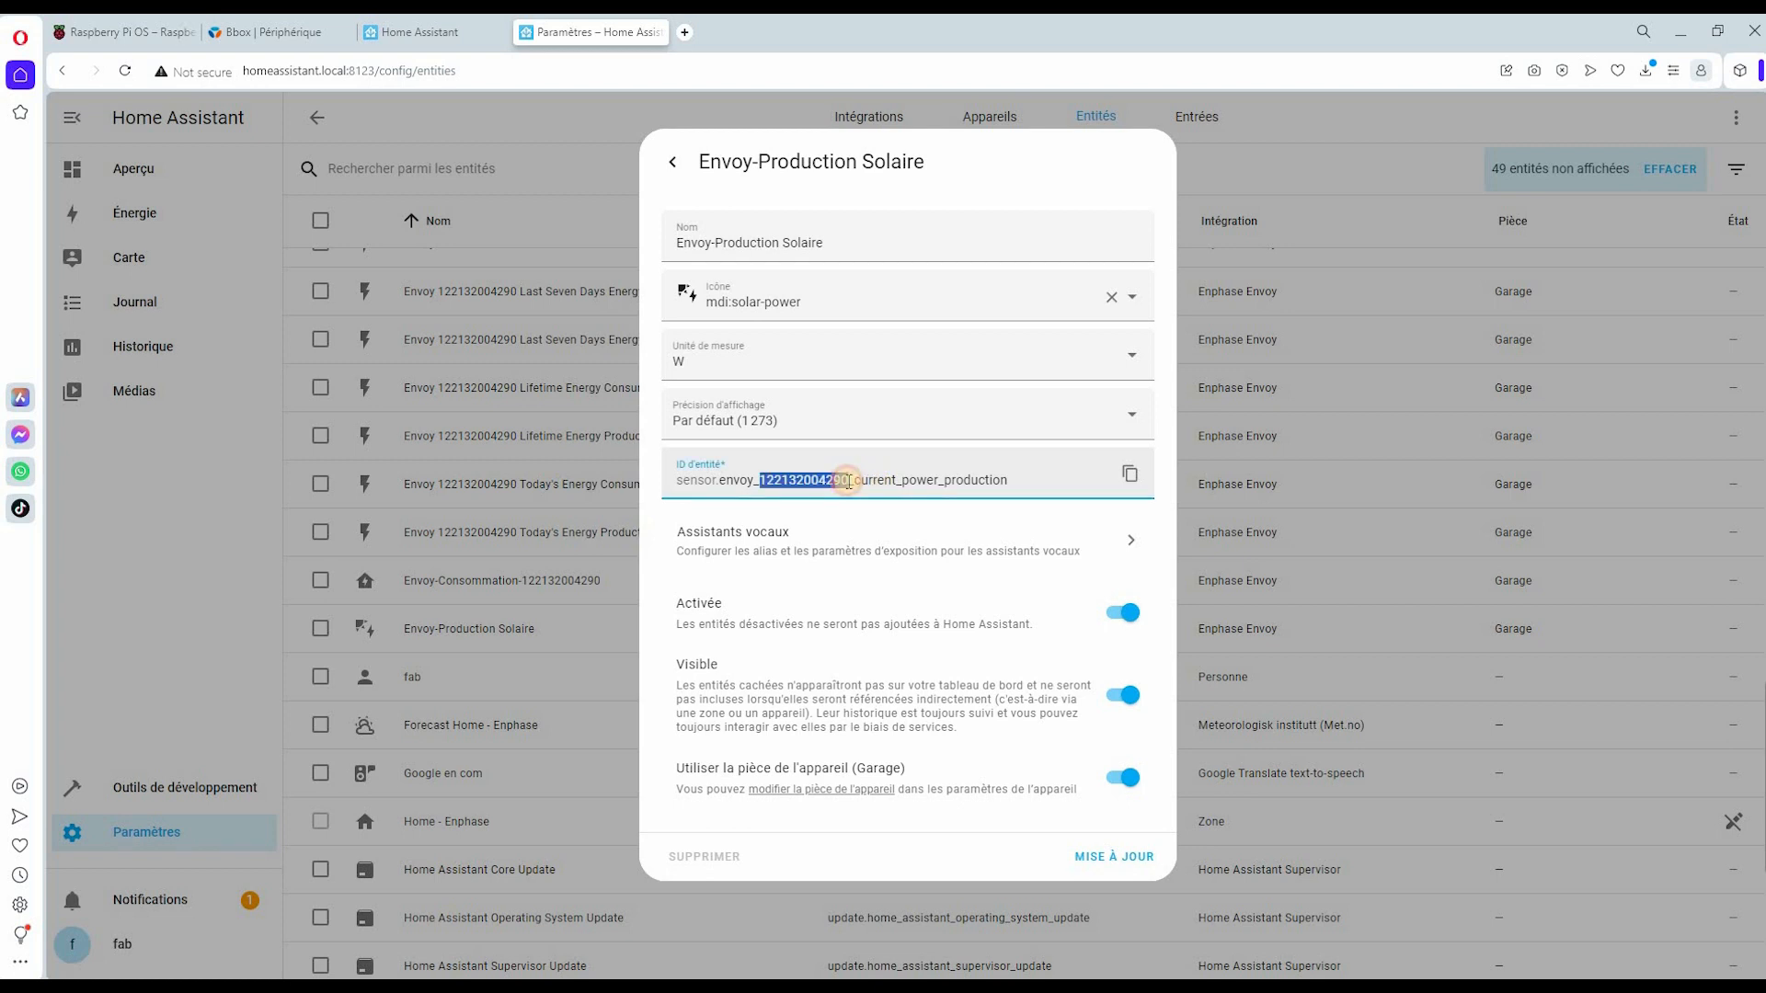
click(849, 245)
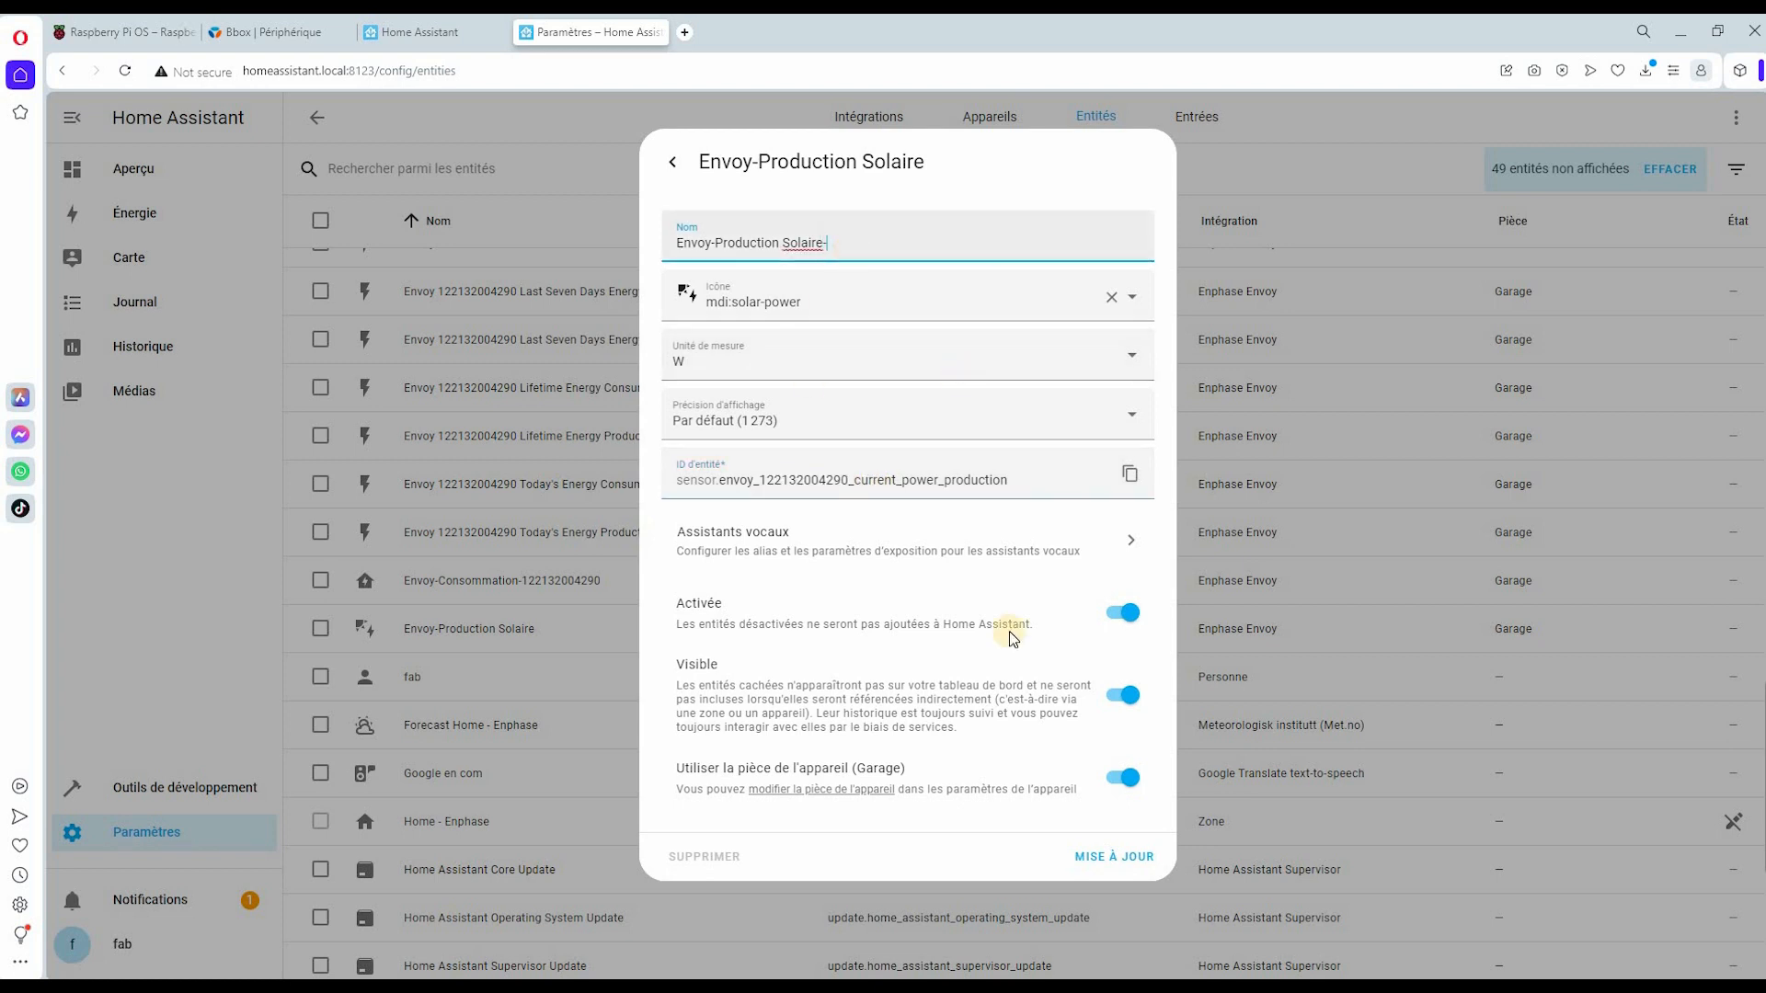
text(-)
key(ctrl+v)
click(1114, 856)
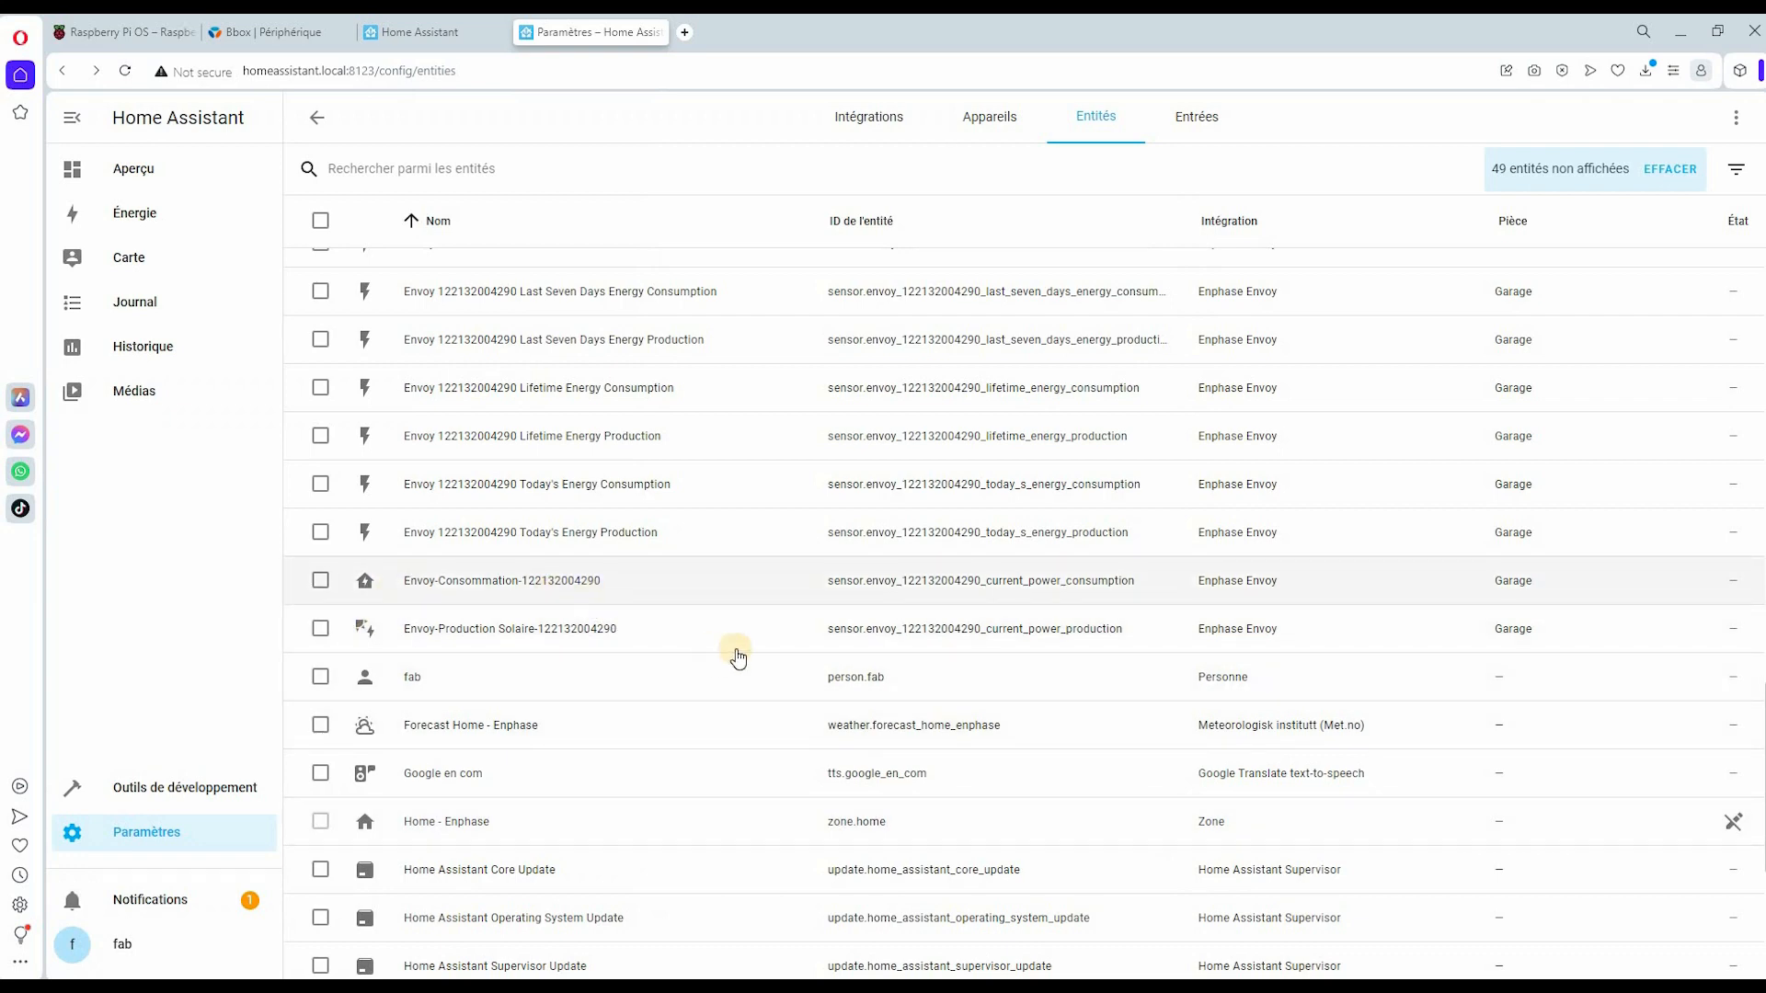
scroll(745, 654, up, 5)
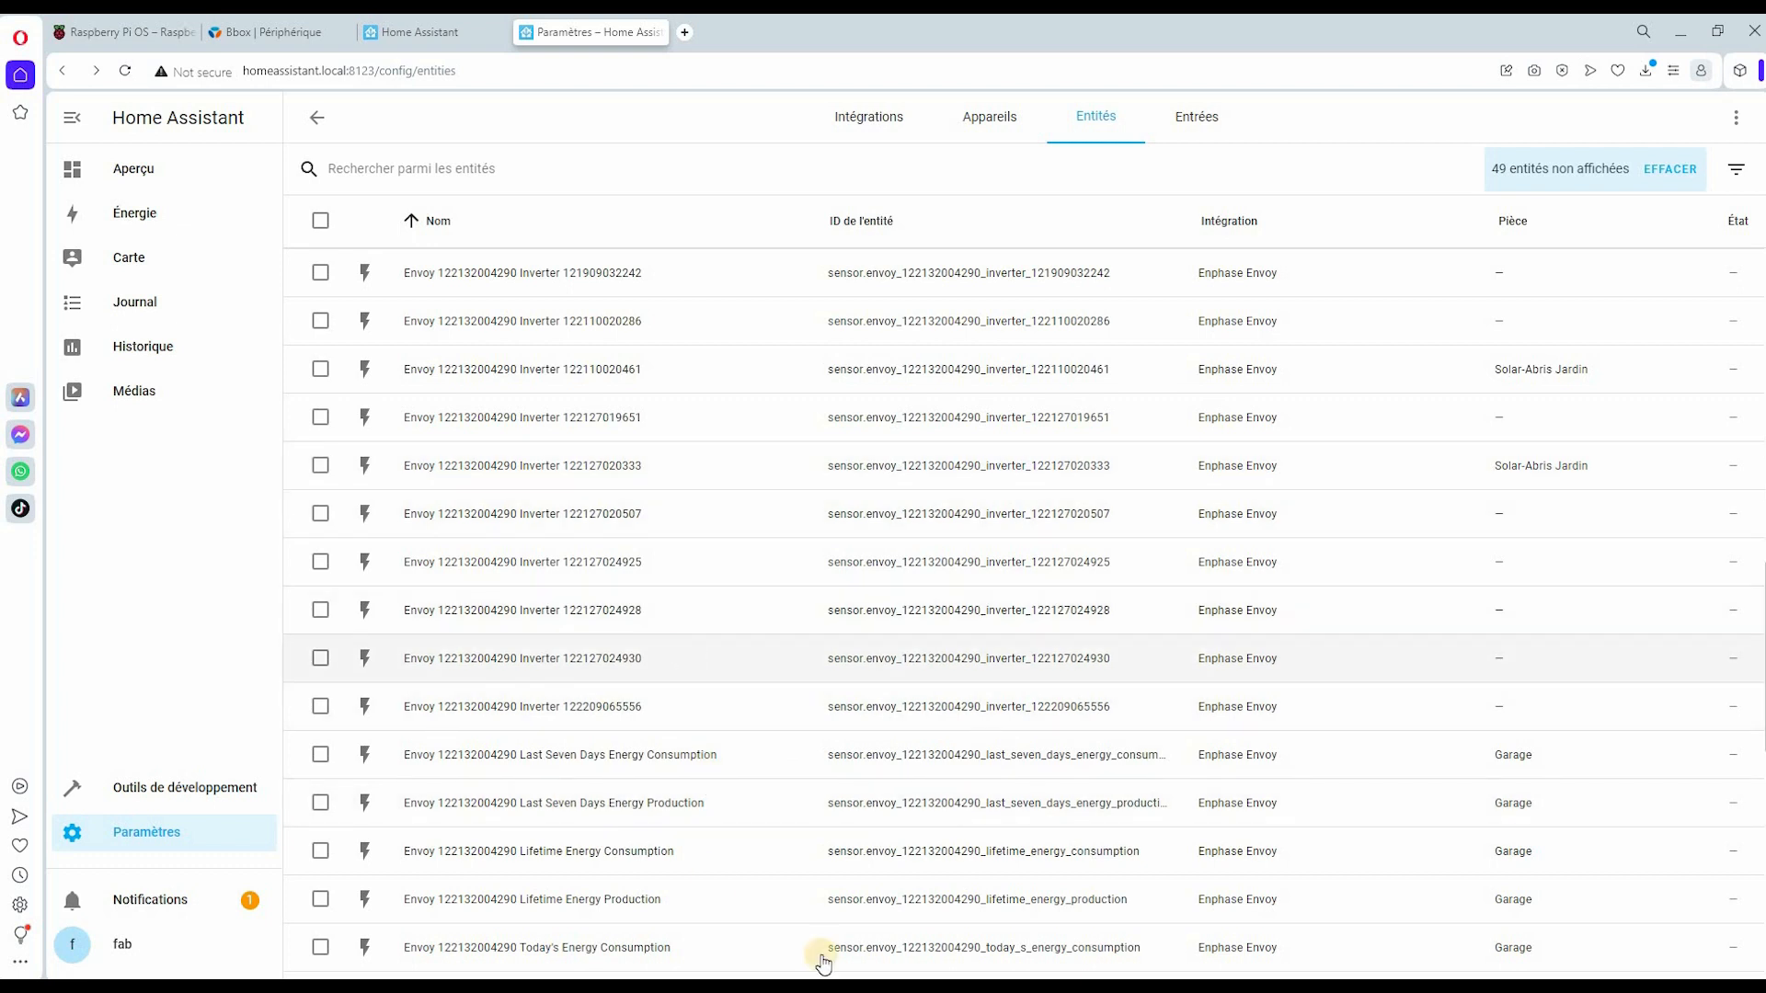
click(342, 984)
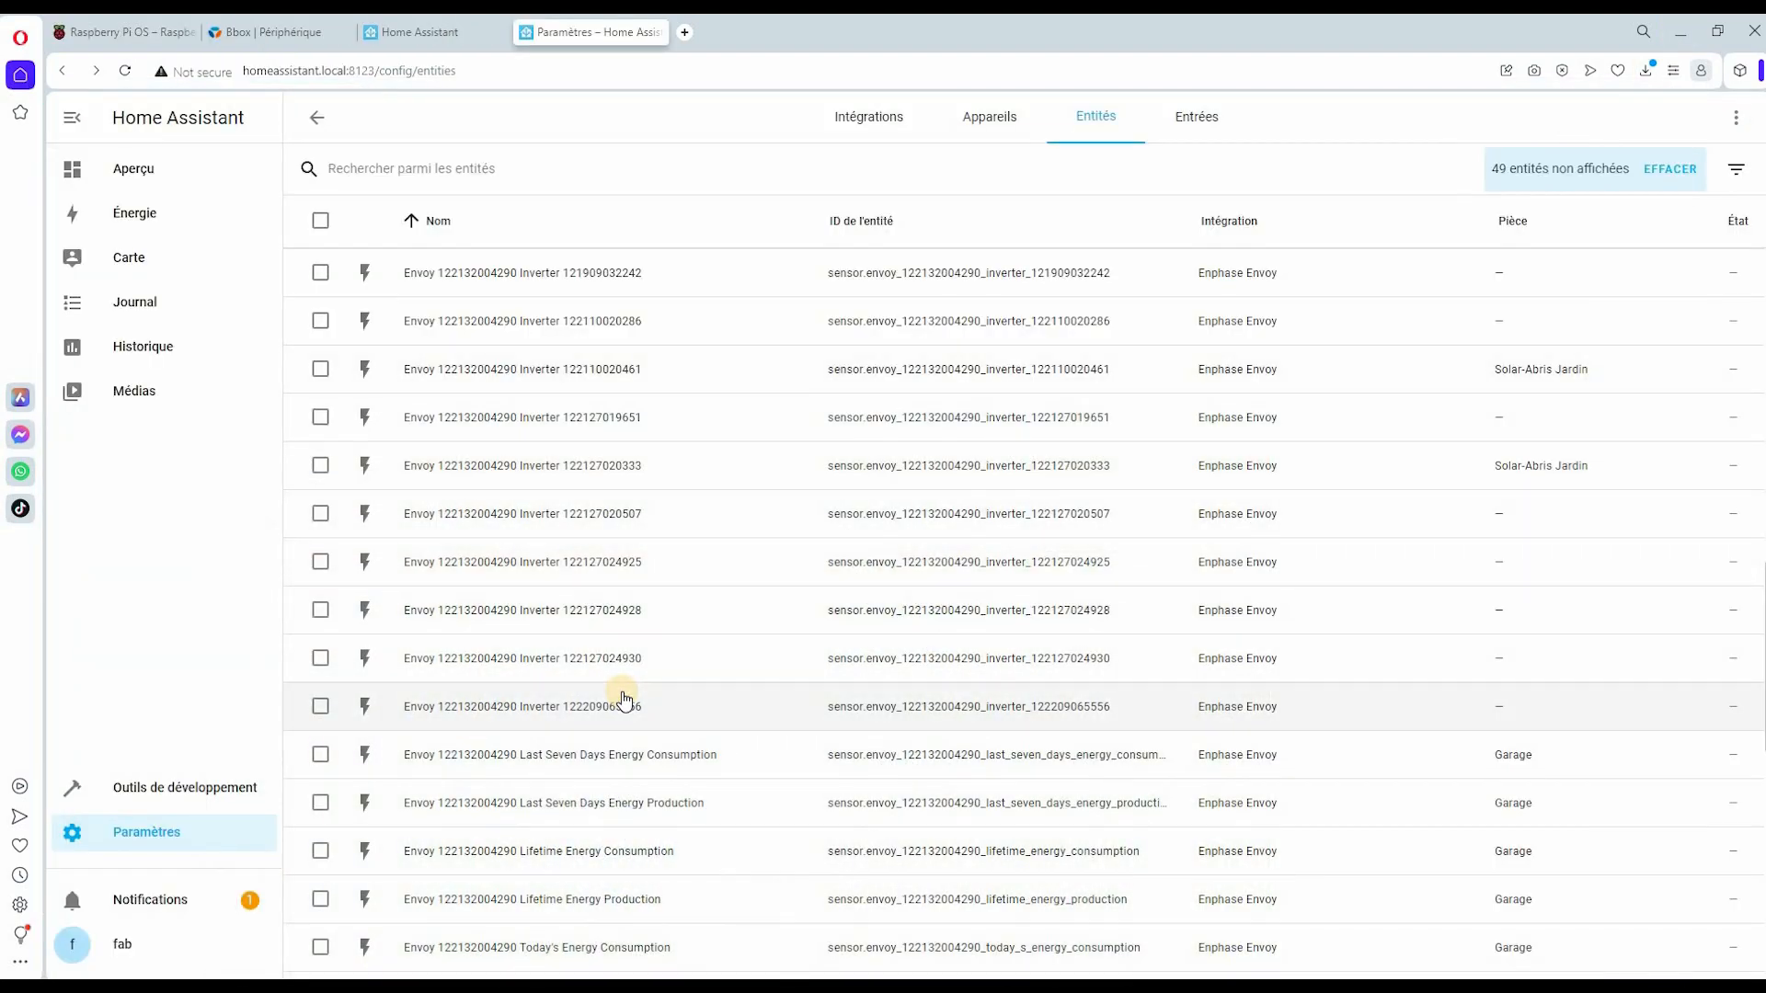
scroll(632, 678, up, 4)
scroll(635, 662, up, 10)
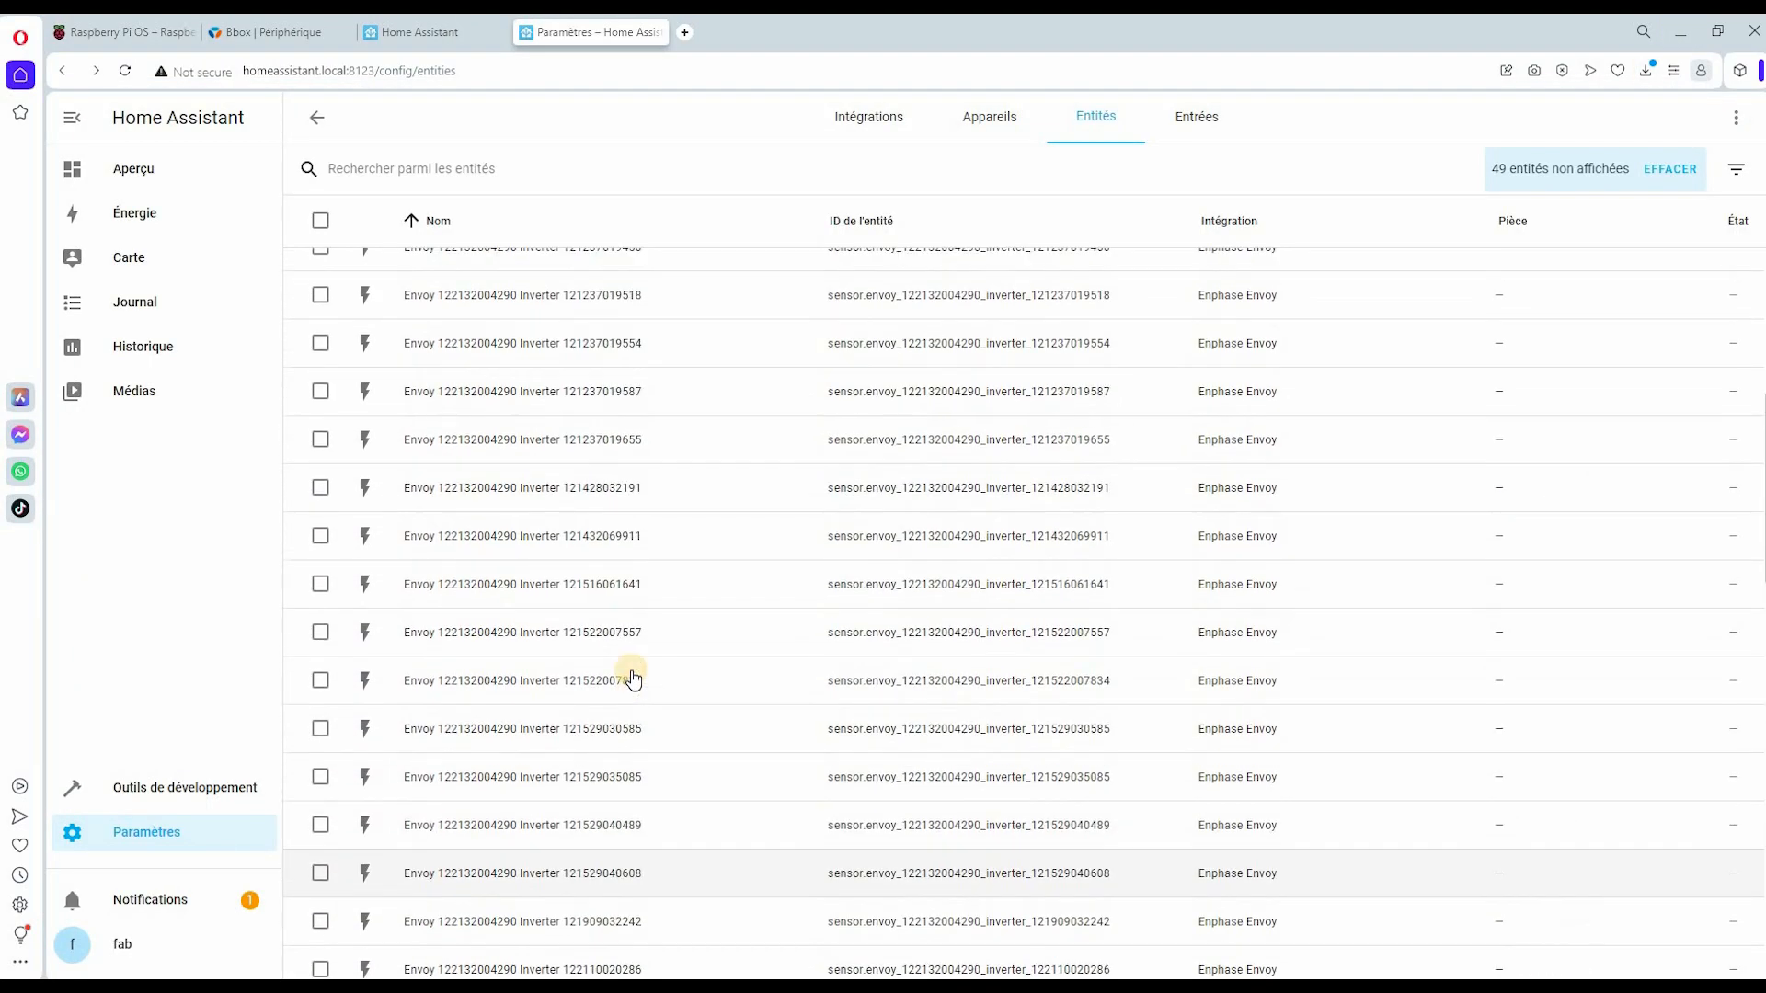
scroll(643, 616, up, 1)
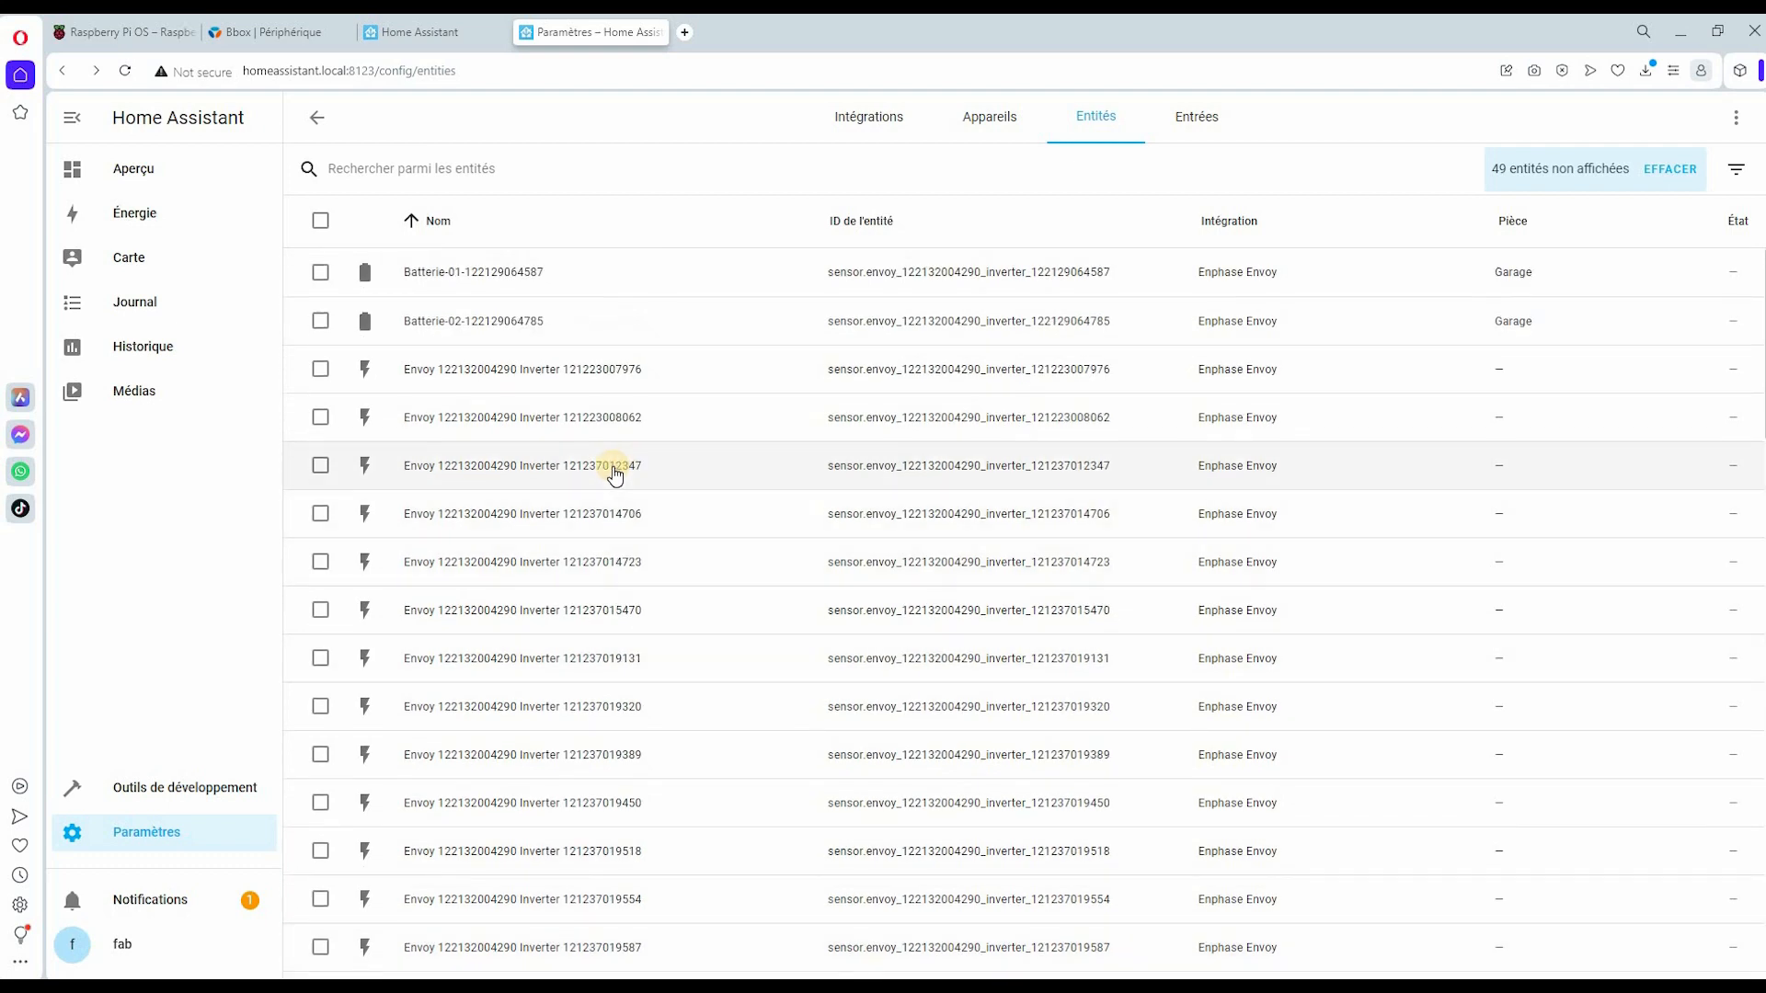
click(615, 471)
click(1100, 162)
click(745, 248)
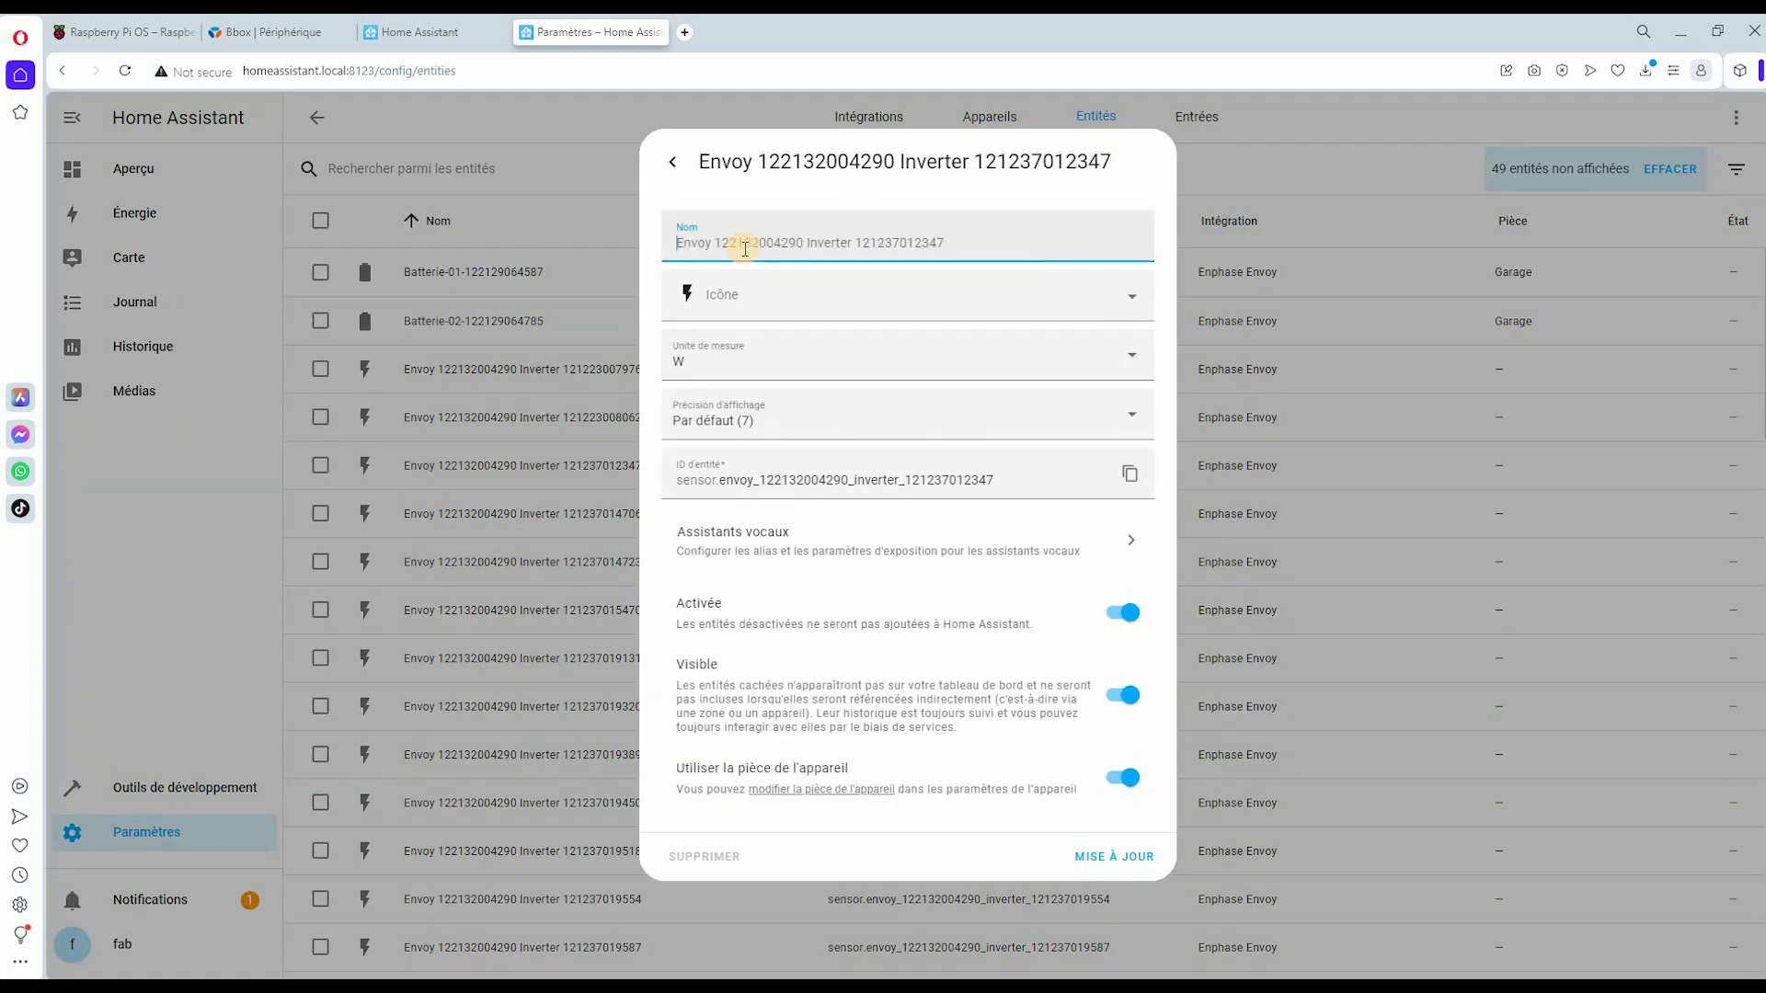
text(Abris Bois-)
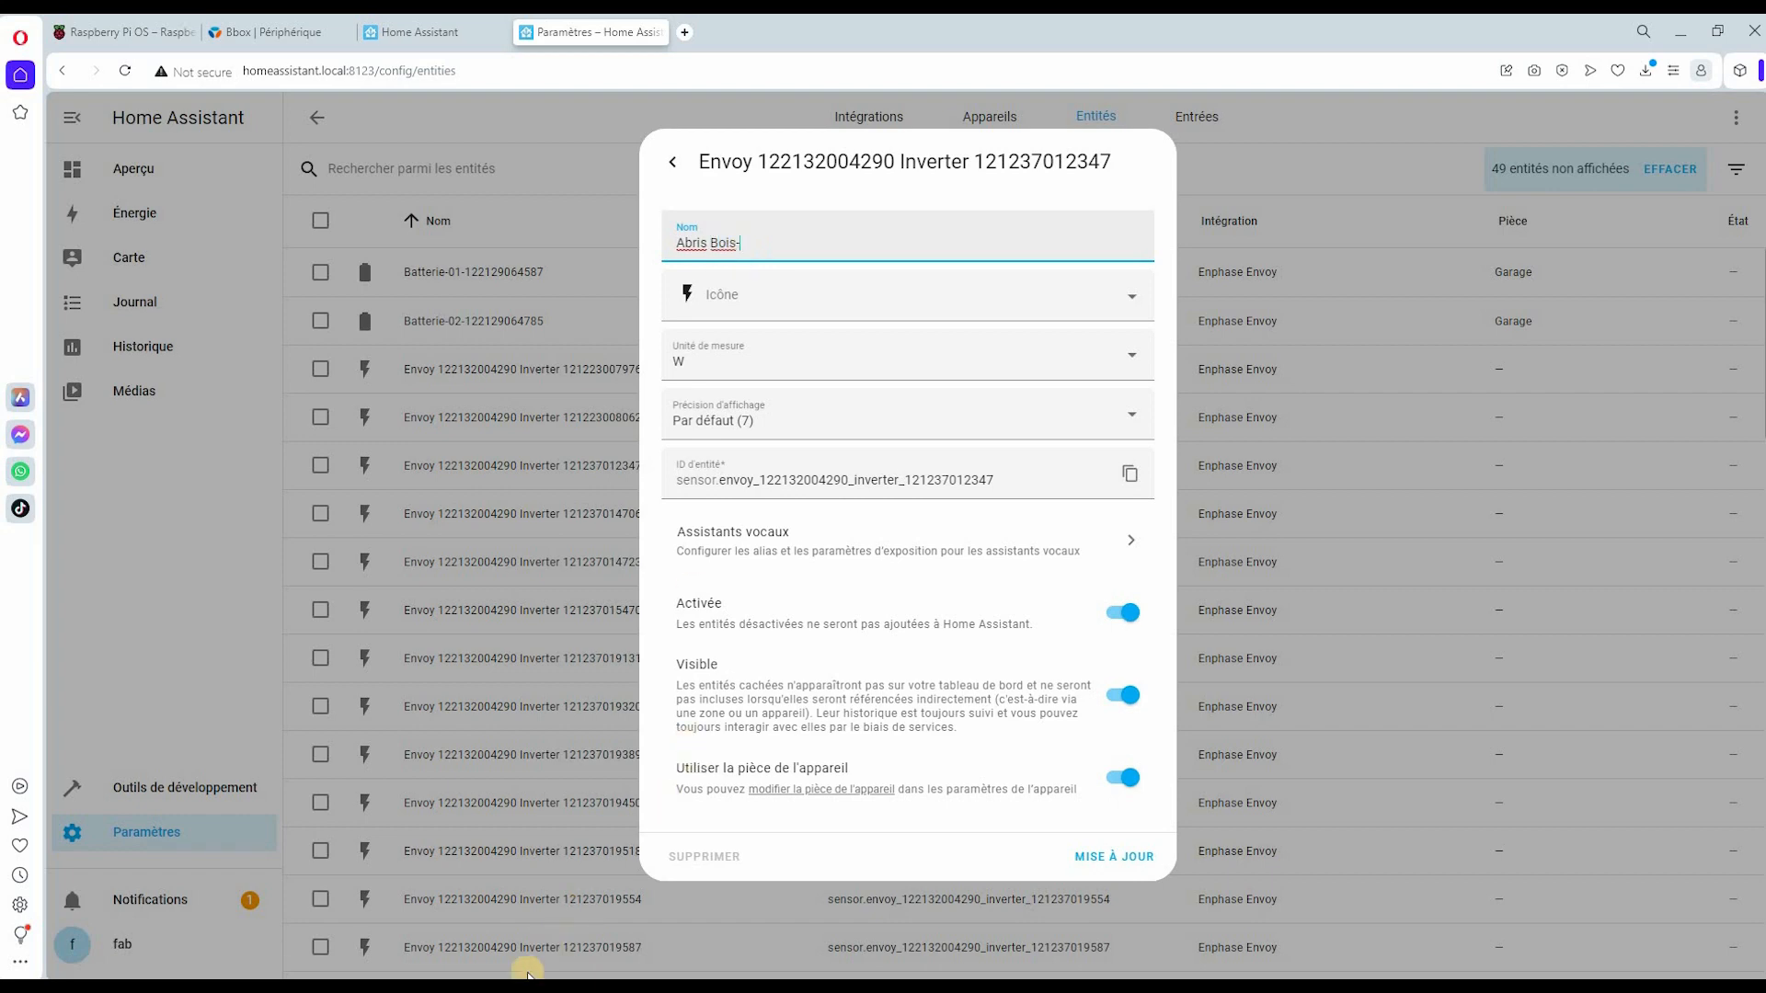
key(alt+Tab)
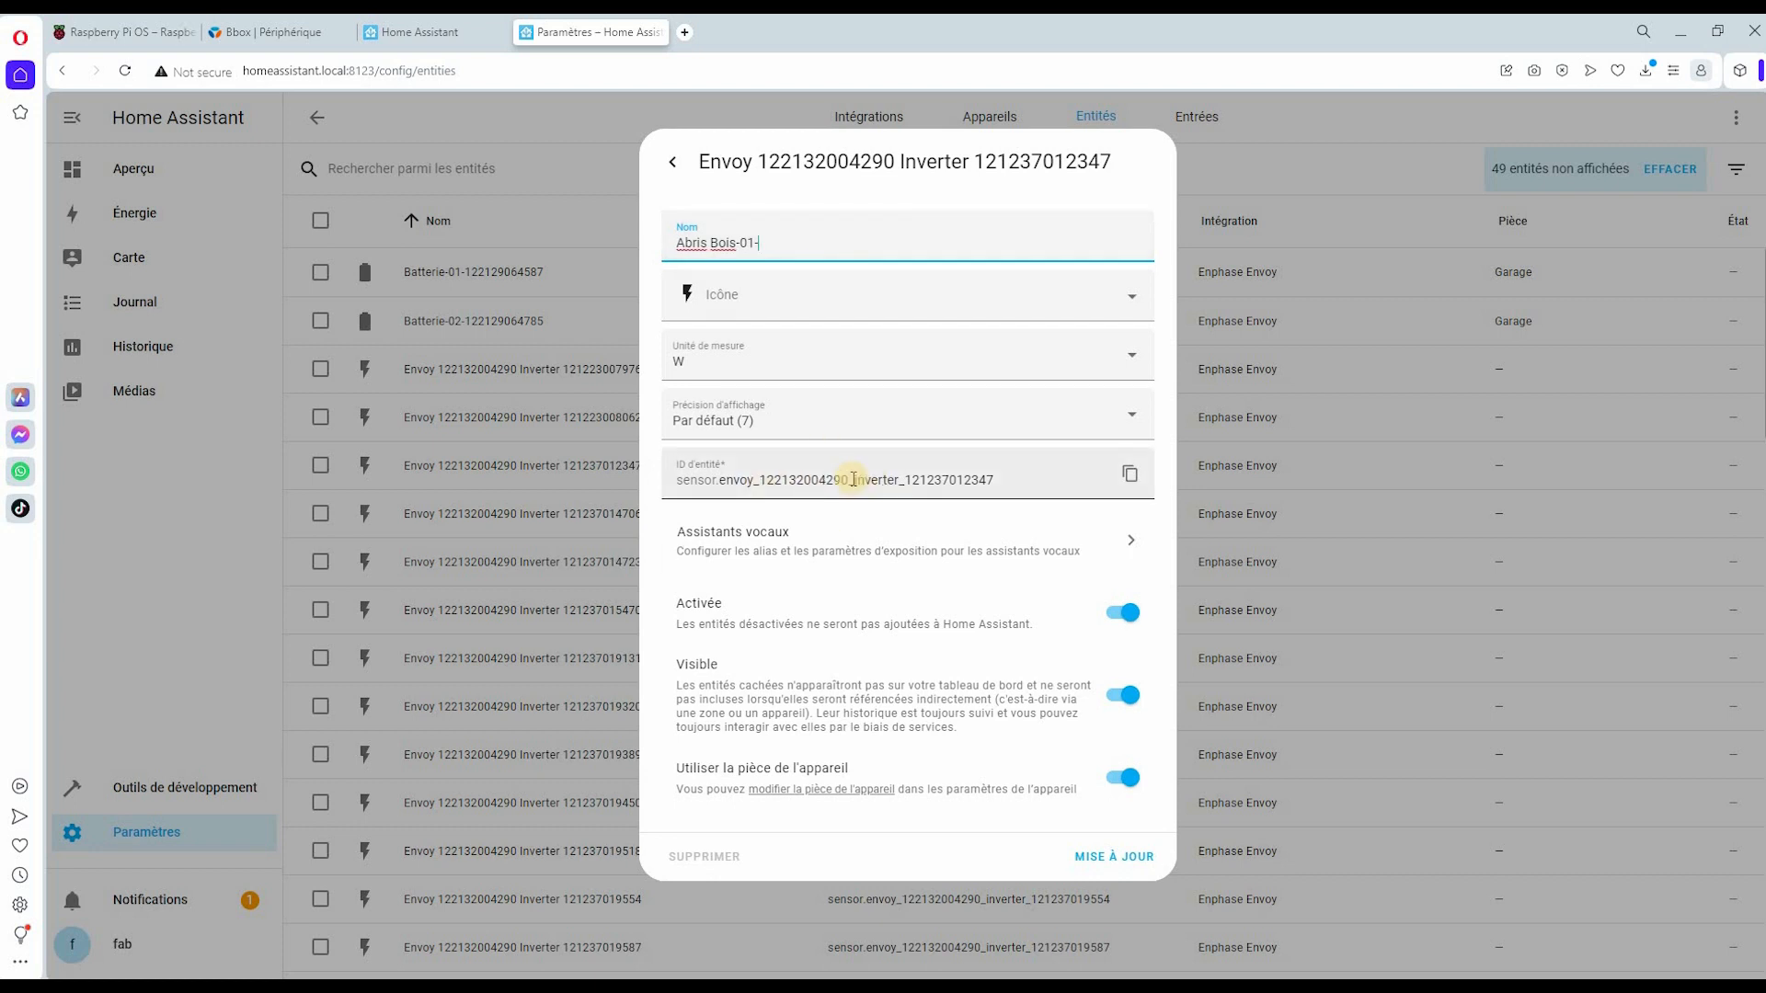
drag(905, 479, 989, 479)
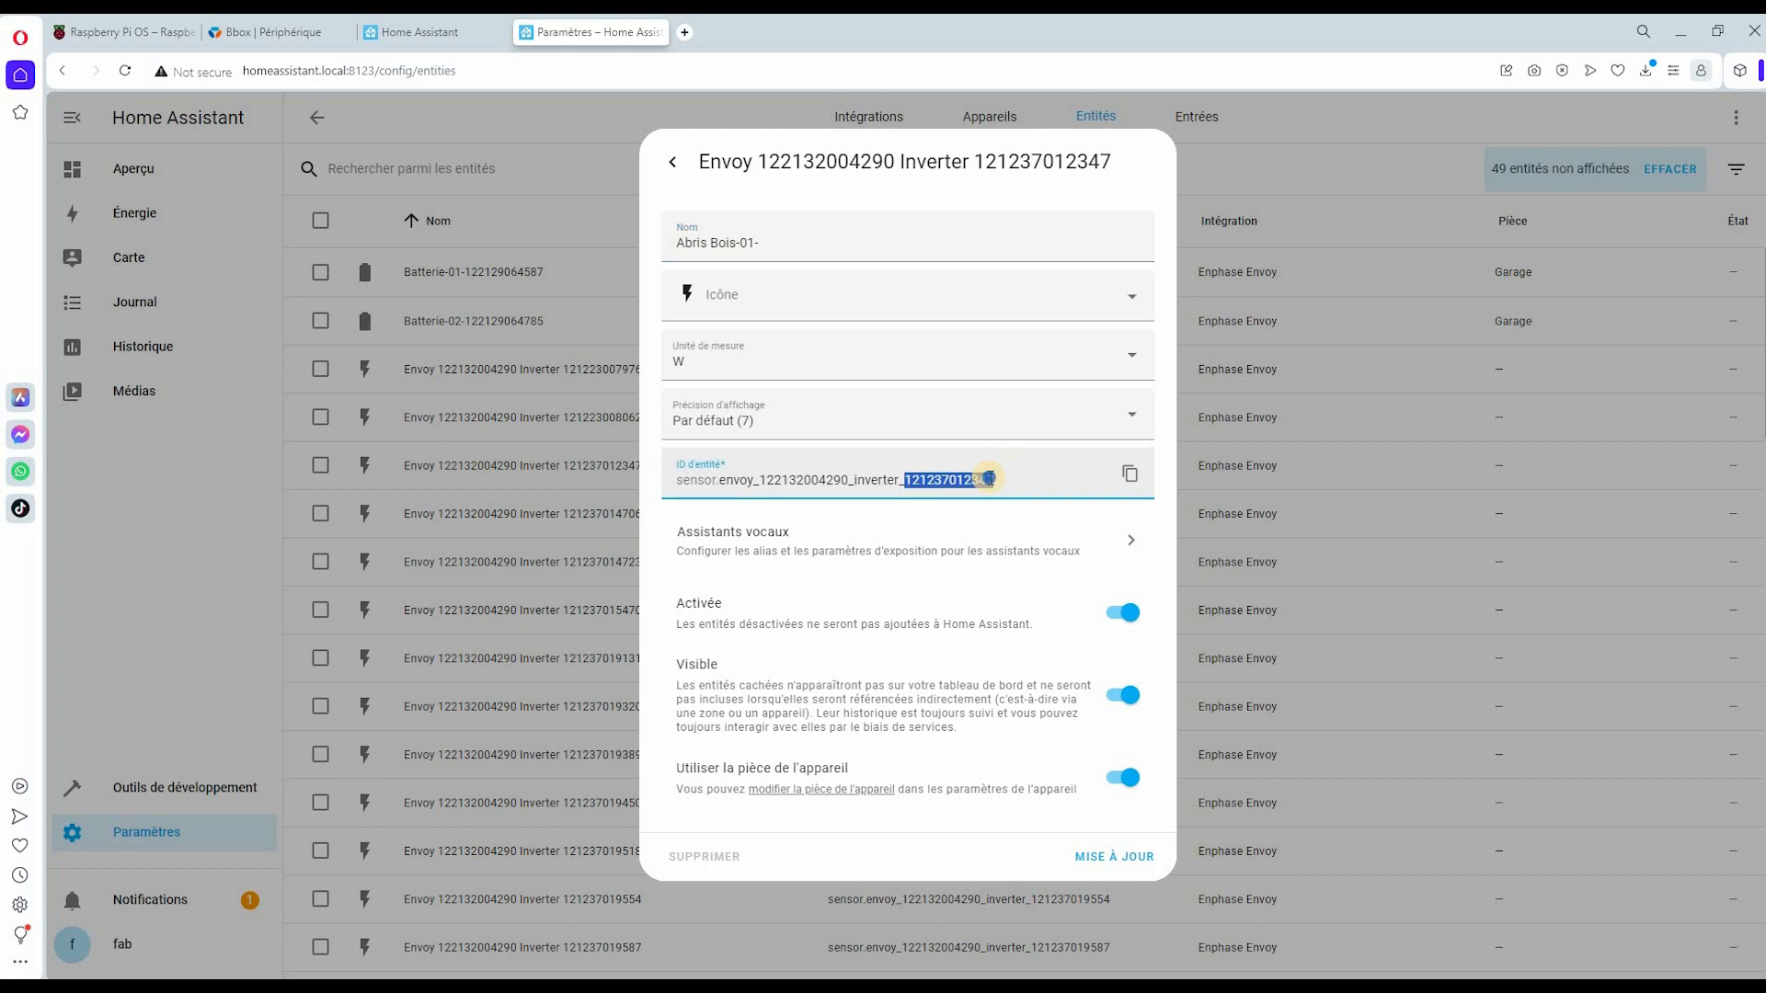
right_click(988, 480)
click(1034, 556)
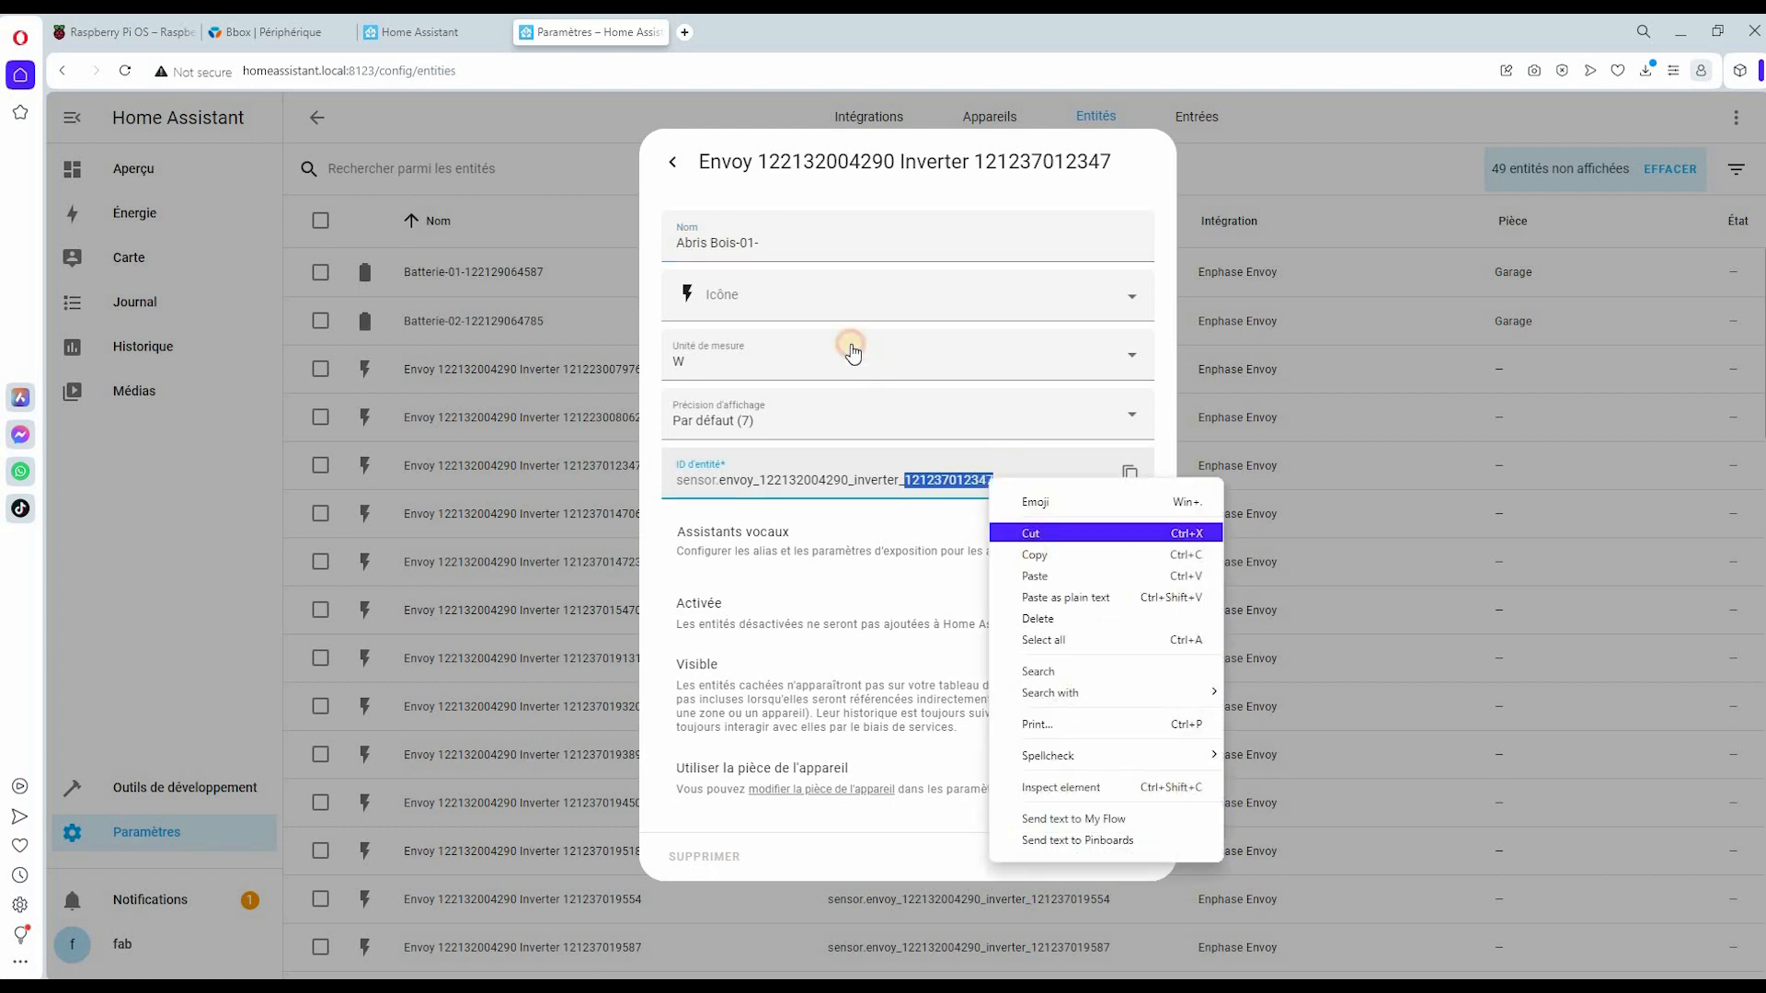
click(784, 244)
key(ctrl+v)
click(772, 296)
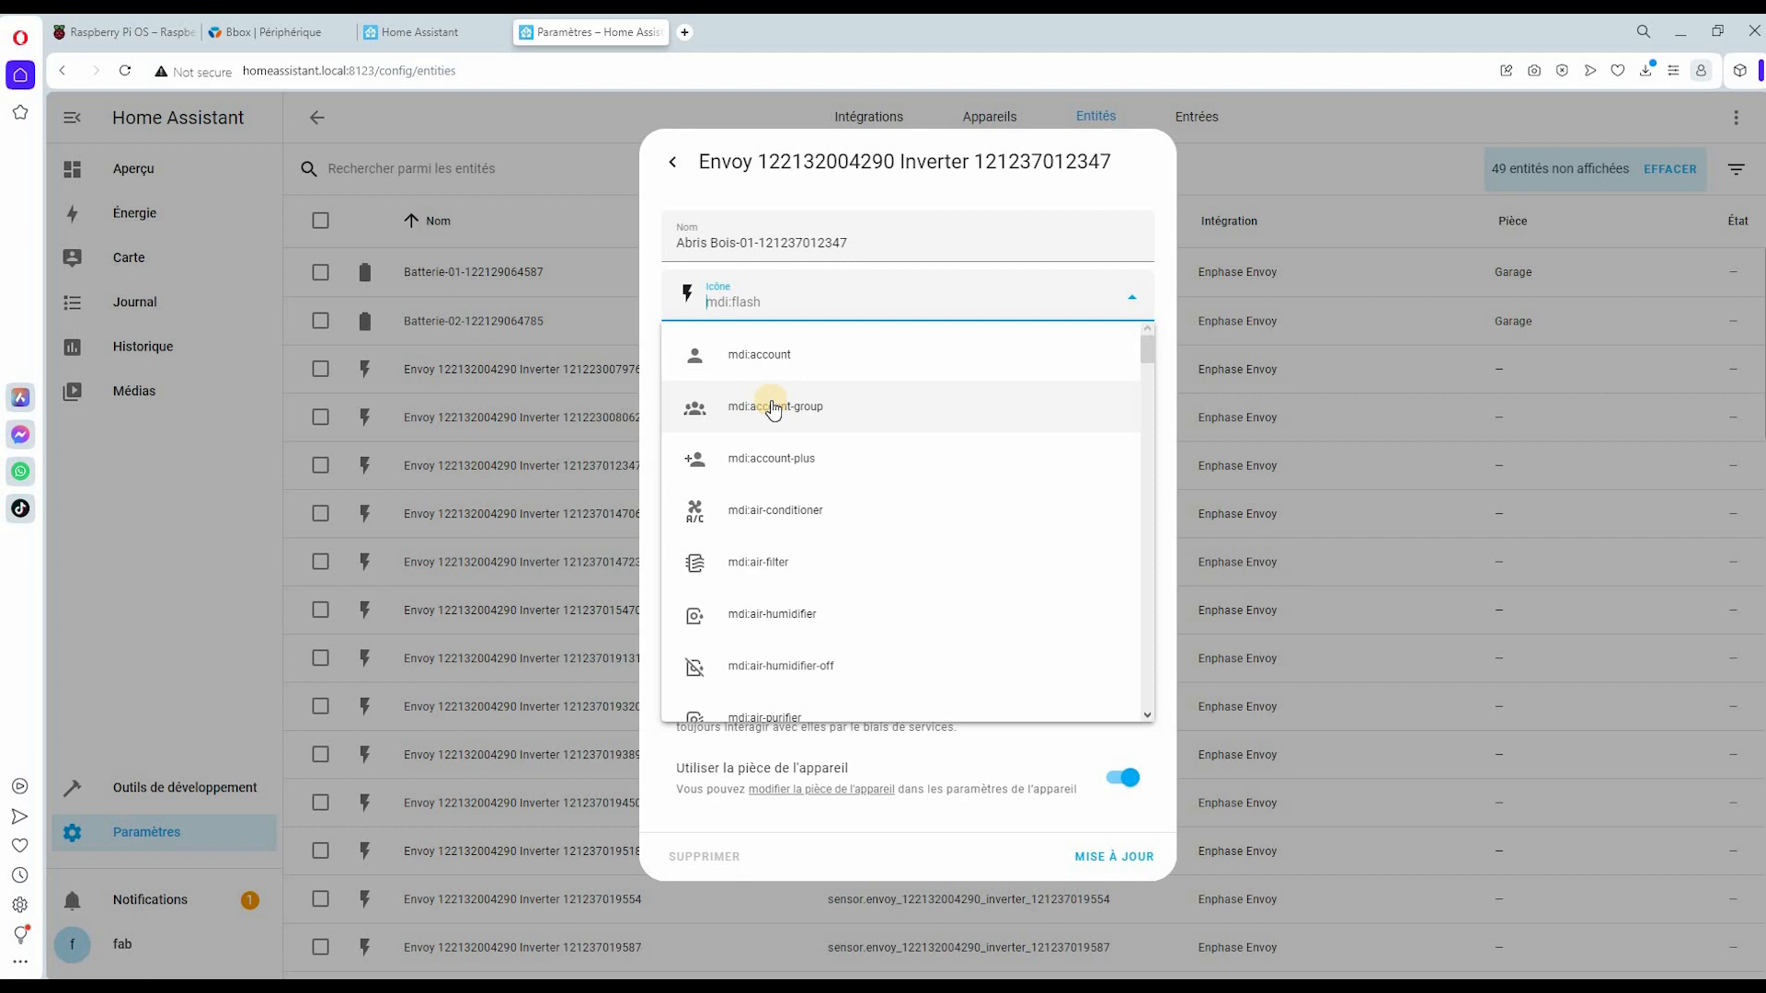
scroll(773, 410, down, 3)
text(solar)
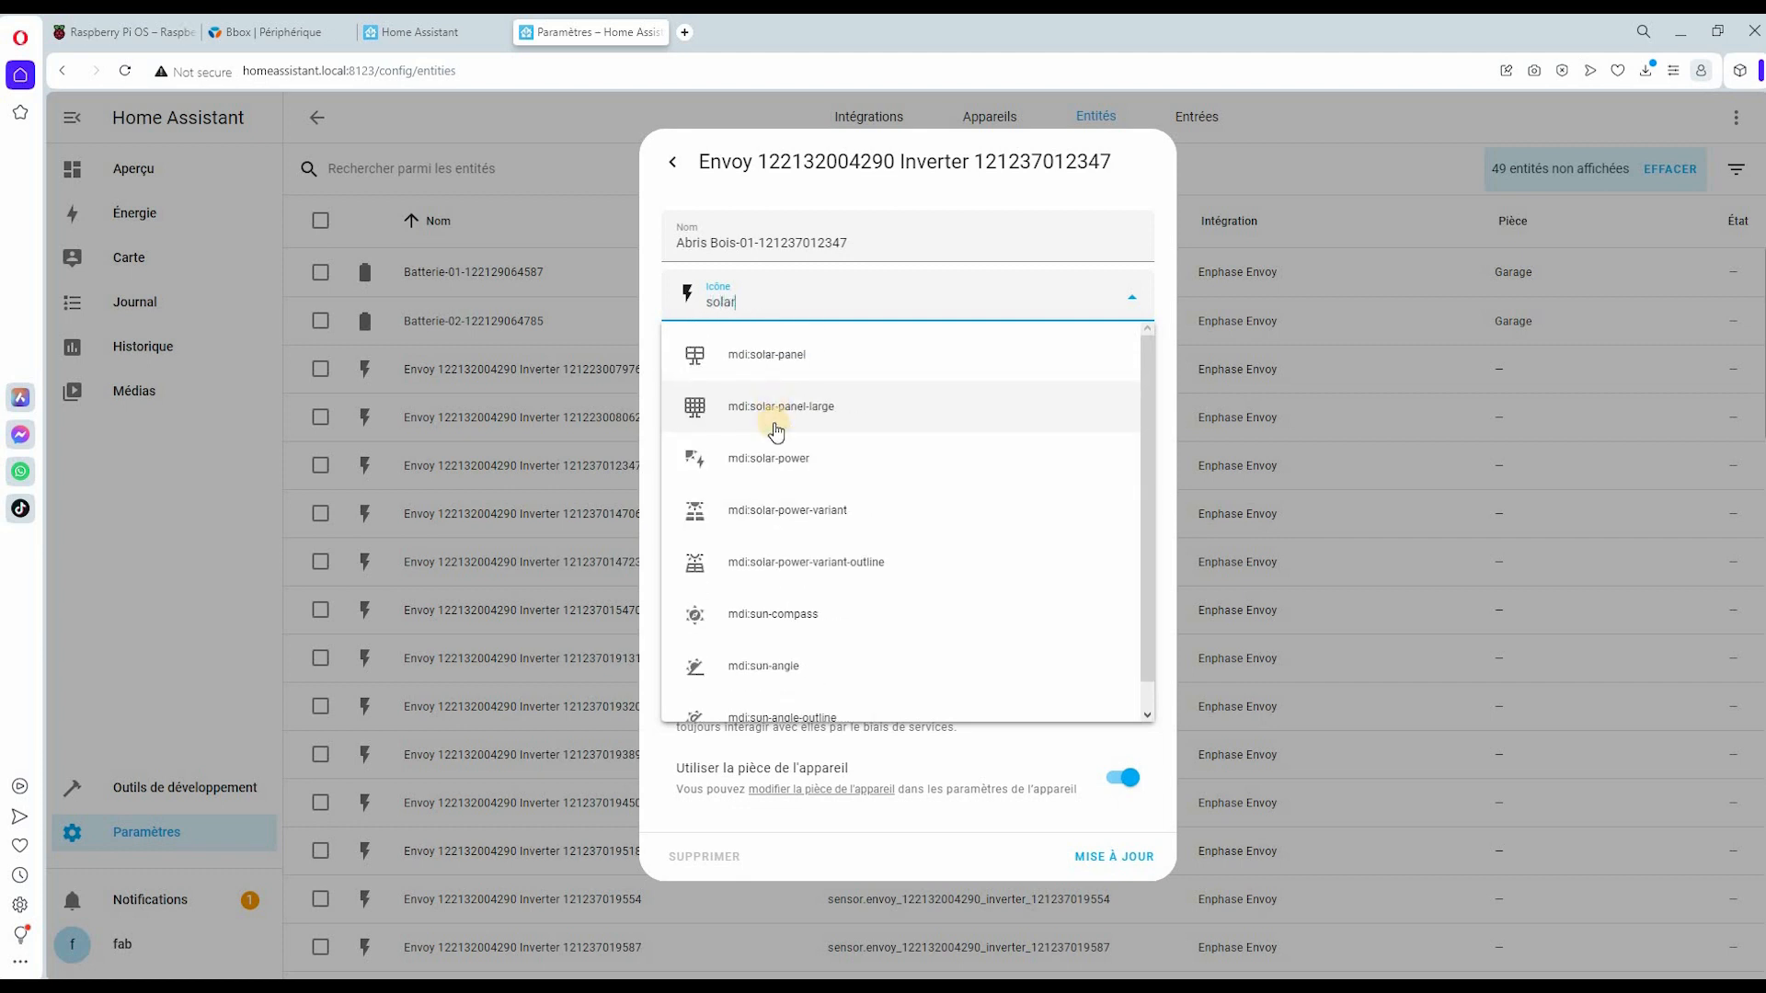
click(790, 518)
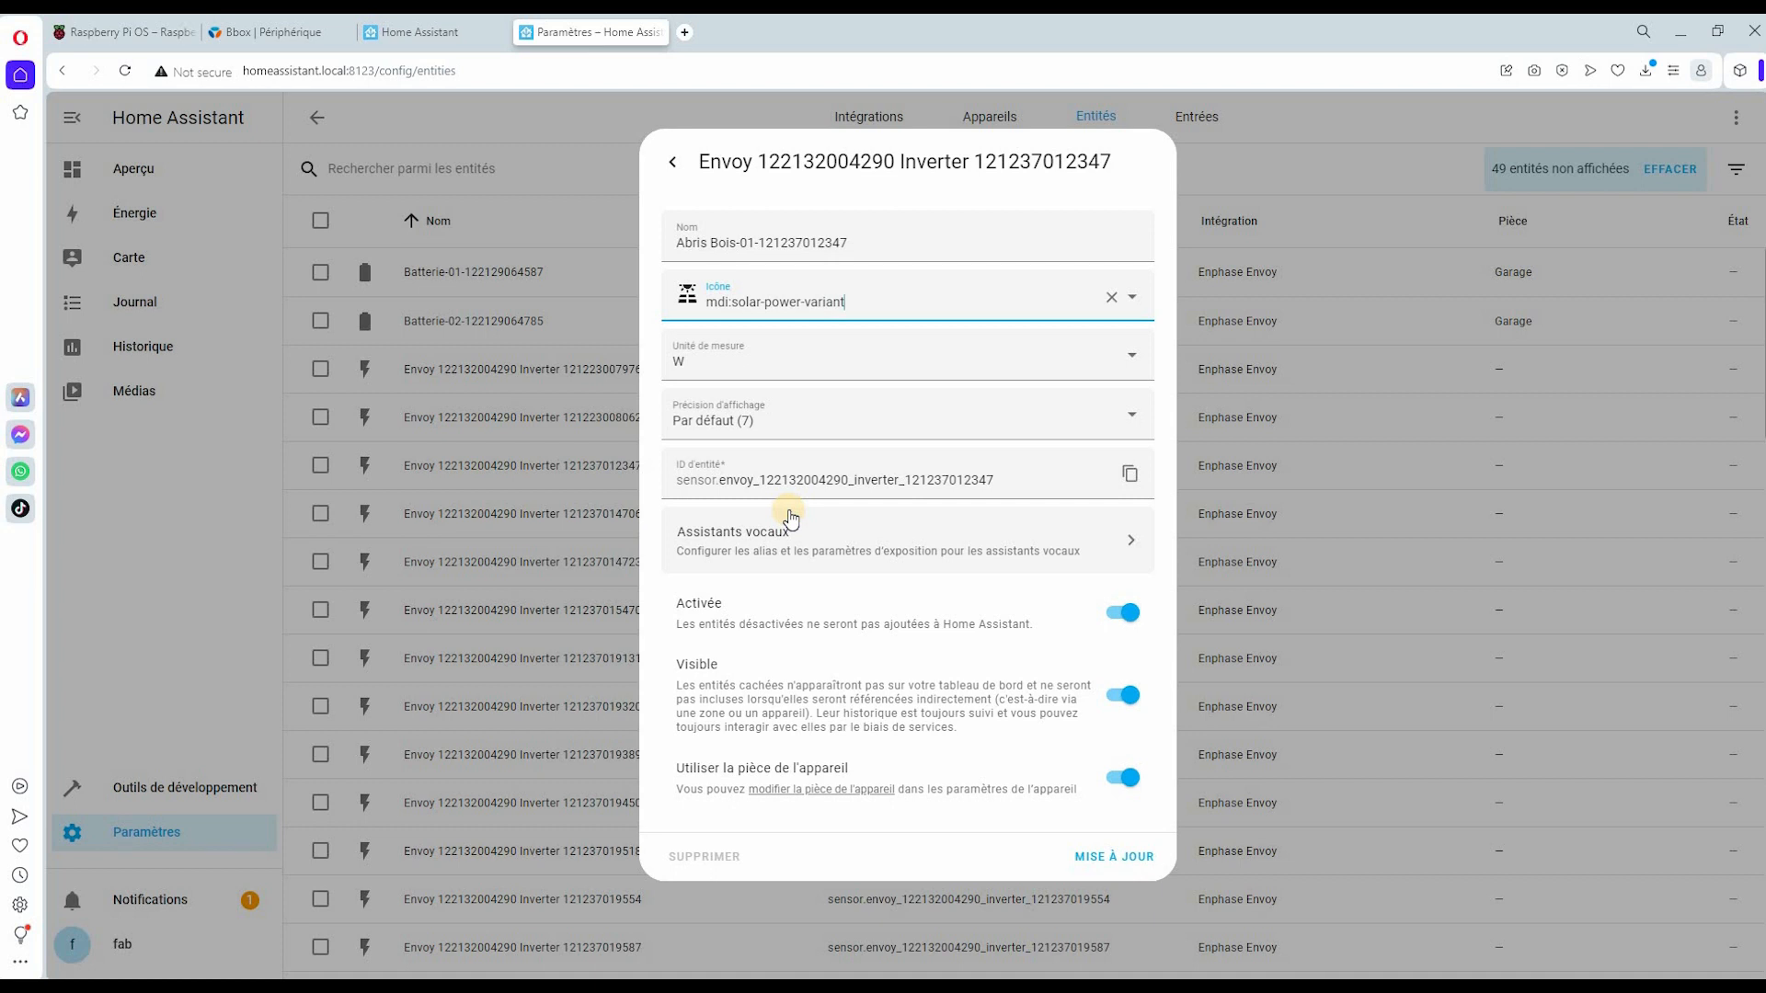
click(1105, 857)
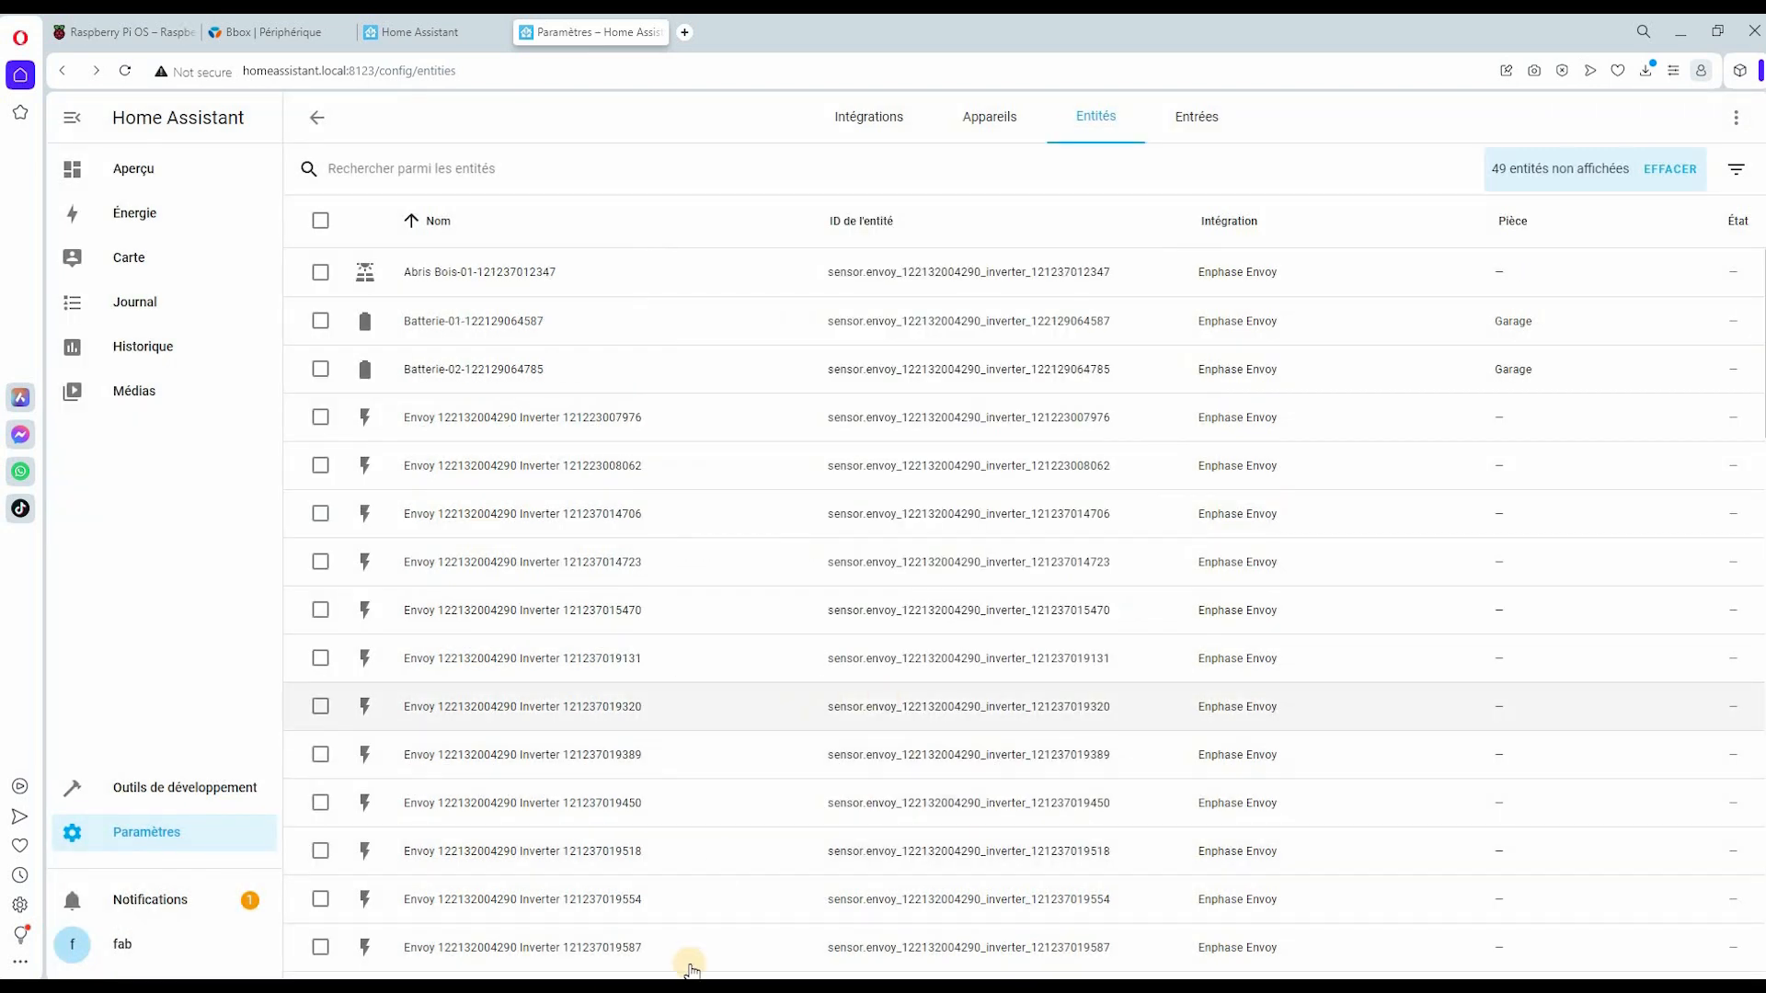
click(322, 913)
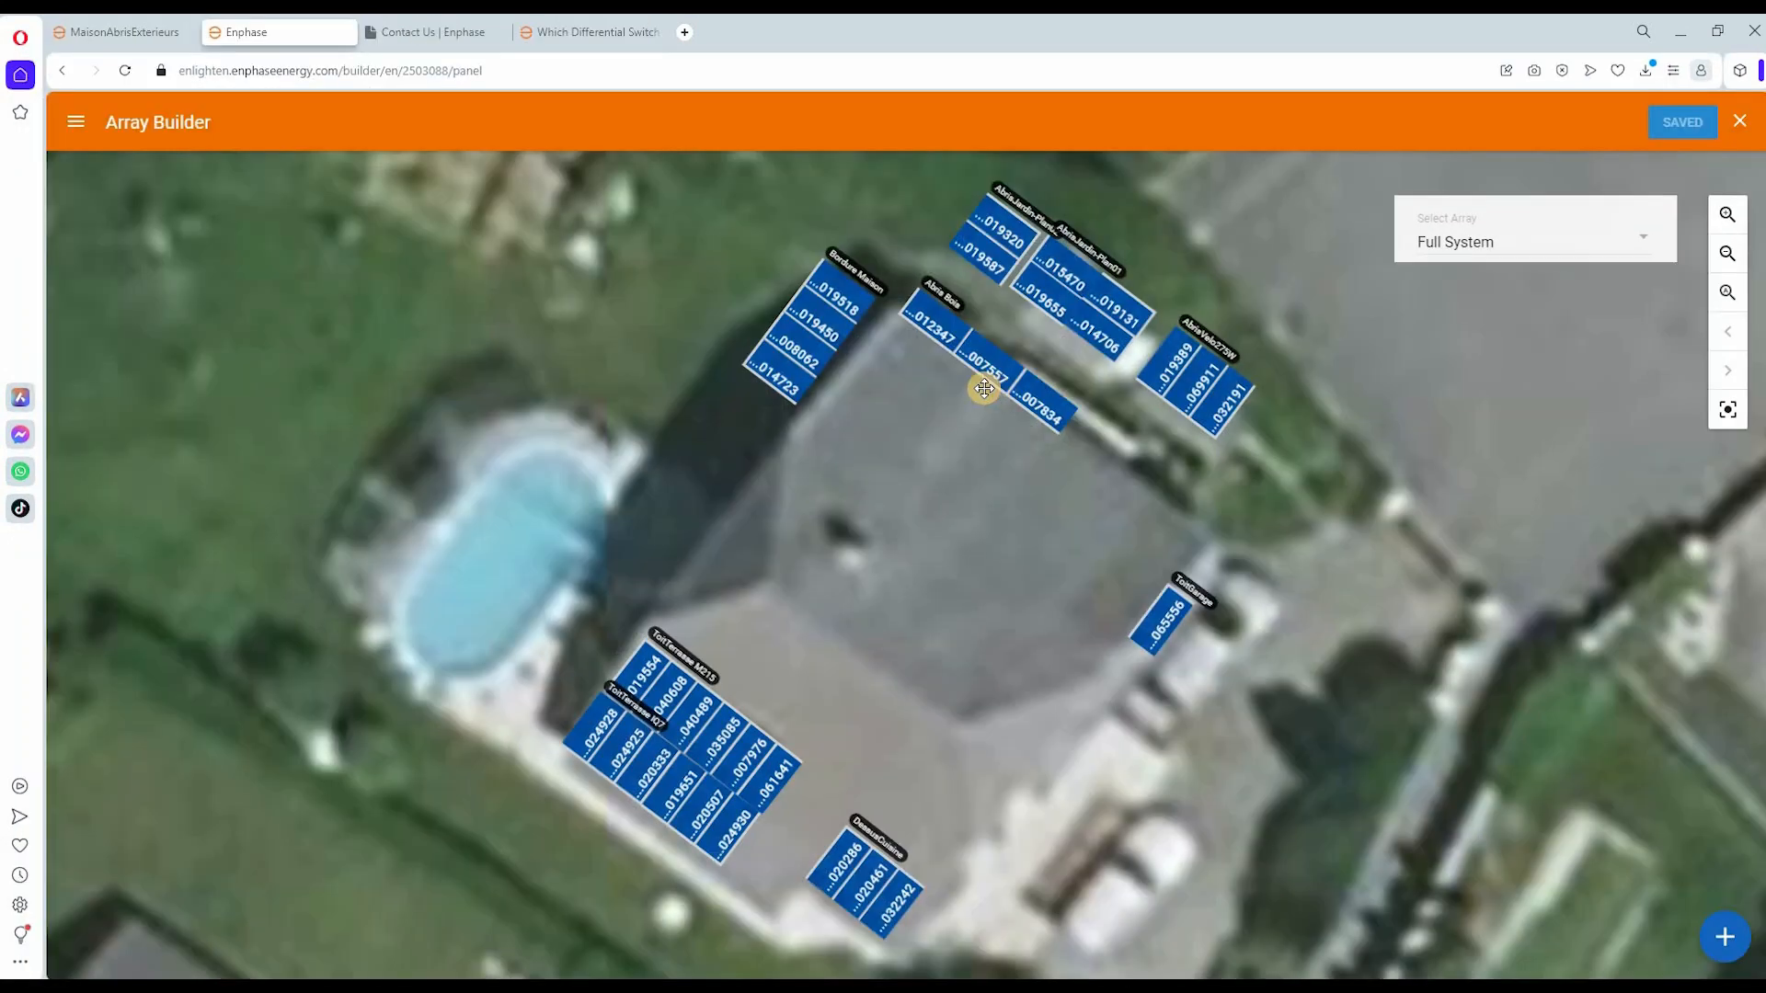
click(1682, 36)
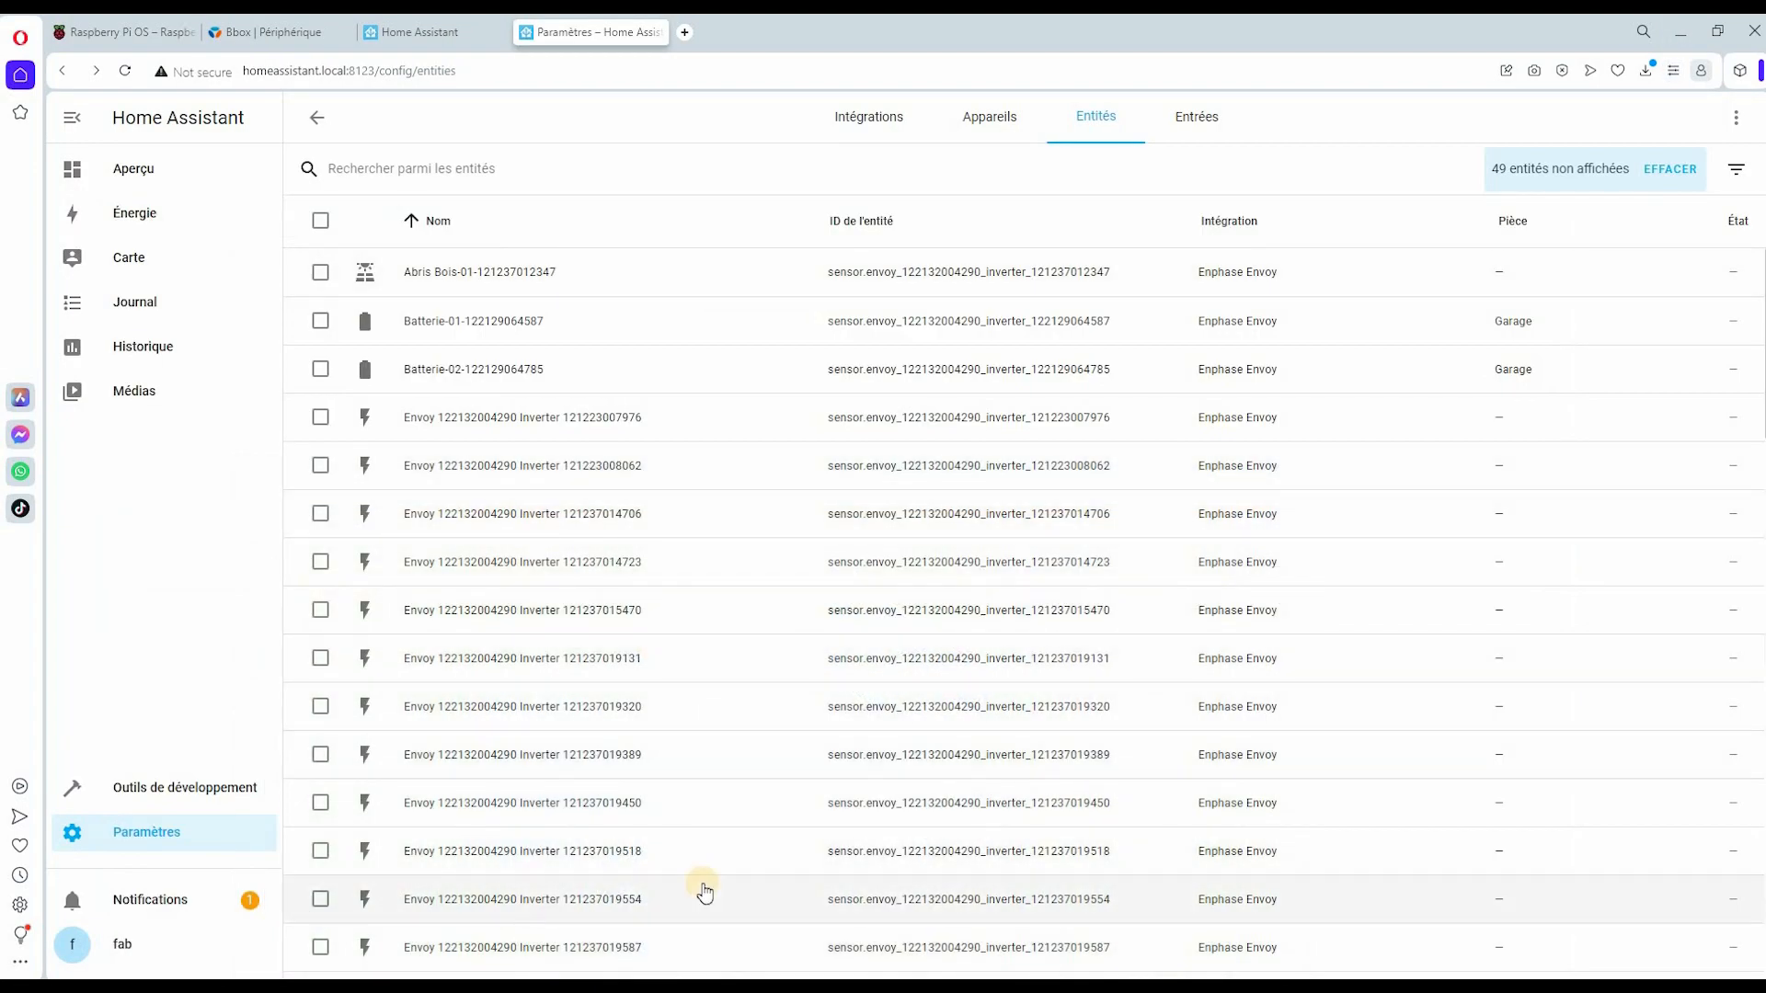
scroll(704, 892, down, 3)
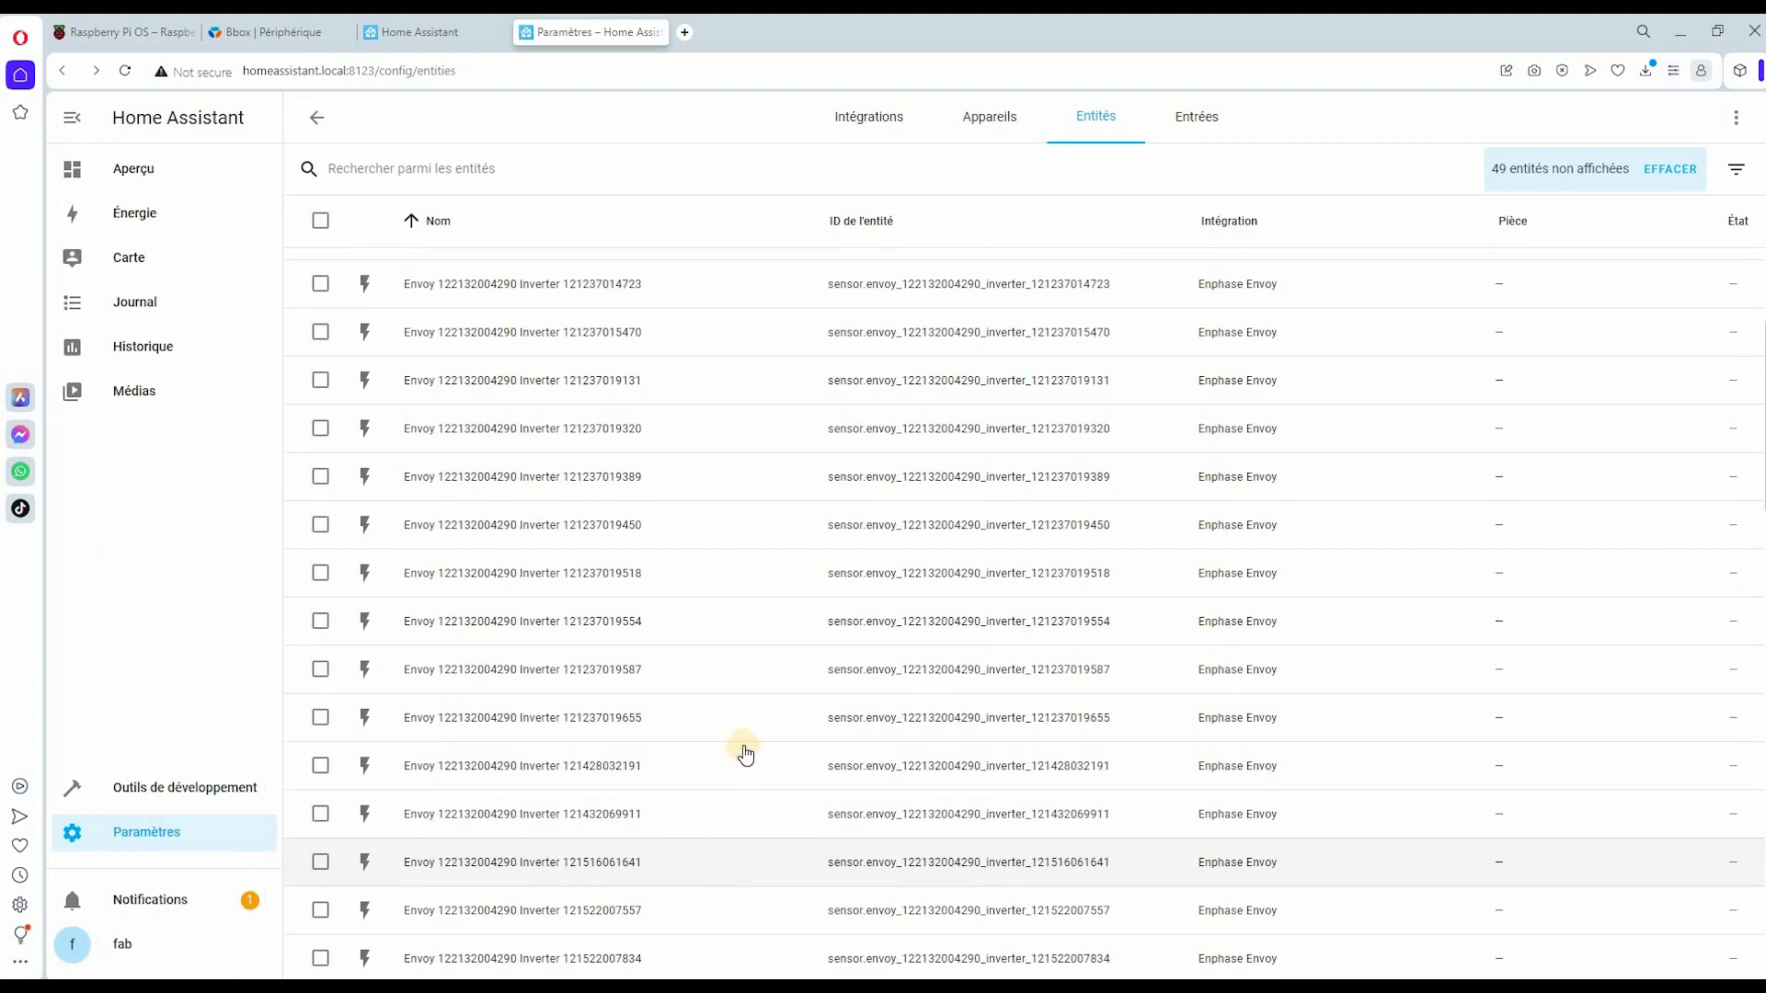
scroll(682, 550, up, 2)
scroll(686, 535, down, 3)
scroll(687, 543, down, 3)
click(587, 641)
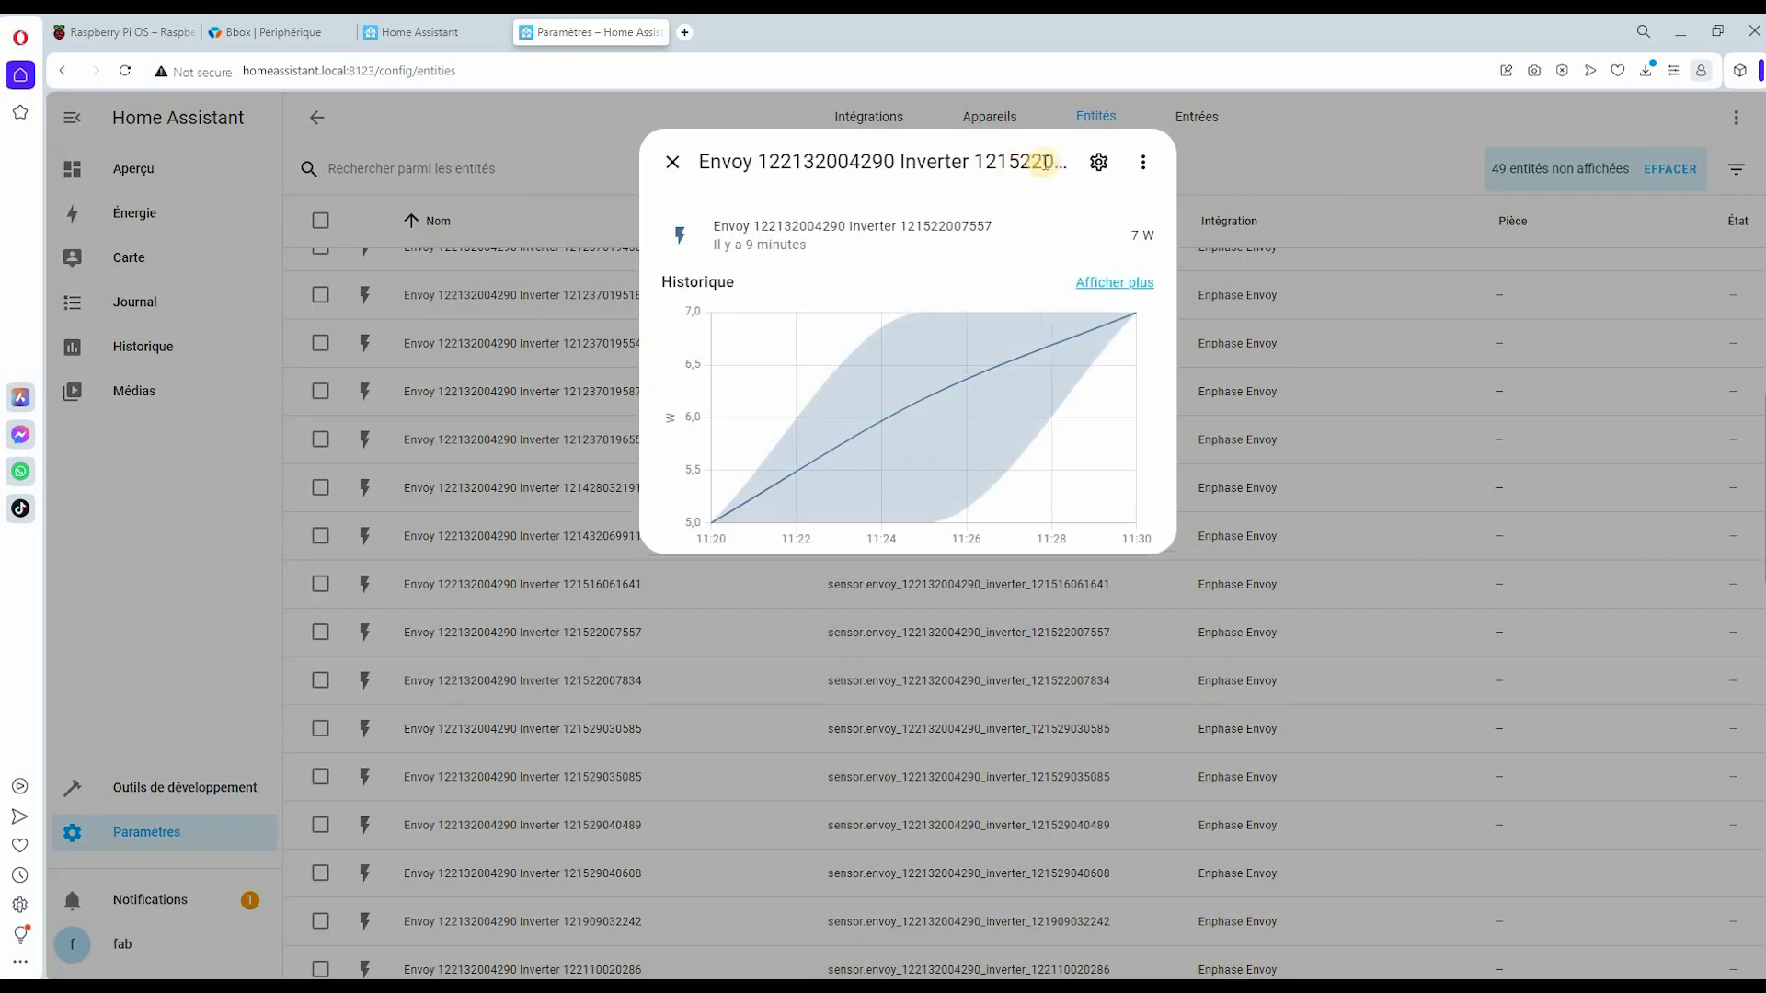
click(1095, 166)
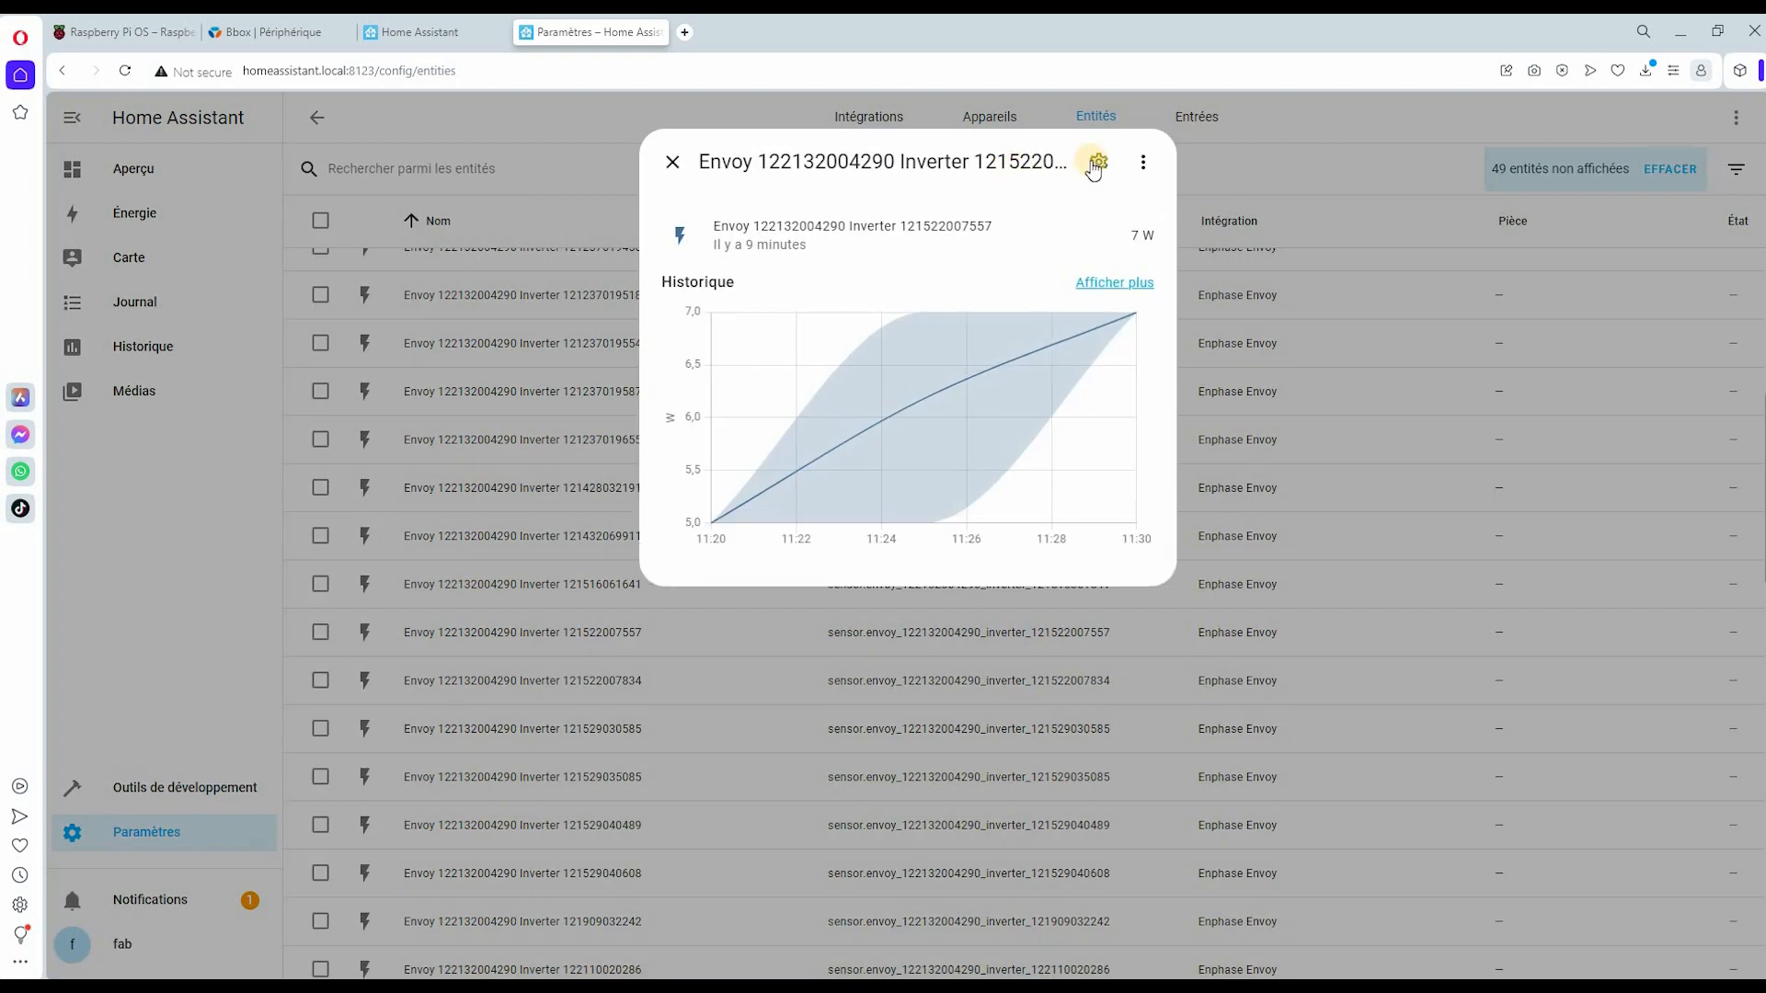
click(871, 247)
text(Abris Bois-02)
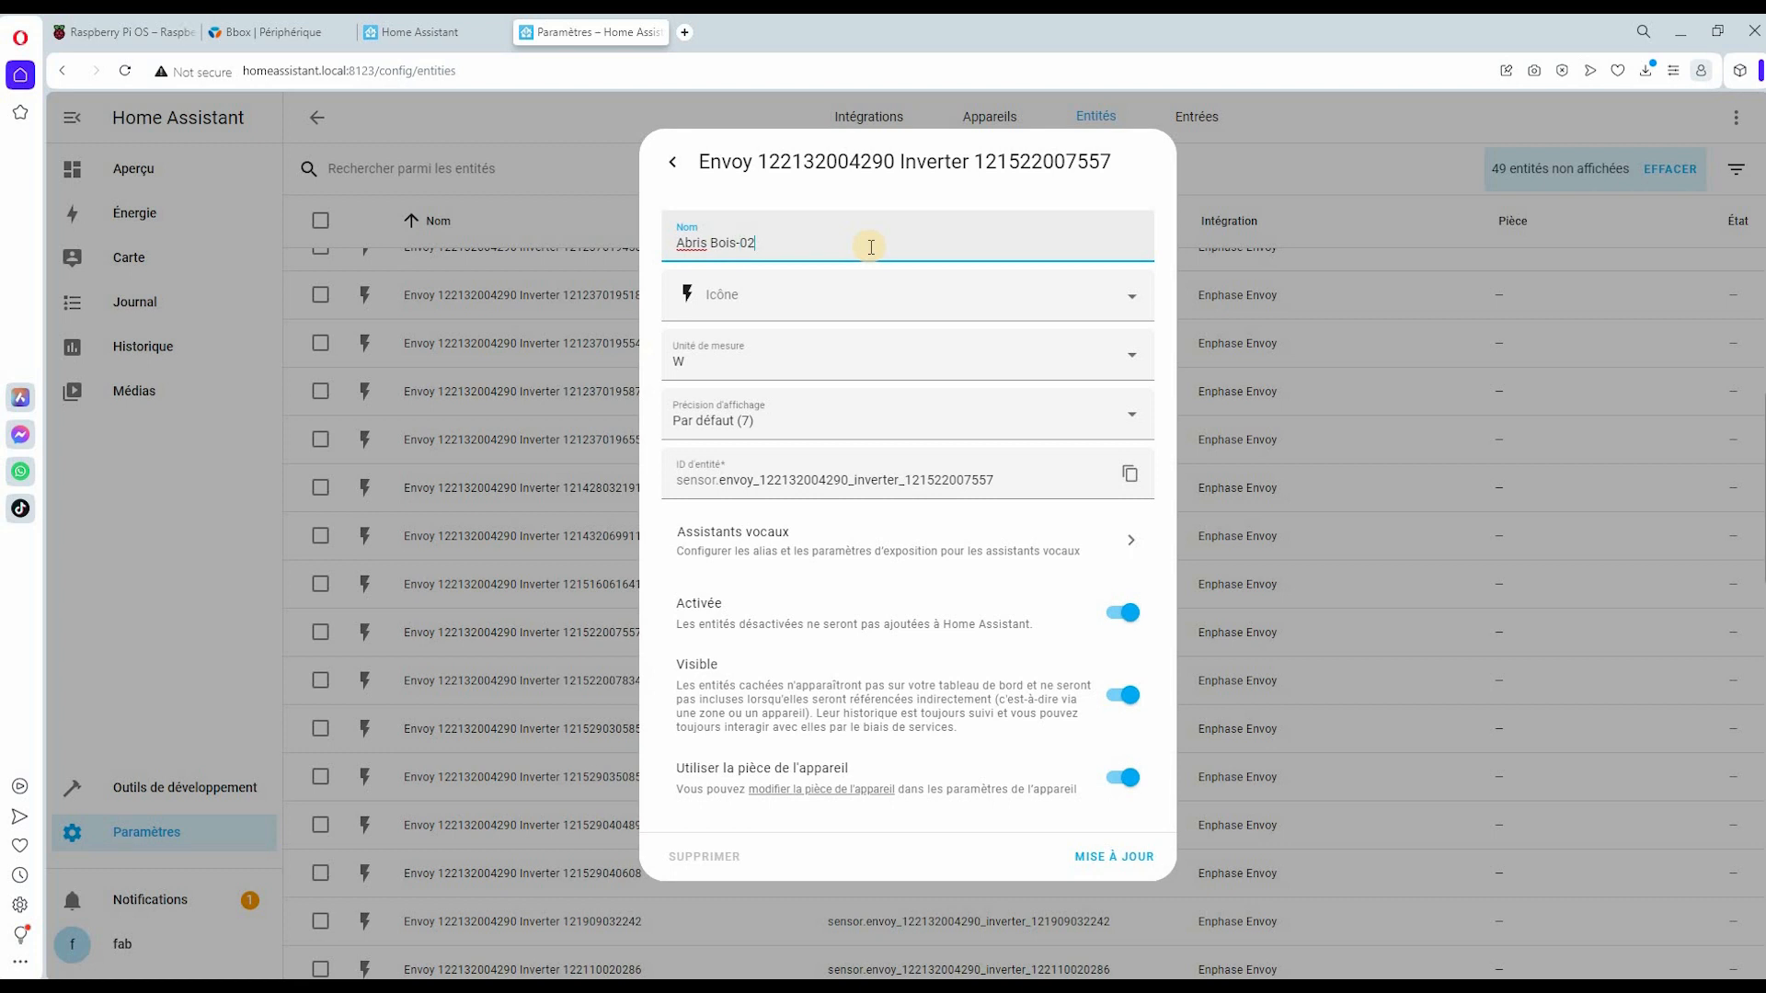
key(BackSpace)
key(BackSpace)
key(BackSpace)
key(BackSpace)
key(BackSpace)
key(BackSpace)
key(BackSpace)
key(BackSpace)
text(-Bois-02-)
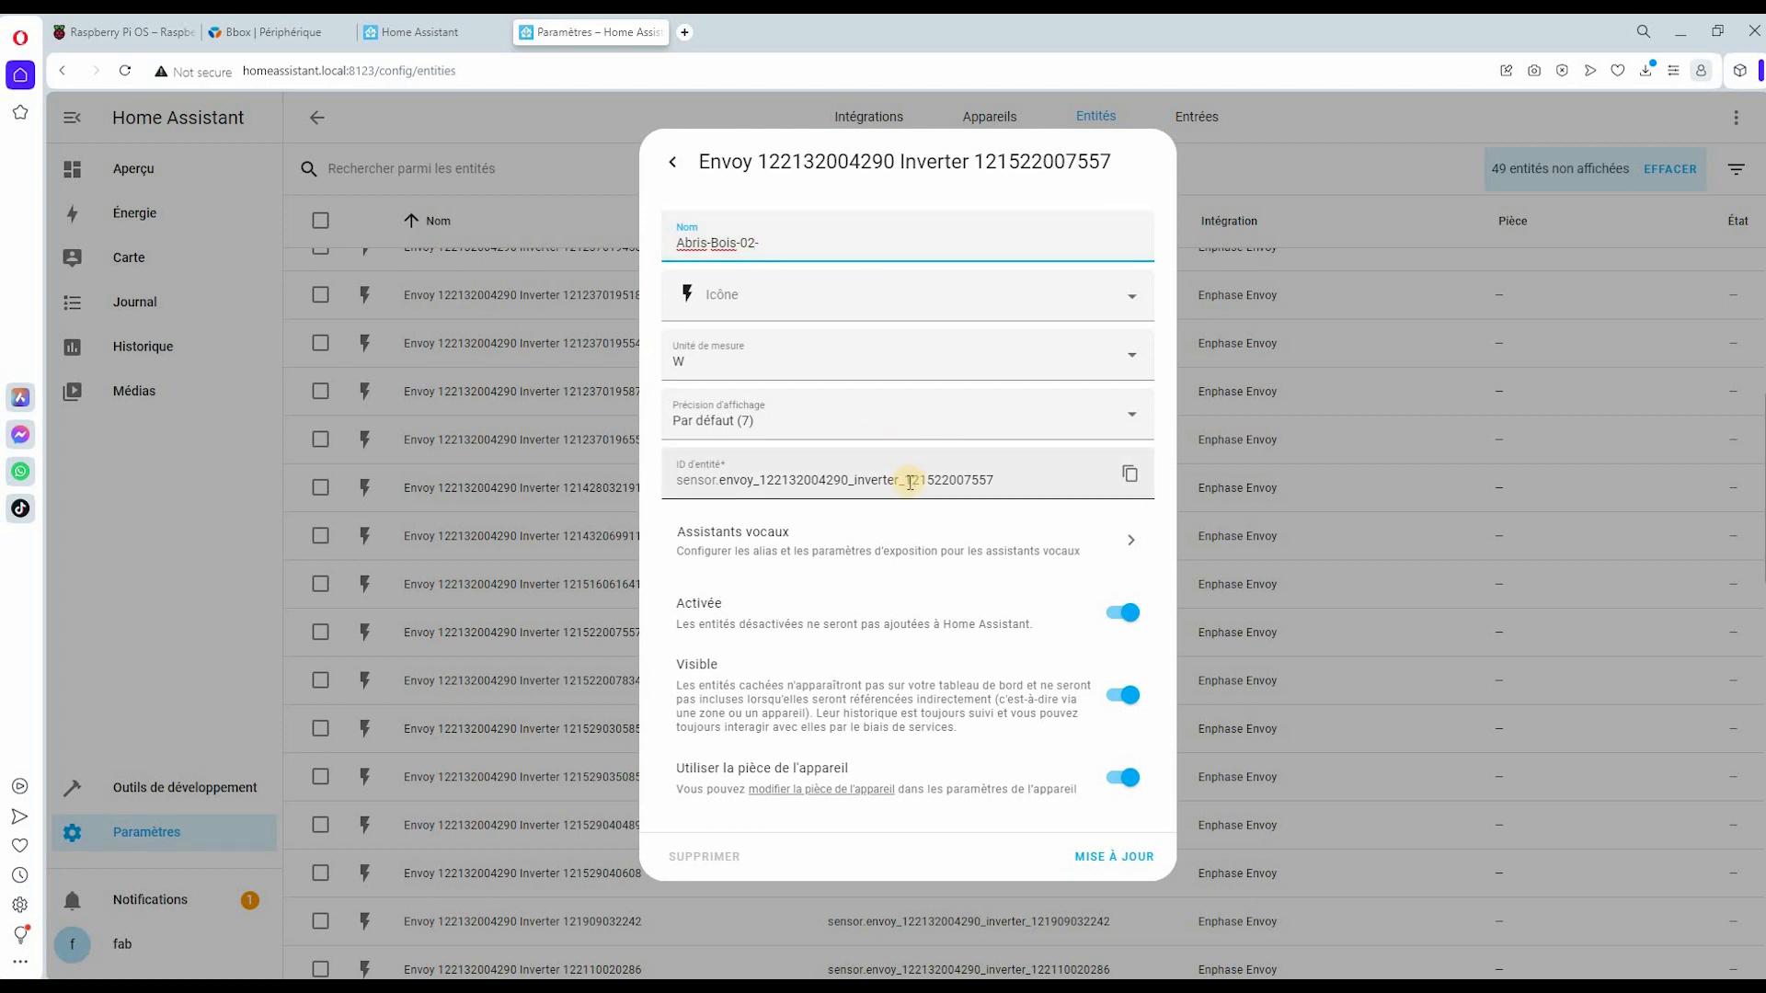
double_click(1032, 482)
click(807, 236)
key(ctrl+v)
click(738, 313)
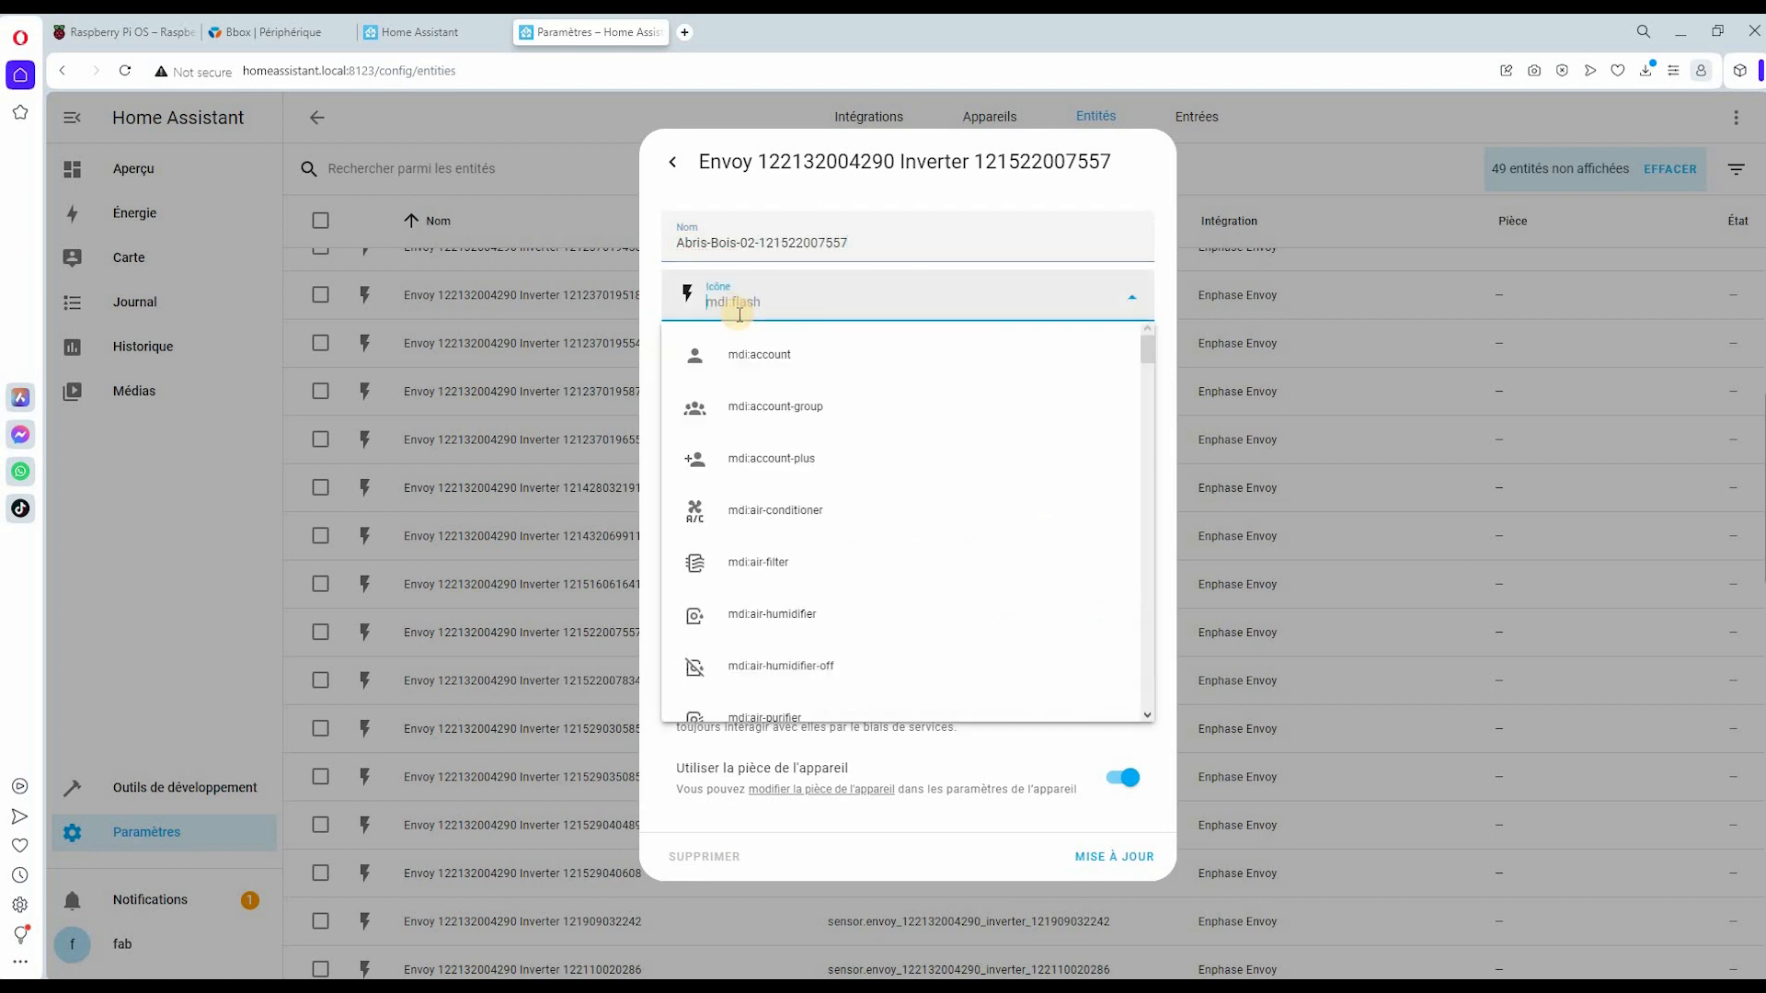
text(solar)
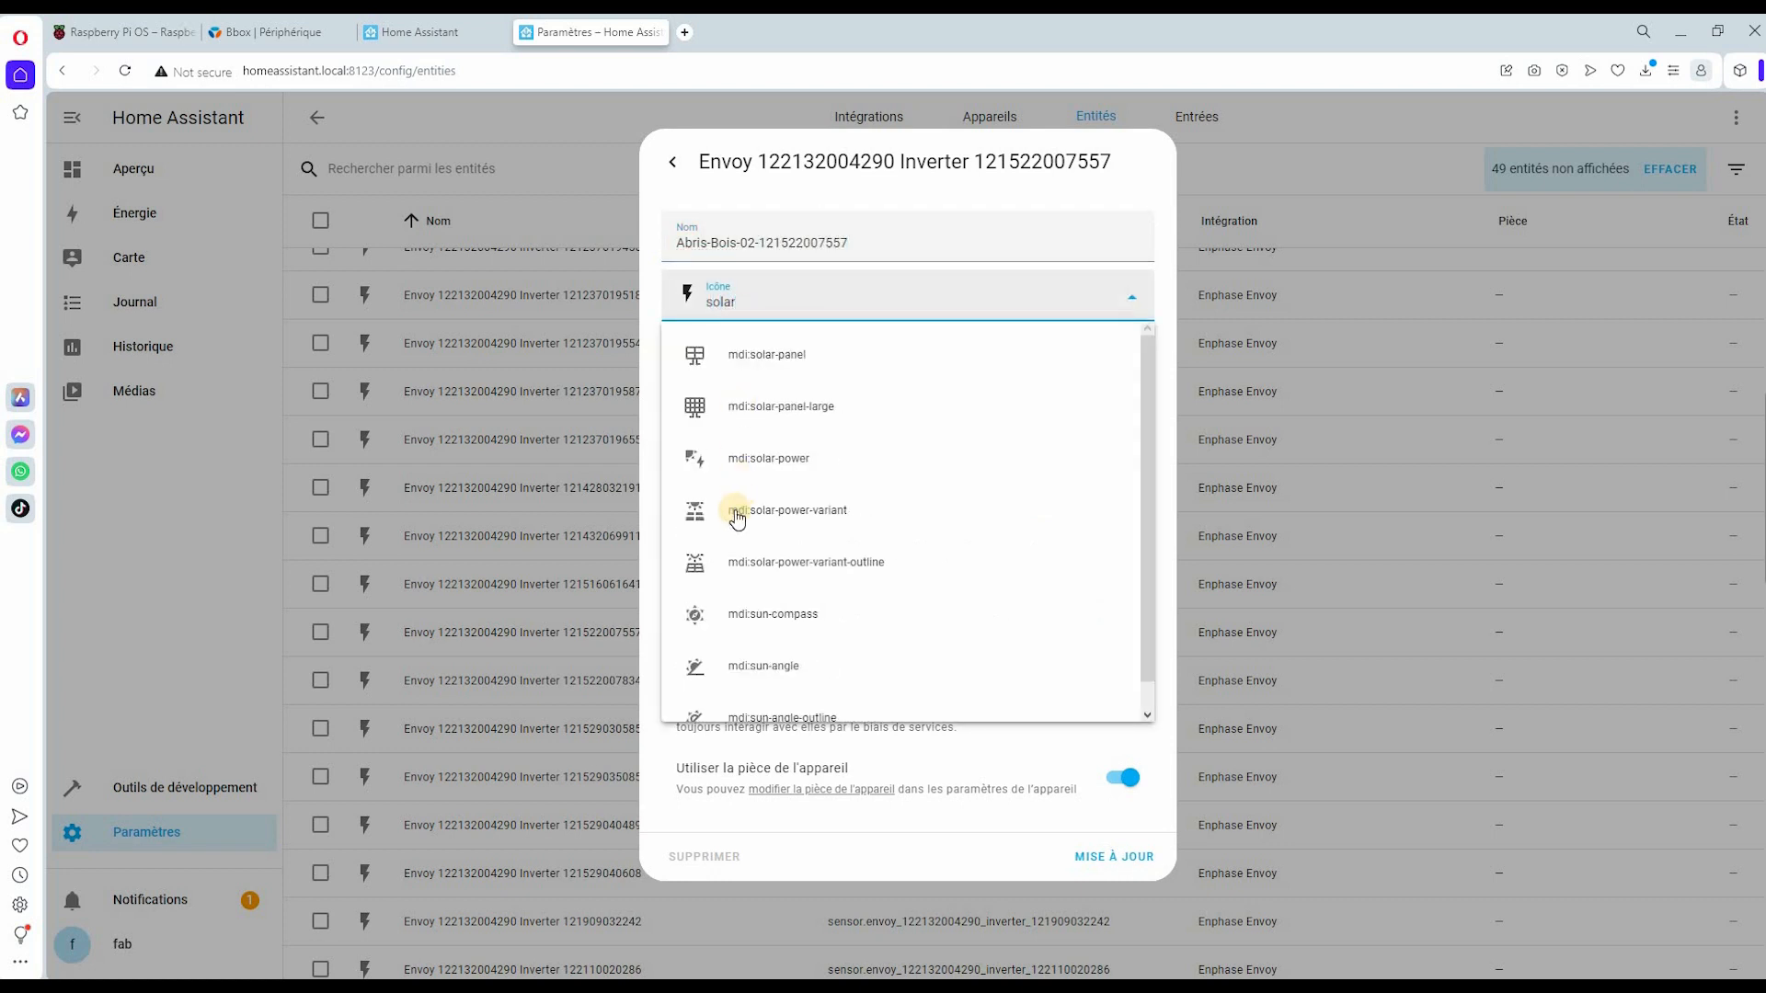
click(737, 517)
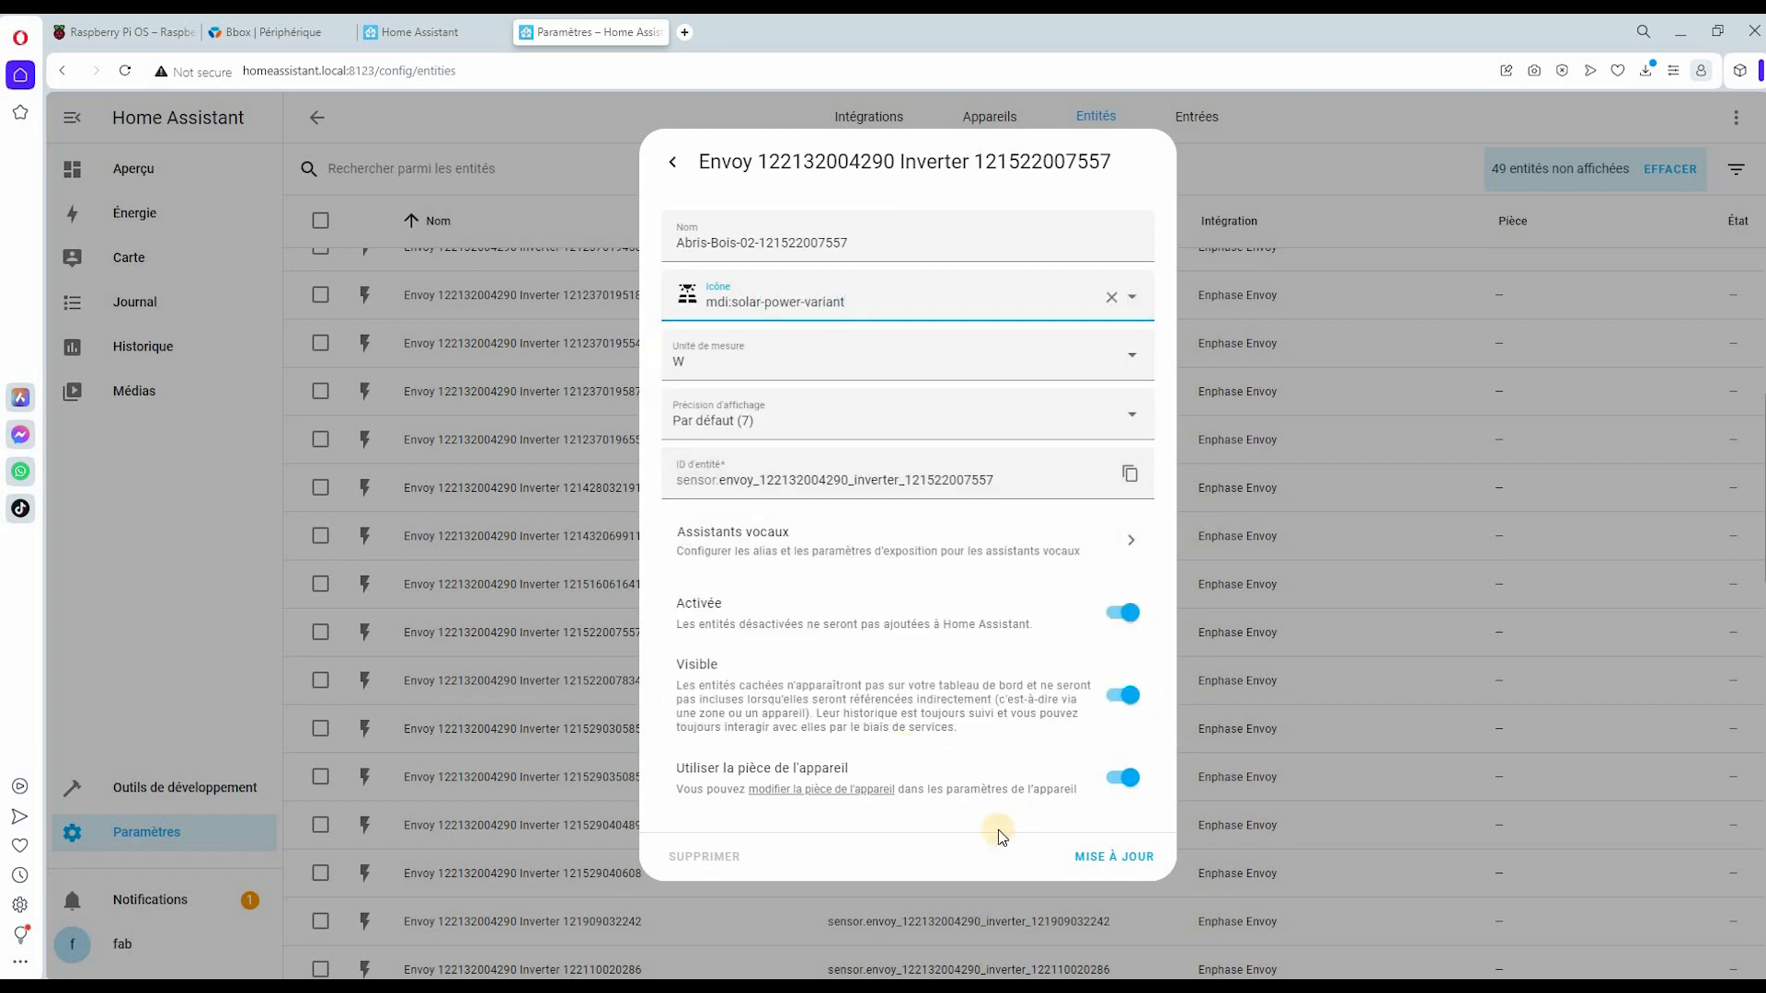
click(1117, 857)
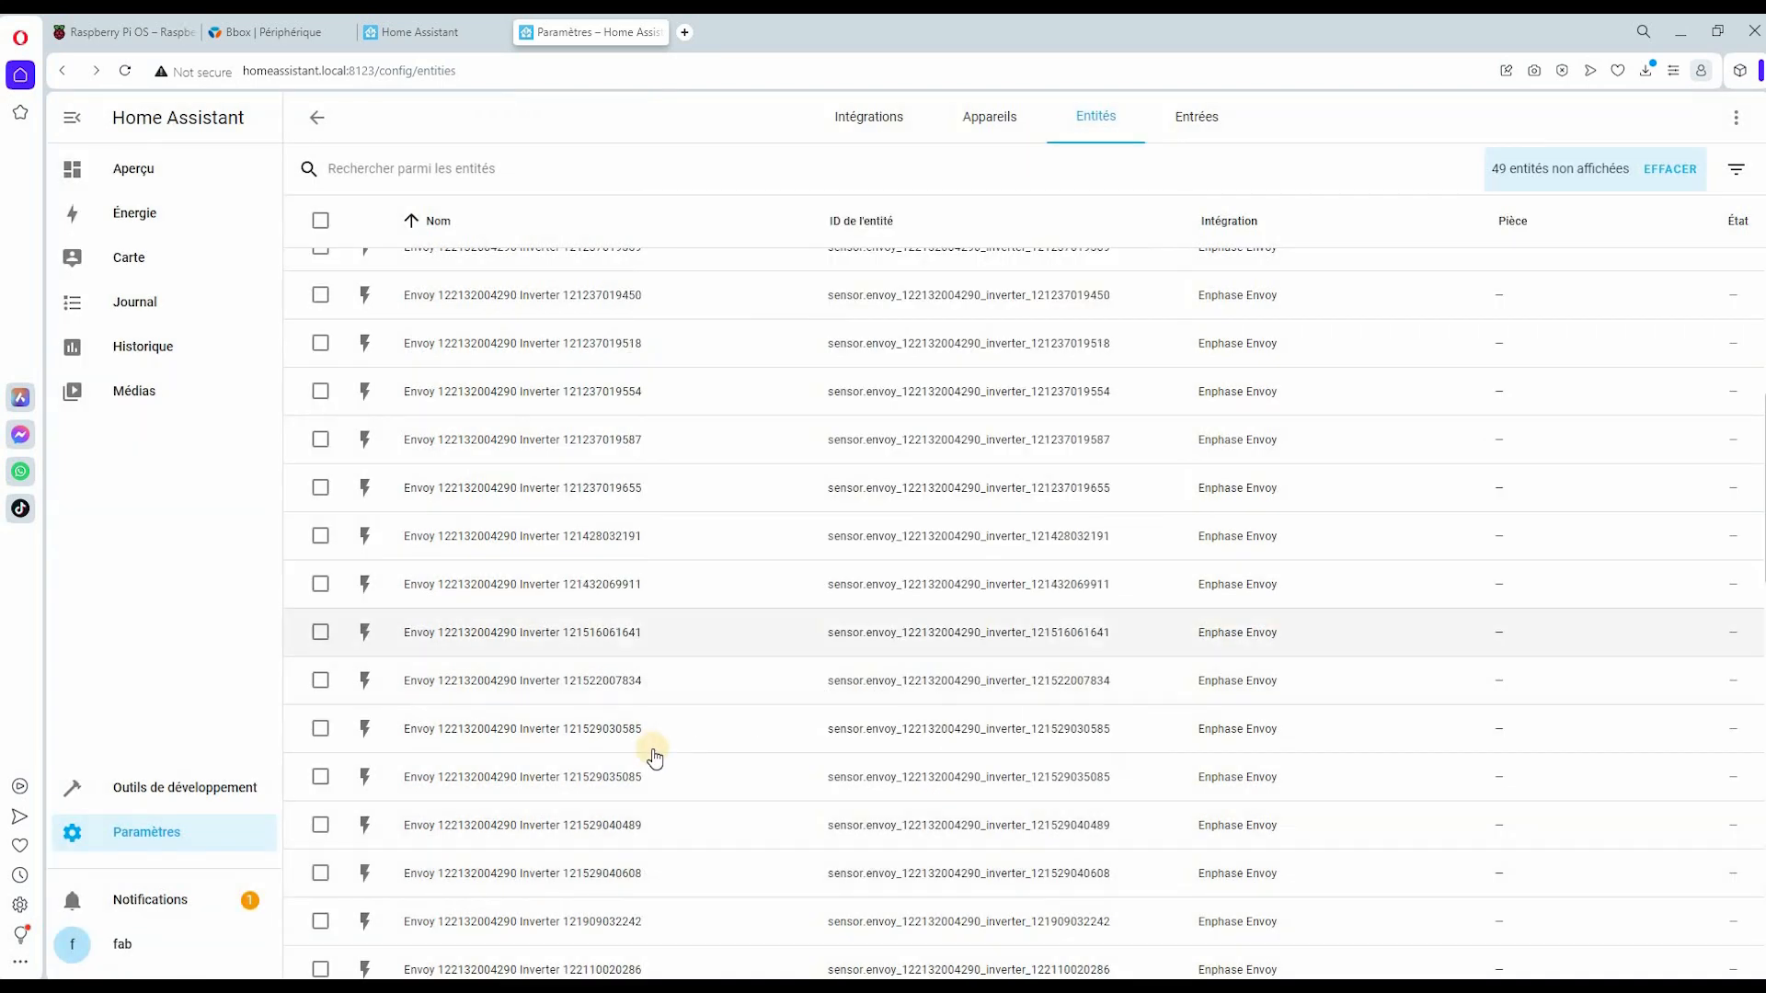
scroll(584, 411, up, 6)
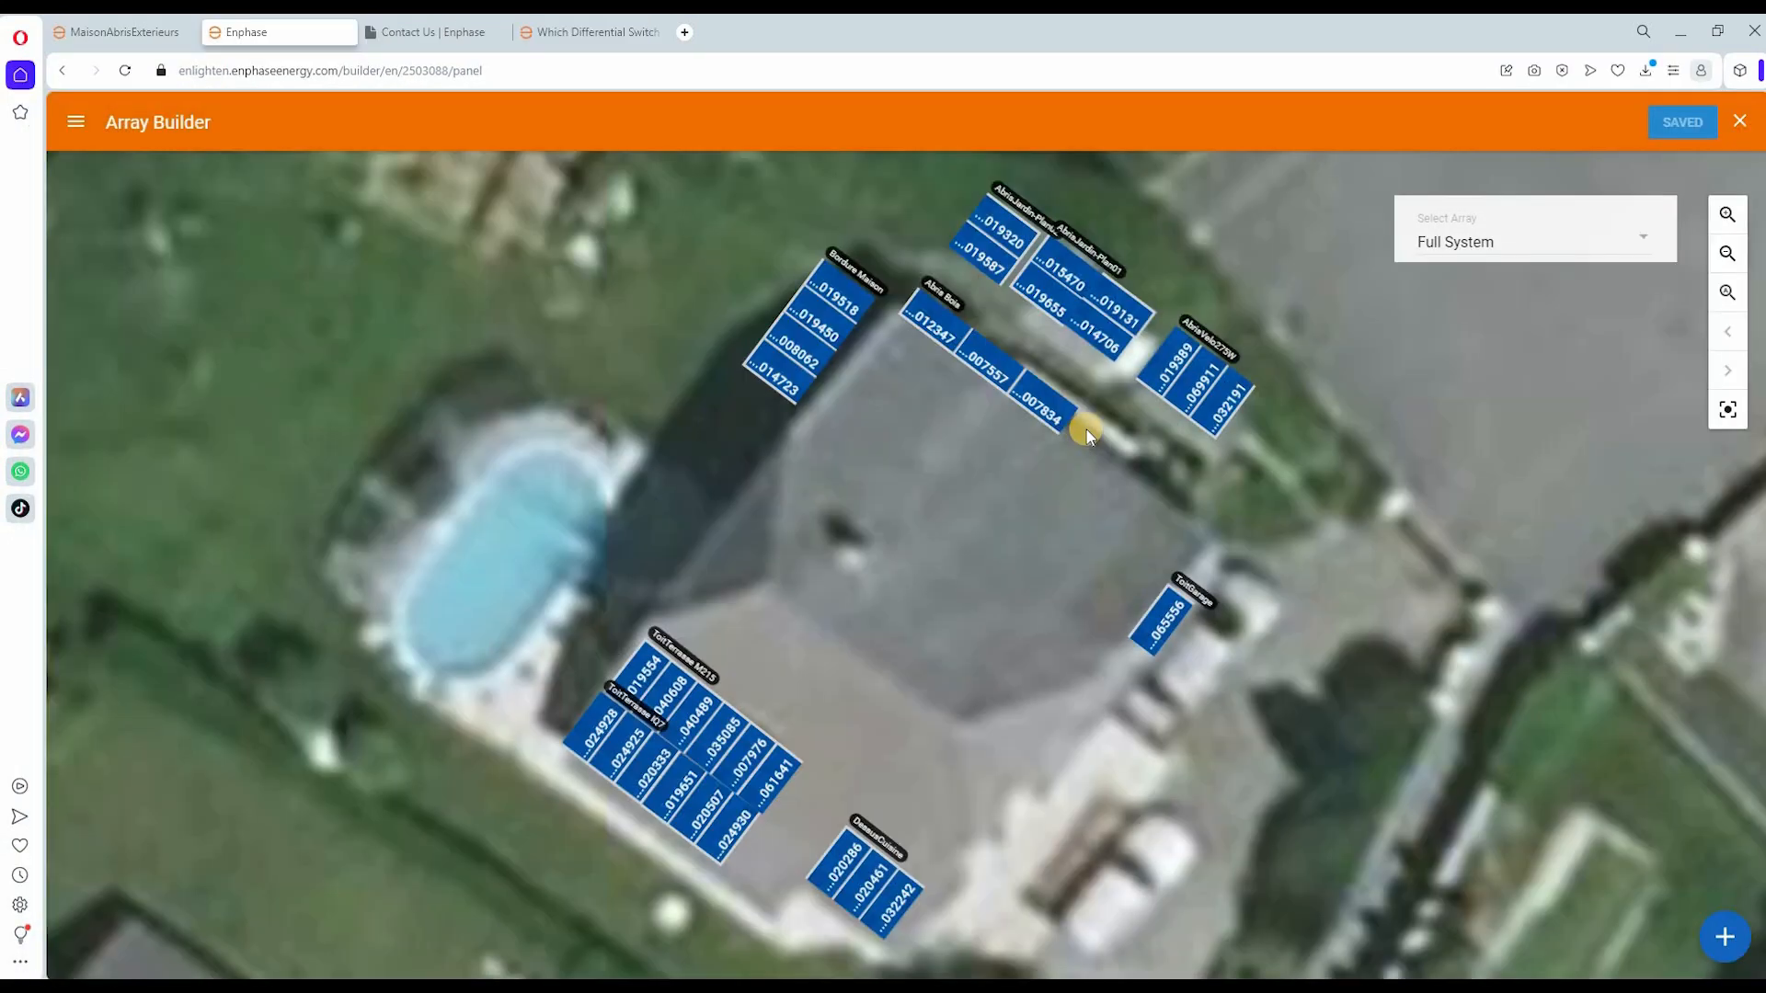
click(1682, 32)
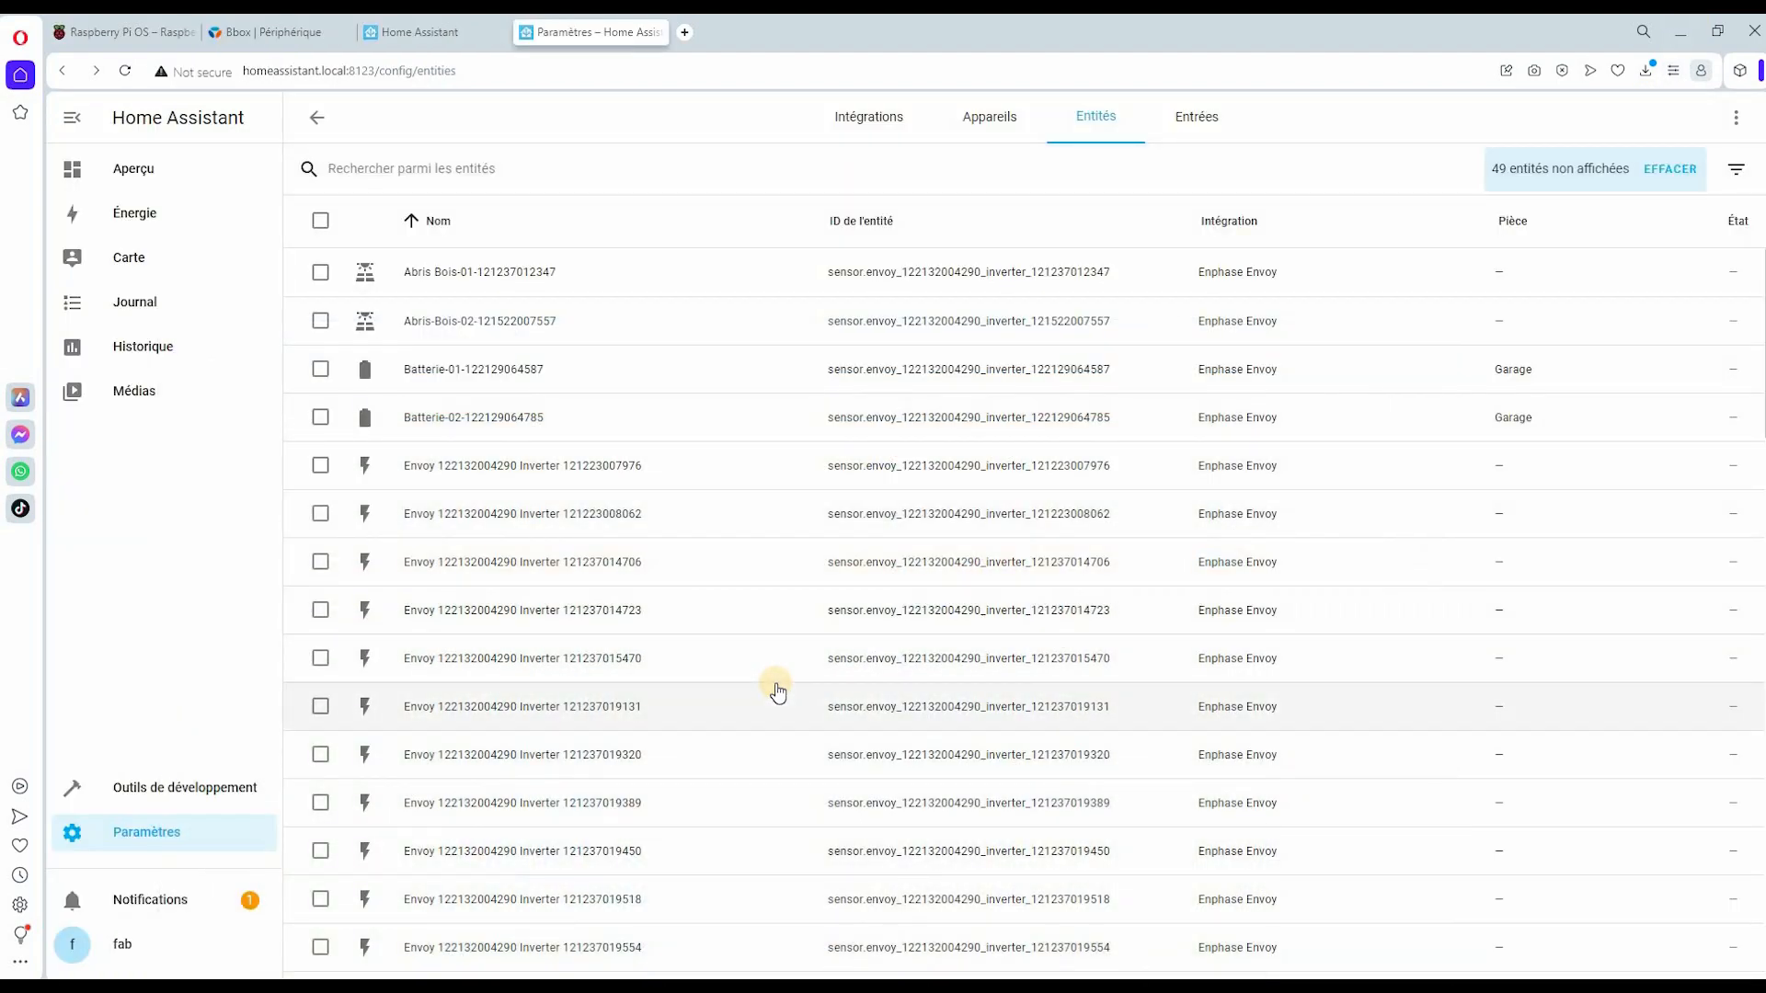
scroll(777, 692, down, 8)
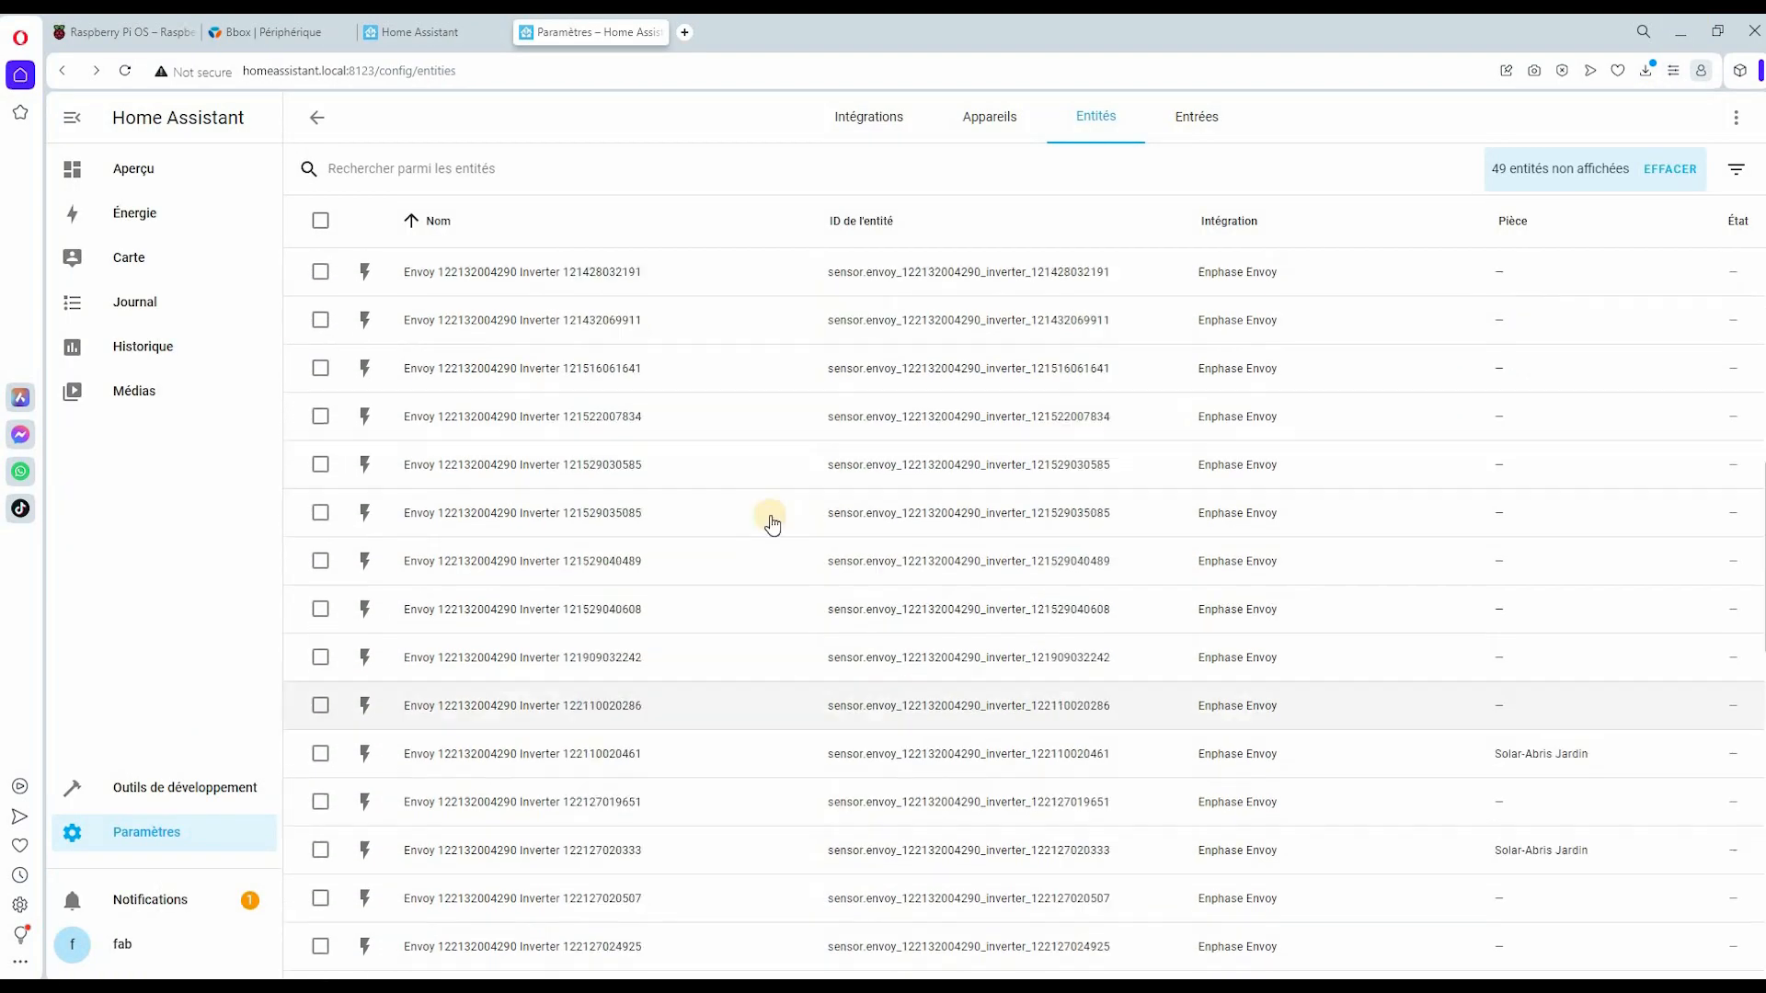
click(627, 496)
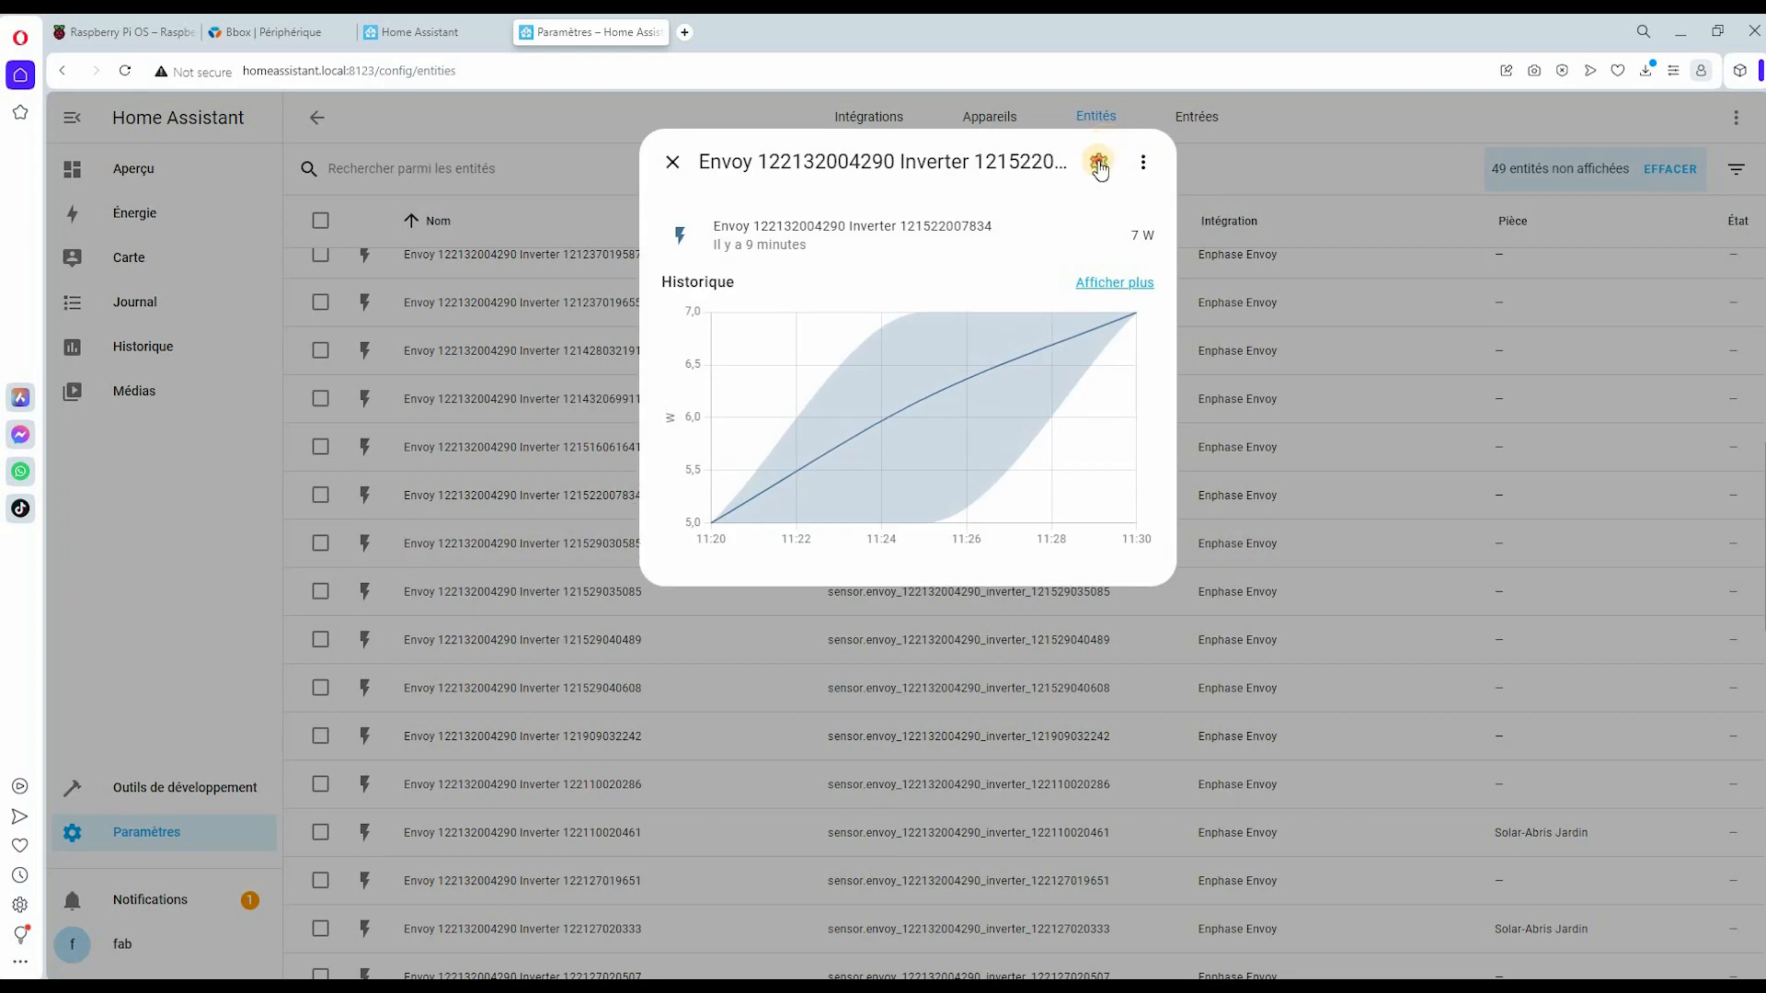
click(1098, 162)
click(791, 247)
text(Abris-Bois-03)
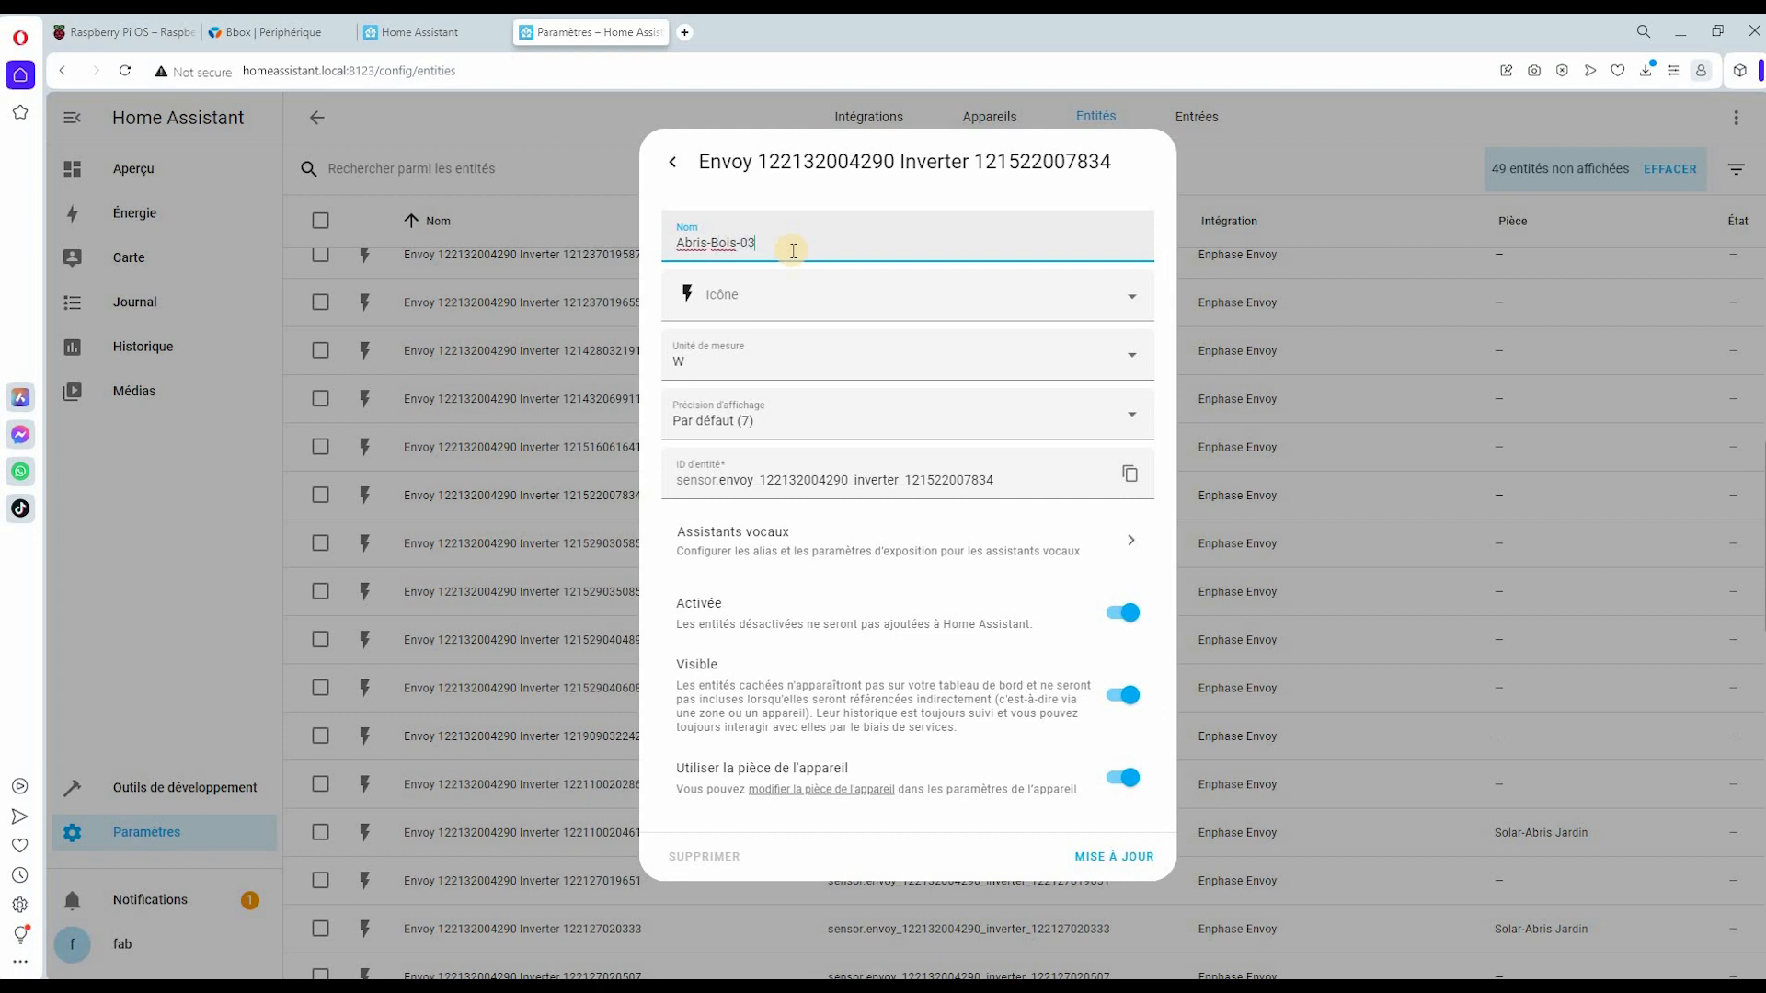
text(-)
drag(1063, 478, 904, 479)
key(ctrl+c)
click(809, 240)
key(ctrl+v)
click(1102, 858)
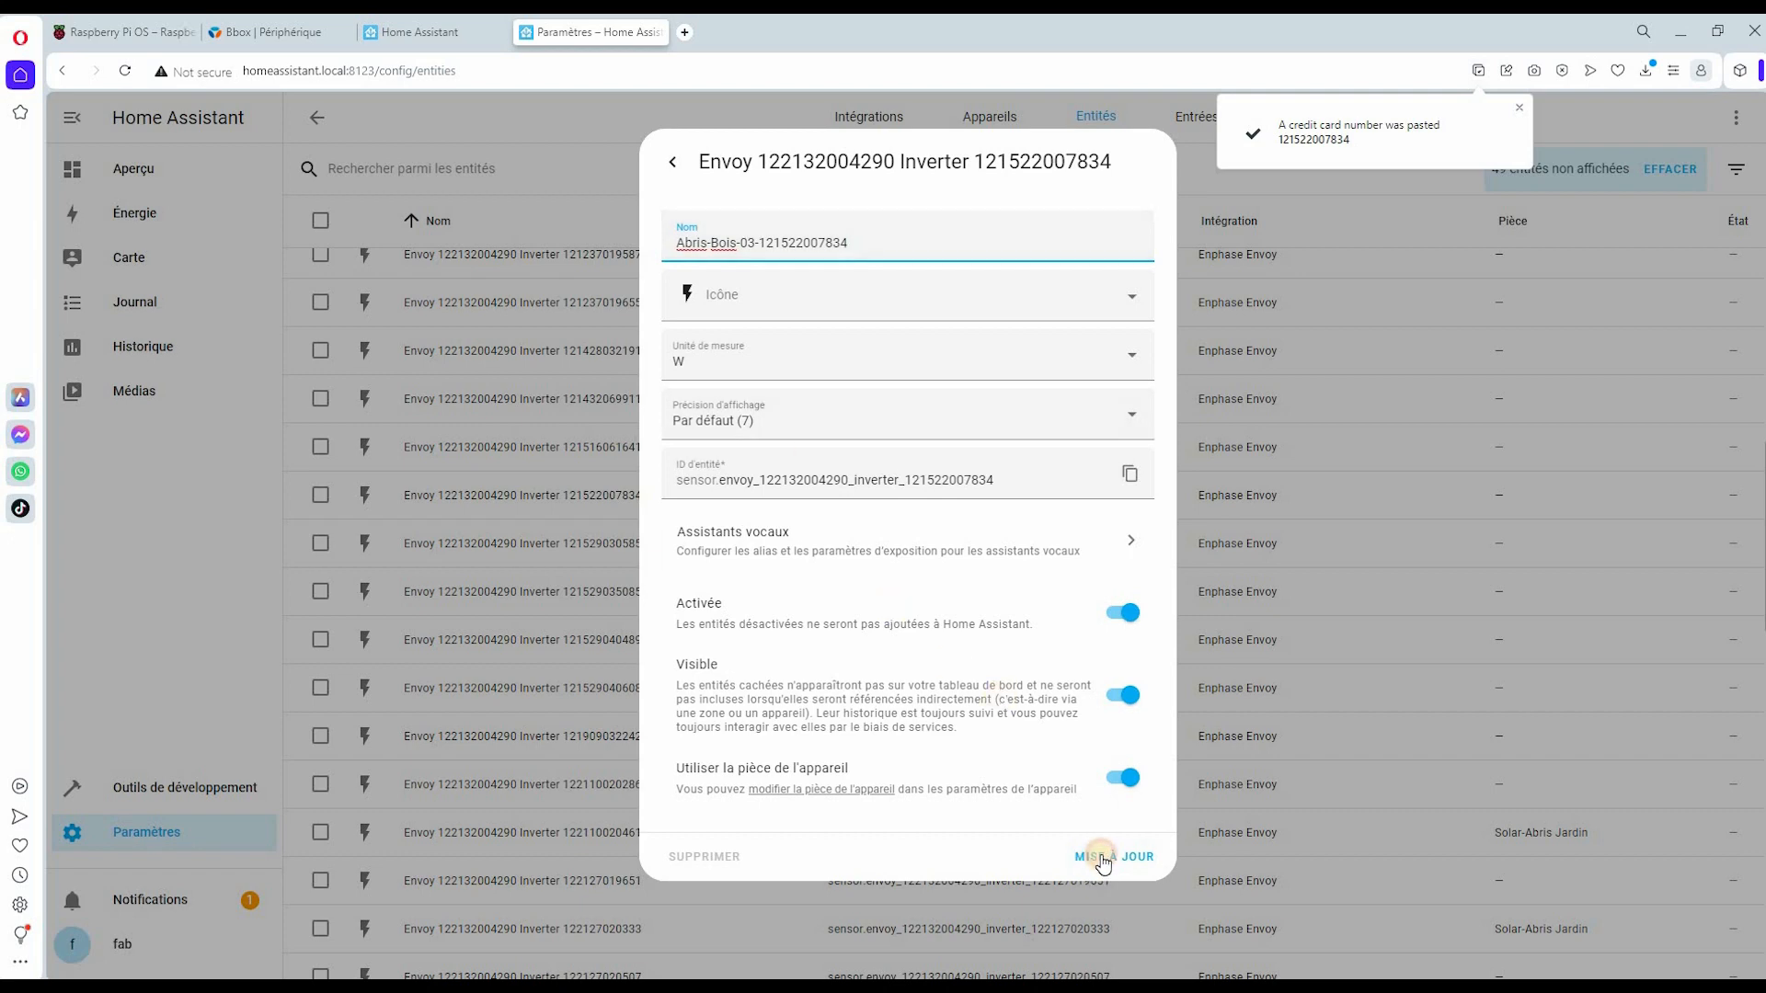
scroll(592, 470, up, 4)
scroll(591, 471, up, 4)
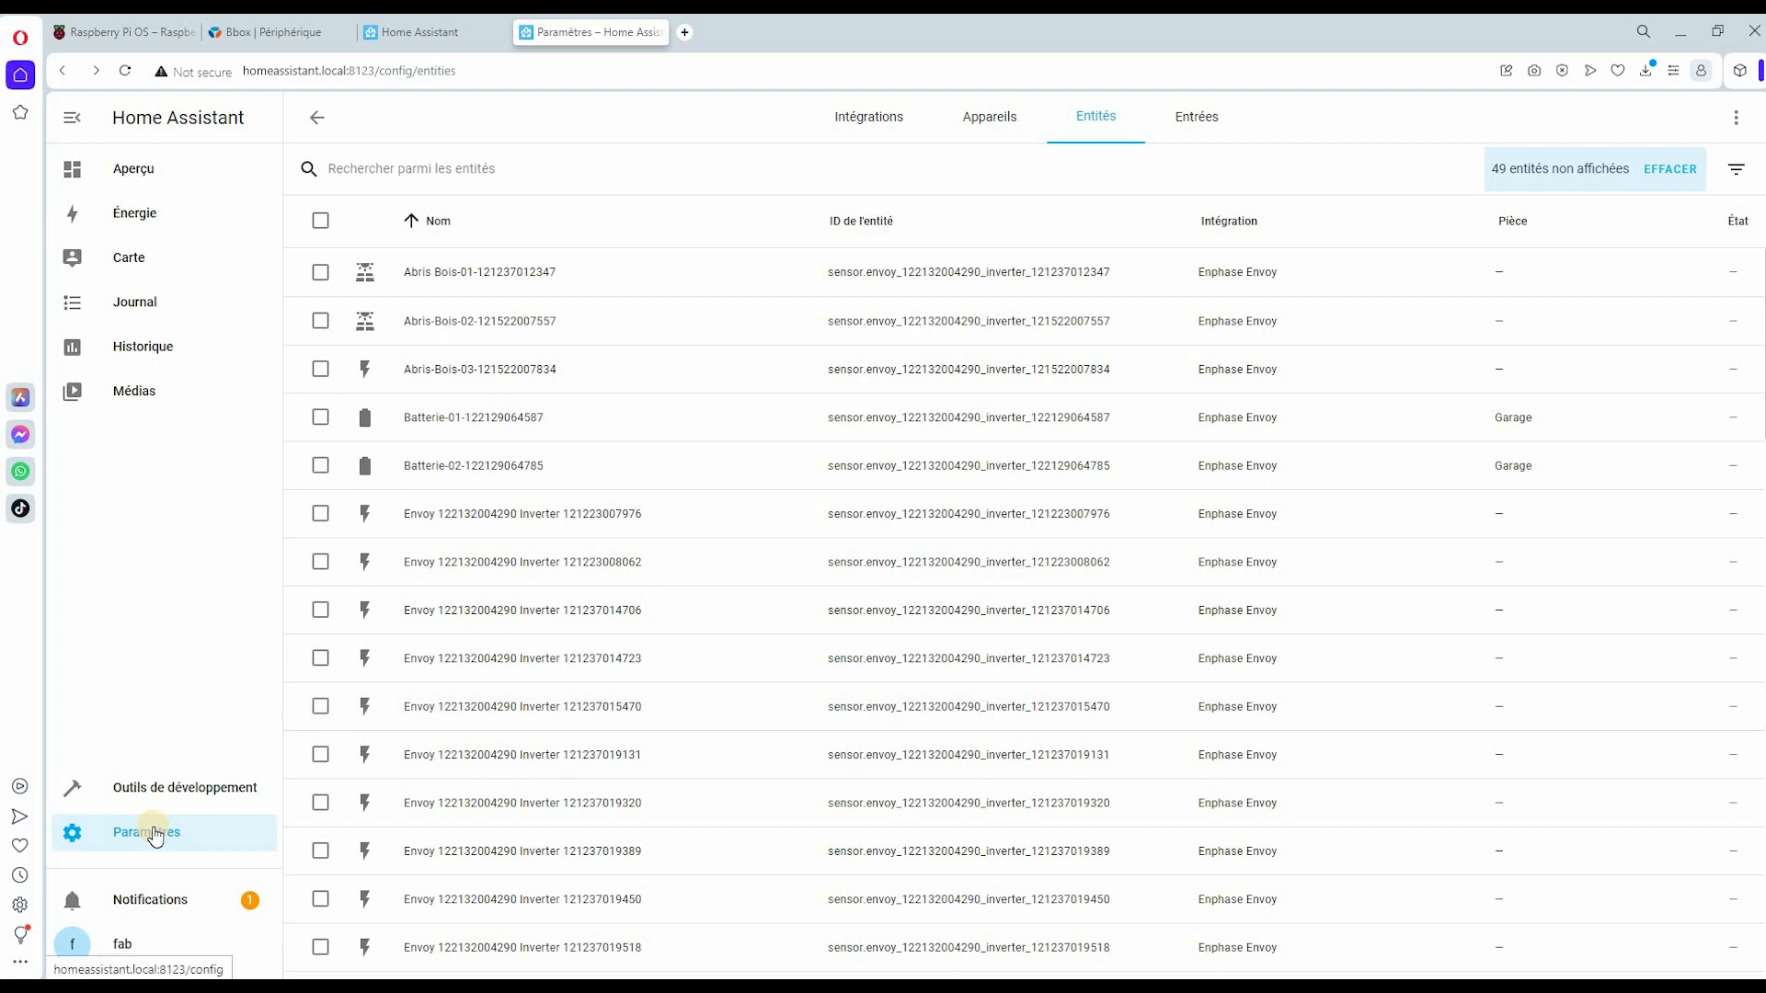
- Start a new sensor group helper and name it "Abris Bois - Prod"
click(1189, 133)
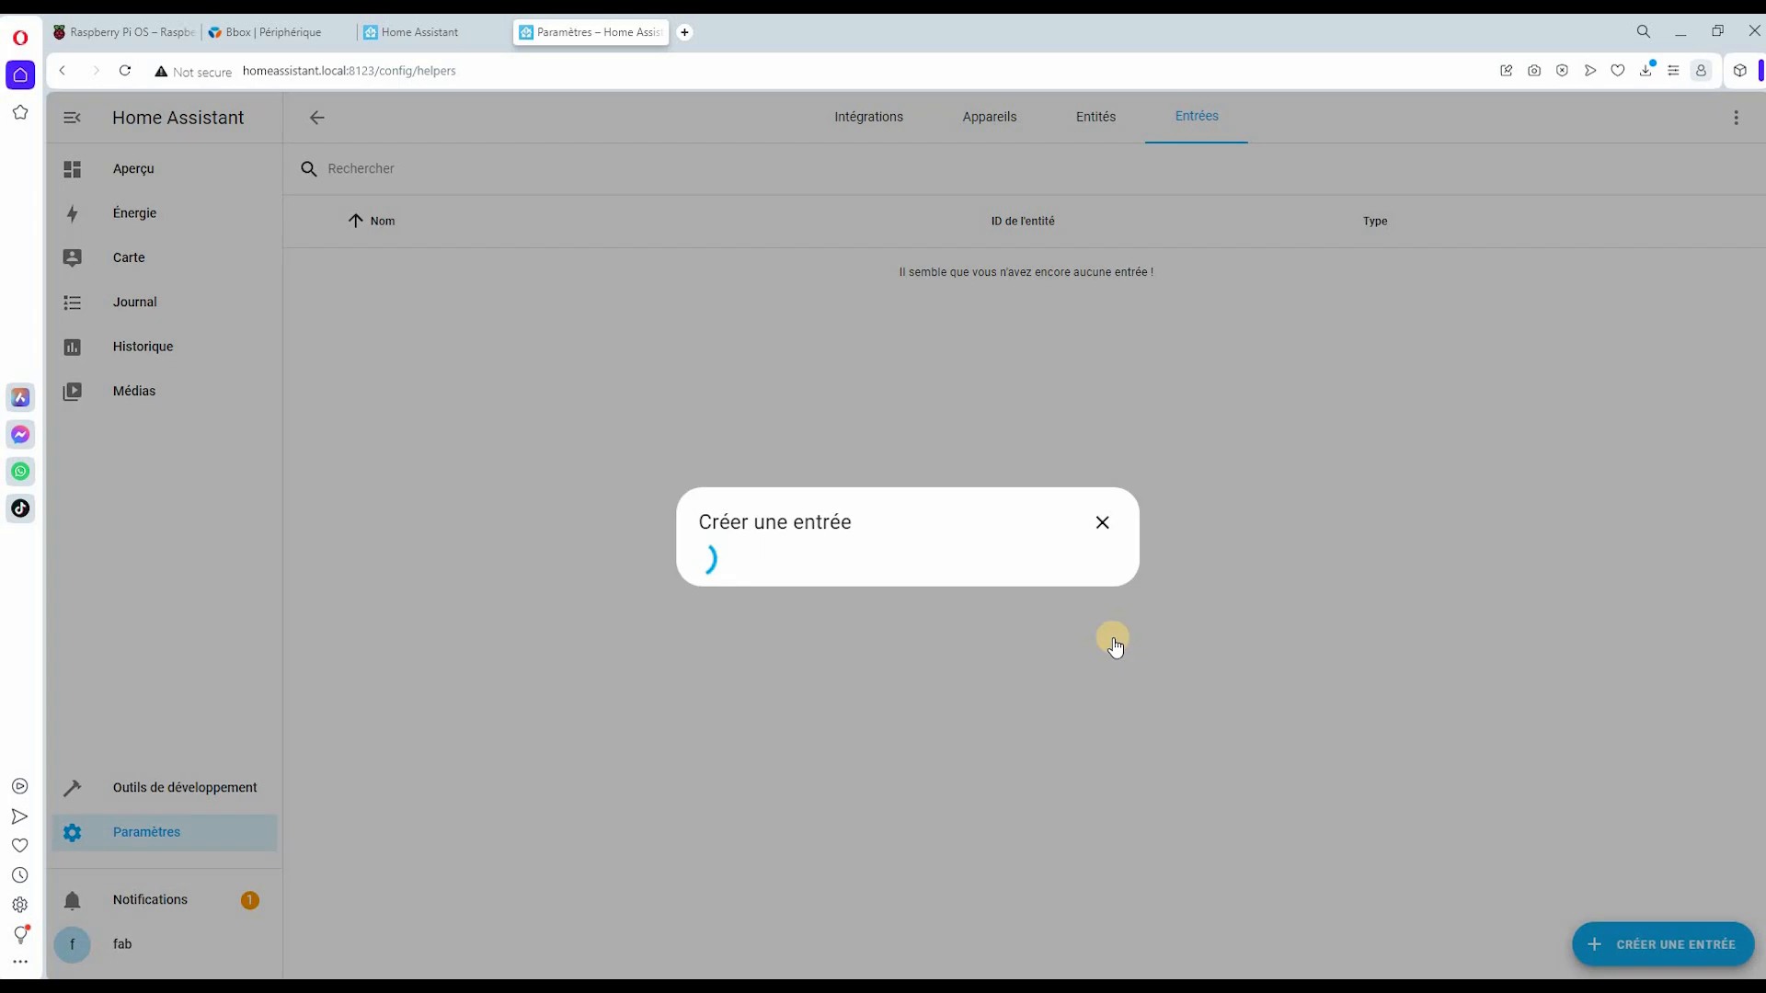
scroll(775, 618, down, 1)
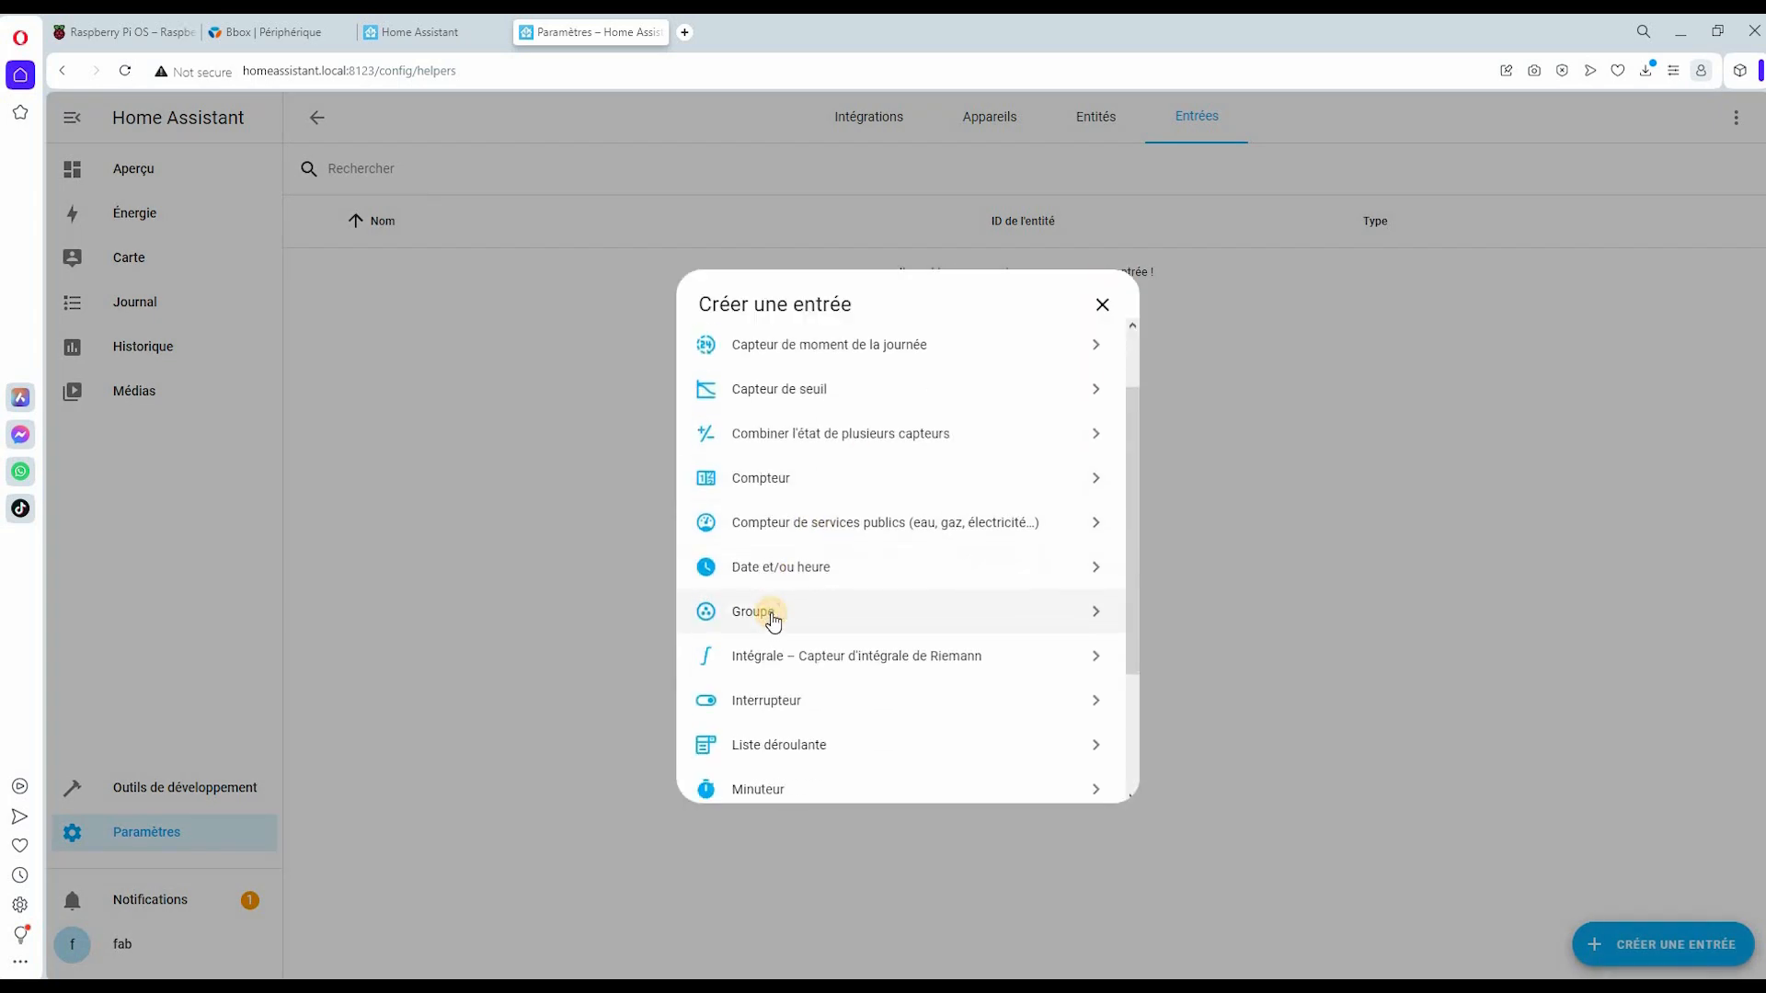
click(771, 616)
click(737, 704)
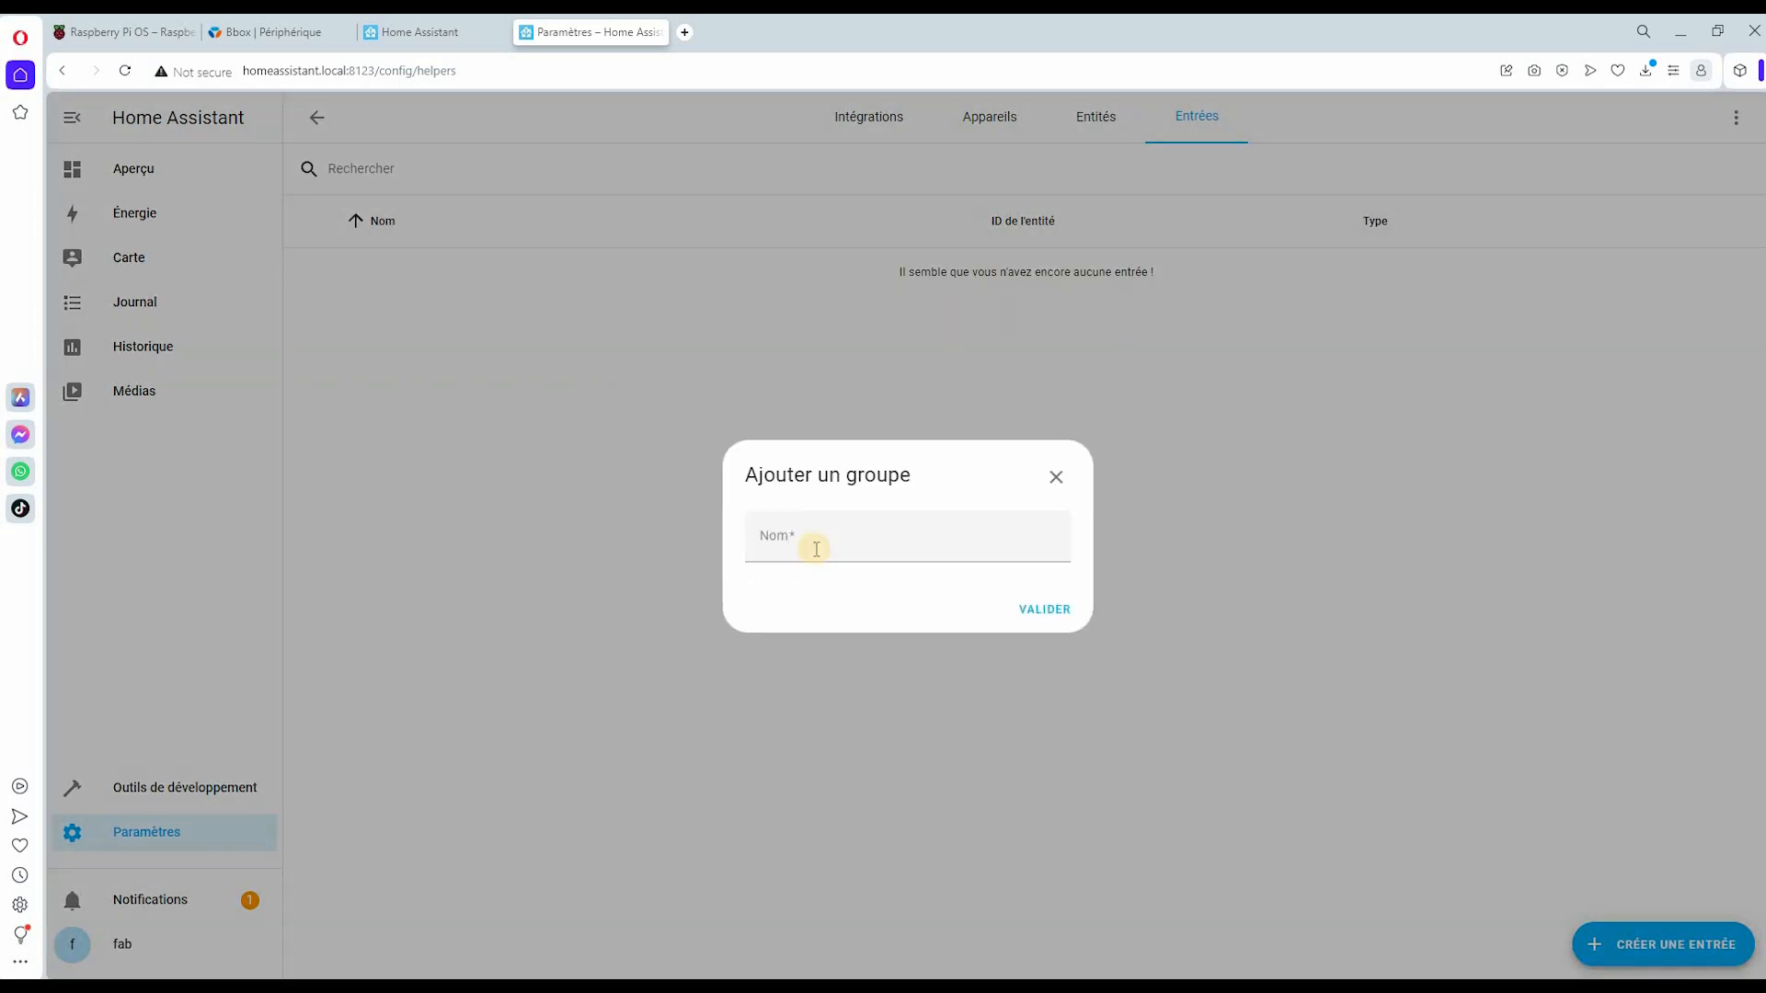
click(819, 551)
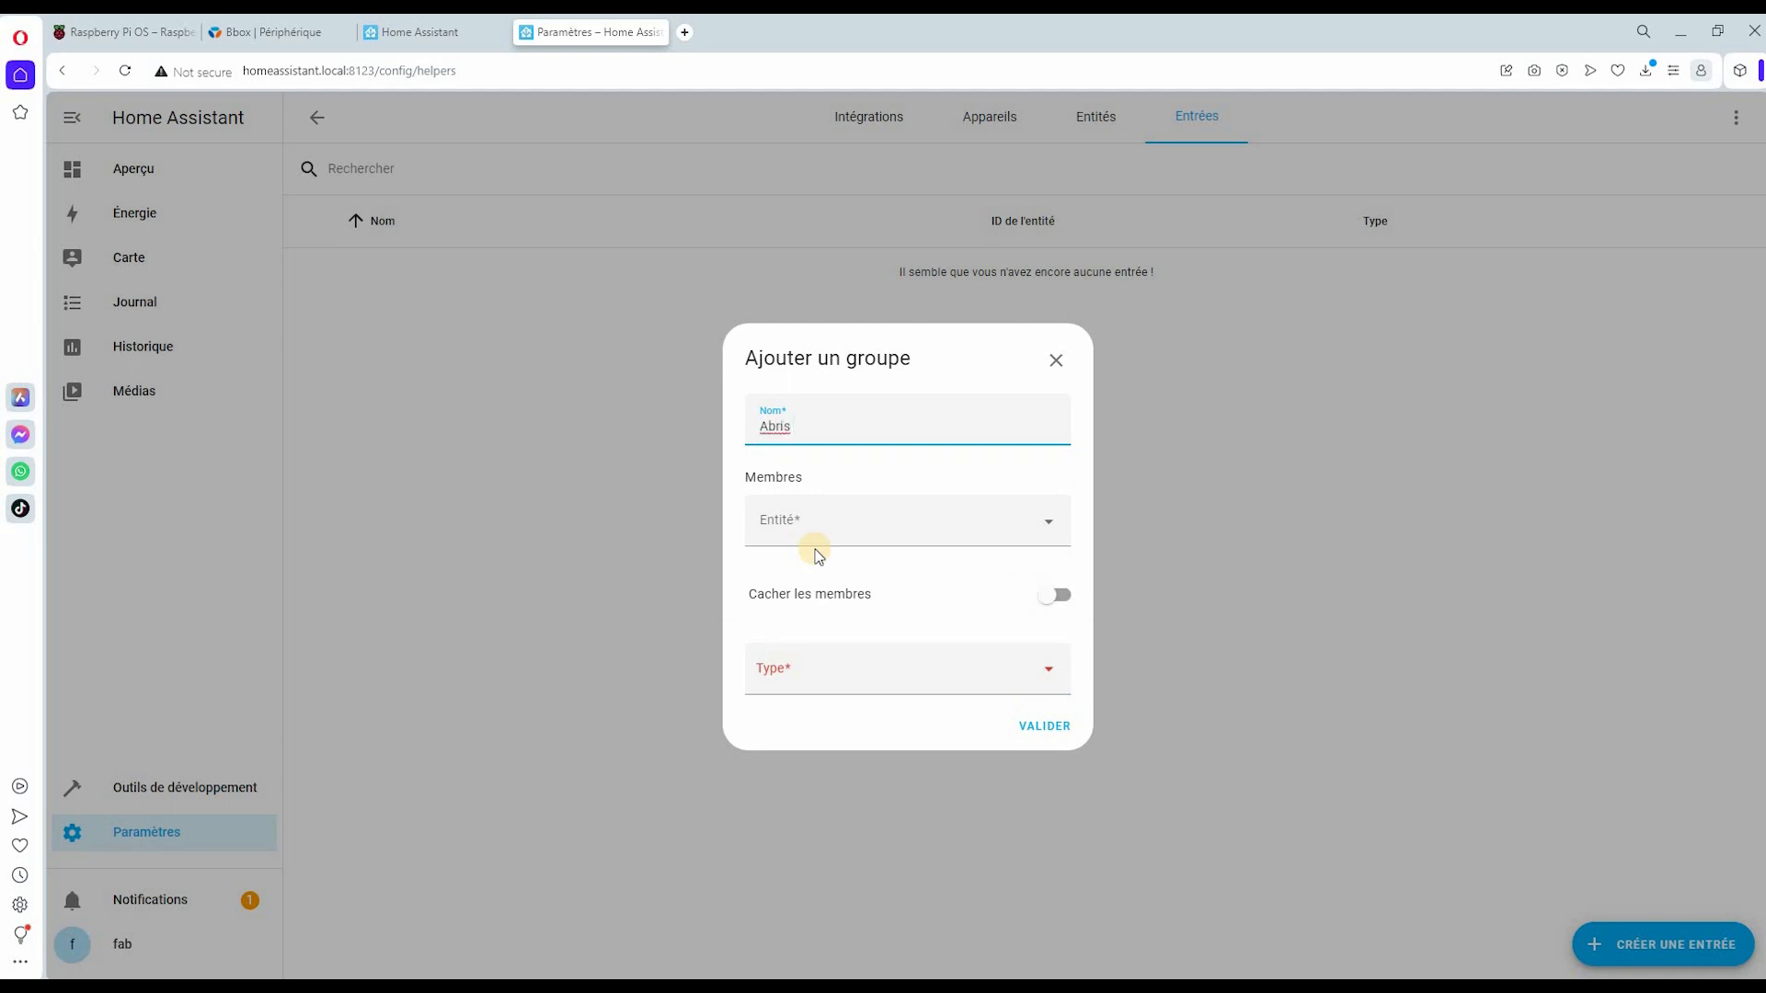
text(Abris Bois - Prod)
- Add the three inverter entities Abris Bois-01, Abris-Bois-02 and Abris-Bois-03 as members of the group
click(1050, 530)
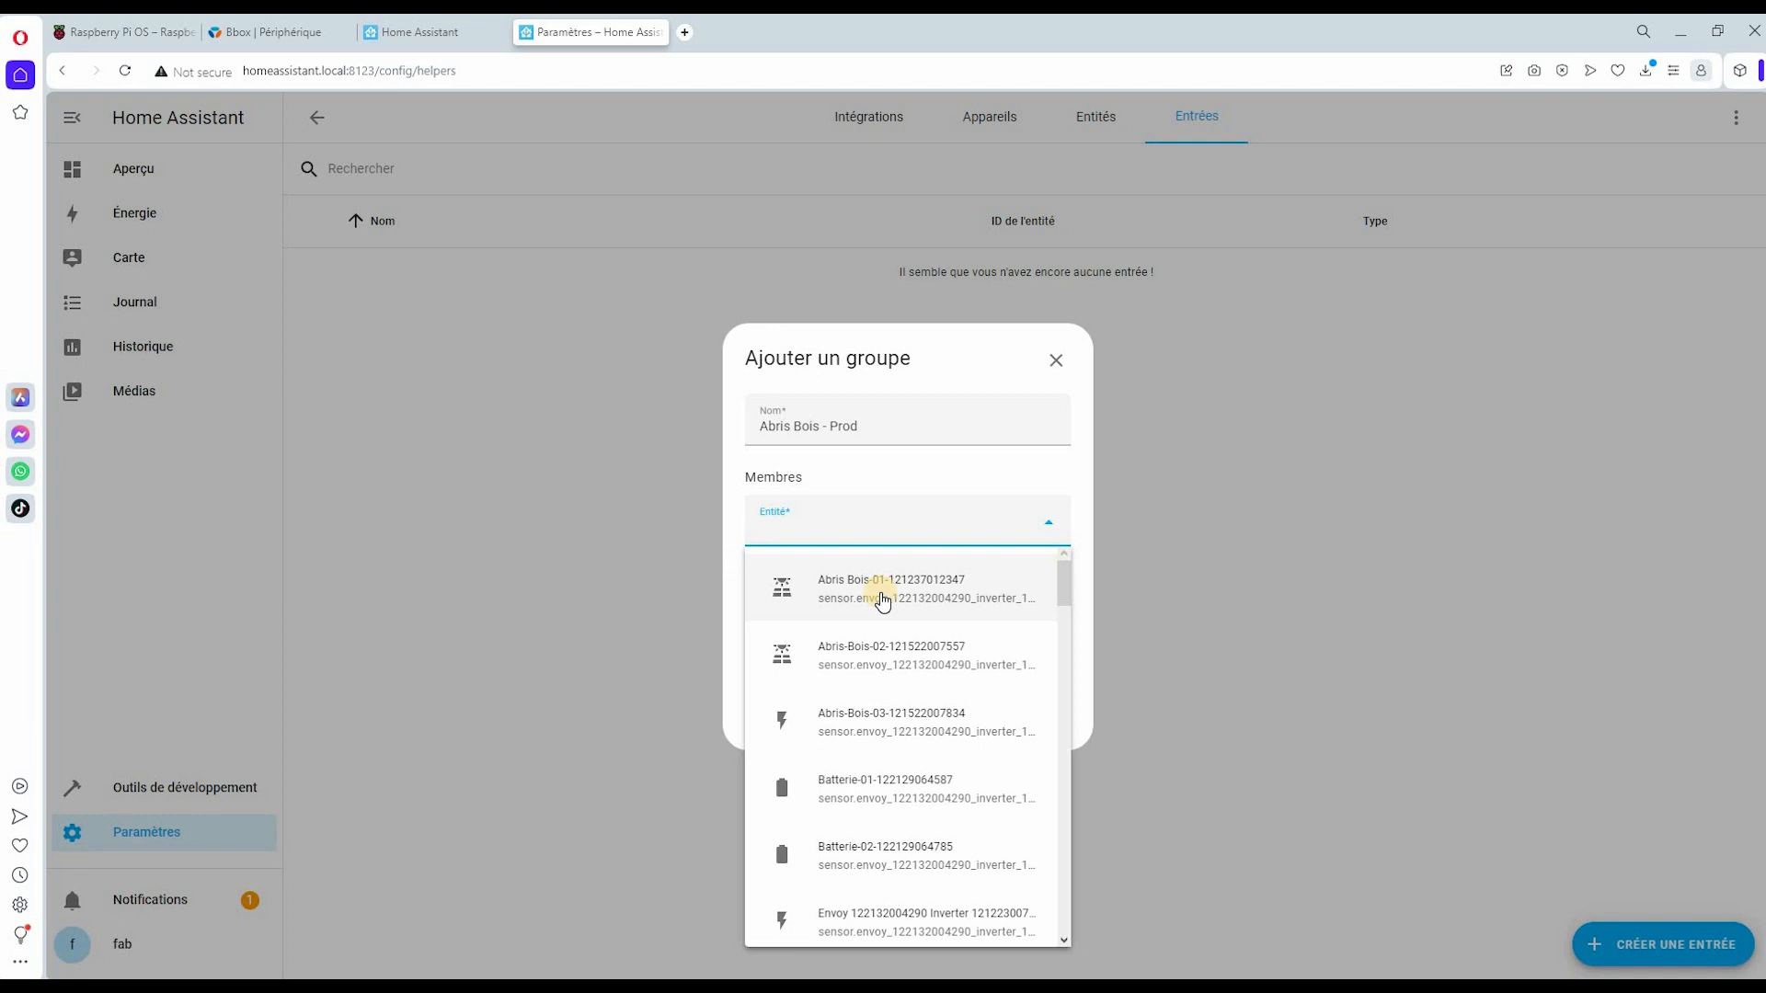
click(882, 594)
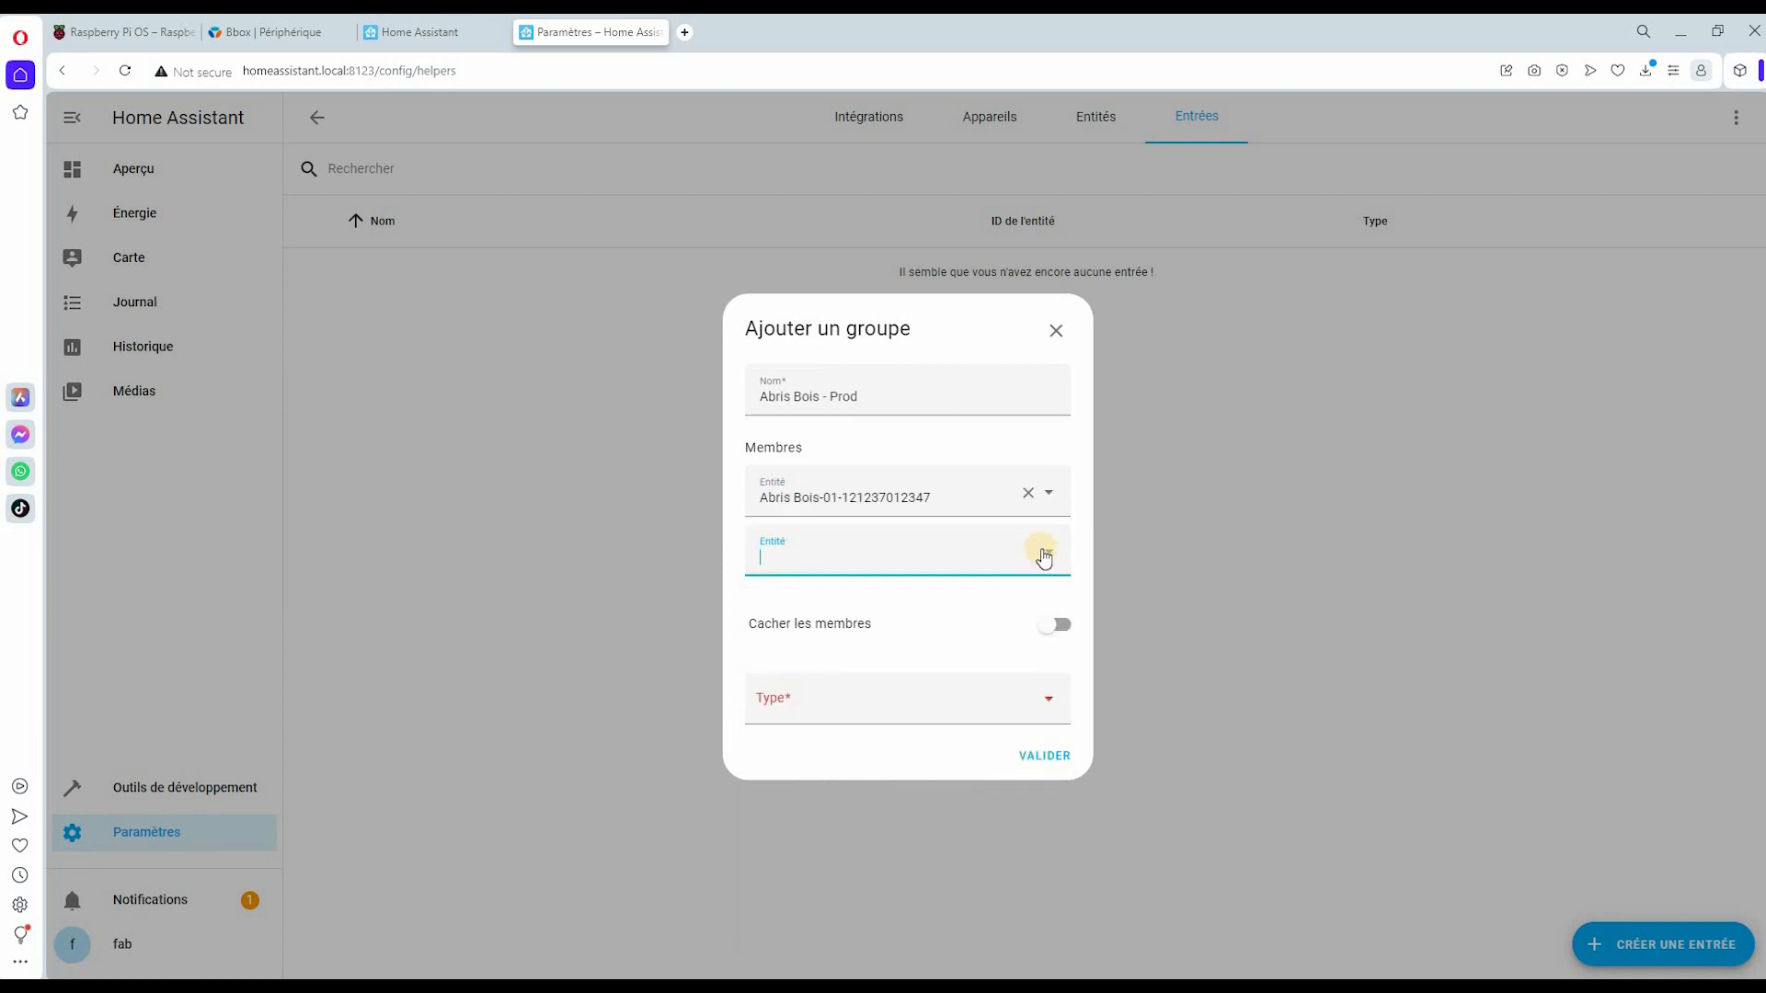
click(1021, 562)
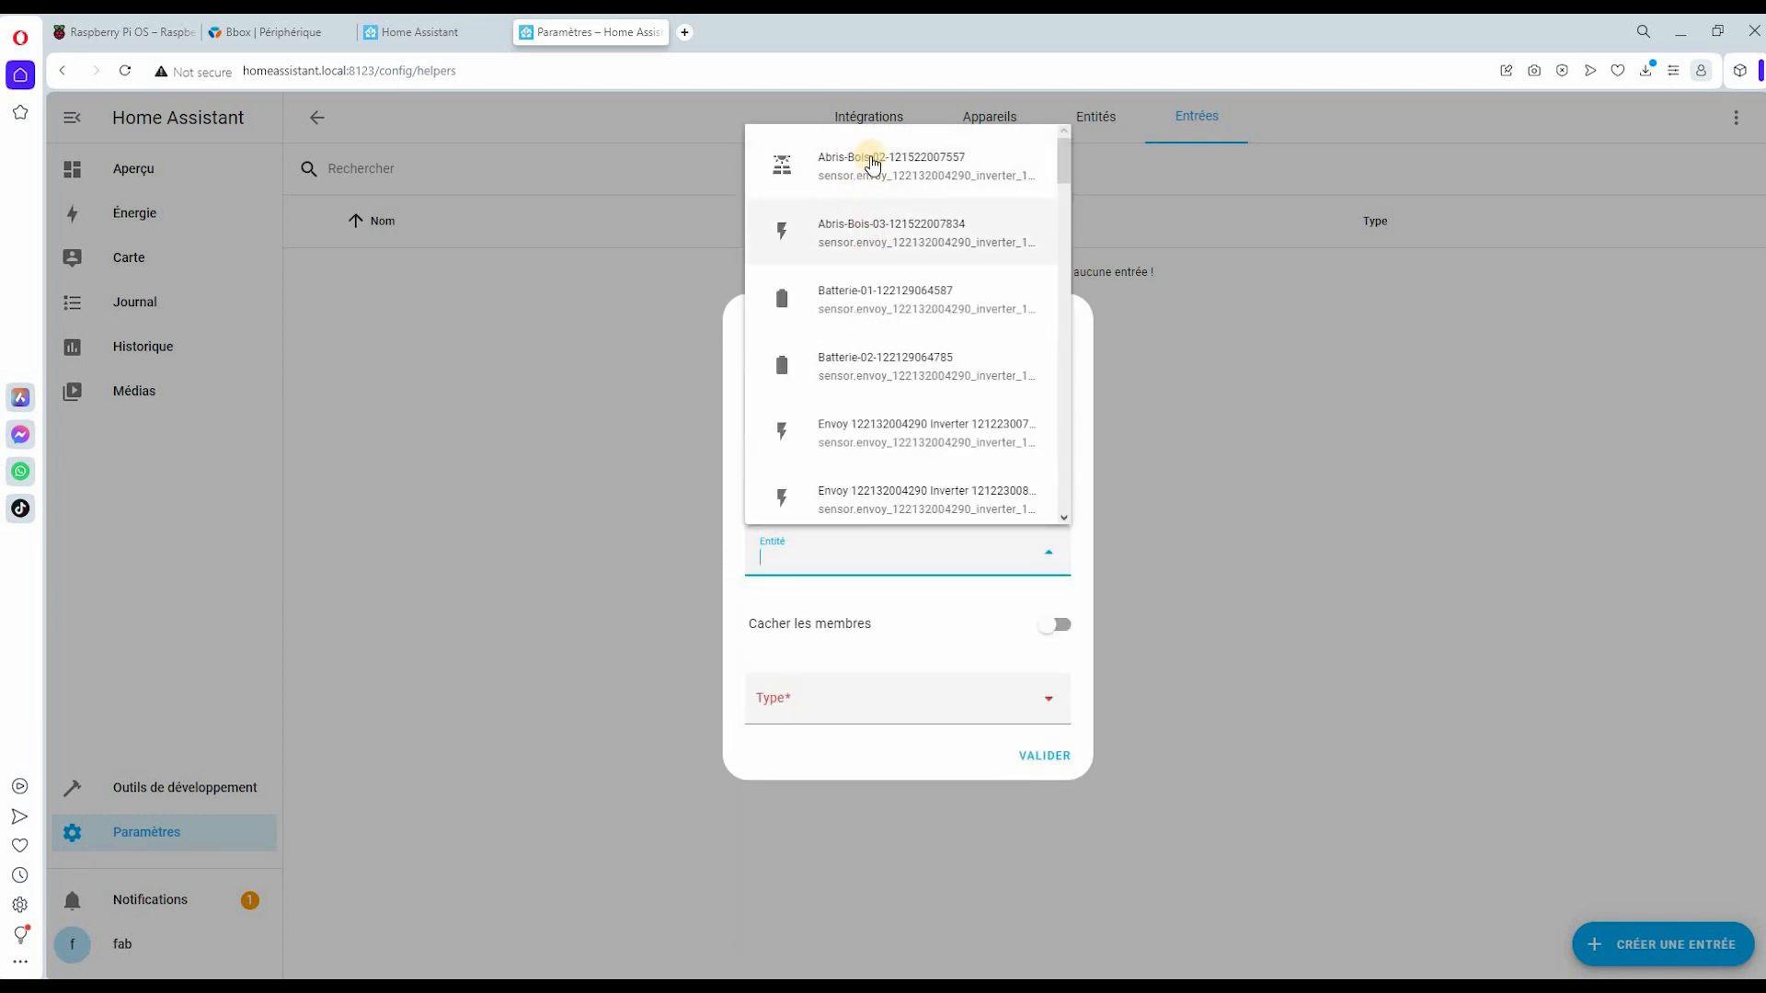
click(889, 175)
click(1037, 580)
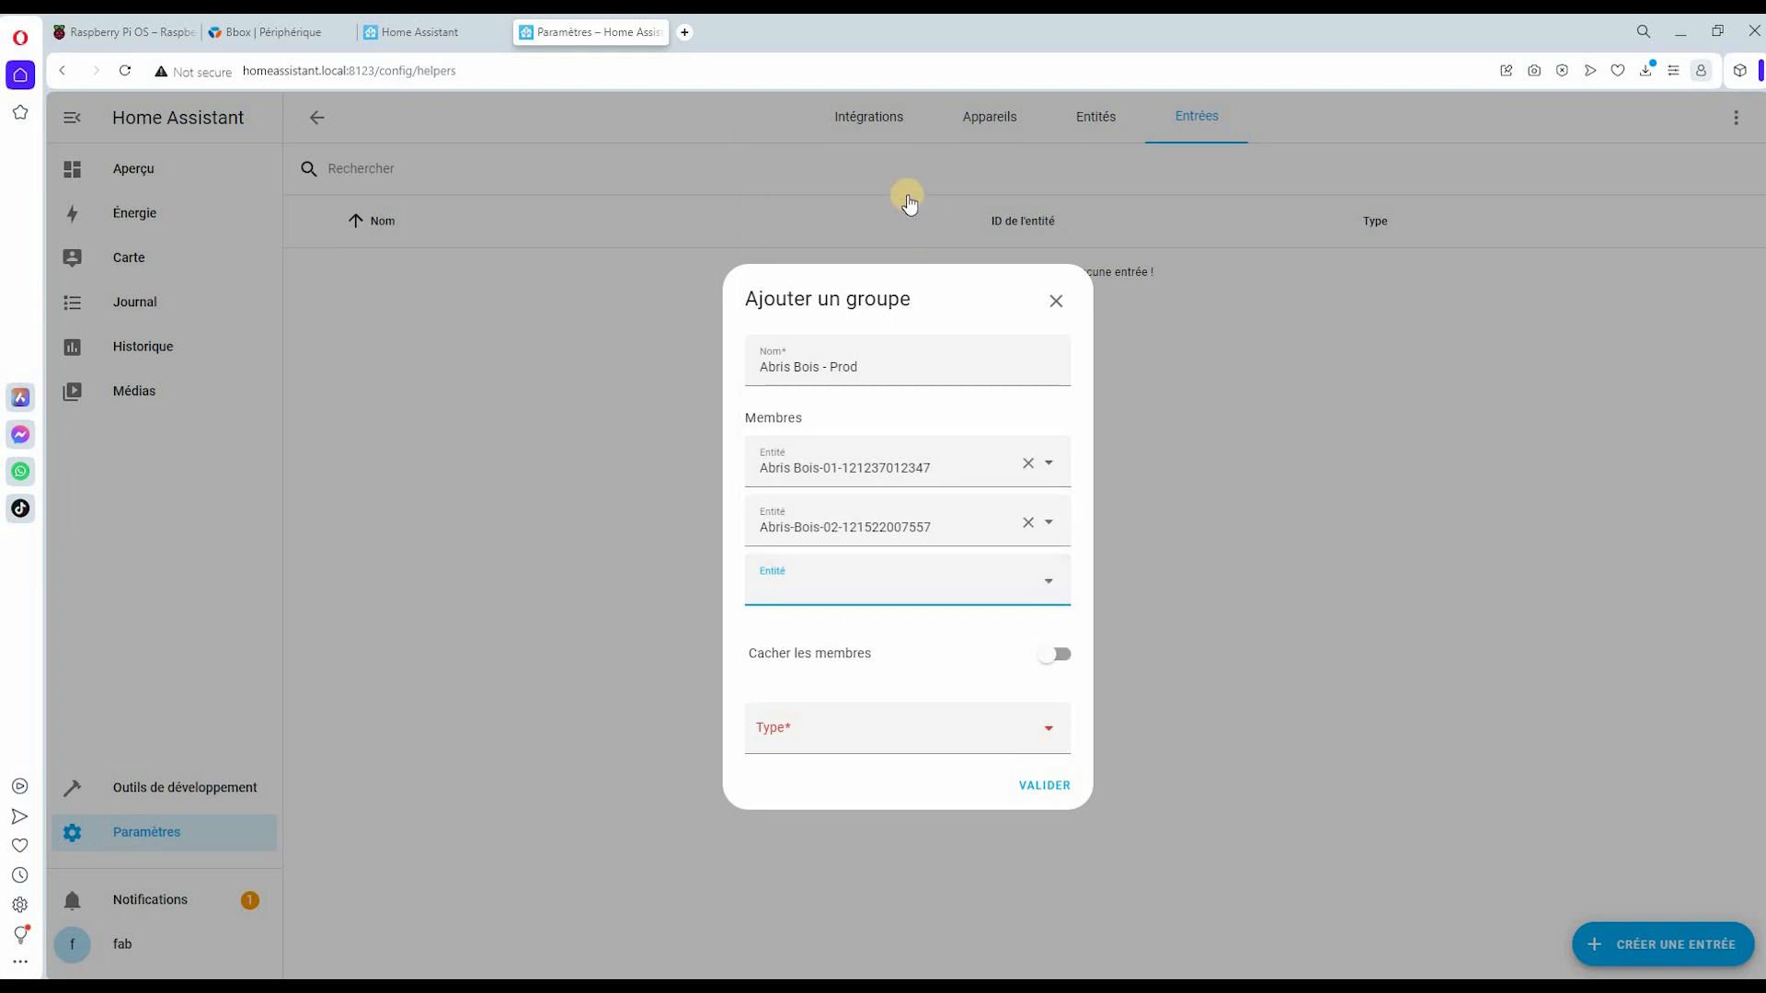
click(909, 201)
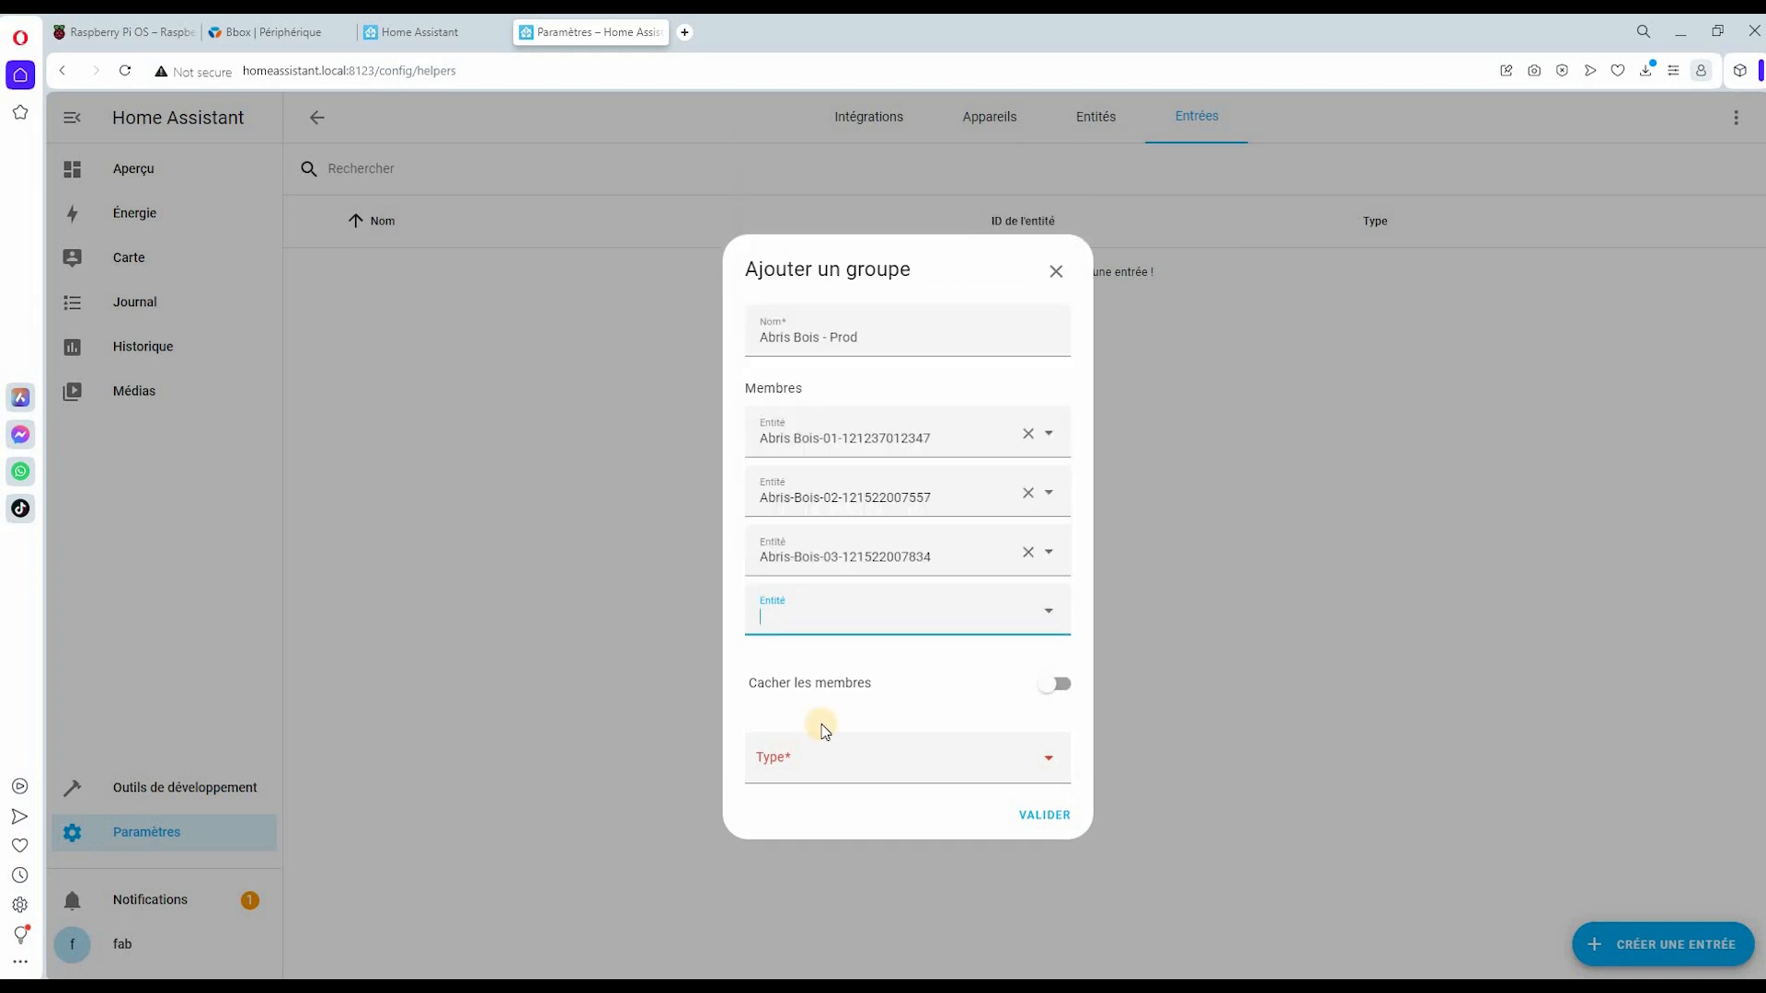
- Set the group type to Somme, hide its members and finish creating the group
click(862, 760)
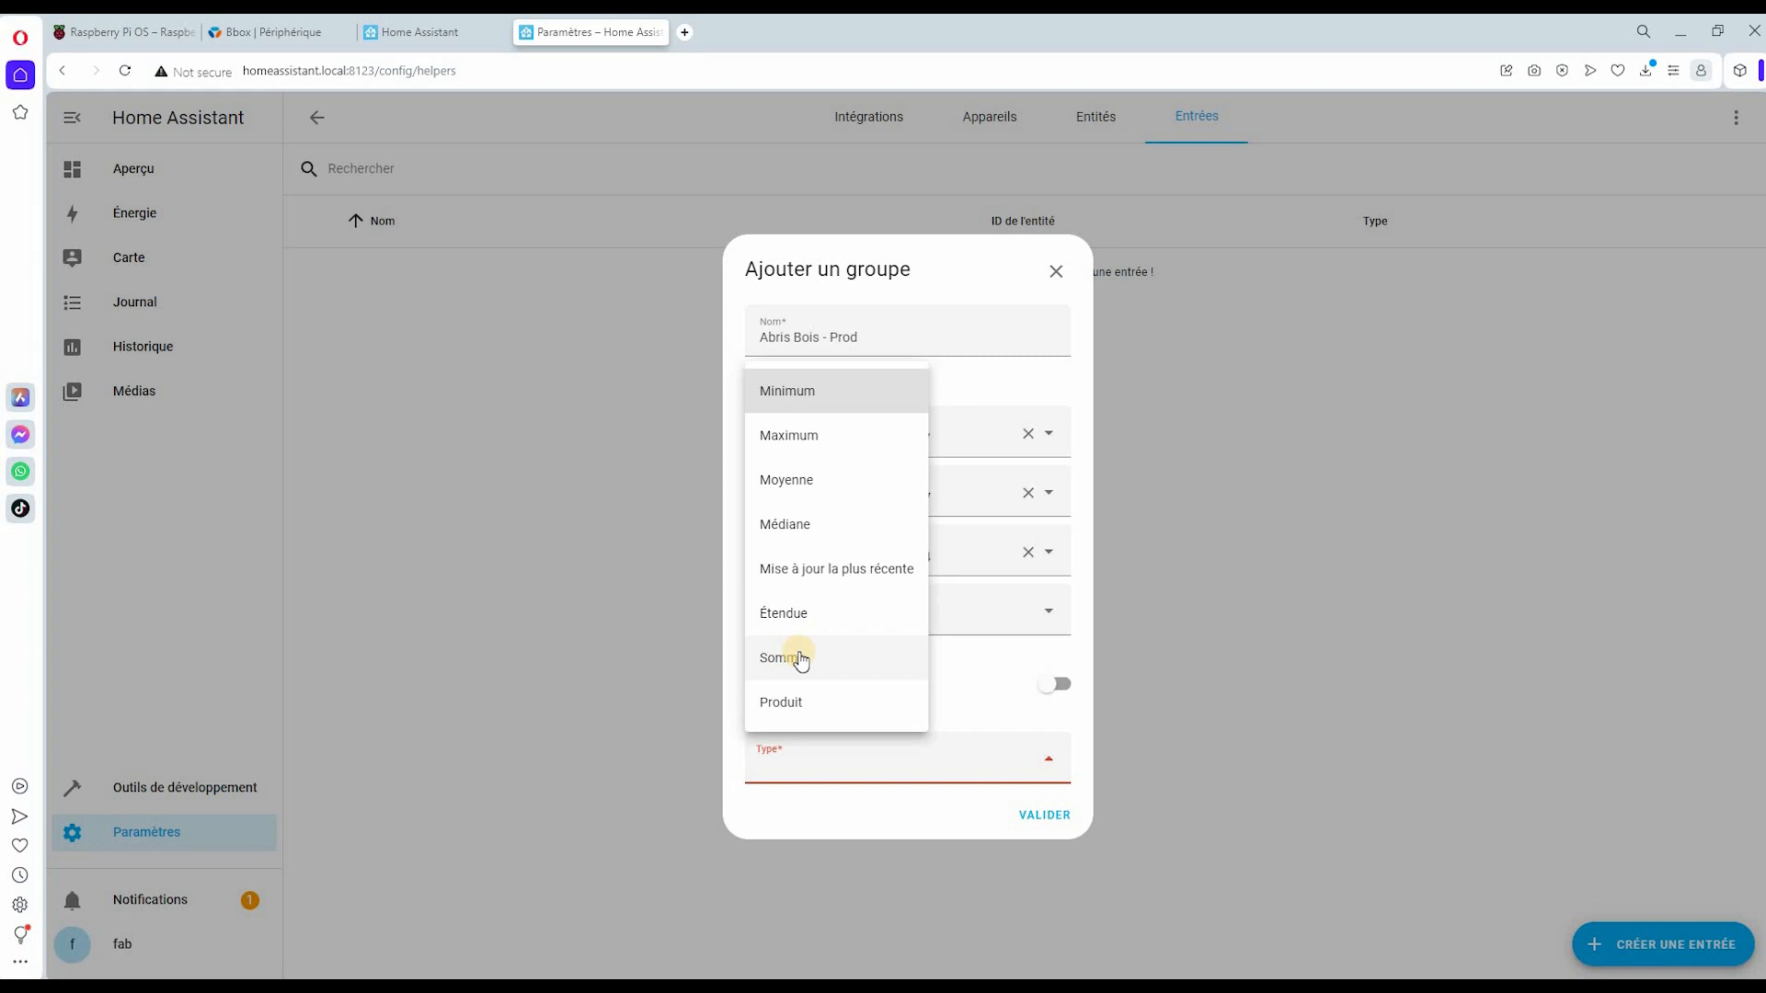
click(800, 659)
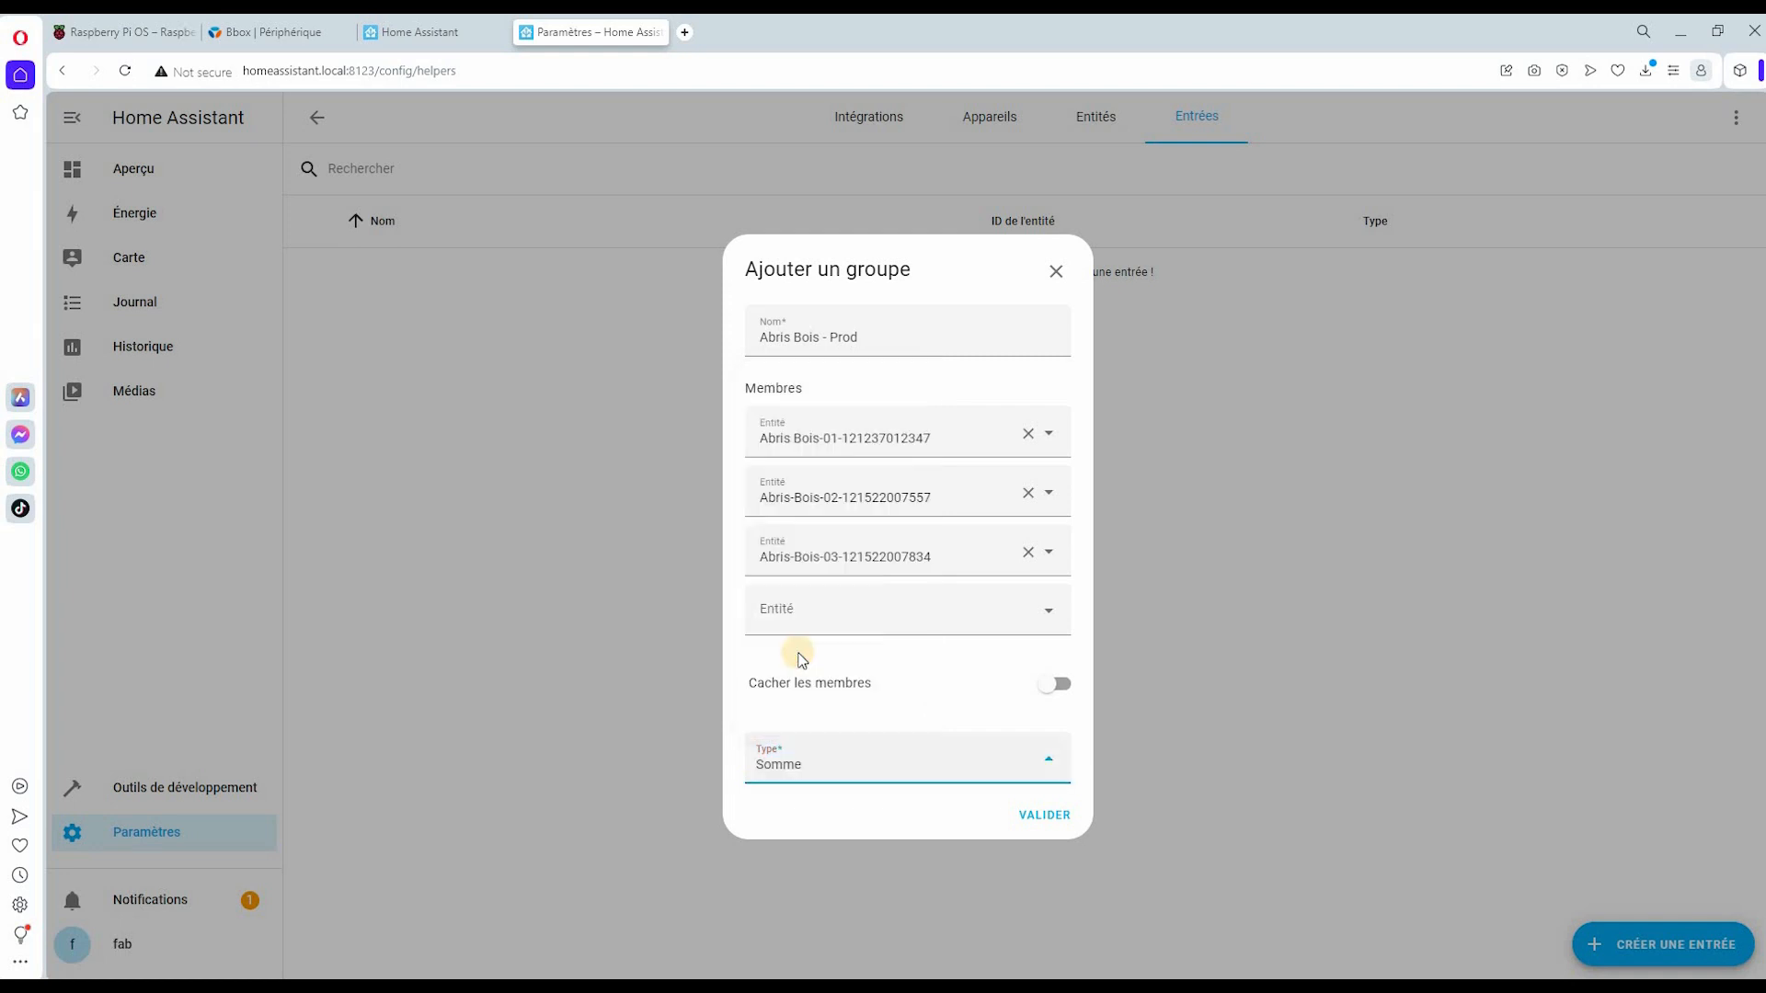
click(1048, 687)
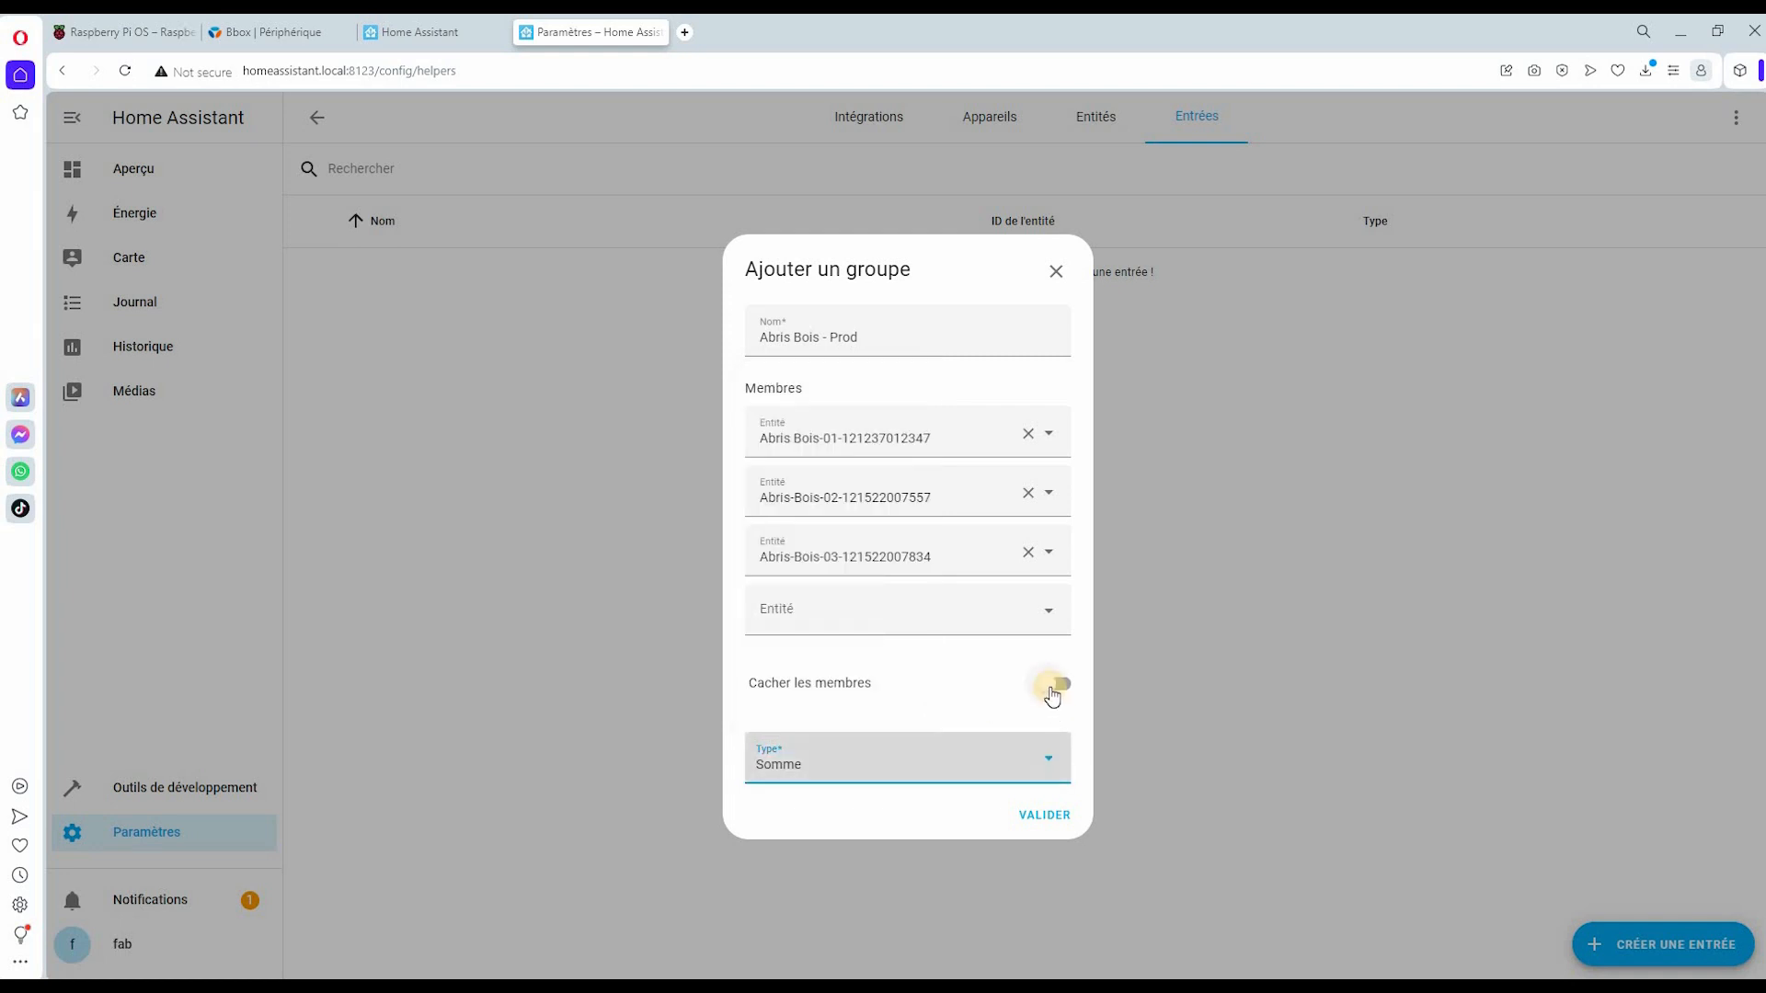
click(1043, 817)
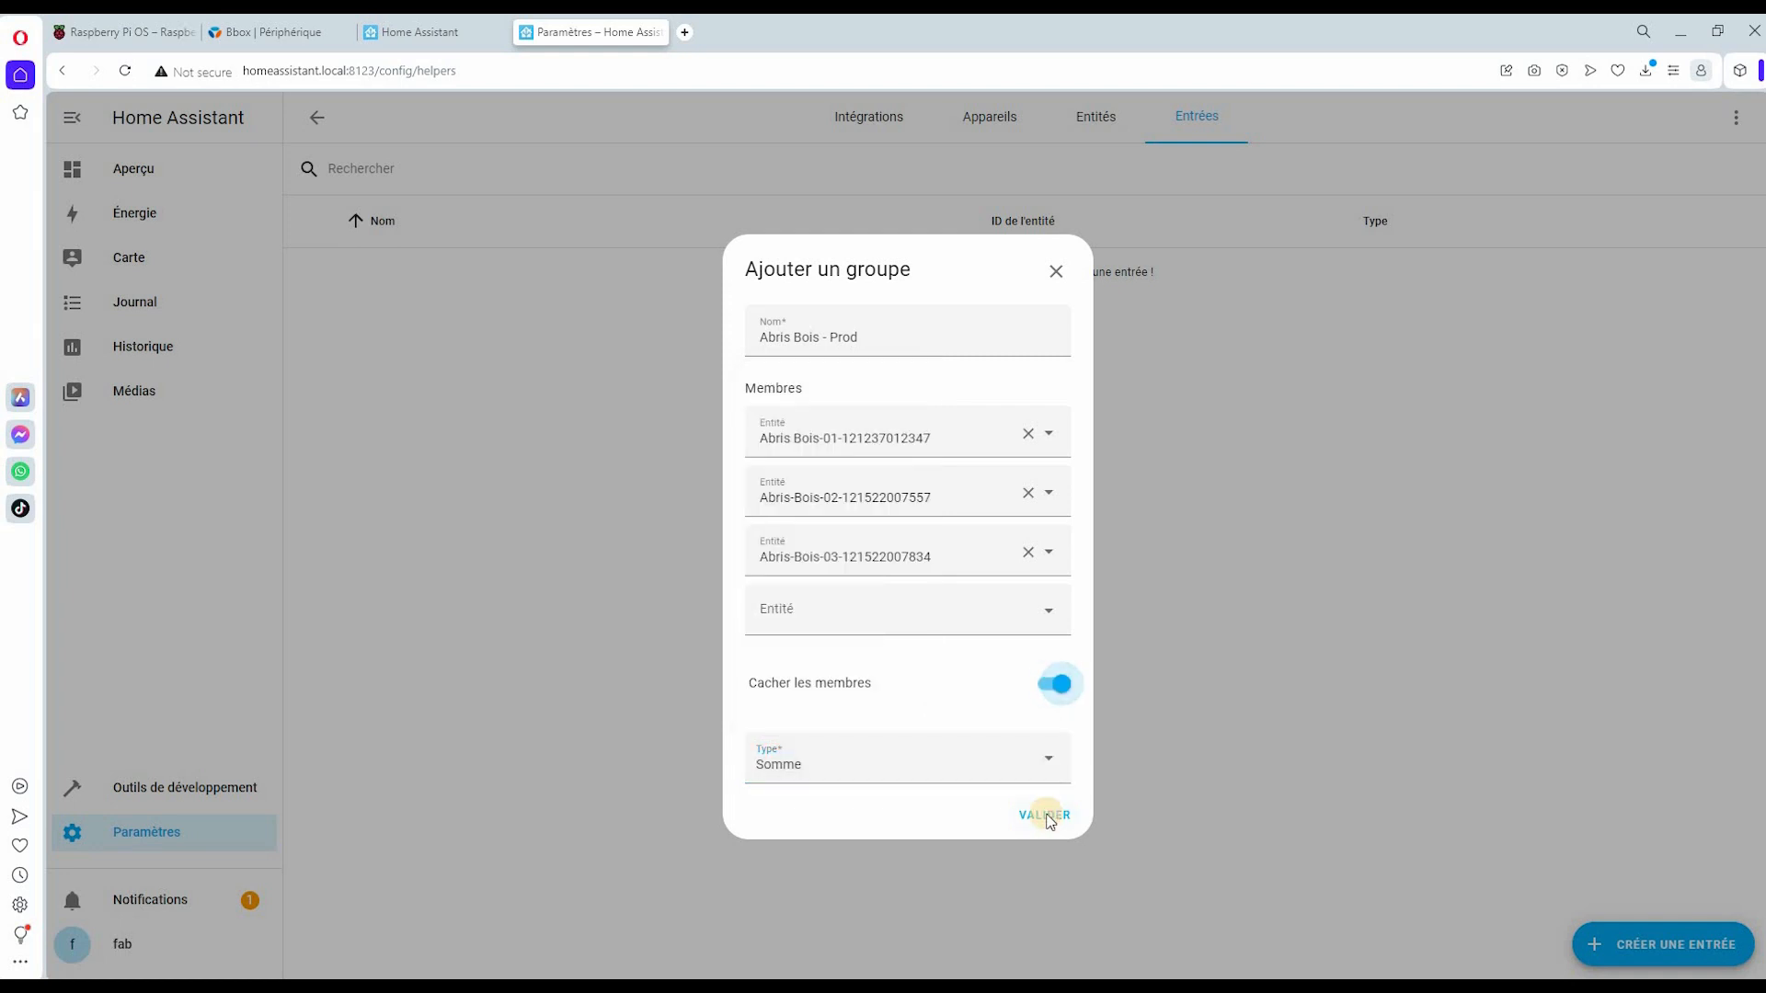
click(1047, 591)
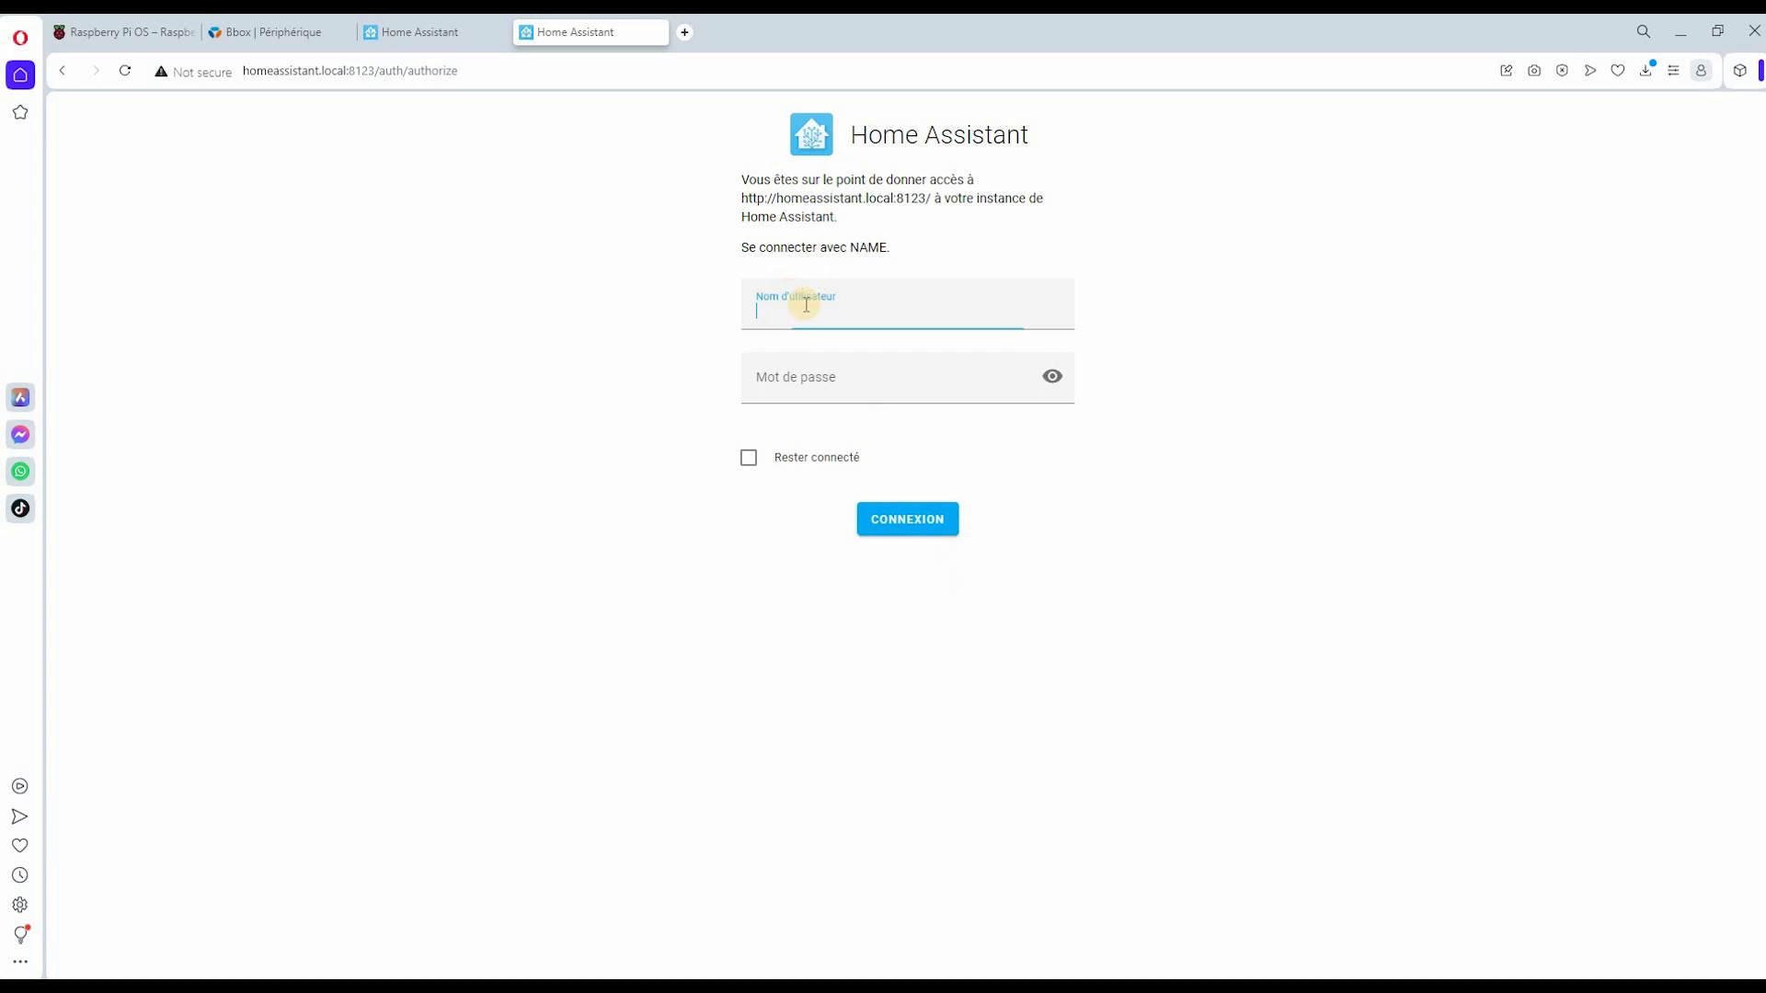
- Log back in to Home Assistant with the username and account password, choosing to stay connected
click(805, 309)
click(881, 322)
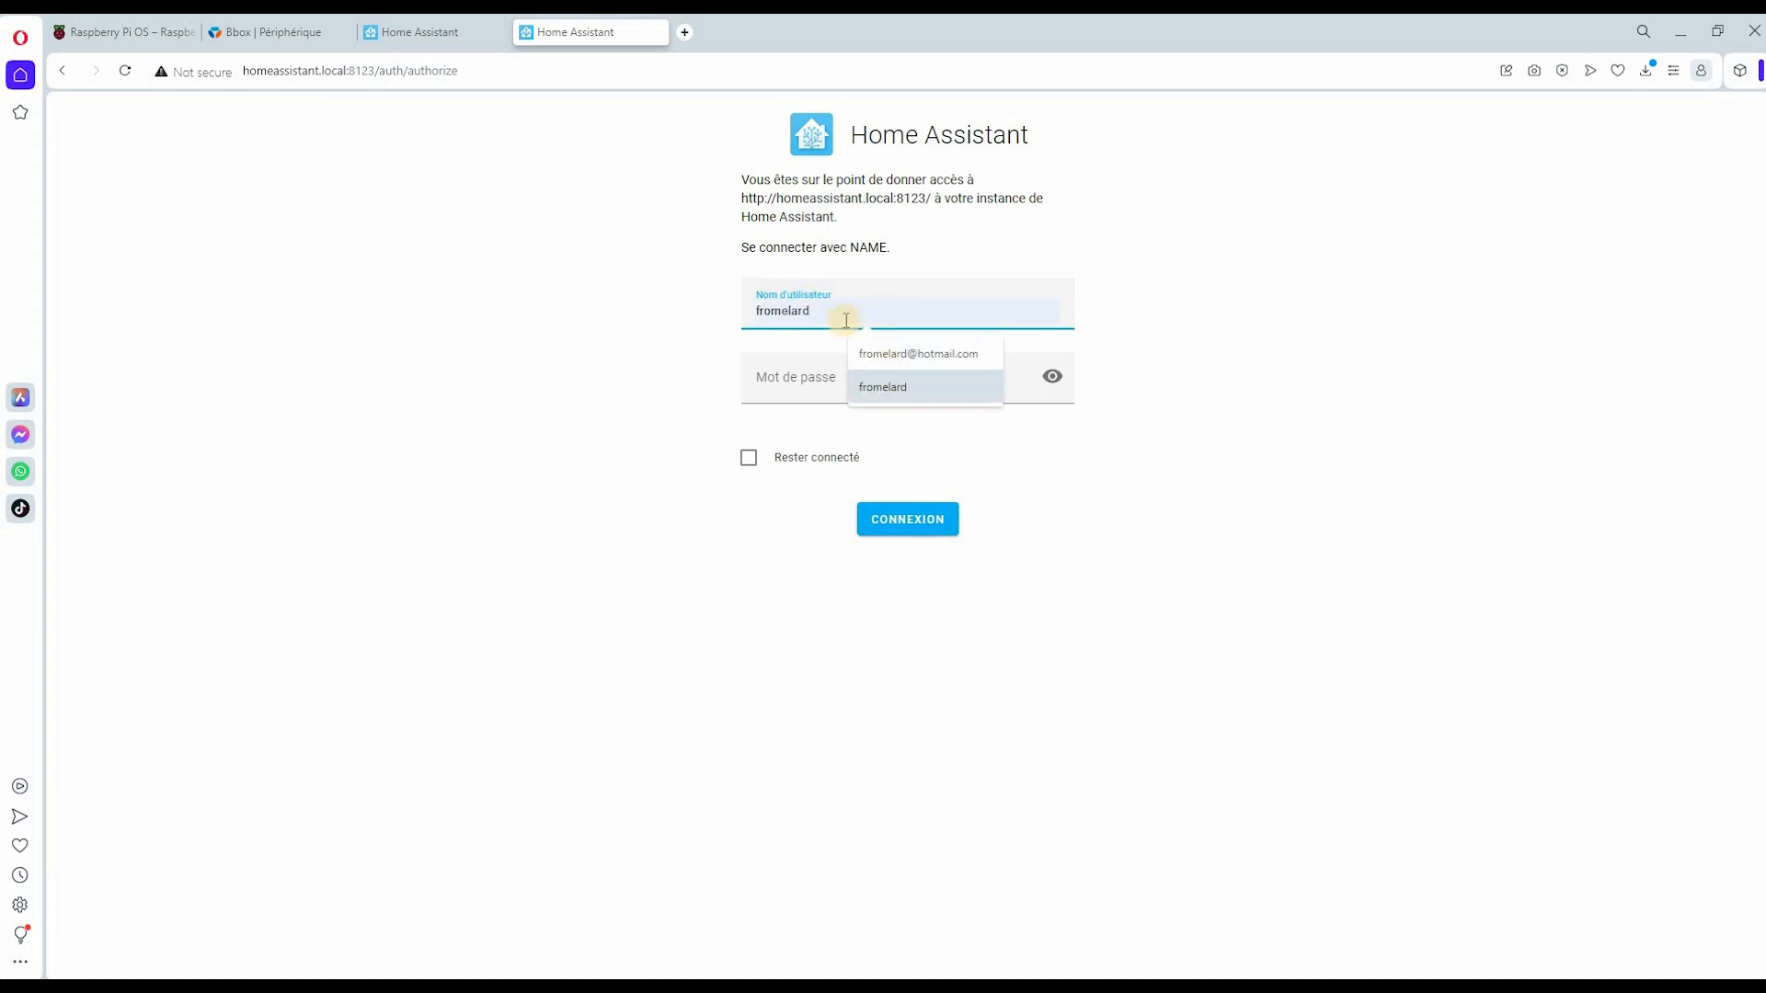
text(fab)
key(Tab)
text(••••••)
click(749, 457)
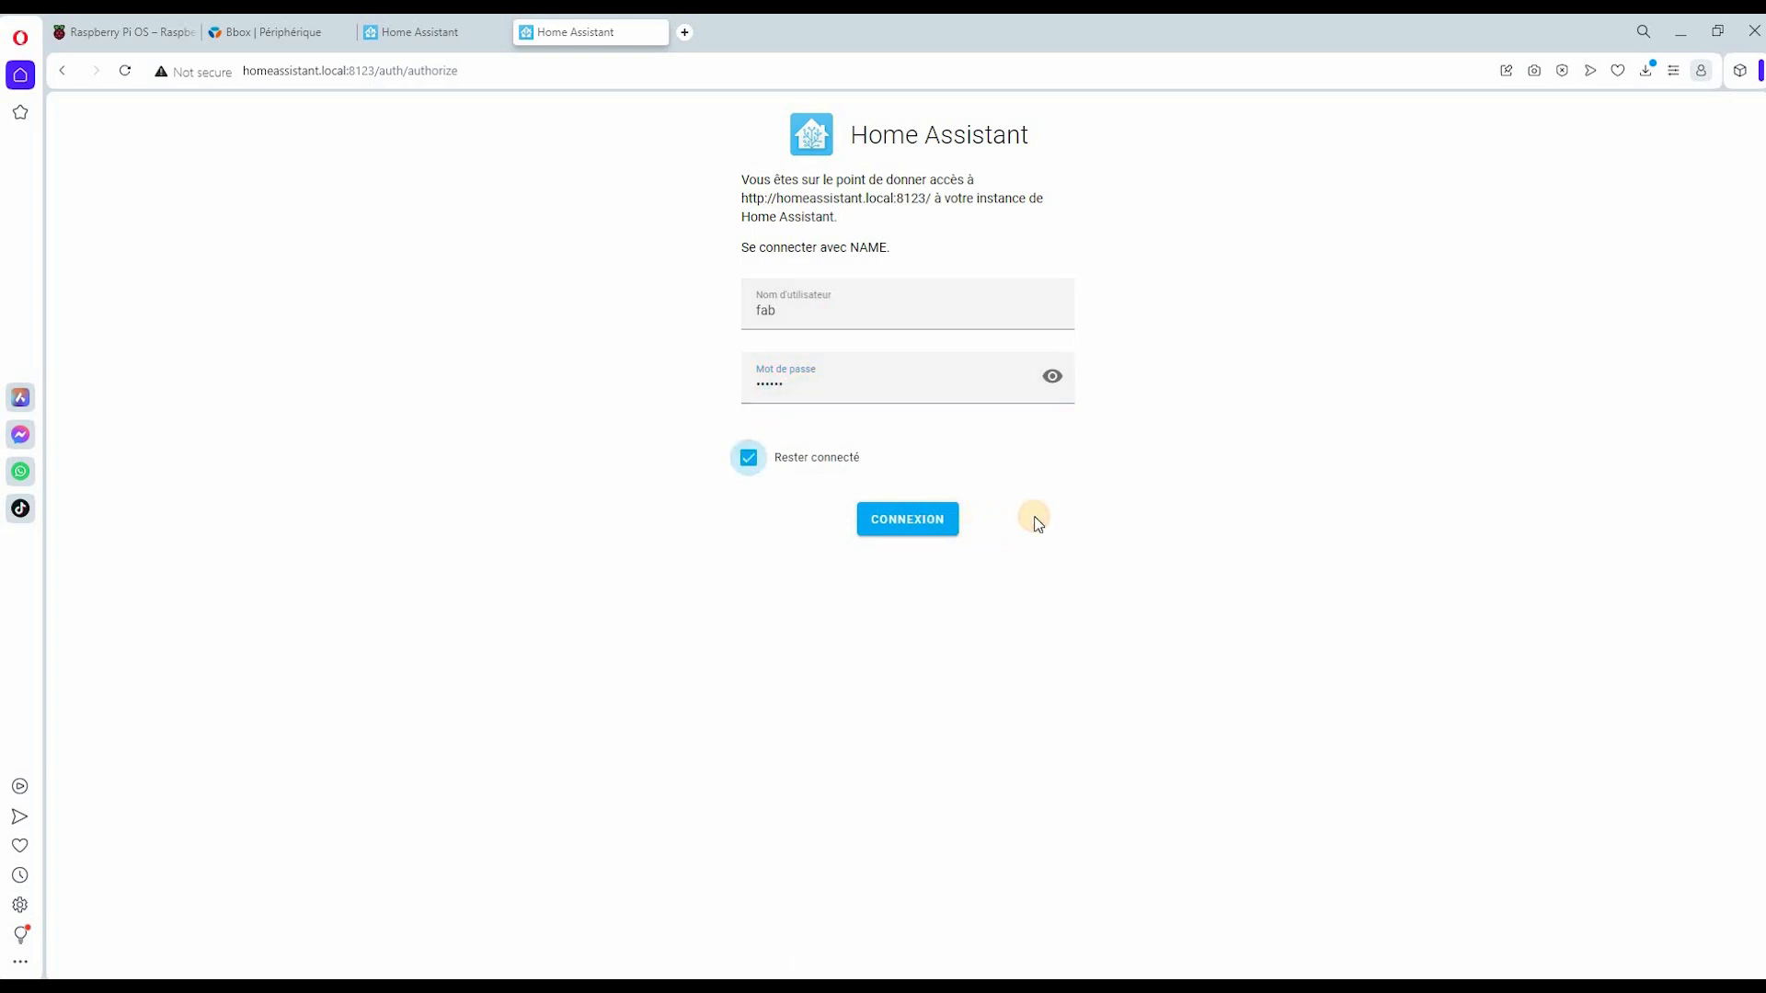
key(Return)
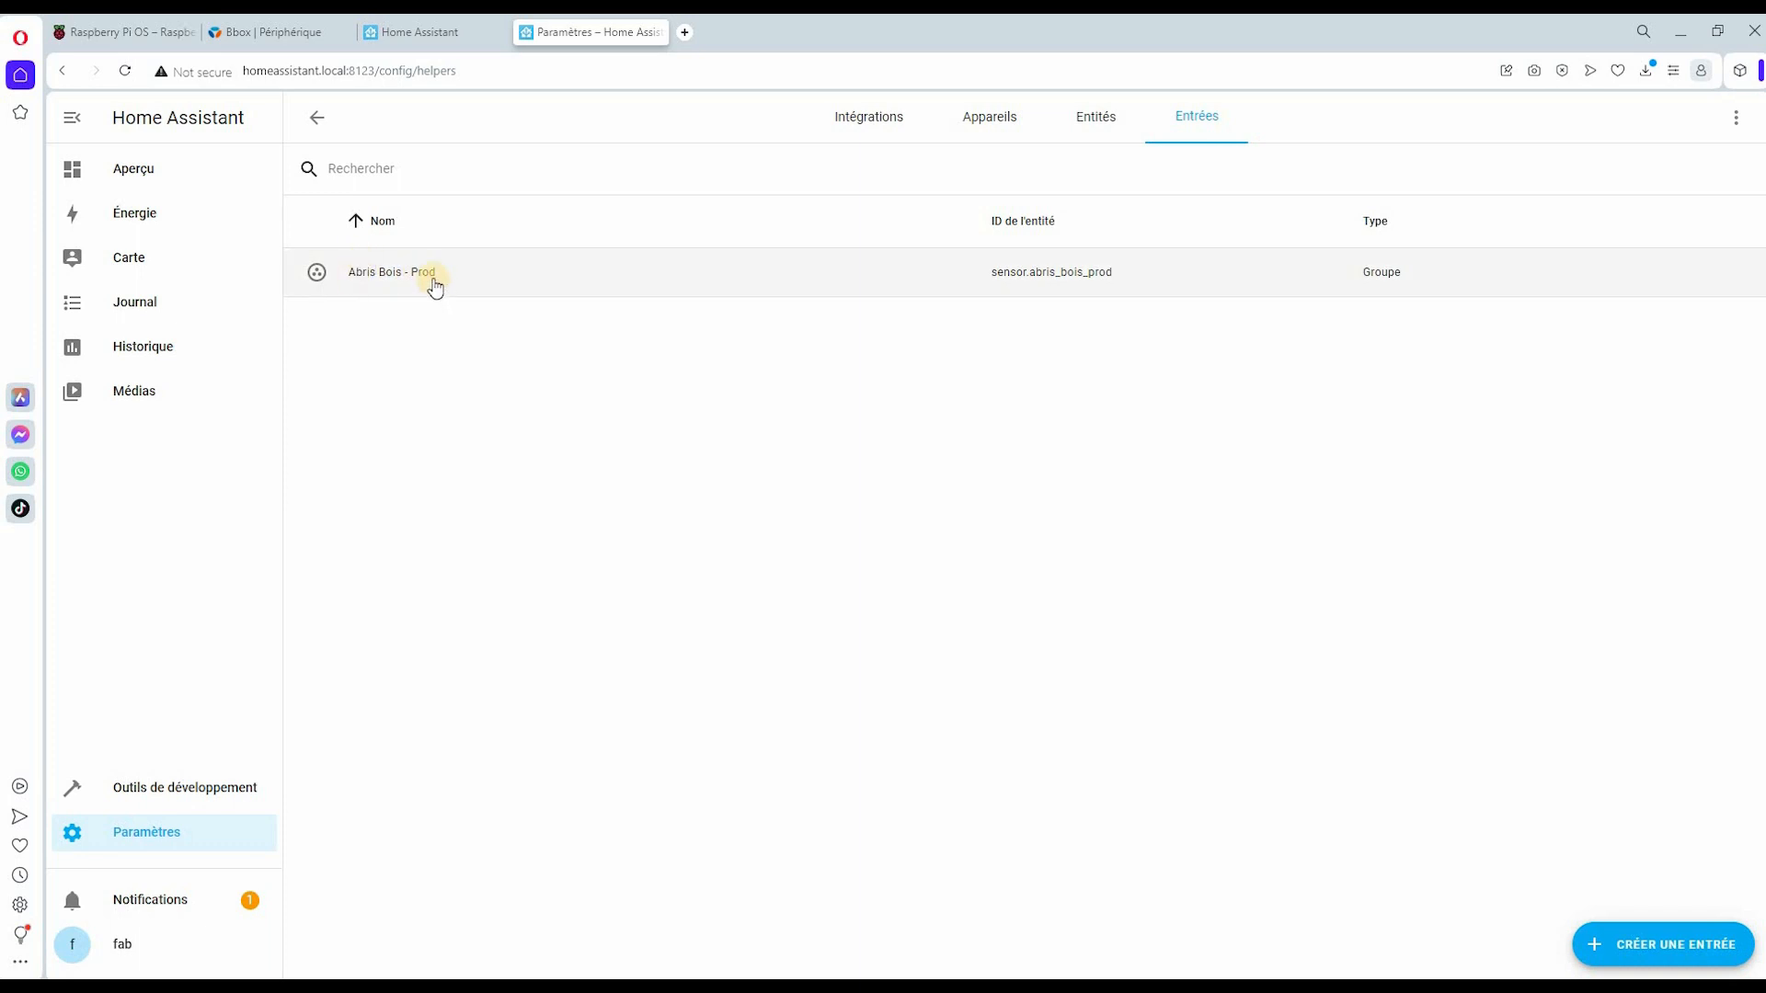
- Check the entity list for the grouped inverters and turn off member hiding in the Abris Bois - Prod group's options, saving the settings
click(1078, 114)
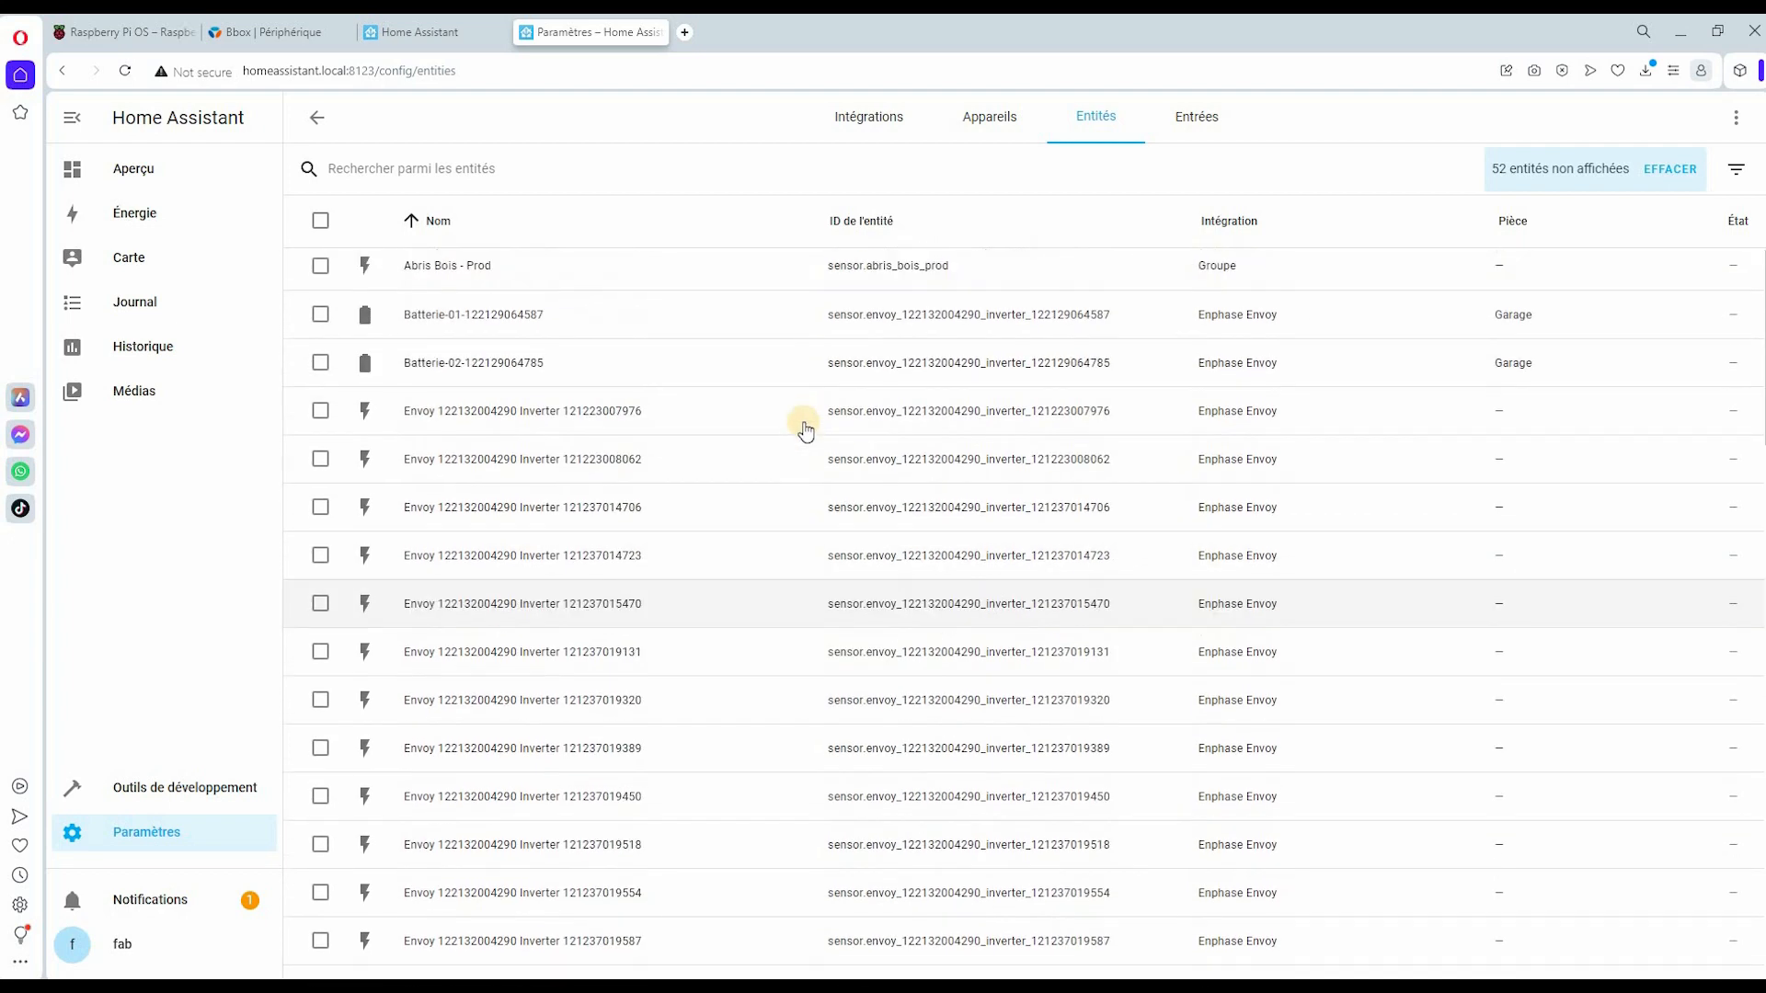
scroll(805, 429, down, 15)
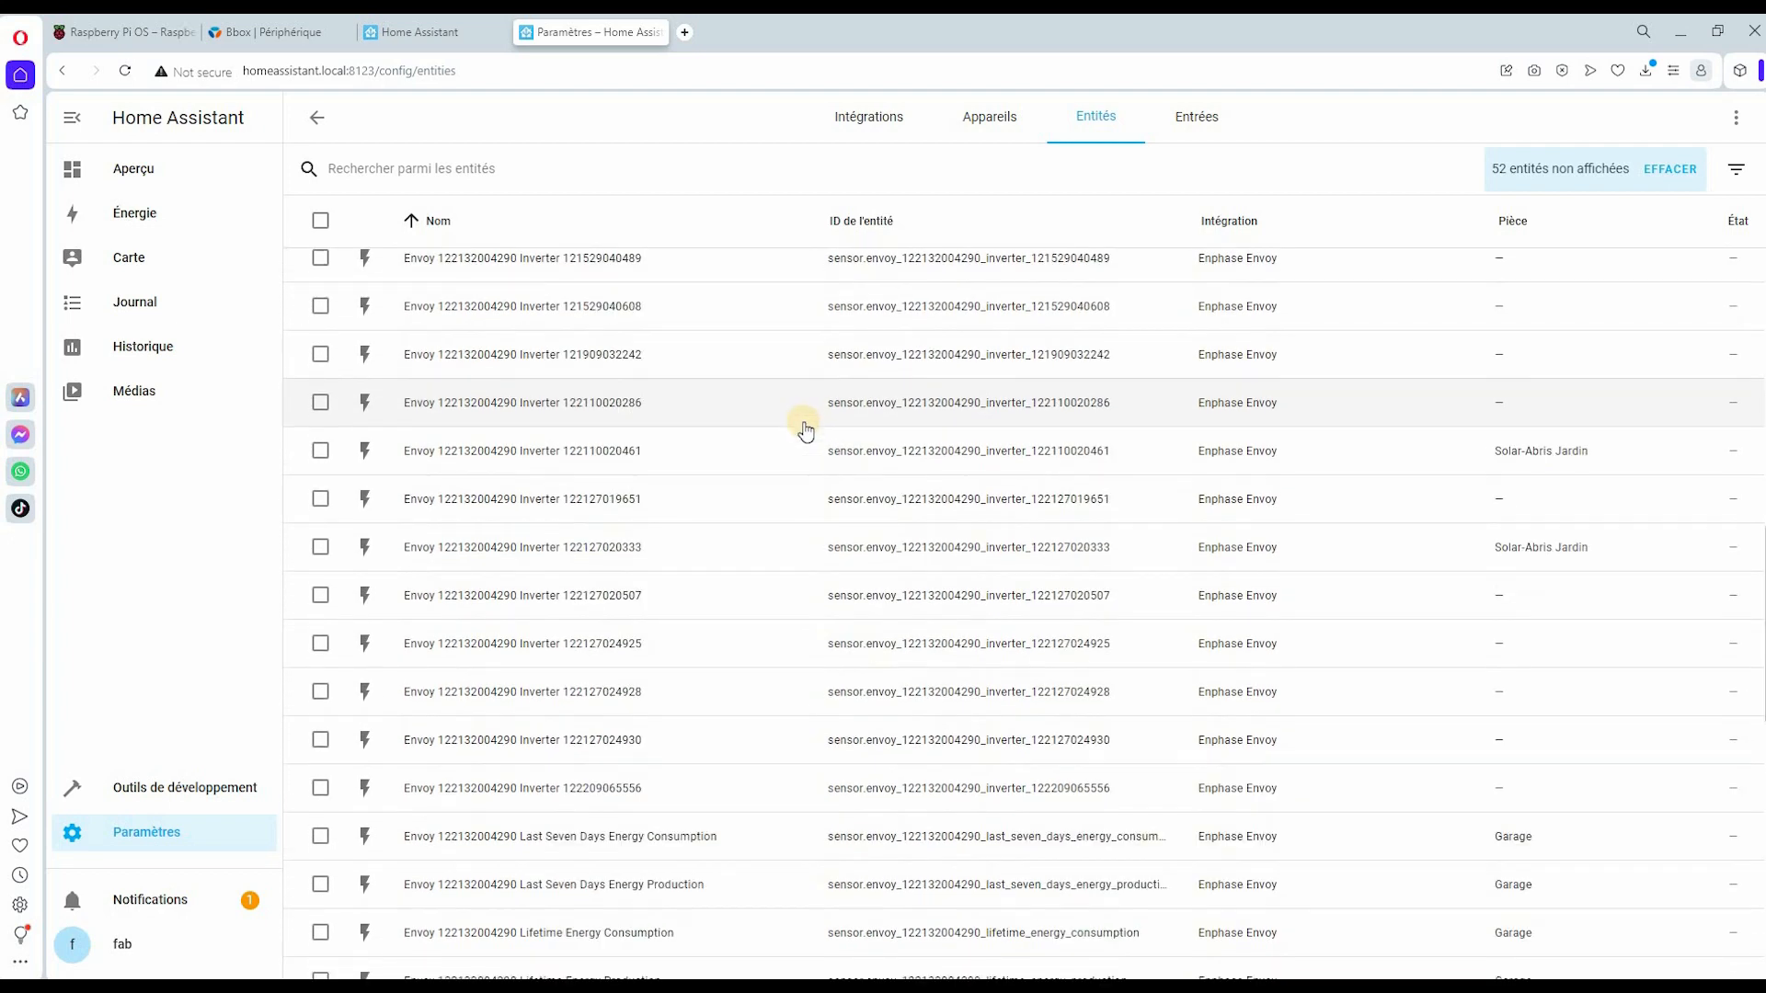
scroll(810, 450, down, 4)
scroll(820, 548, up, 18)
click(1197, 118)
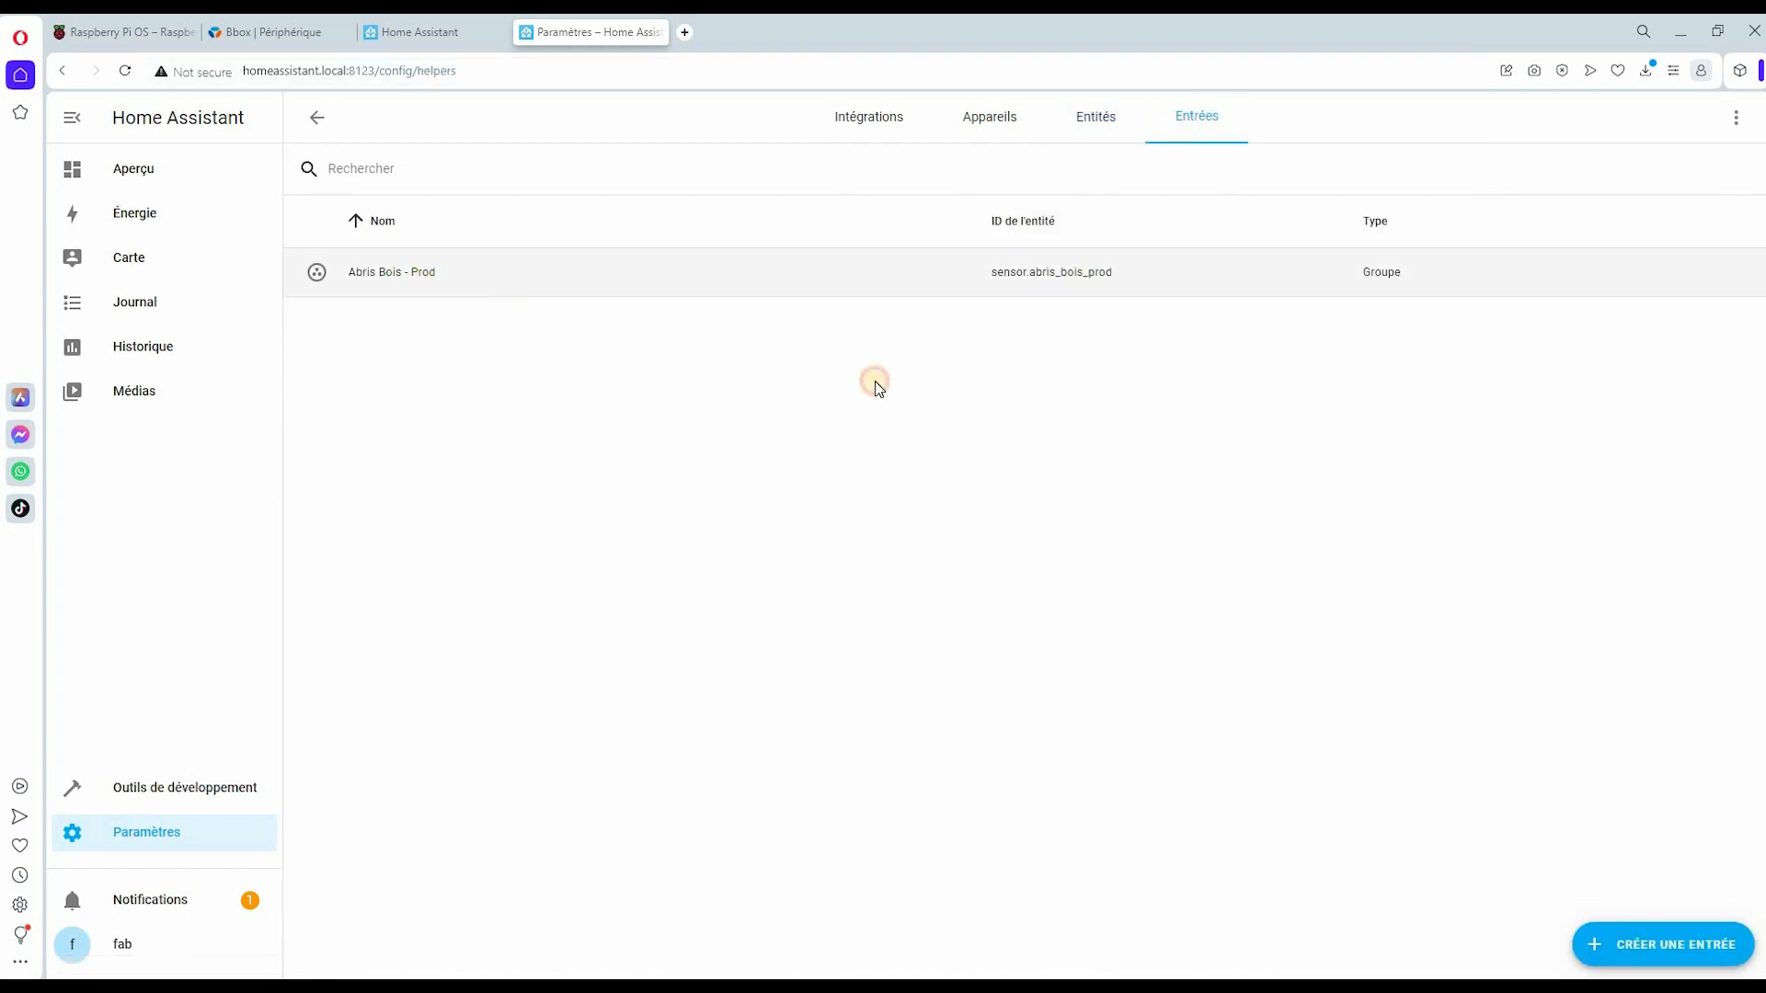
click(1083, 272)
click(1101, 162)
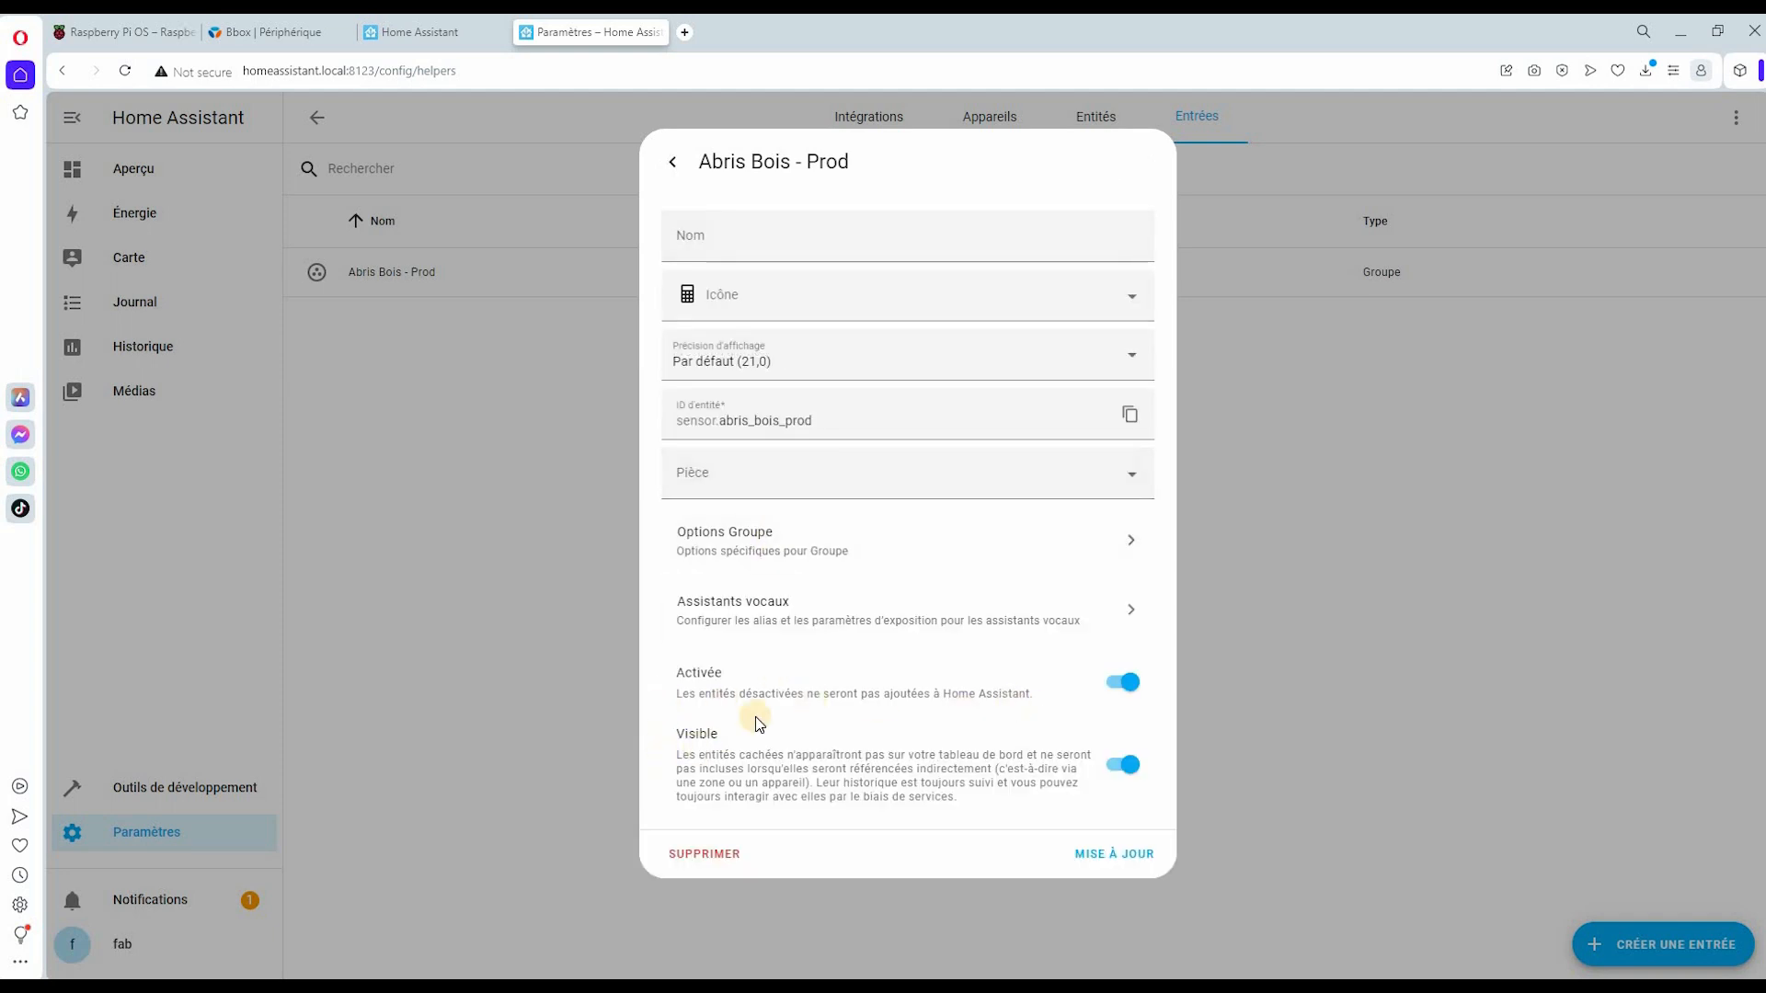
click(803, 543)
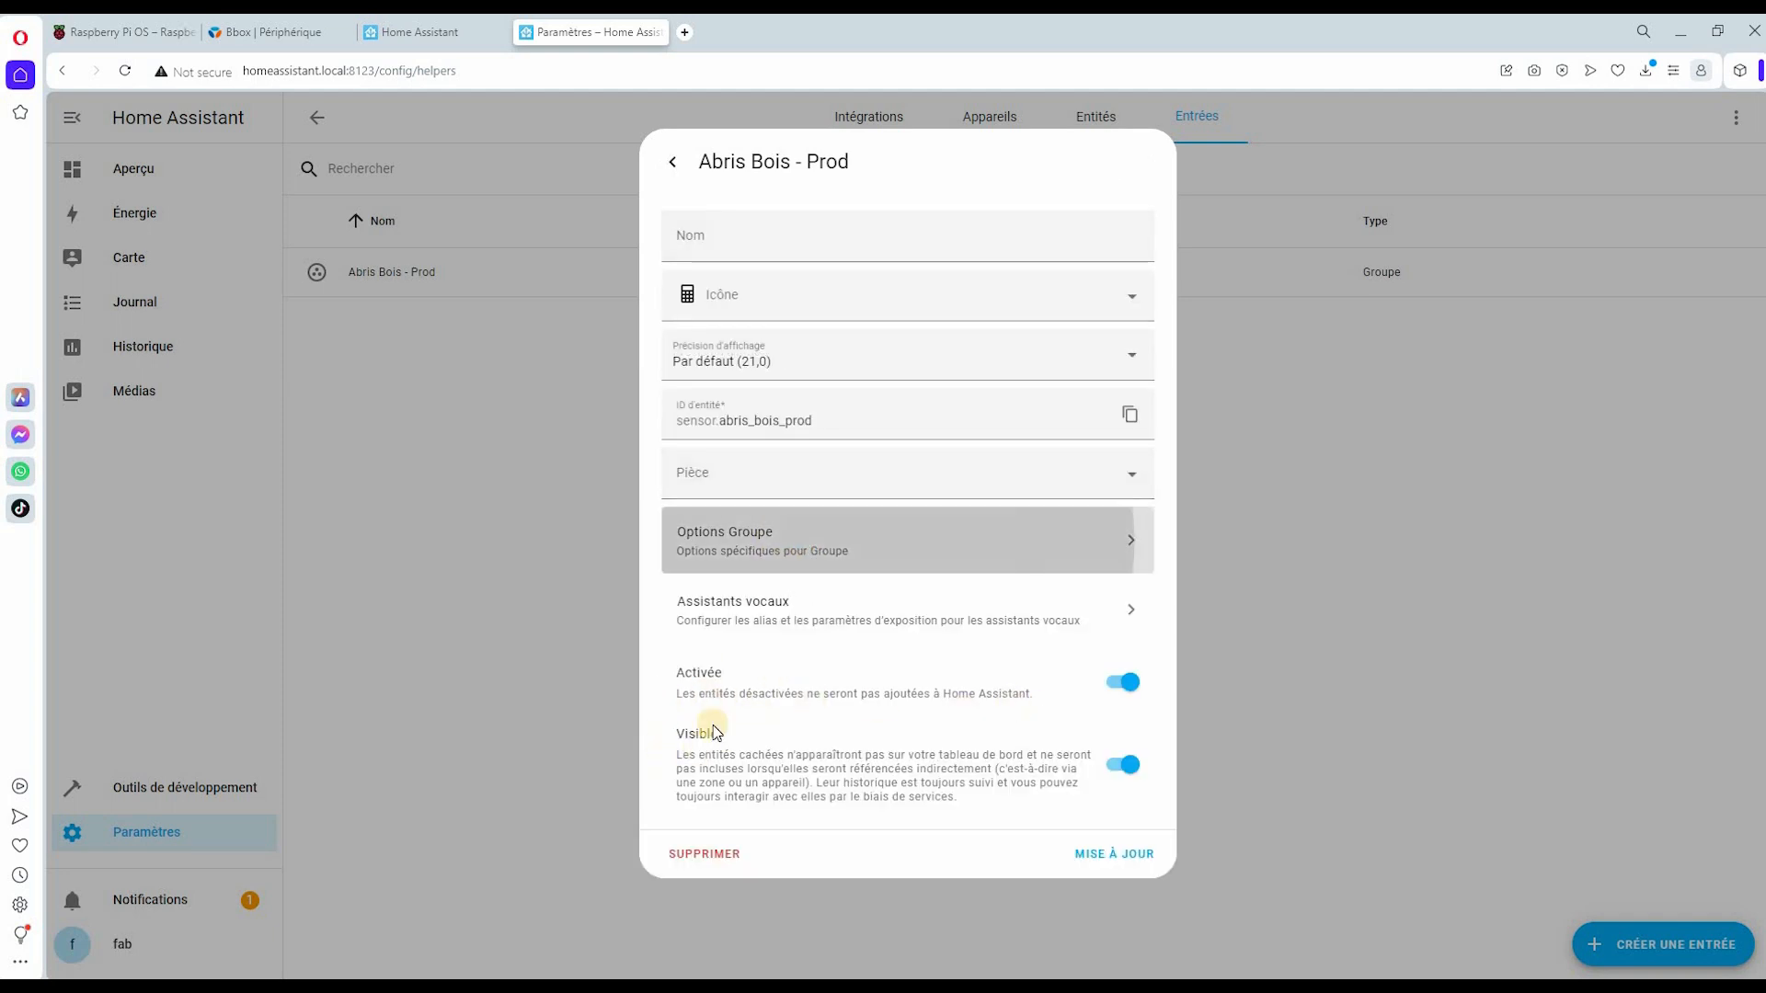
click(1147, 657)
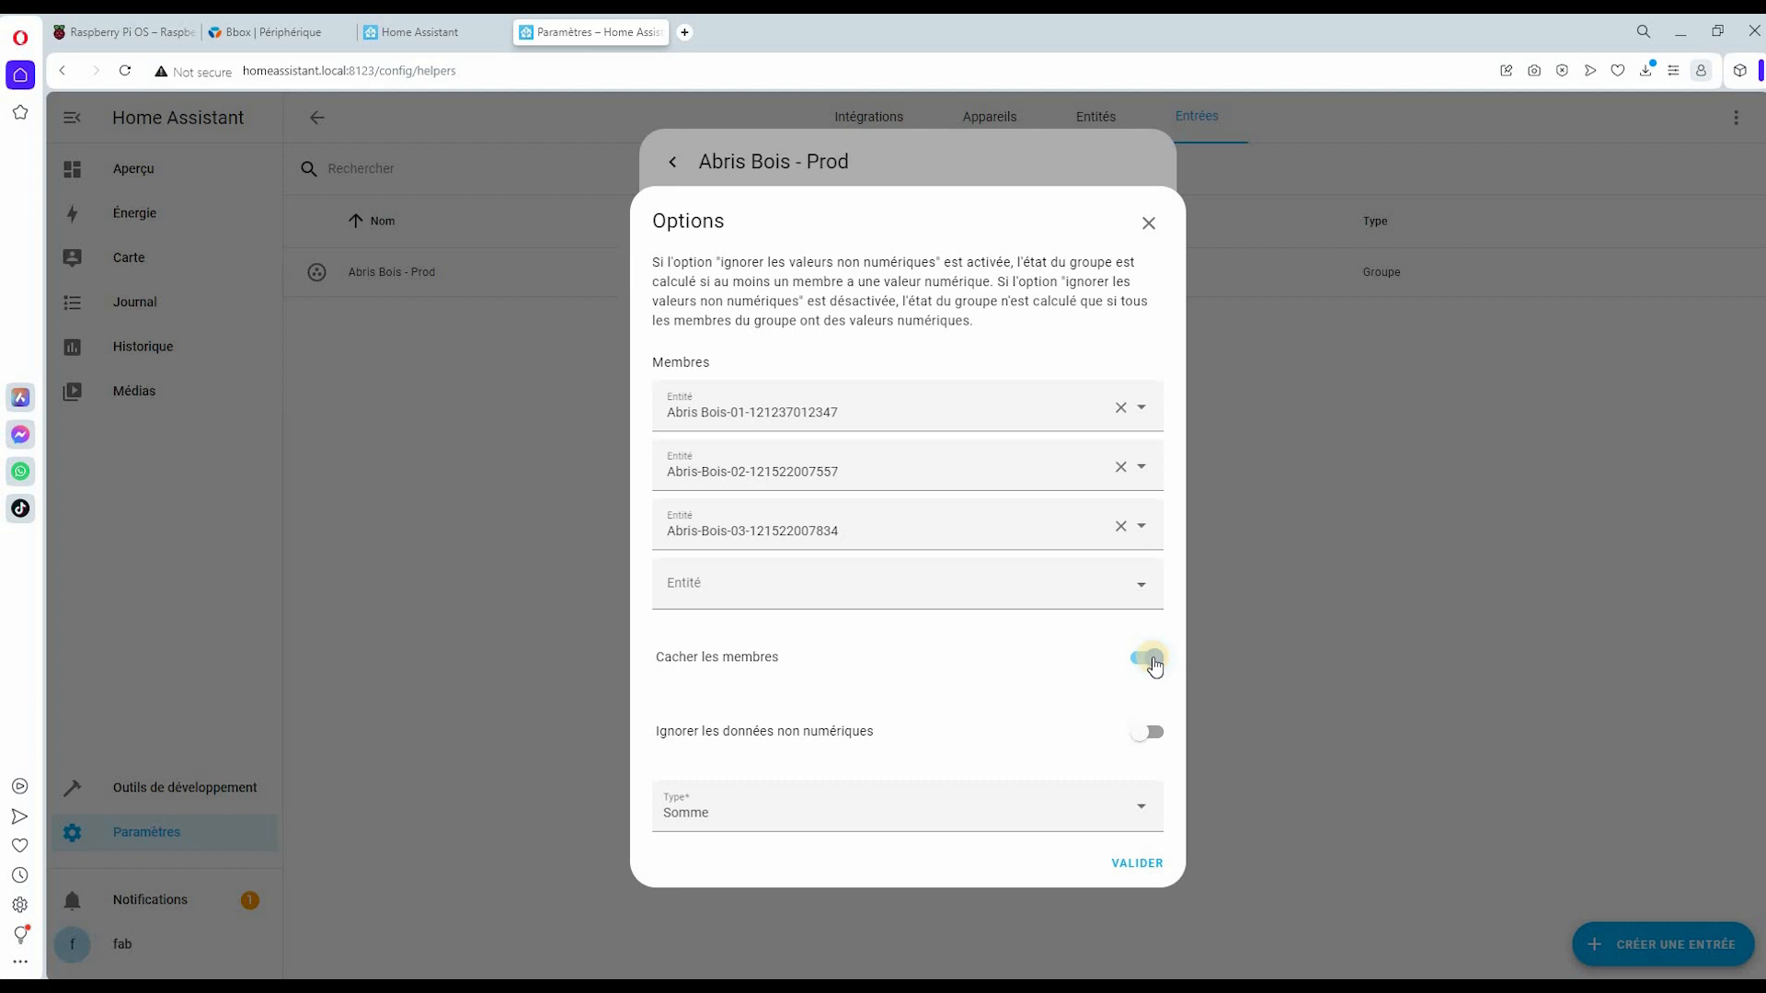
click(1137, 863)
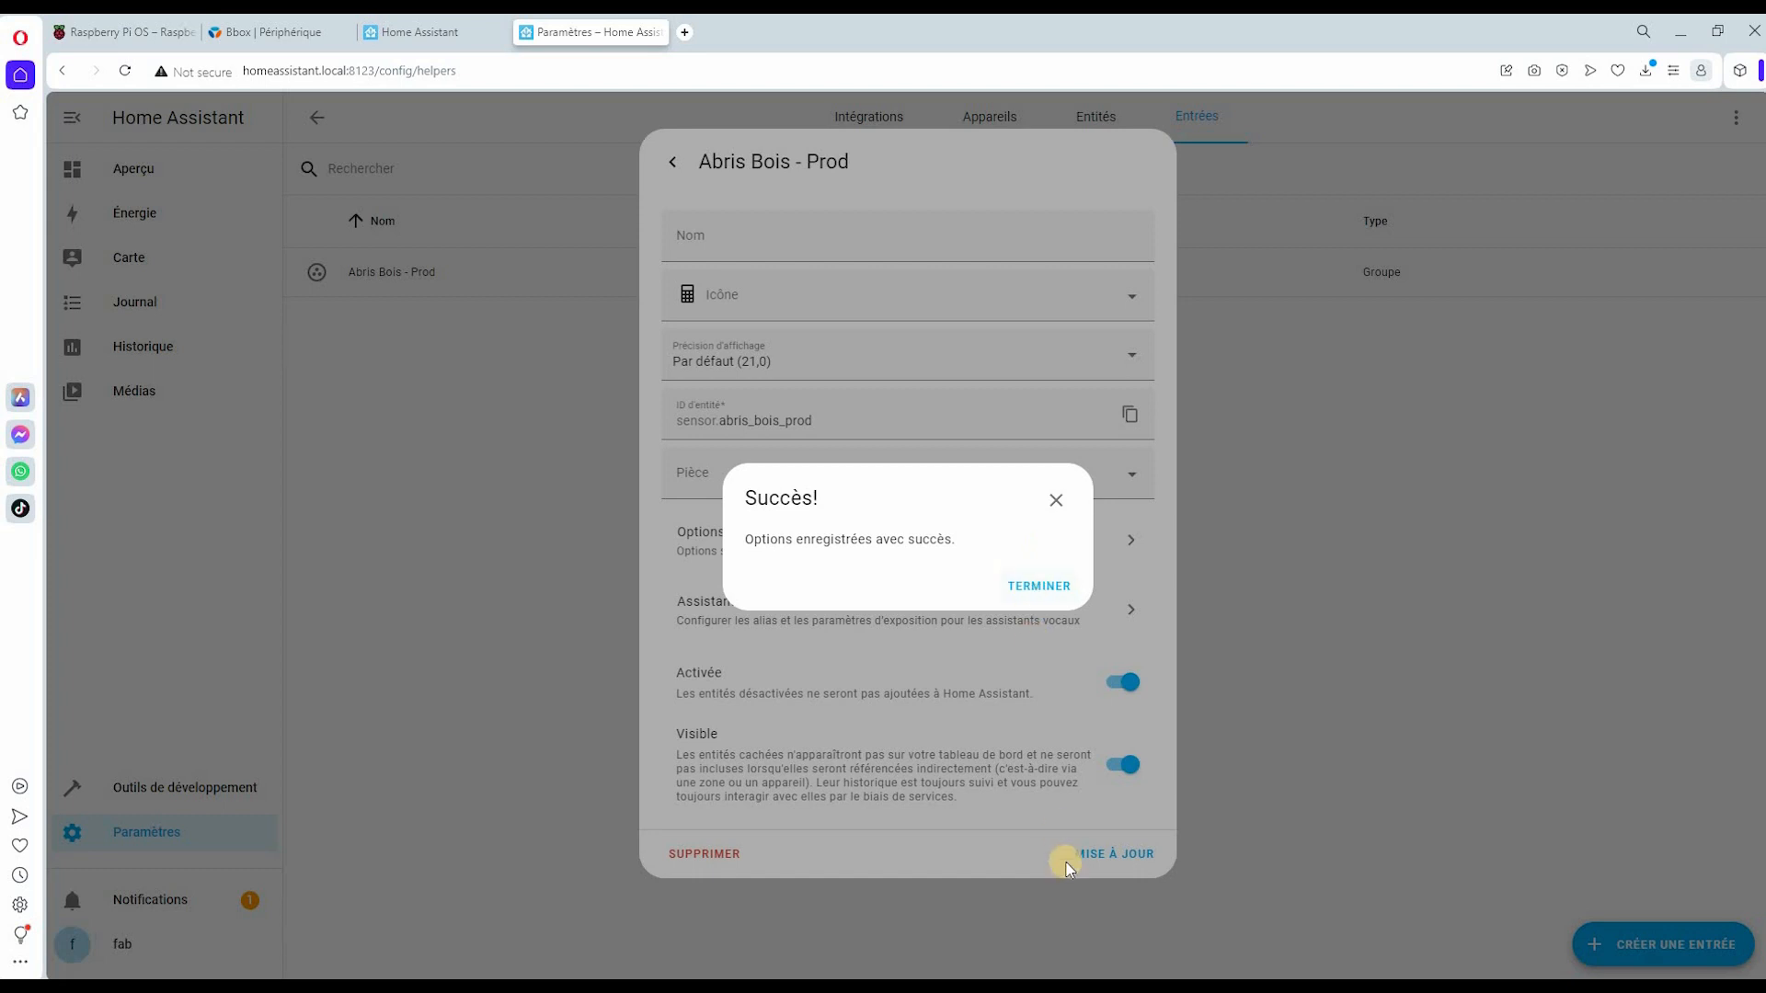
click(1067, 867)
click(1096, 853)
click(1113, 121)
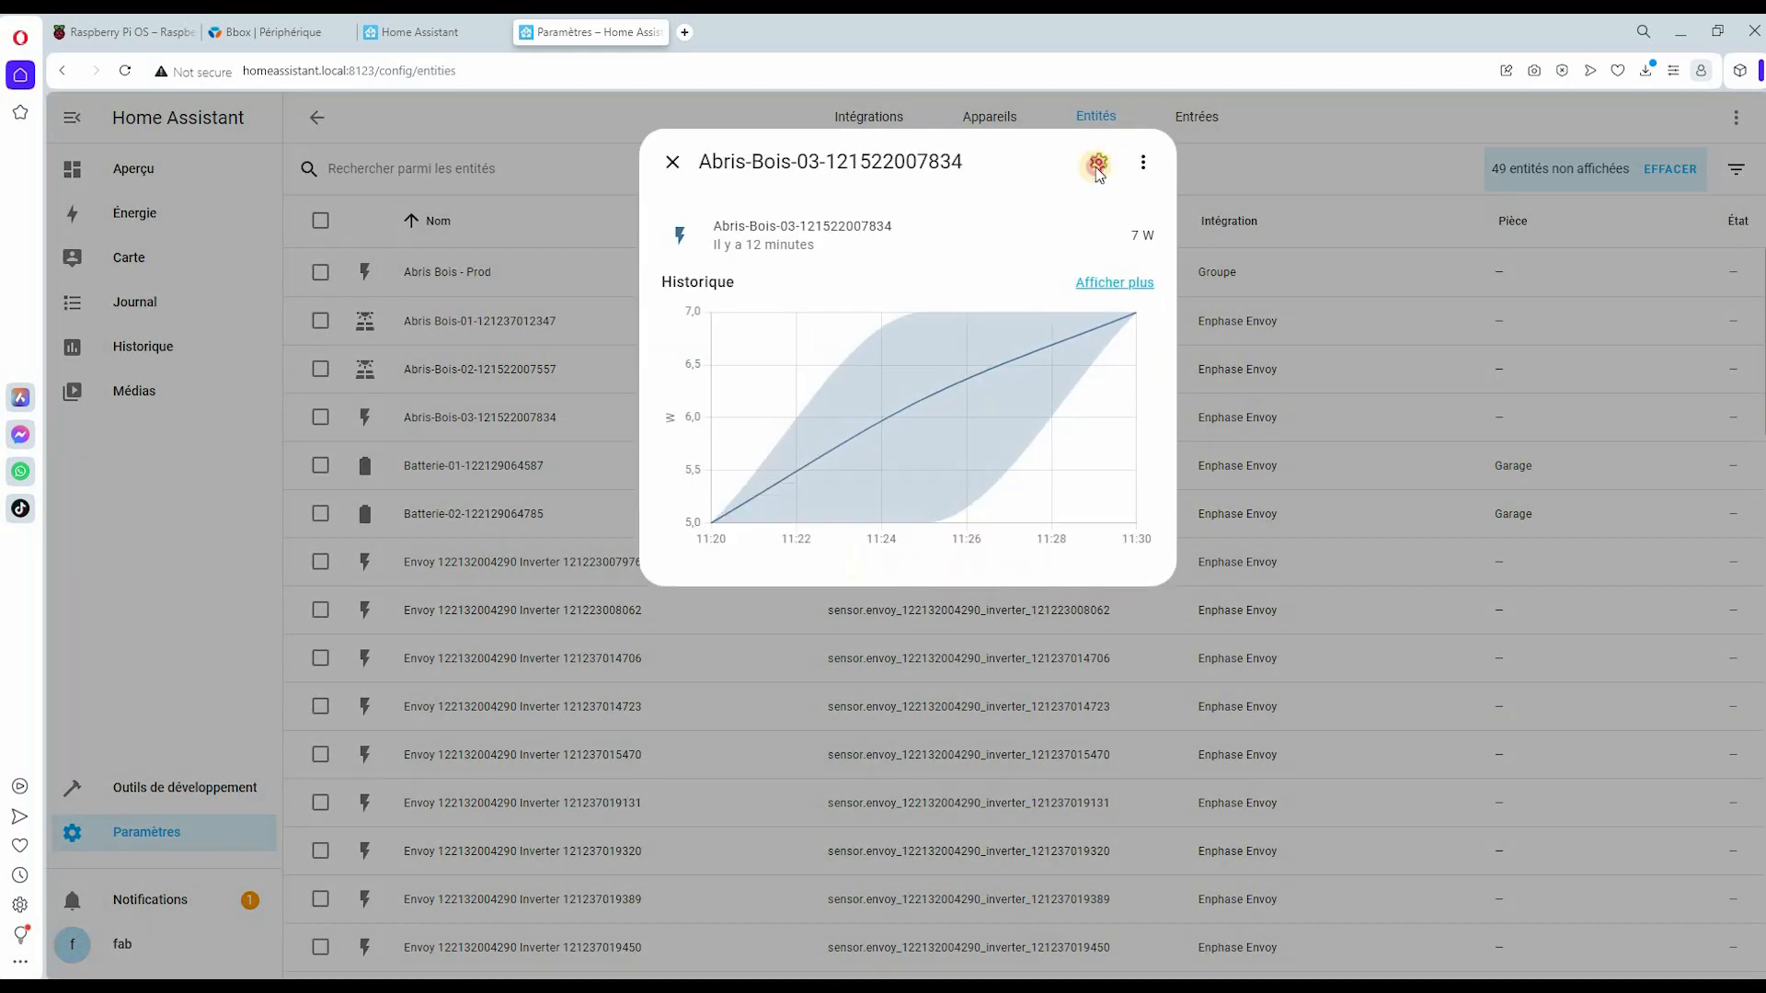
click(1095, 157)
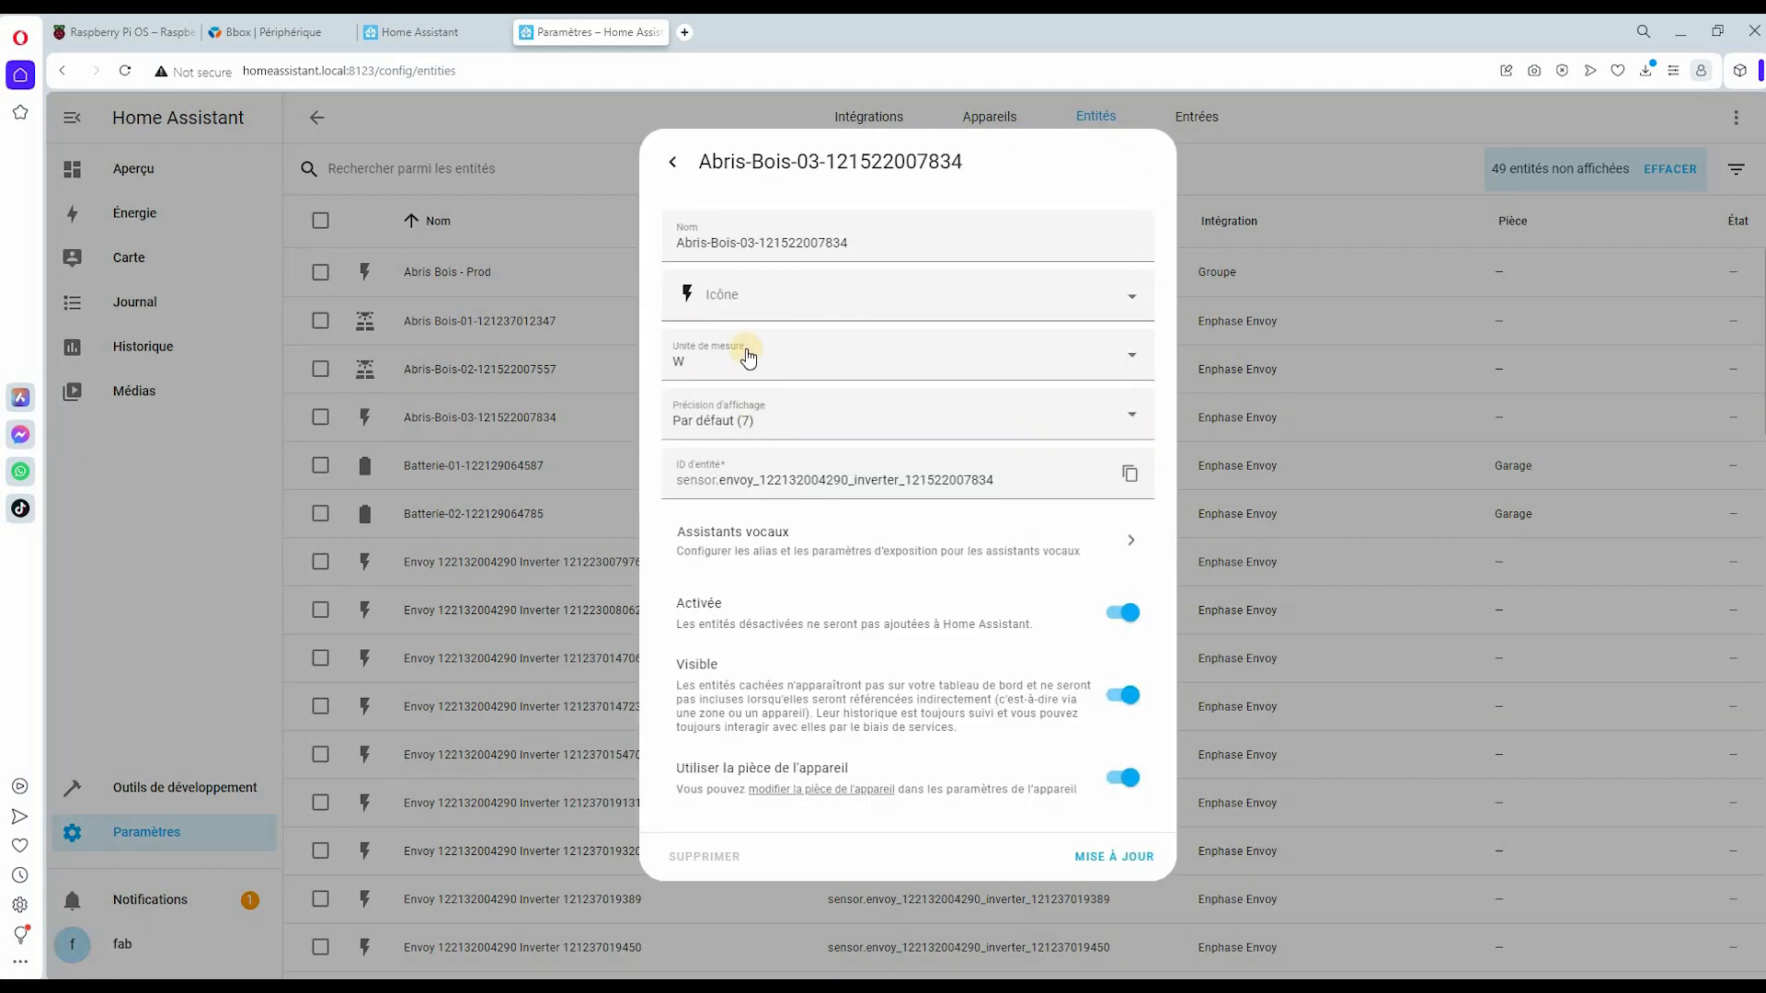
click(749, 350)
click(762, 313)
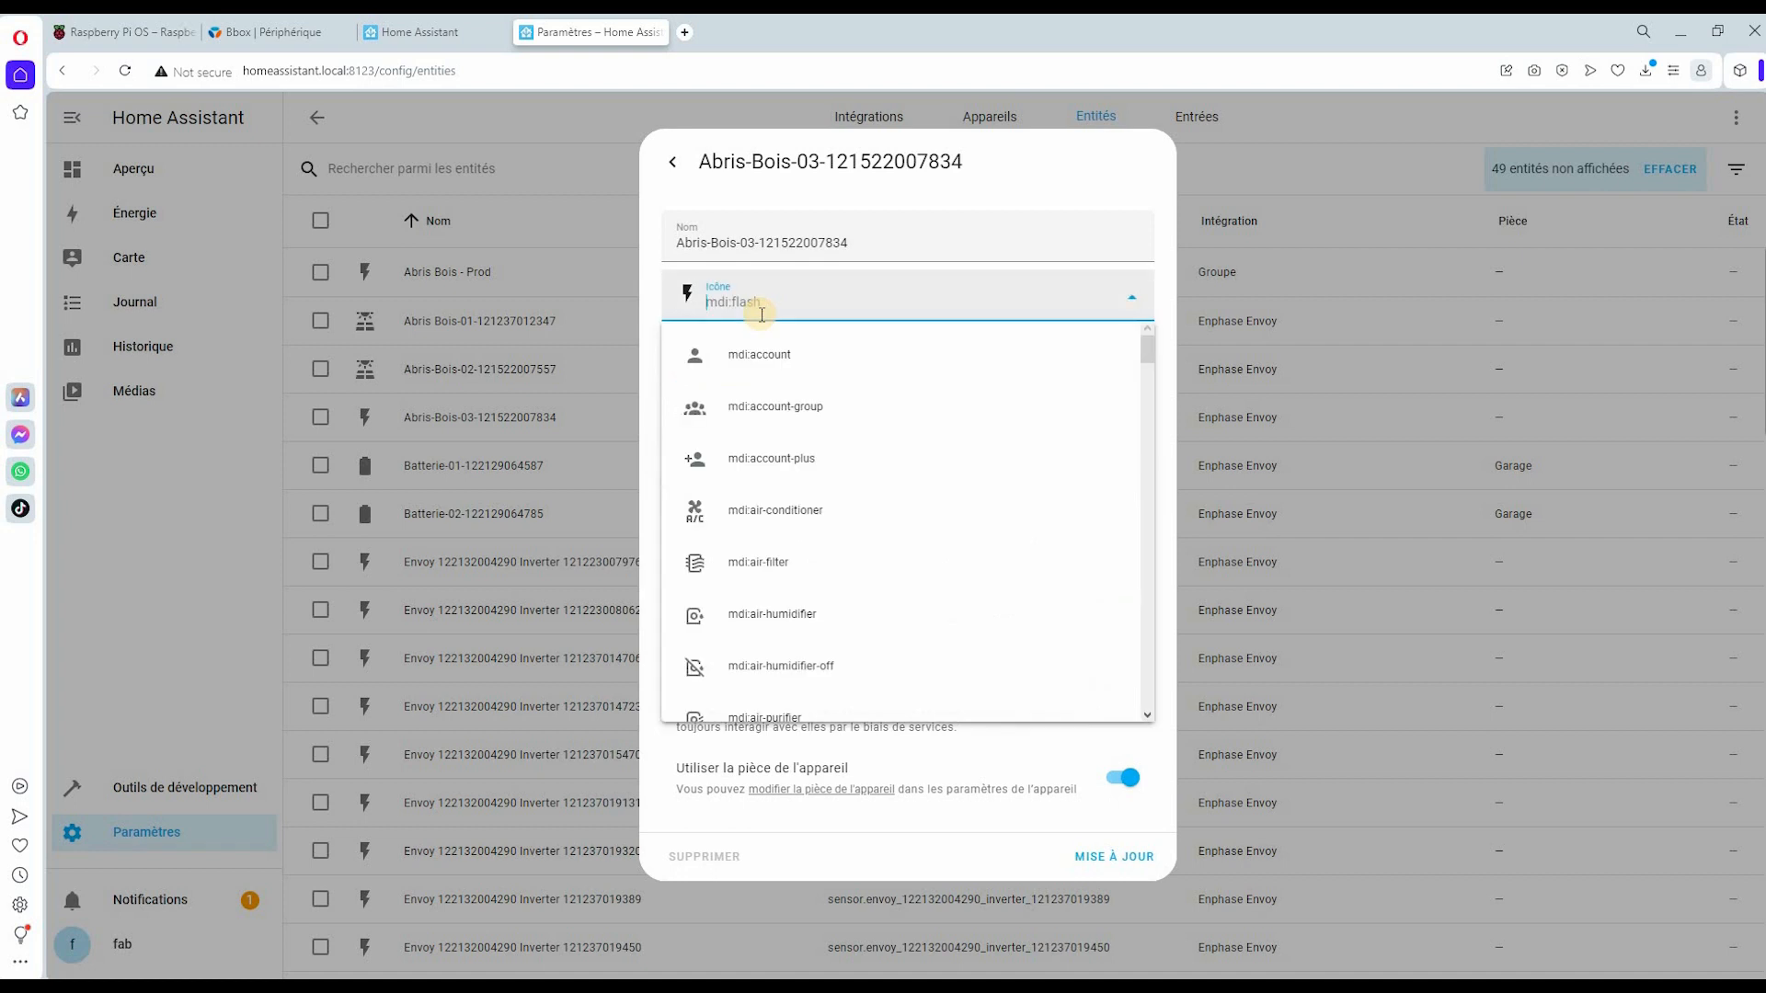
text(solar)
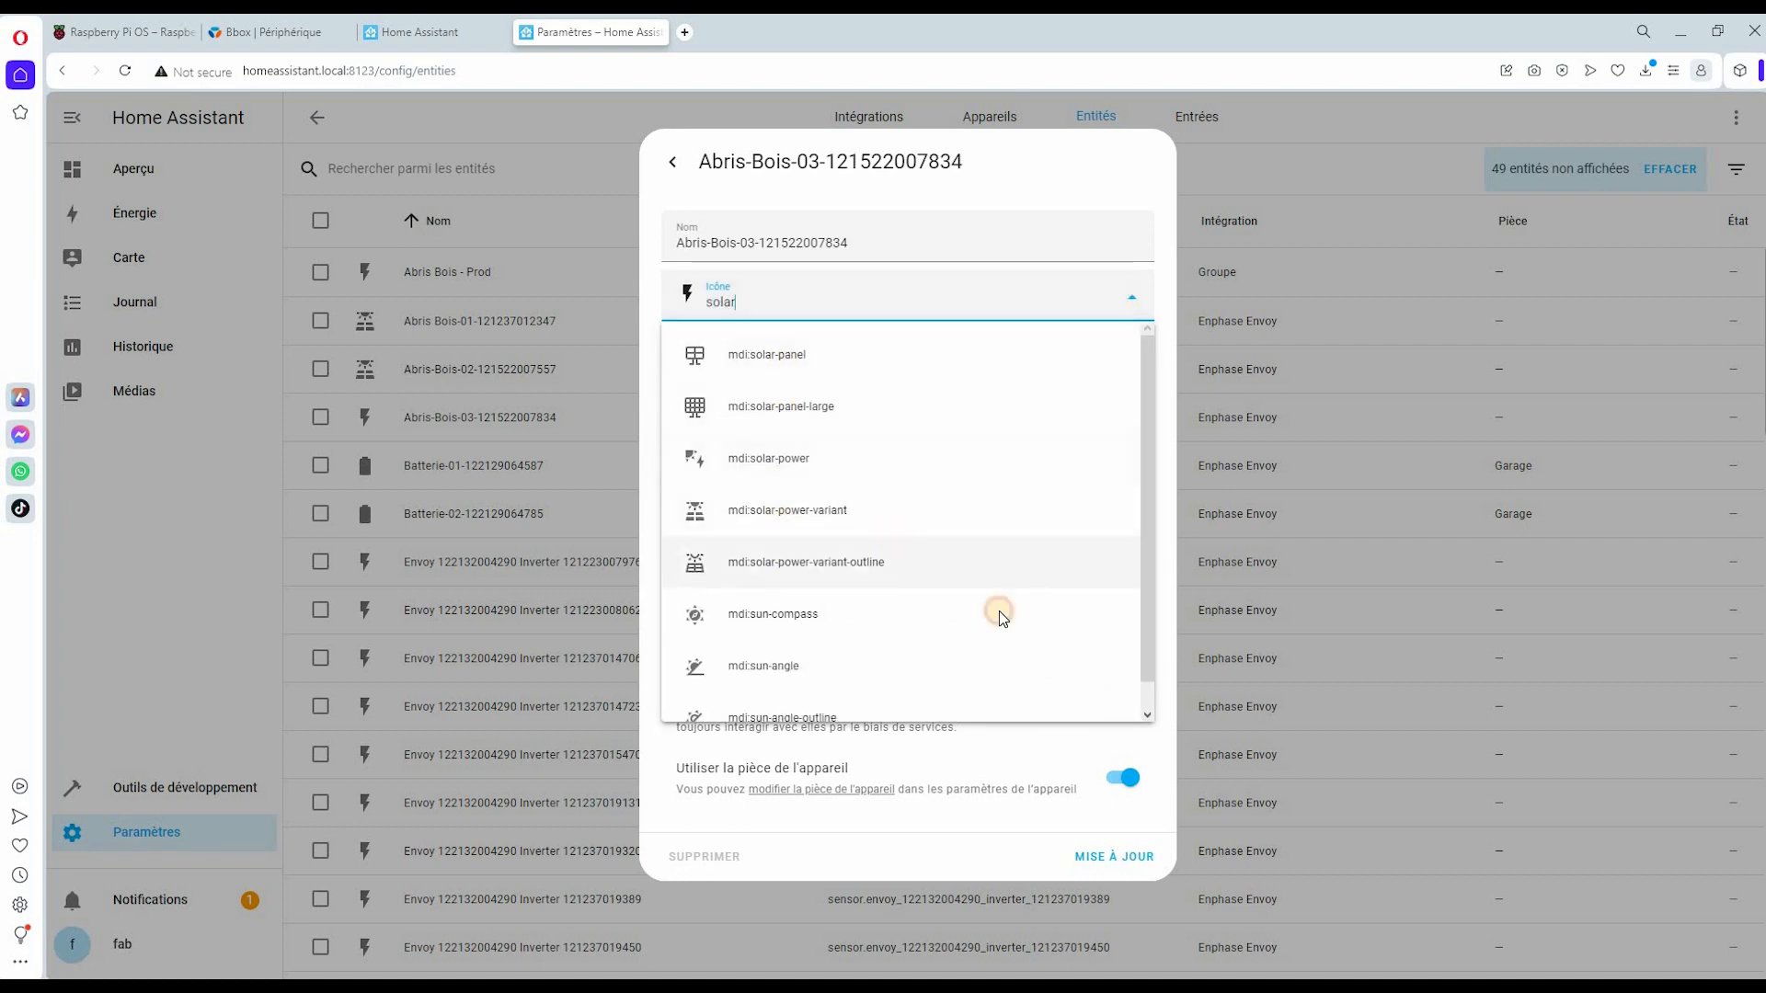
click(1111, 856)
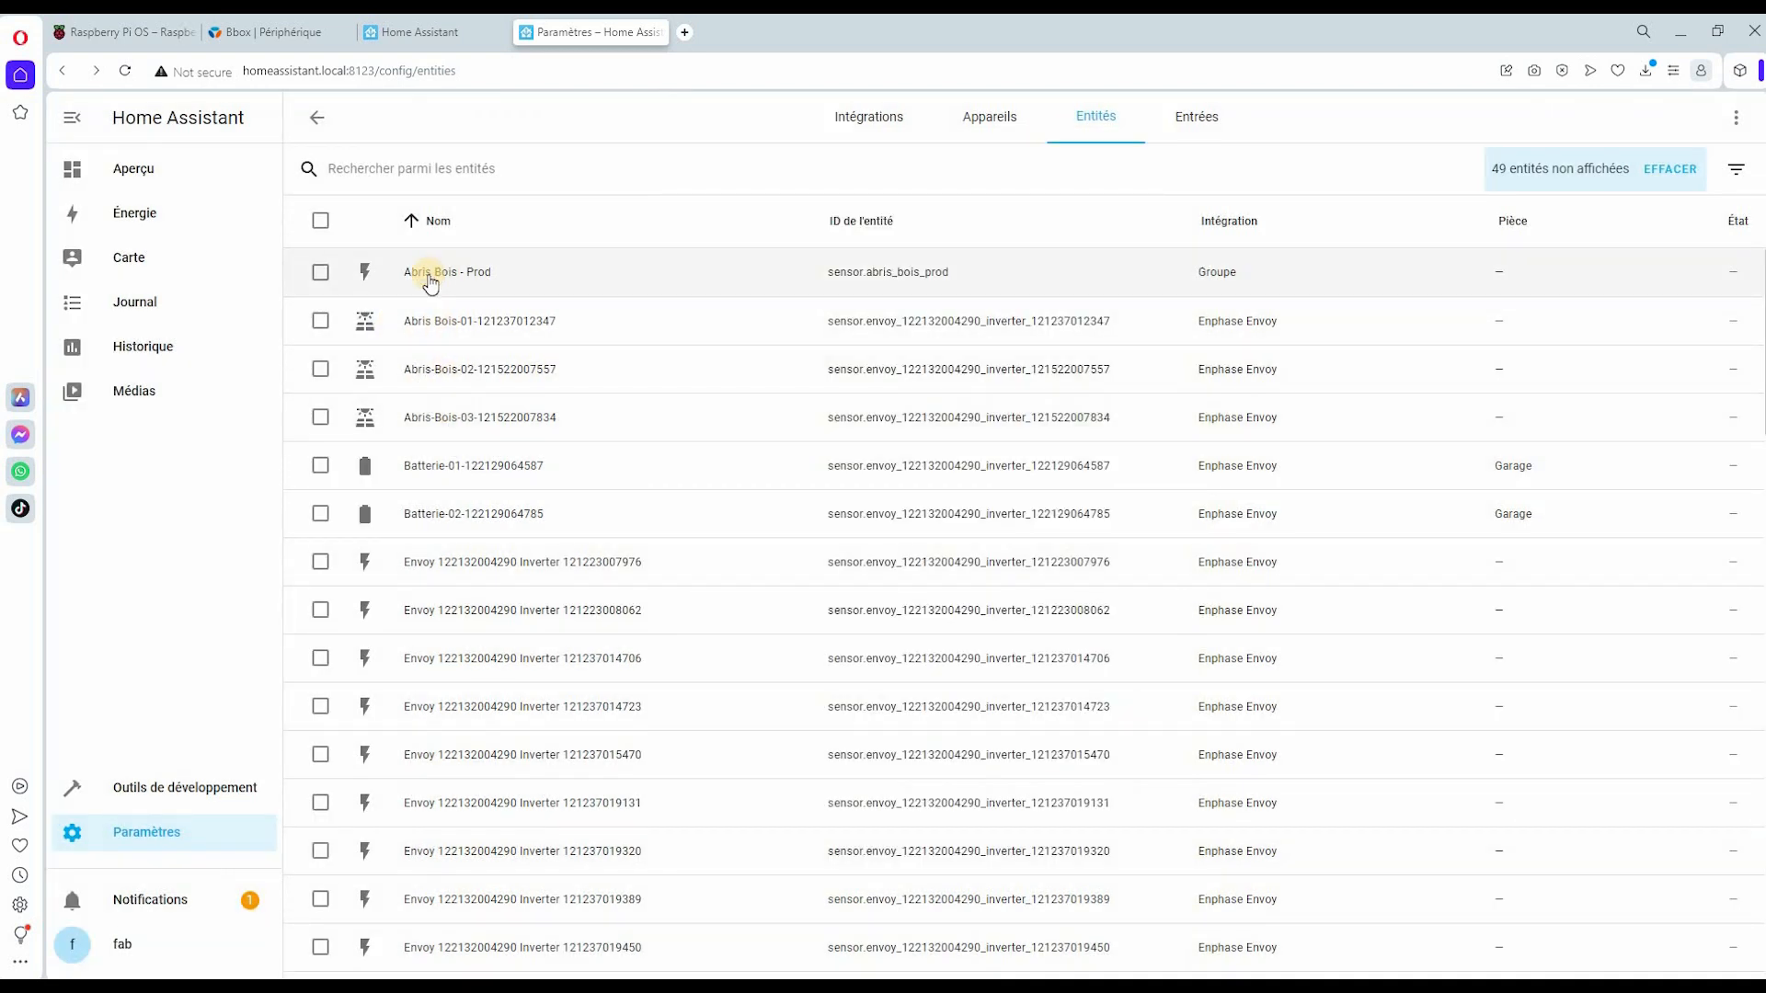
- Check the Abris Bois entities on the overview dashboard and open the list of dashboards in the settings
click(135, 172)
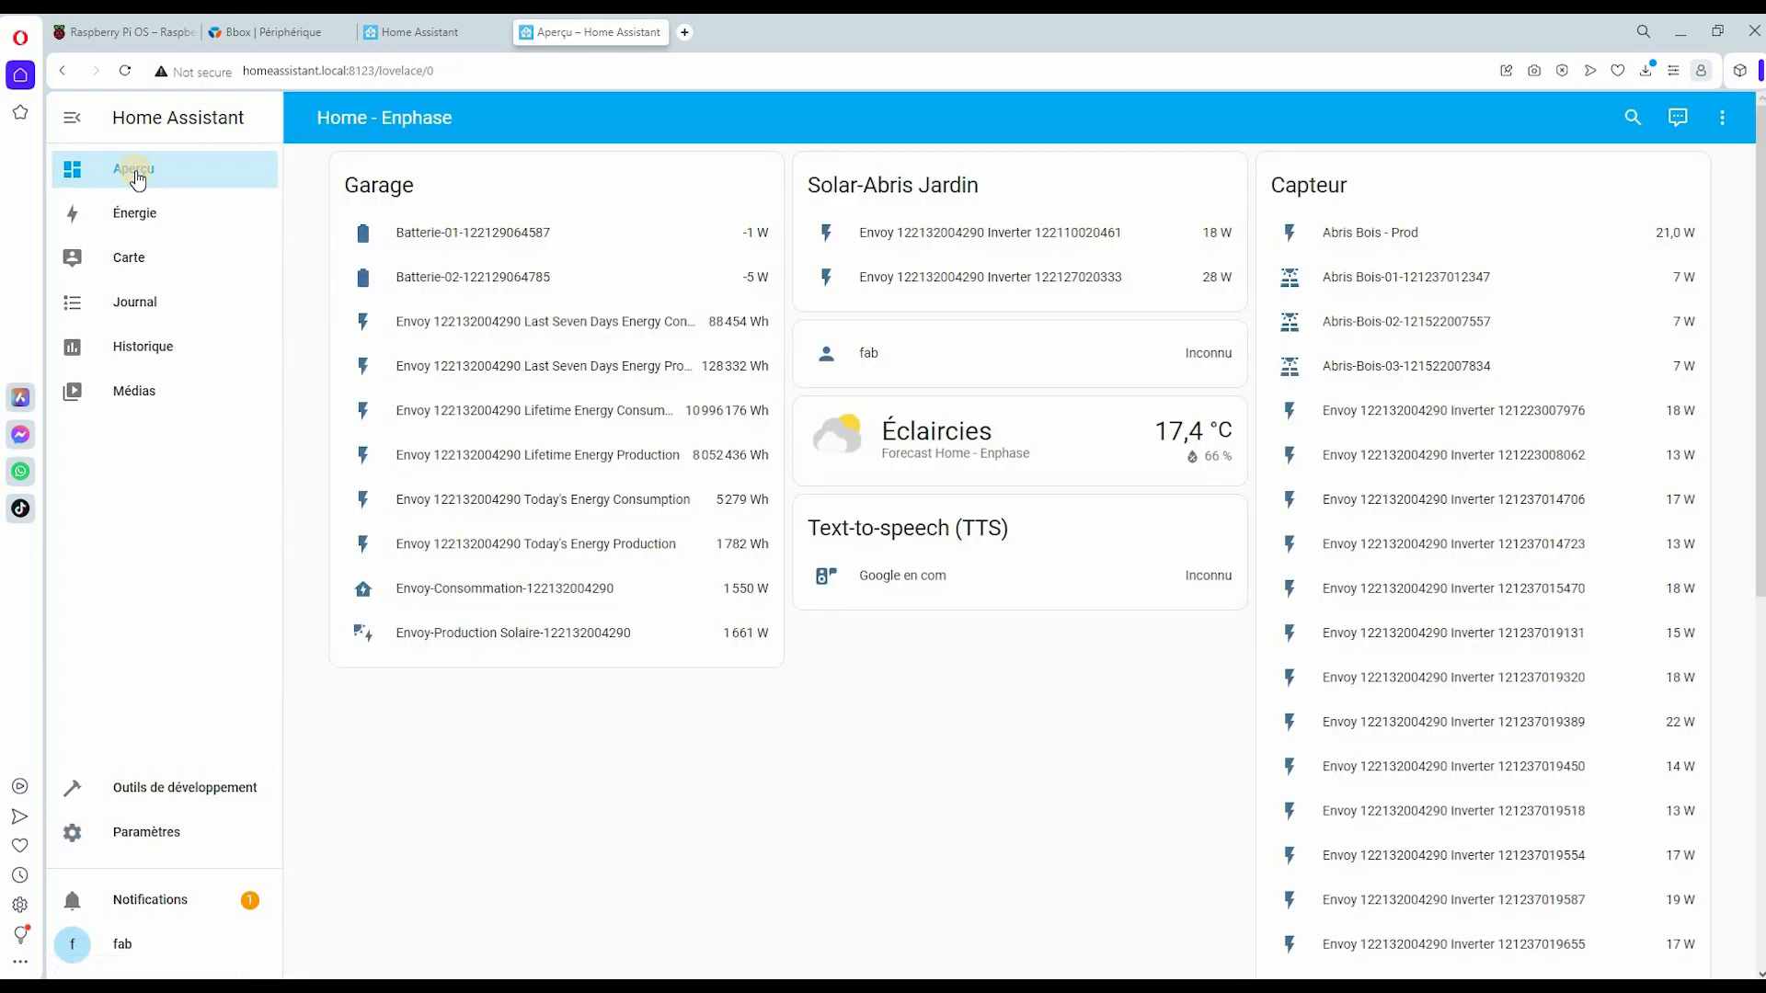
click(1722, 117)
click(146, 831)
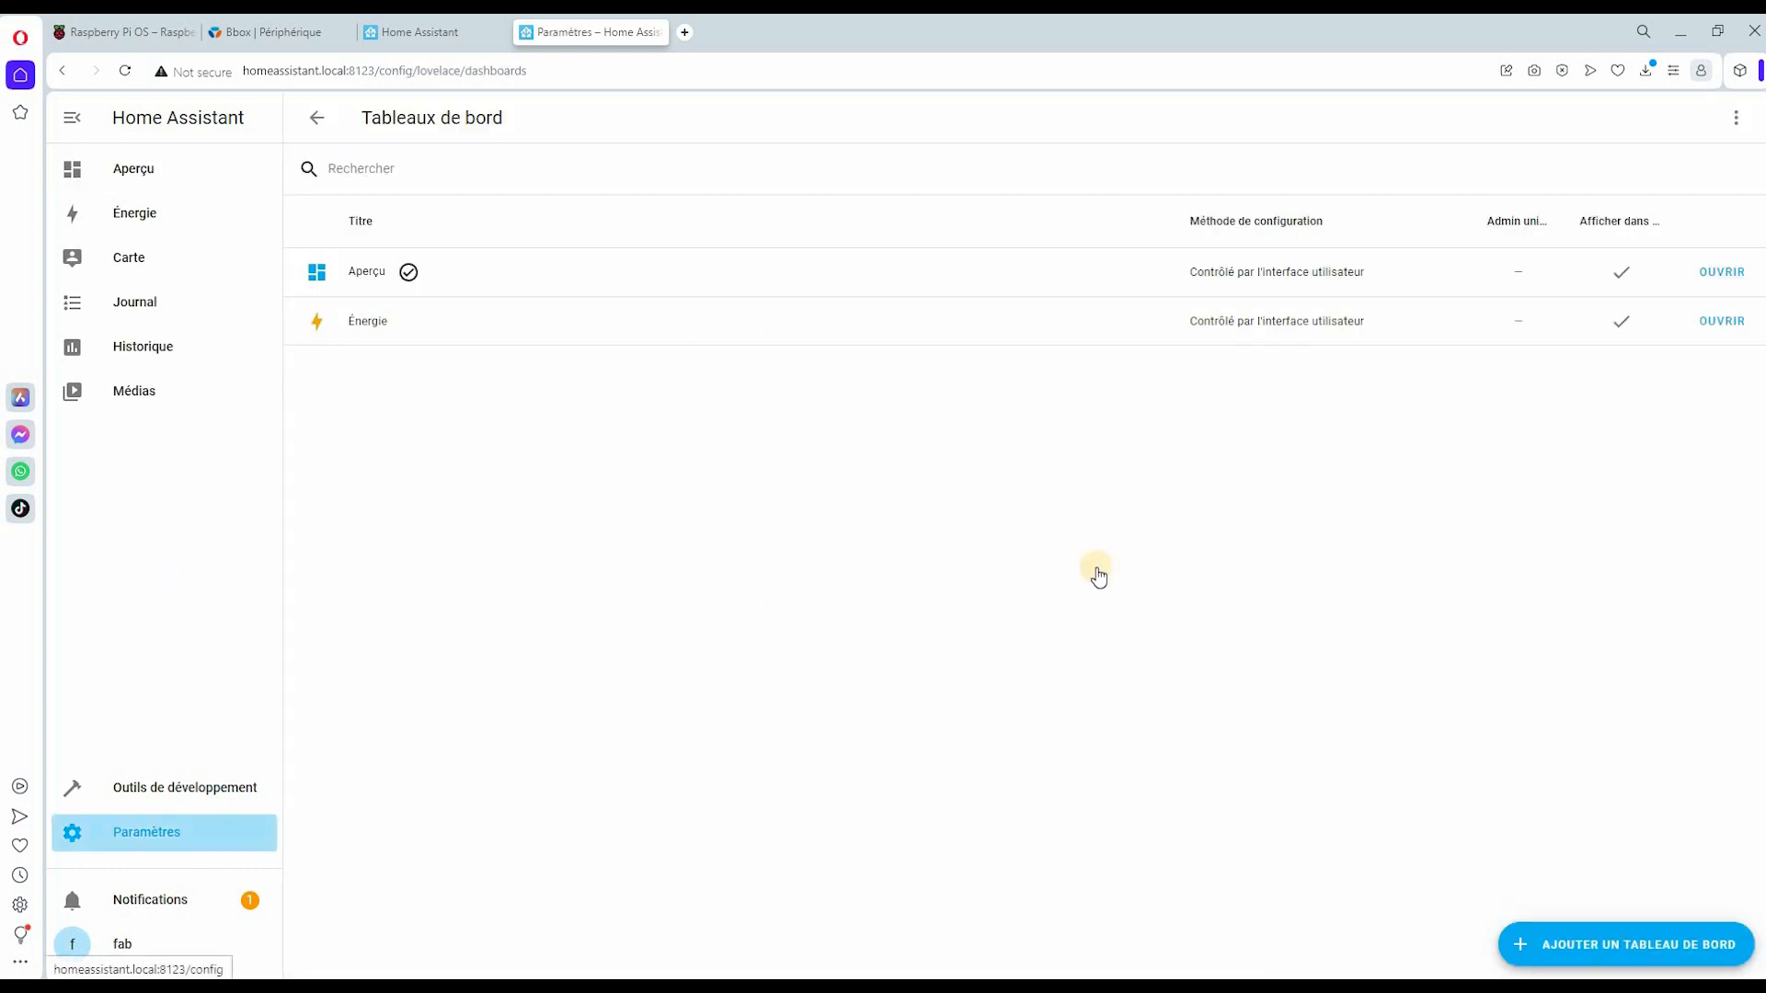
click(876, 526)
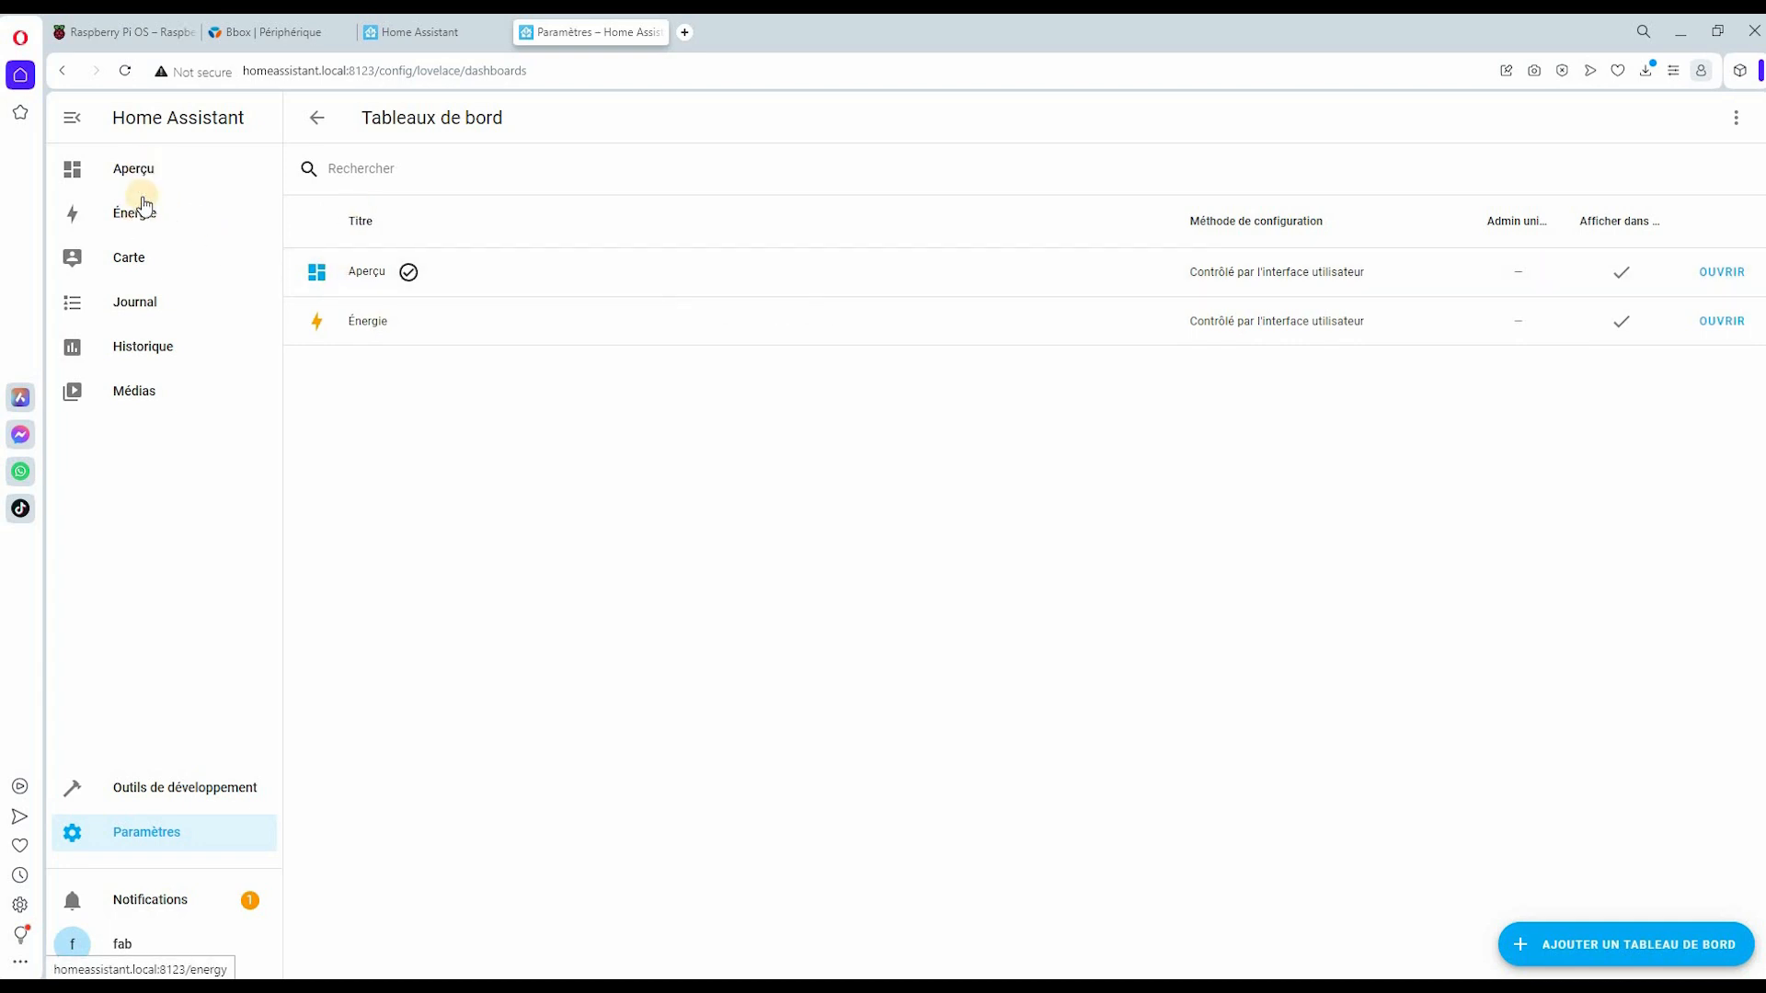
- Start a new dashboard titled Production Solaire and assign it the mdi:solar-panel-large icon
click(1612, 957)
click(830, 389)
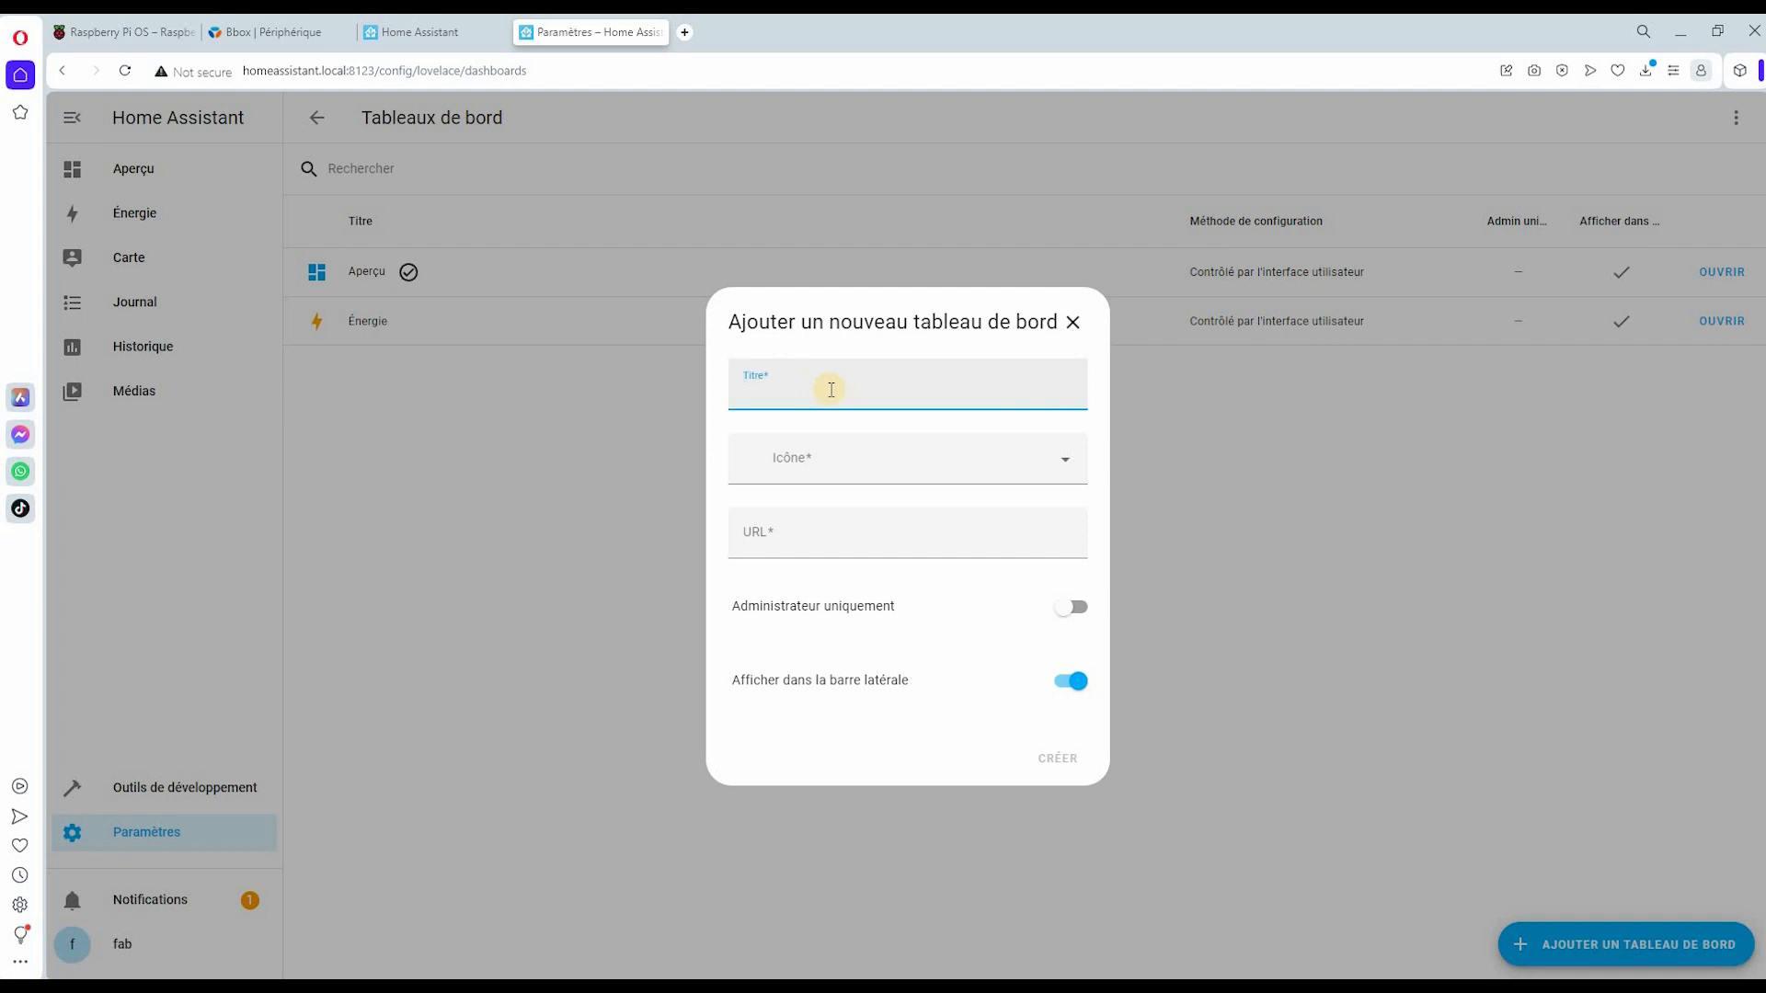
text(Production Solauire)
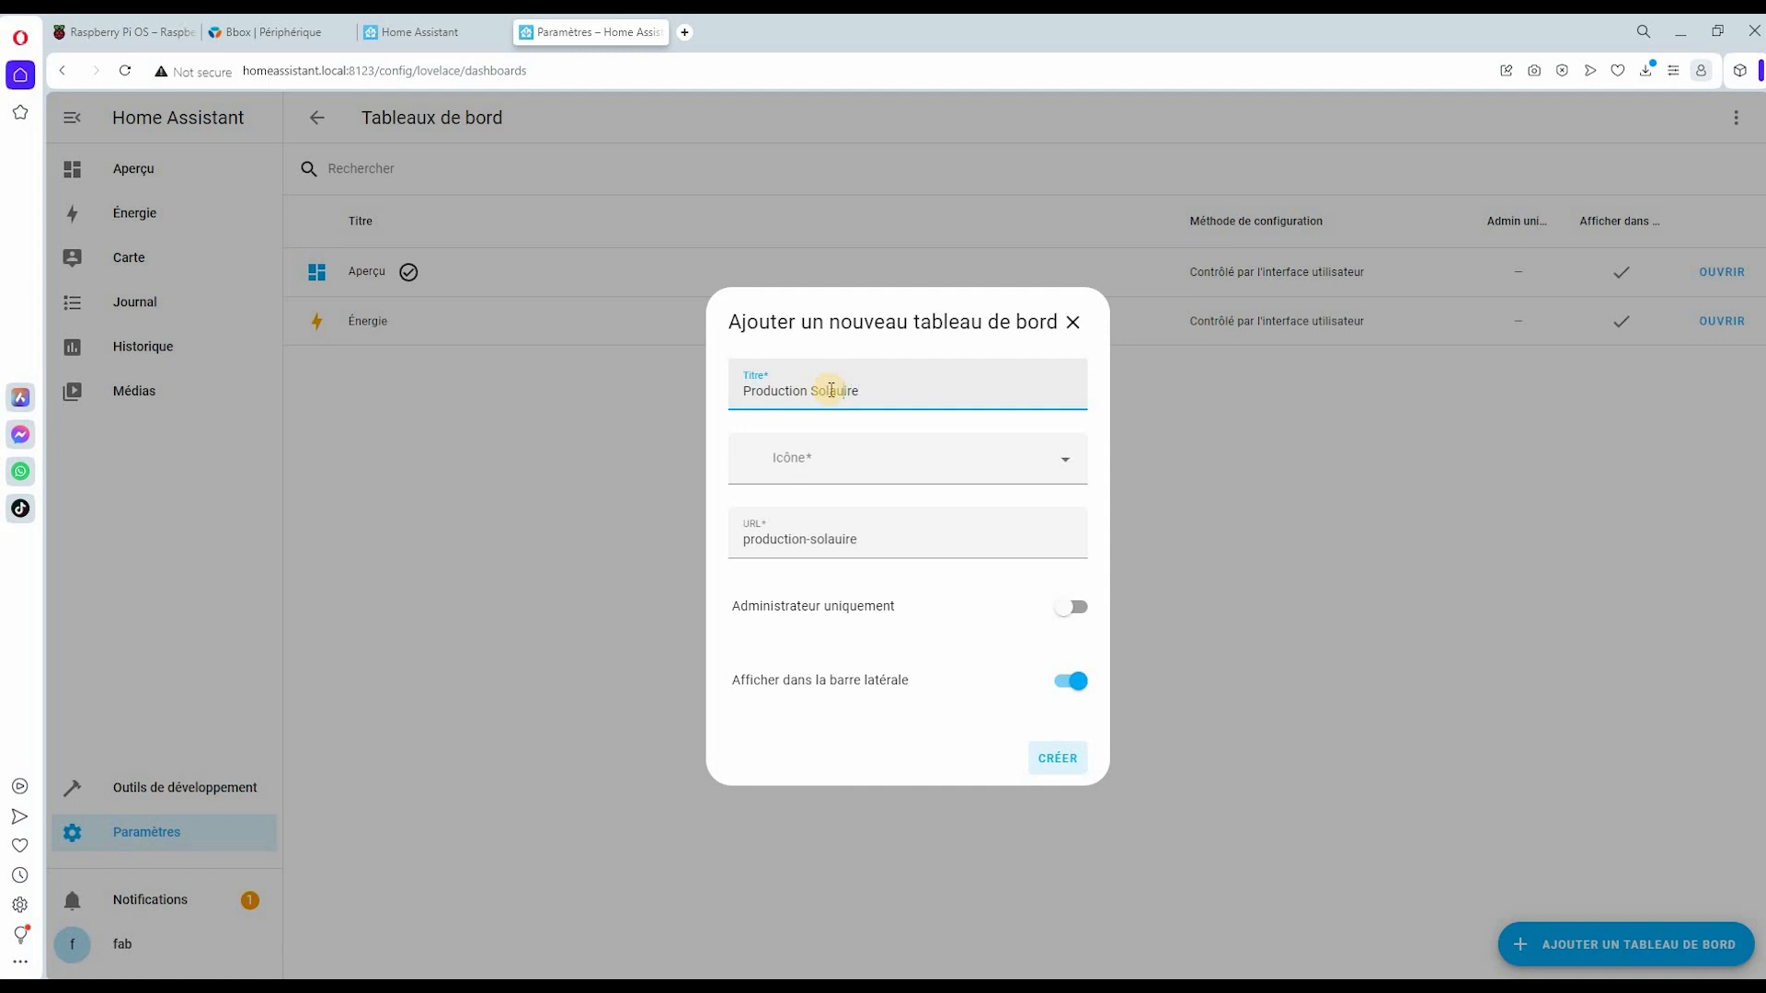
key(Delete)
click(1067, 463)
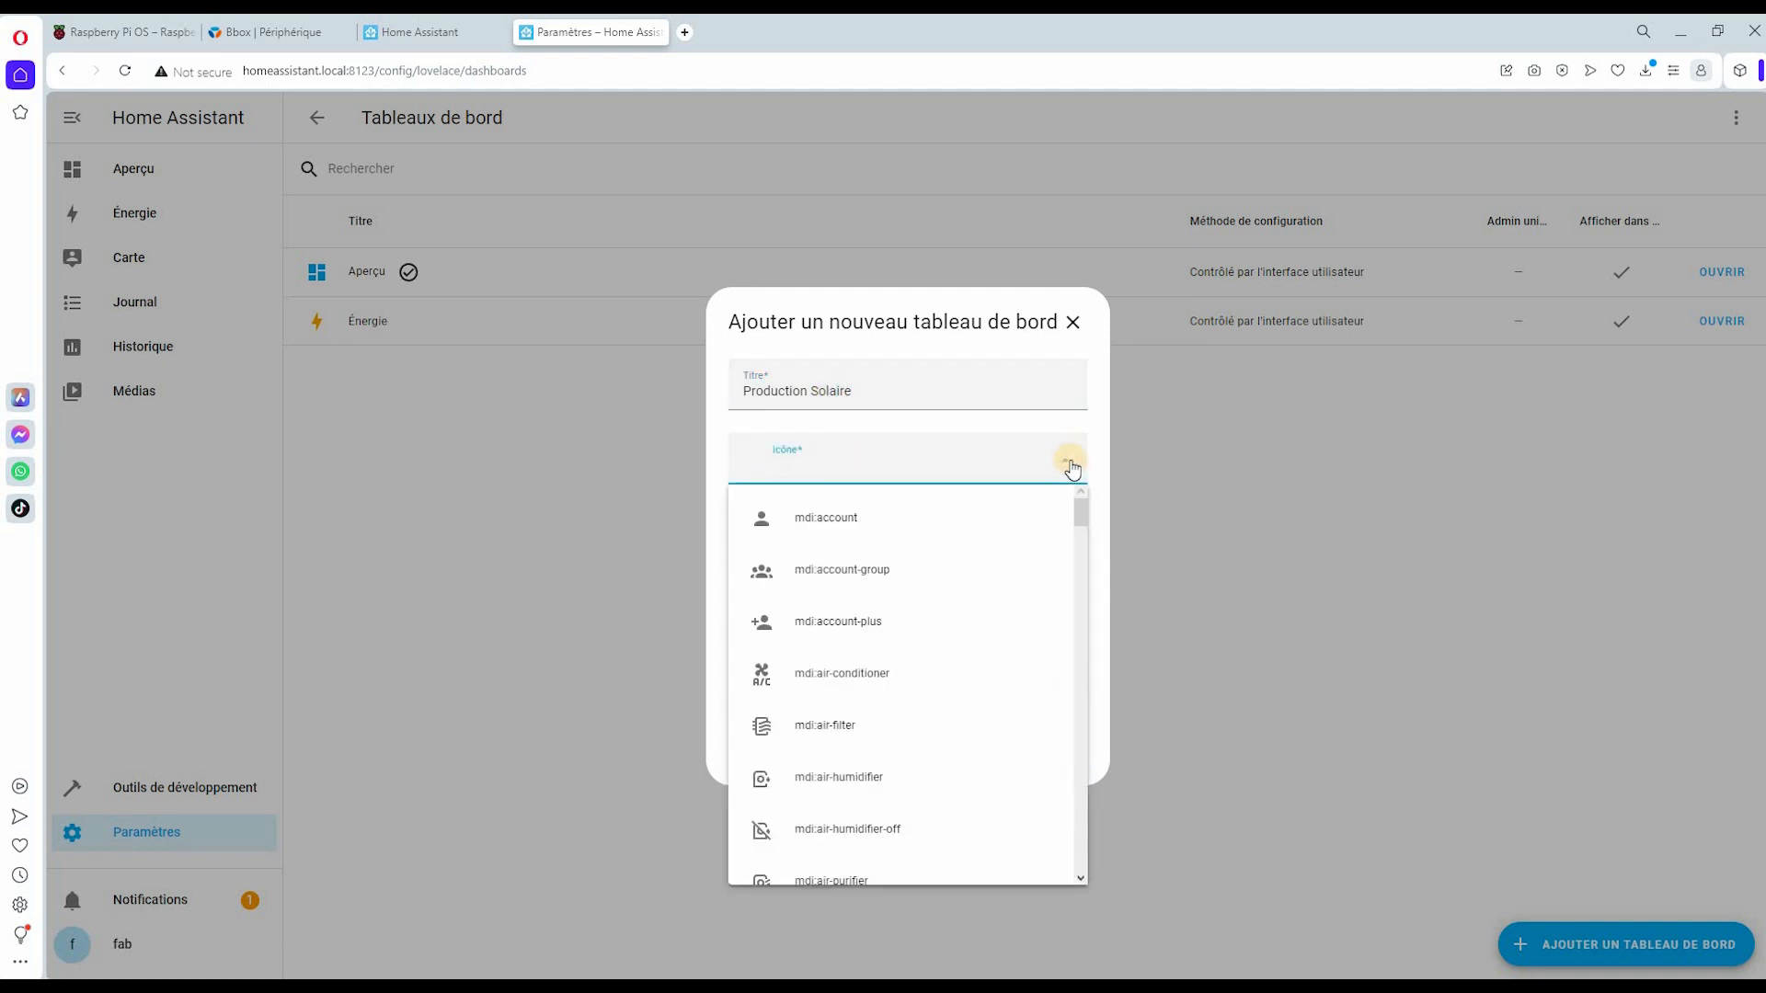
text(Sola)
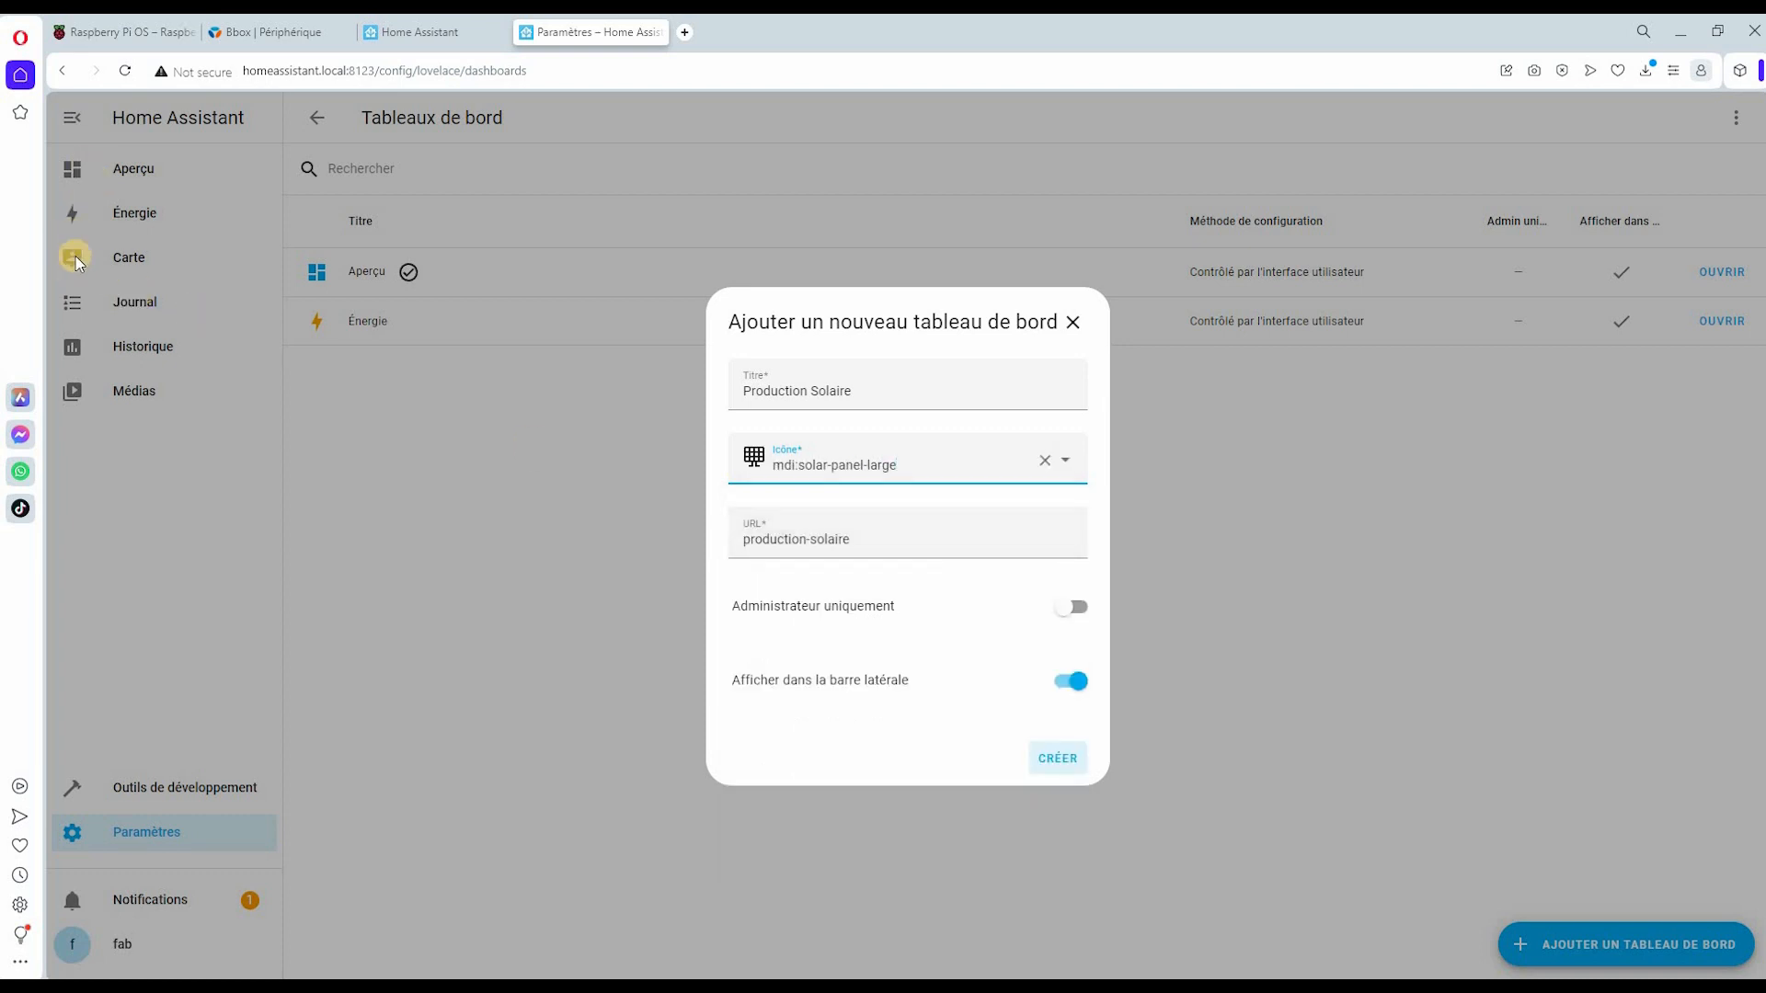
- Try to remove the hyphen from the new dashboard's URL, and restore it as production-solaire
click(821, 542)
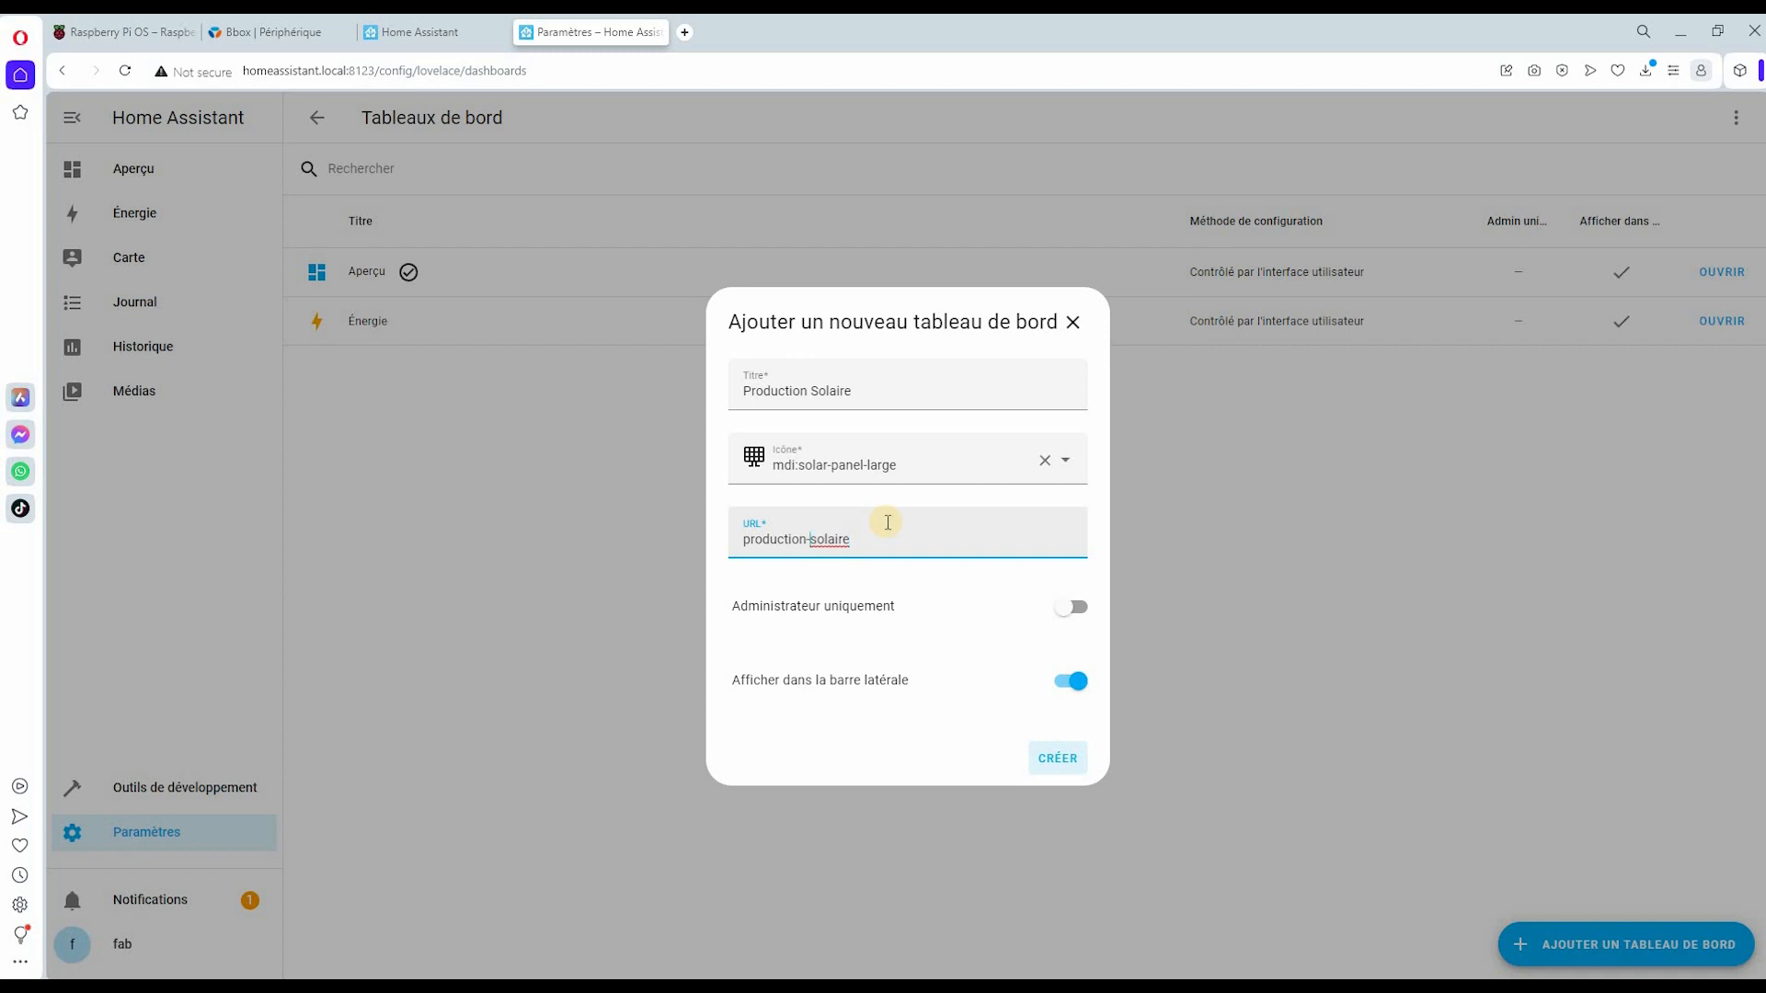
key(BackSpace)
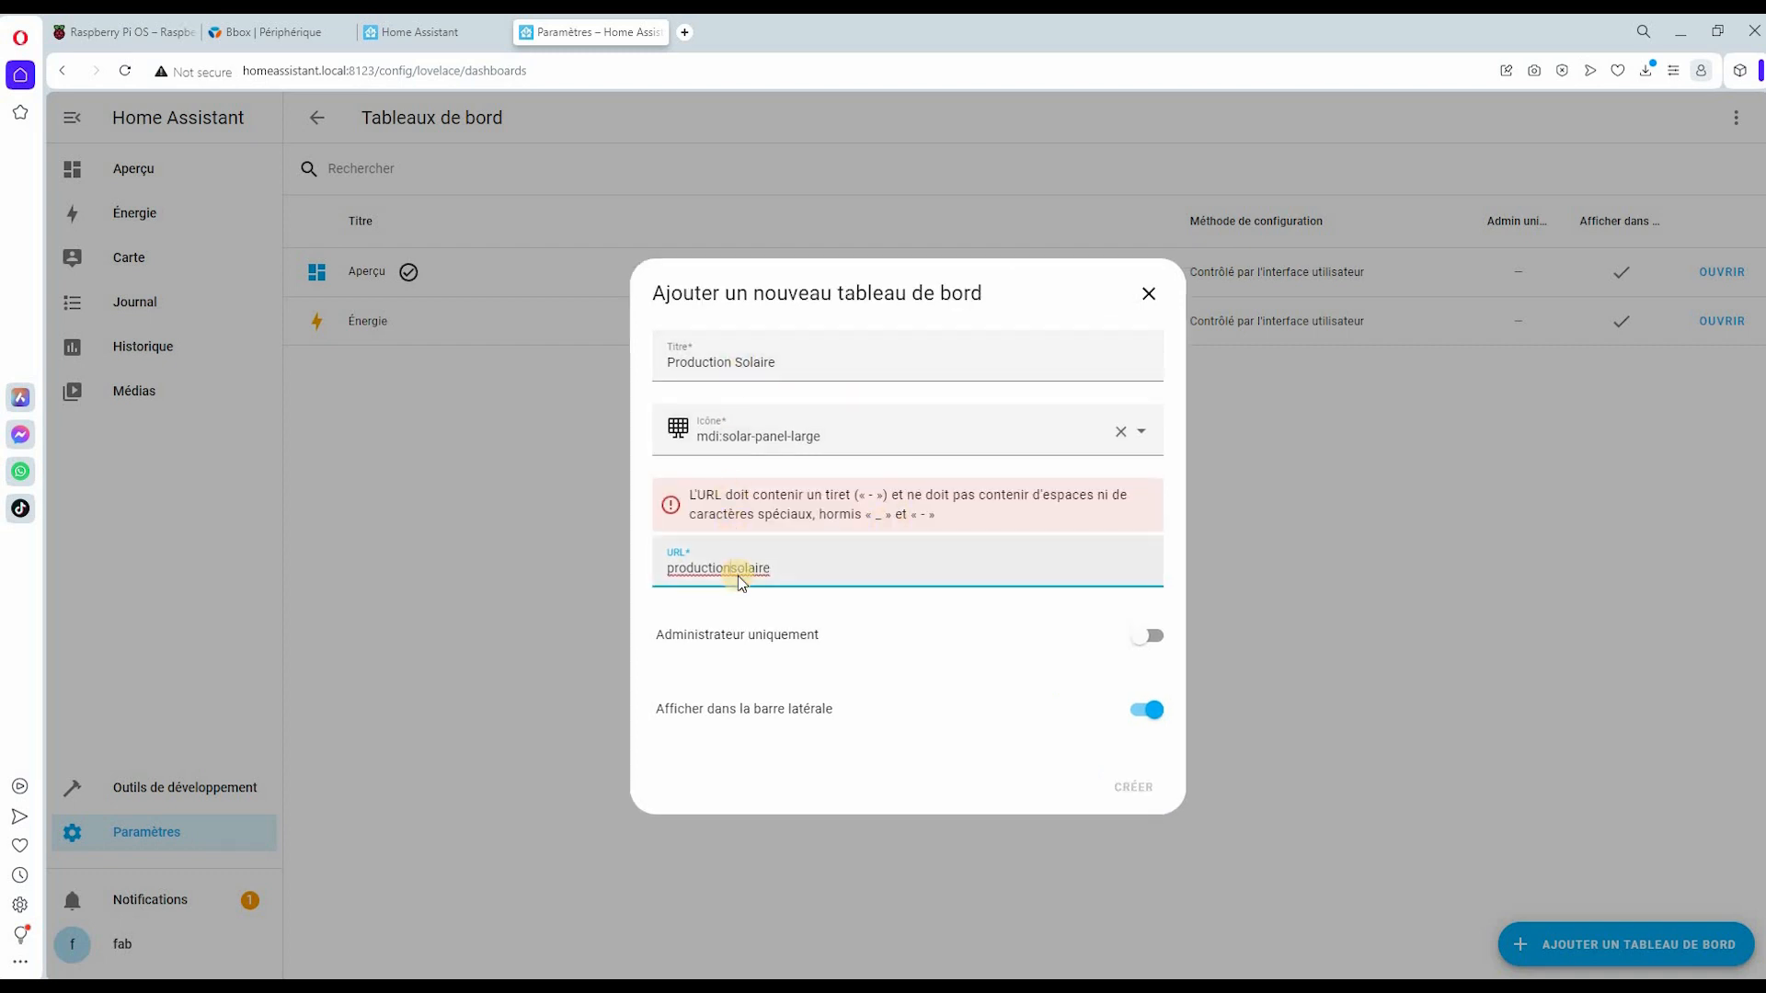
text(-)
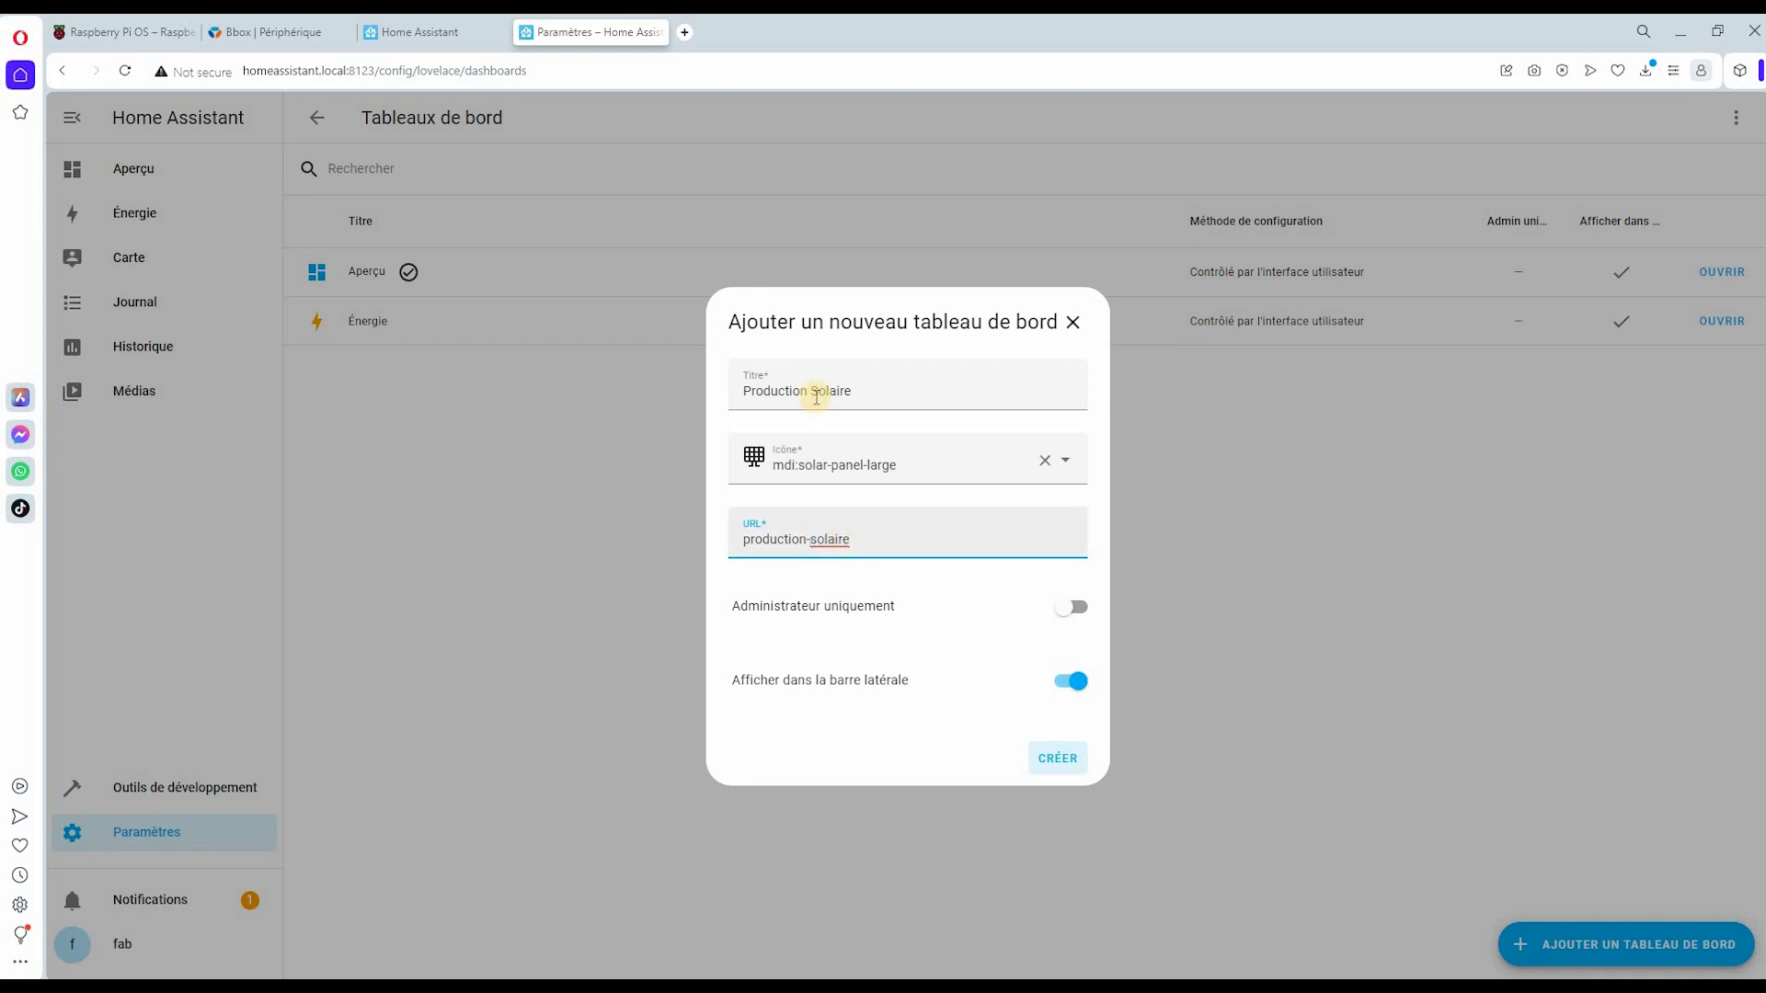
- Create the Production Solaire dashboard with sidebar display on and administrator-only access off, and open it
click(859, 389)
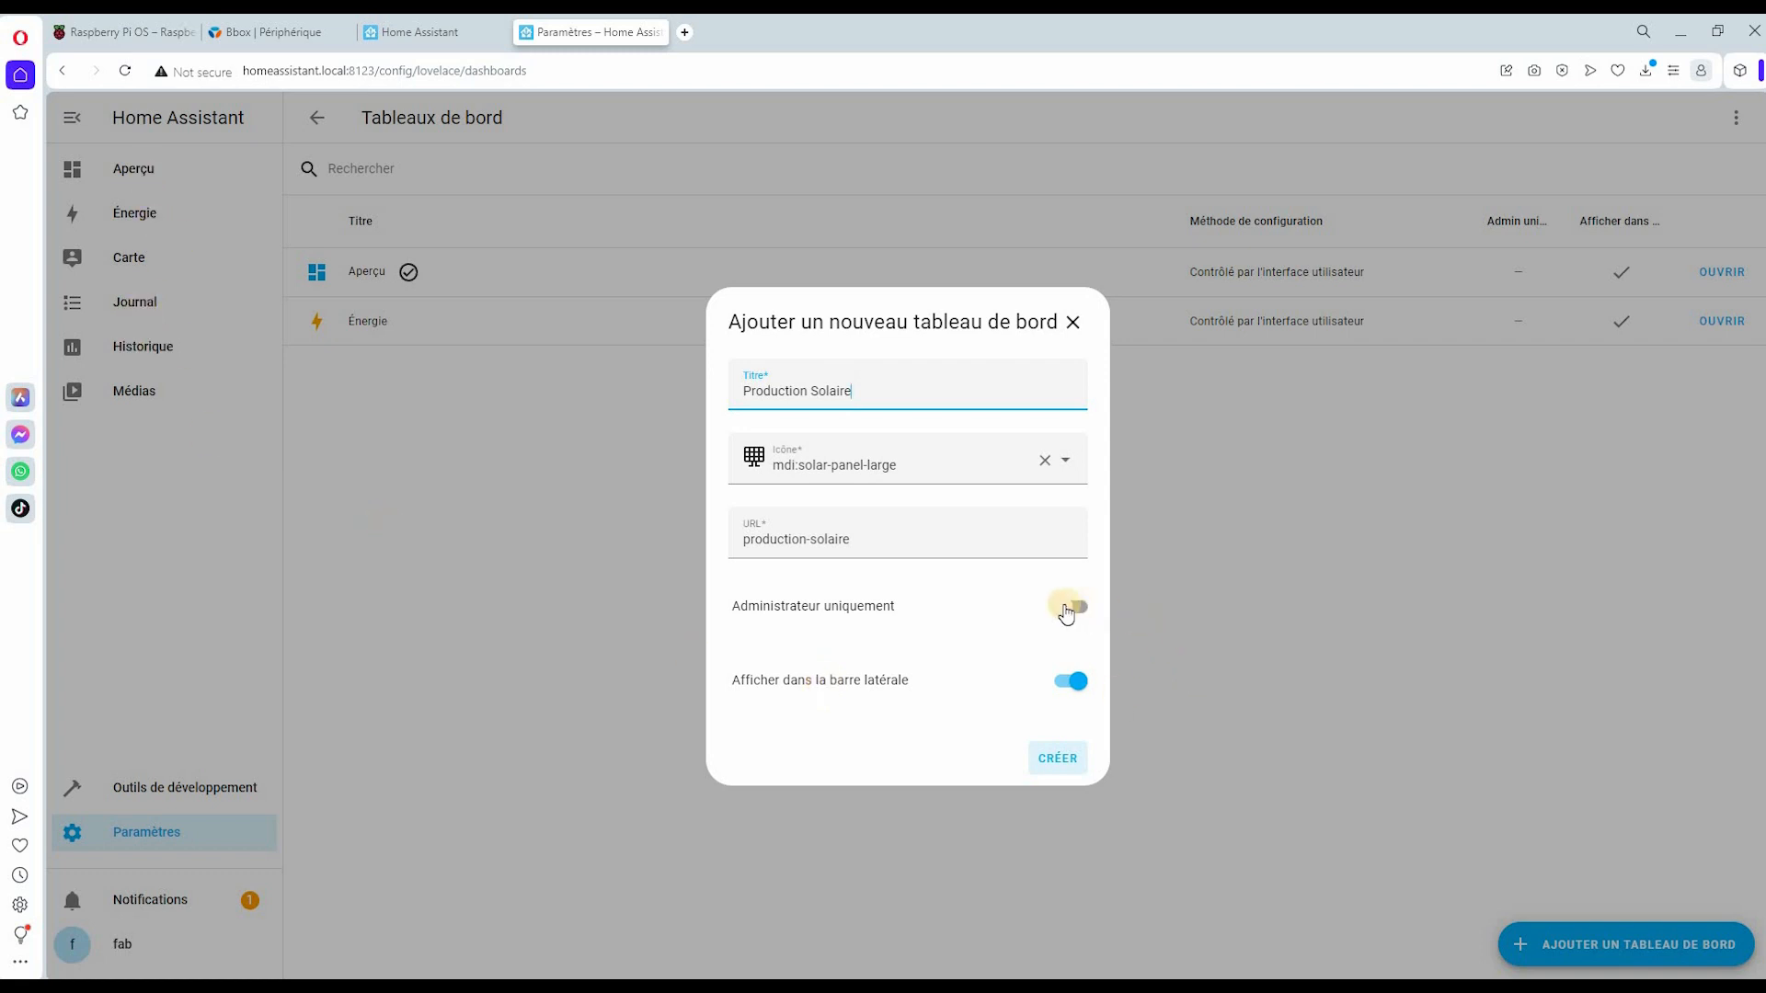
click(1069, 760)
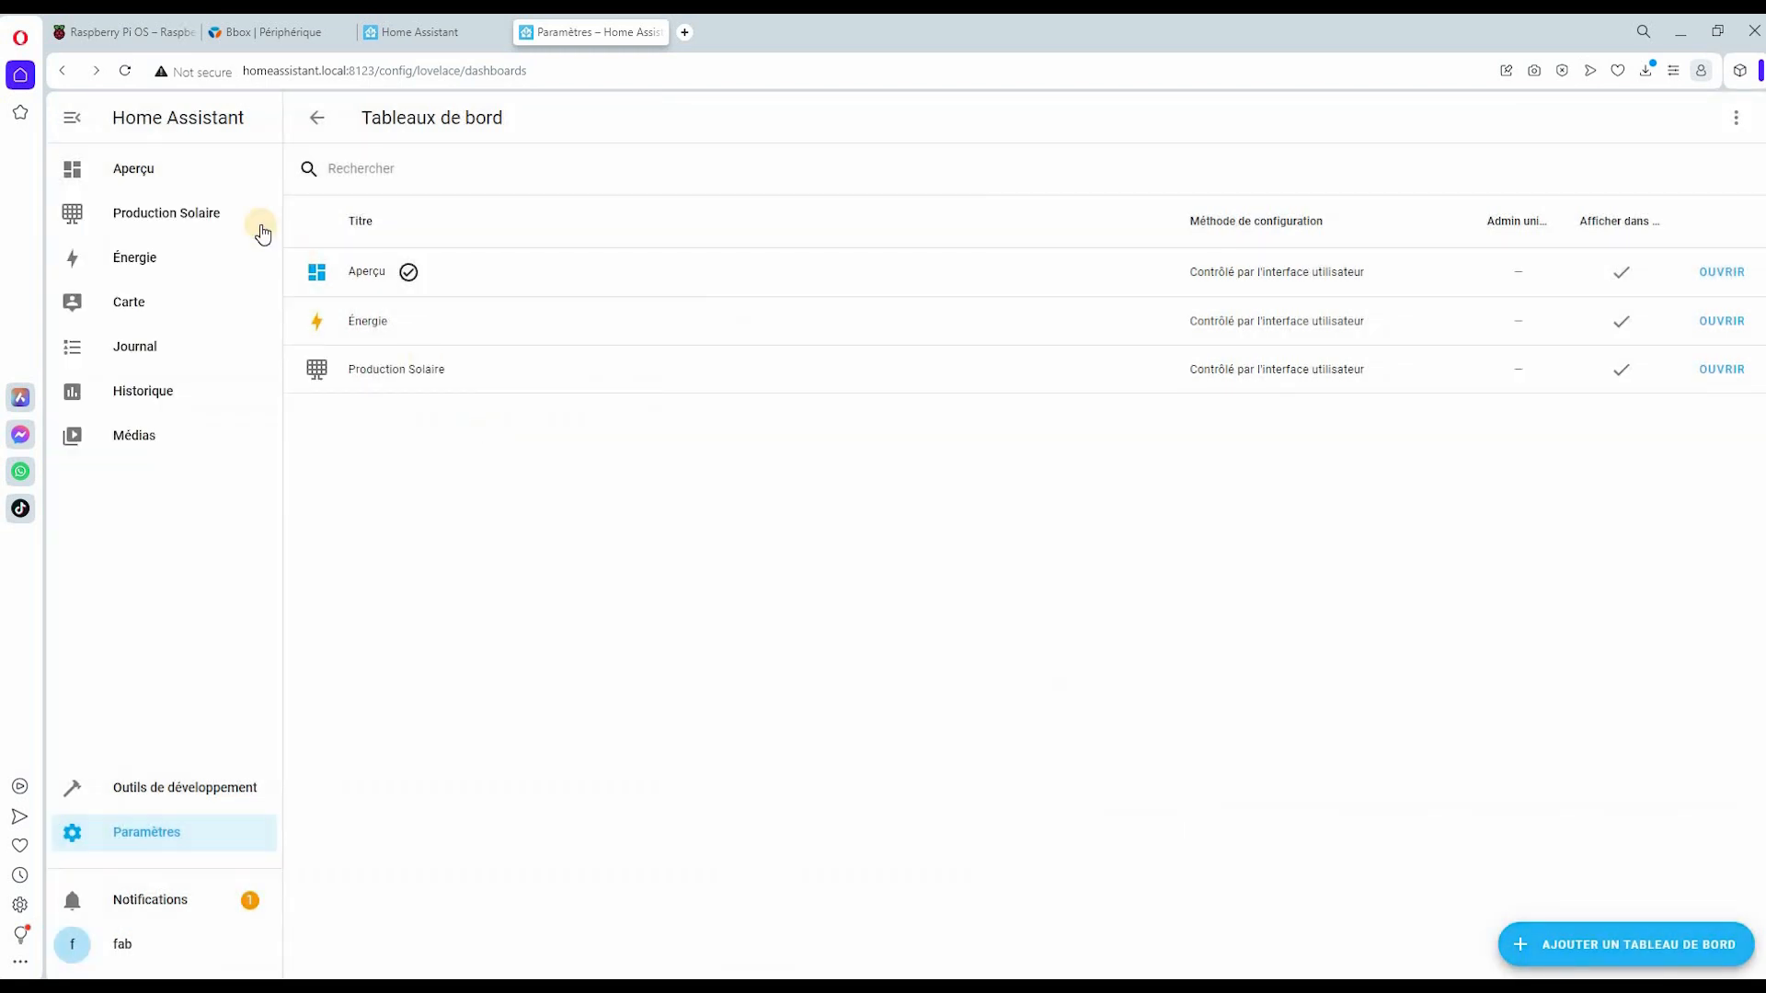
click(145, 216)
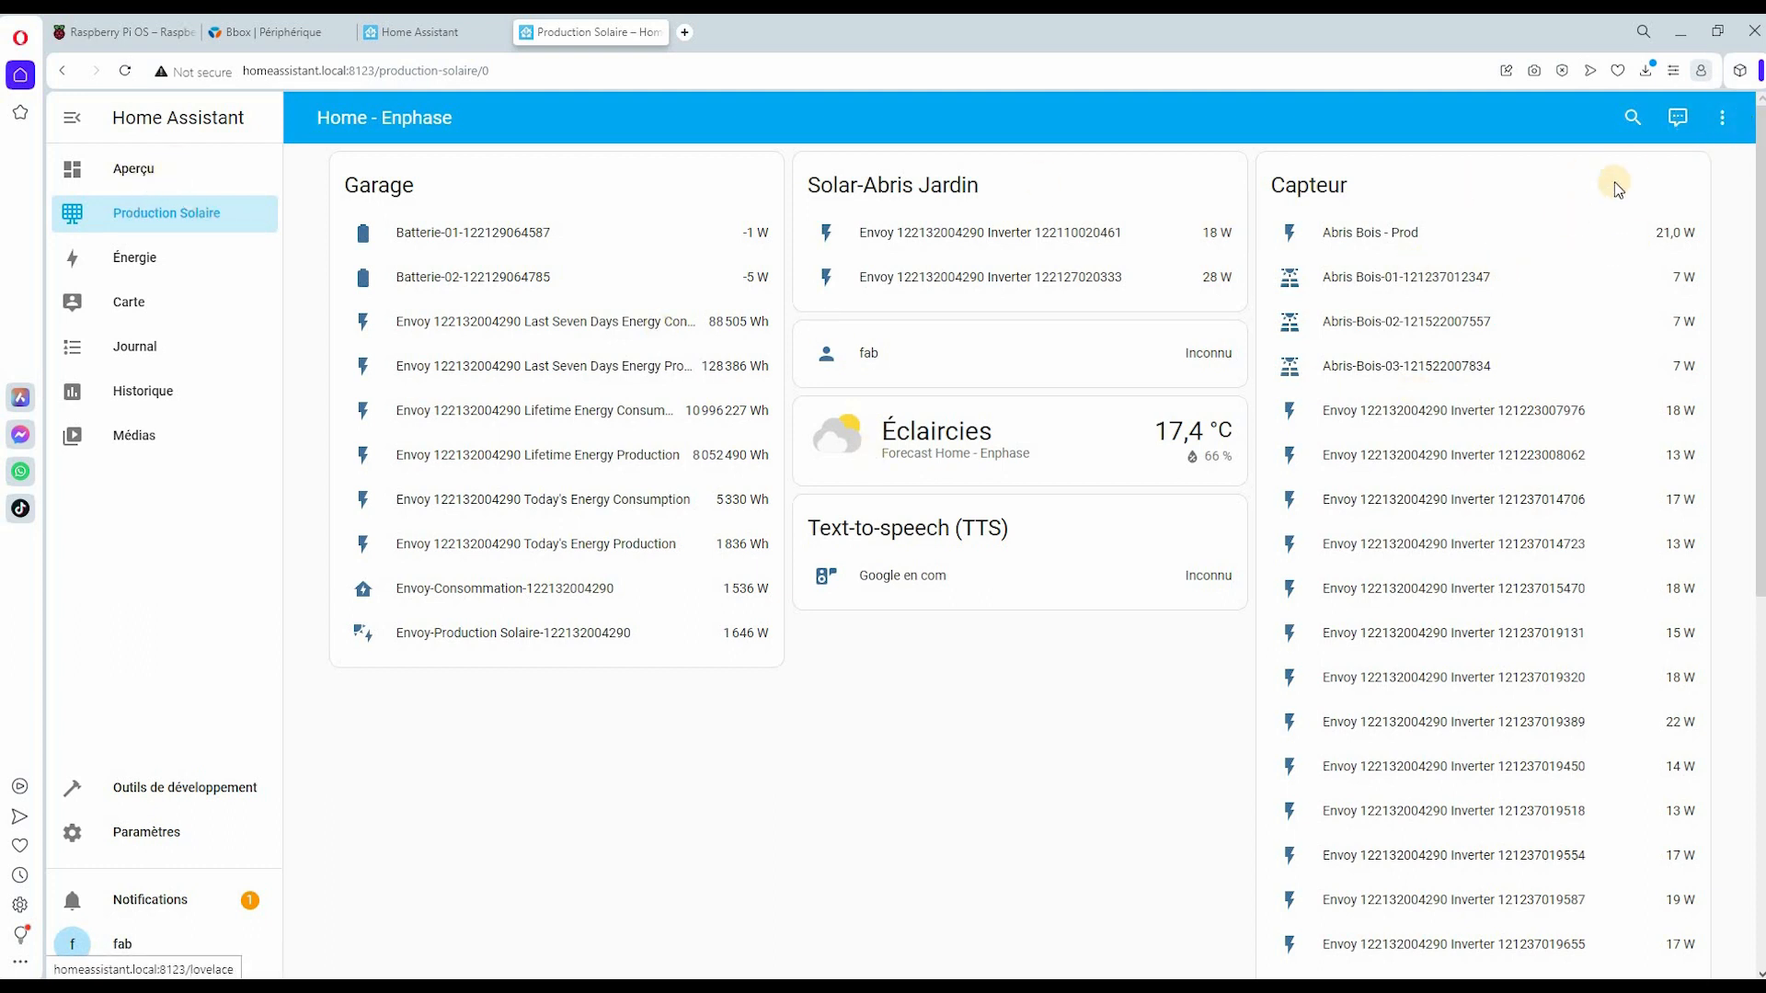
- Edit the Production Solaire dashboard and take control of it, starting with an empty dashboard
click(1722, 117)
click(1659, 168)
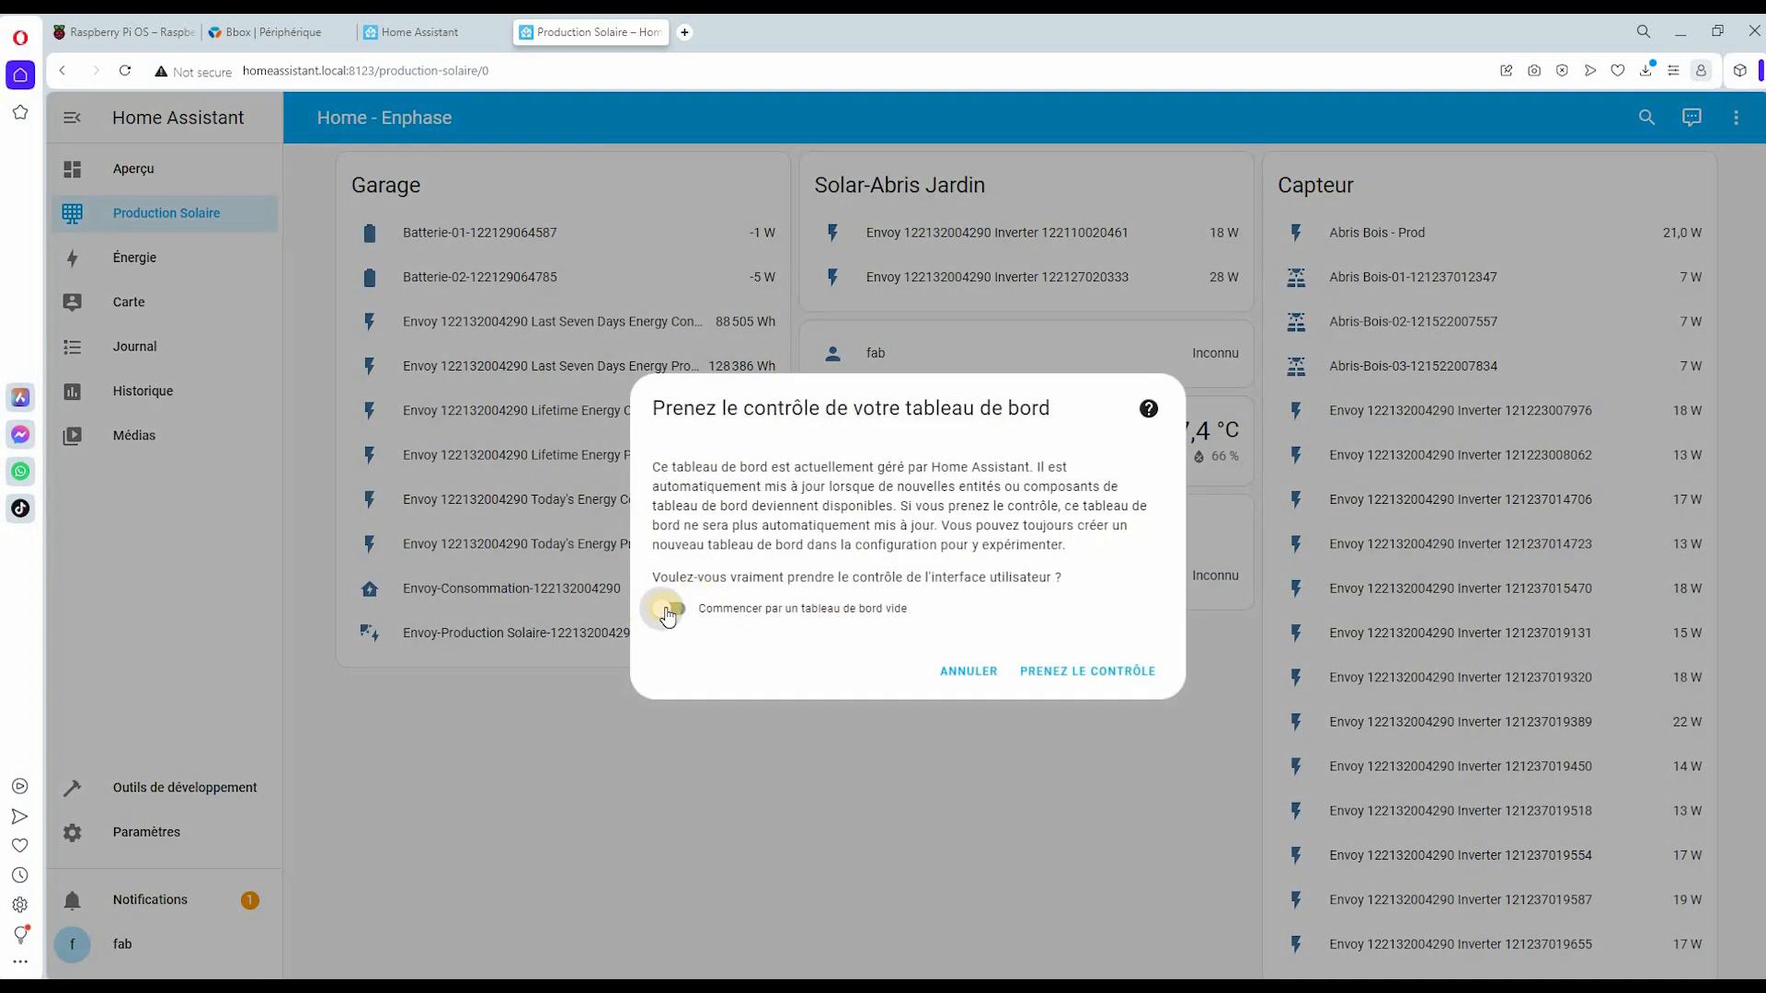
click(669, 610)
click(1120, 674)
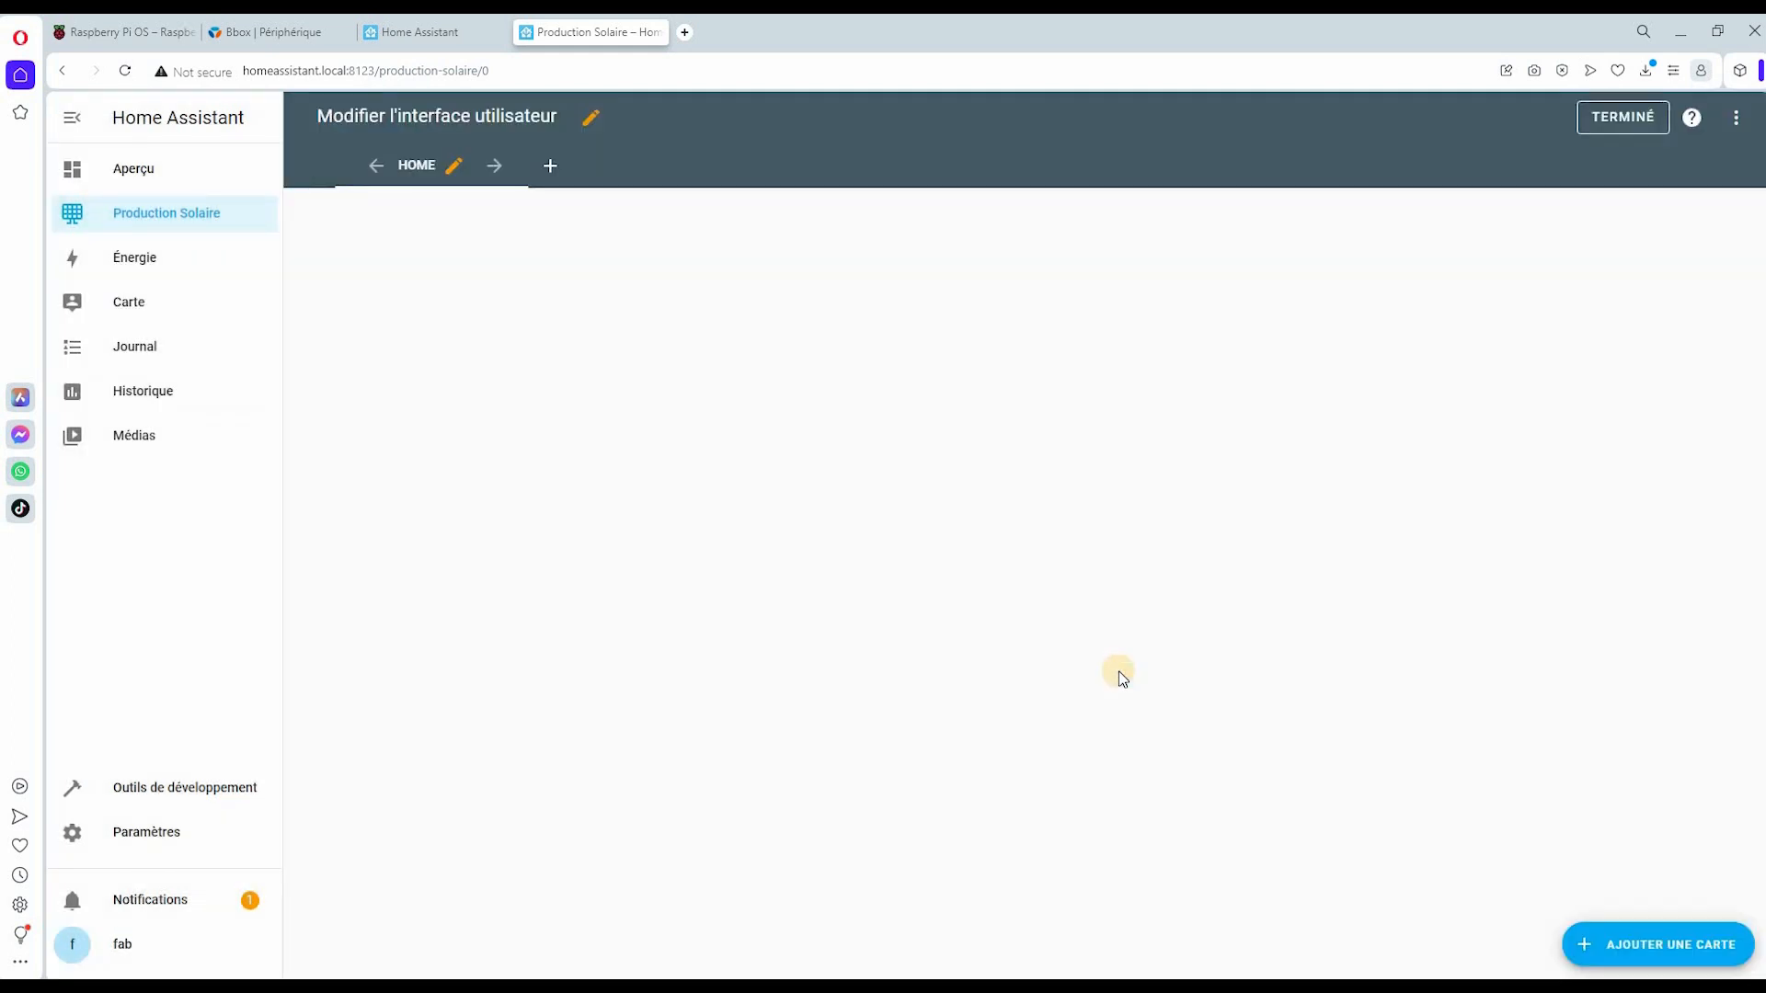
- Add a new view to the Production Solaire dashboard beside the Home view
click(548, 166)
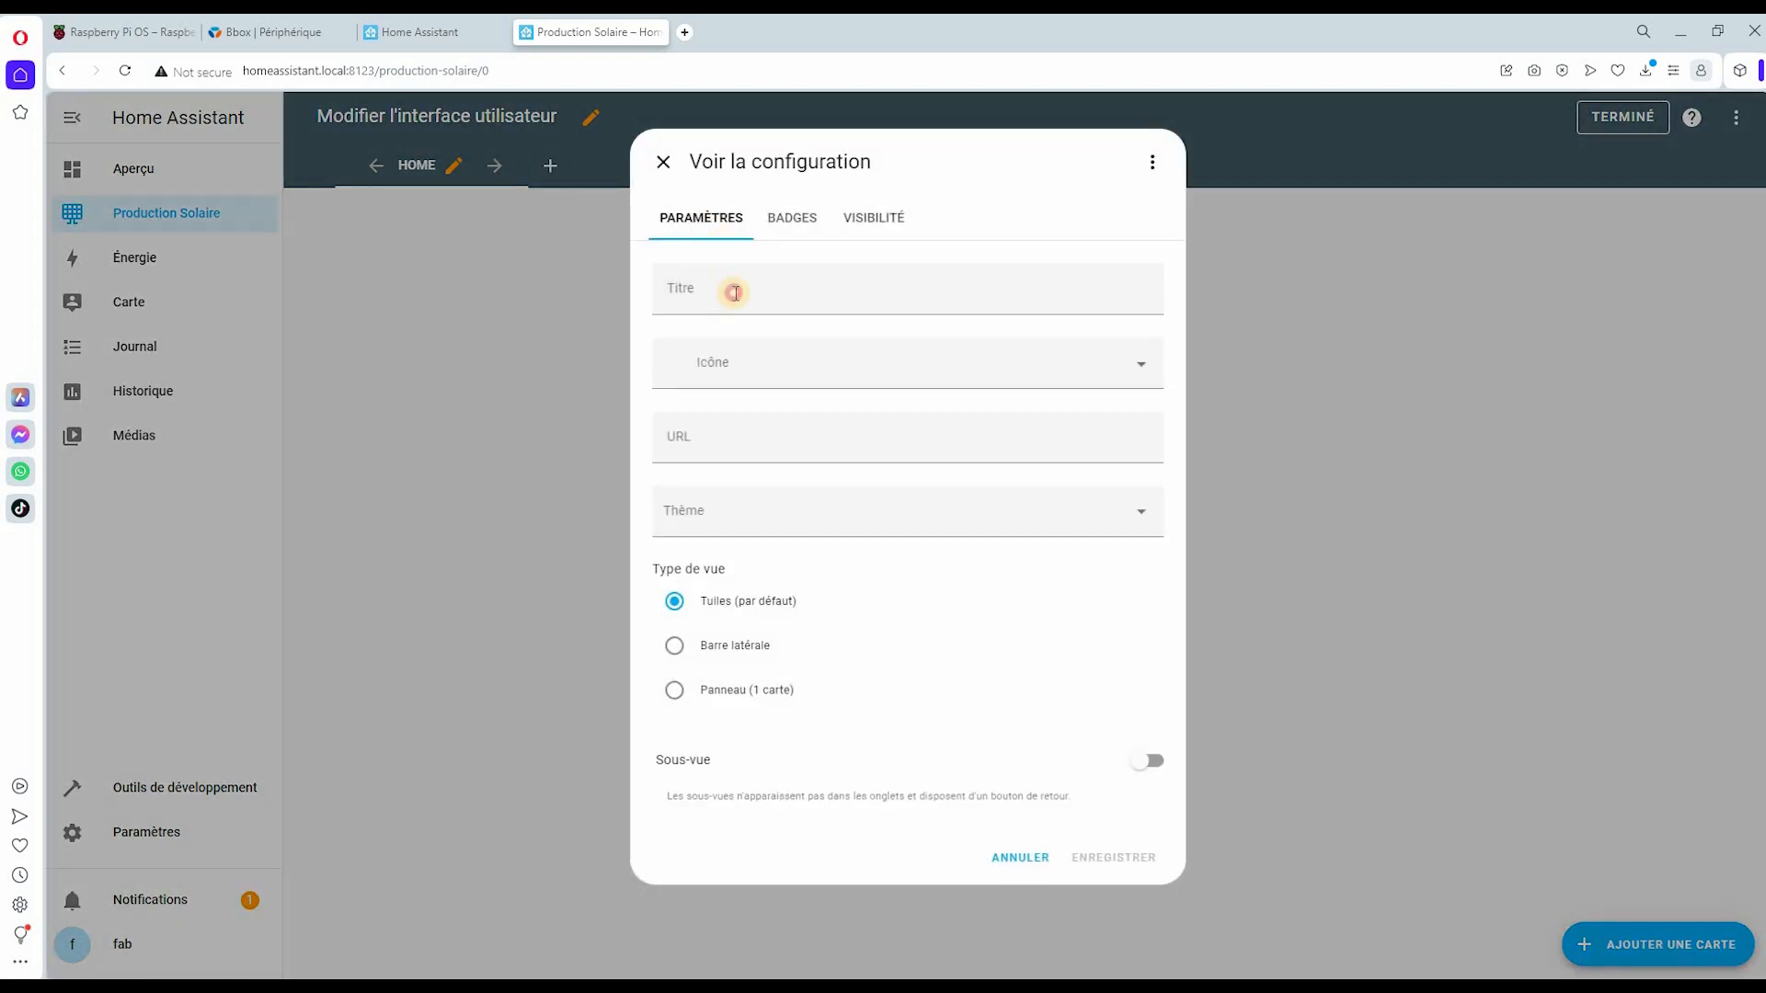
- Title the new dashboard view "Production Aggrégée"
click(741, 291)
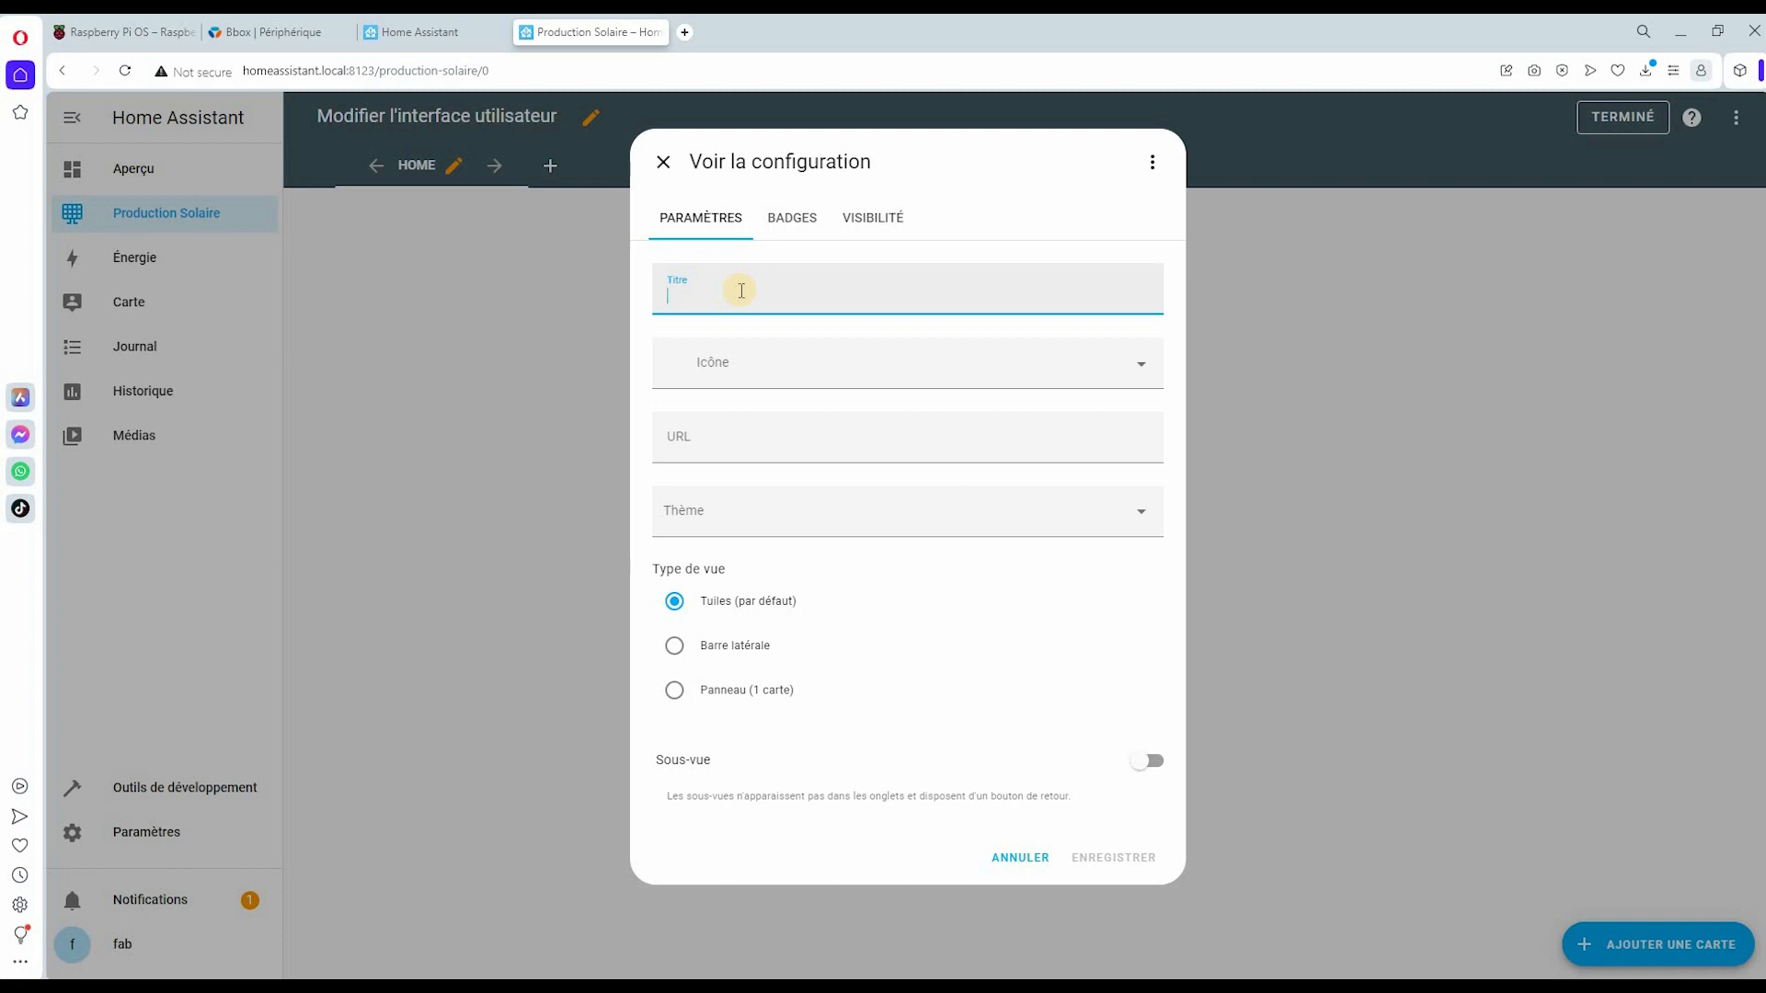
text(Productuio)
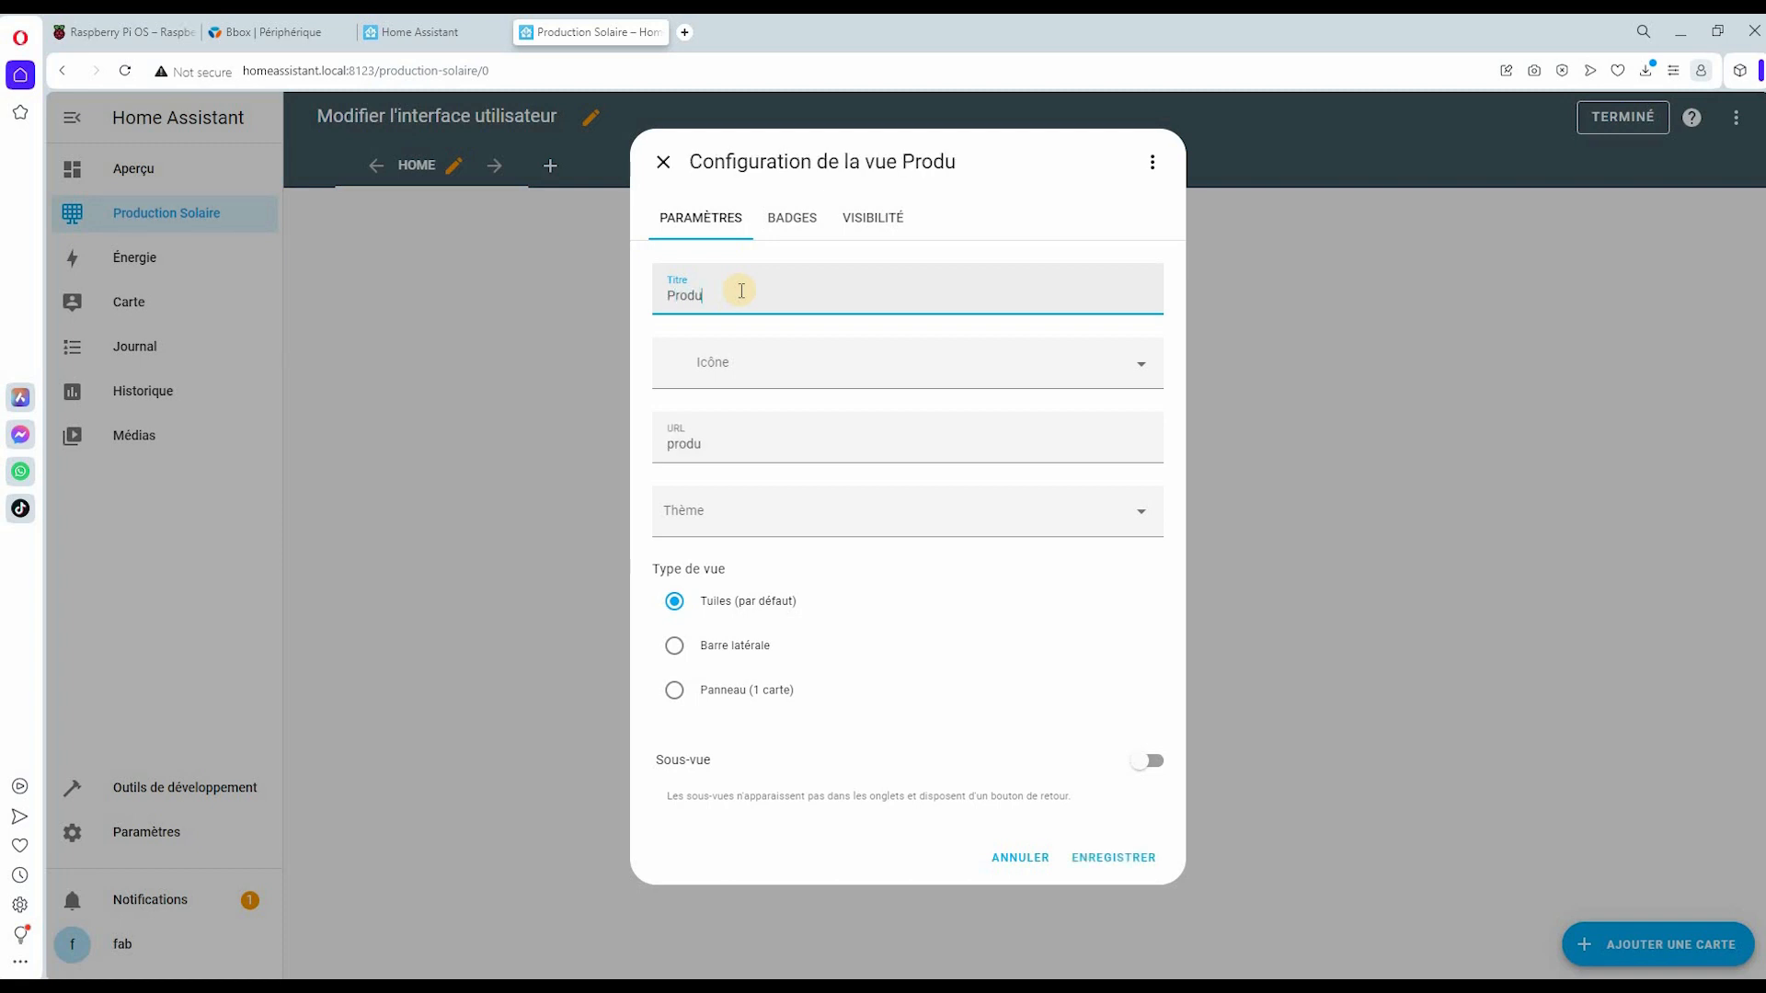
key(BackSpace)
key(BackSpace)
key(BackSpace)
text(ion Aggré)
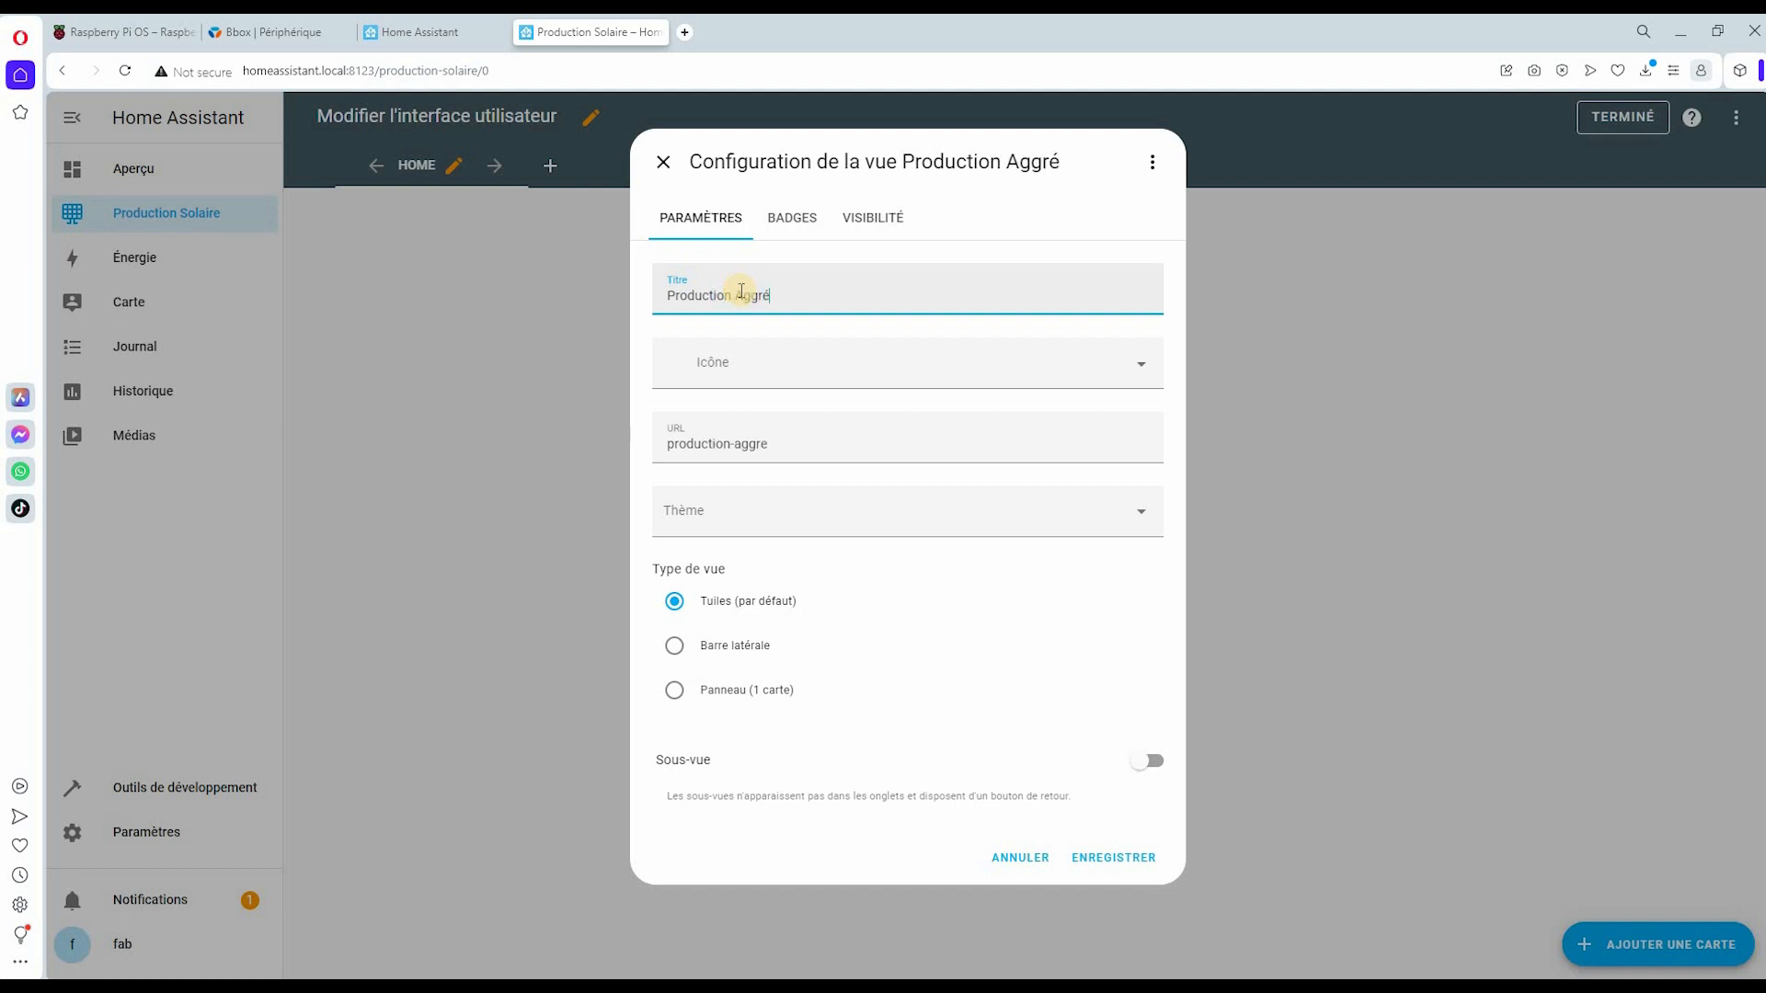
text(gérwe)
key(BackSpace)
text(e)
- Give the Production Aggrégée view the icon mdi:solar-power-variant-outline and save the view
click(891, 366)
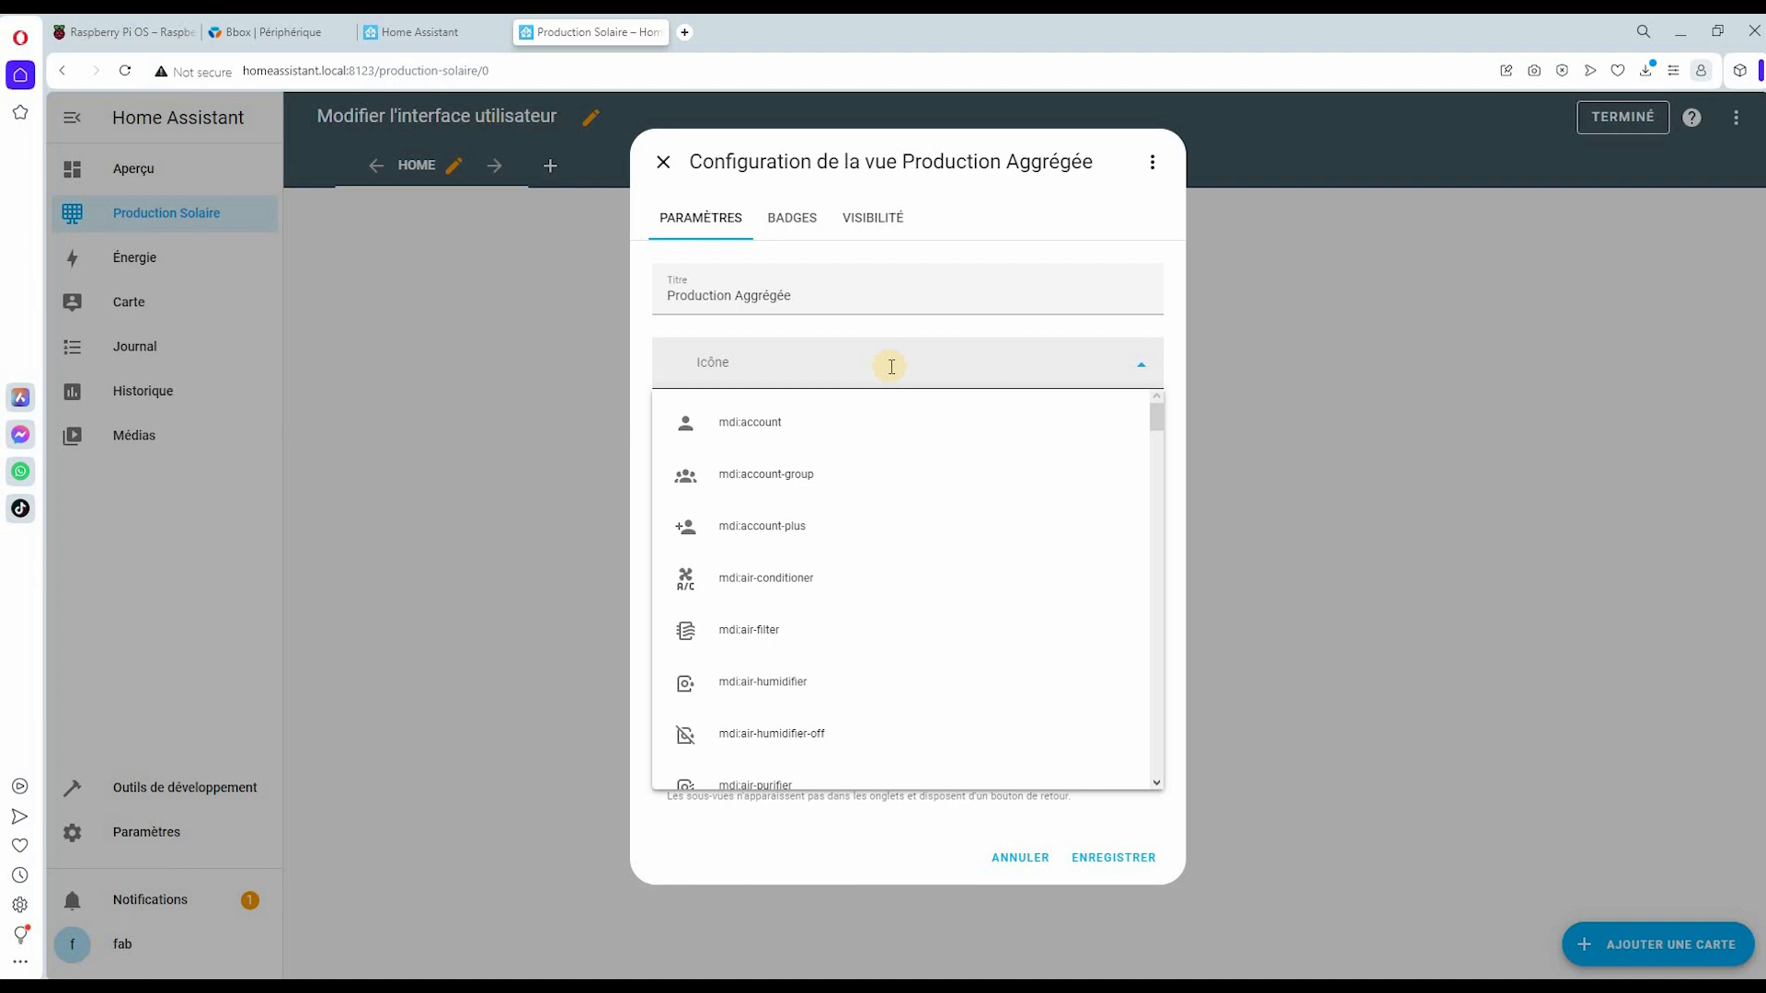
click(811, 368)
text(solar)
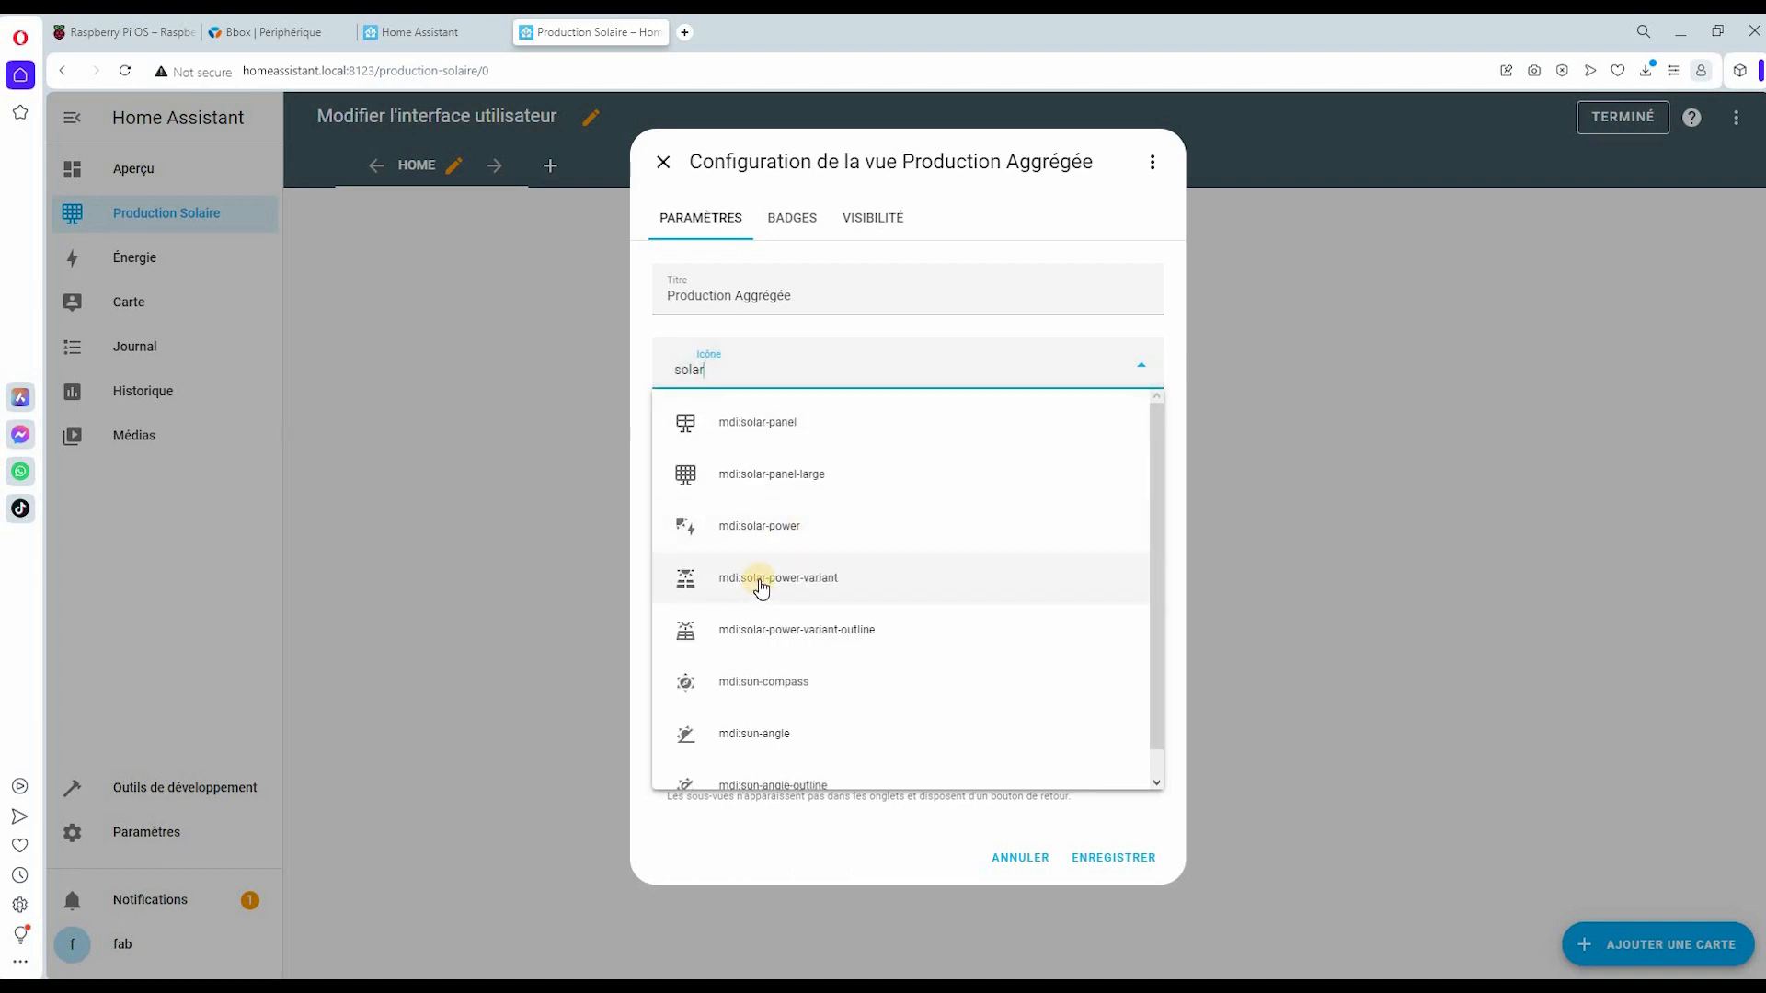
click(699, 642)
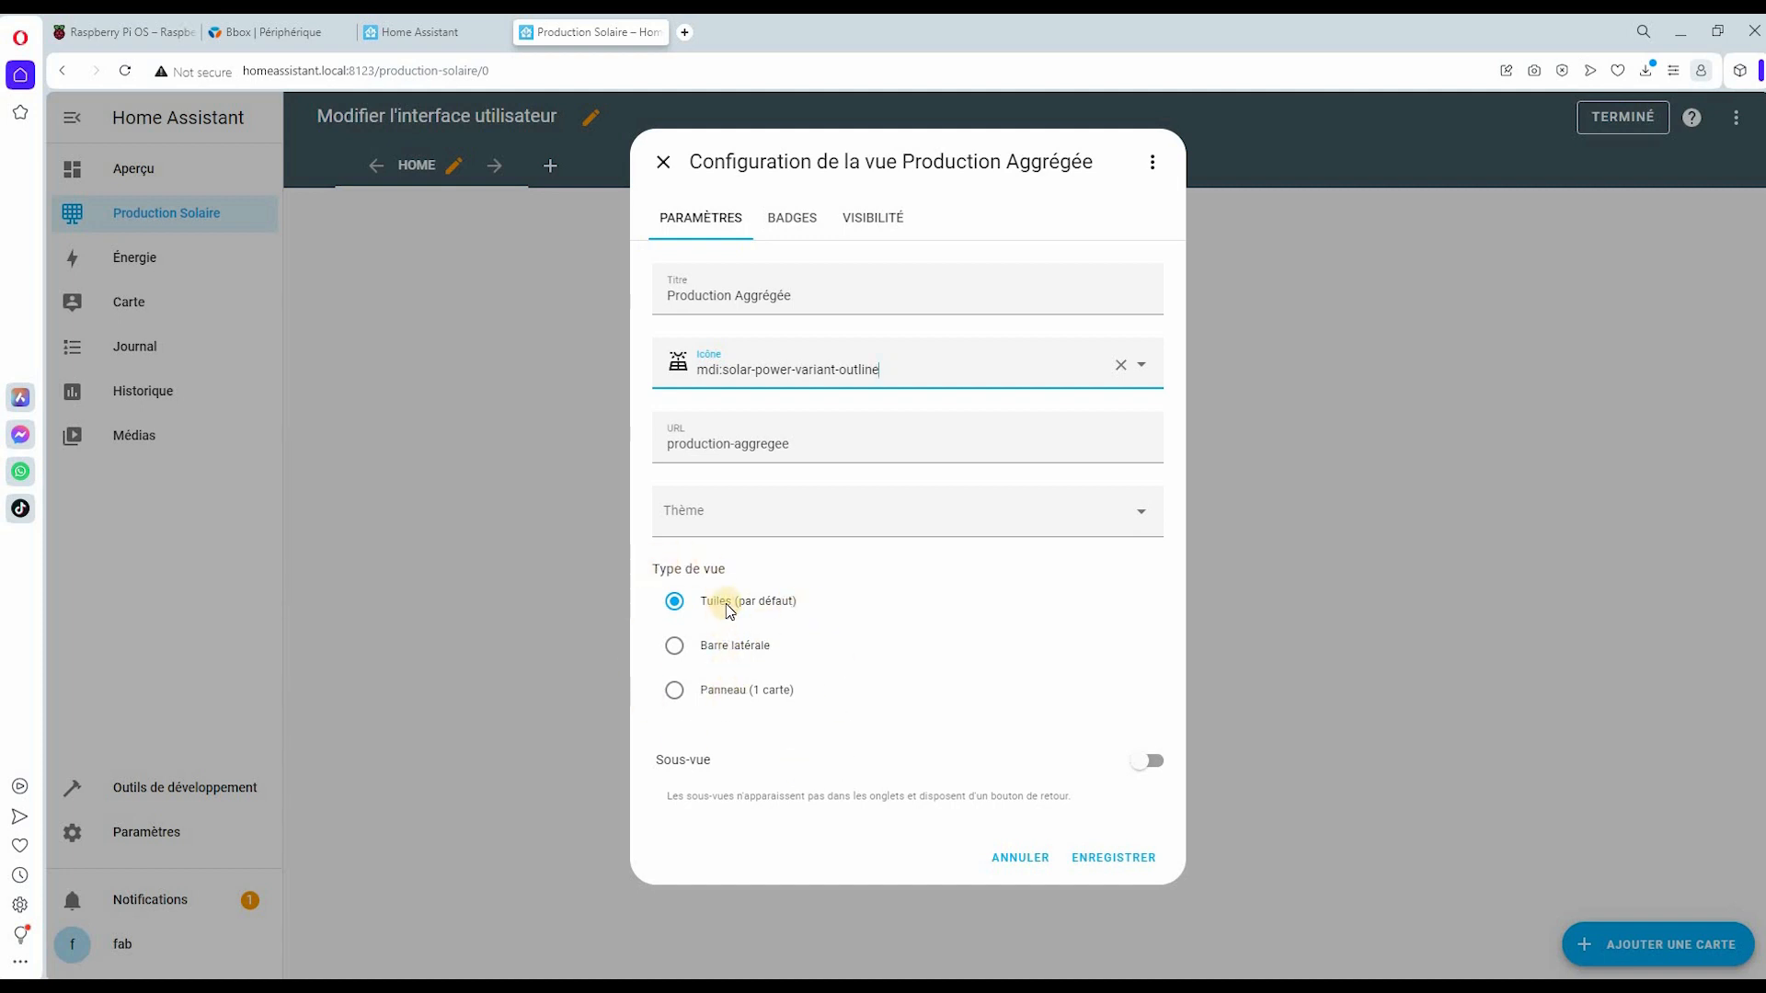
click(1117, 859)
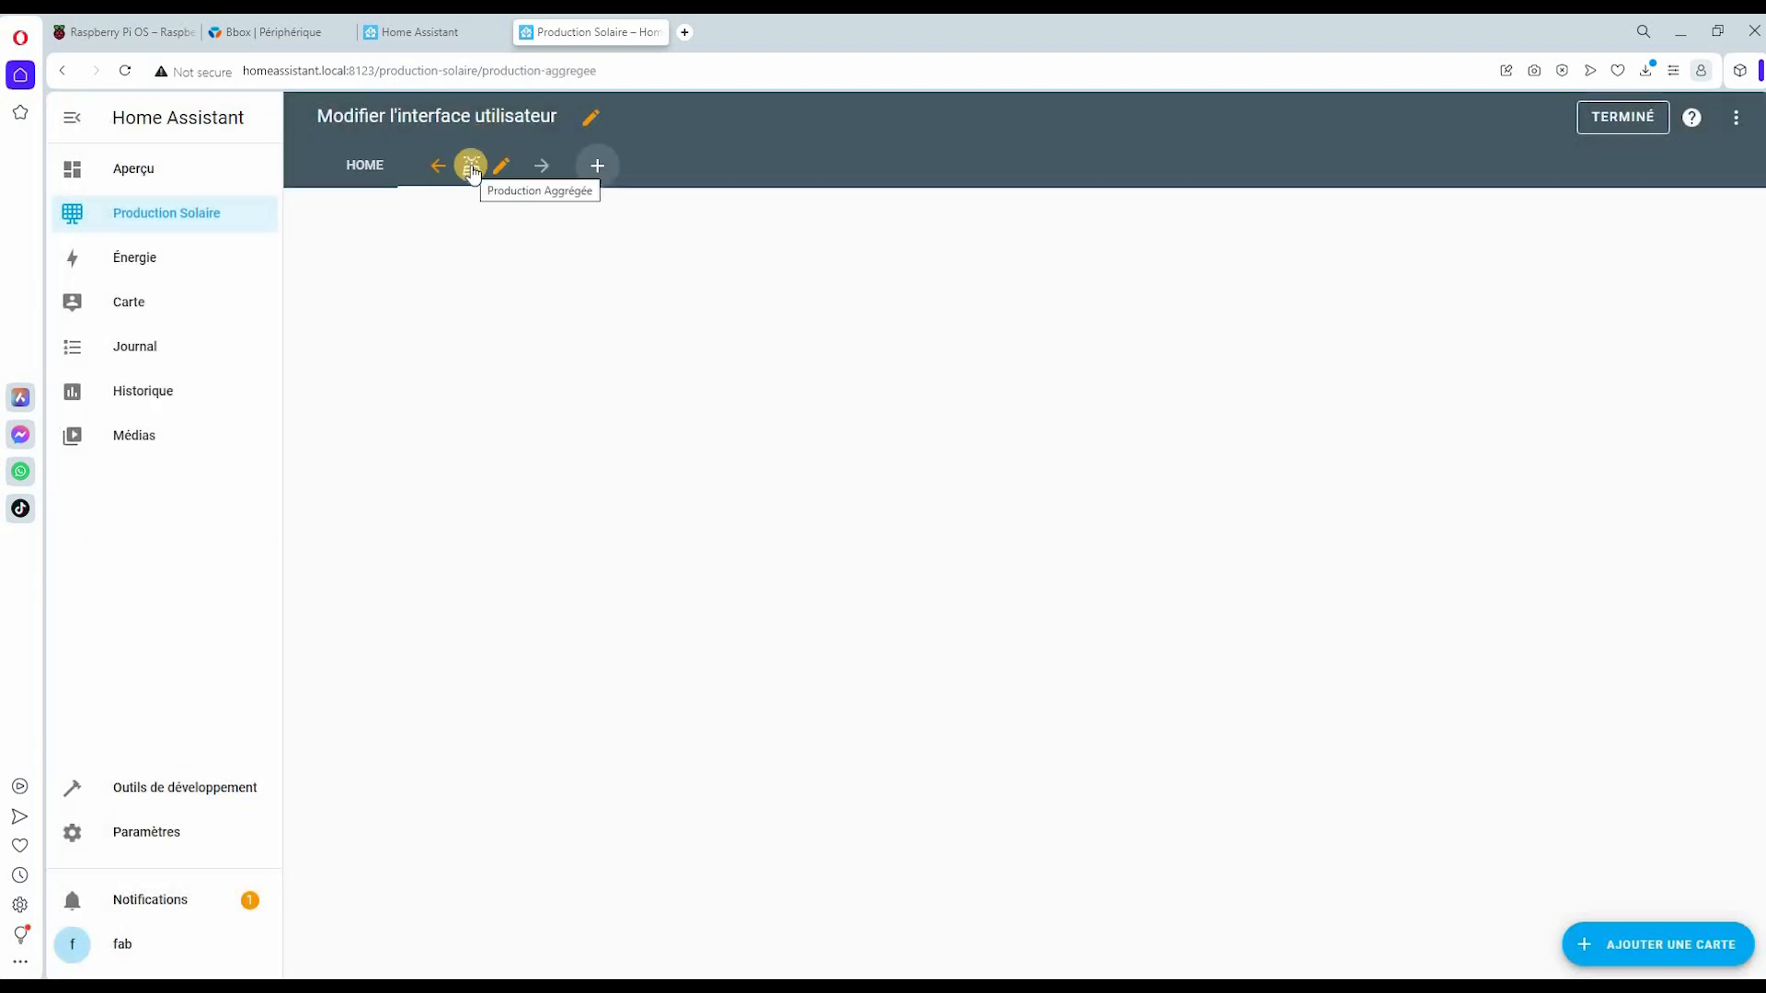
- Try placing the Home view after the Production Aggrégée view, and return it to first position
click(356, 162)
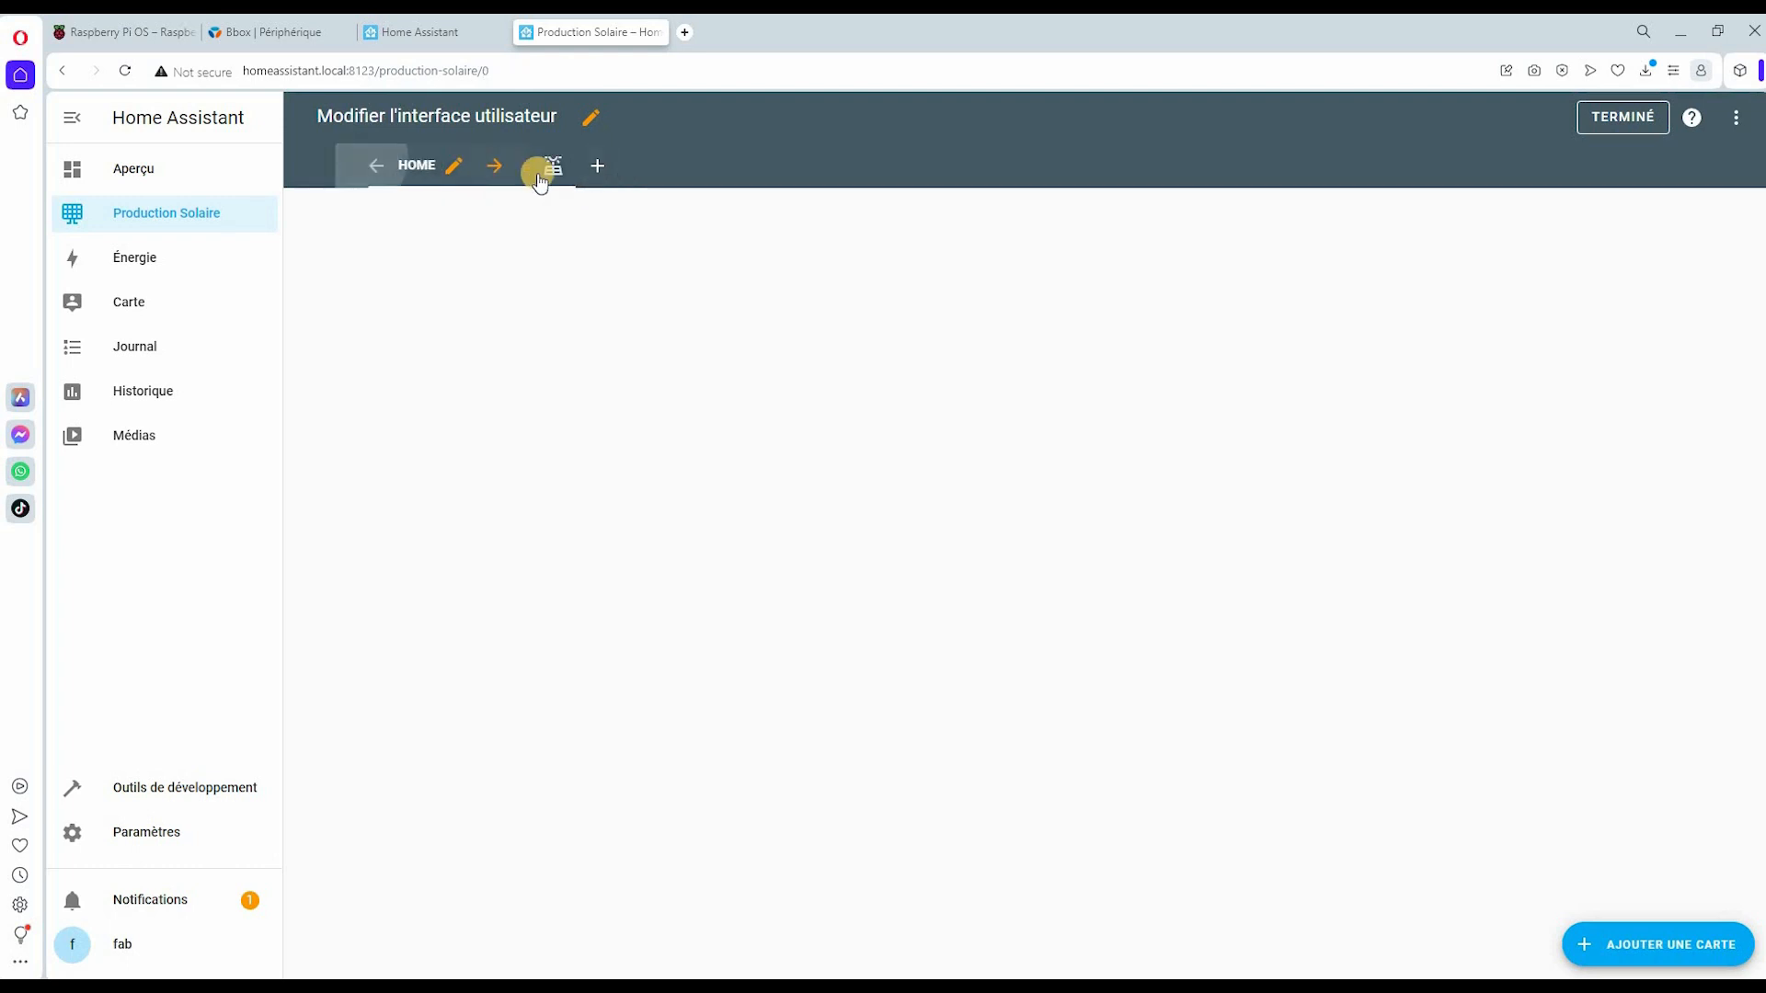
click(375, 165)
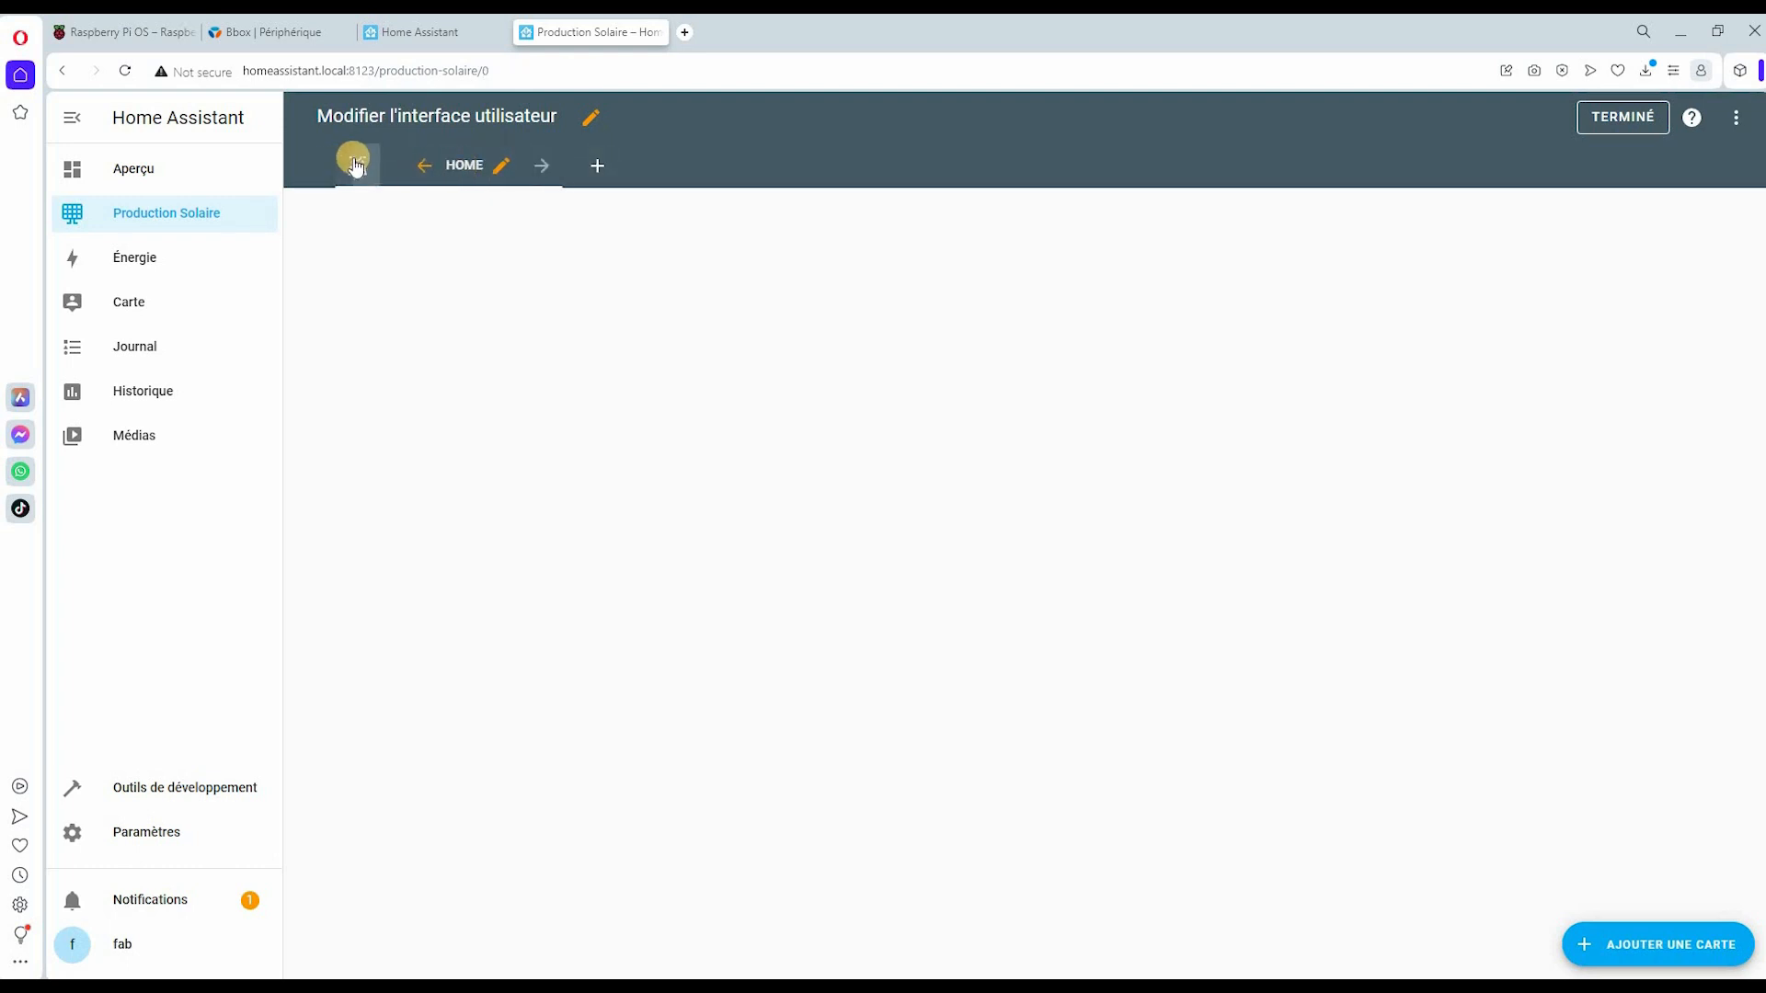
click(415, 169)
click(1735, 138)
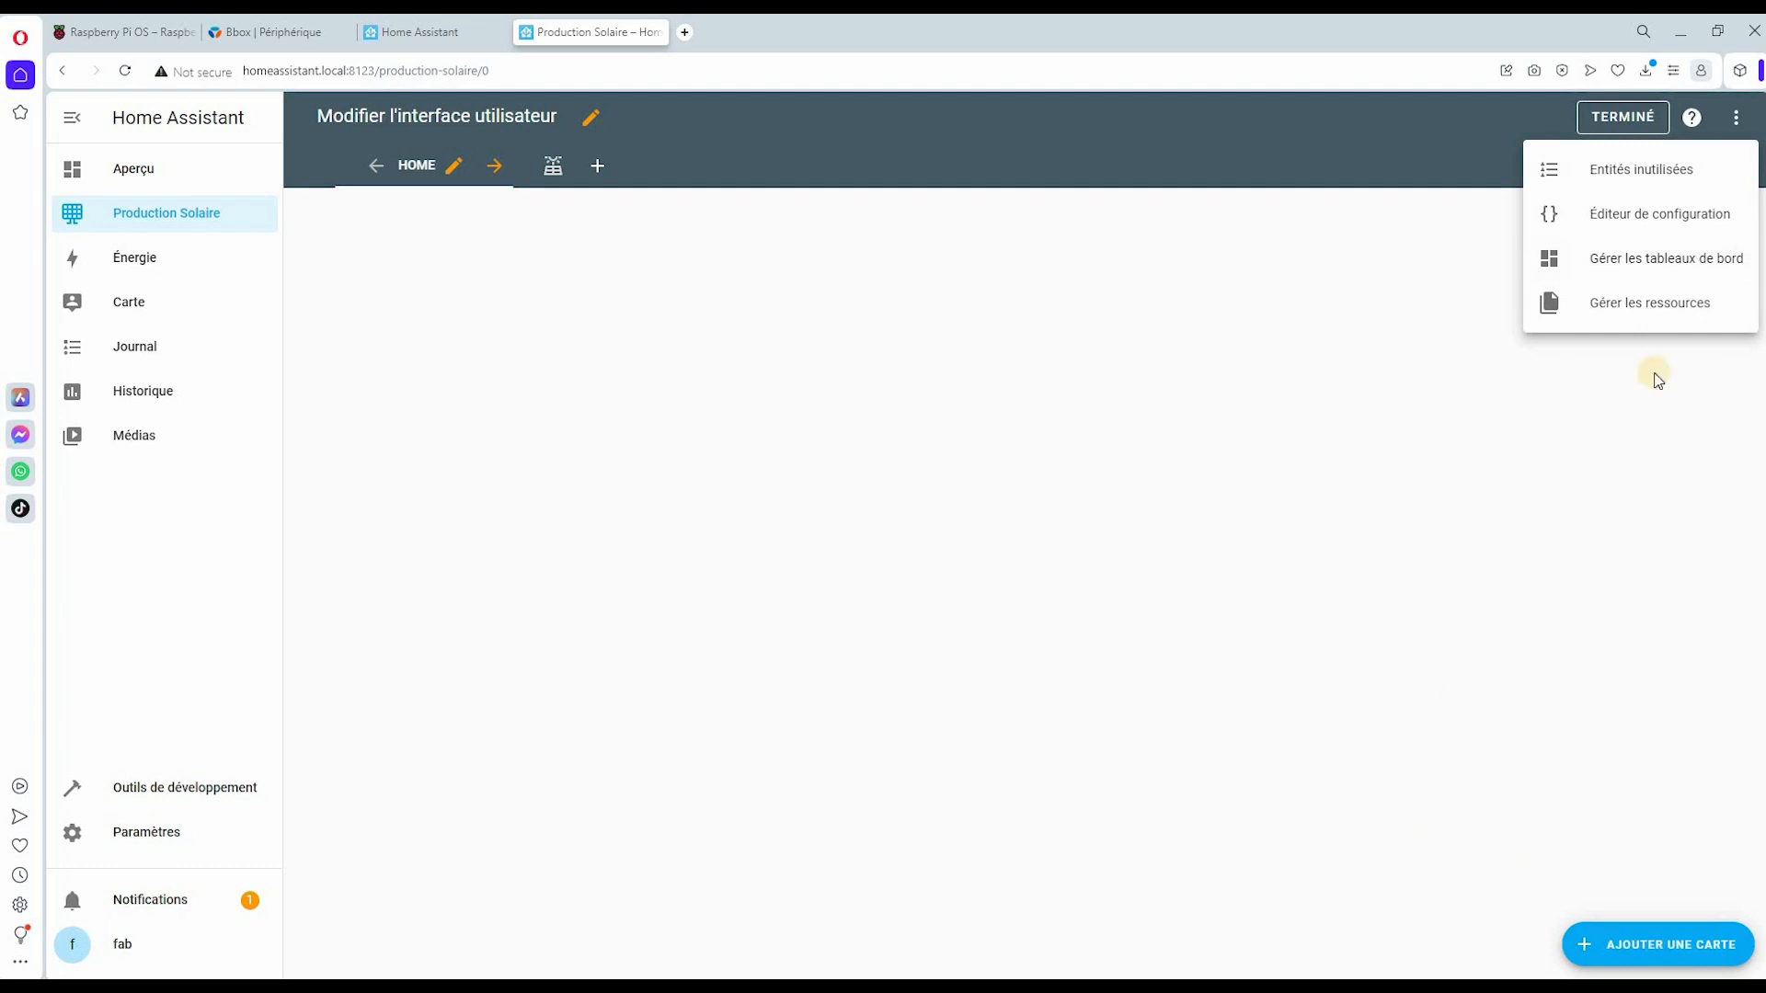
click(1711, 110)
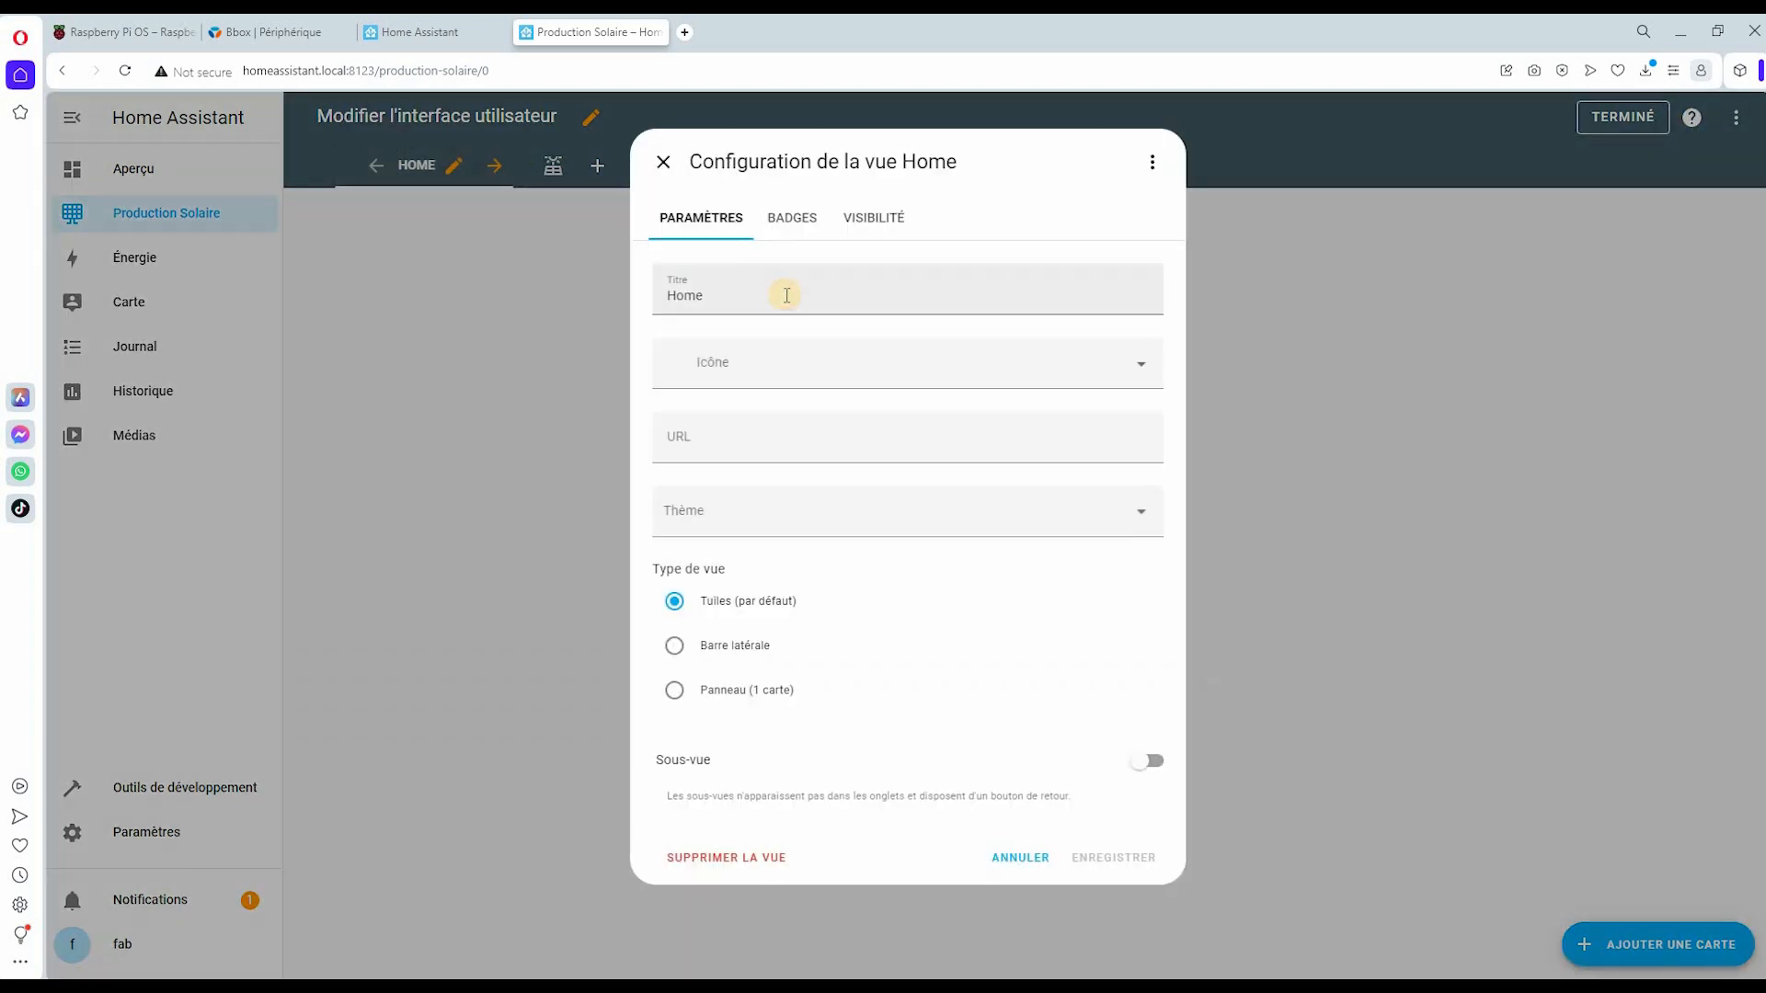
- Rename the Home view as "Prod VS Conso" in its view configuration
click(786, 296)
double_click(787, 295)
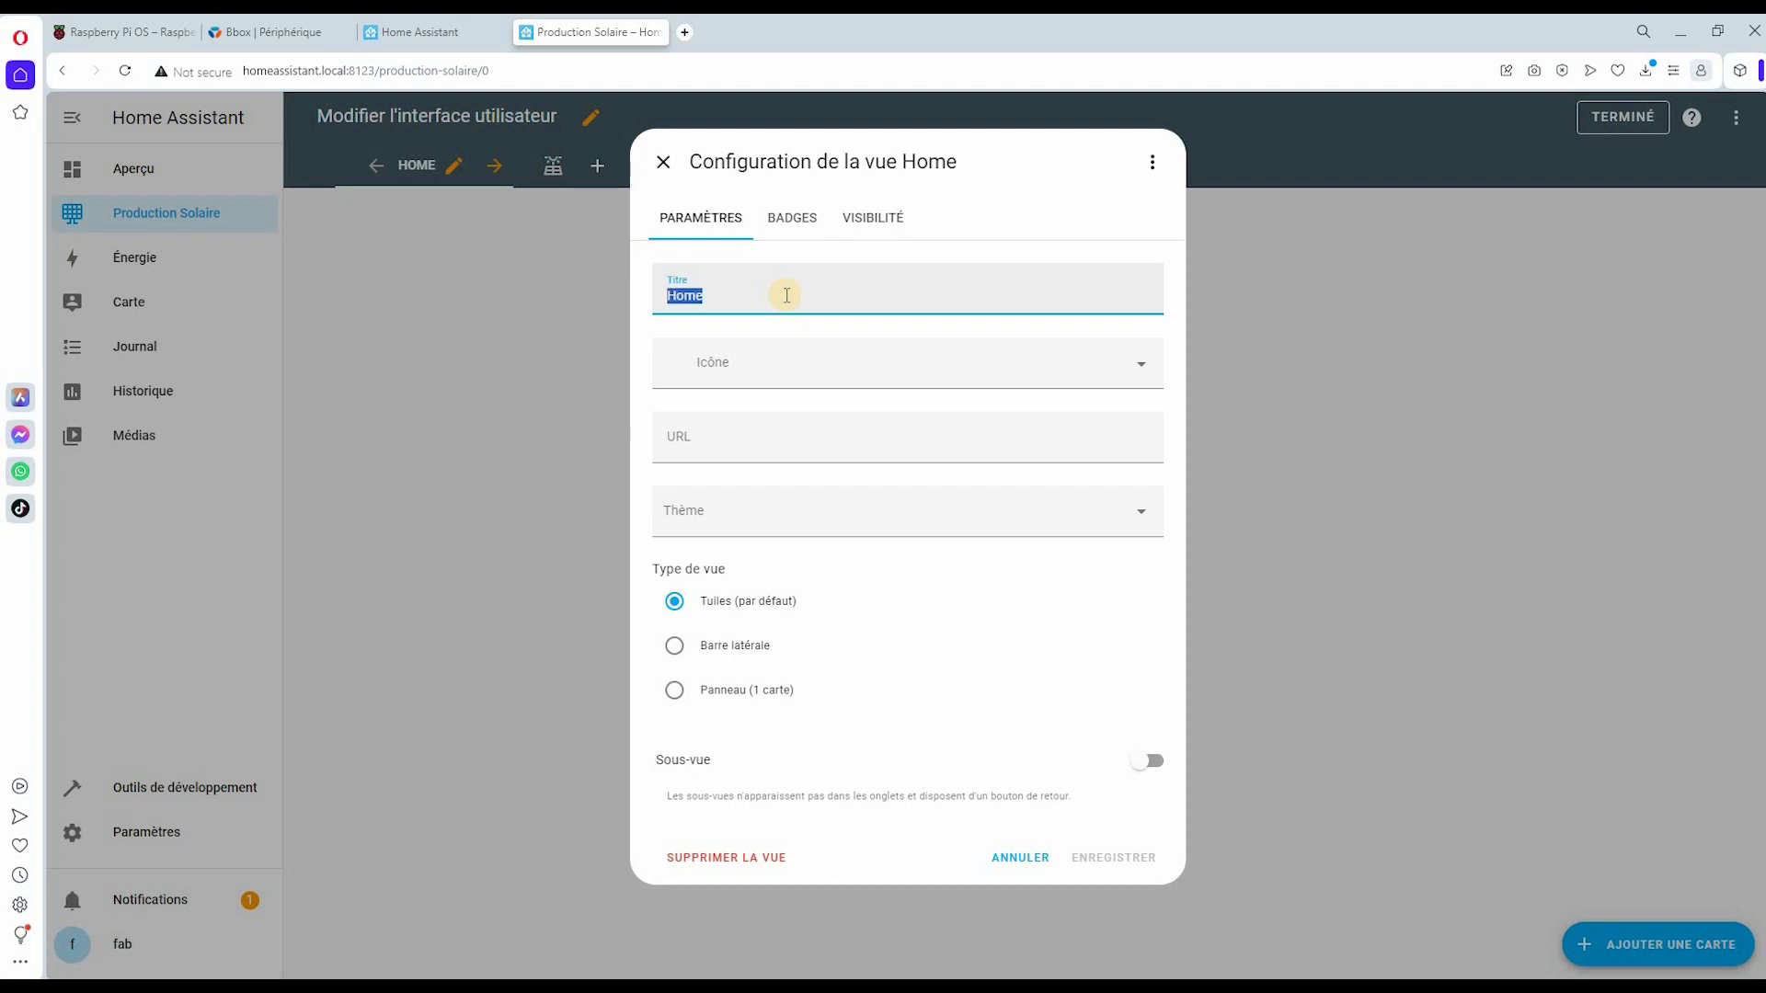
text(Product)
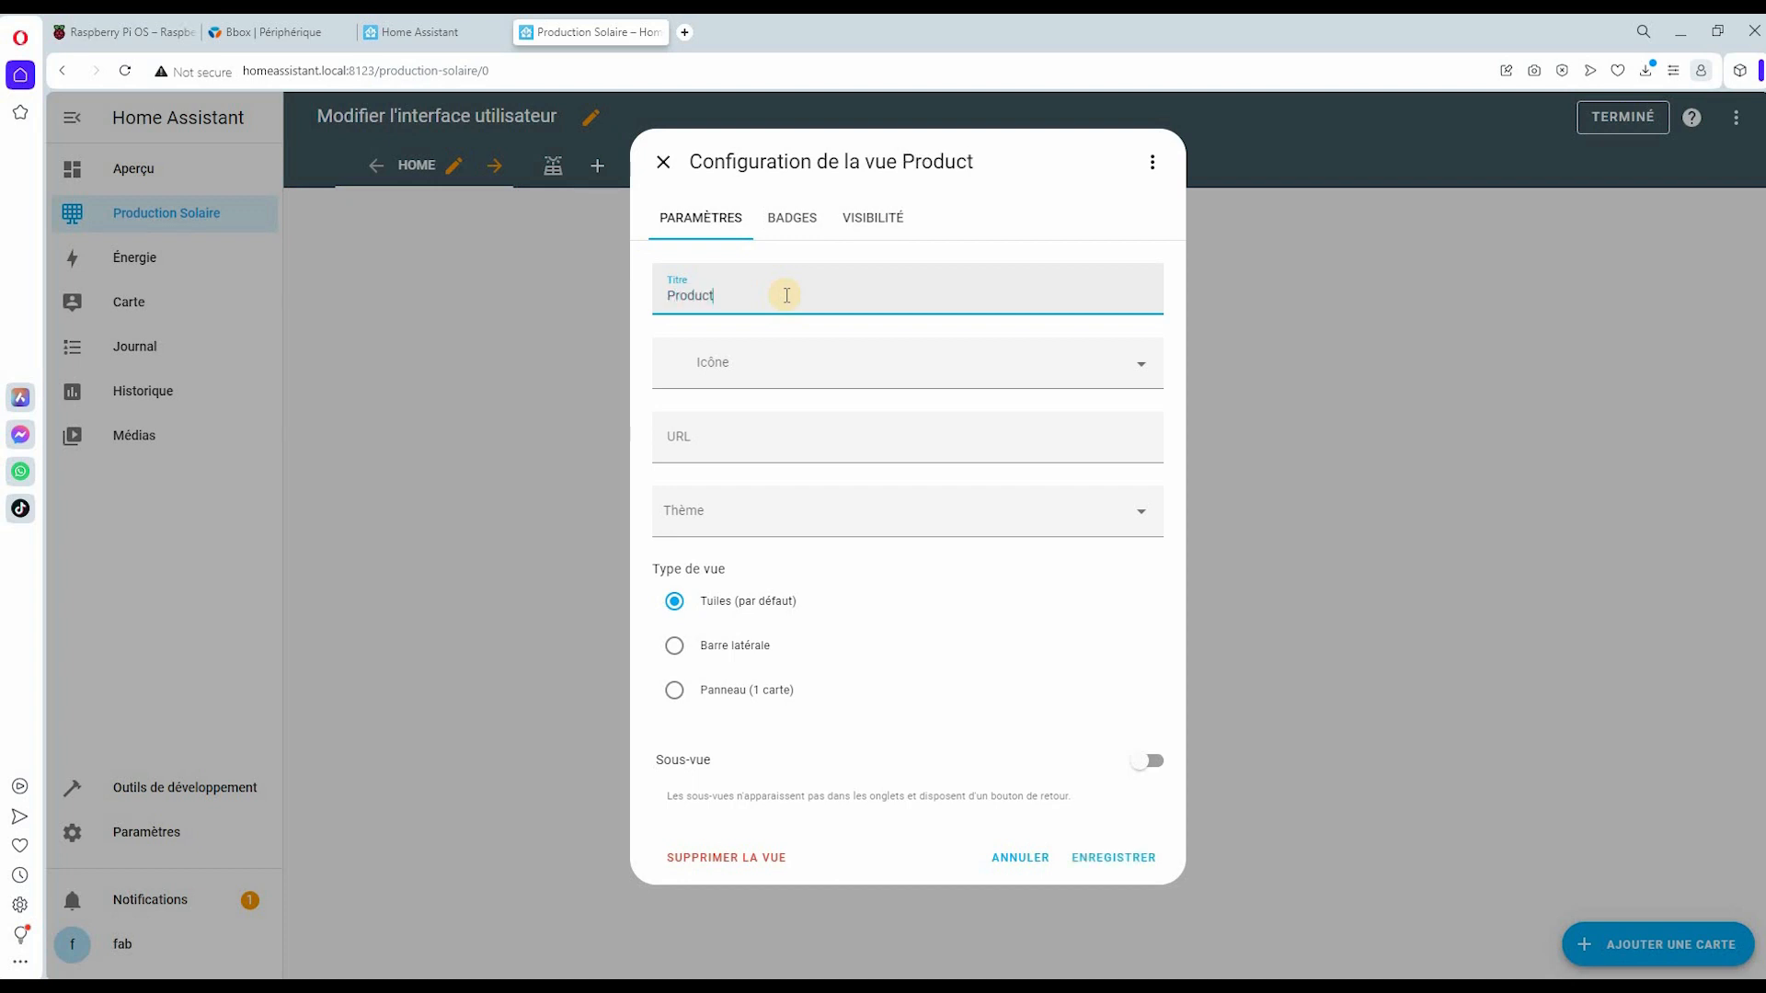
text(ion vsd)
key(BackSpace)
text(Consol)
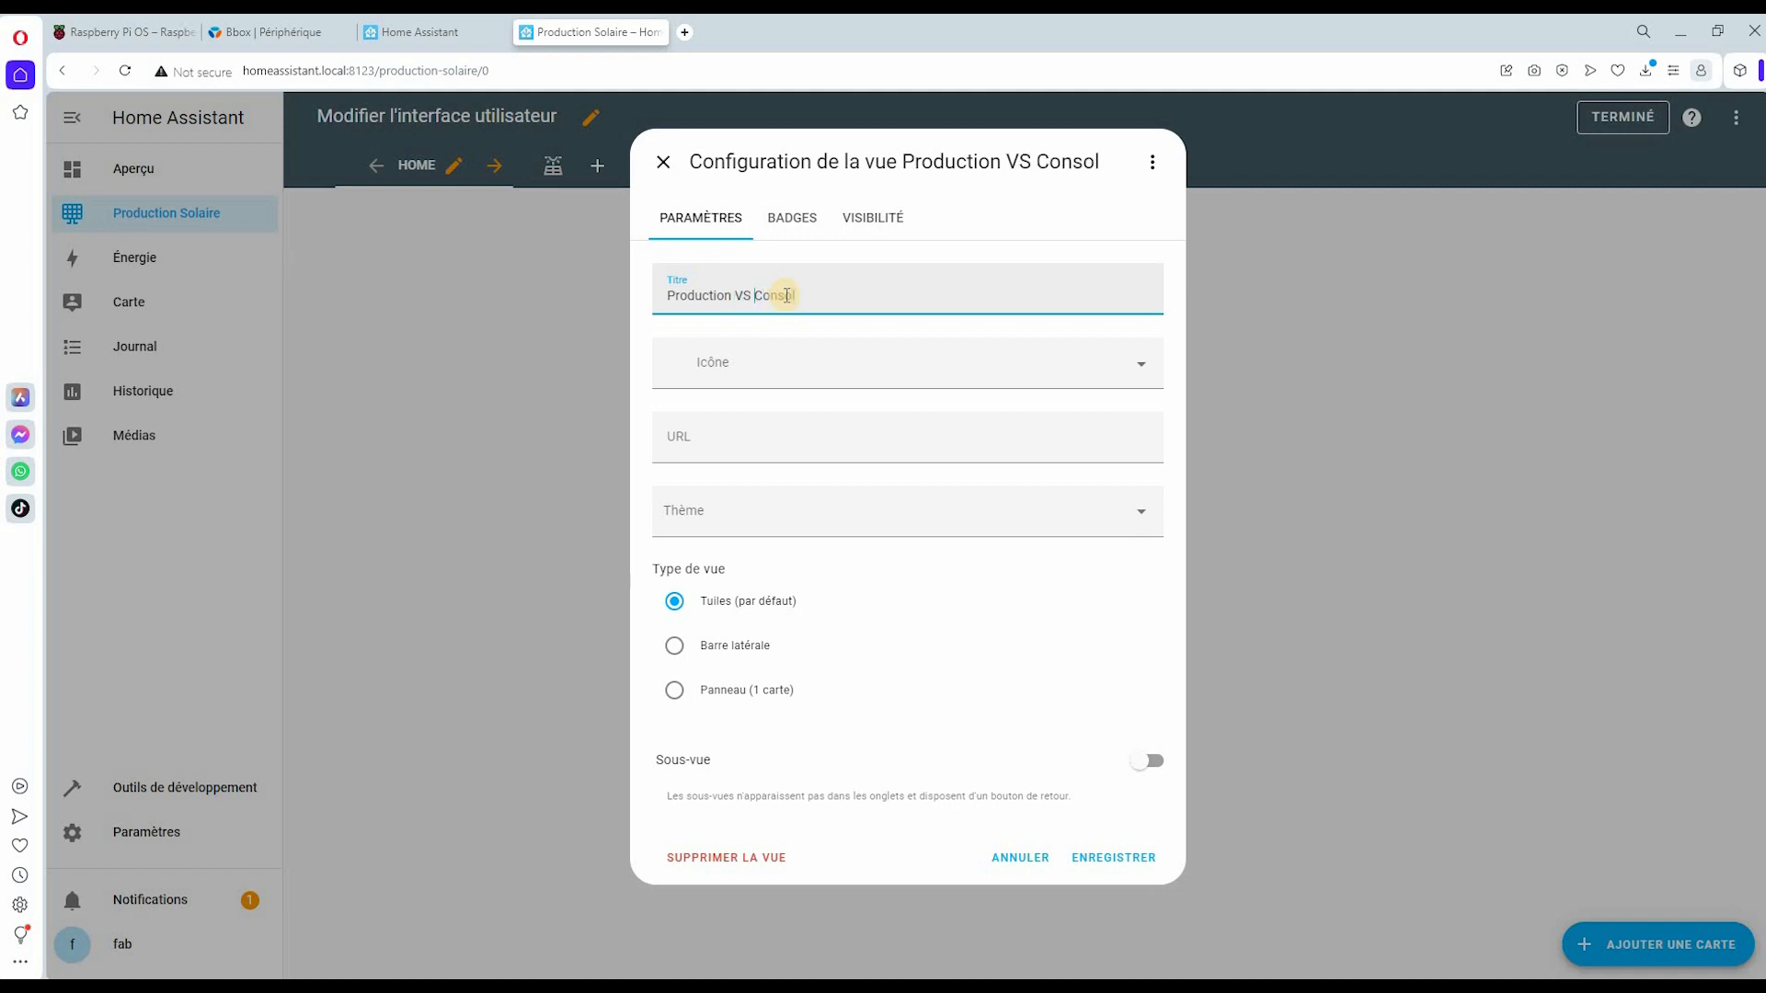
key(BackSpace)
key(Delete)
key(Delete)
key(Delete)
key(Delete)
key(Delete)
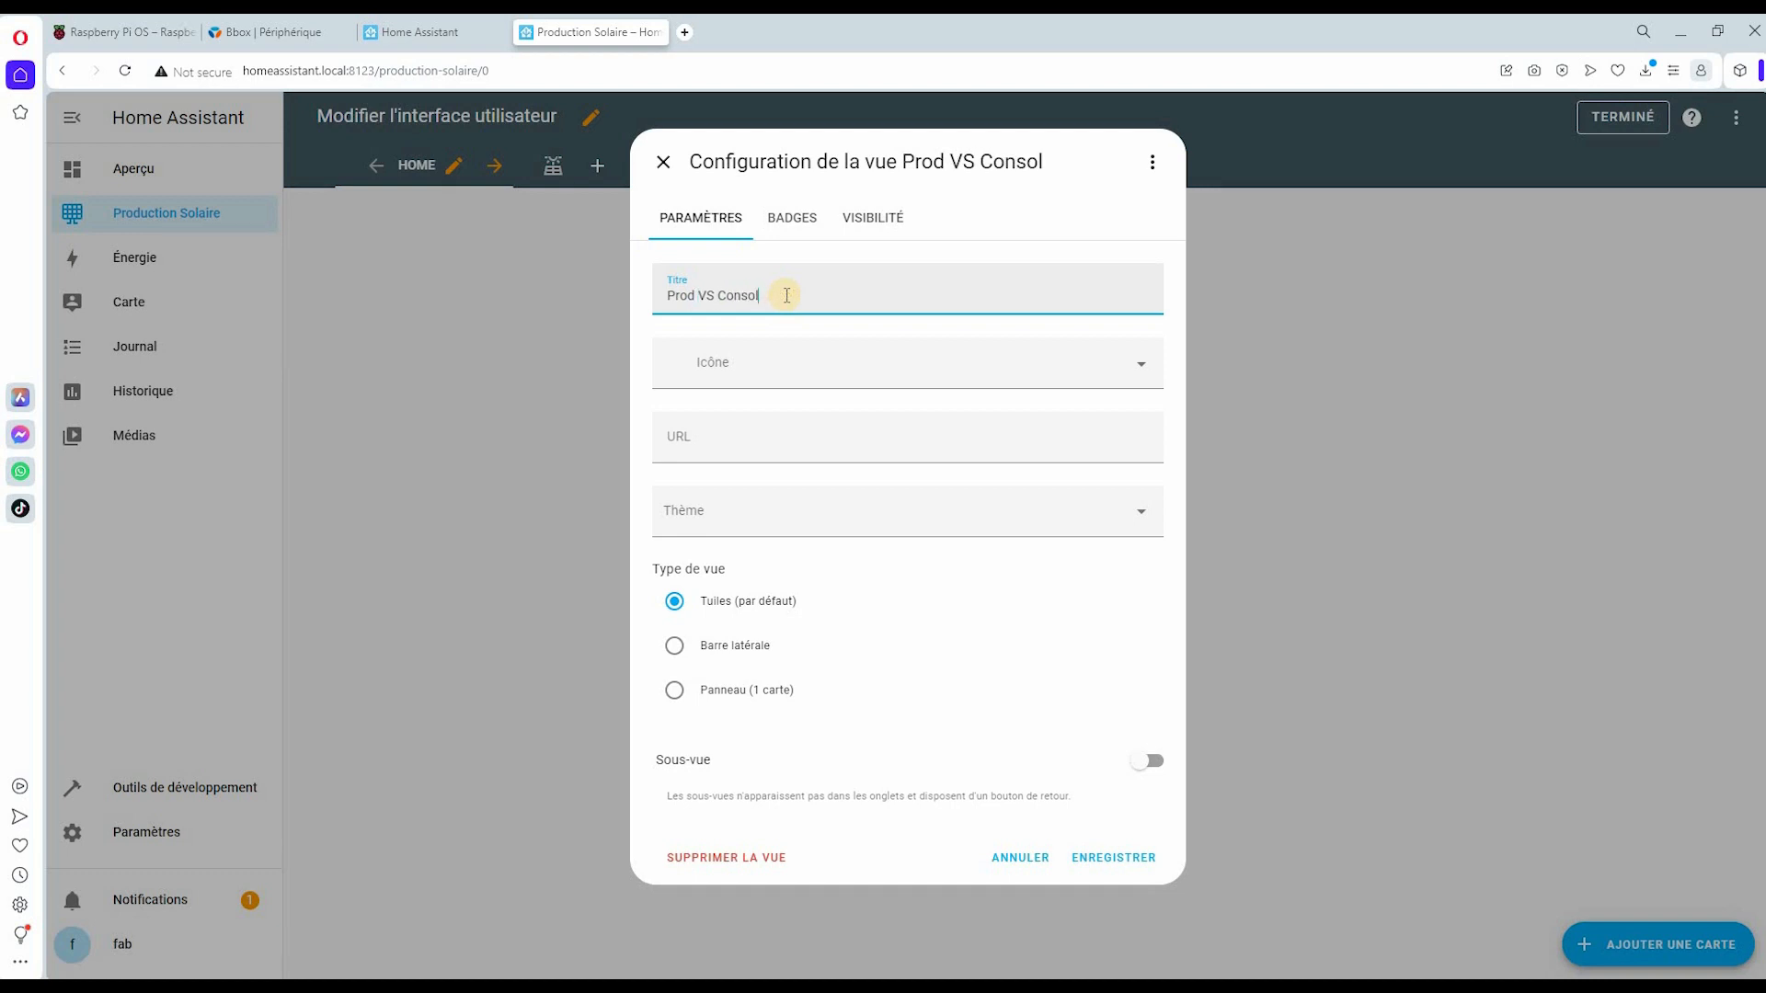
key(BackSpace)
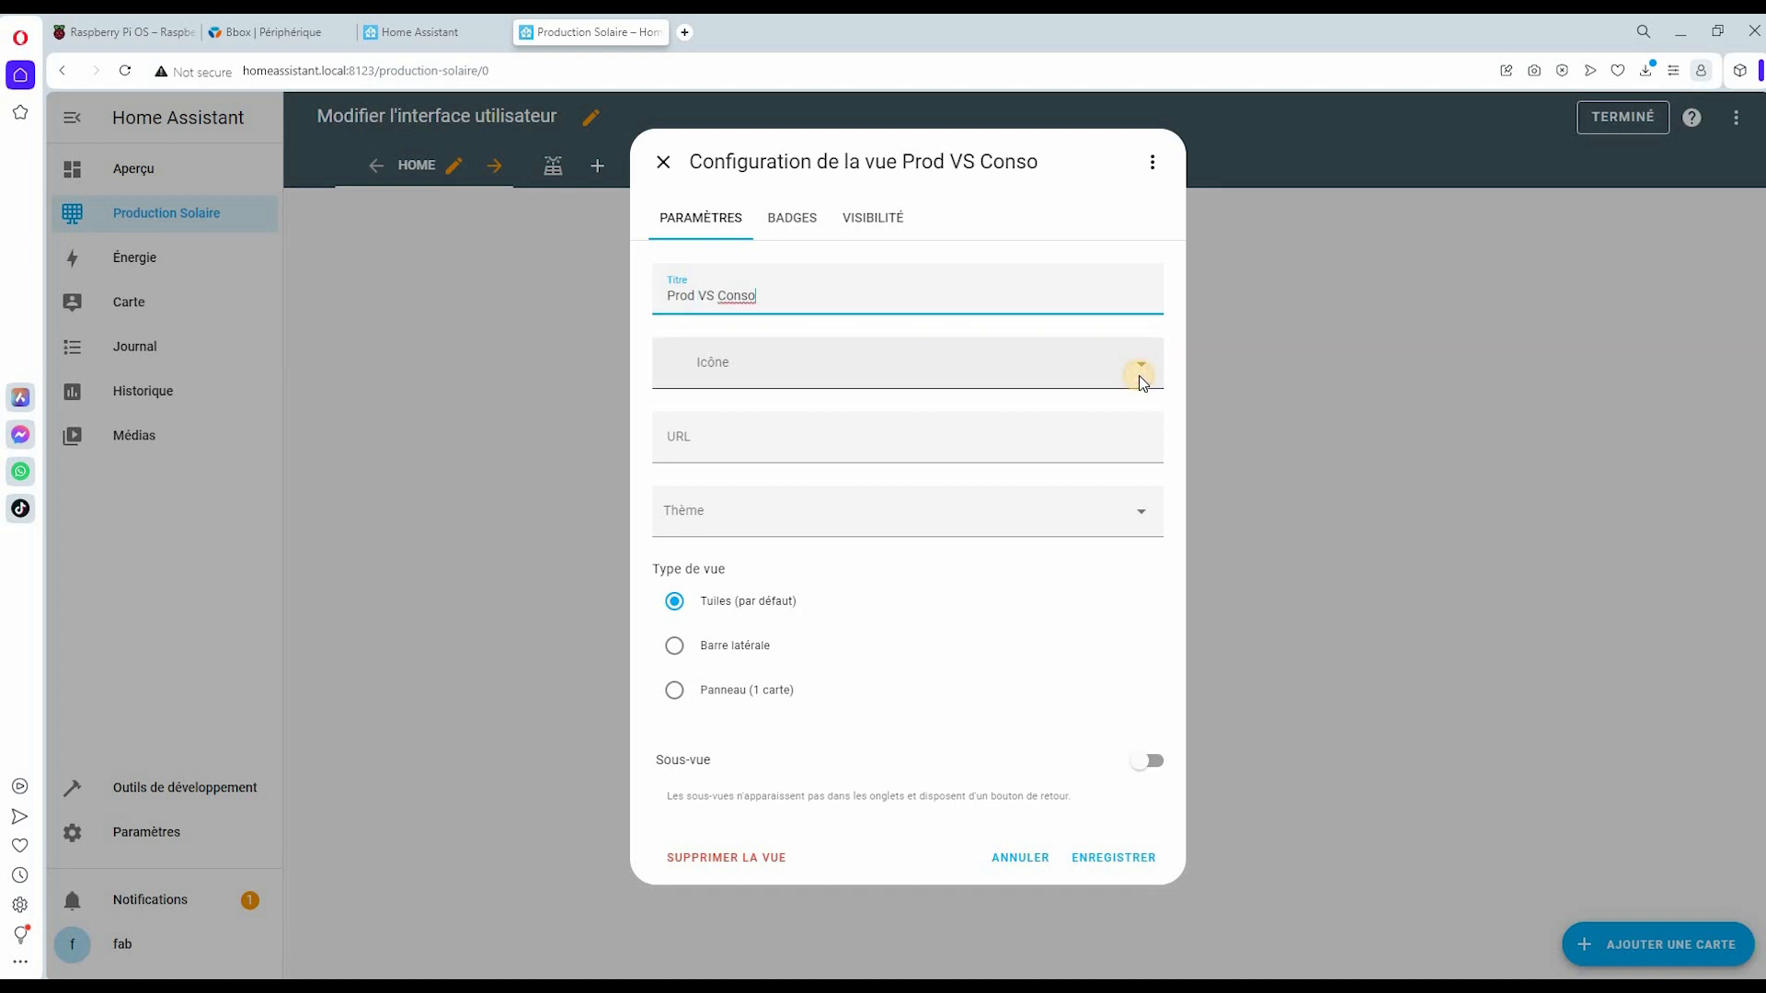
- Find an energy-related icon for the Prod VS Conso view, choose mdi:solar-power and save the view
click(1139, 375)
click(945, 366)
text(Energ)
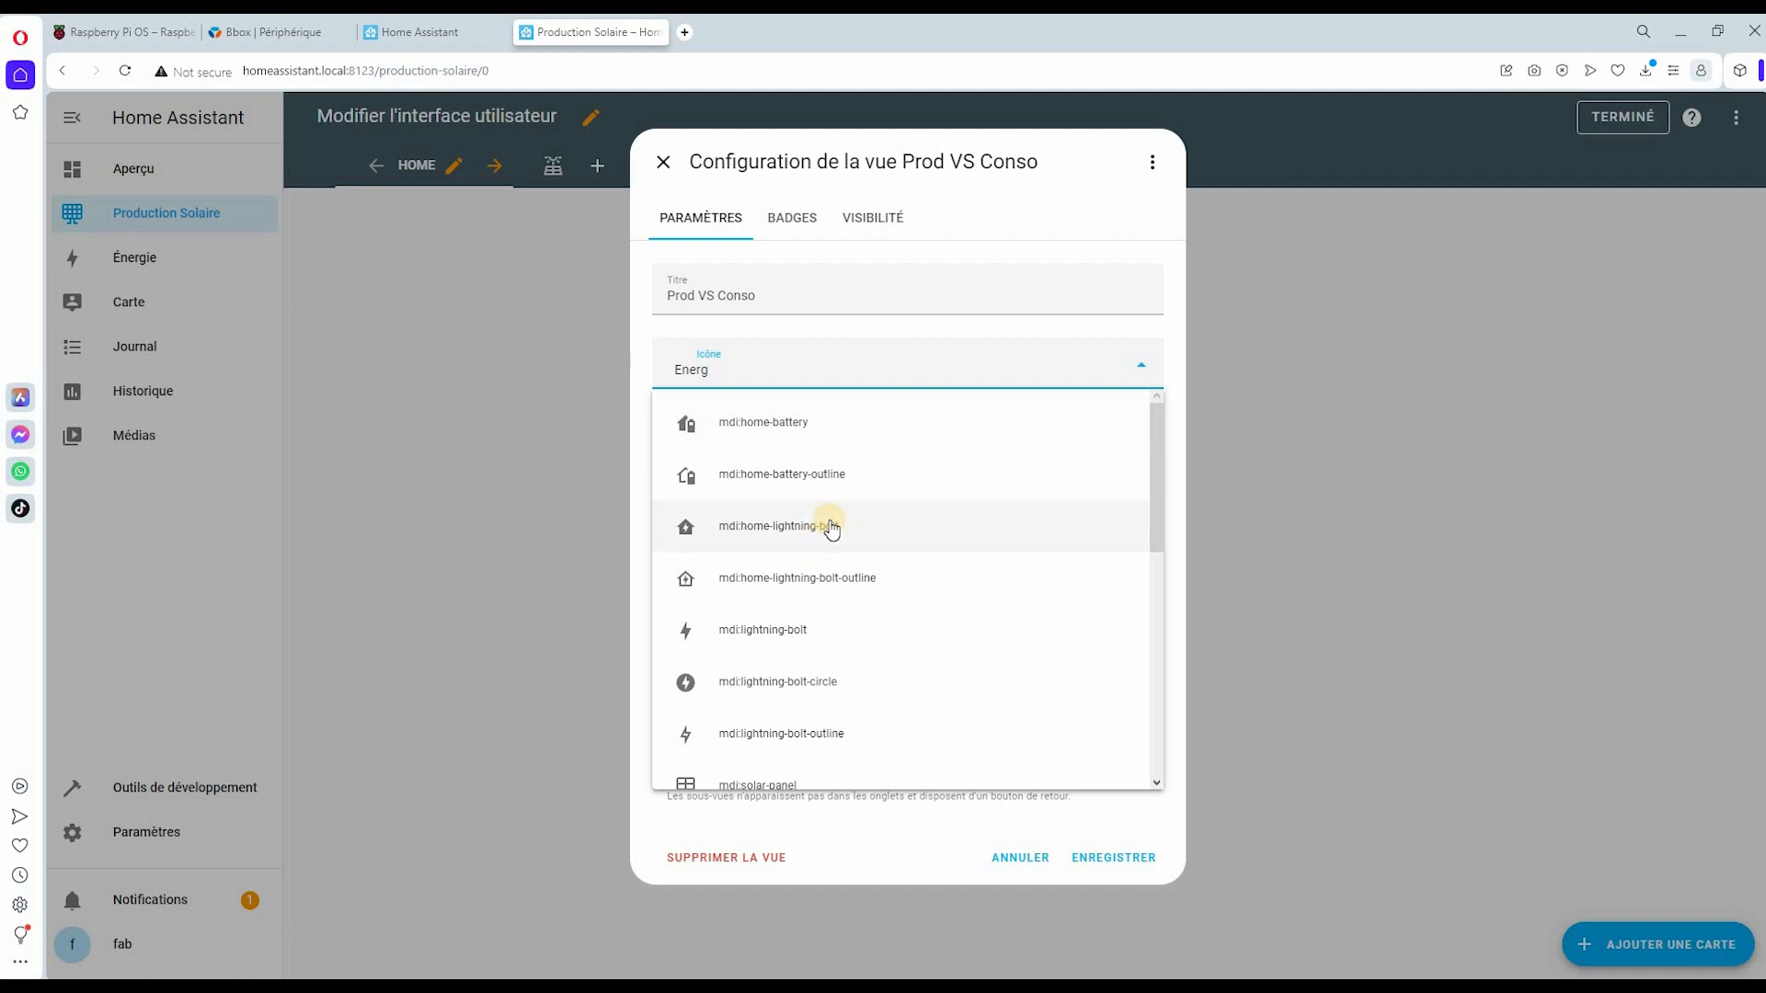
scroll(831, 526, down, 3)
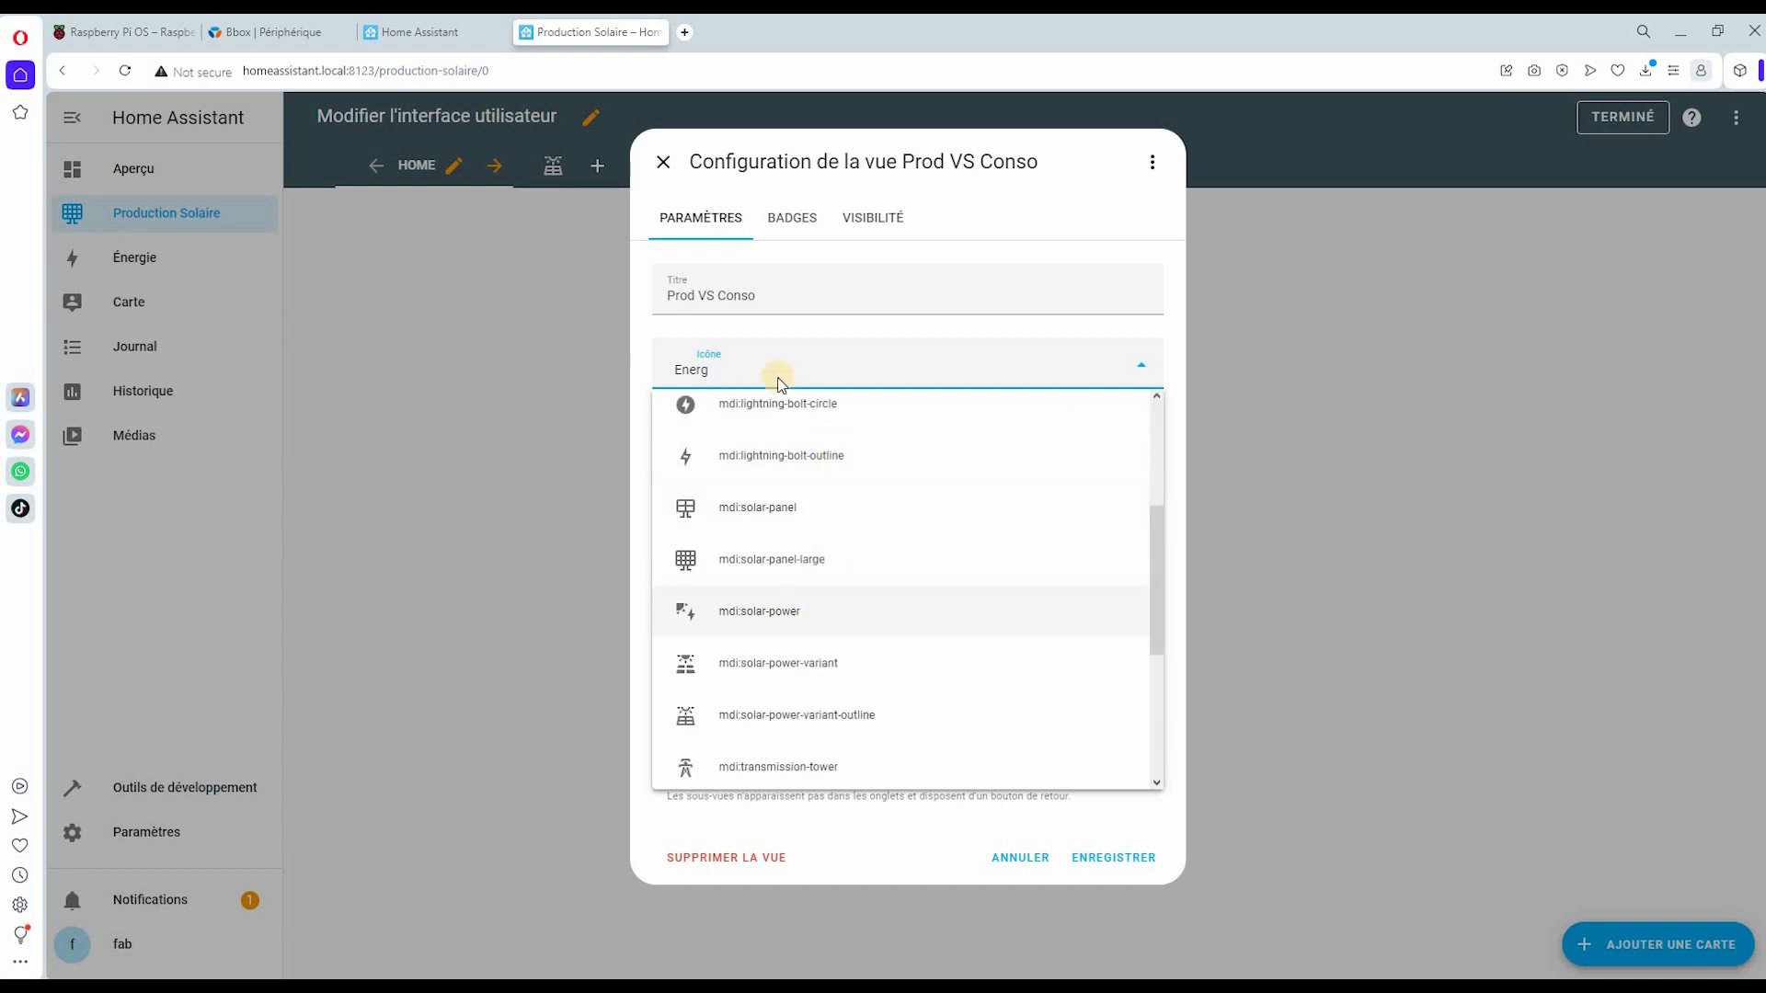
key(Return)
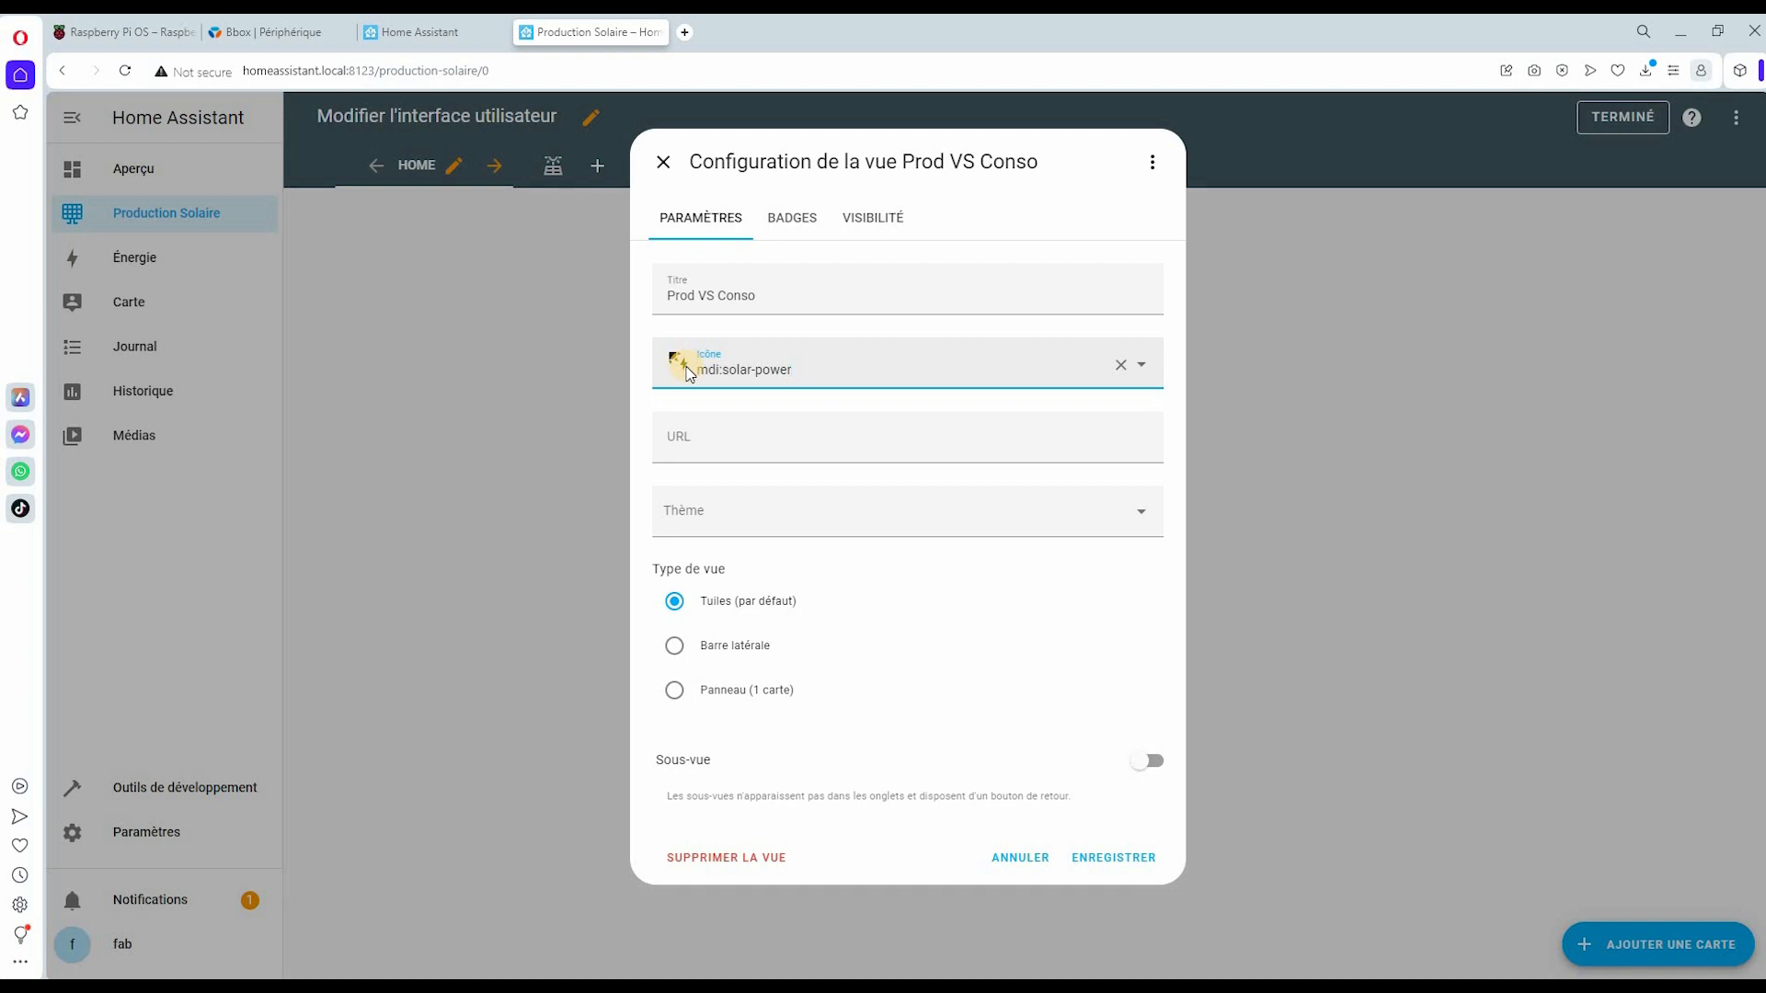
click(1109, 865)
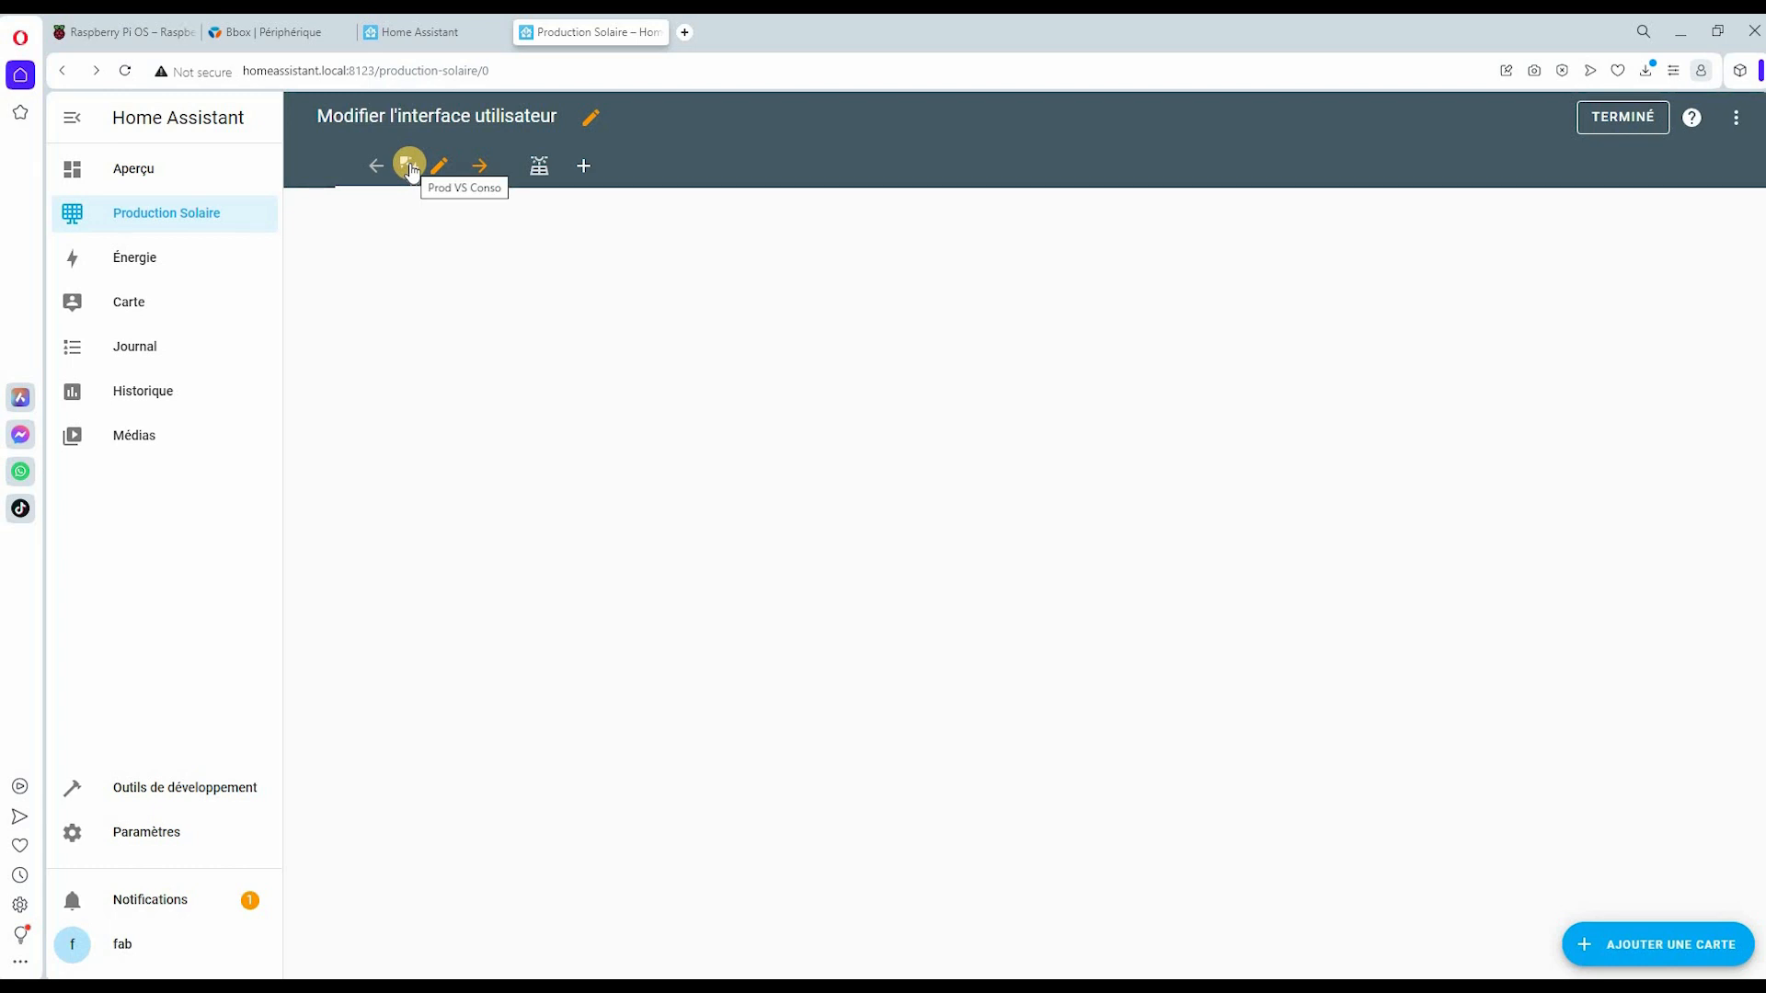
- Add another view to the dashboard and title it "Production Detail"
click(532, 166)
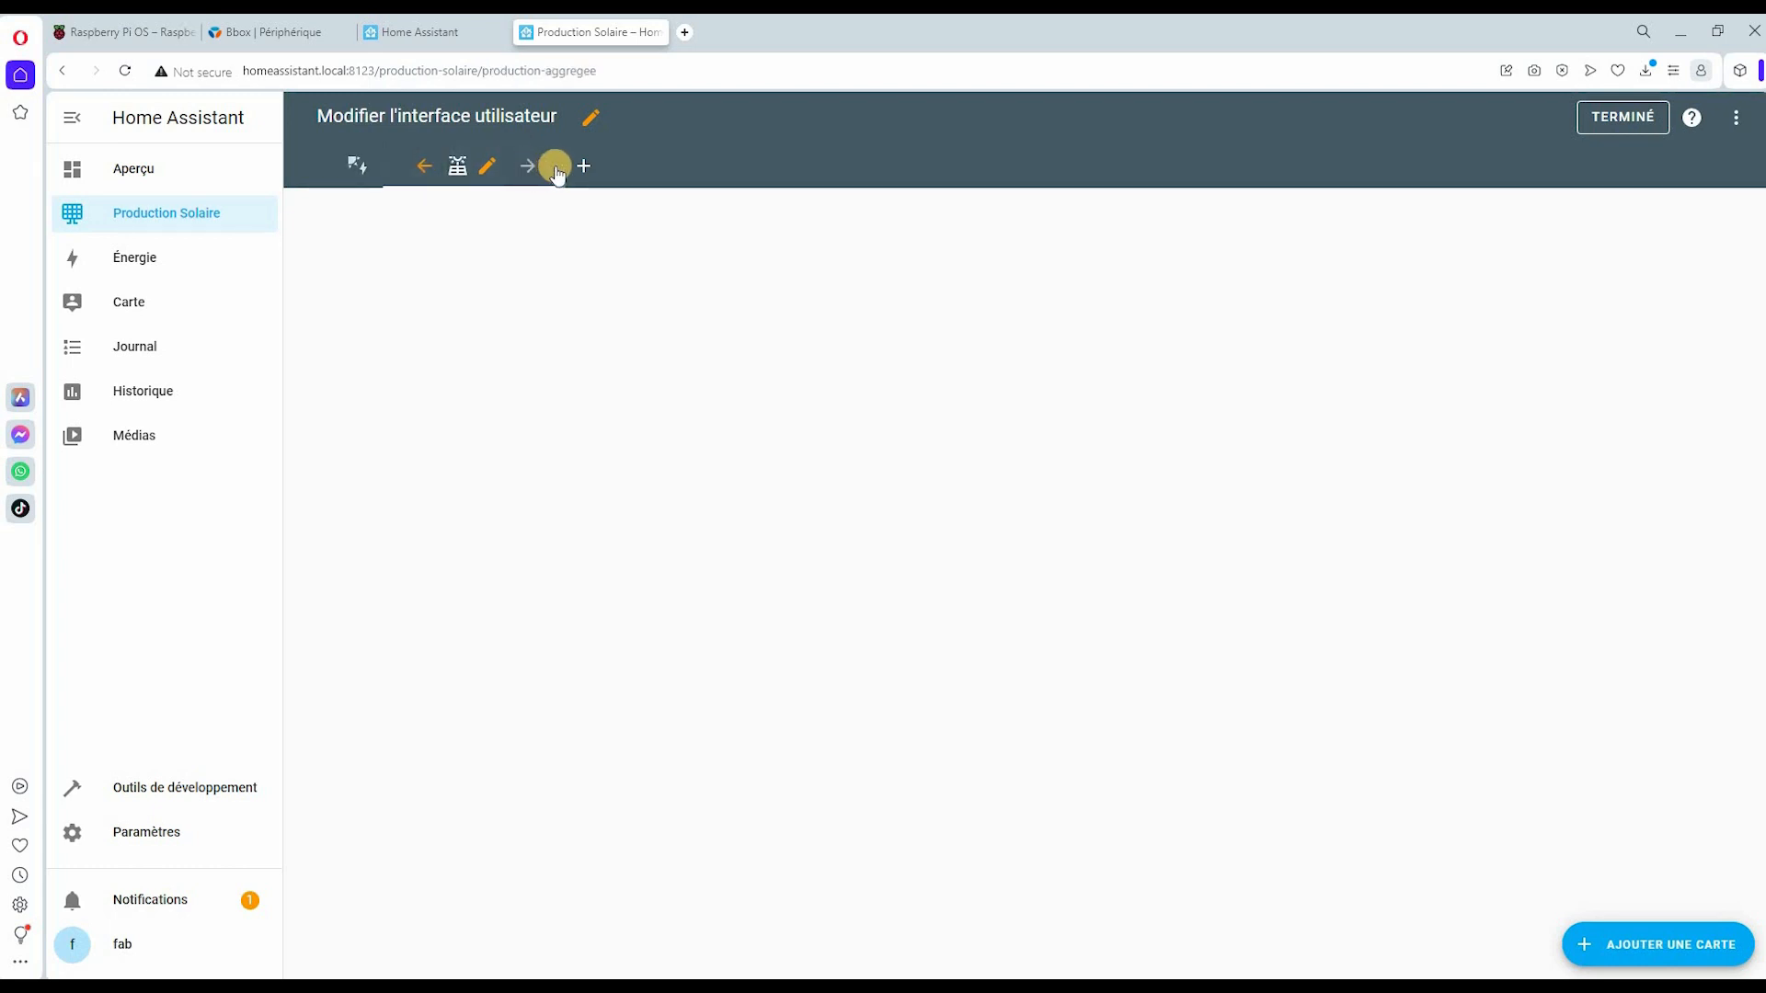
click(583, 165)
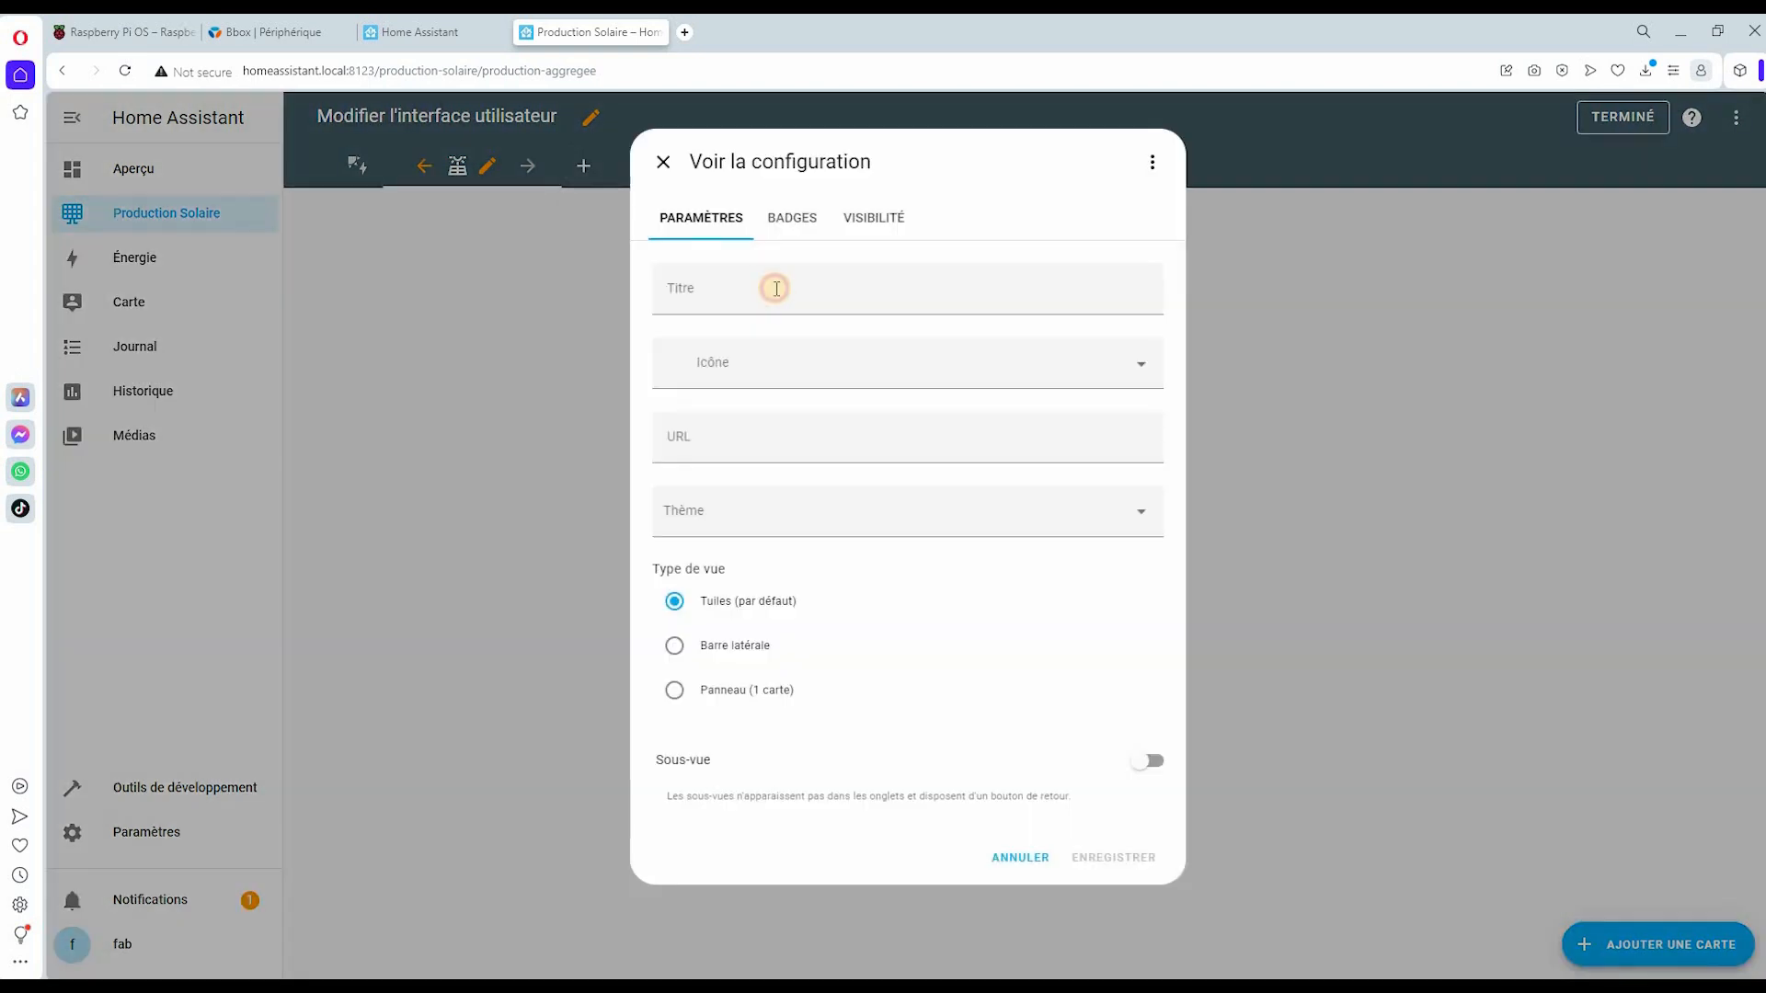
click(777, 289)
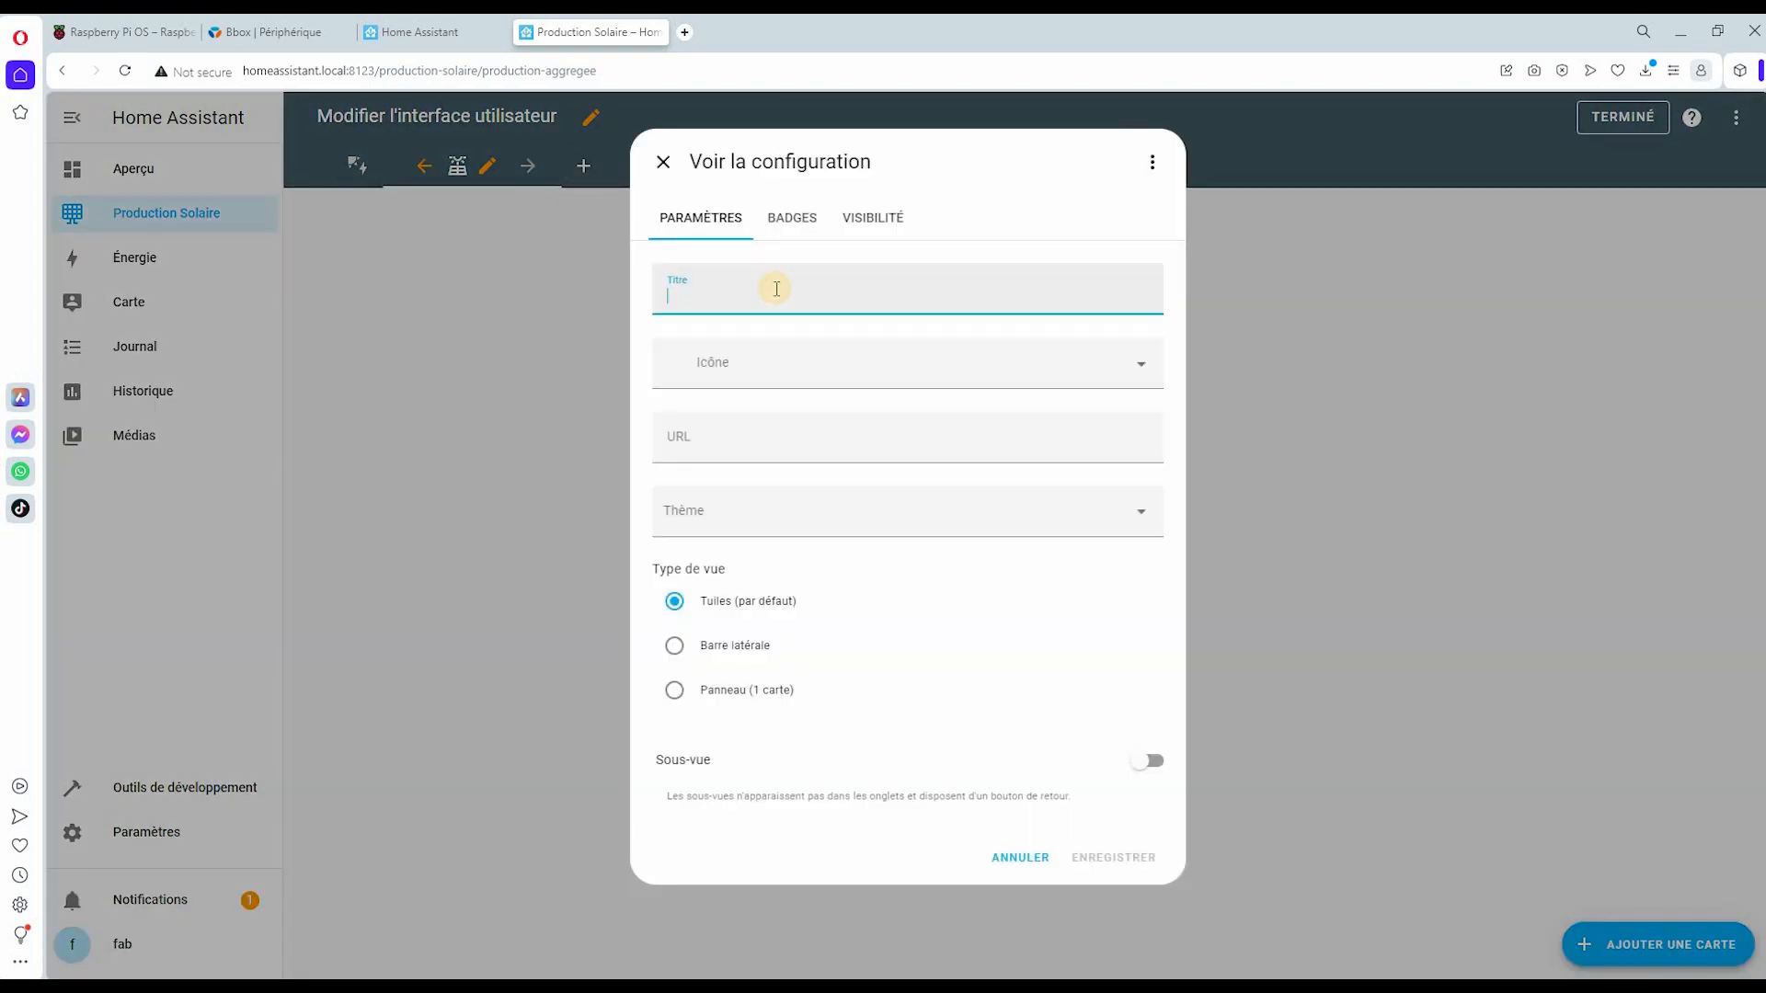
text(Détail)
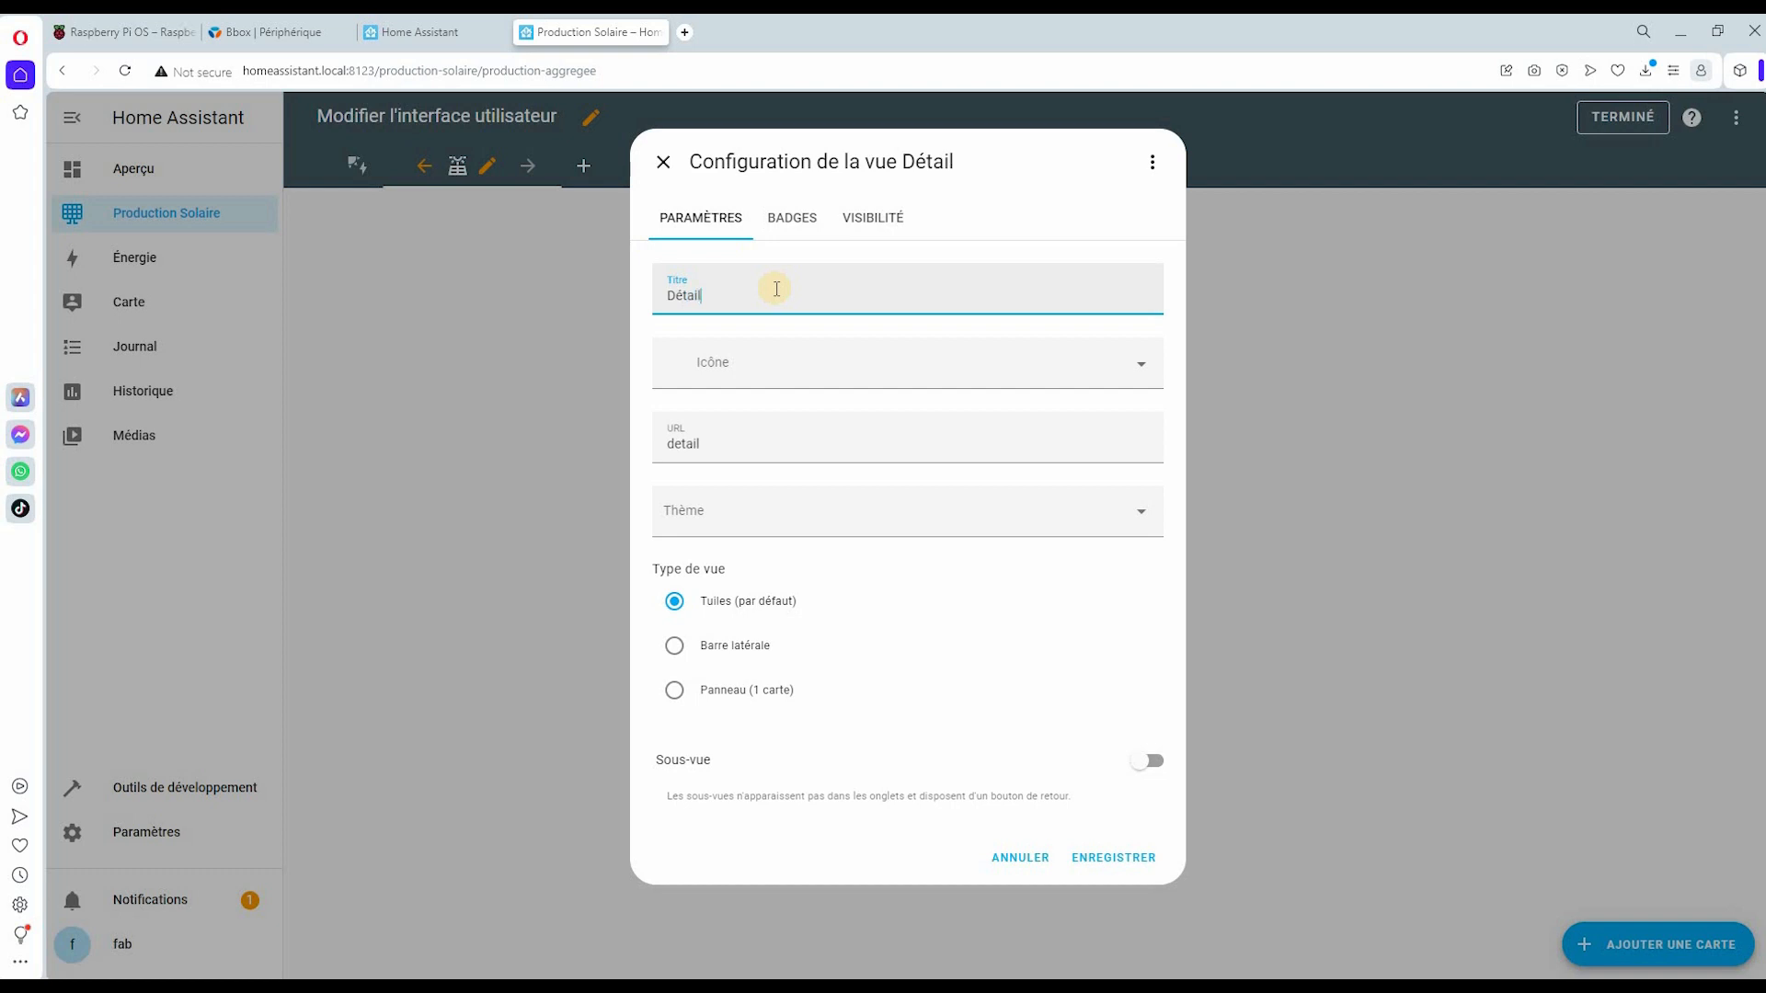
text(Produc)
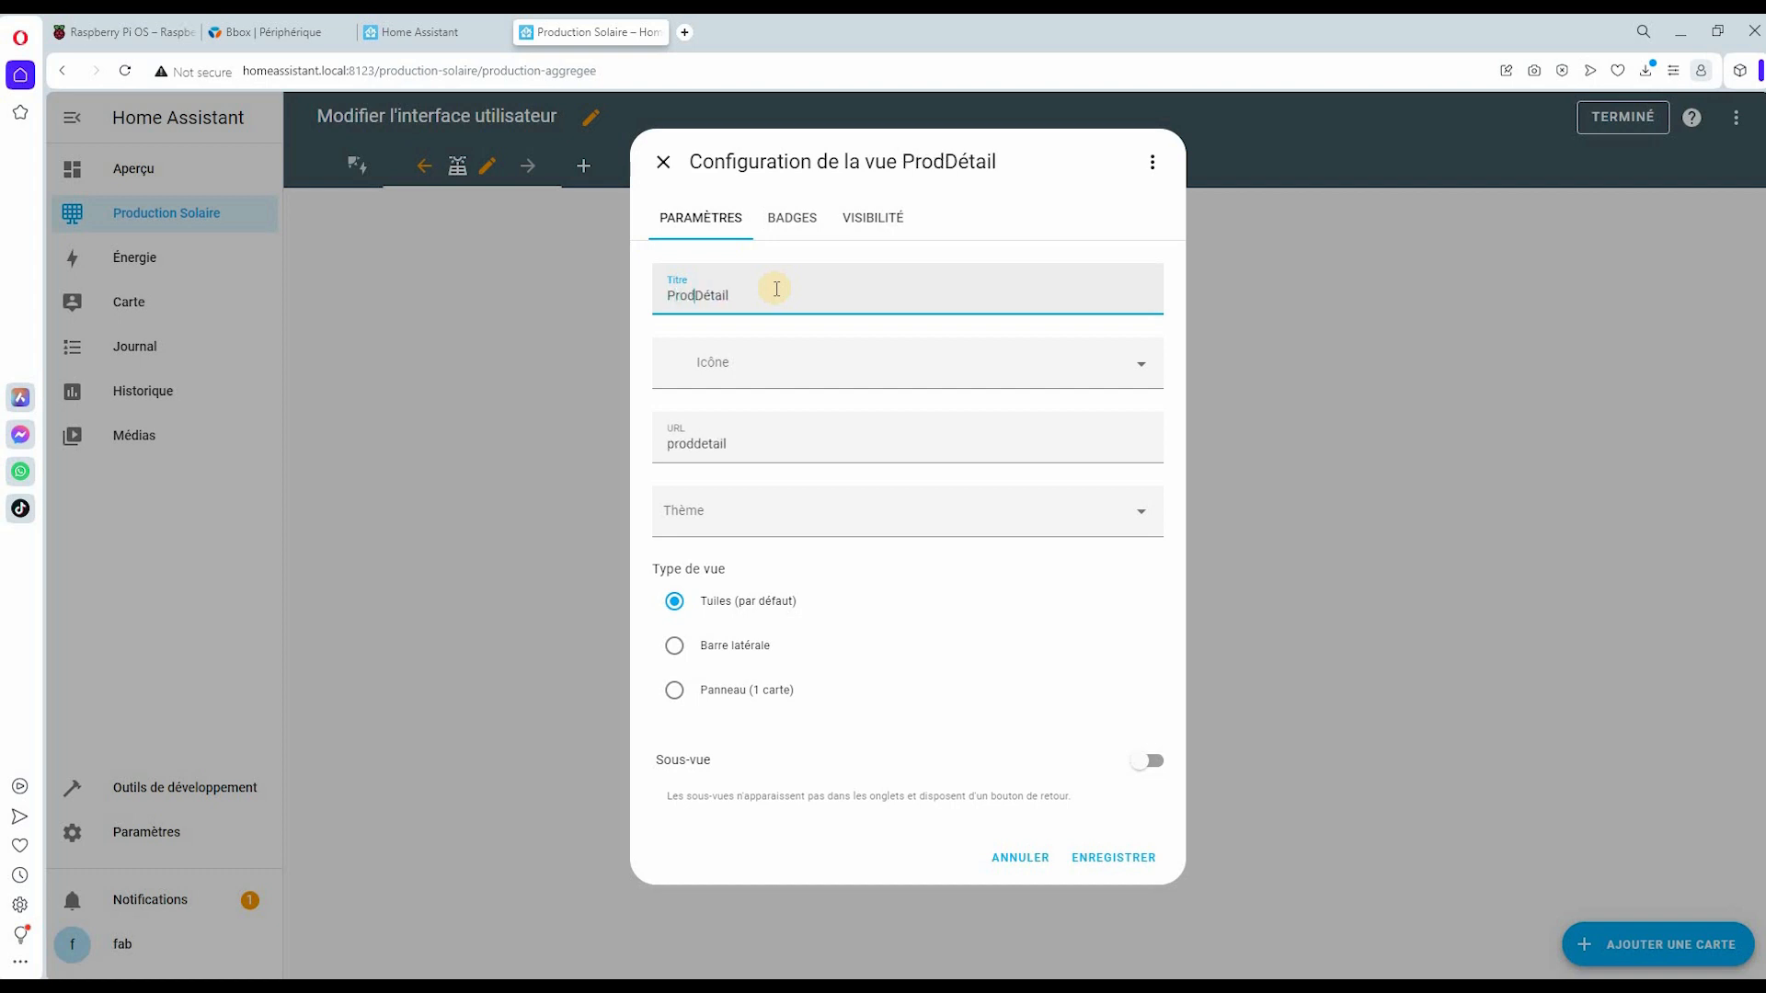
text(tion)
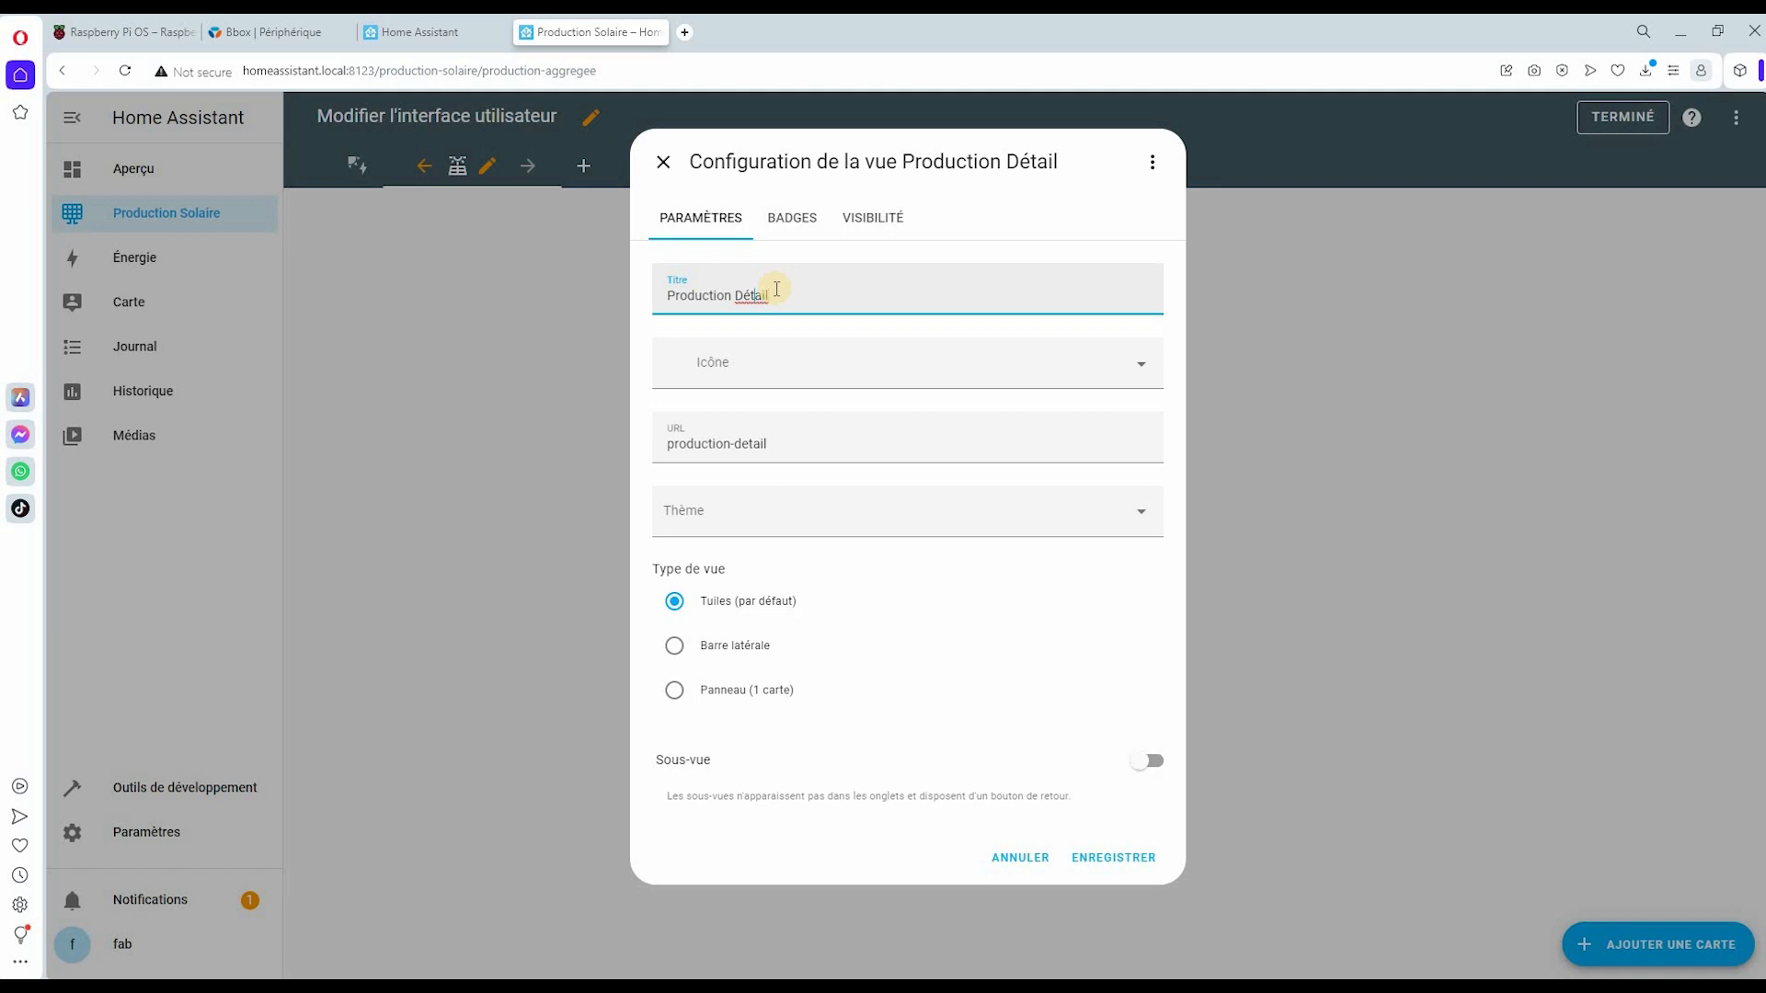
key(BackSpace)
text(e)
- Give the Production Detail view the icon mdi:solar-panel-large and save the view
click(745, 368)
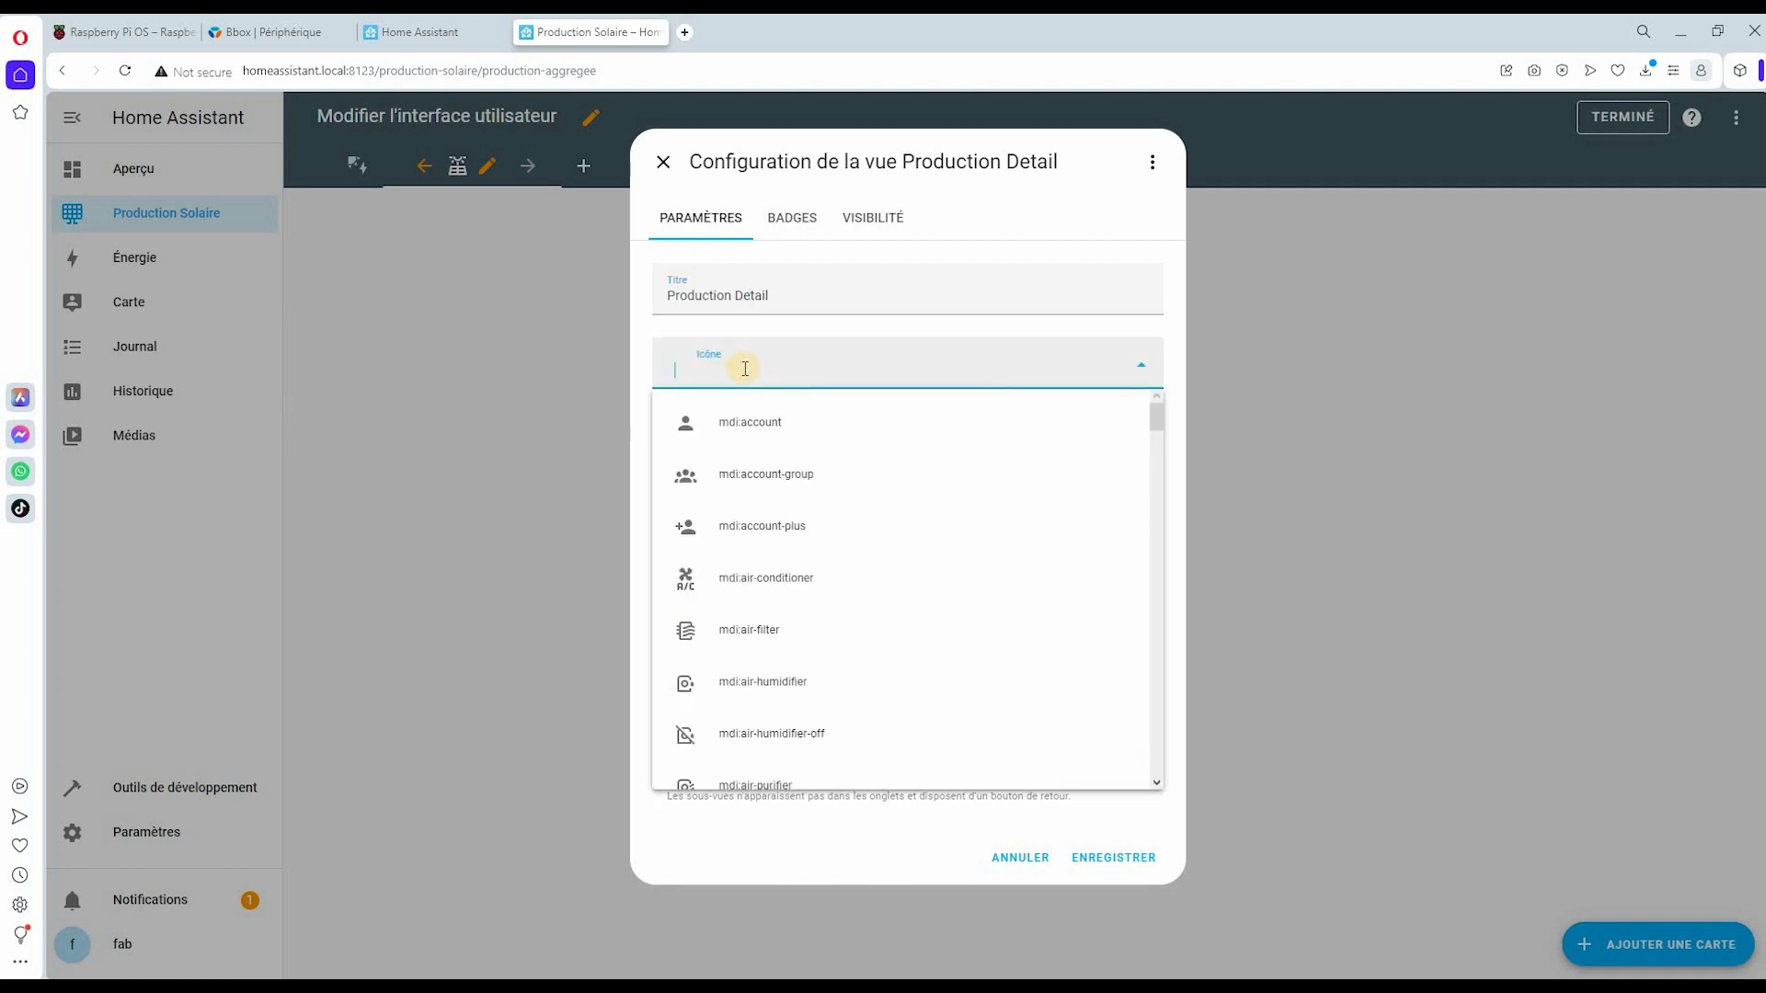
text(solar)
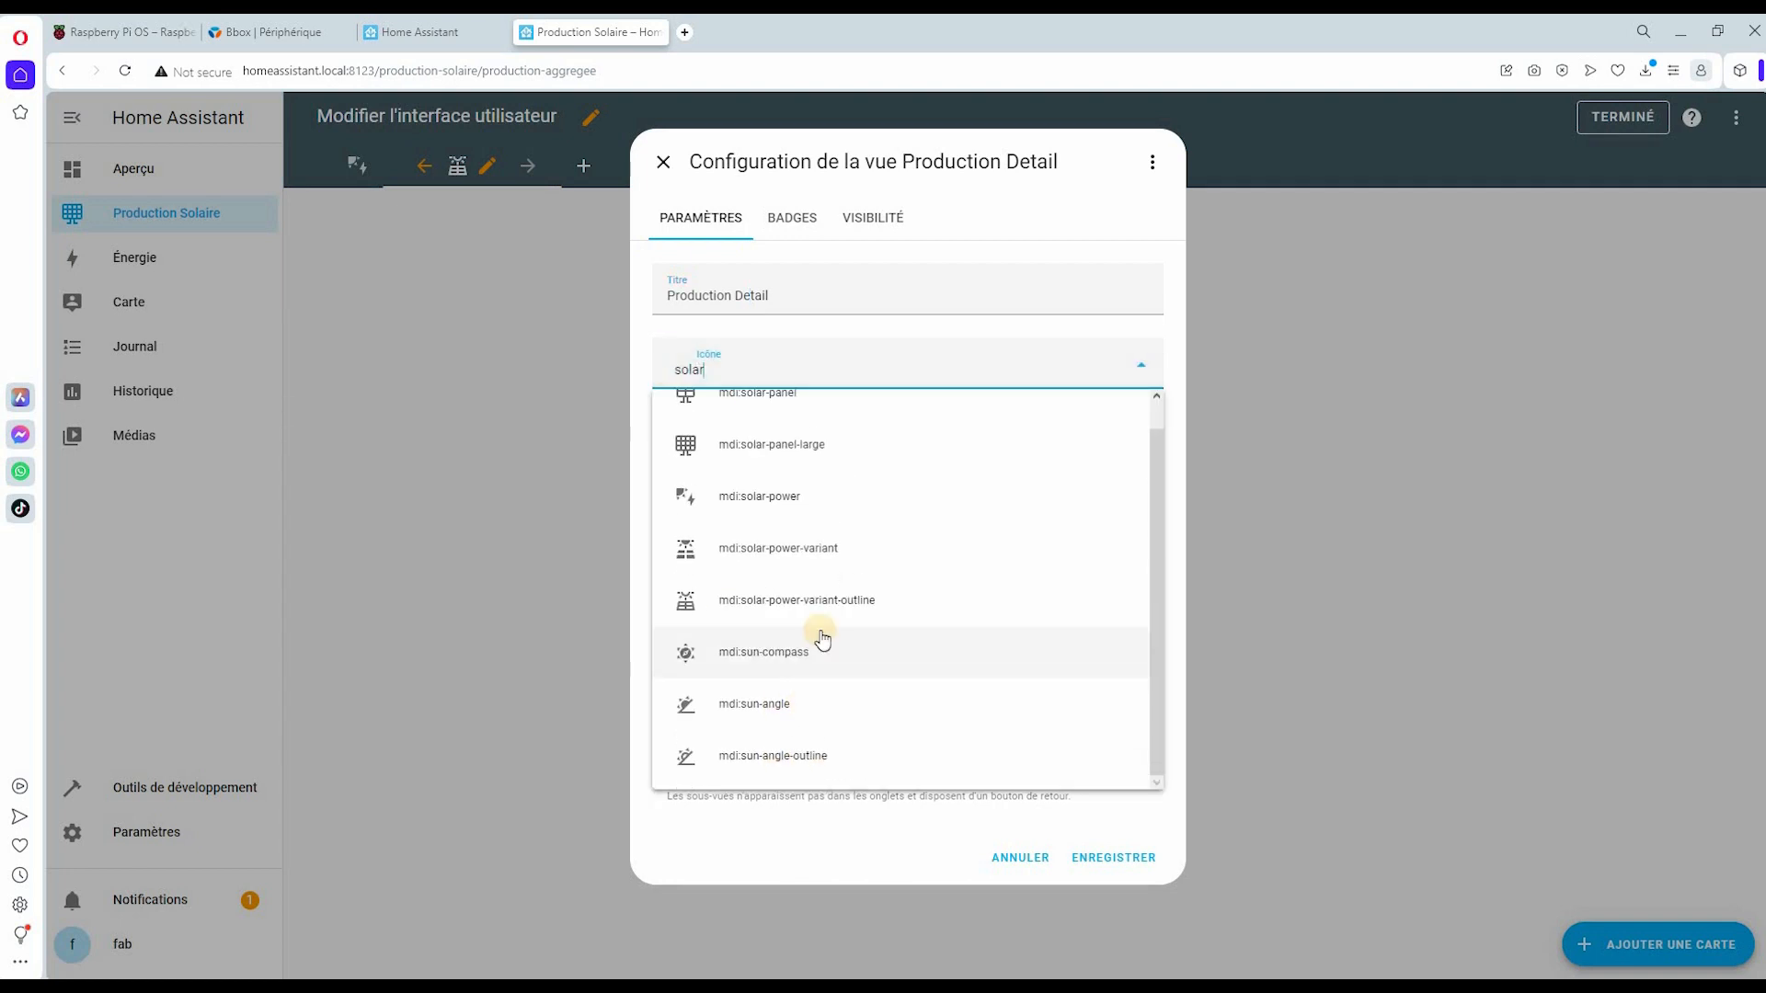
click(768, 448)
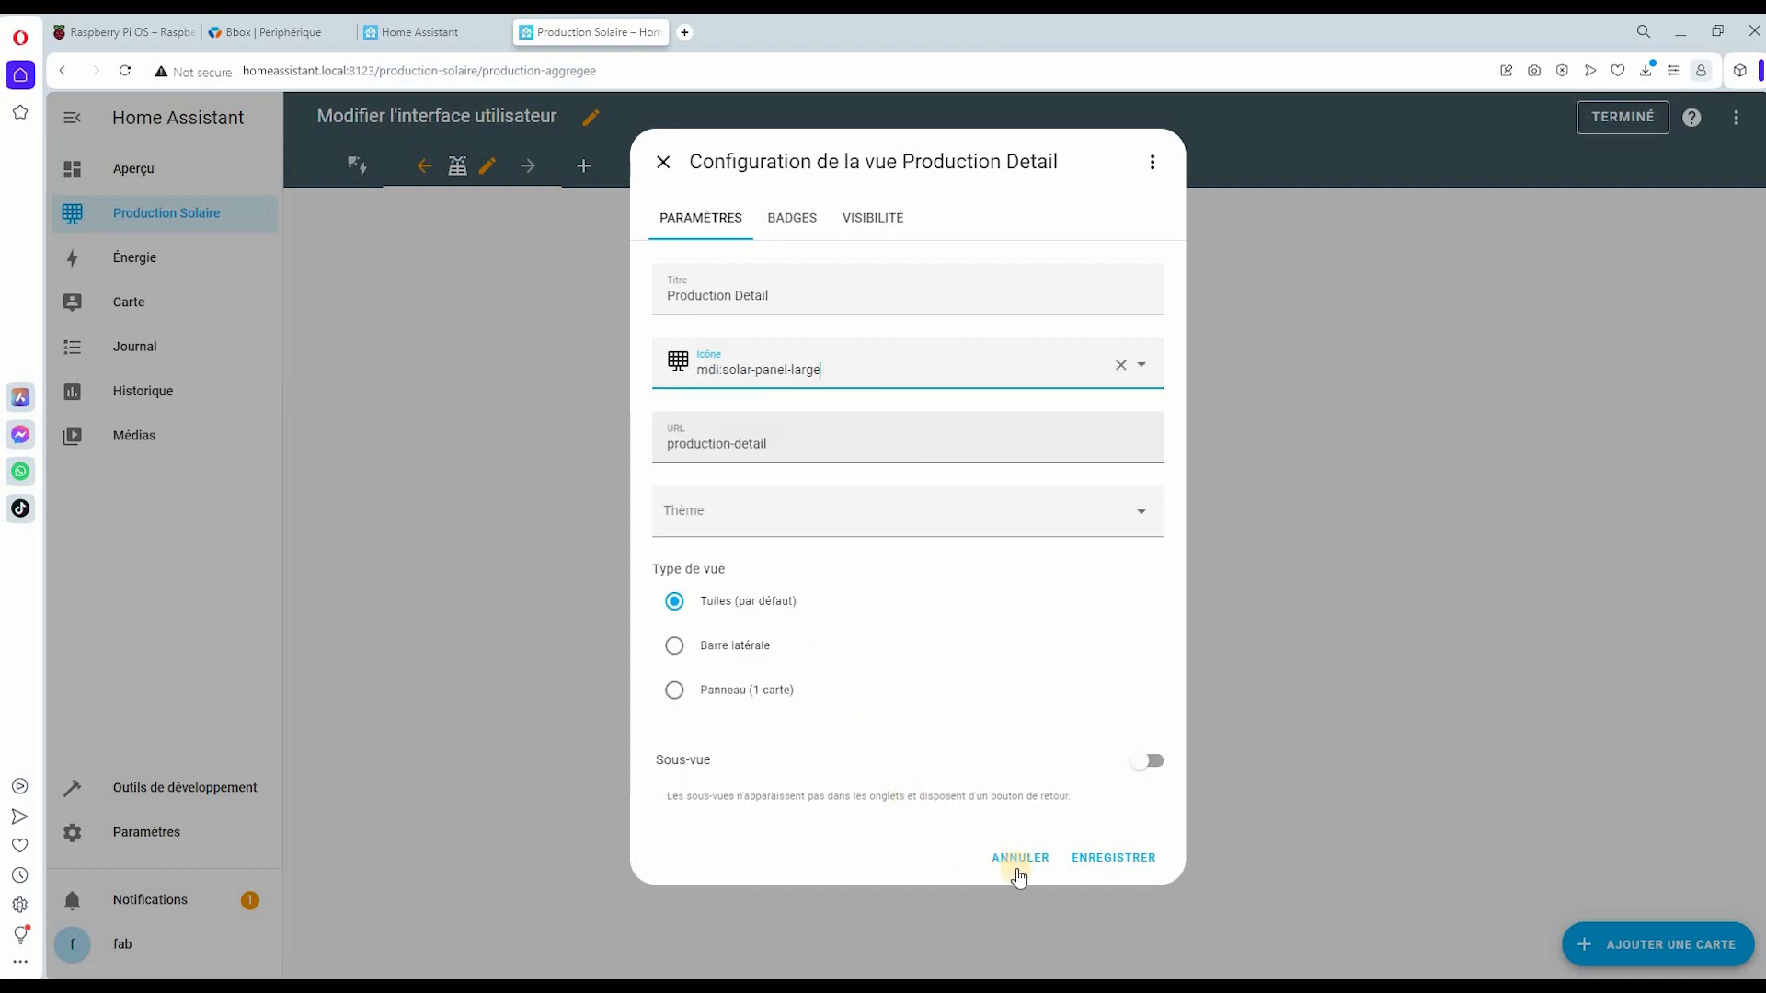
click(1090, 853)
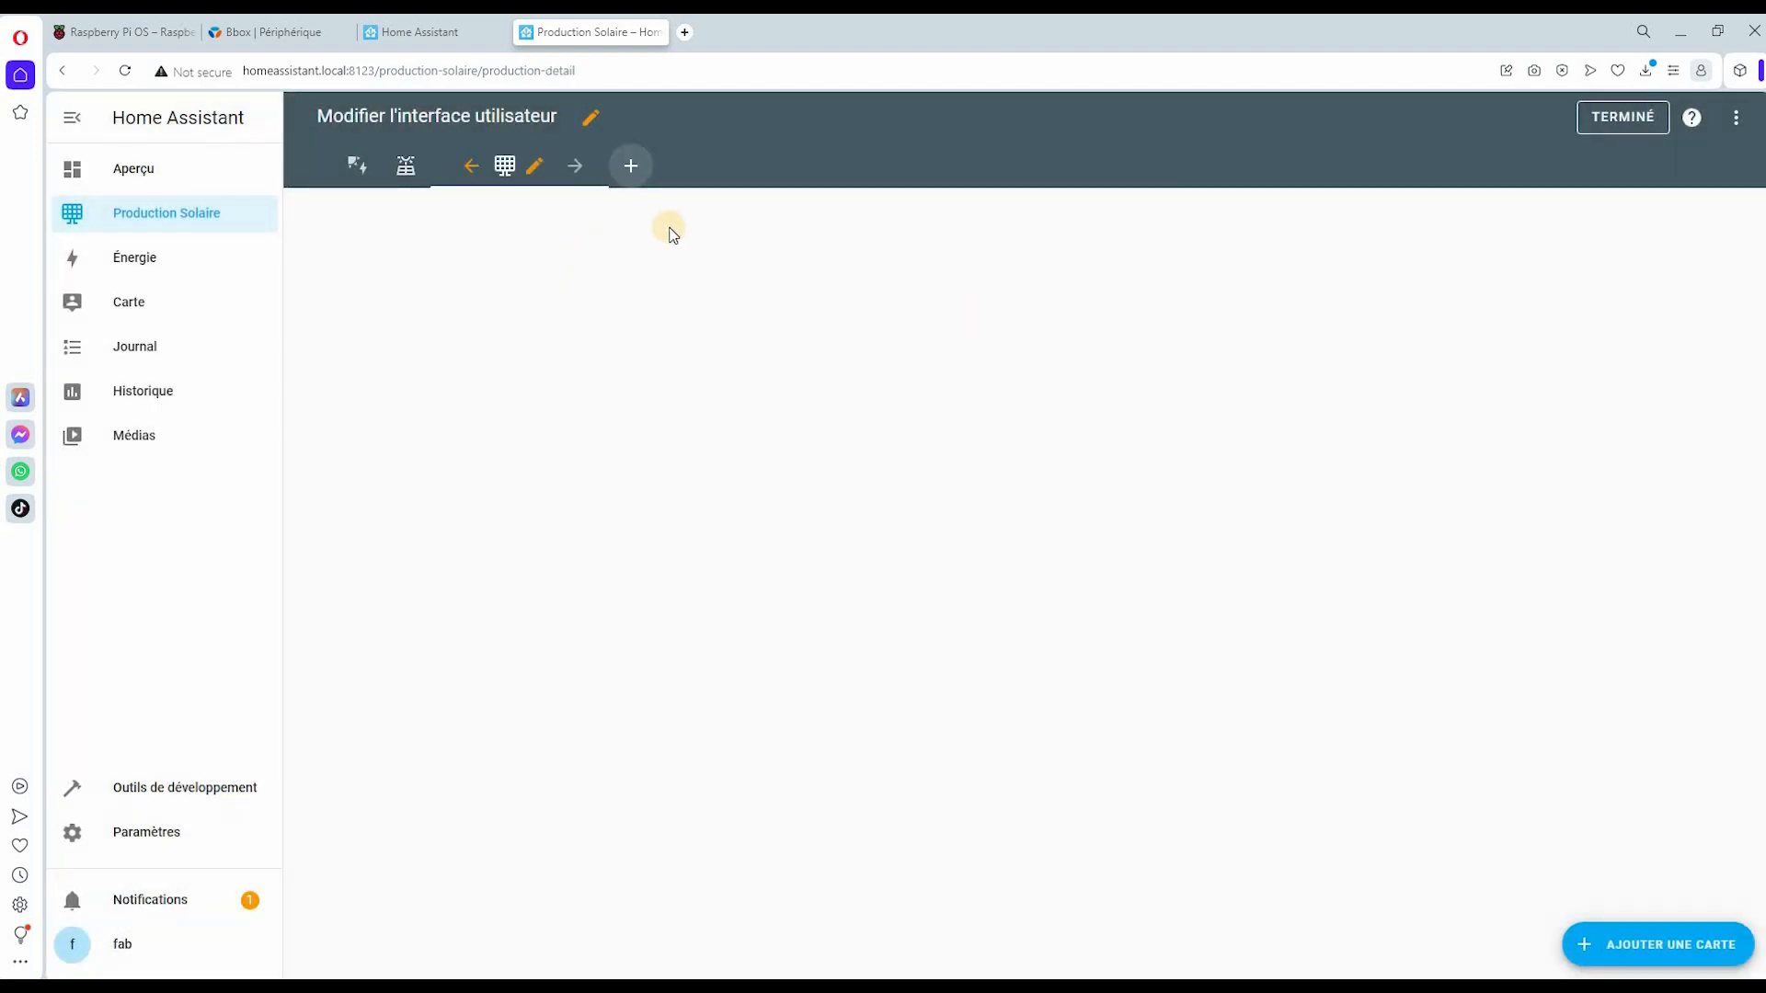
- In the Prod VS Conso view, add an entities card with the Envoy-Consommation and Envoy-Production Solaire sensors, accepting the suggested card
click(360, 175)
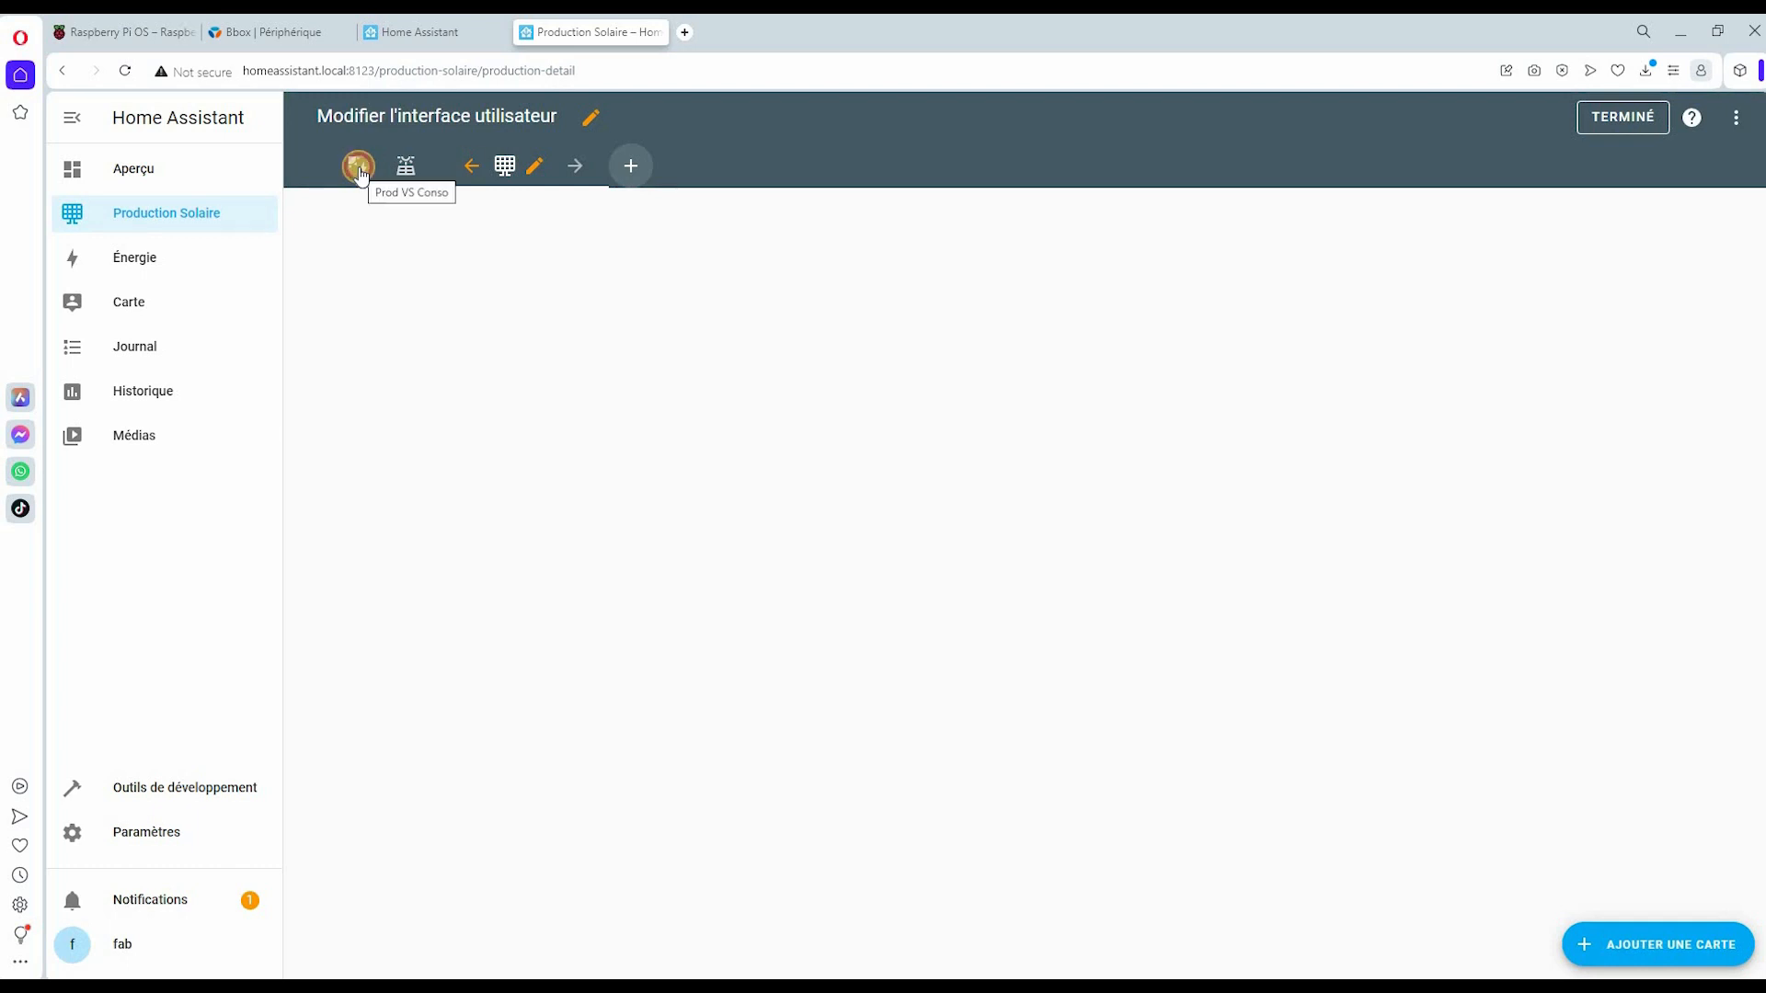
click(1676, 923)
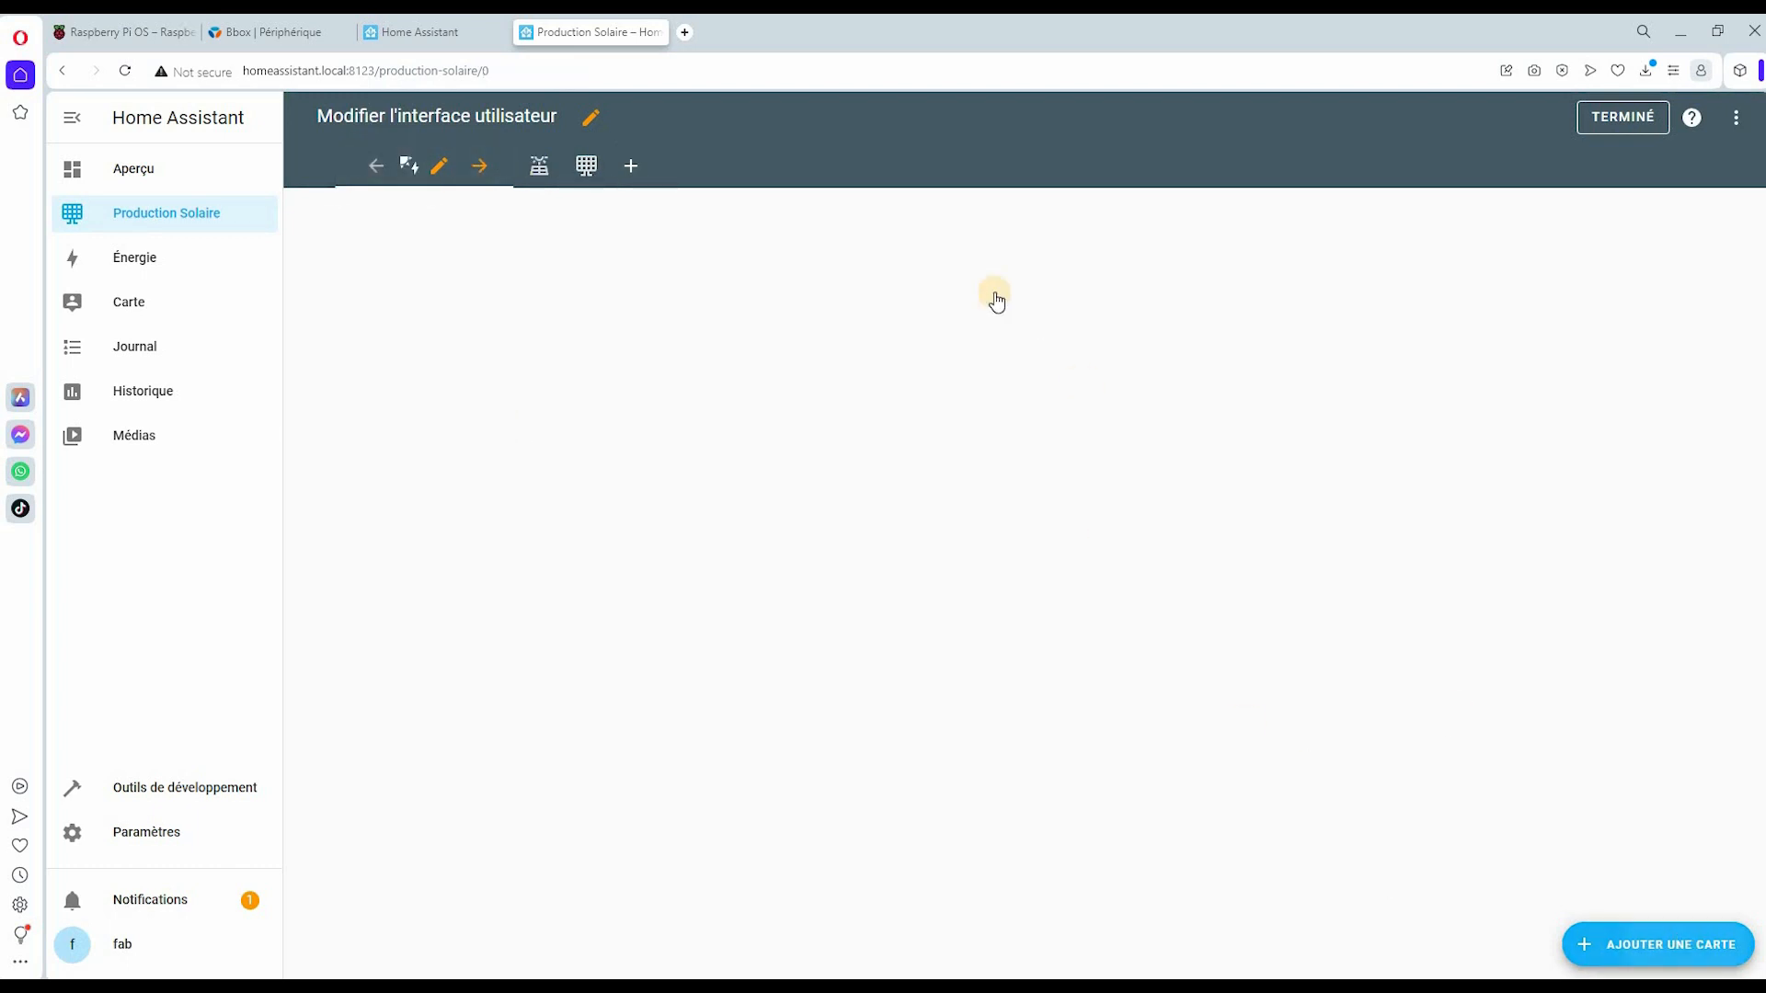
click(1128, 196)
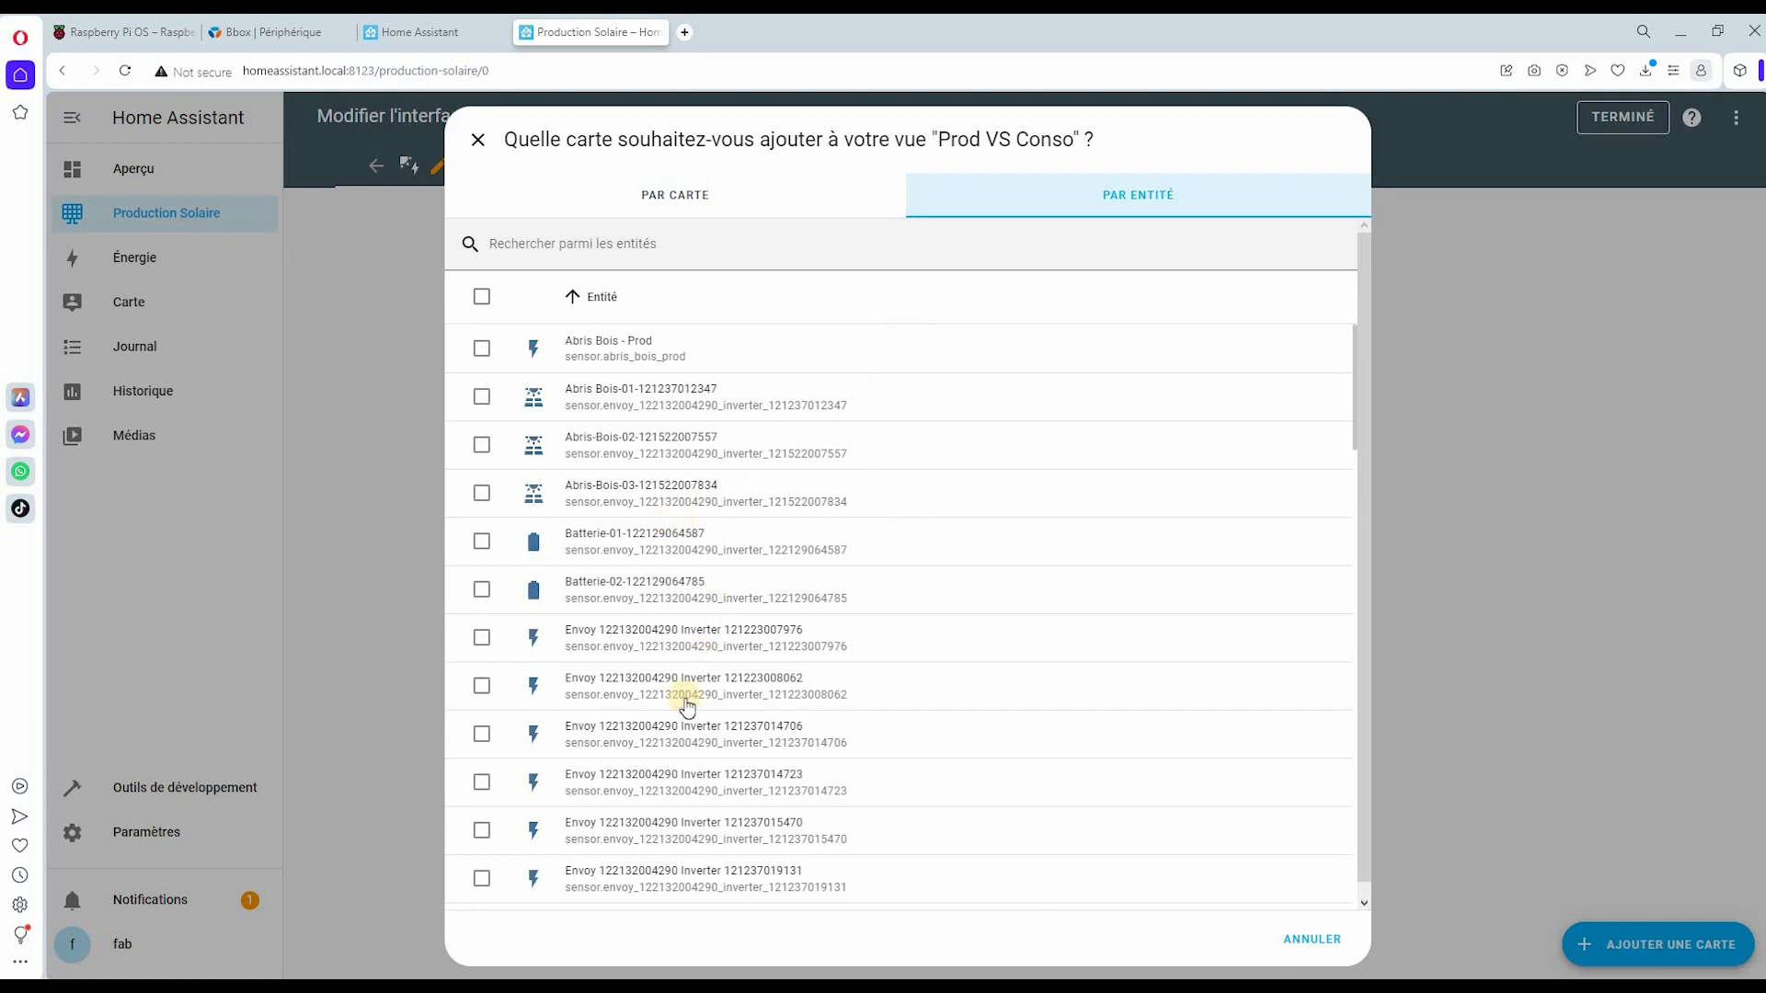
scroll(687, 706, down, 6)
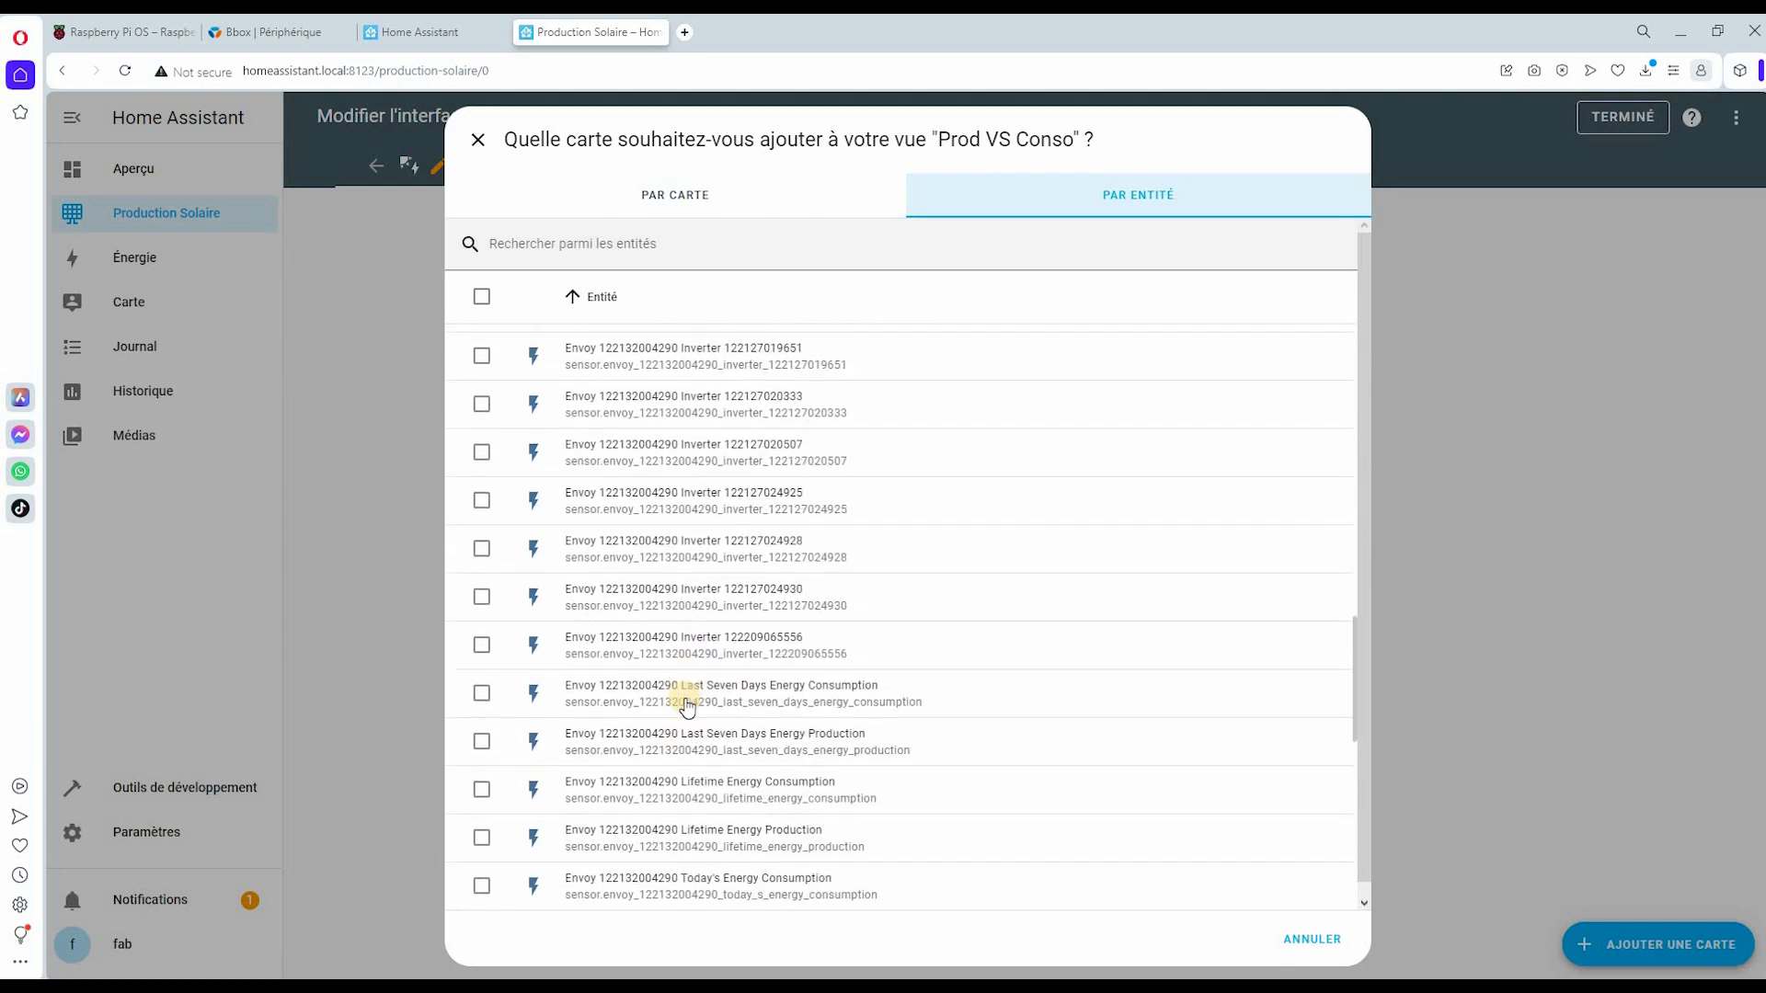
scroll(687, 705, down, 5)
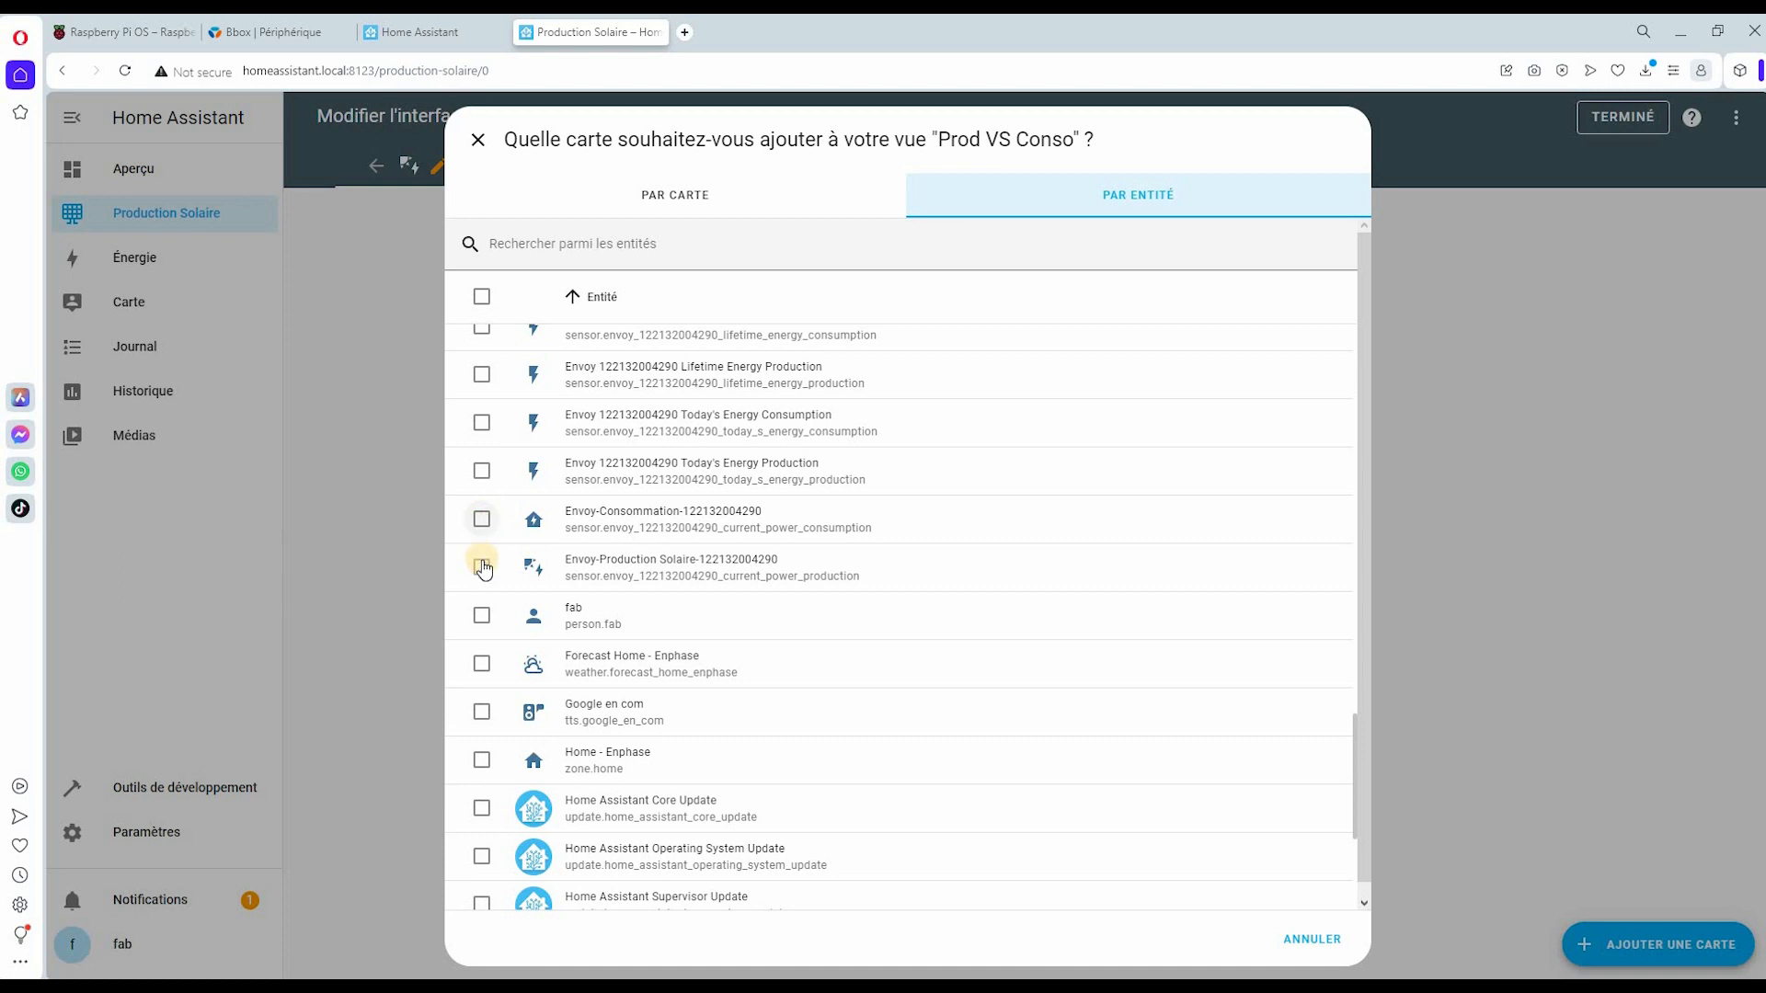
click(482, 519)
click(483, 567)
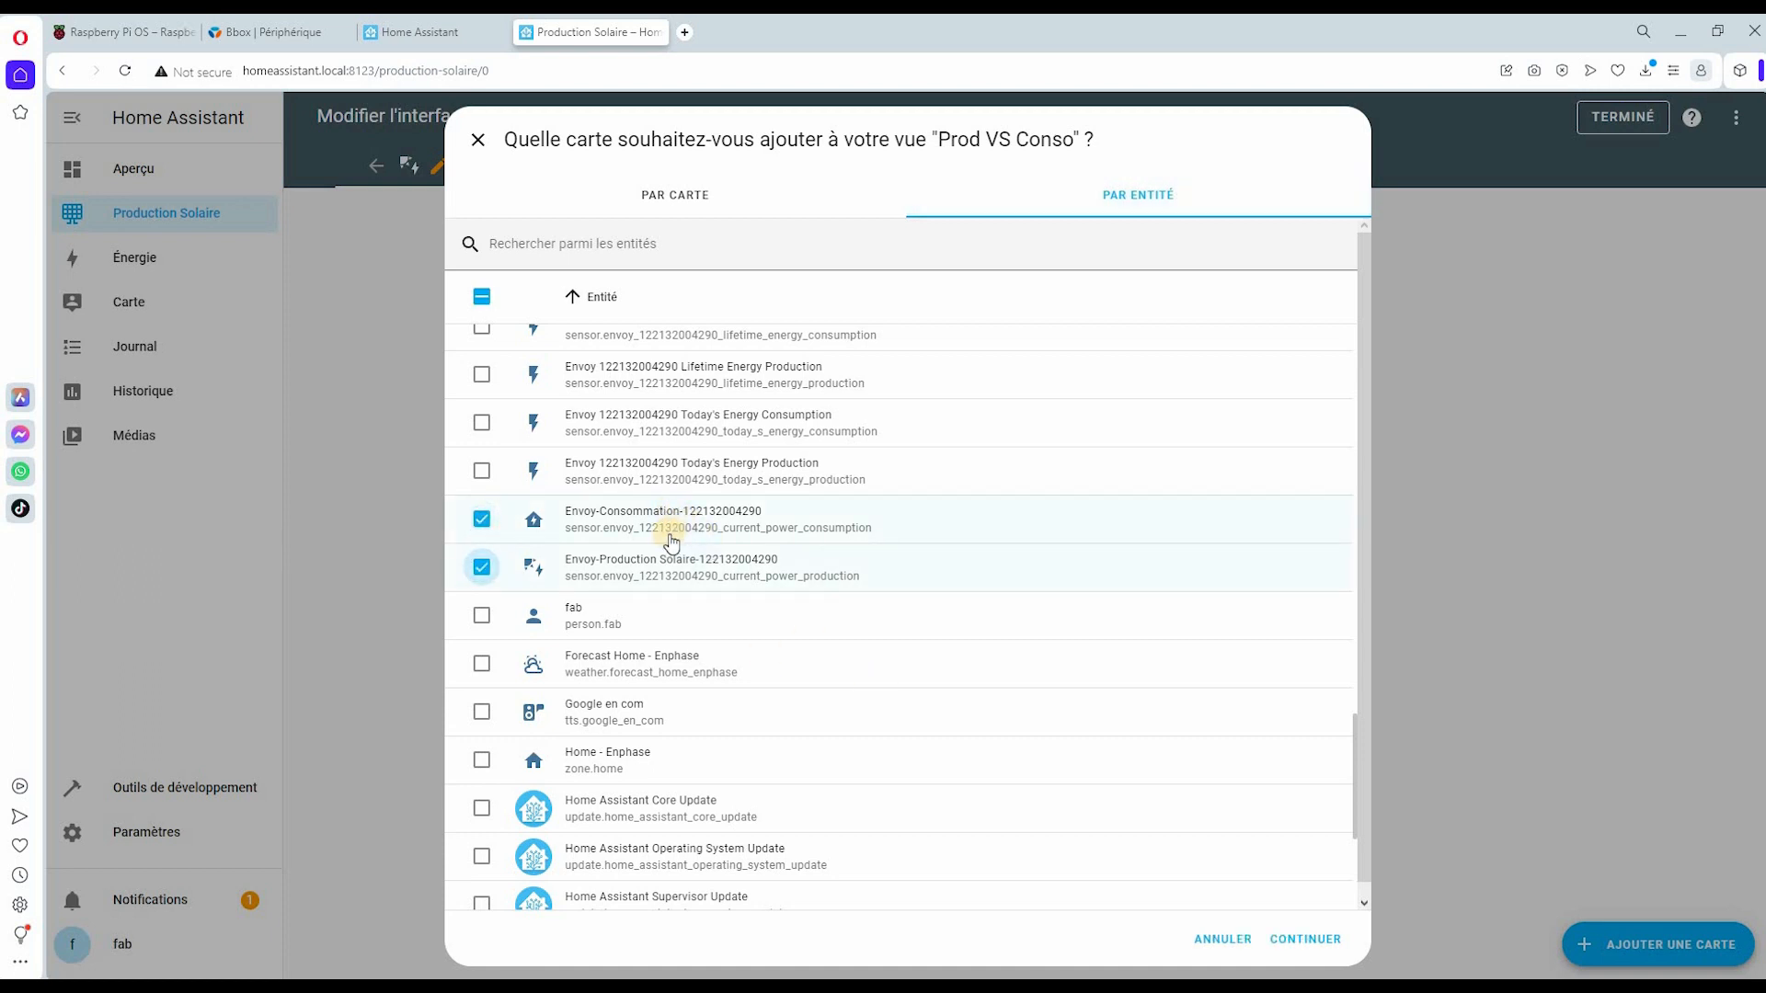
click(1309, 936)
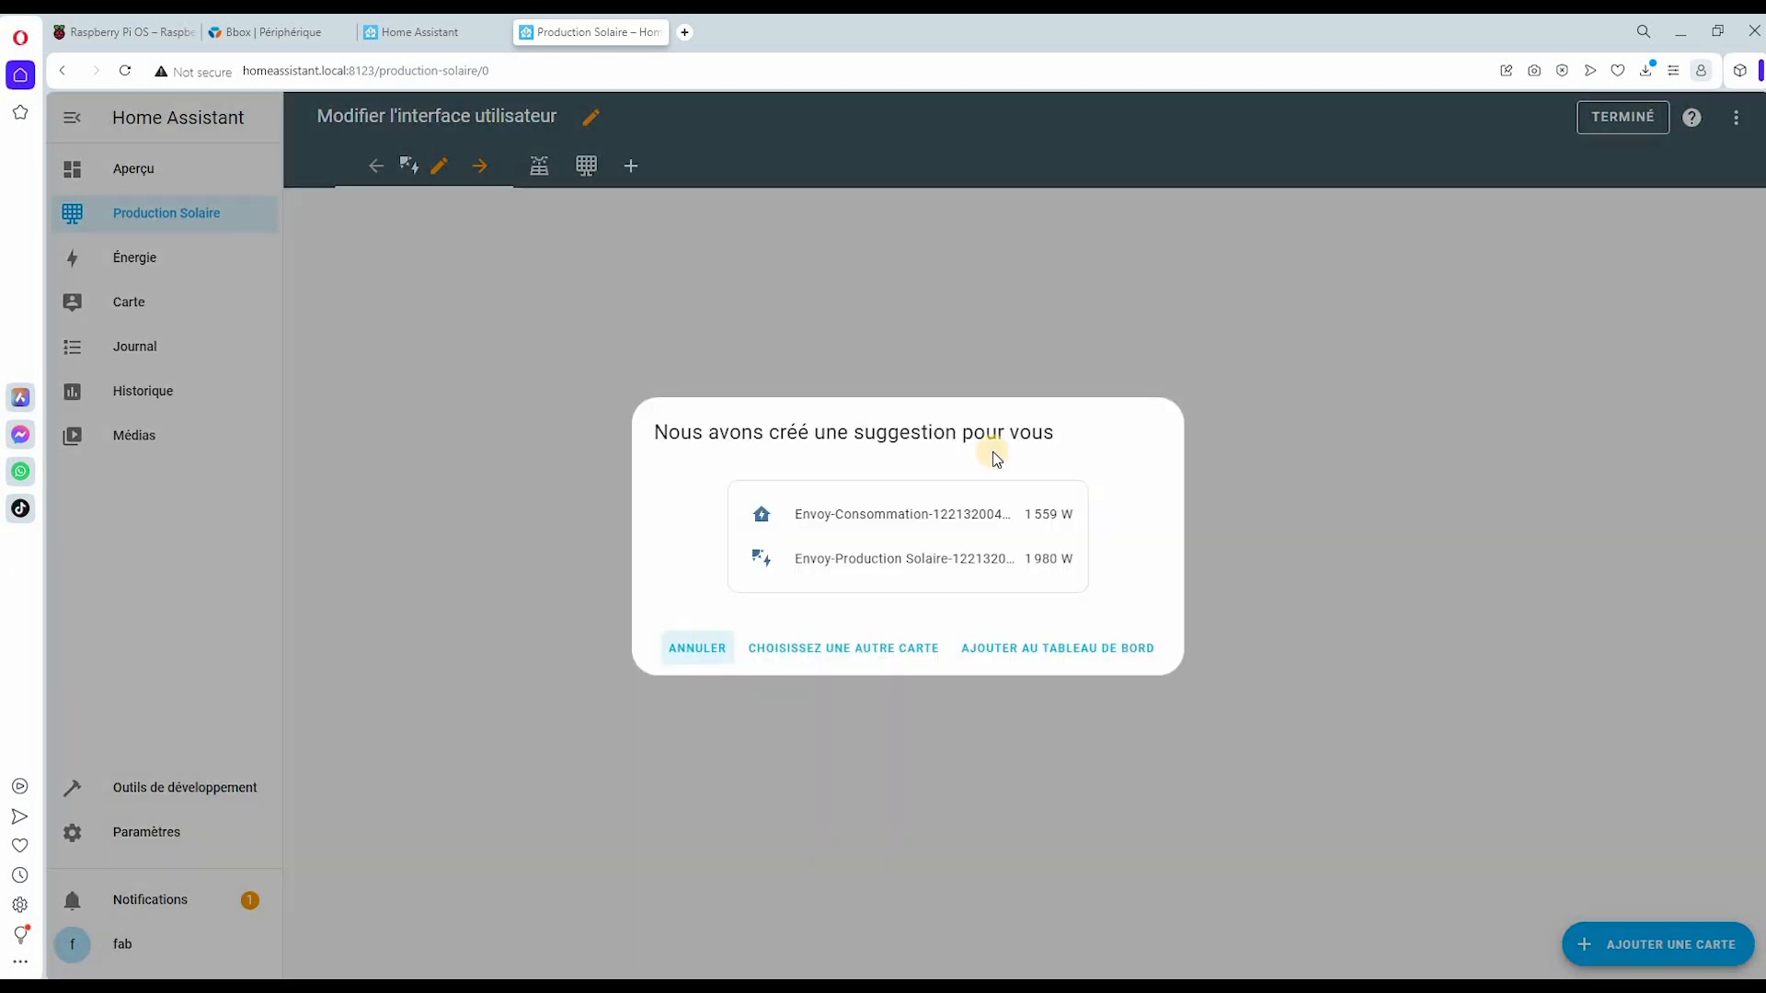
click(1054, 653)
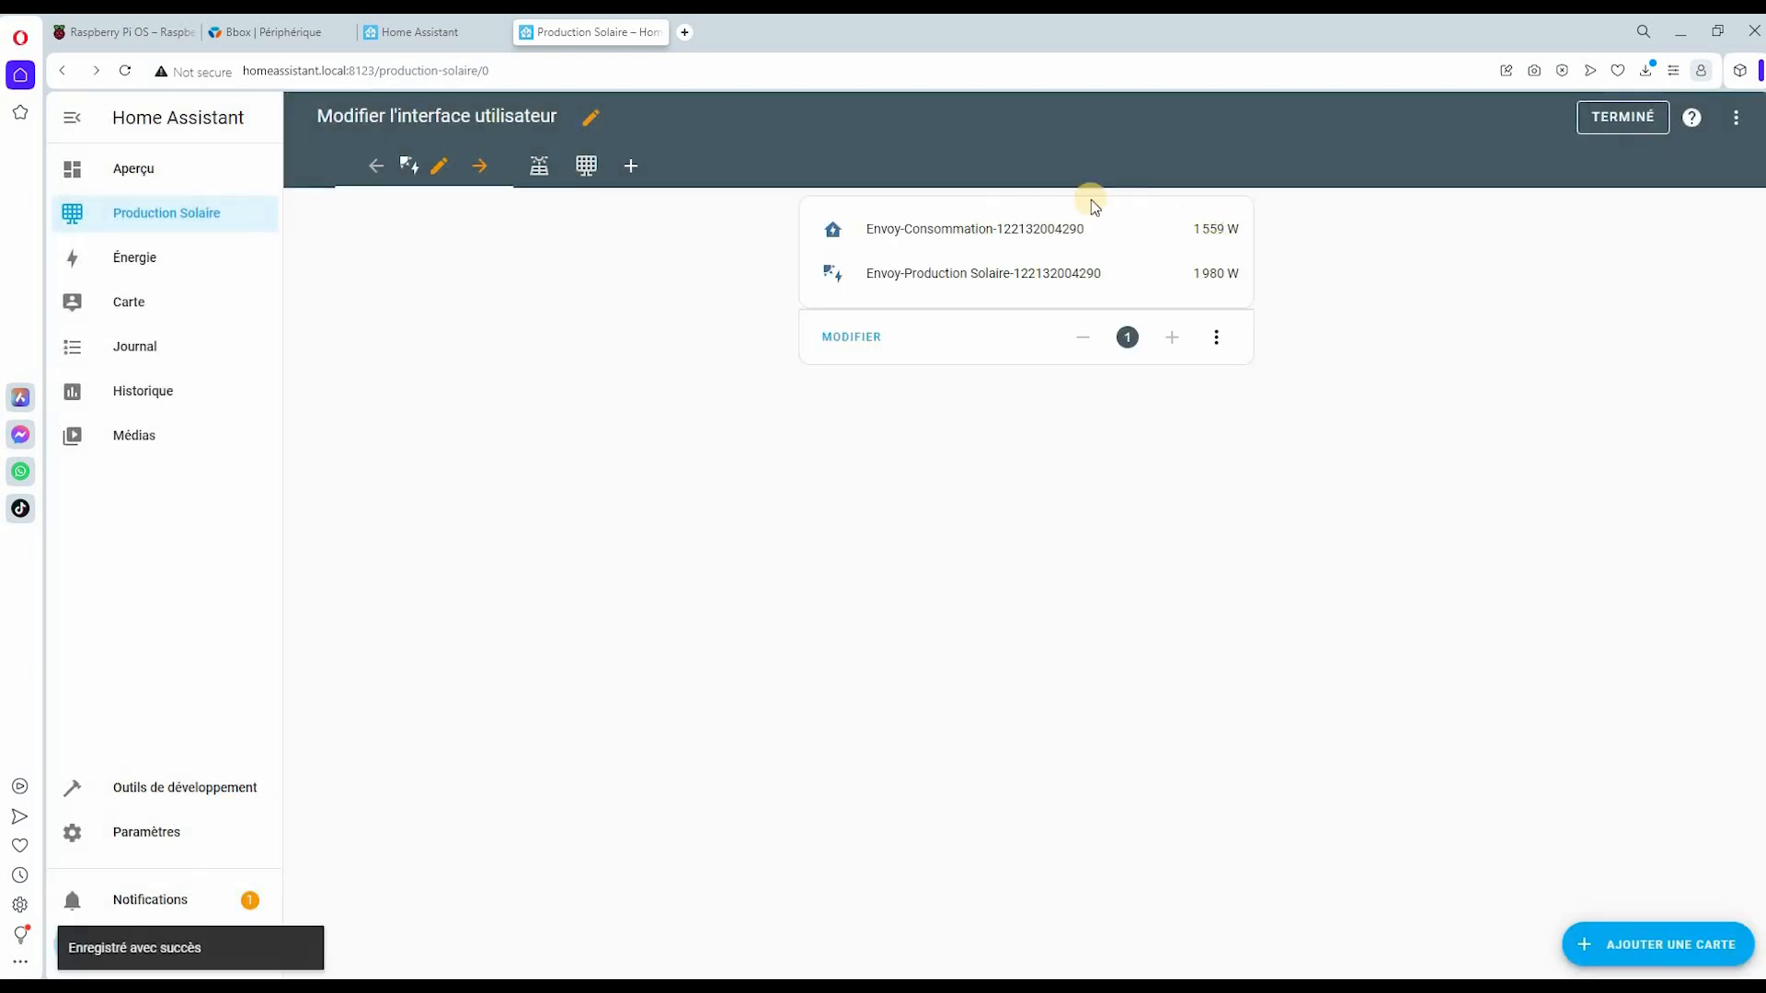
- Title the entities card "Production VS Consommation" and save it
click(852, 334)
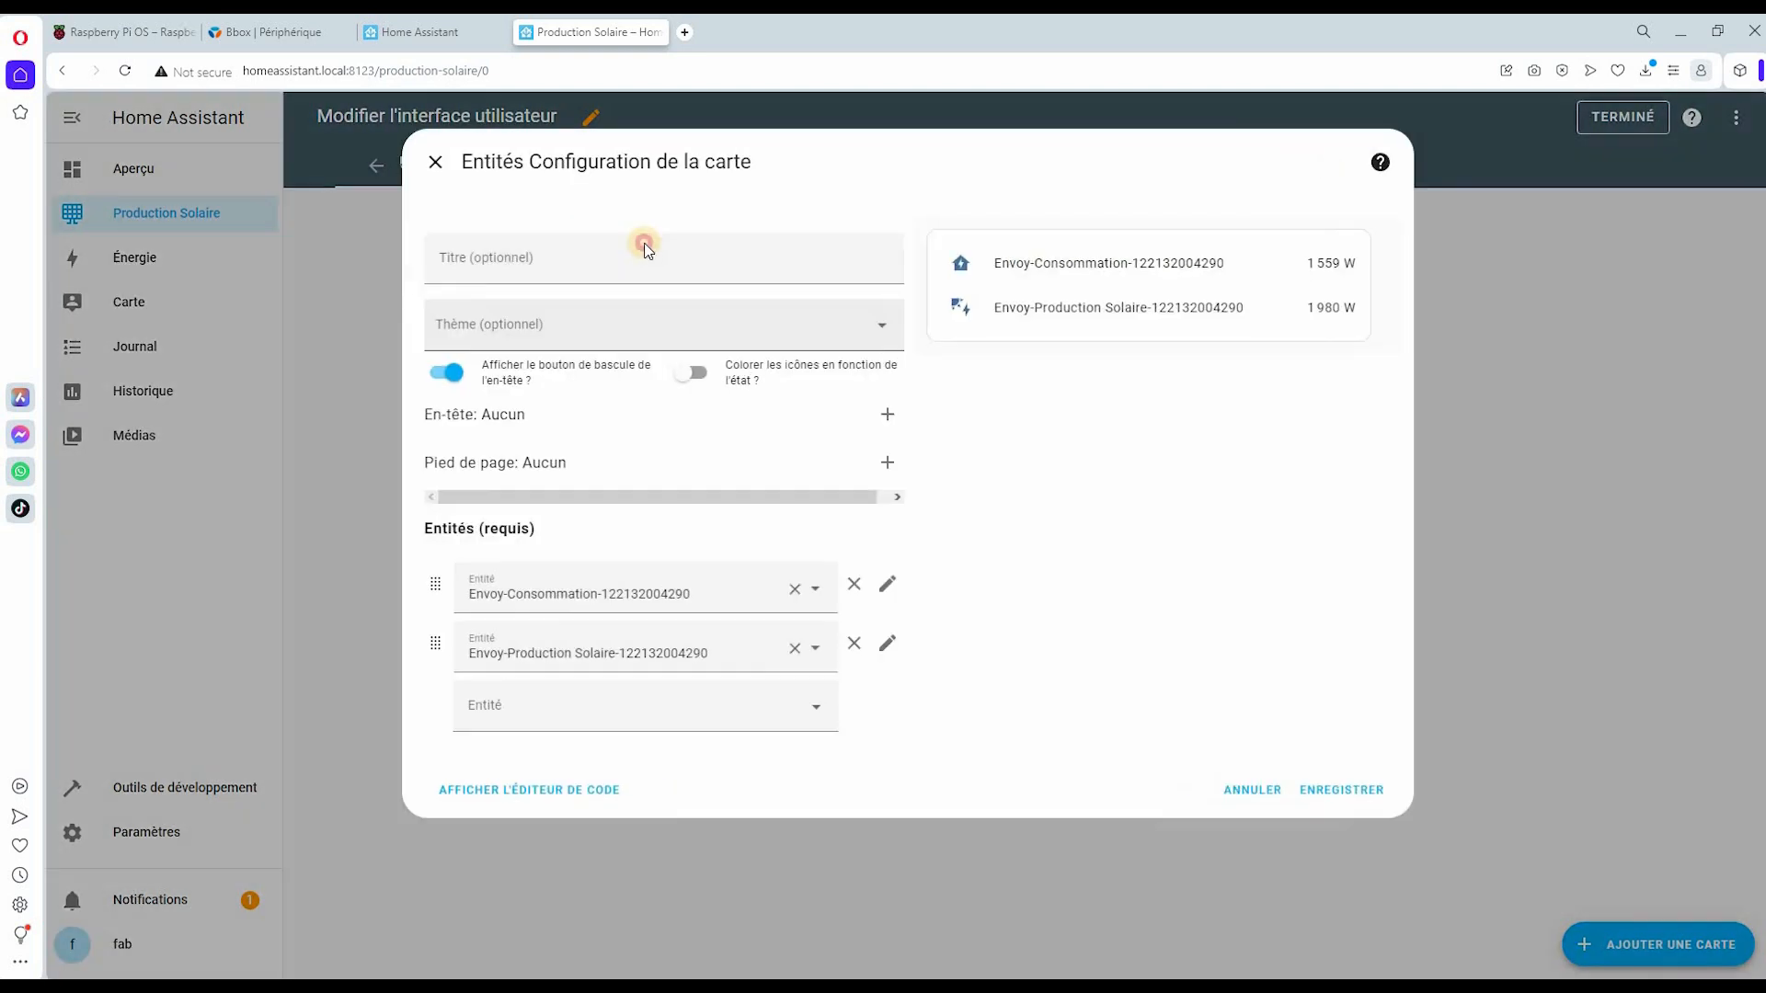
click(648, 251)
text(Prod)
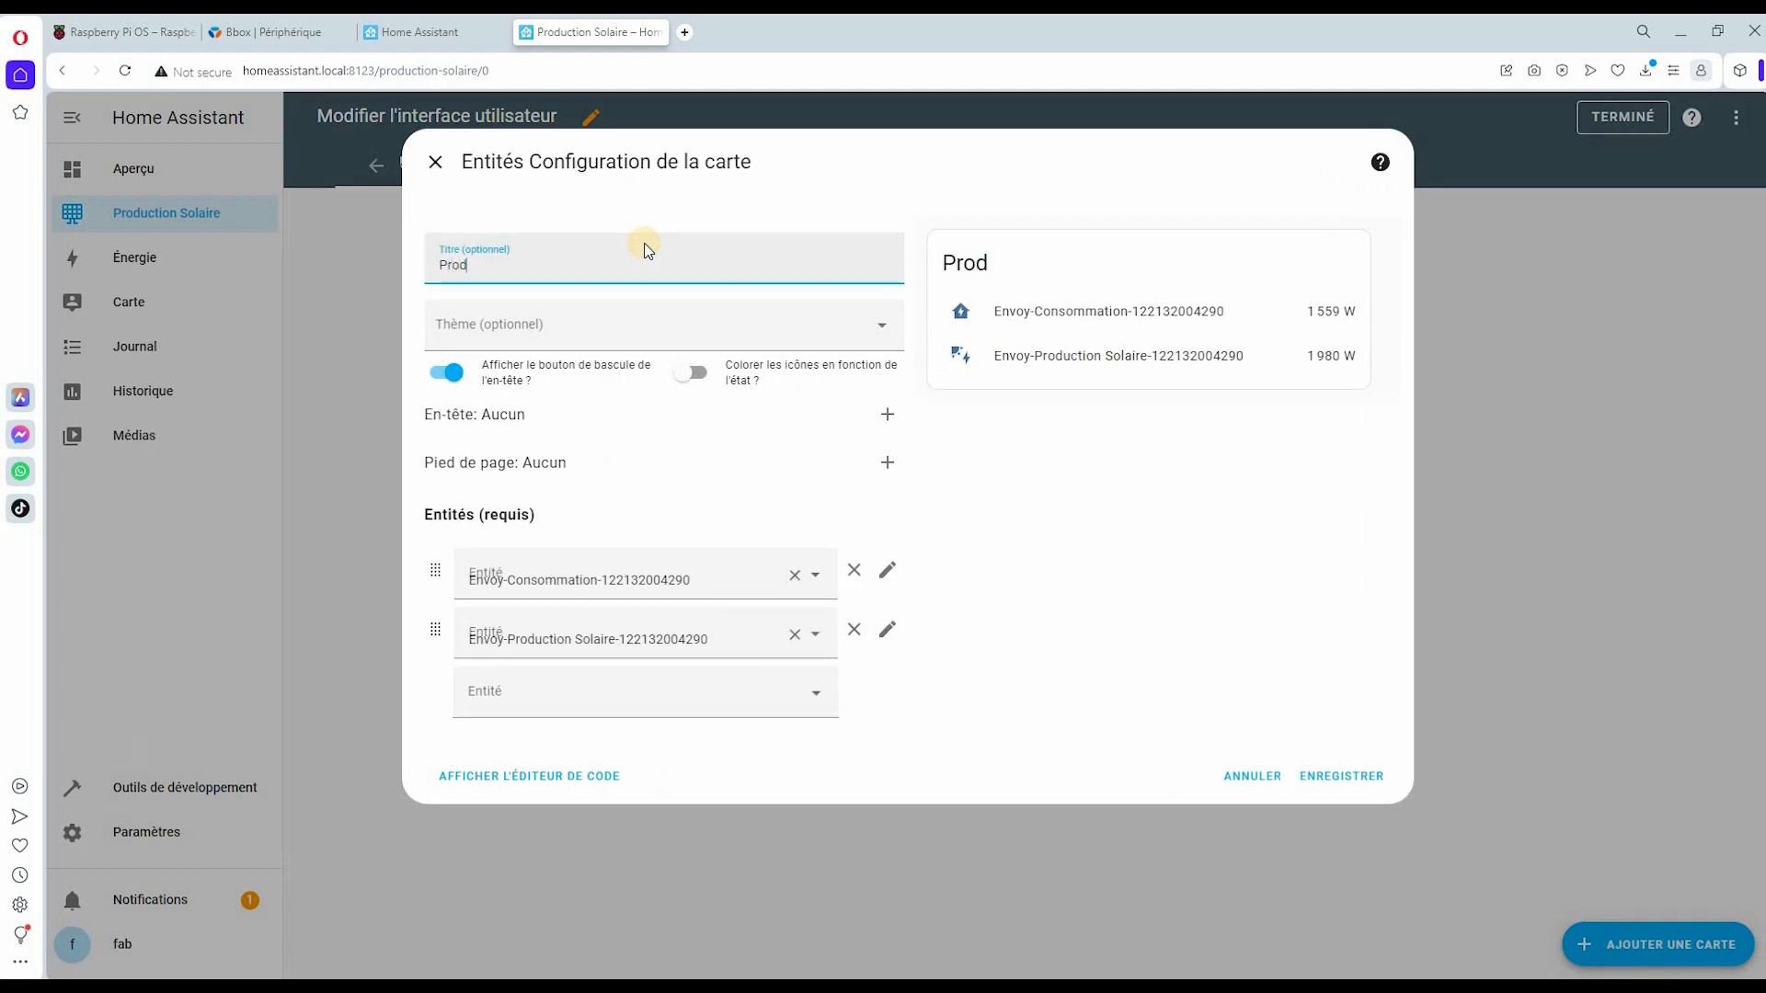
text(uction)
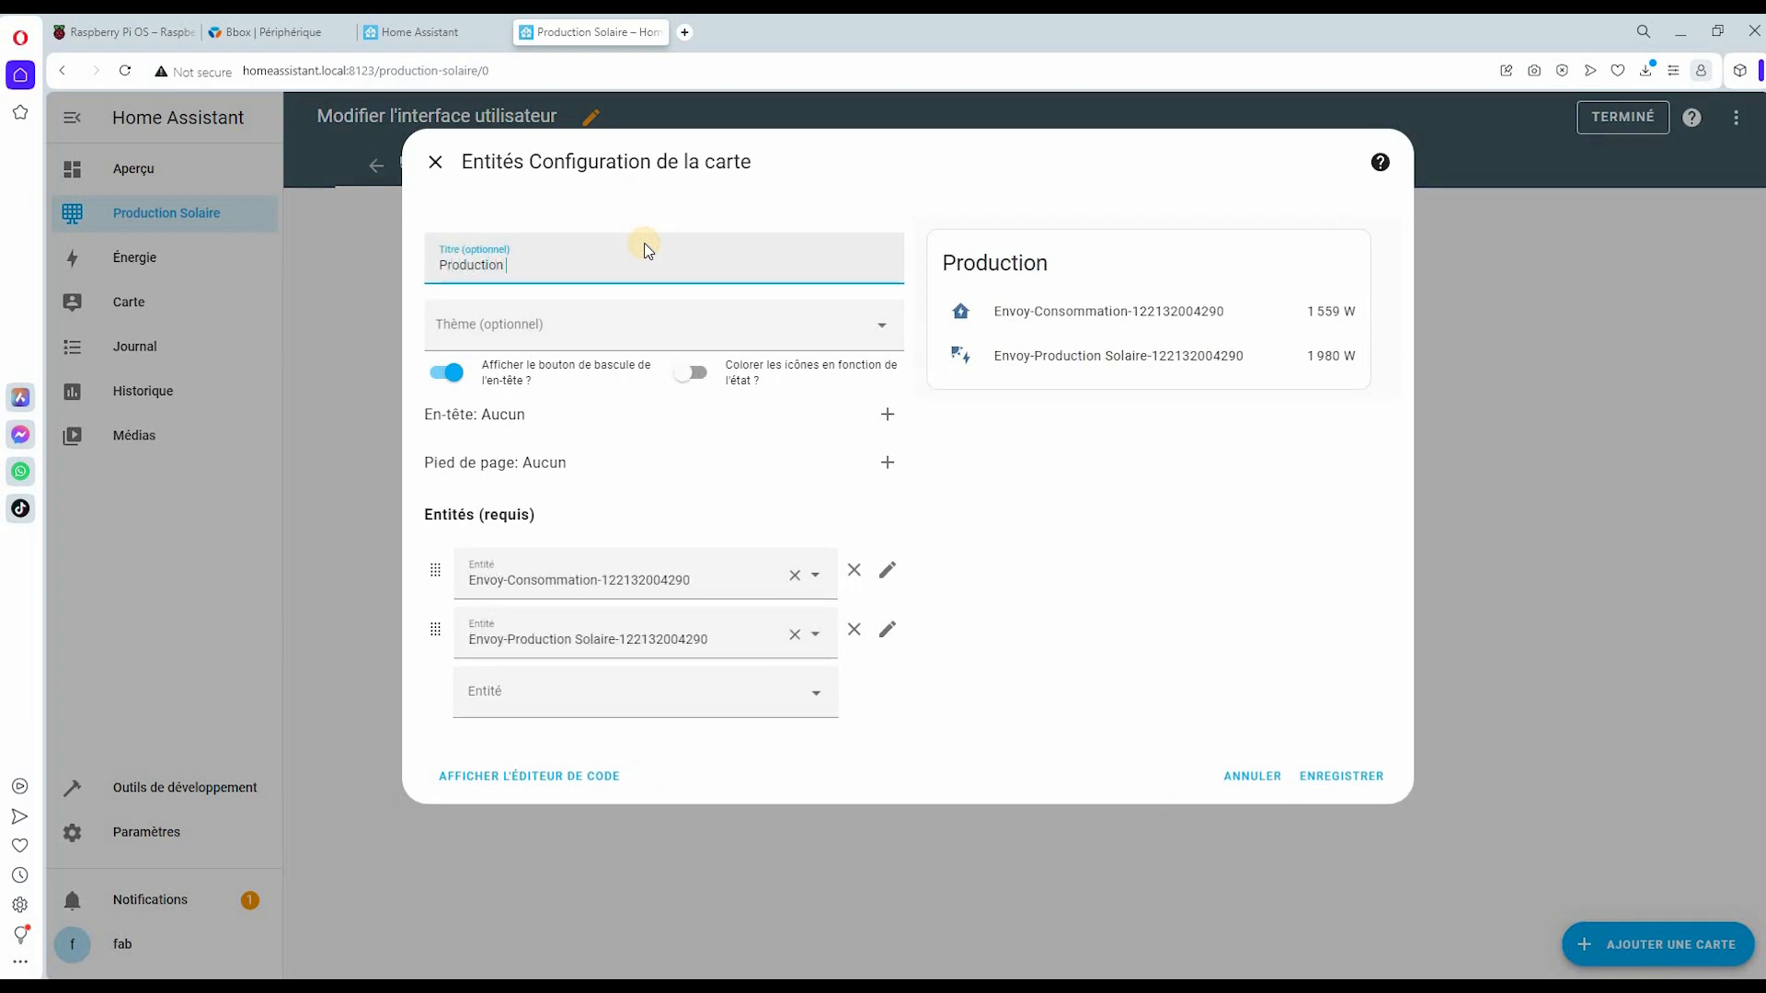
text( VS Consommation)
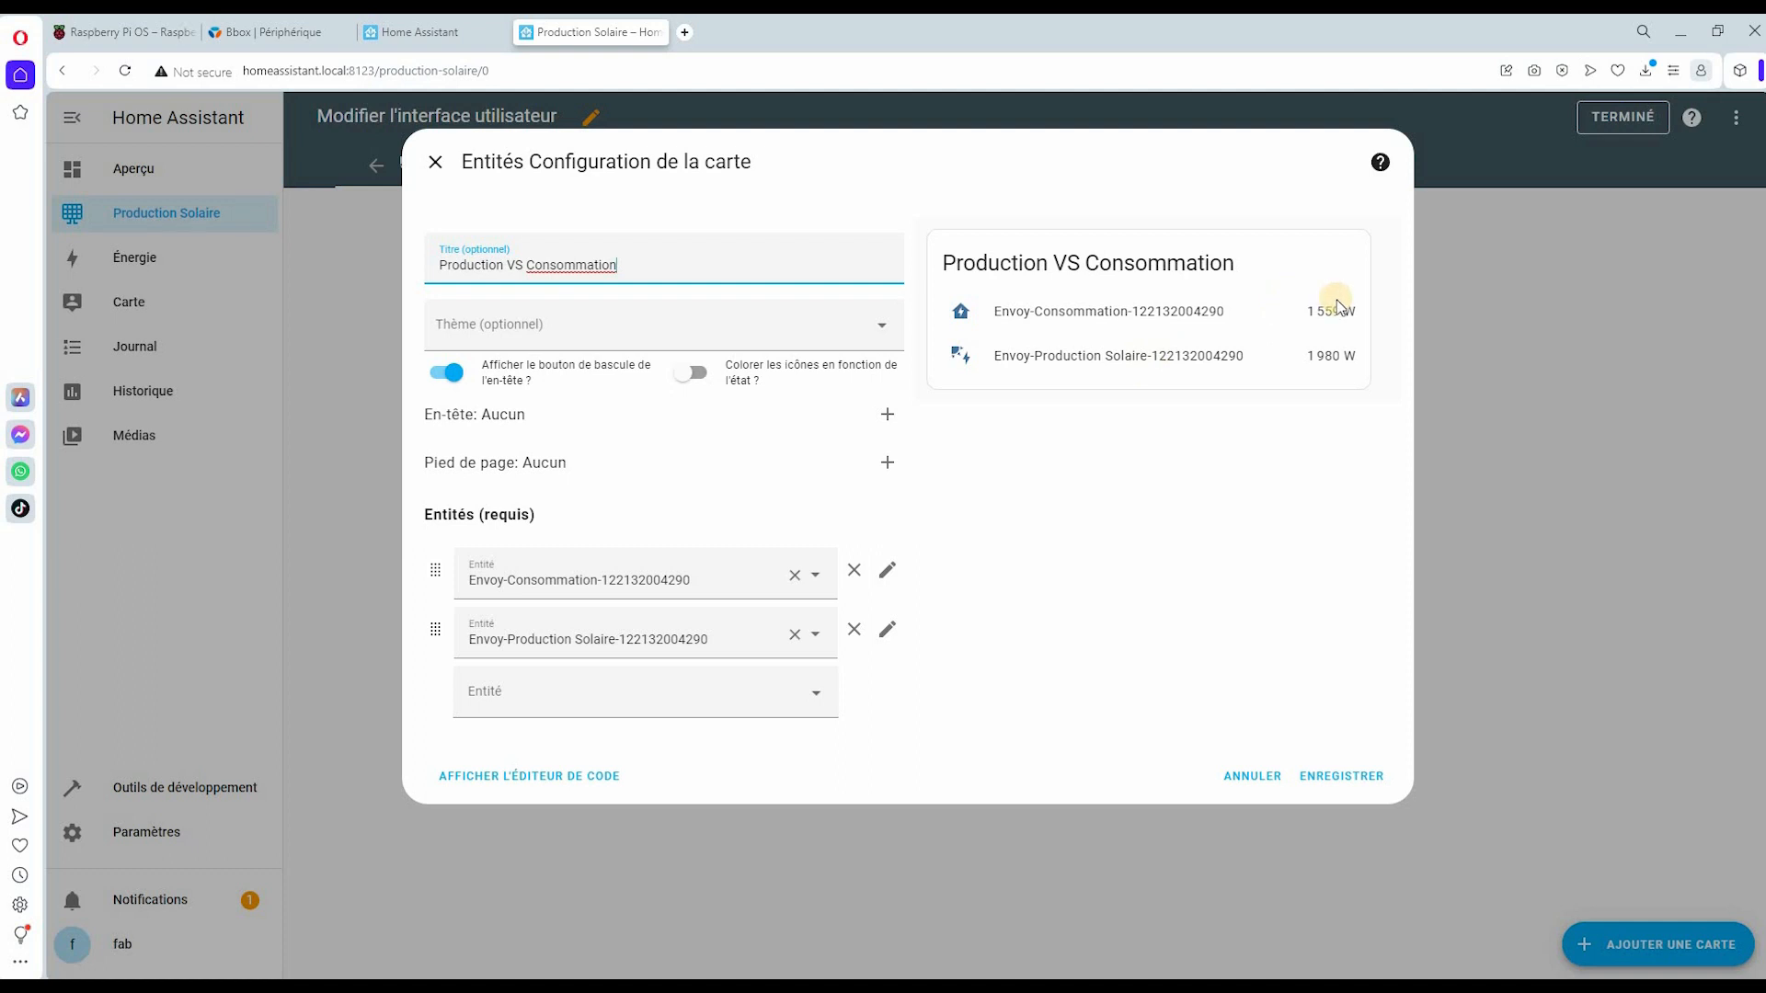
click(1321, 777)
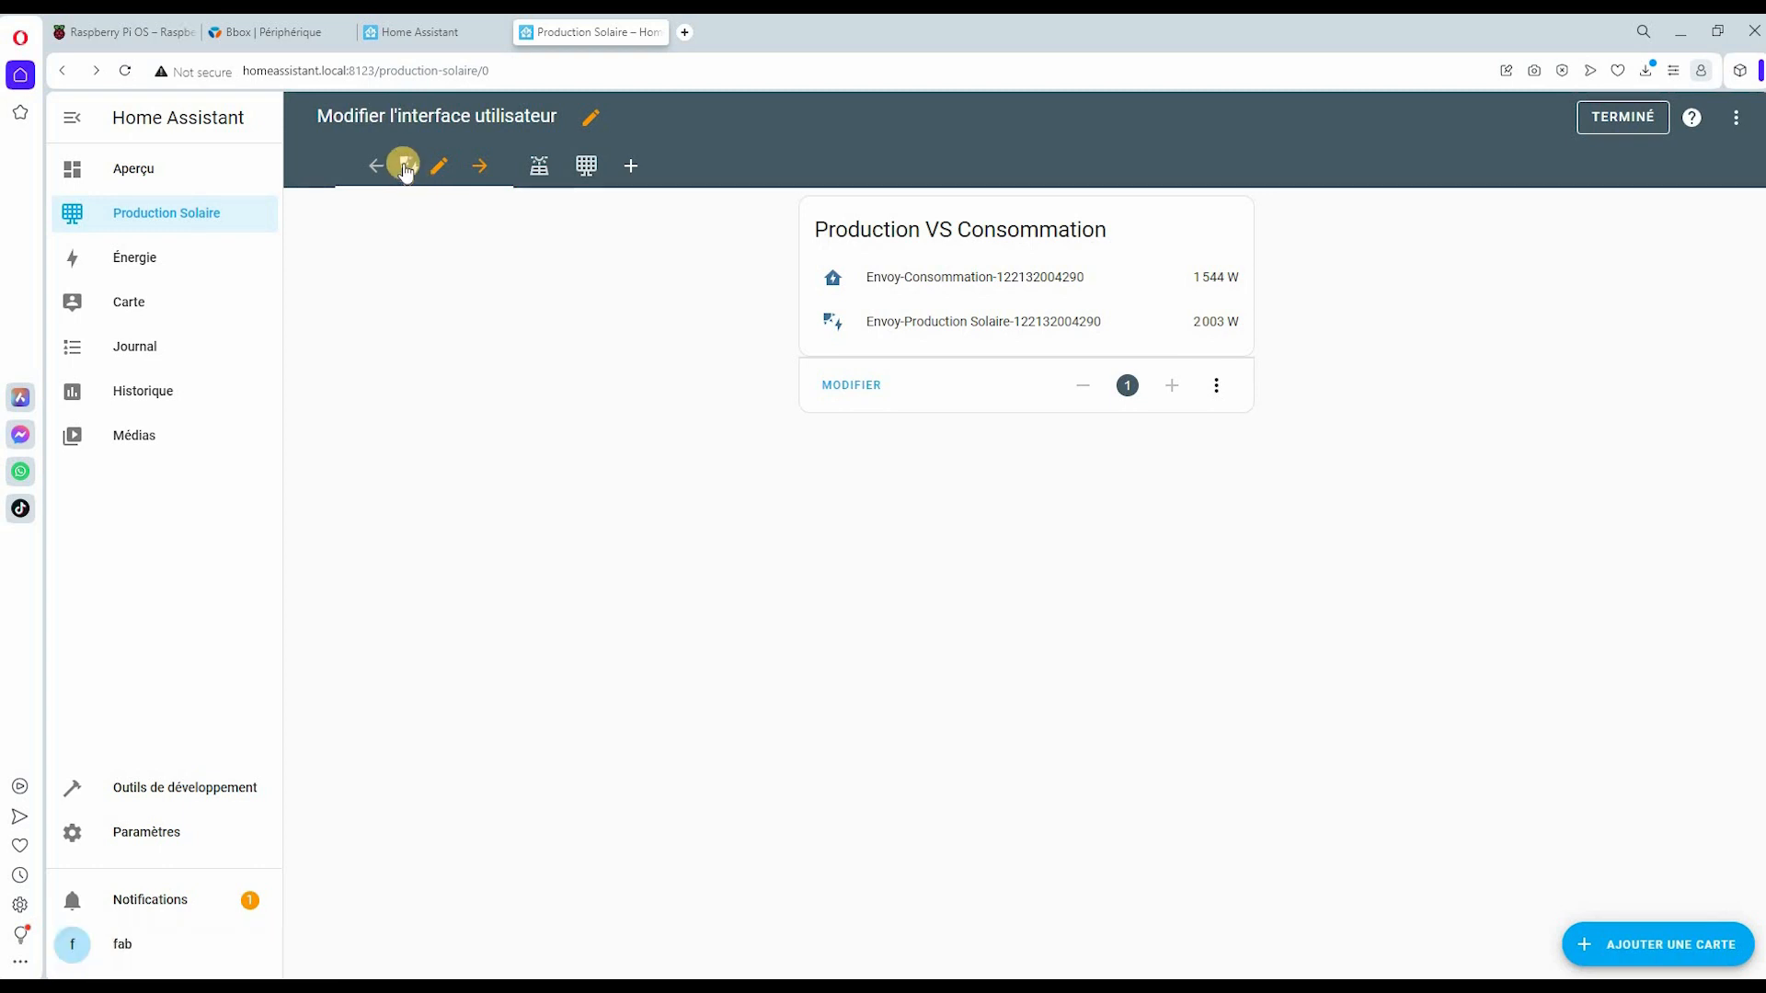
- Add a Jauge card to the Prod VS Conso view, naming it "Production Solaire" with the unit W
click(1658, 931)
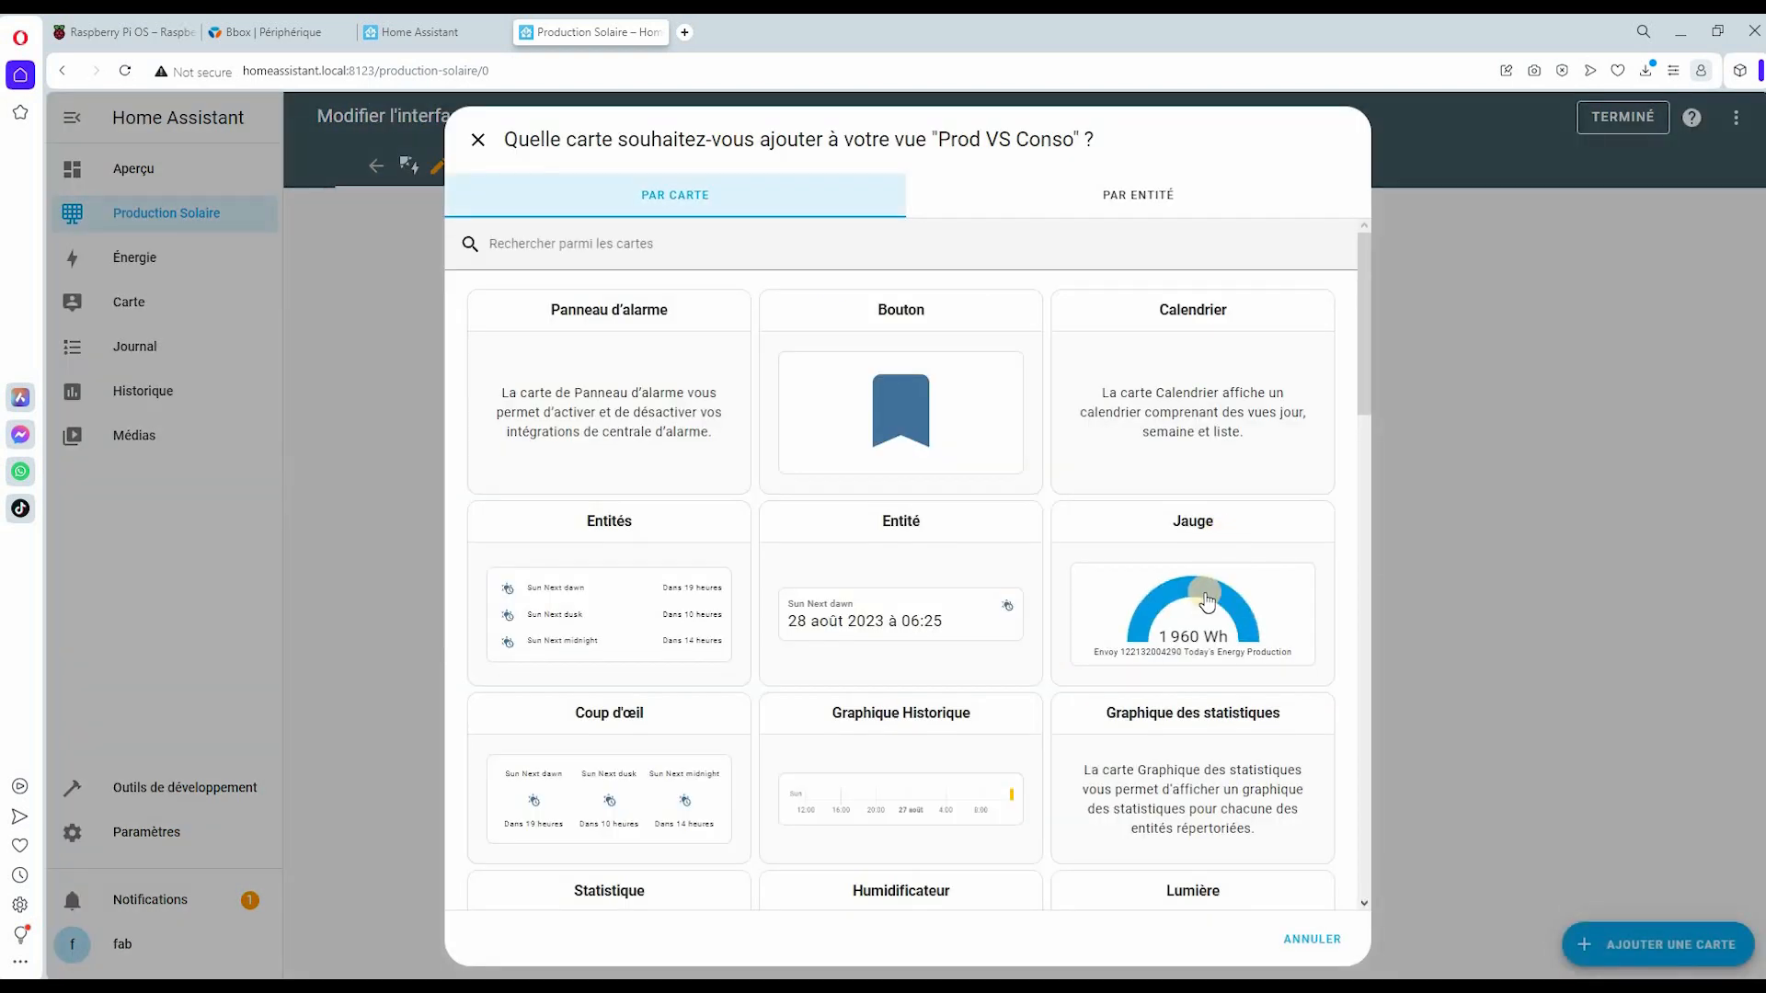
click(1205, 598)
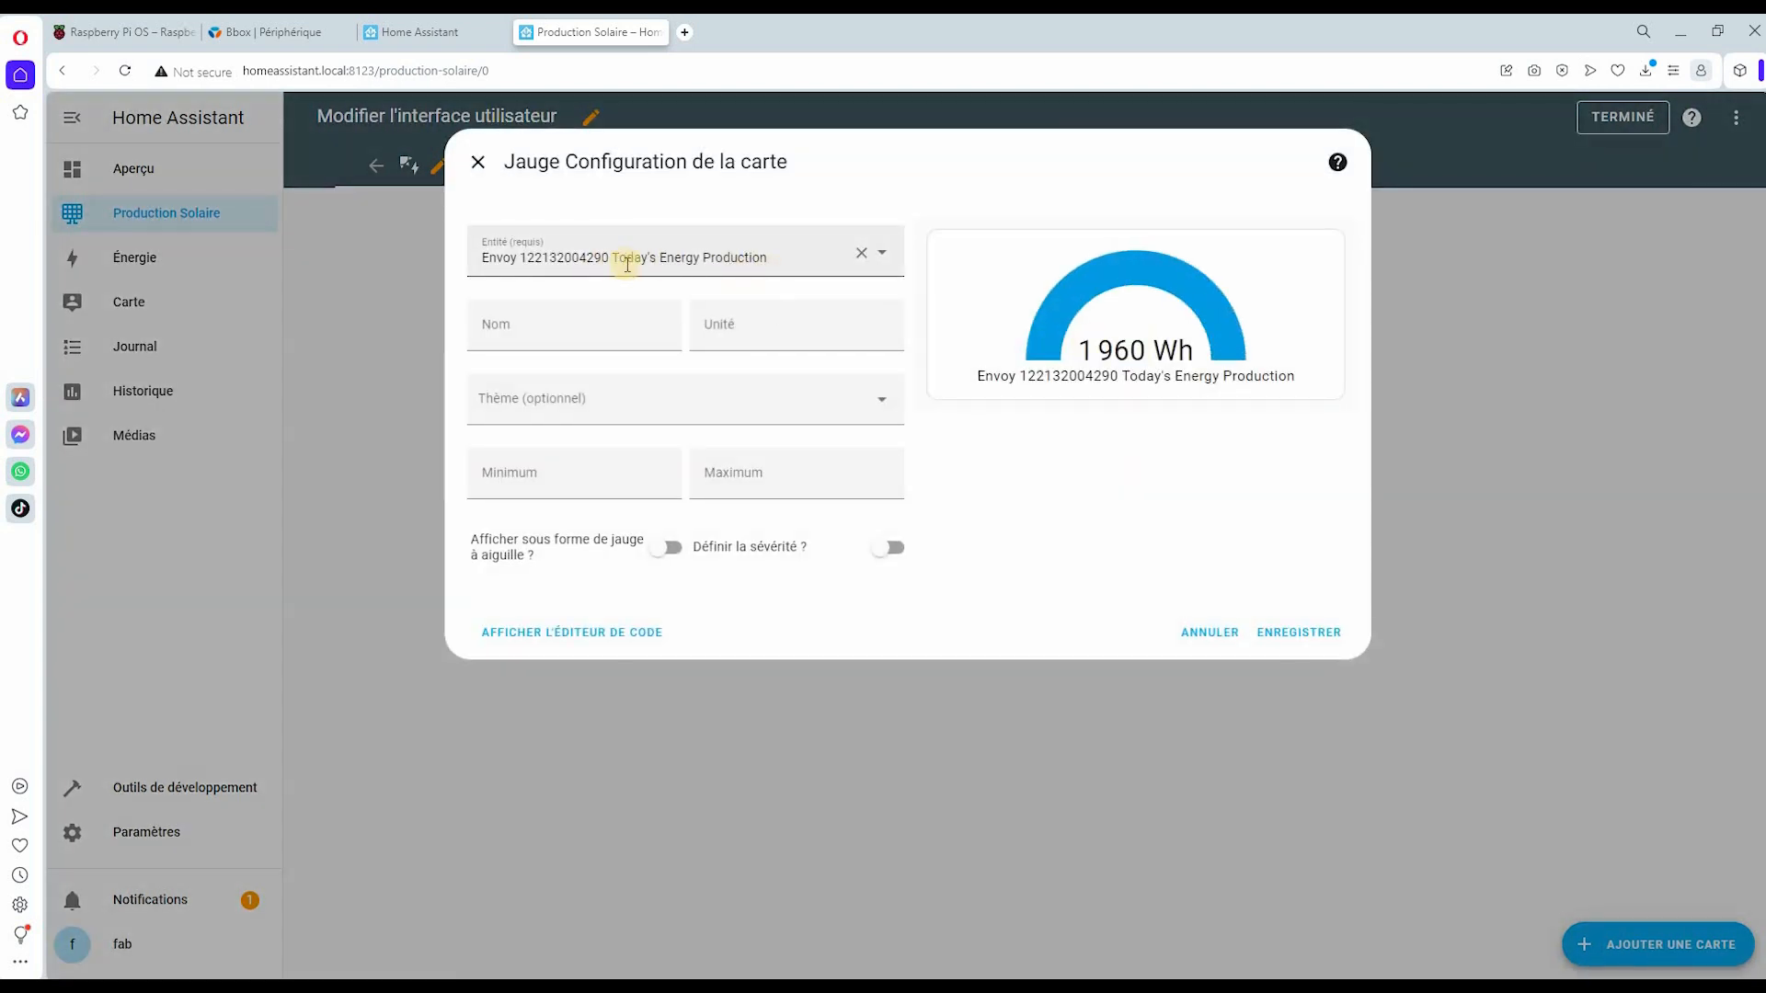
click(602, 321)
text(Production Sola)
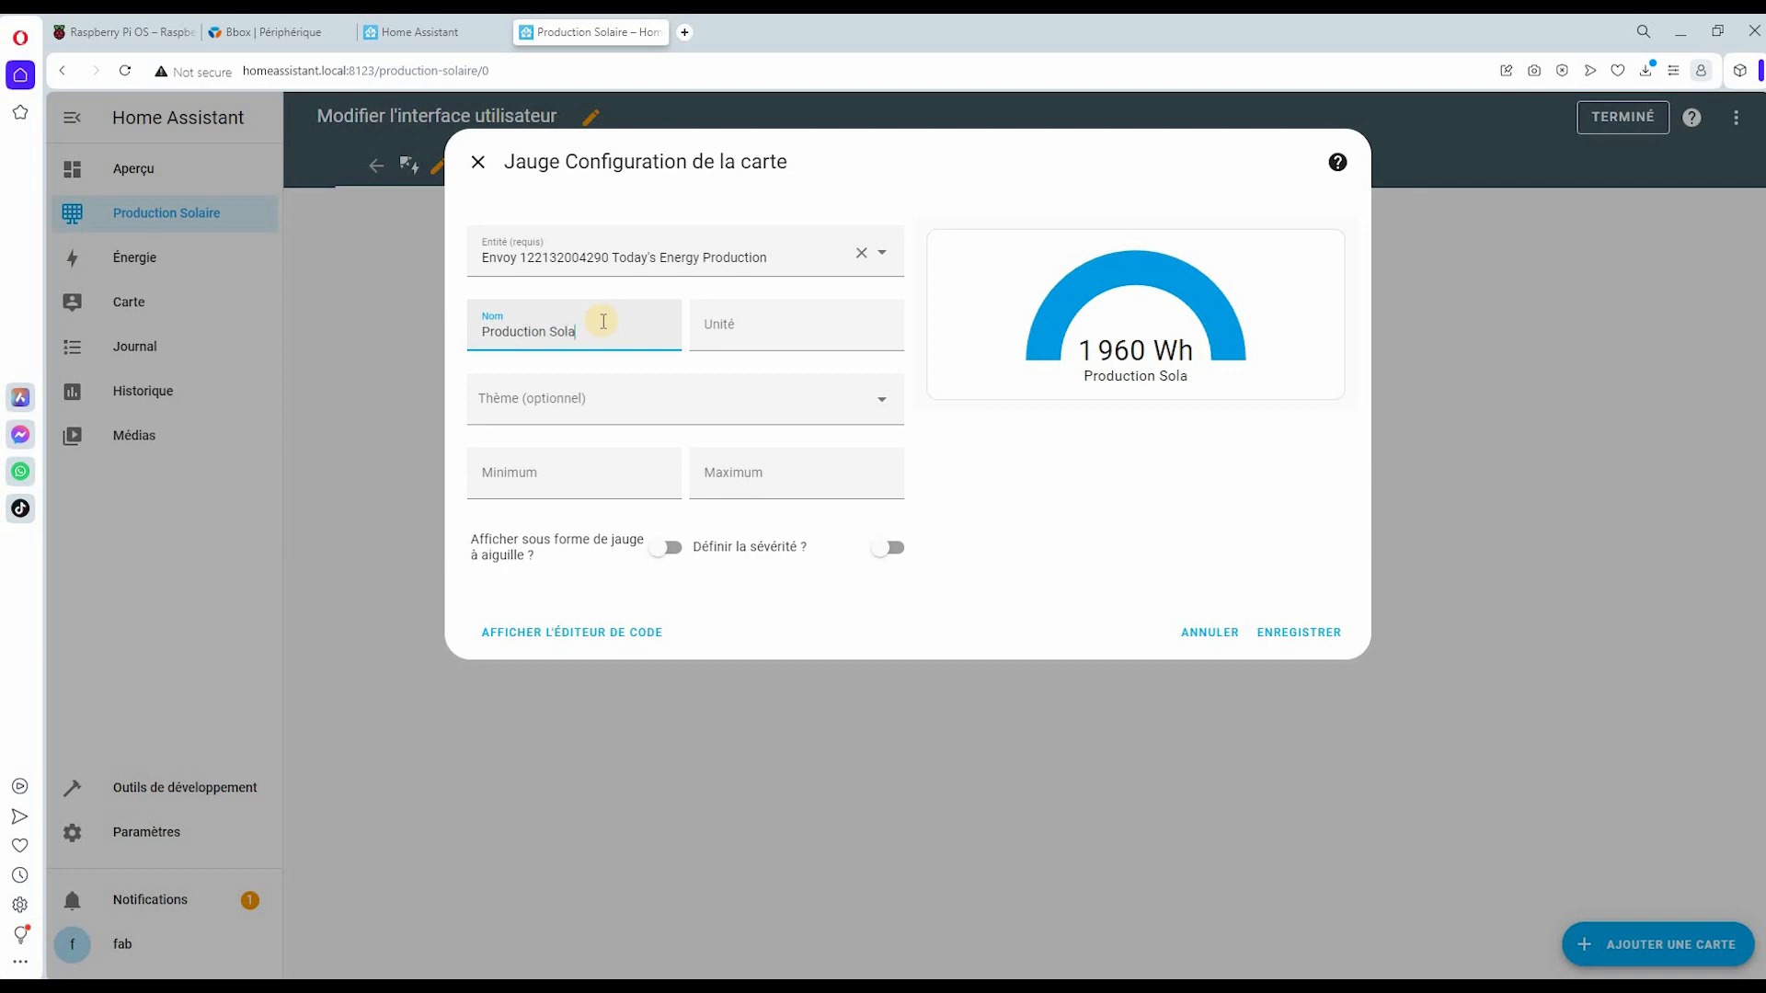
text(ire)
click(754, 335)
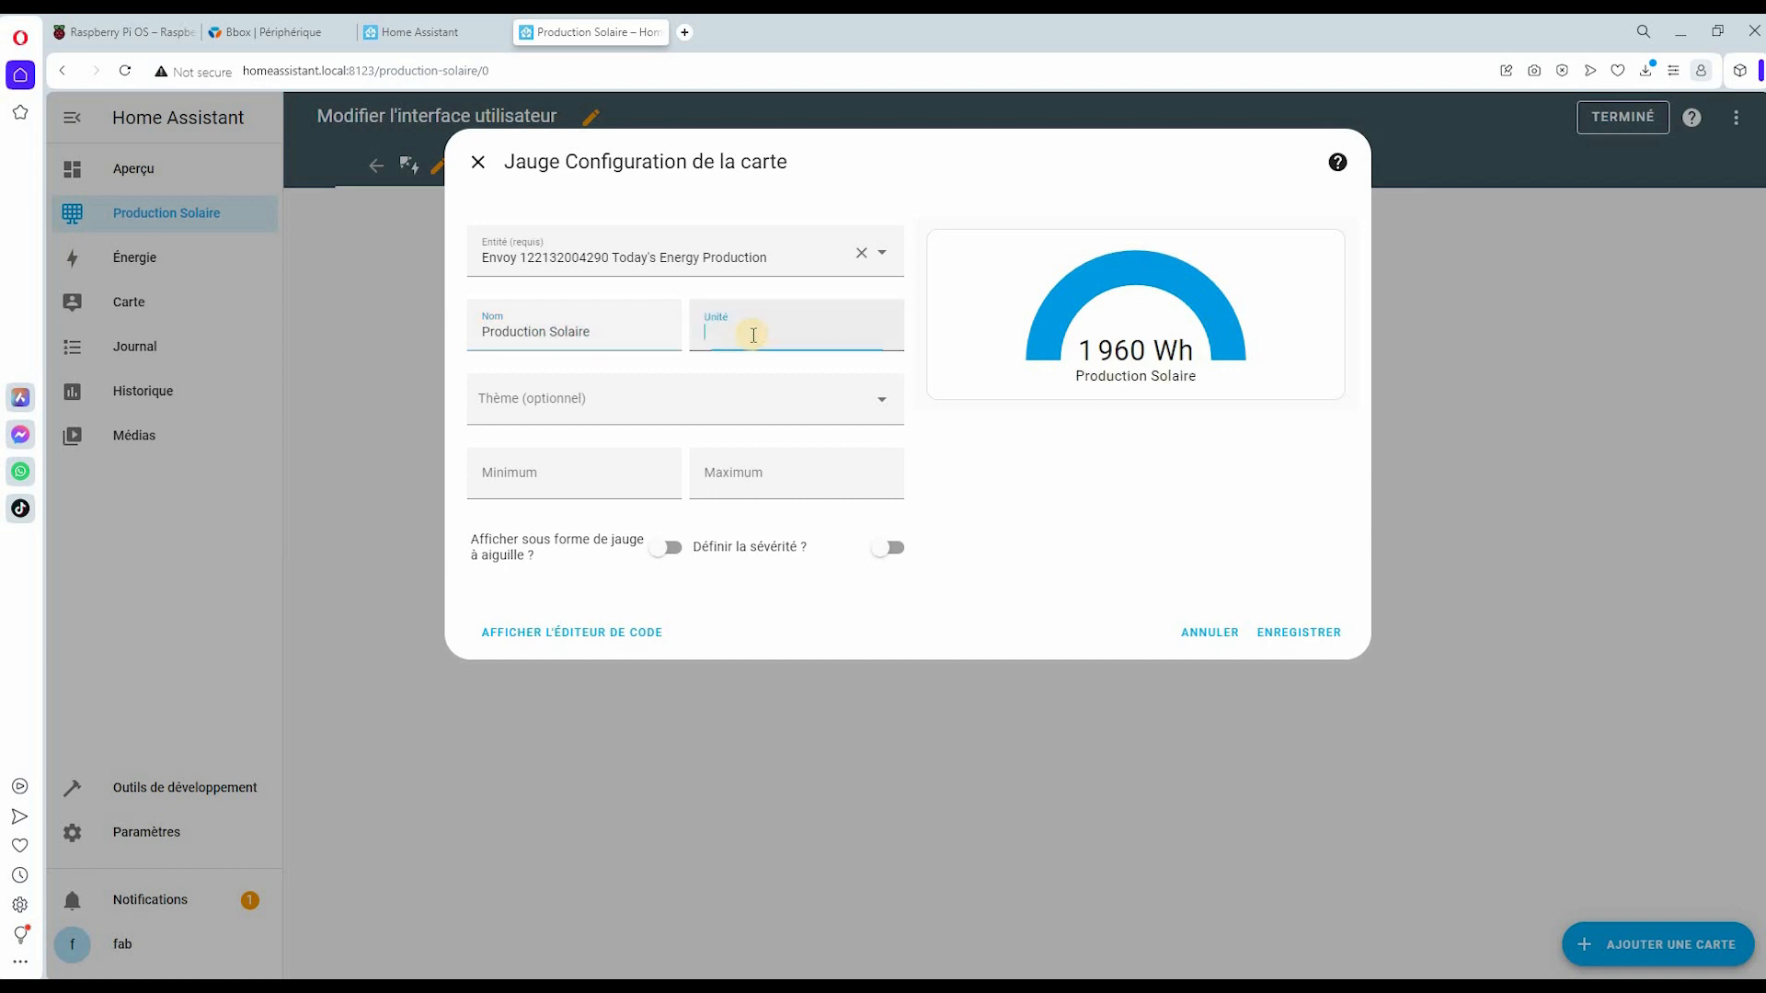
text(W)
click(518, 405)
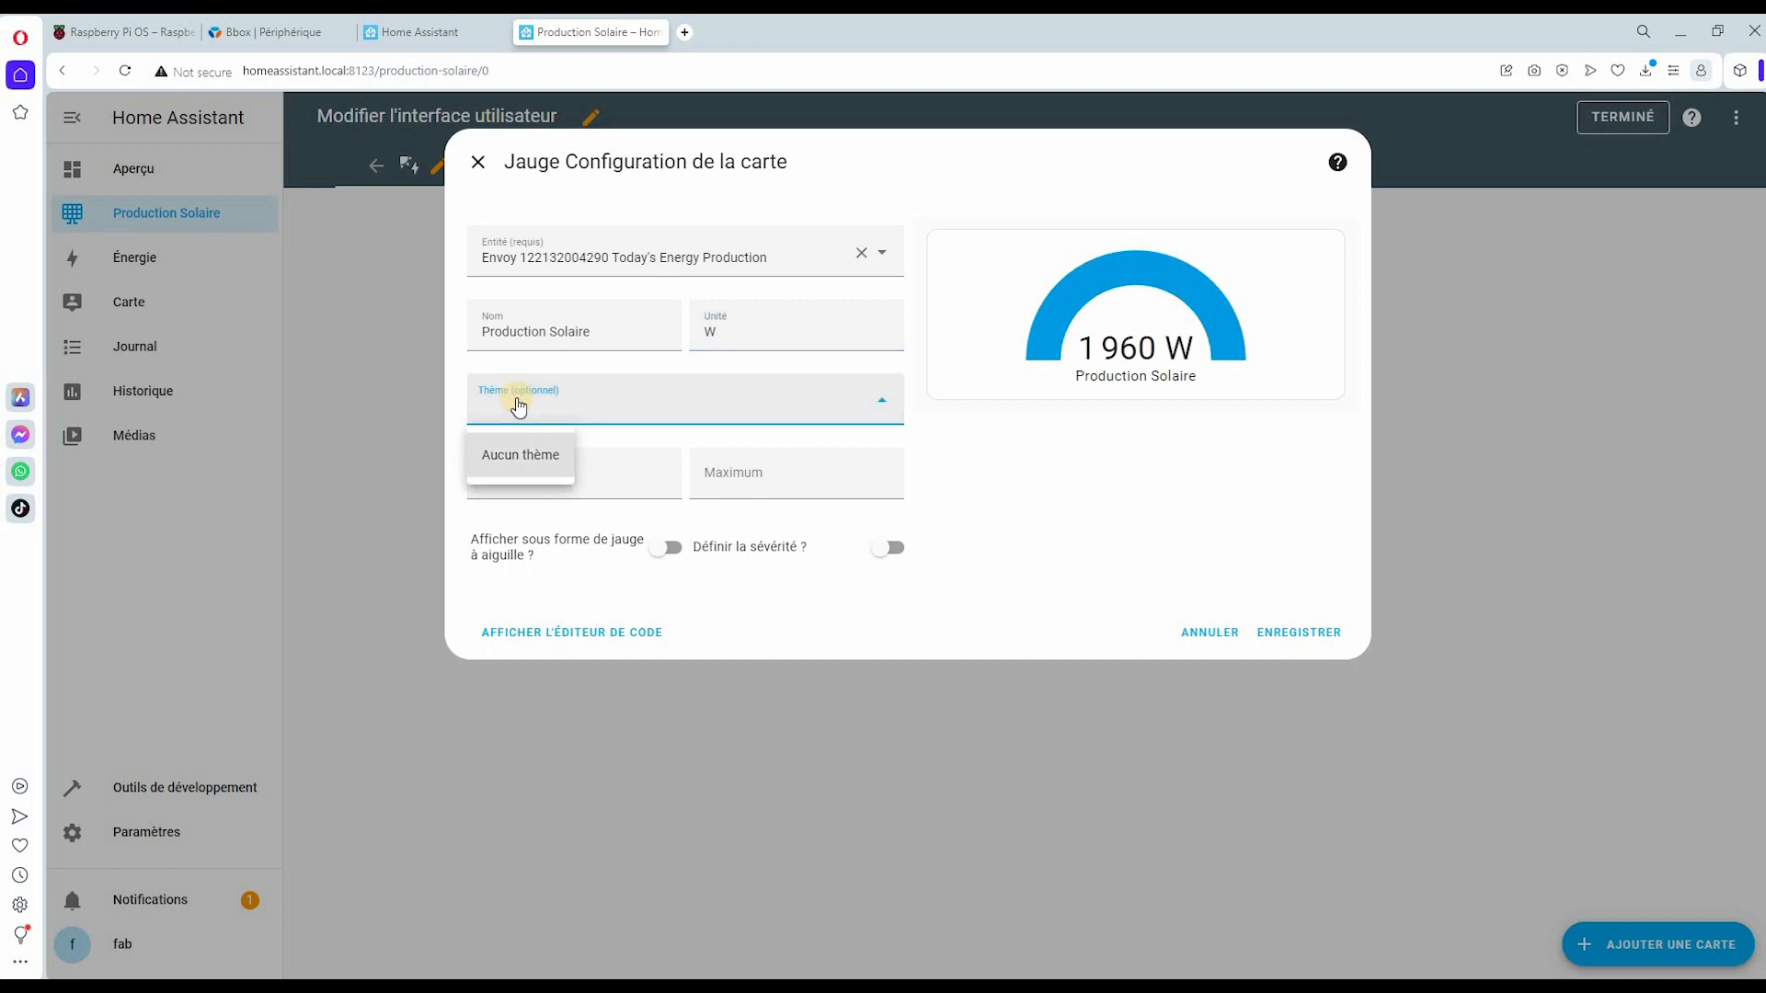
- Replace the gauge's entity with the Envoy-Production Solaire current power production sensor
click(870, 257)
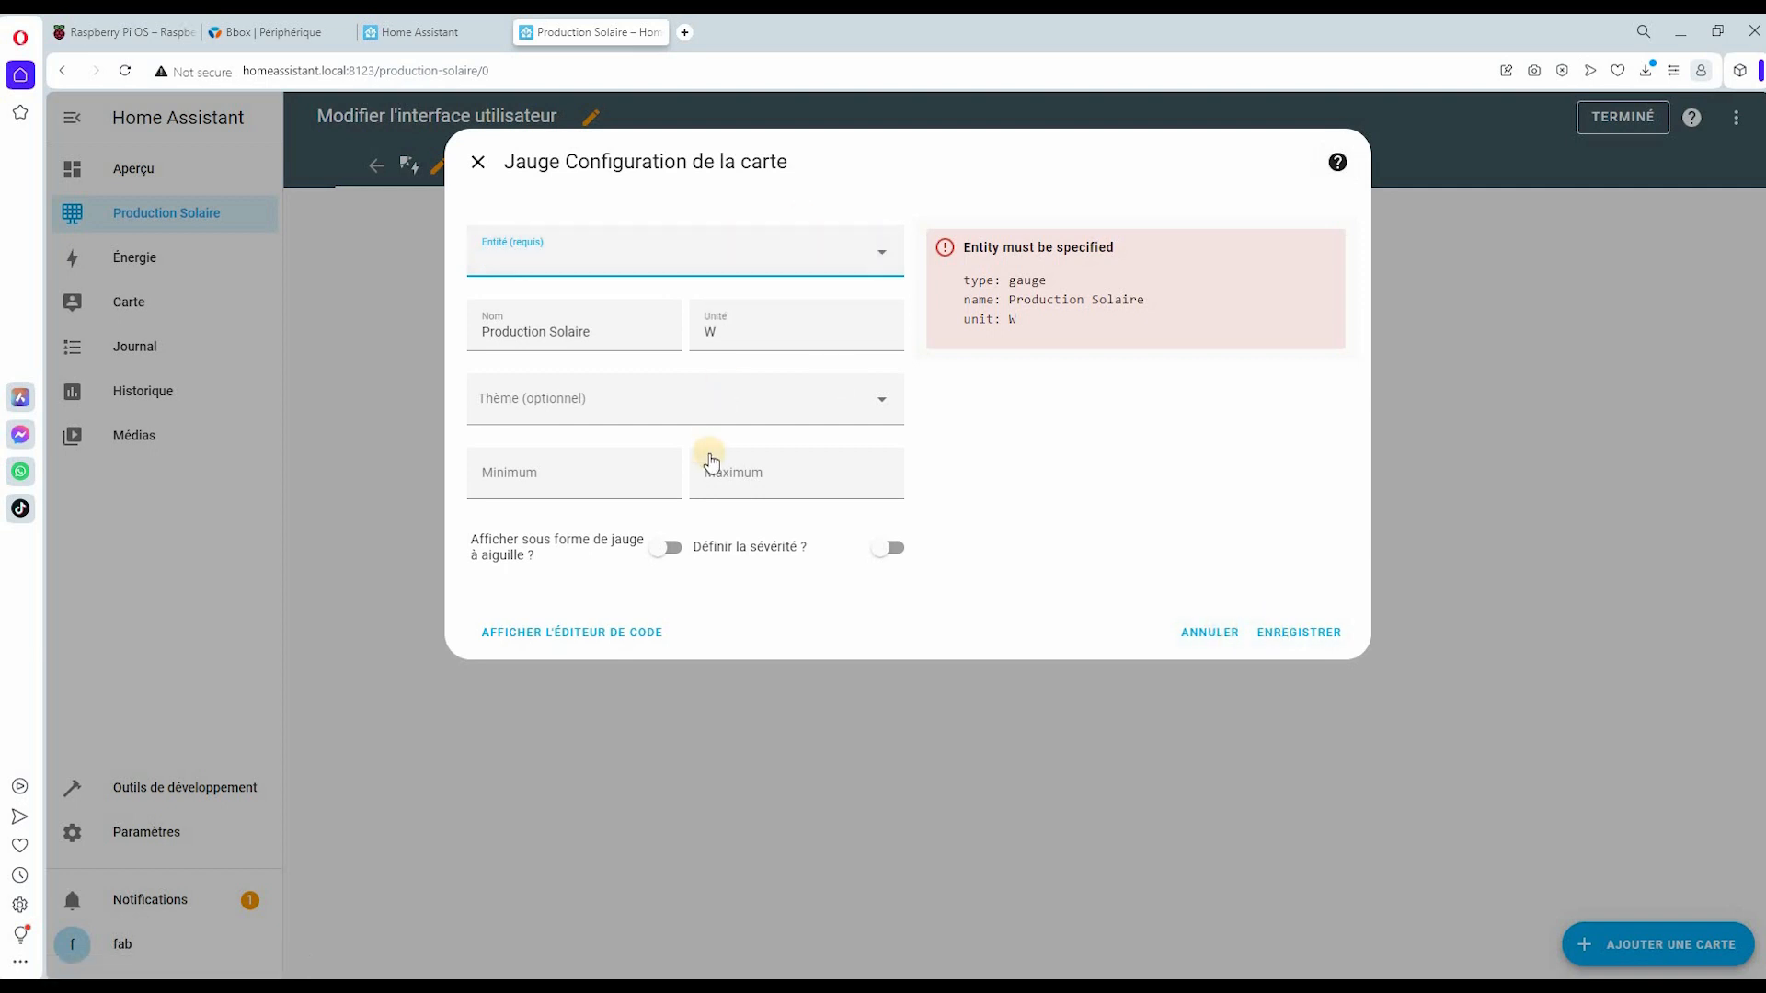
scroll(713, 460, down, 5)
scroll(713, 459, down, 5)
scroll(734, 552, up, 3)
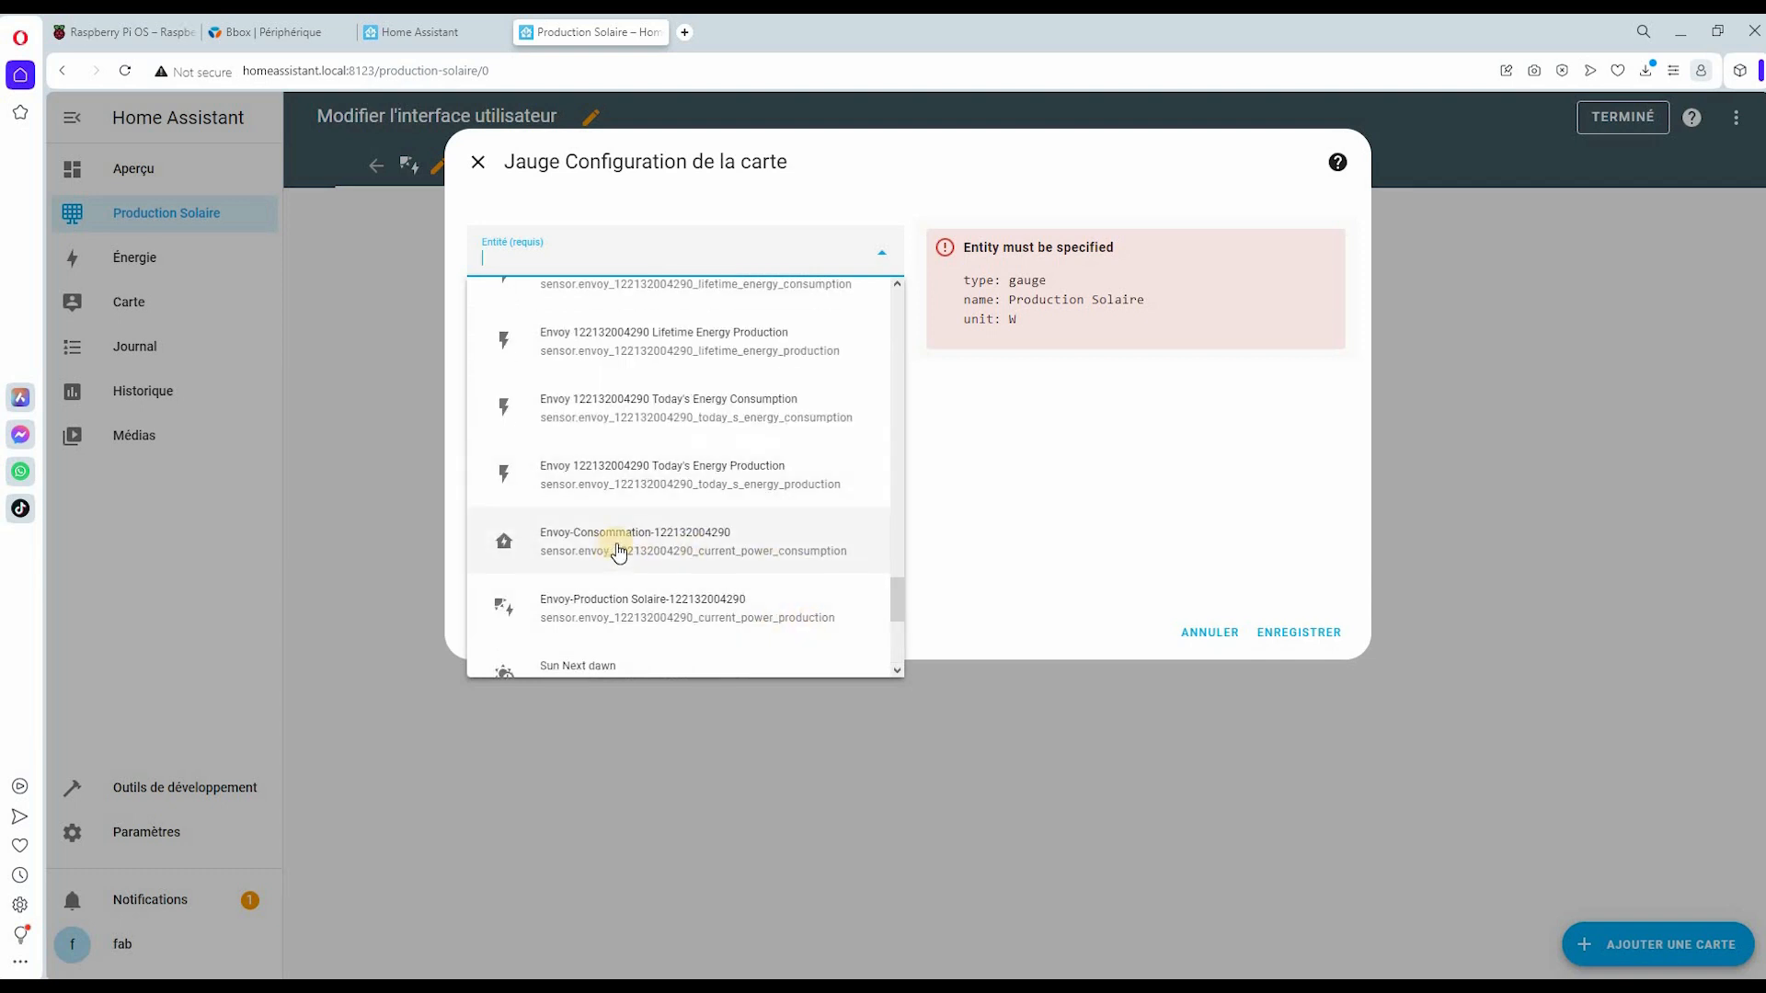
click(663, 609)
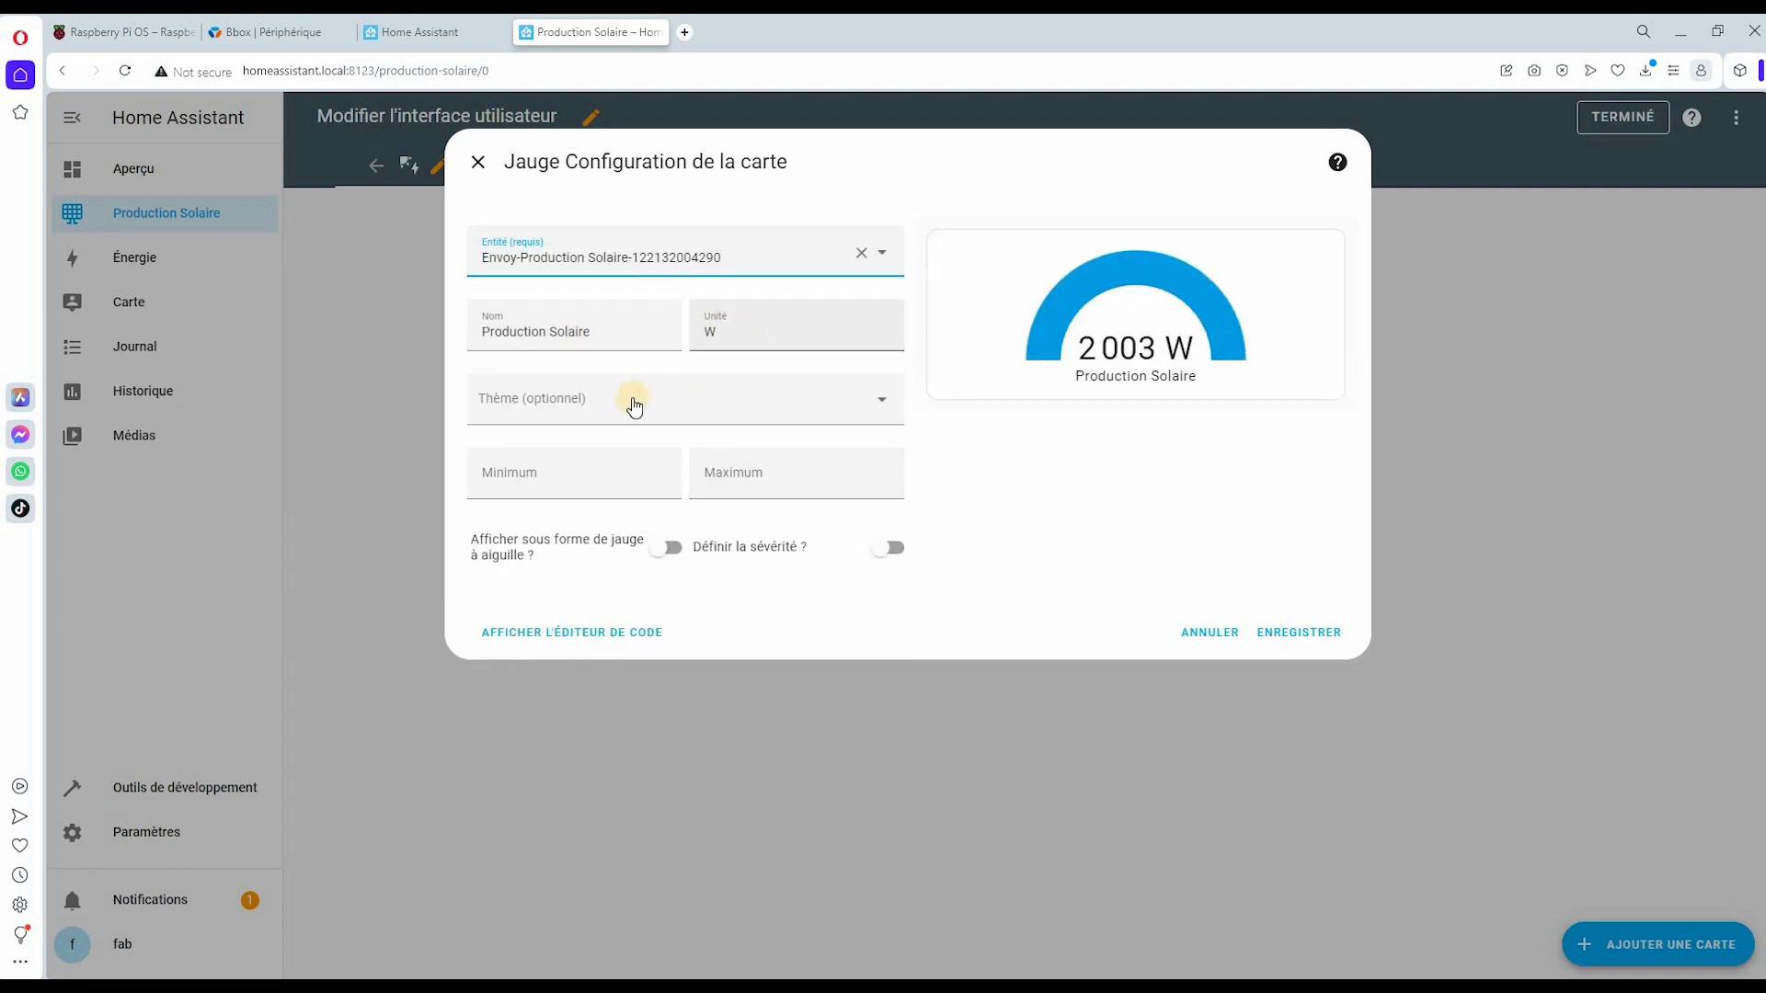
- Set the gauge's range from 0 to 8000, and enable the needle display and severity levels
click(573, 477)
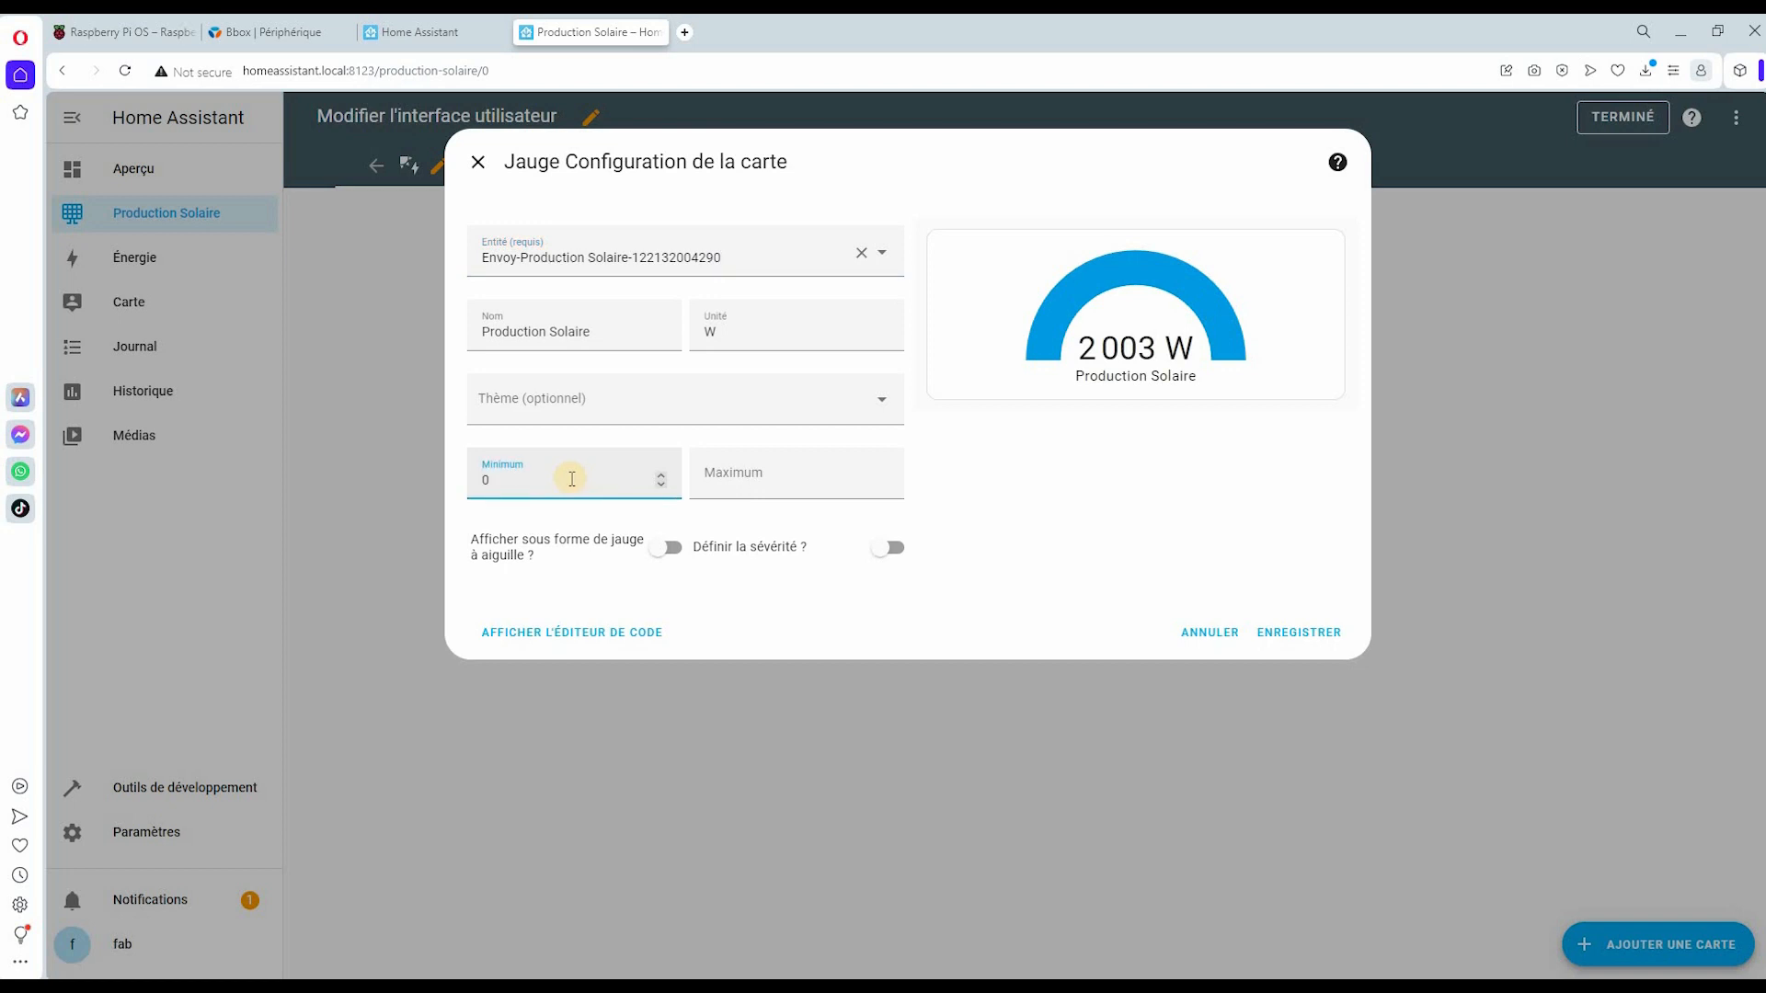
click(828, 483)
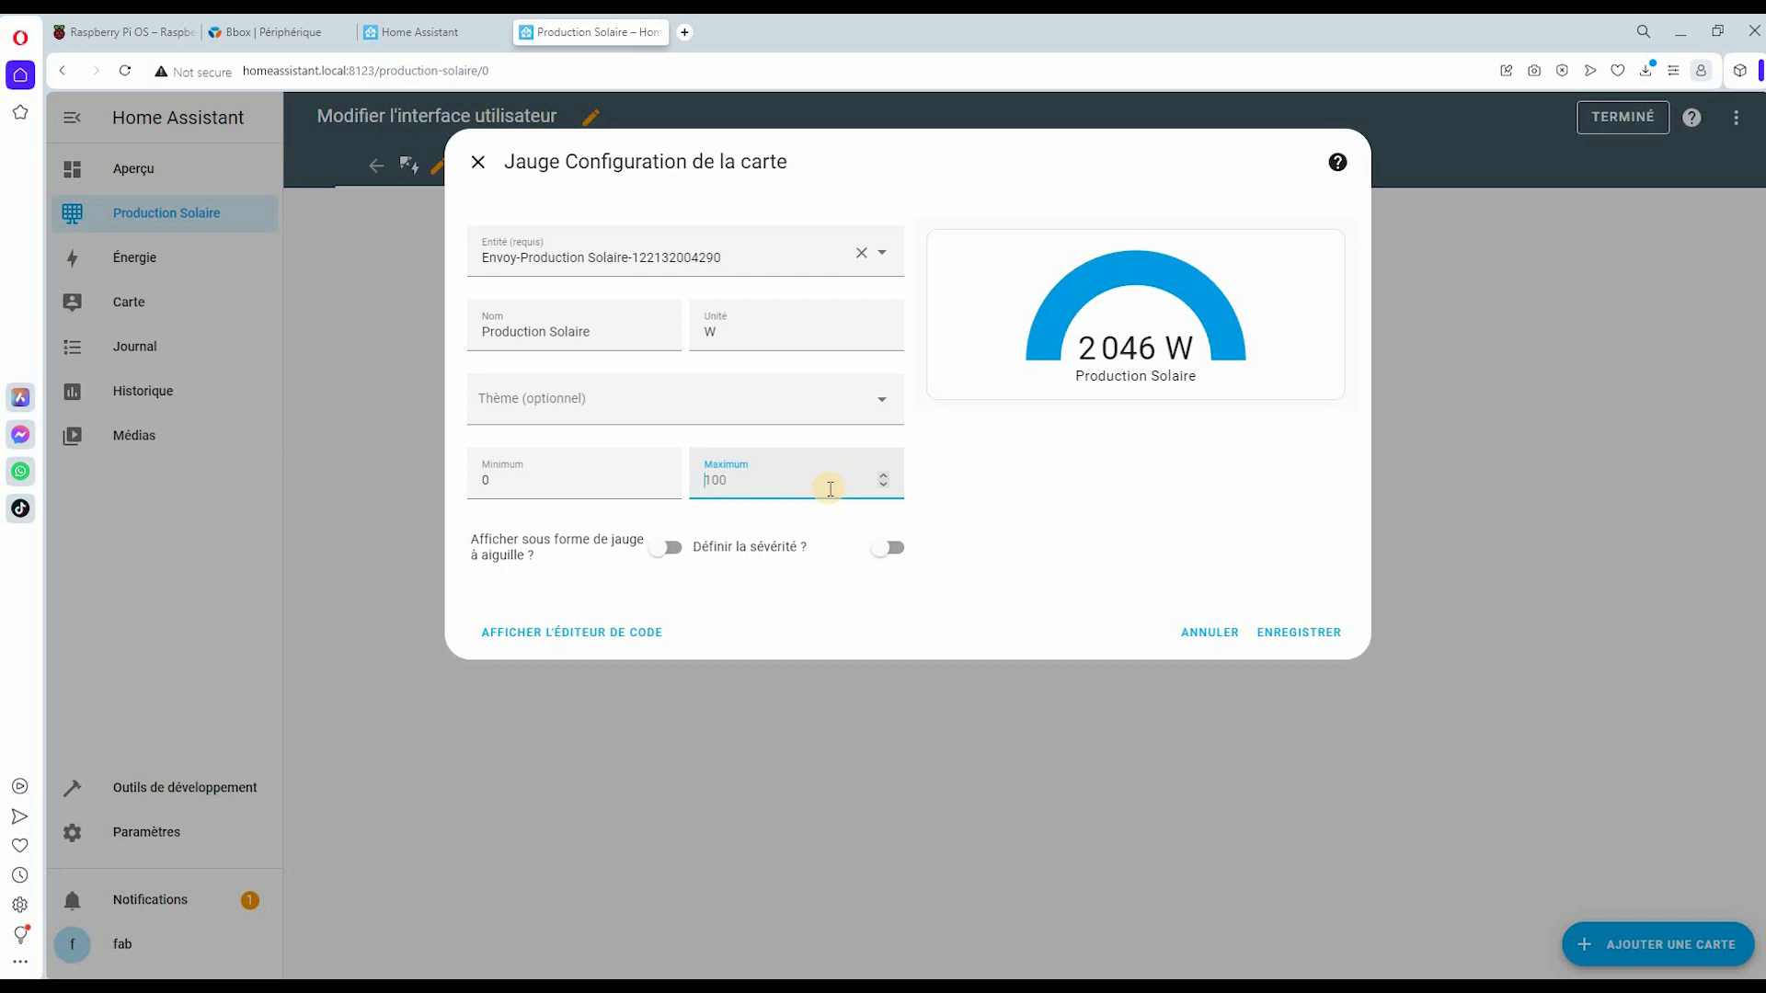
click(674, 550)
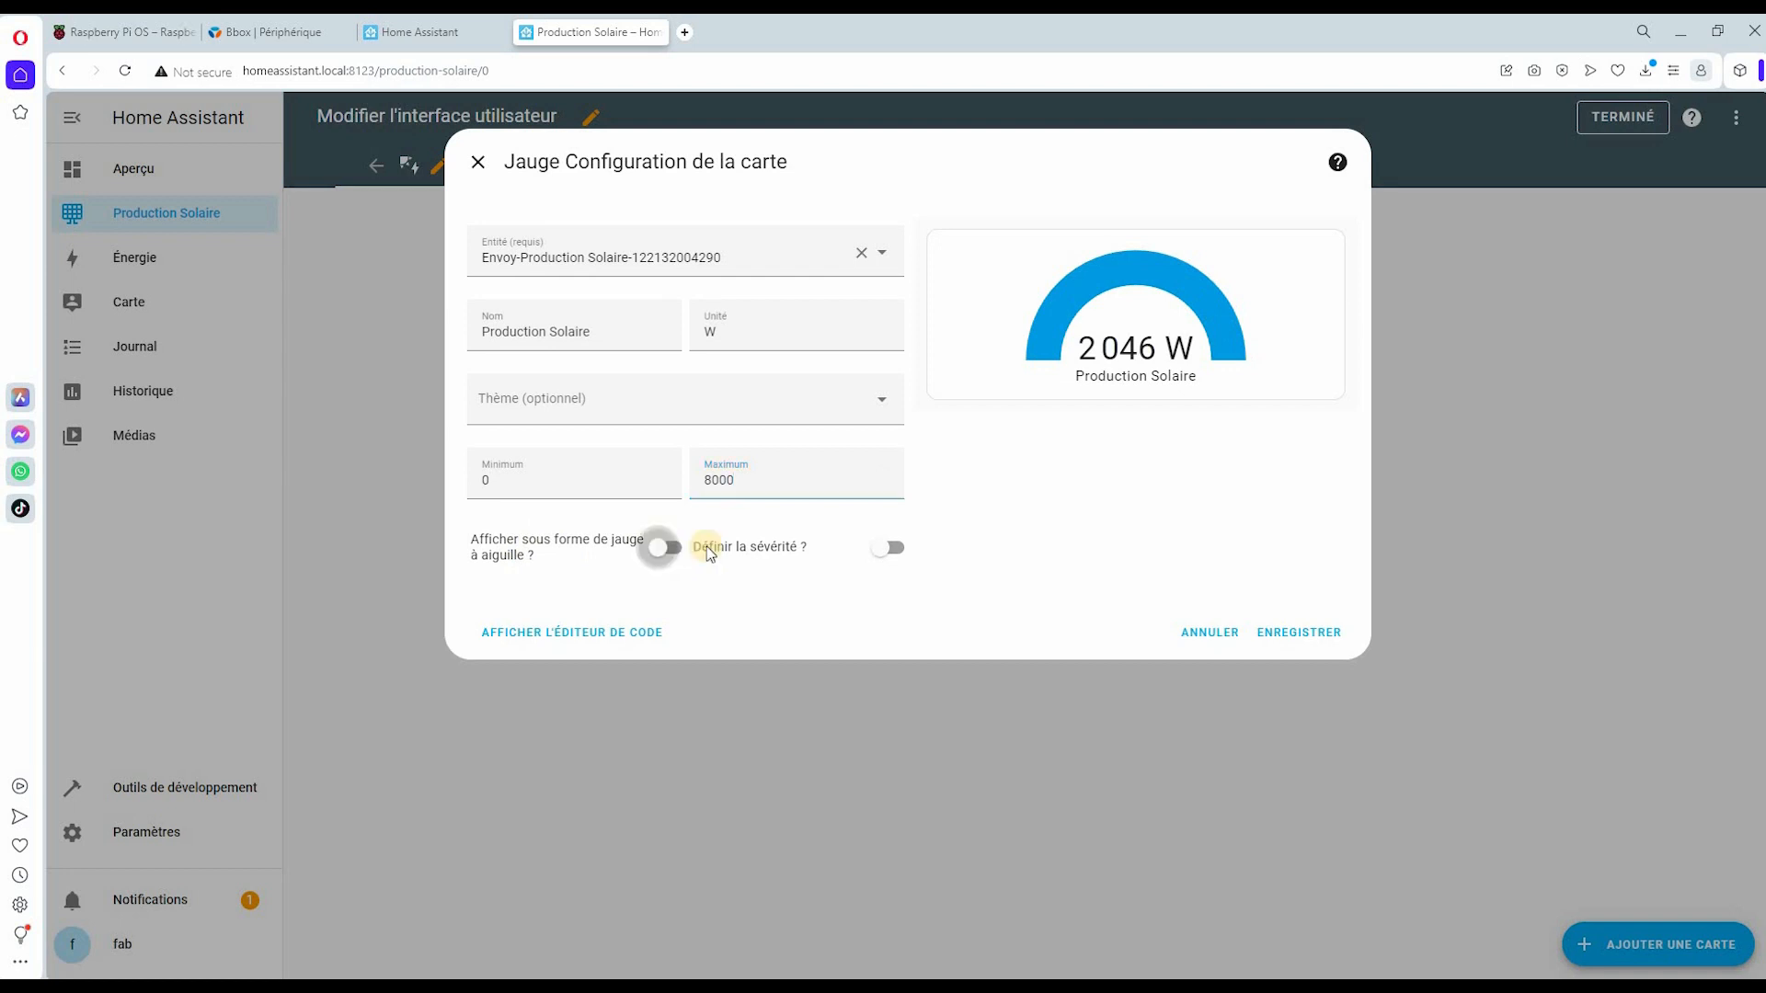
click(894, 550)
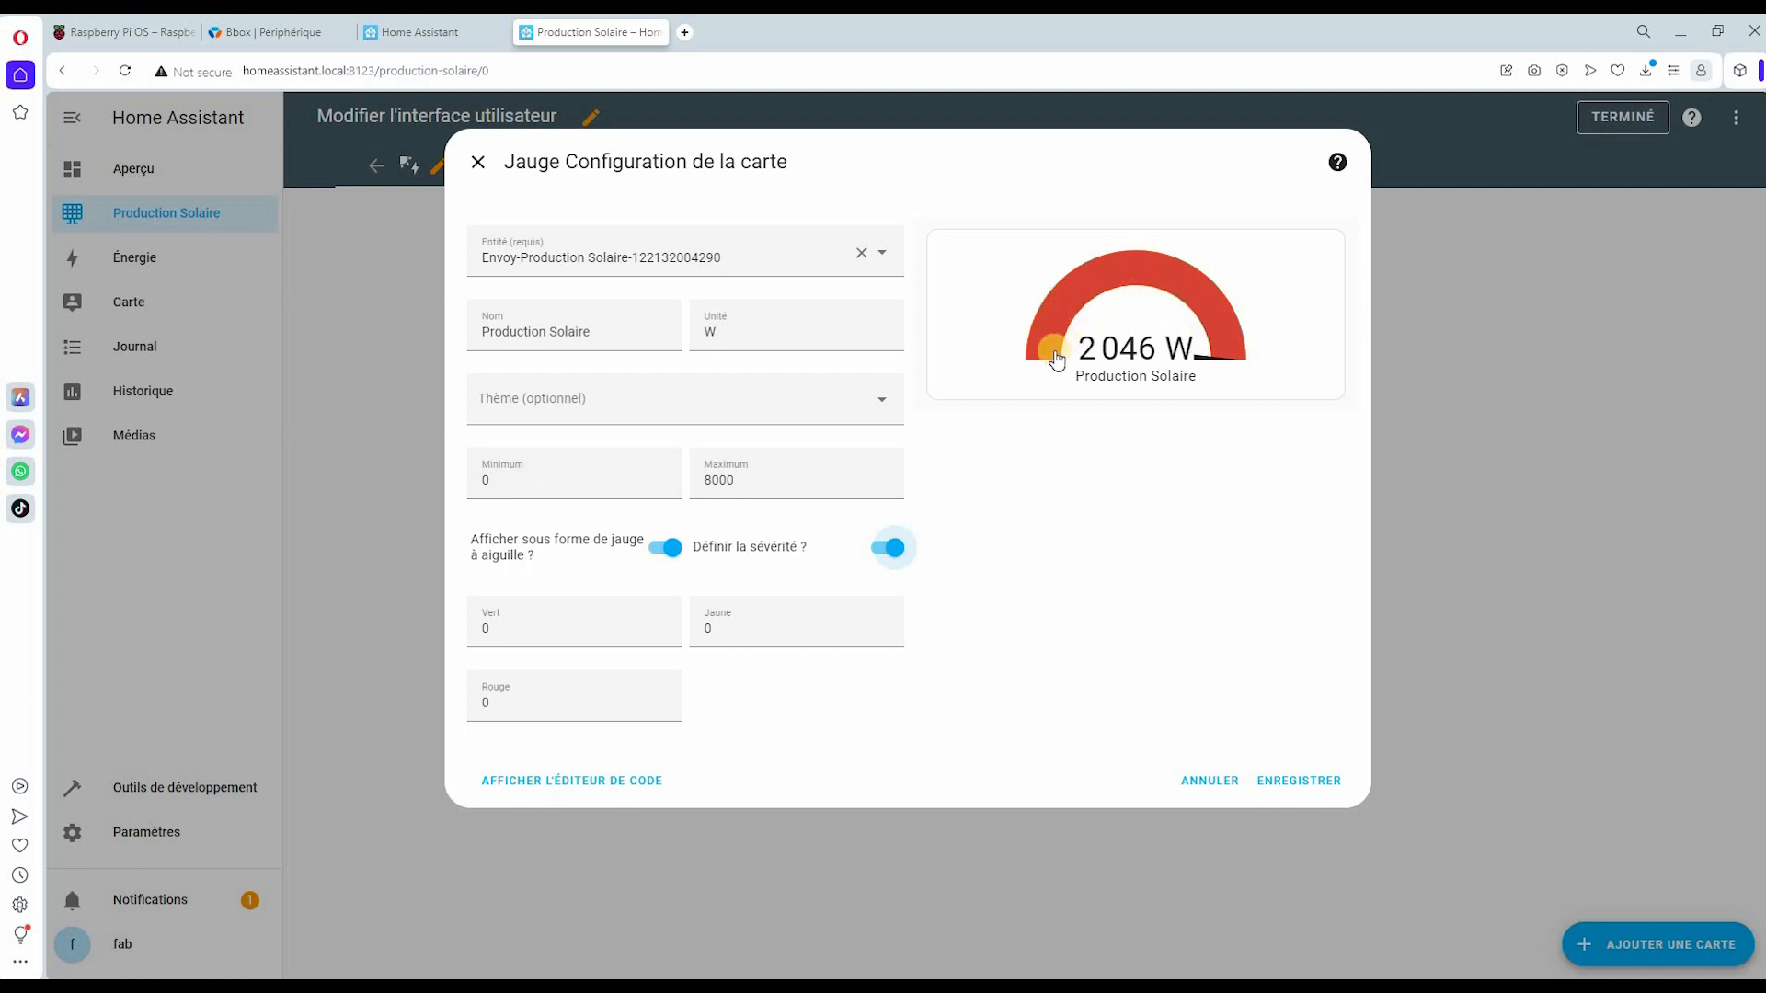
- Set the gauge's yellow severity threshold to 4000 and the red one to 8000, then save the card
double_click(582, 625)
double_click(753, 627)
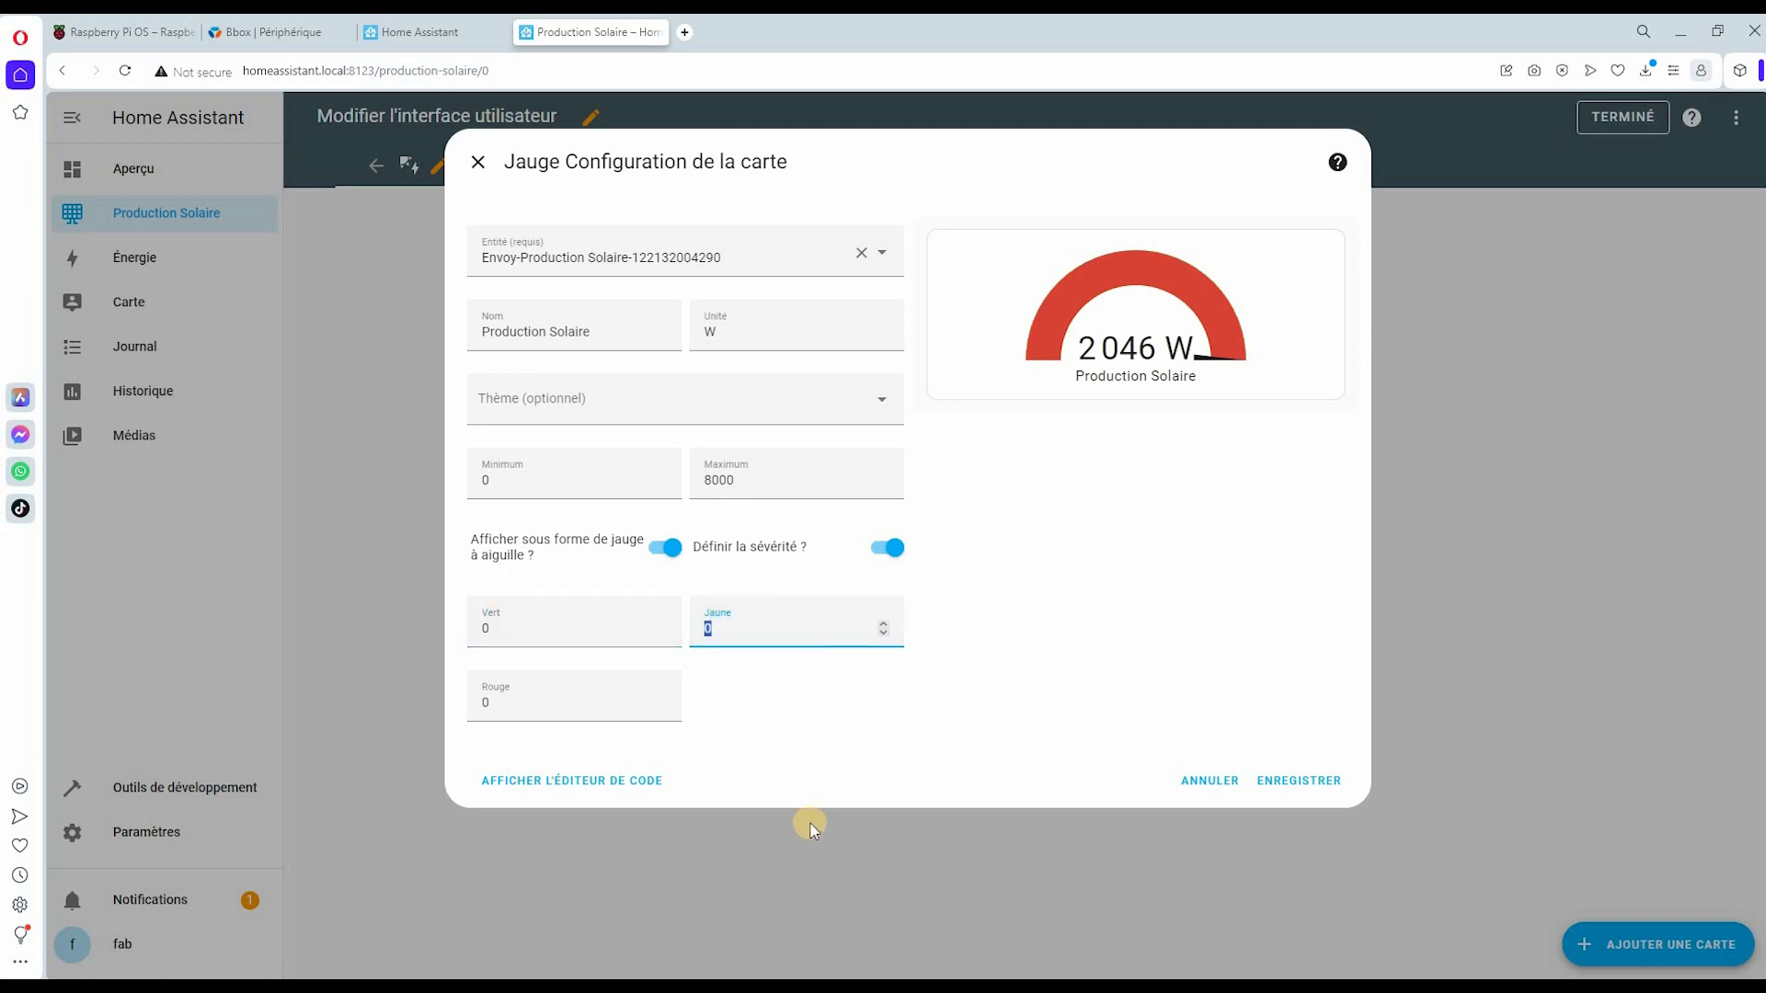
text(4000)
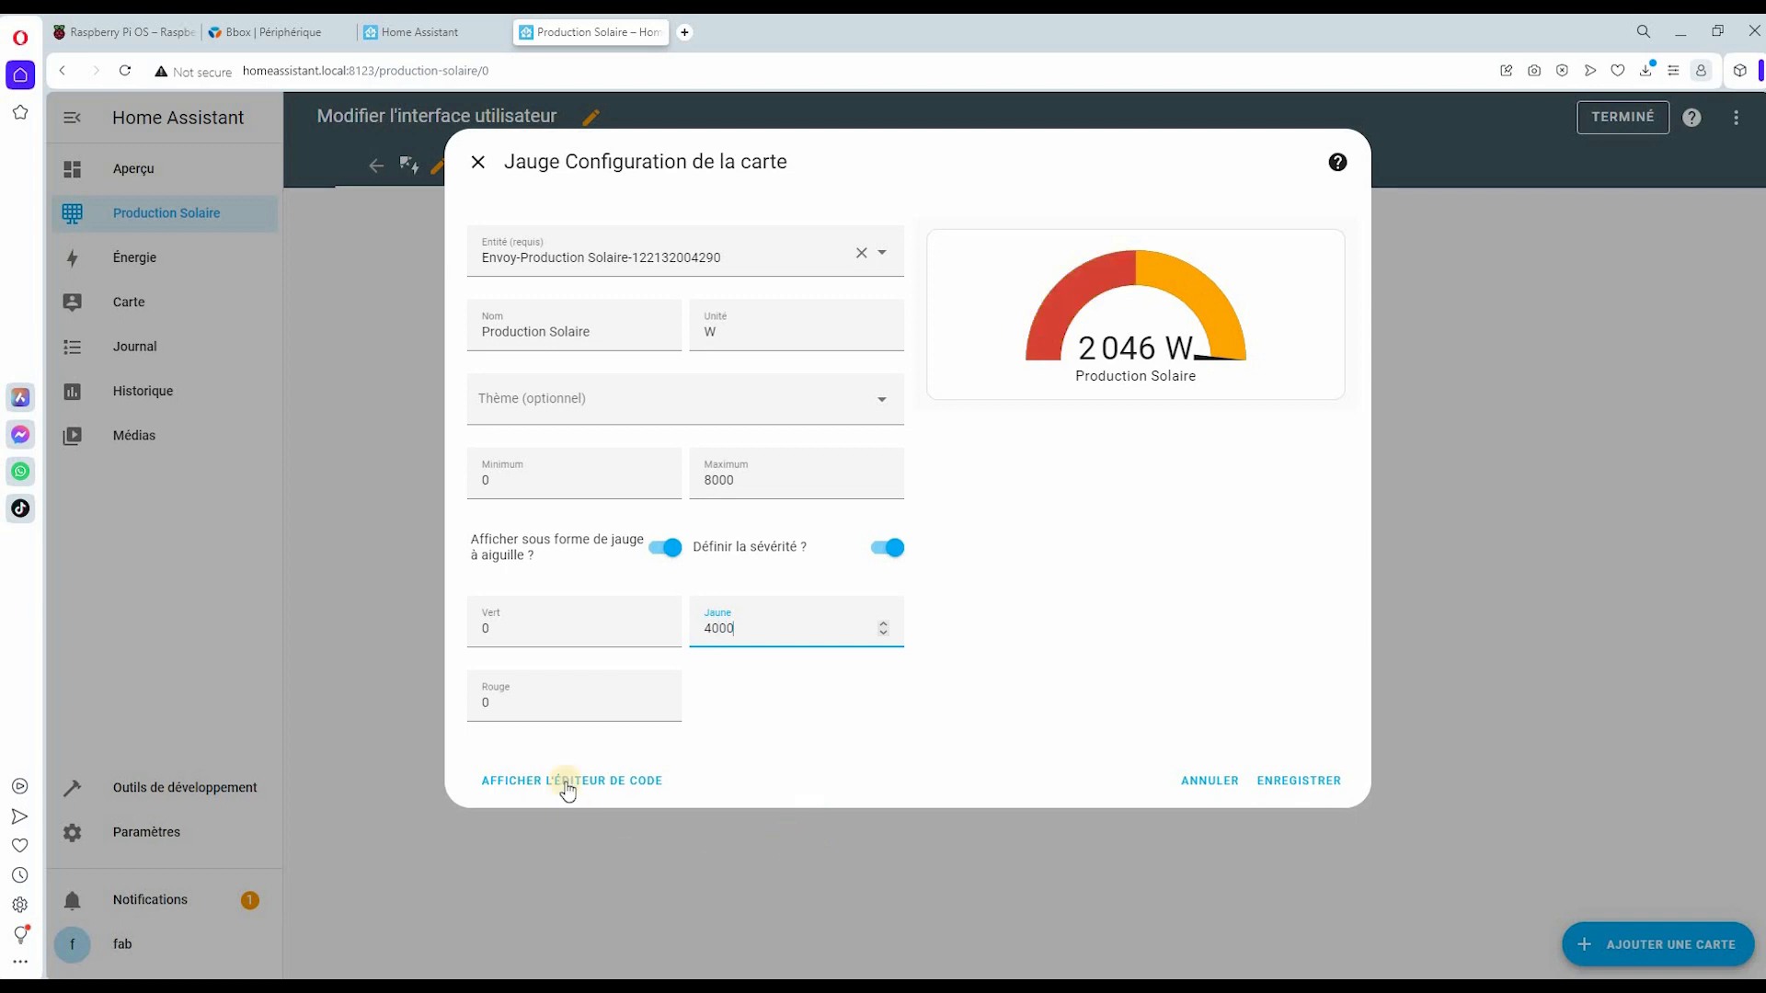
click(552, 708)
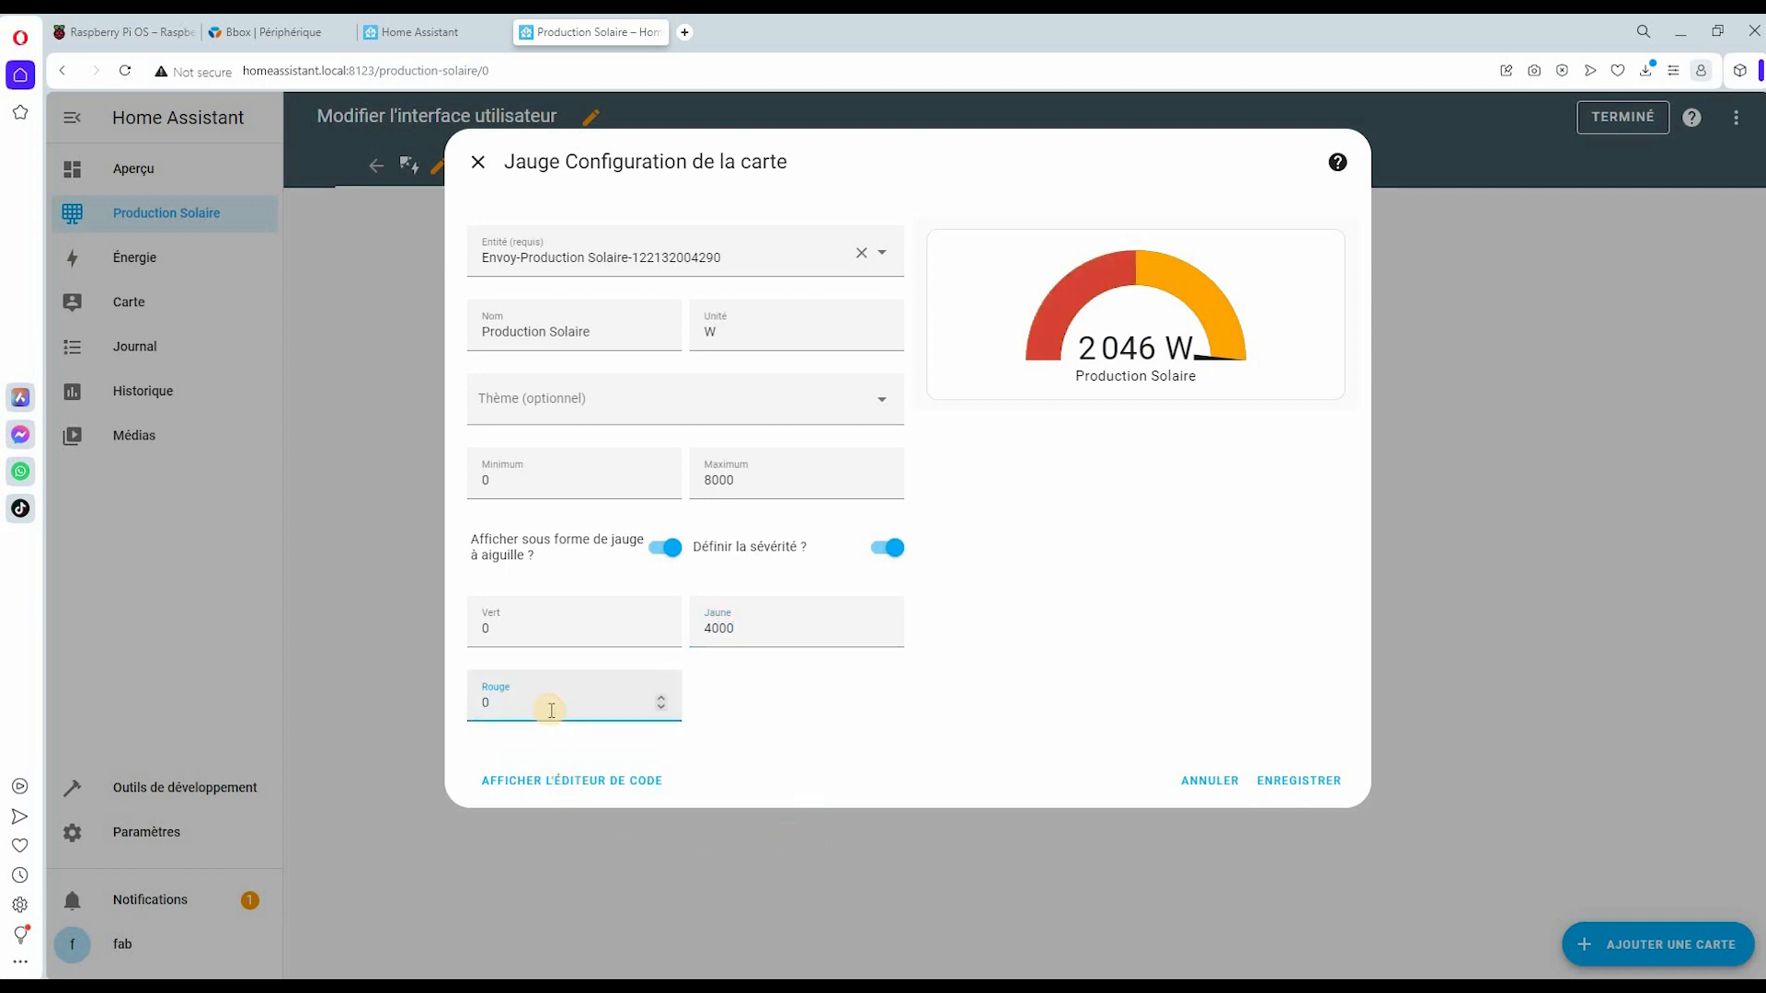
text(8000)
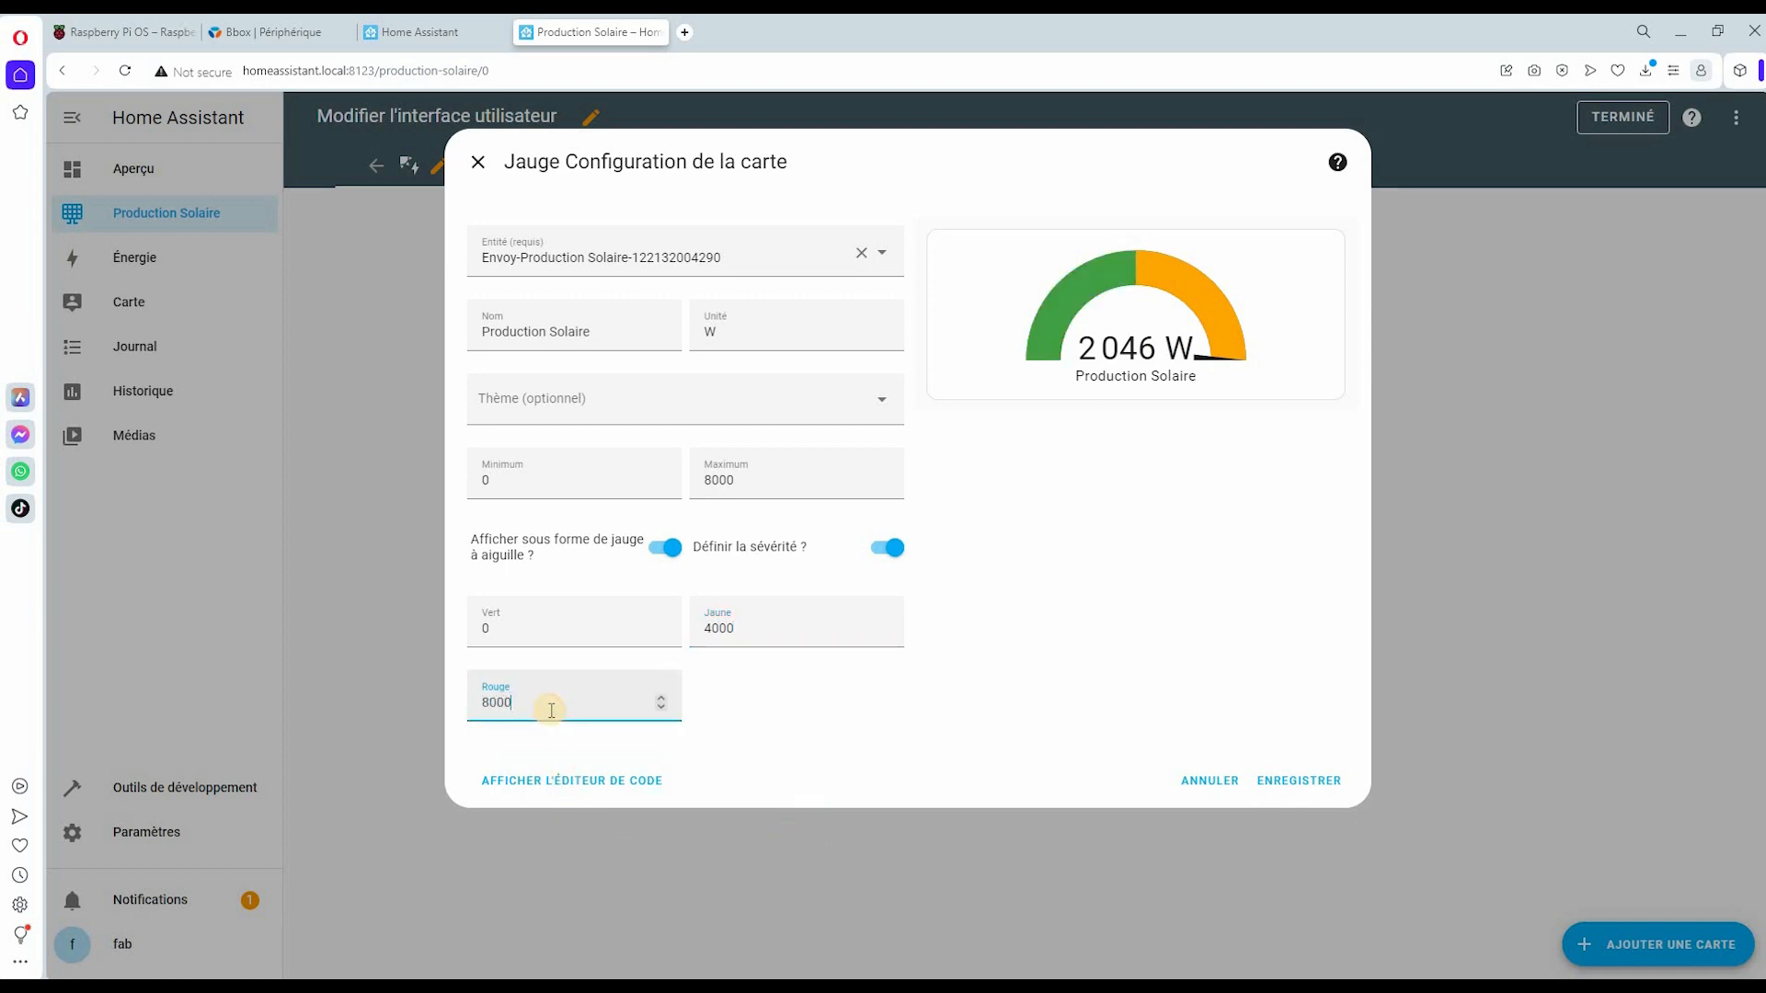
click(1317, 781)
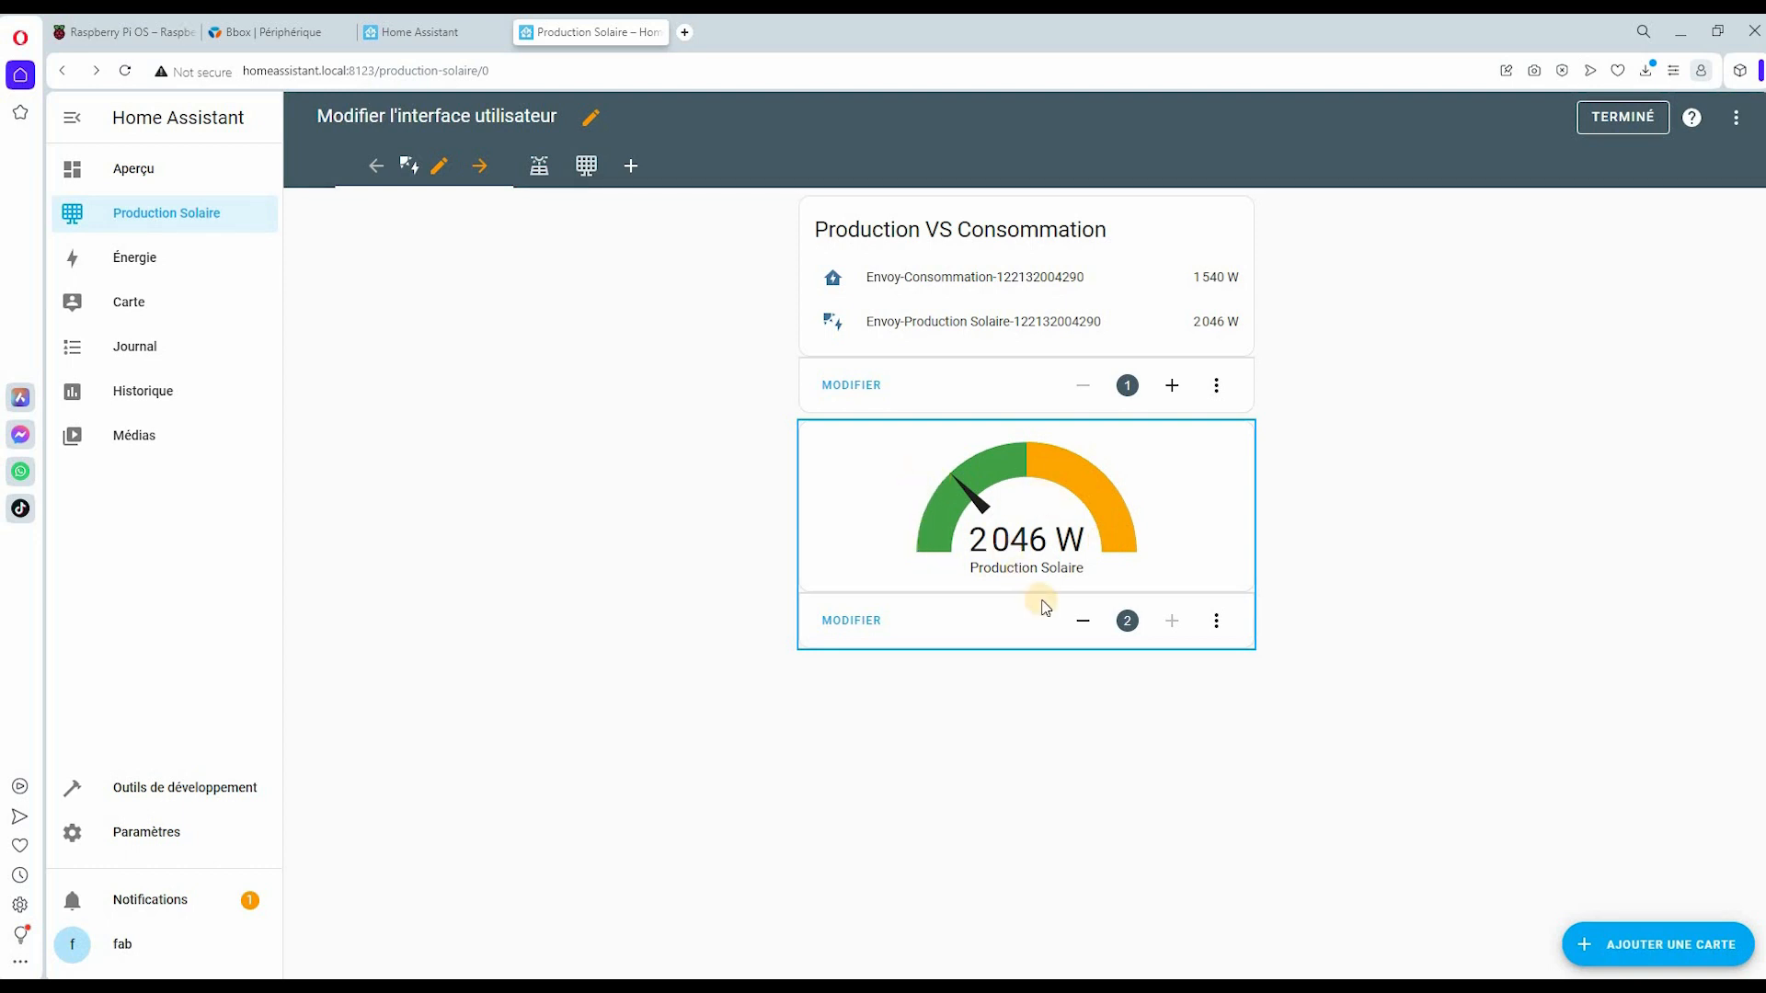
- Add a second Jauge card to the view and set its entity to the Envoy-Consommation current power consumption sensor
click(1670, 956)
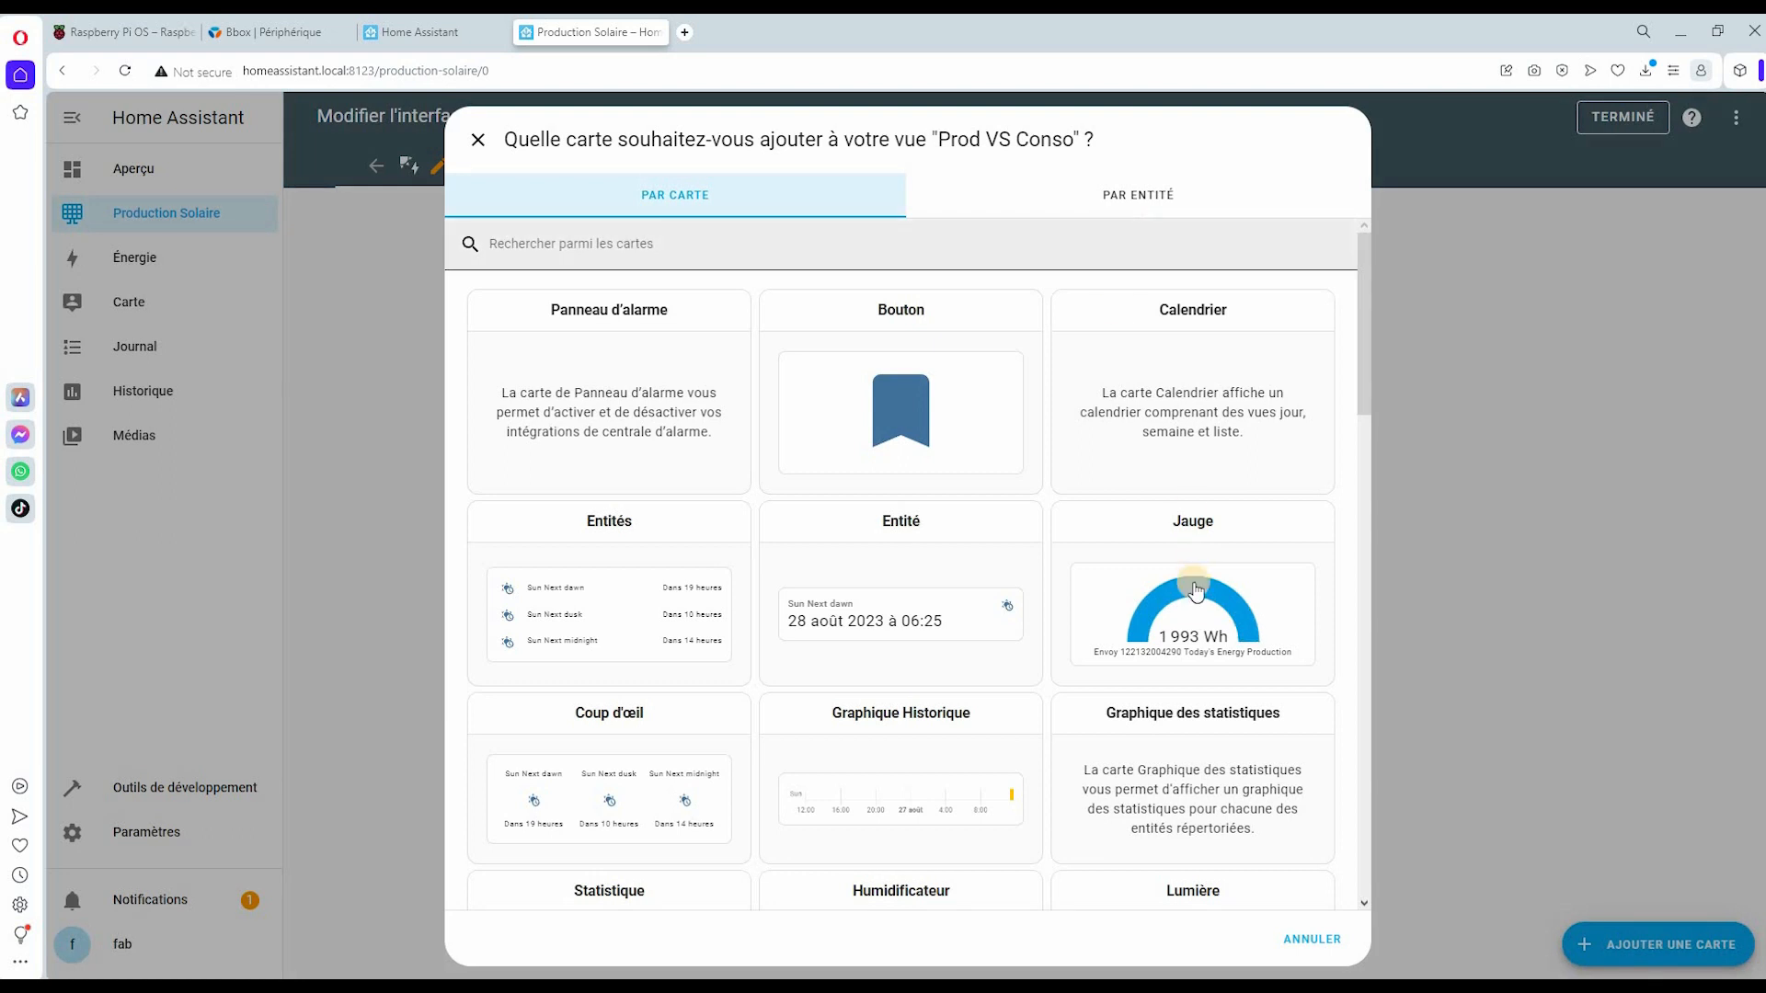
click(1196, 591)
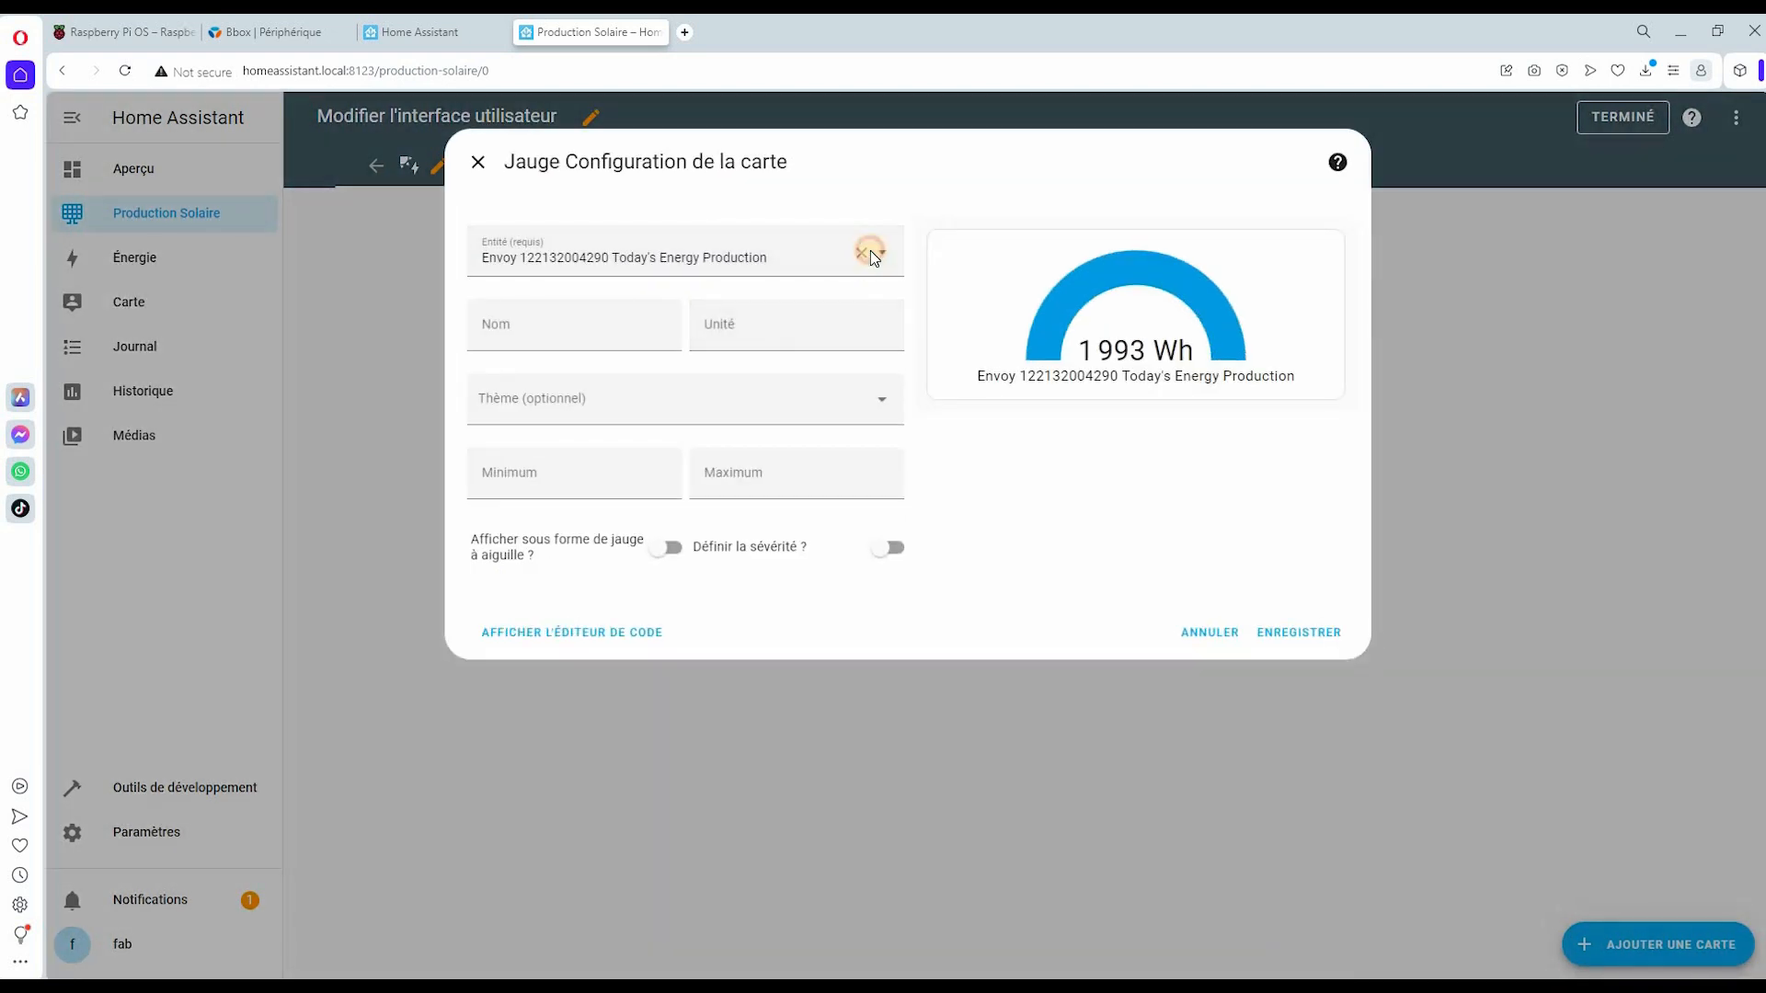
click(870, 250)
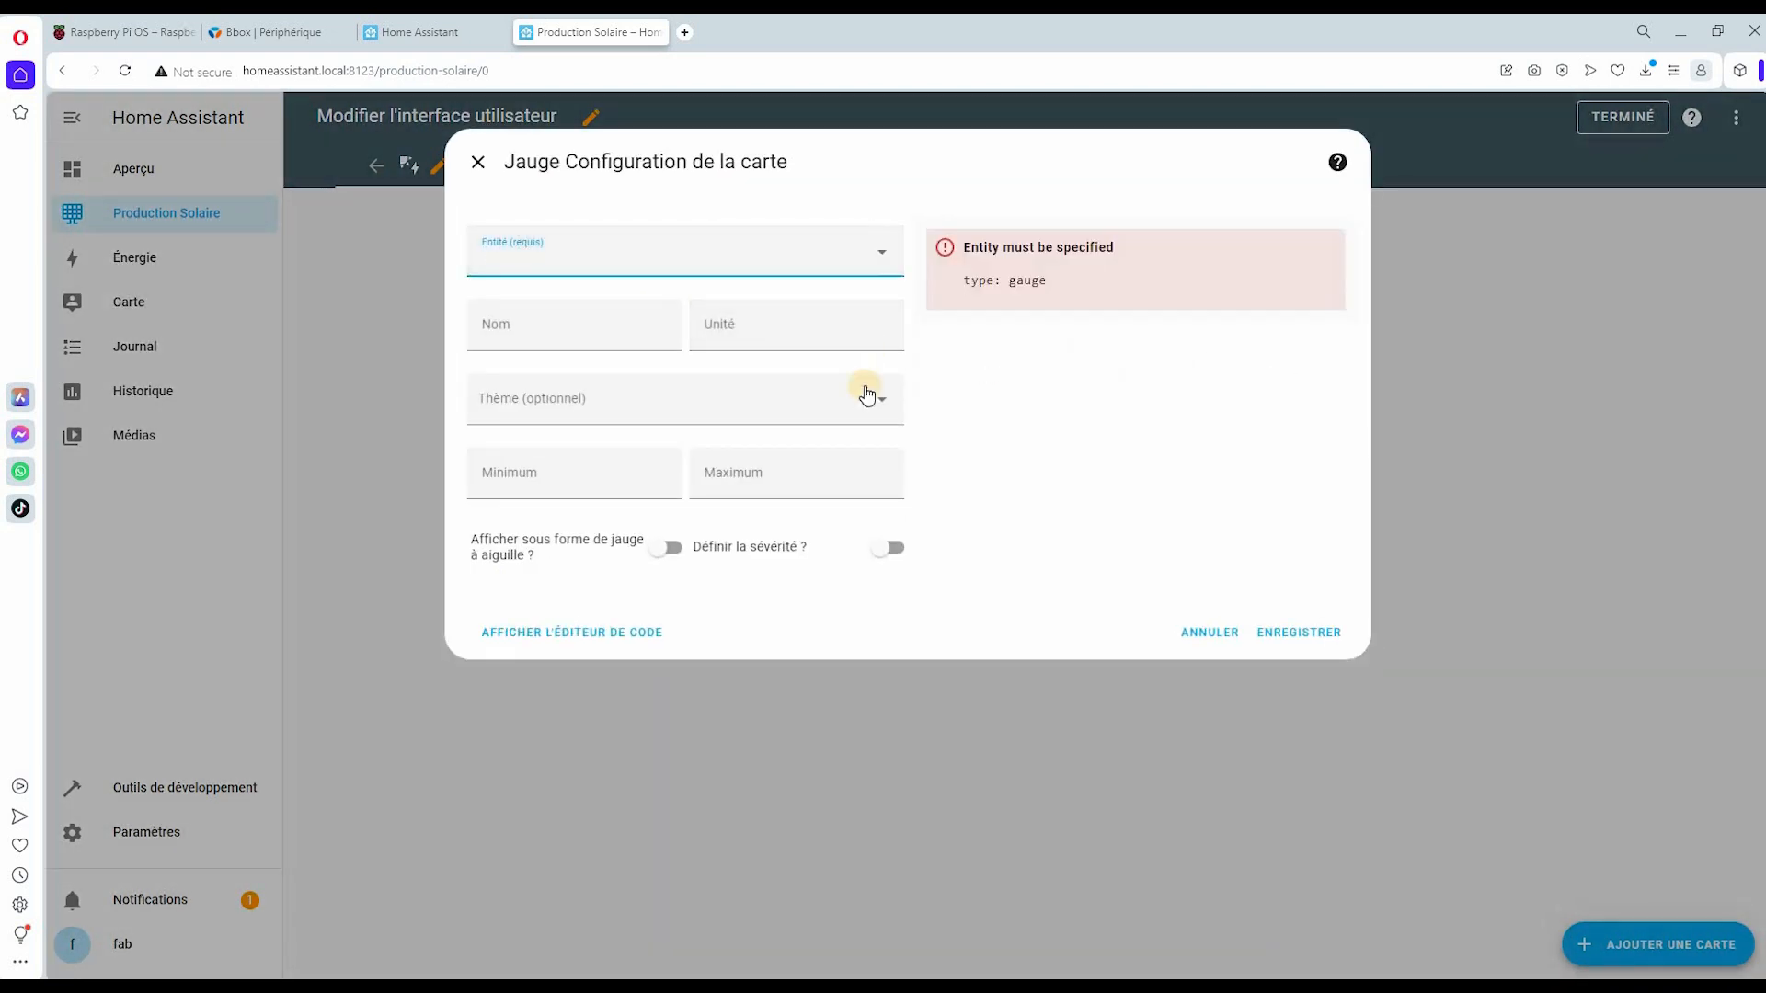
scroll(888, 379, down, 5)
drag(895, 385, 903, 646)
scroll(638, 475, up, 5)
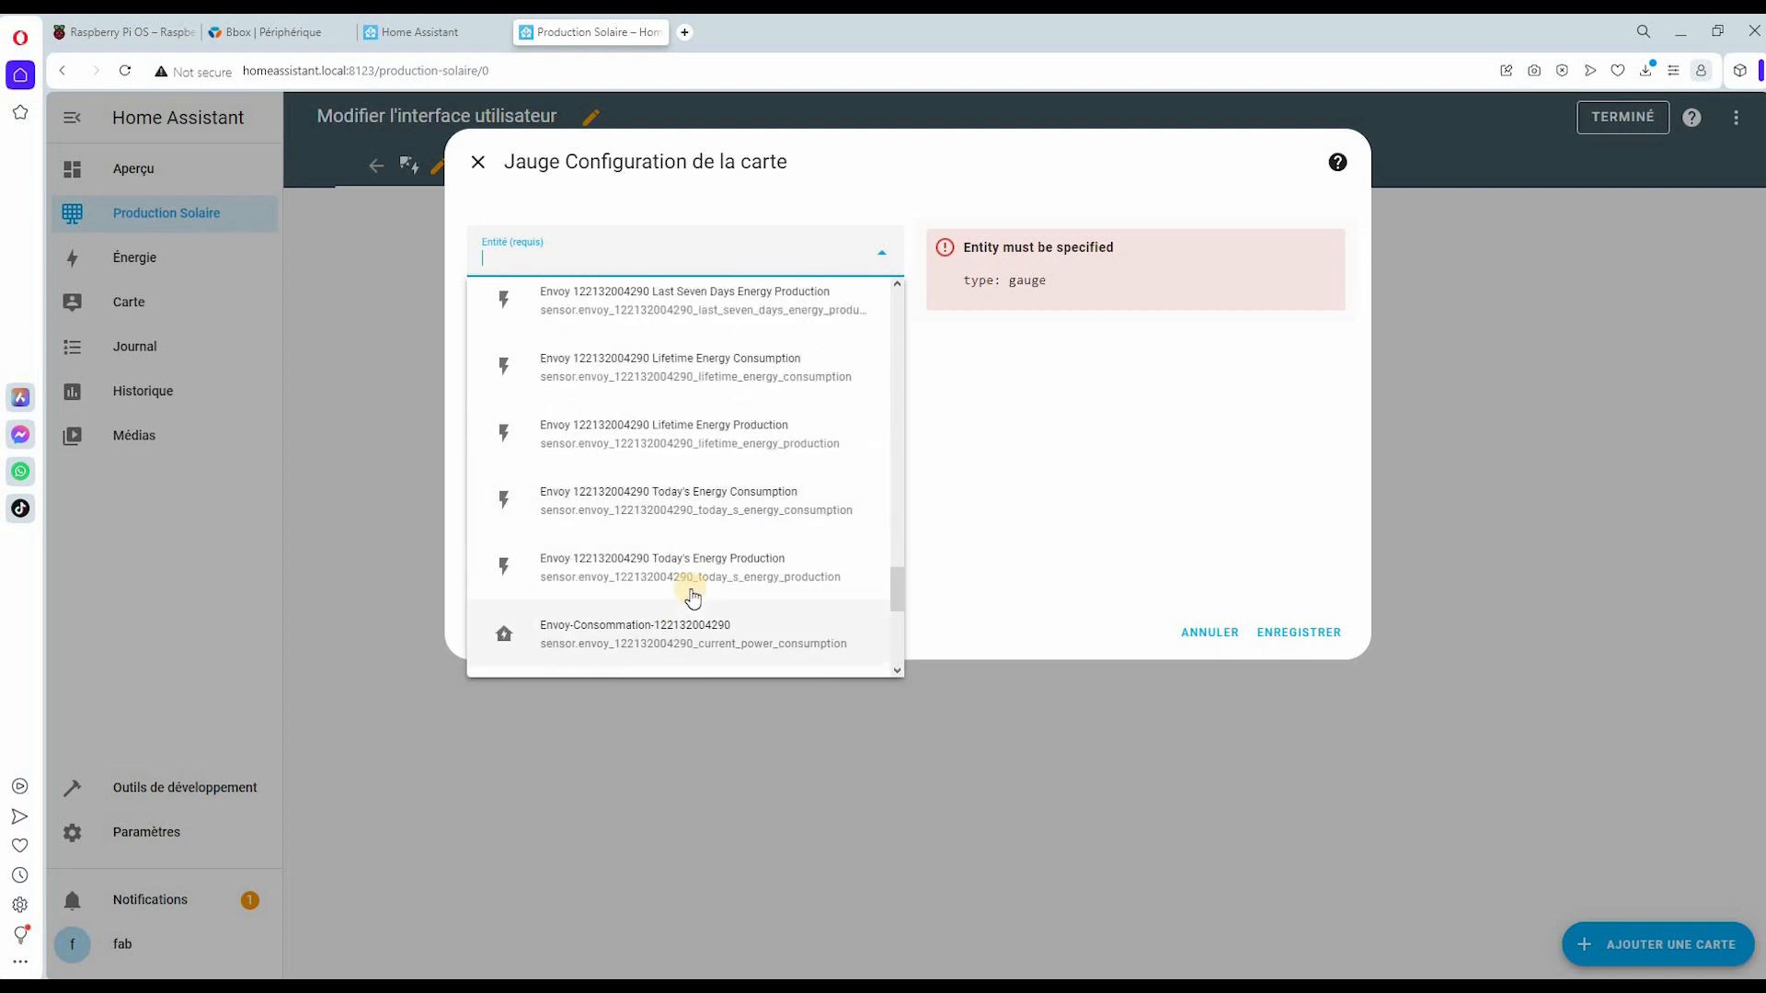
scroll(644, 469, down, 2)
click(642, 448)
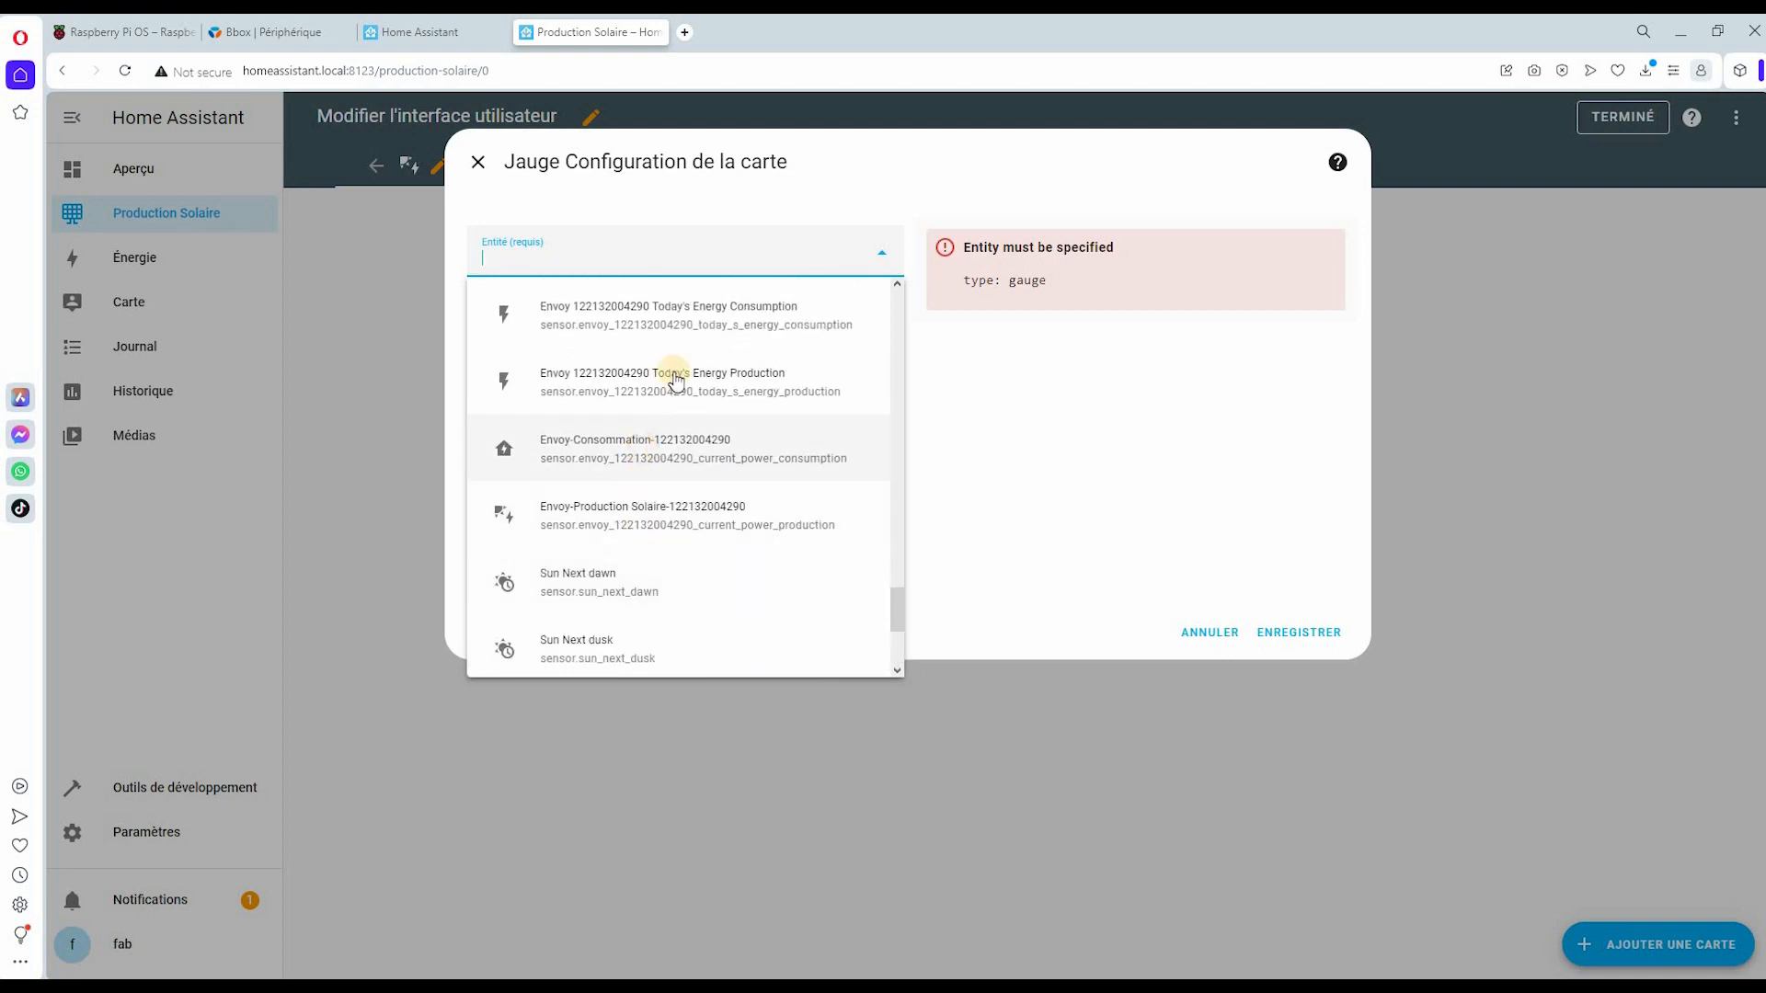
- Name the consumption gauge "Consommation Electrique" and set its unit to W
click(529, 335)
text(Consommation Electrique)
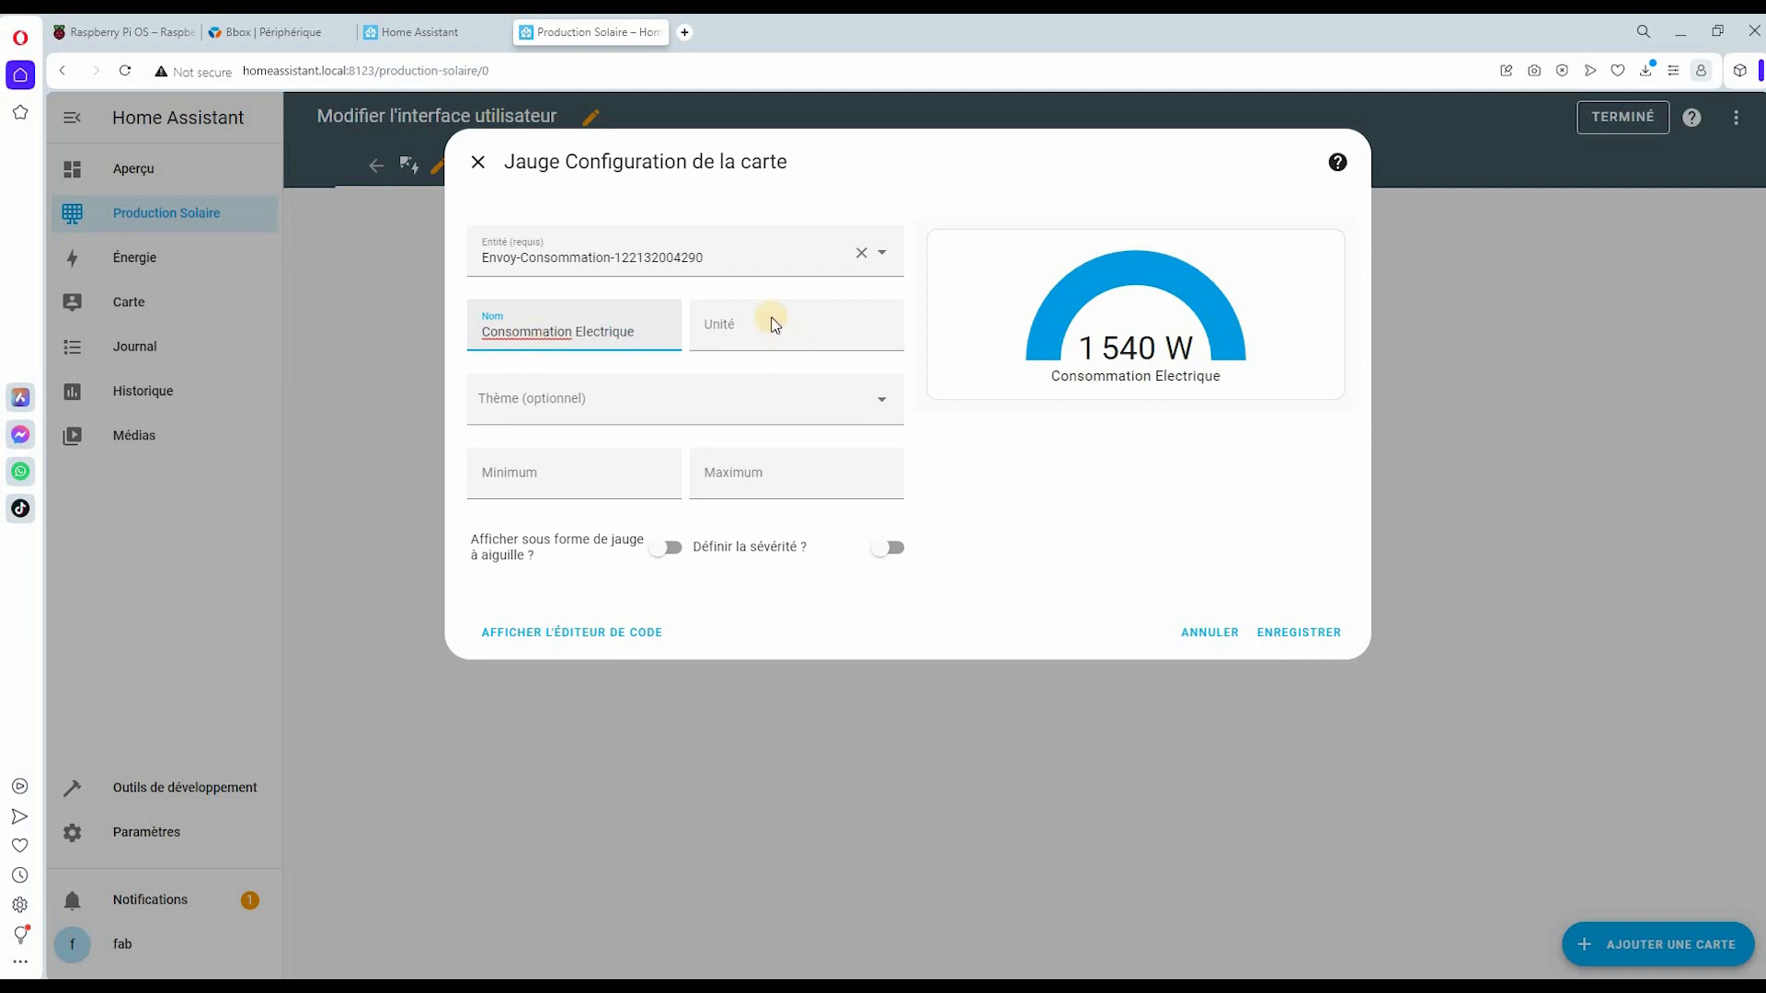
click(770, 323)
text(W)
- Set the consumption gauge's range from -6500 to 9000, and enable the needle display and severity levels
click(553, 405)
click(736, 473)
click(606, 474)
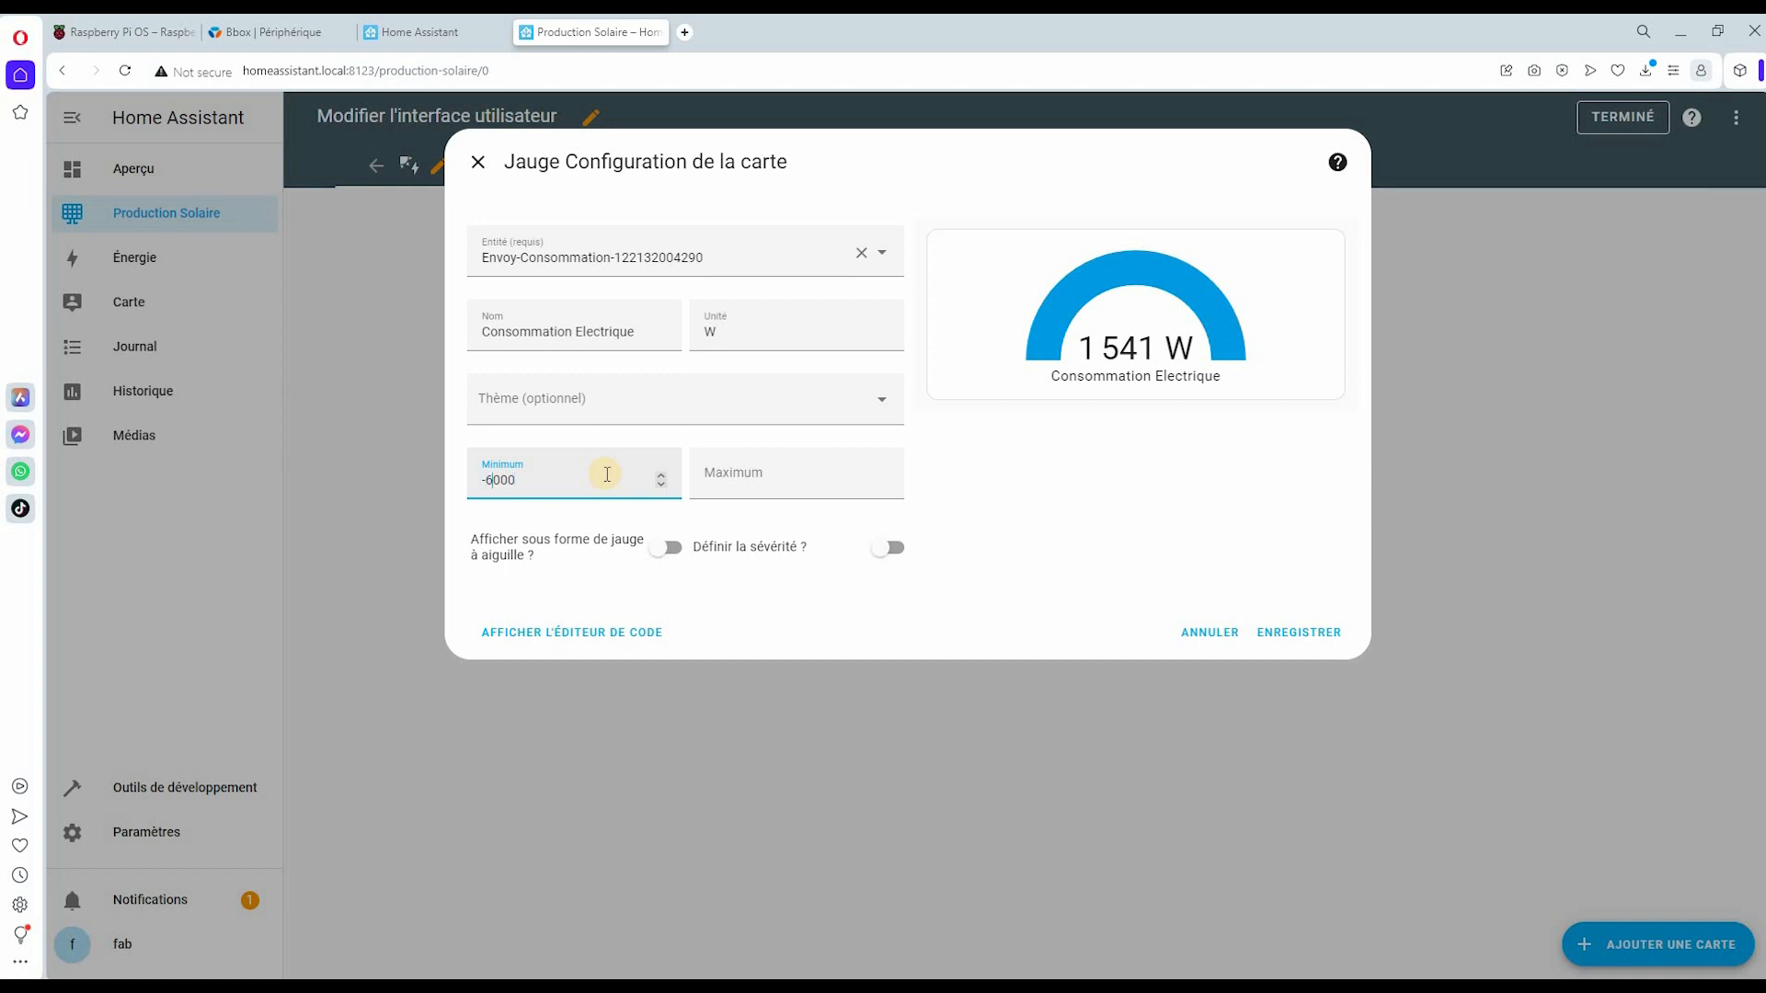
click(735, 483)
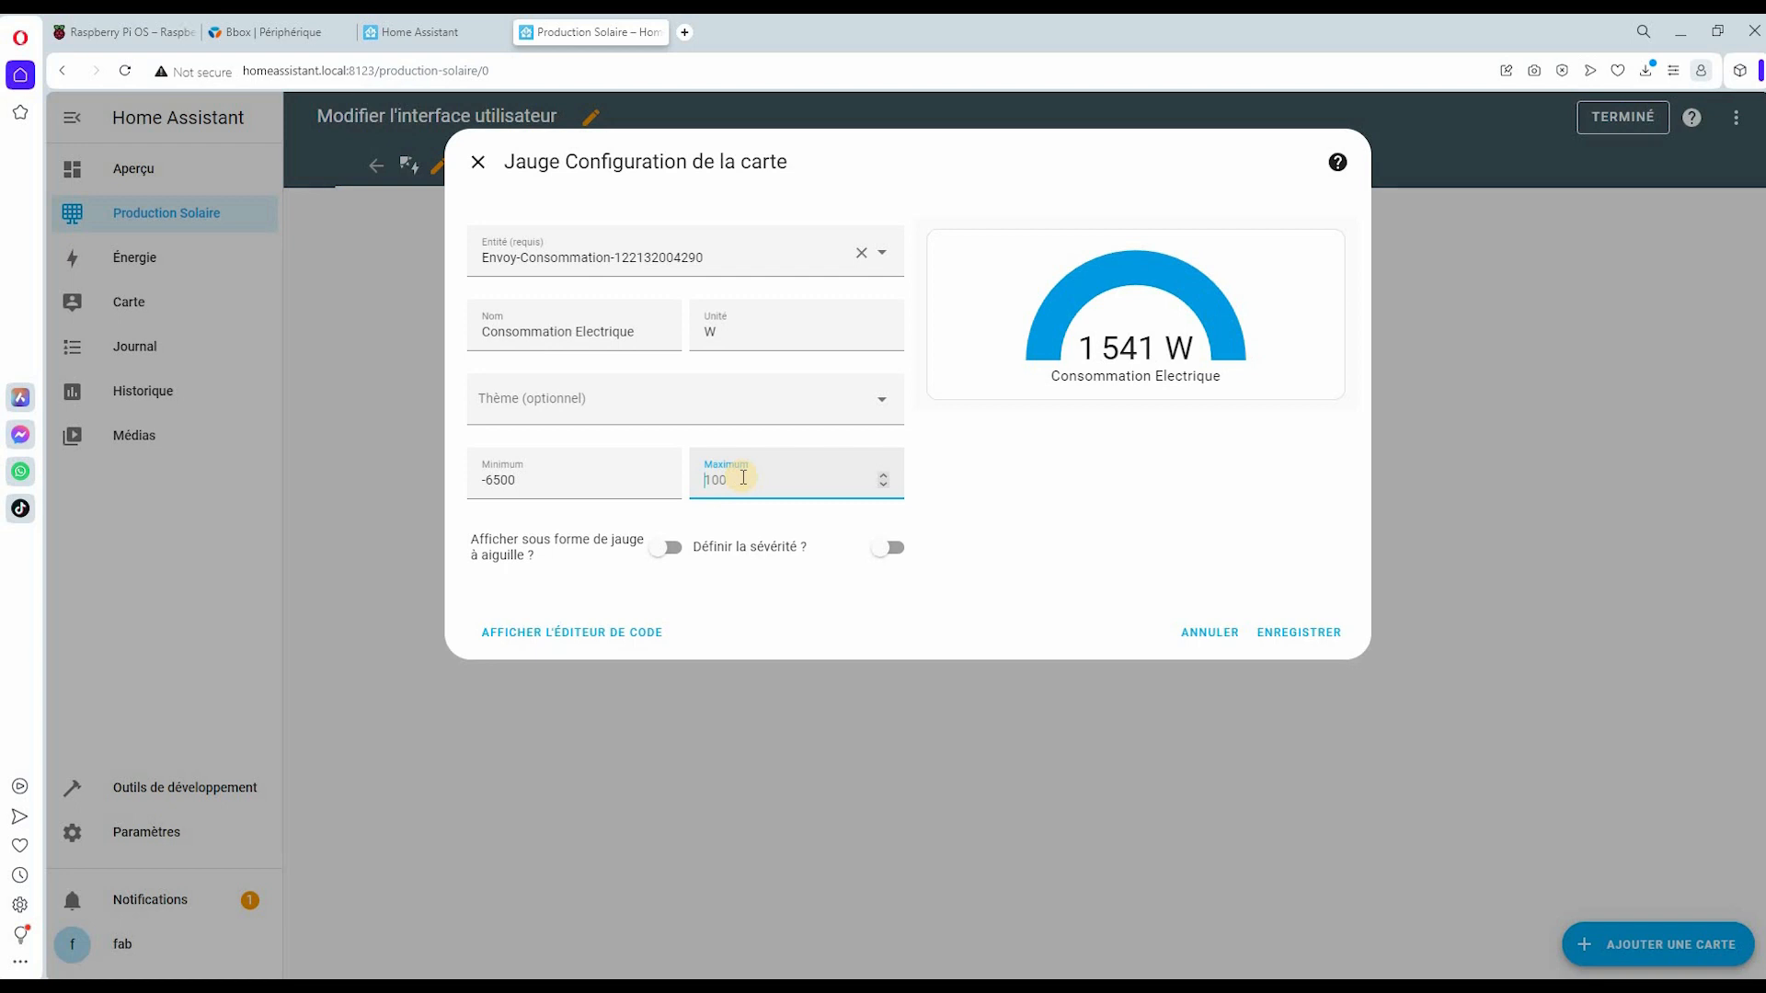
text(9000)
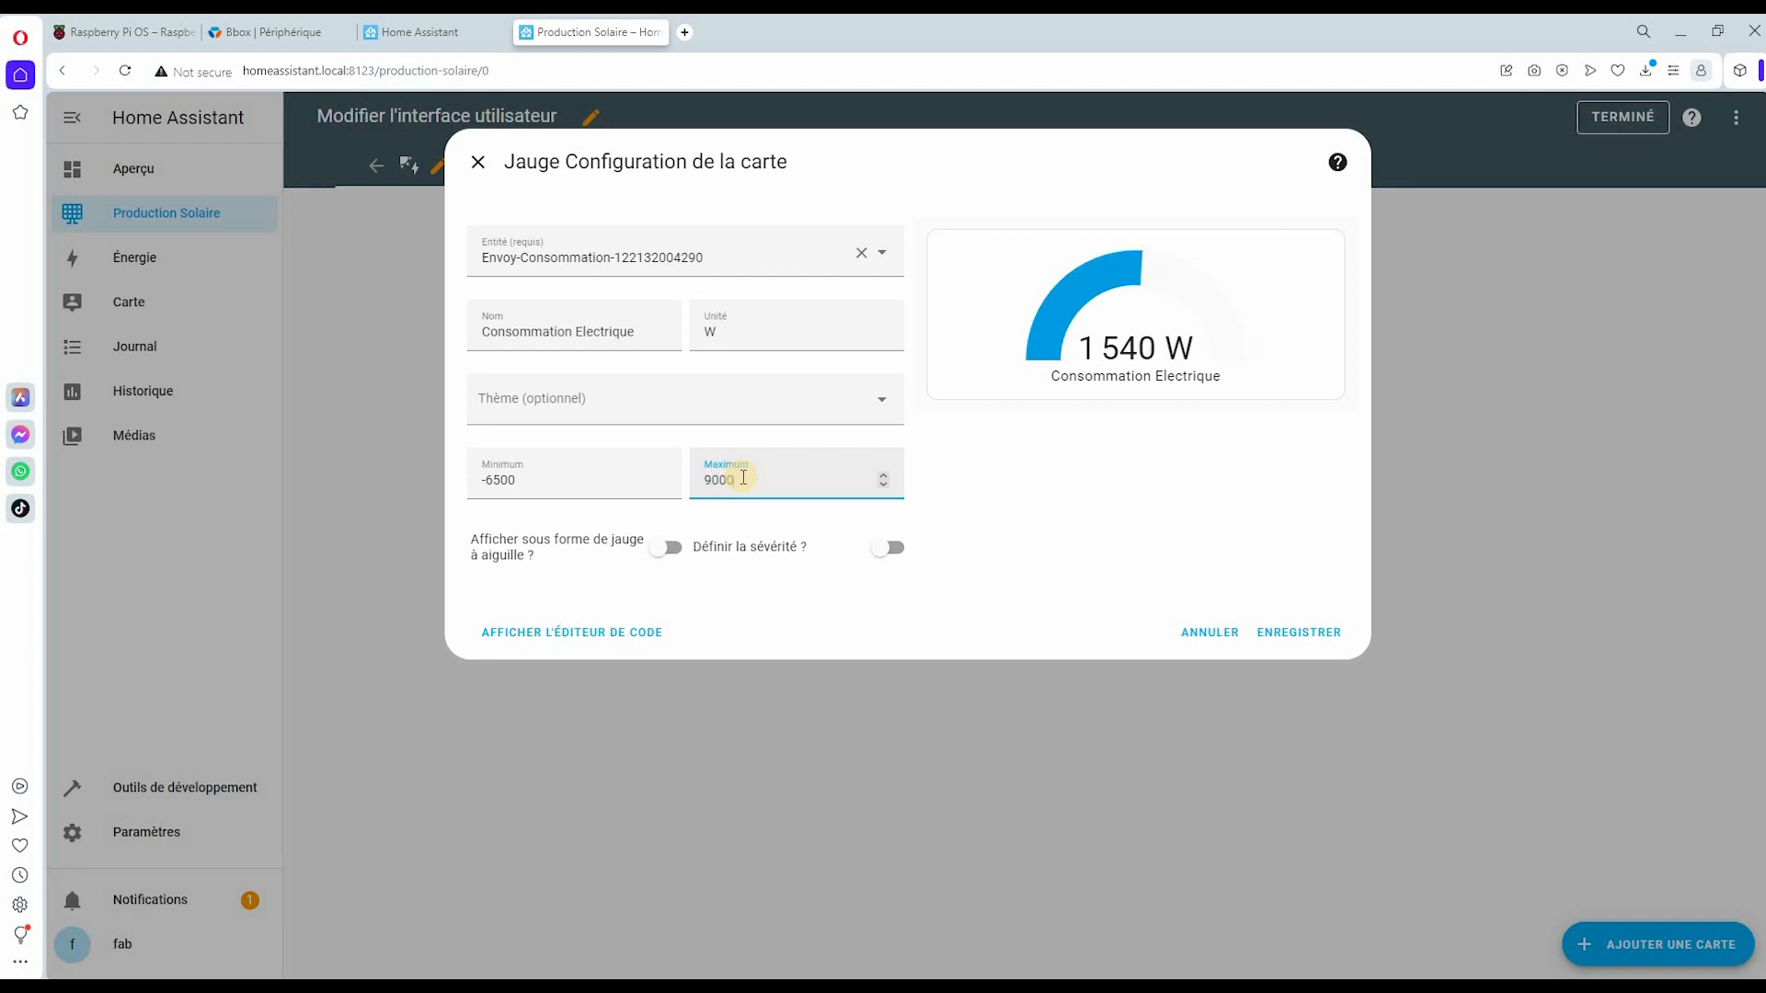
click(667, 548)
click(889, 550)
- Set the gauge's green severity threshold to -6500 and the red one to 9000, save the card and finish editing the dashboard
double_click(544, 629)
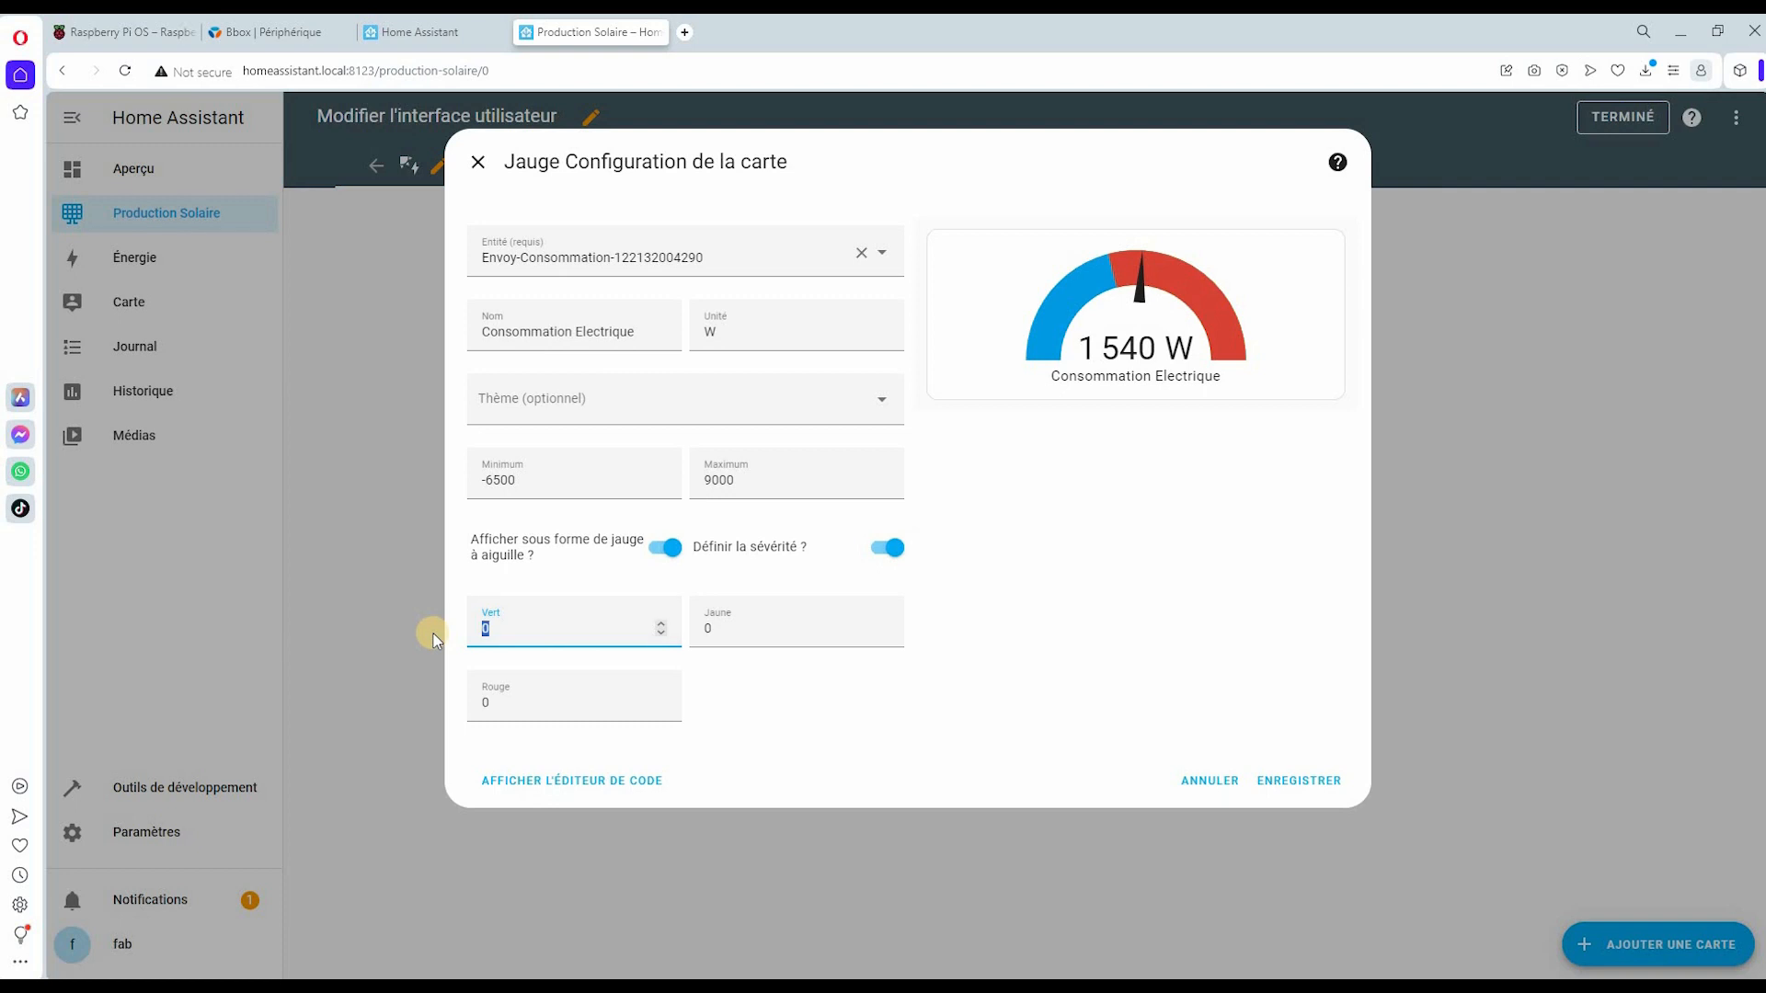
text(-6500)
double_click(693, 629)
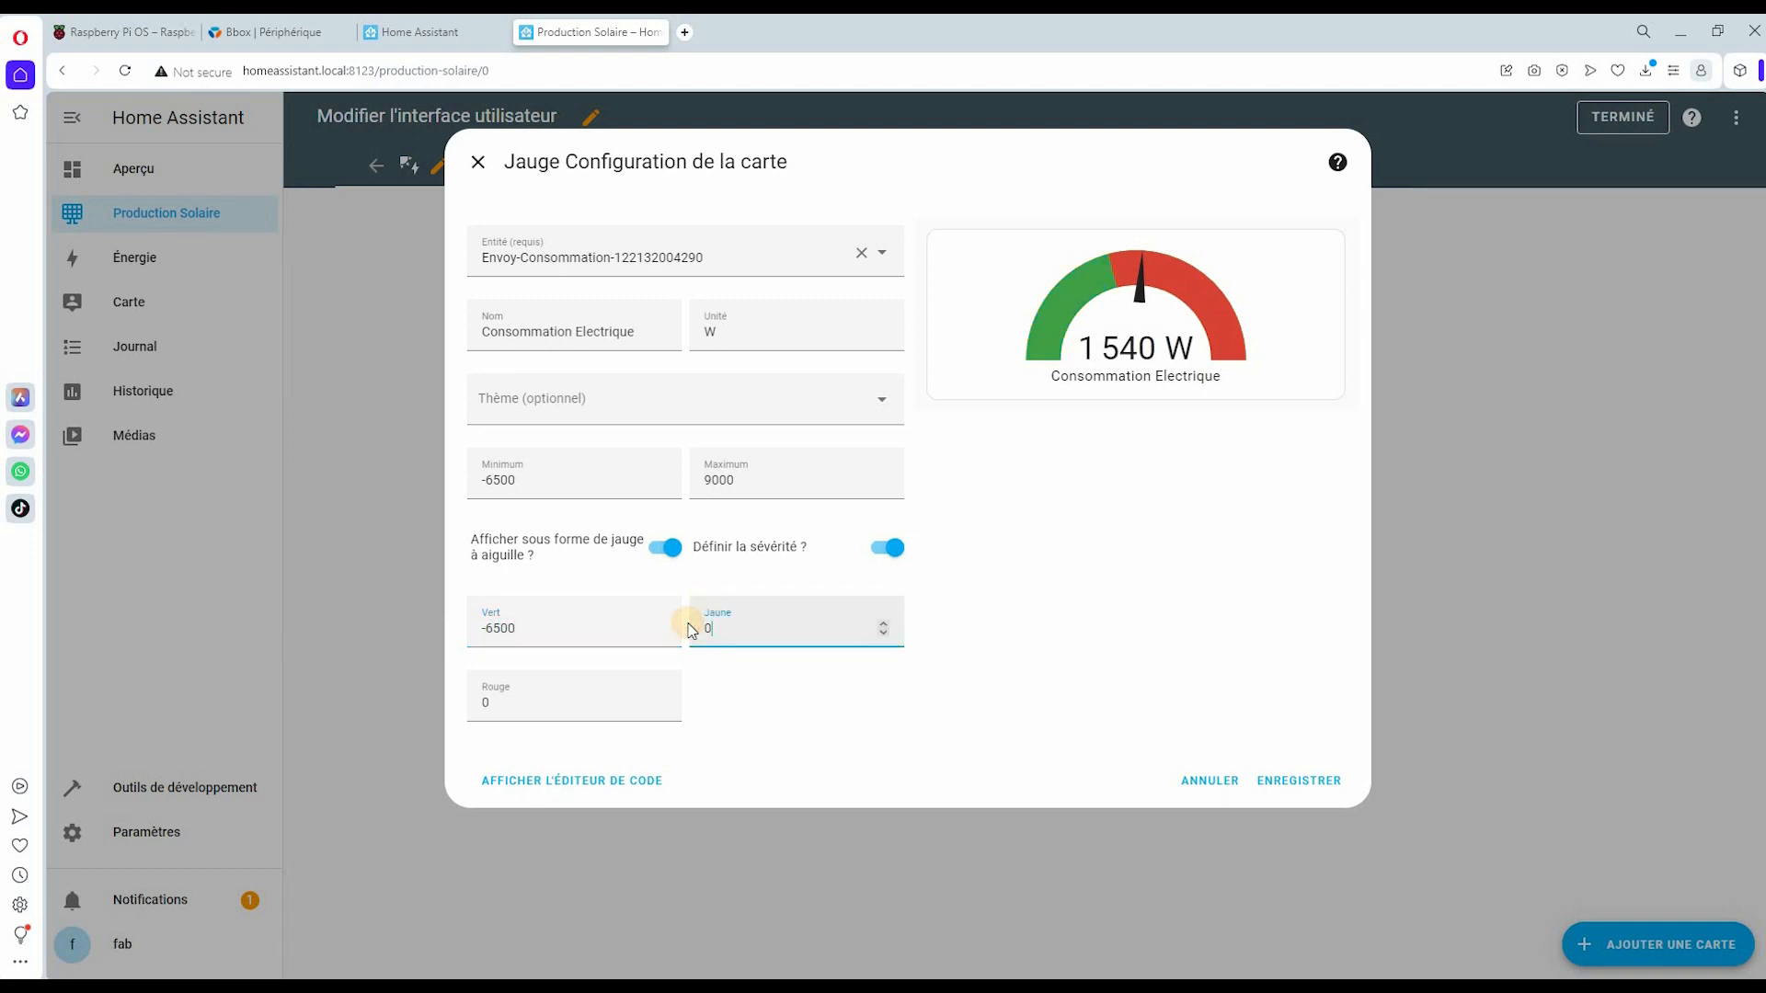
click(586, 701)
key(BackSpace)
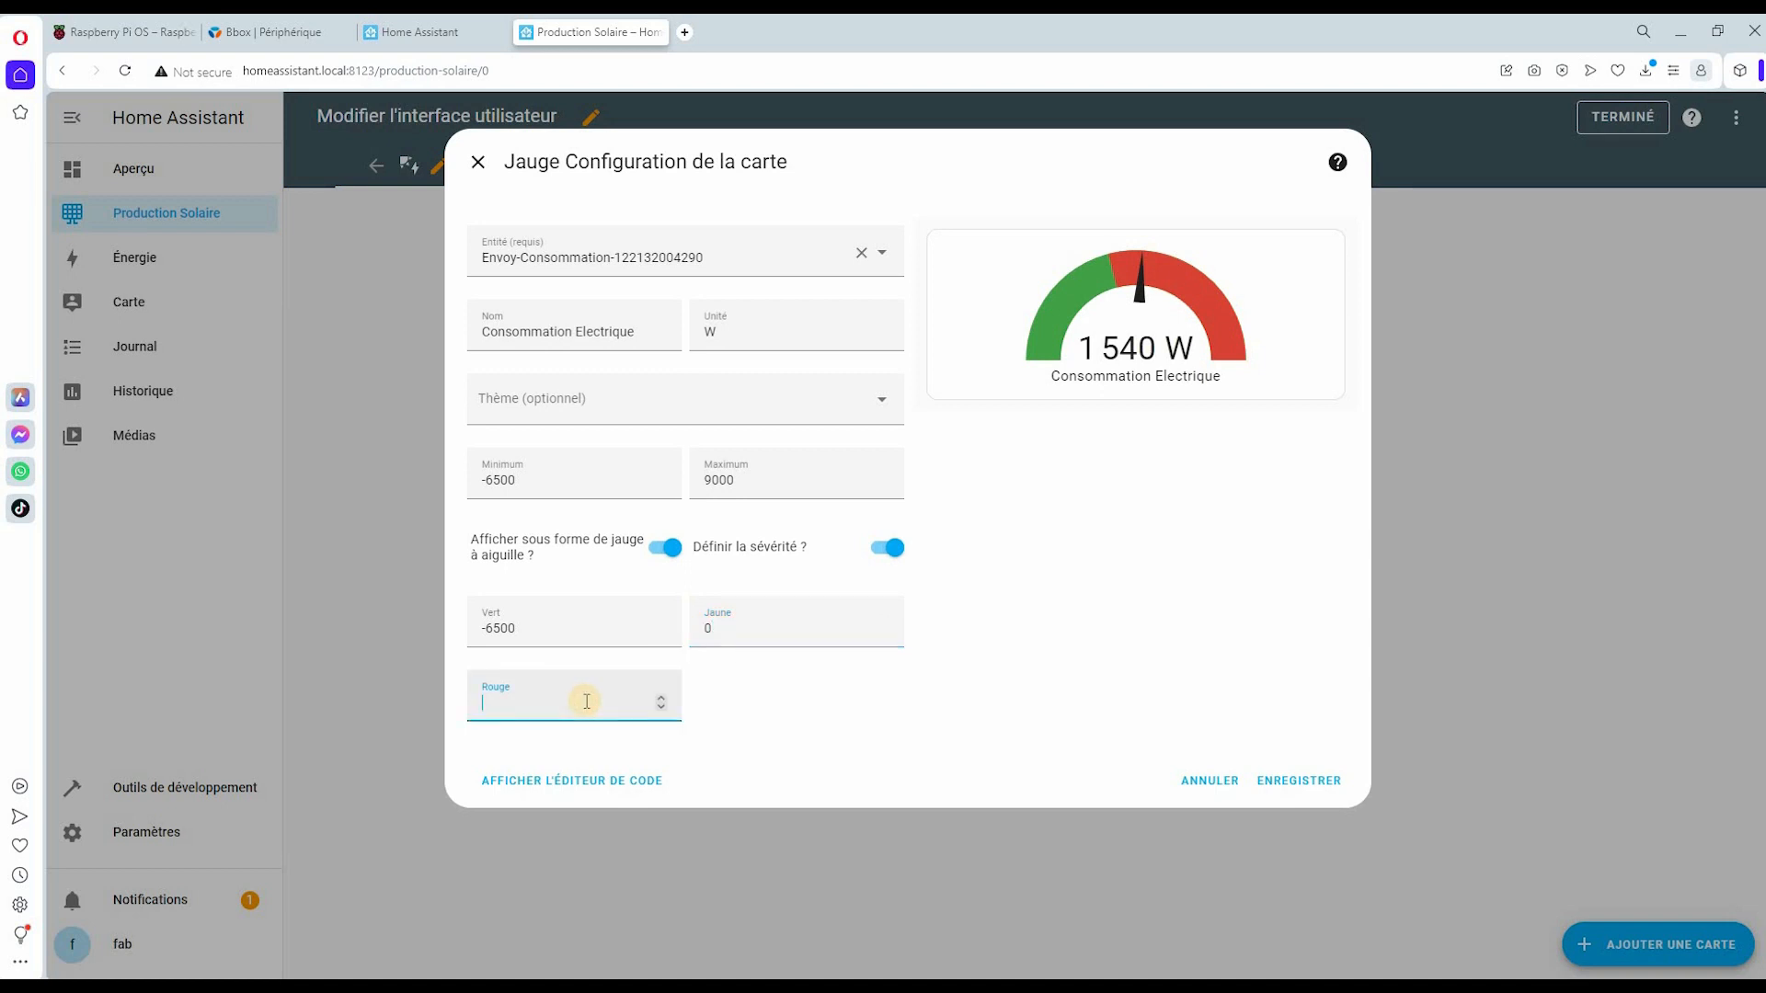
text(9000)
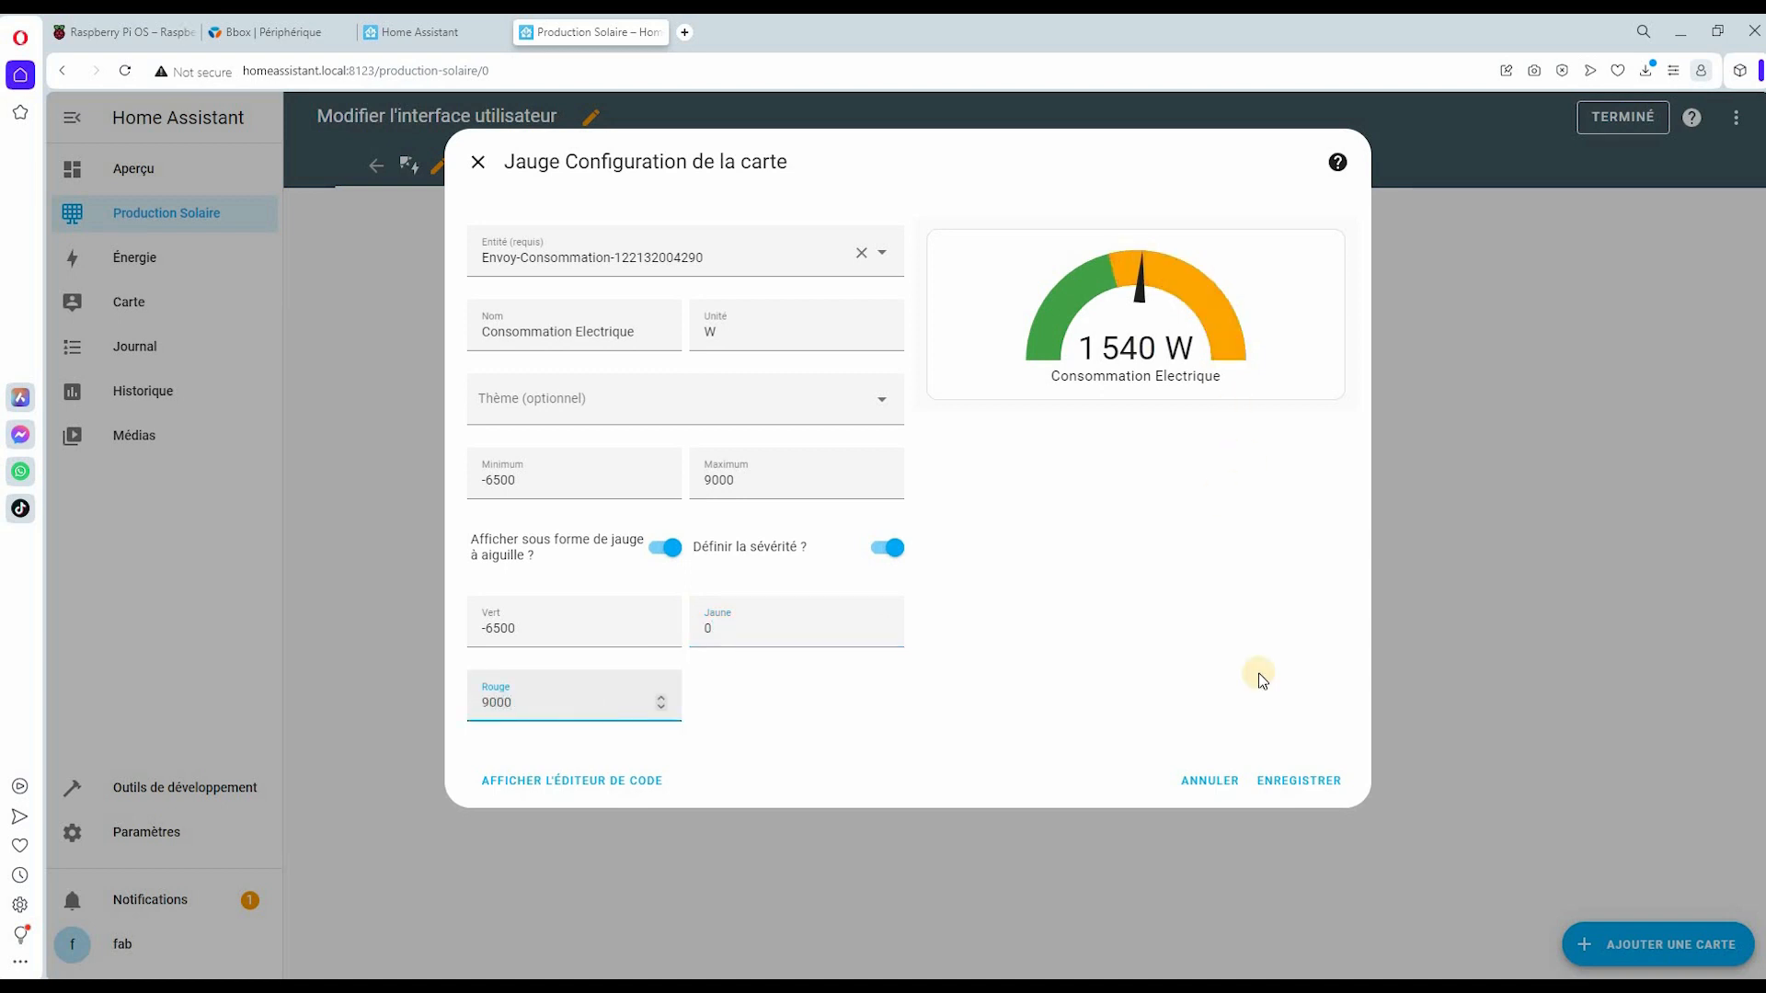
click(1297, 779)
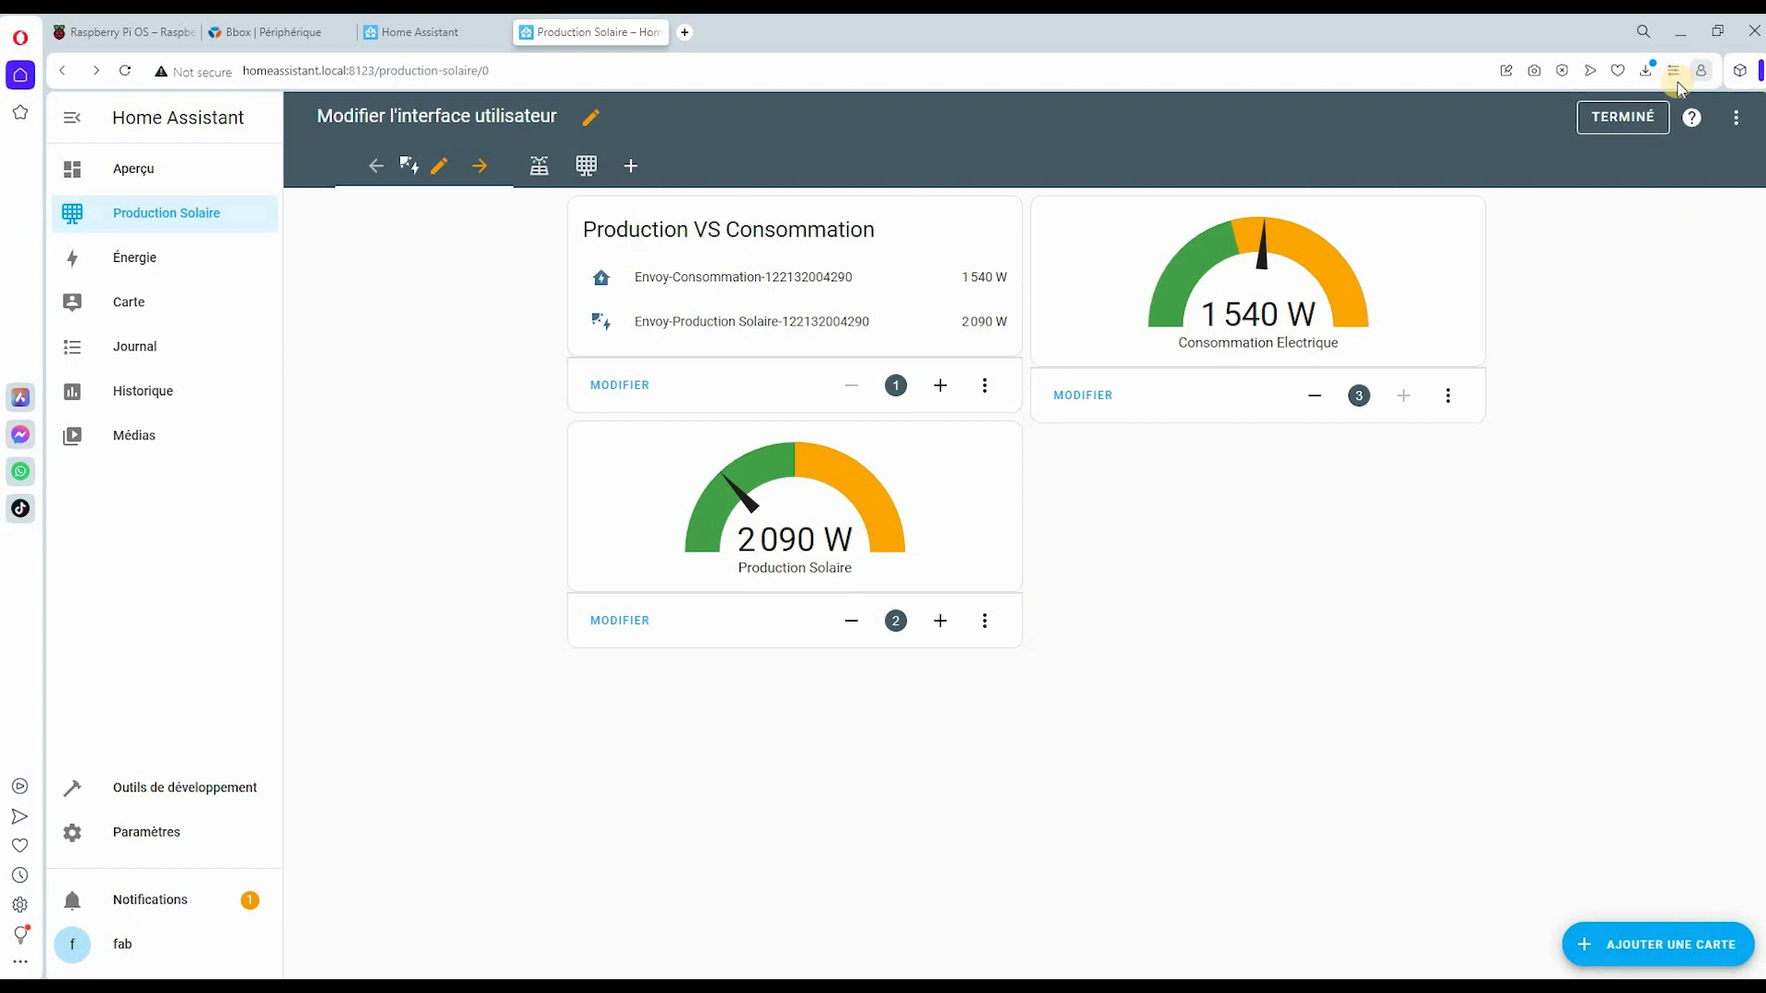
click(1585, 128)
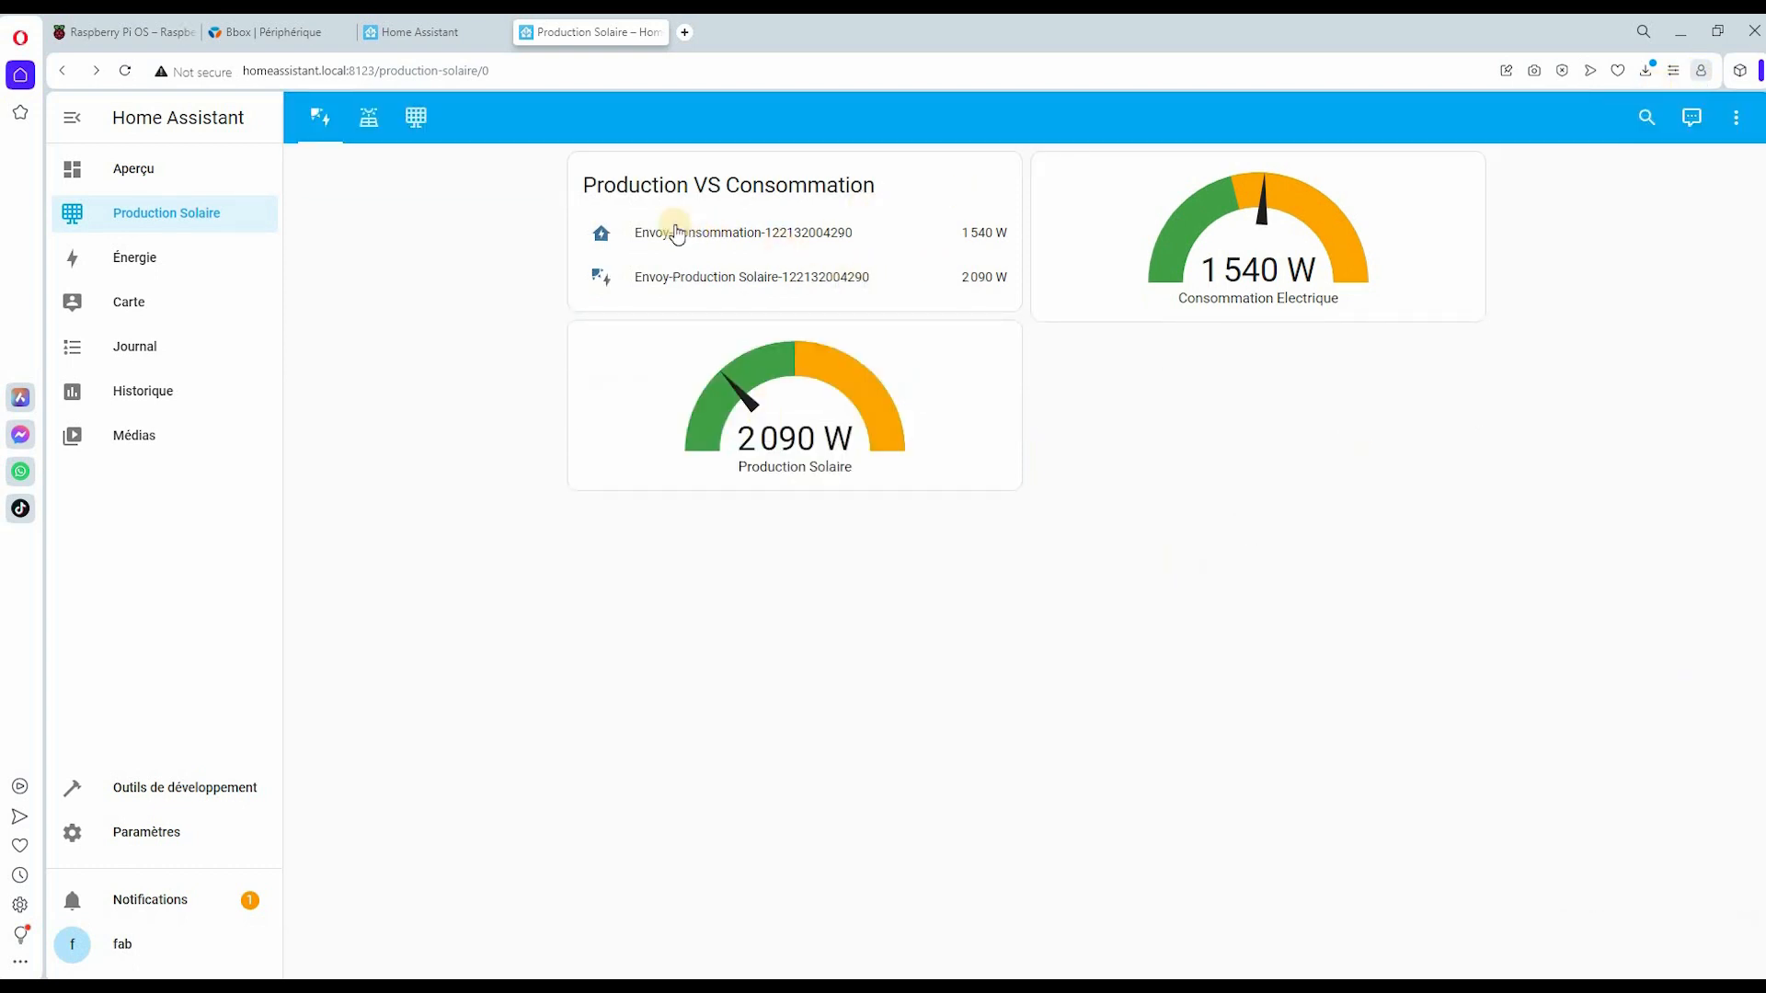
- Examine the power history behind the Consommation Electrique gauge and close its details
click(1273, 276)
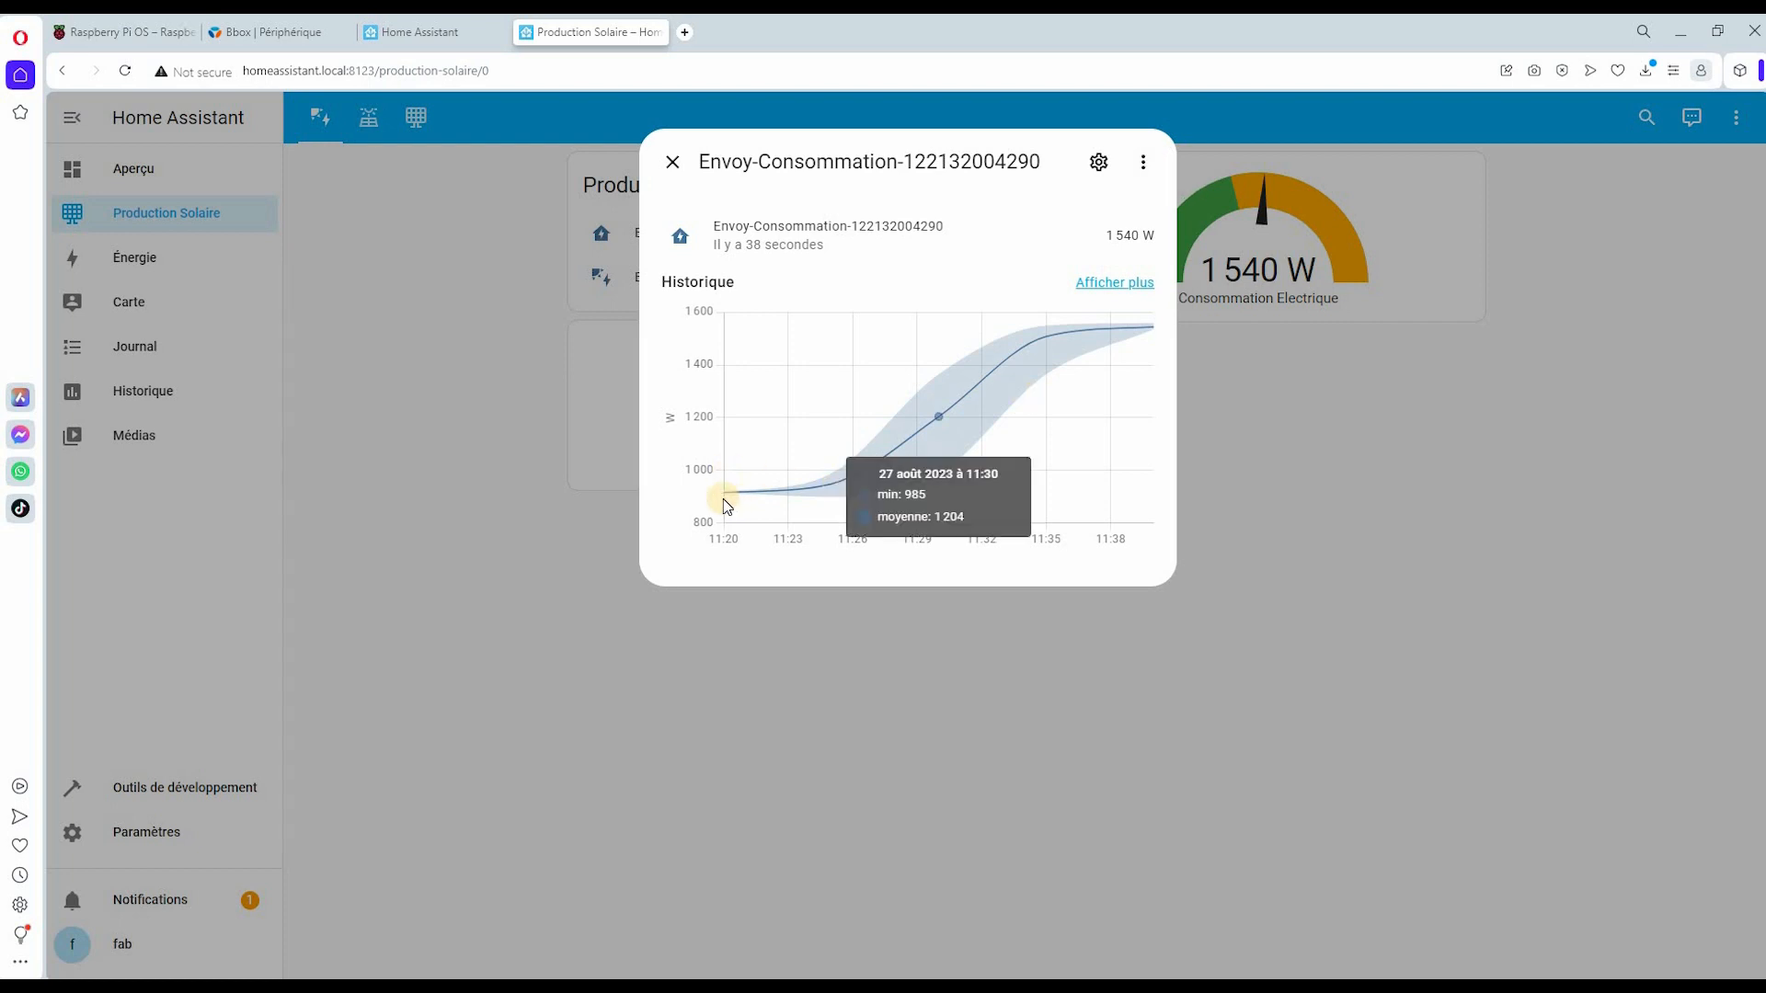
mouse_move(730, 491)
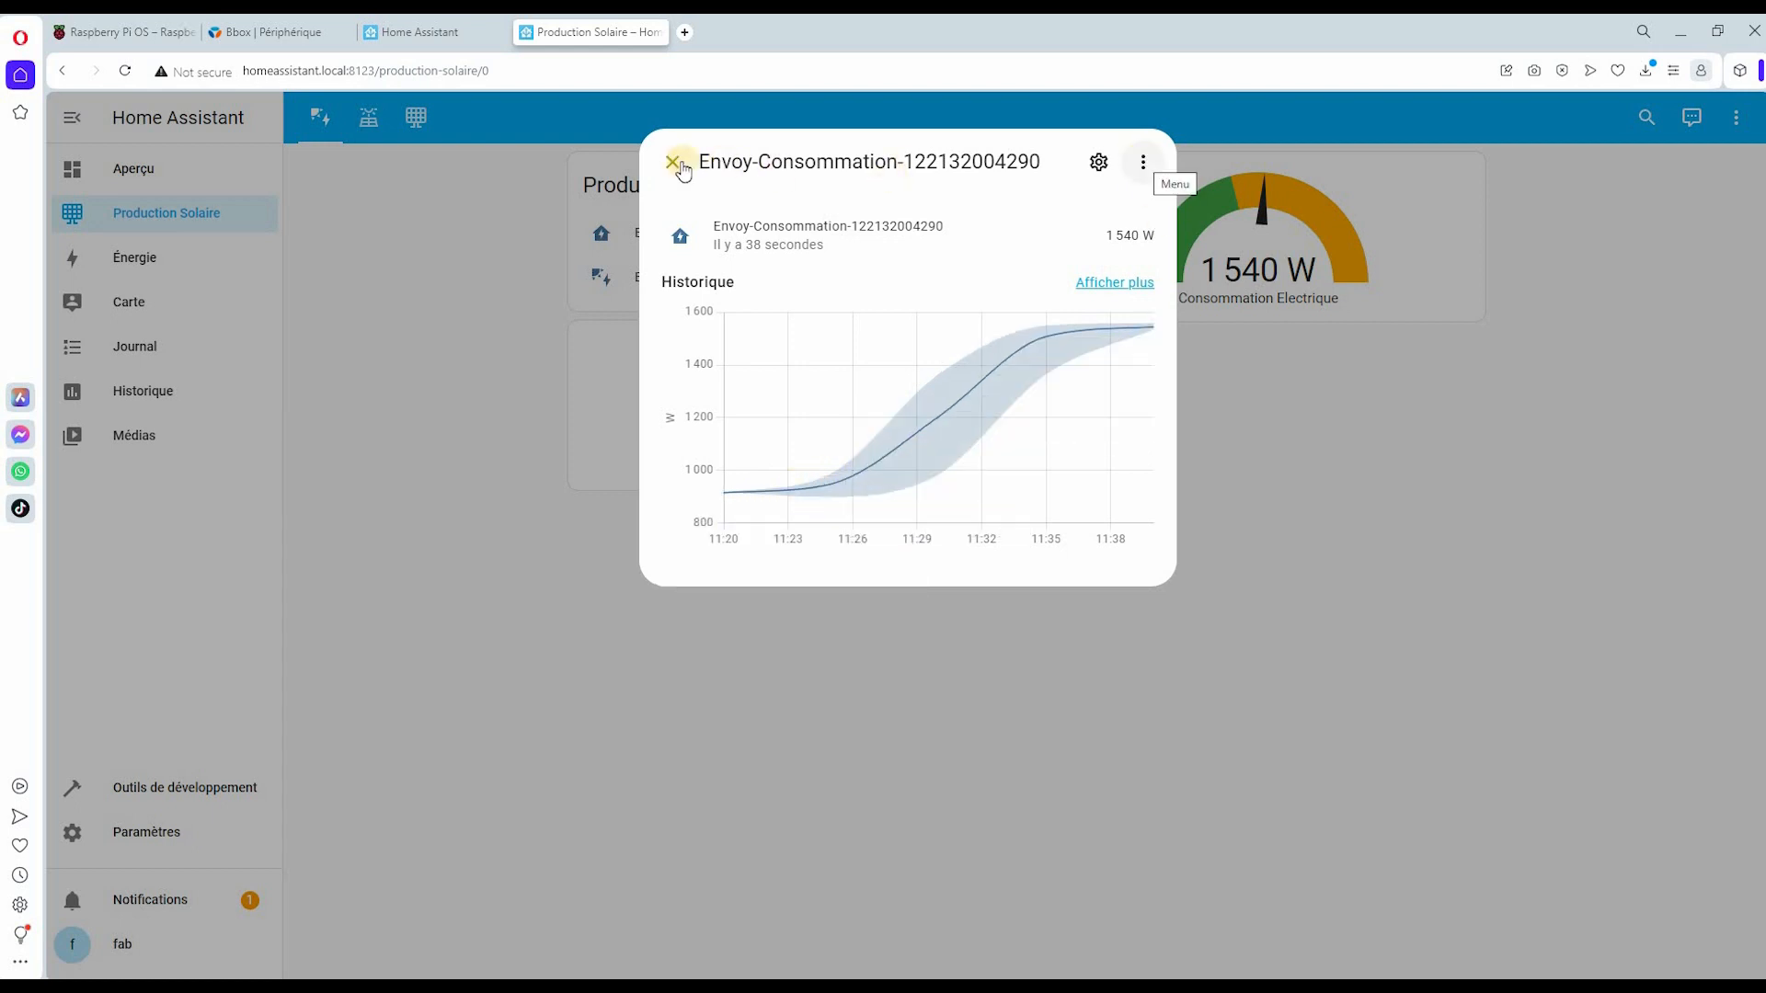
click(309, 118)
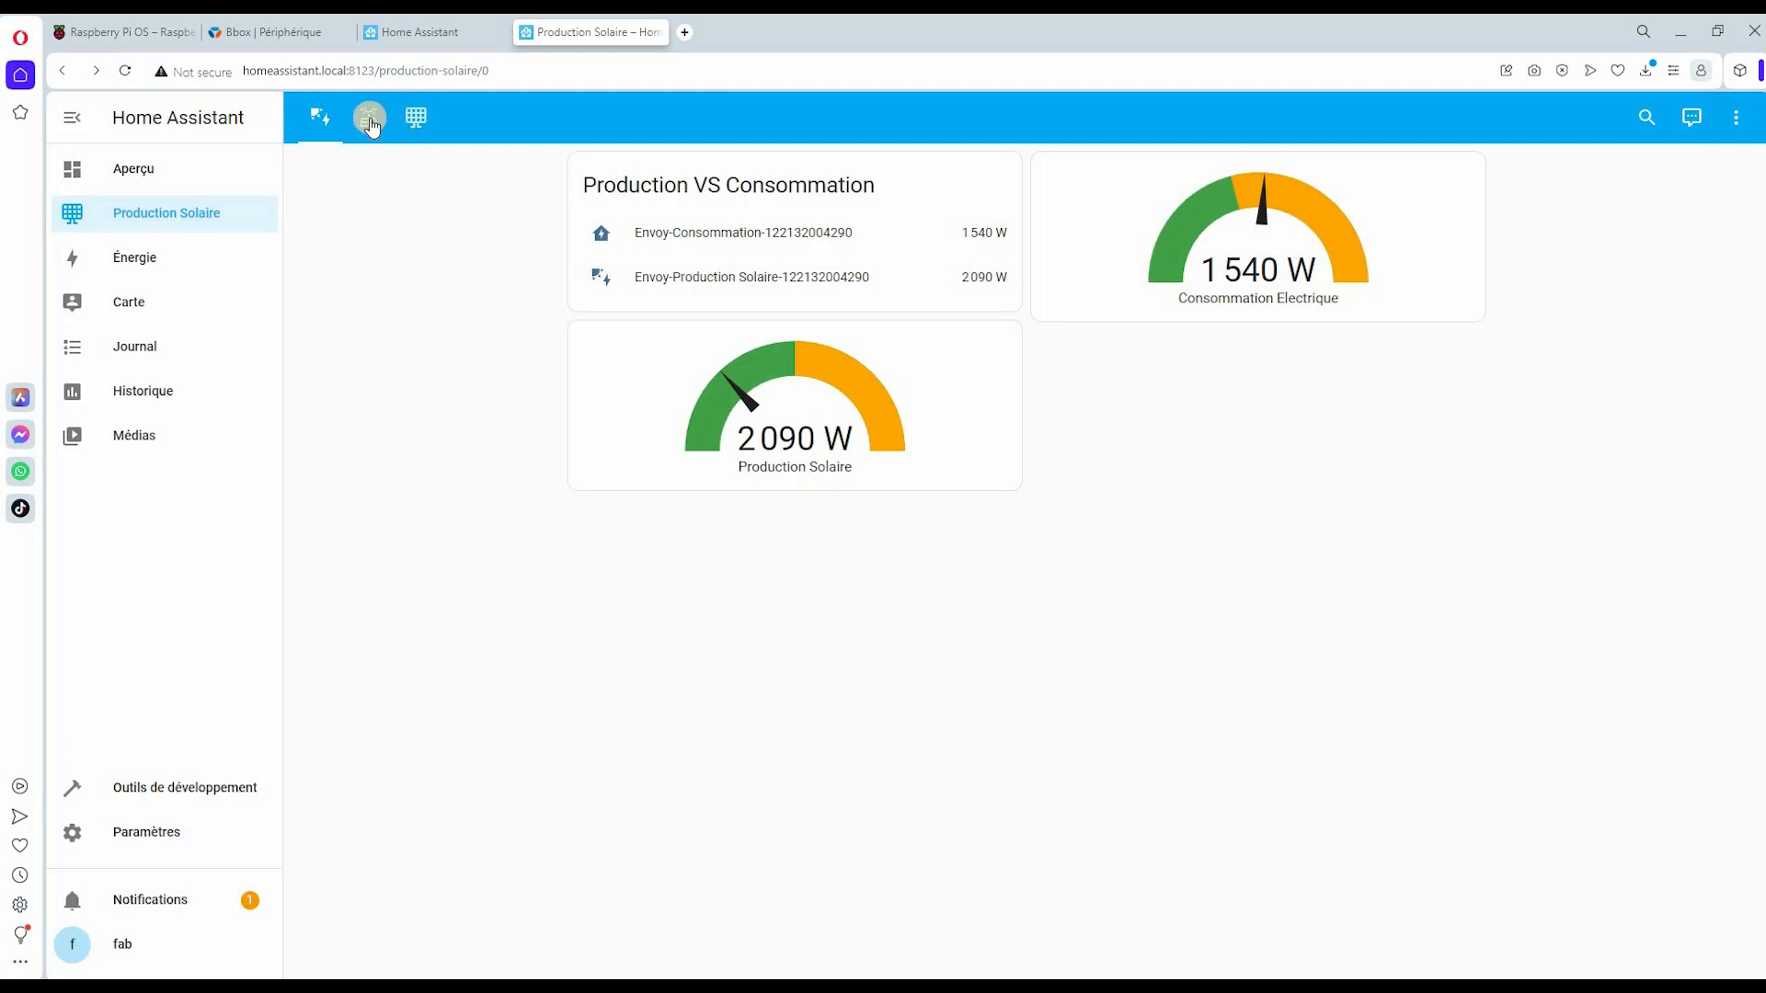
- Open the Production Aggrégée view and switch the dashboard to edit mode
click(370, 119)
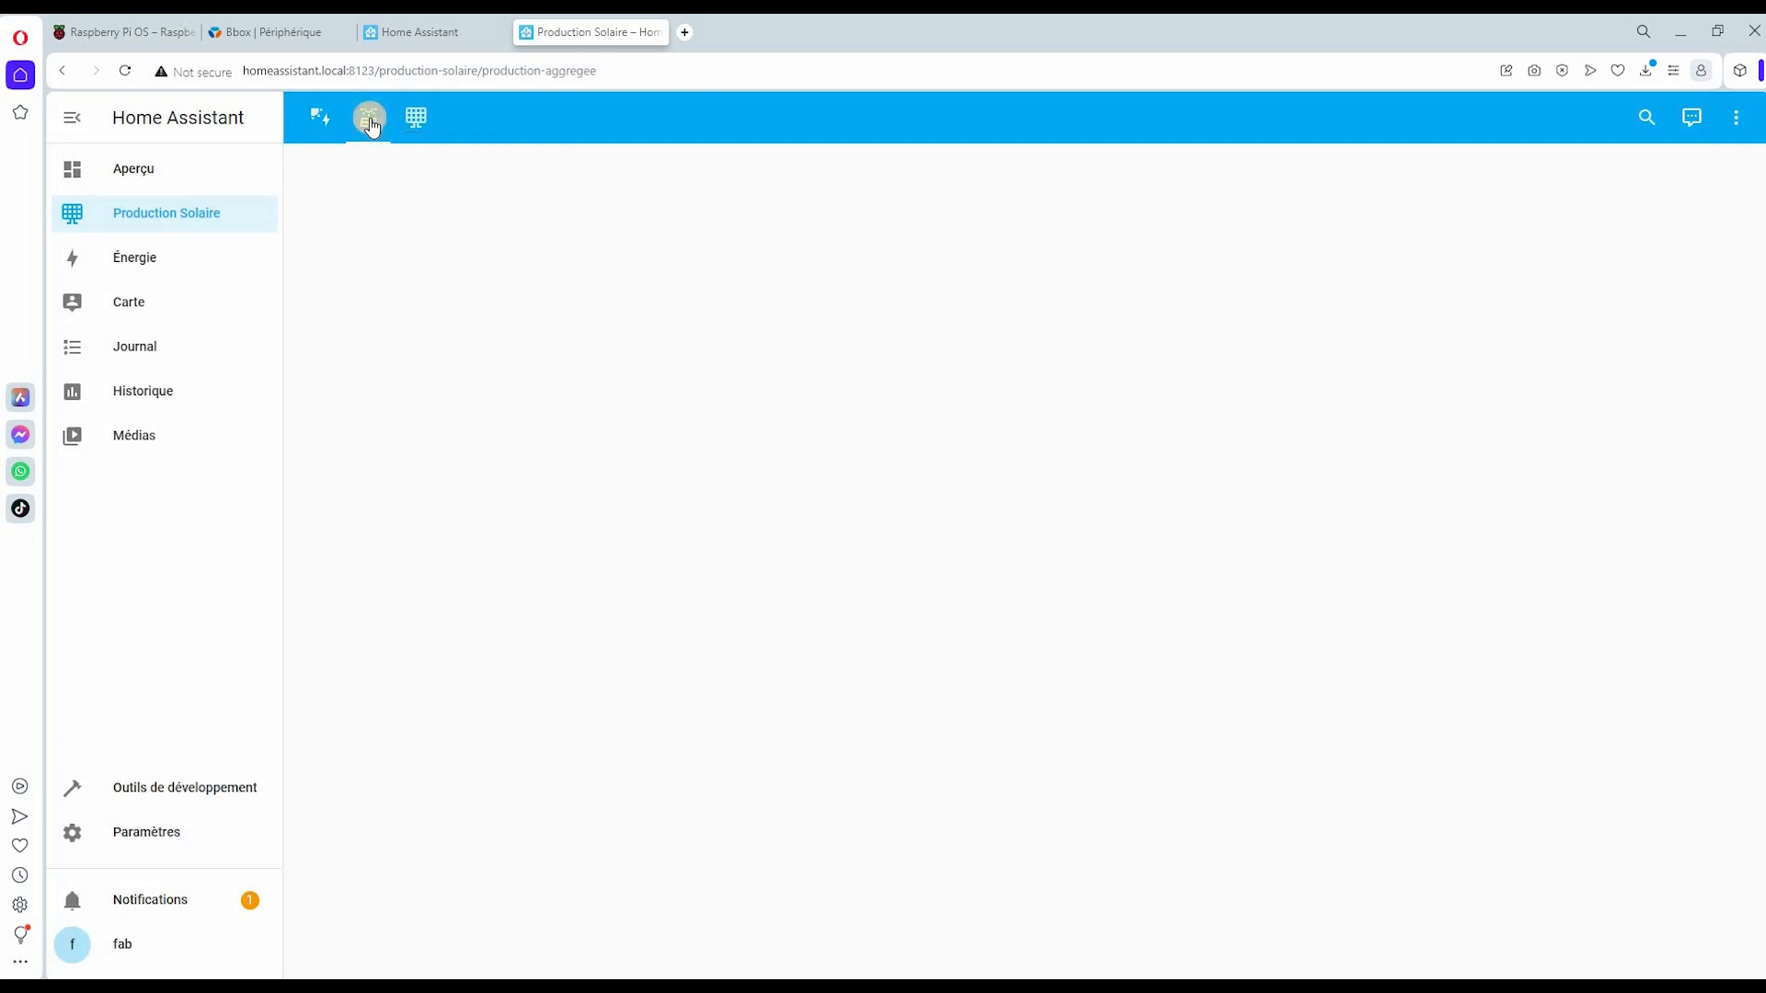
click(1736, 116)
click(1669, 170)
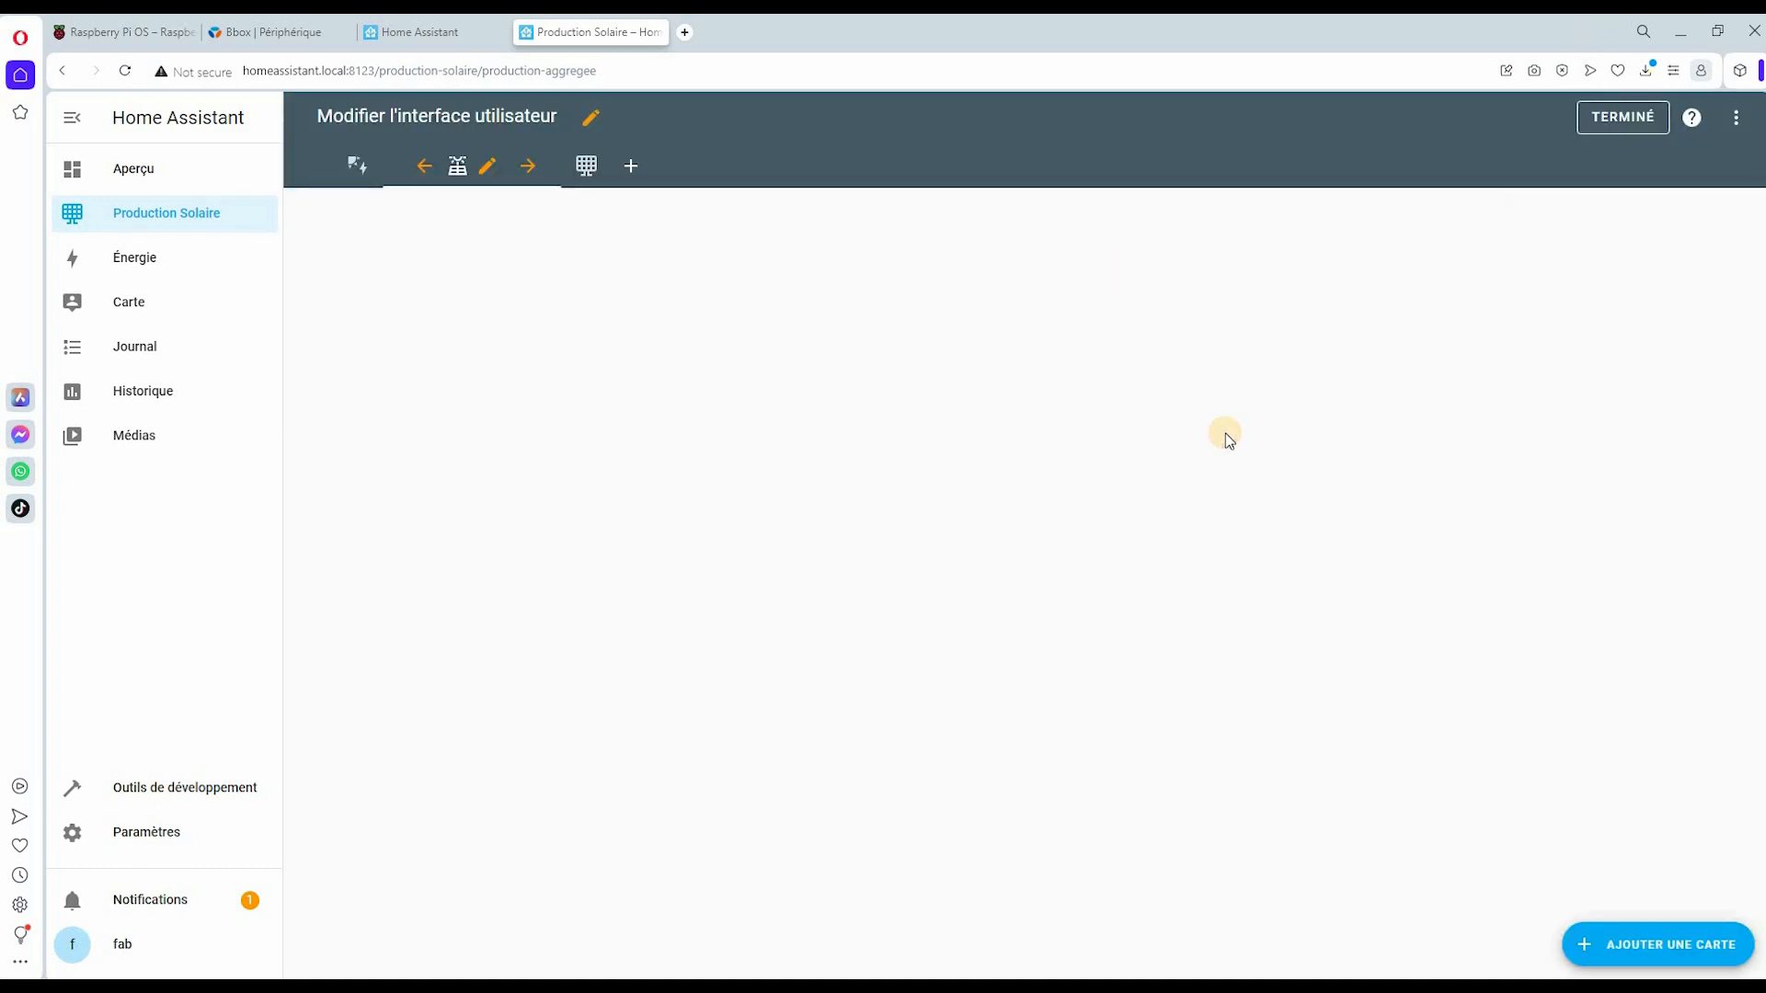
- Add the suggested card for the Abris Bois - Prod entity to the Production Aggrégée view
click(1663, 944)
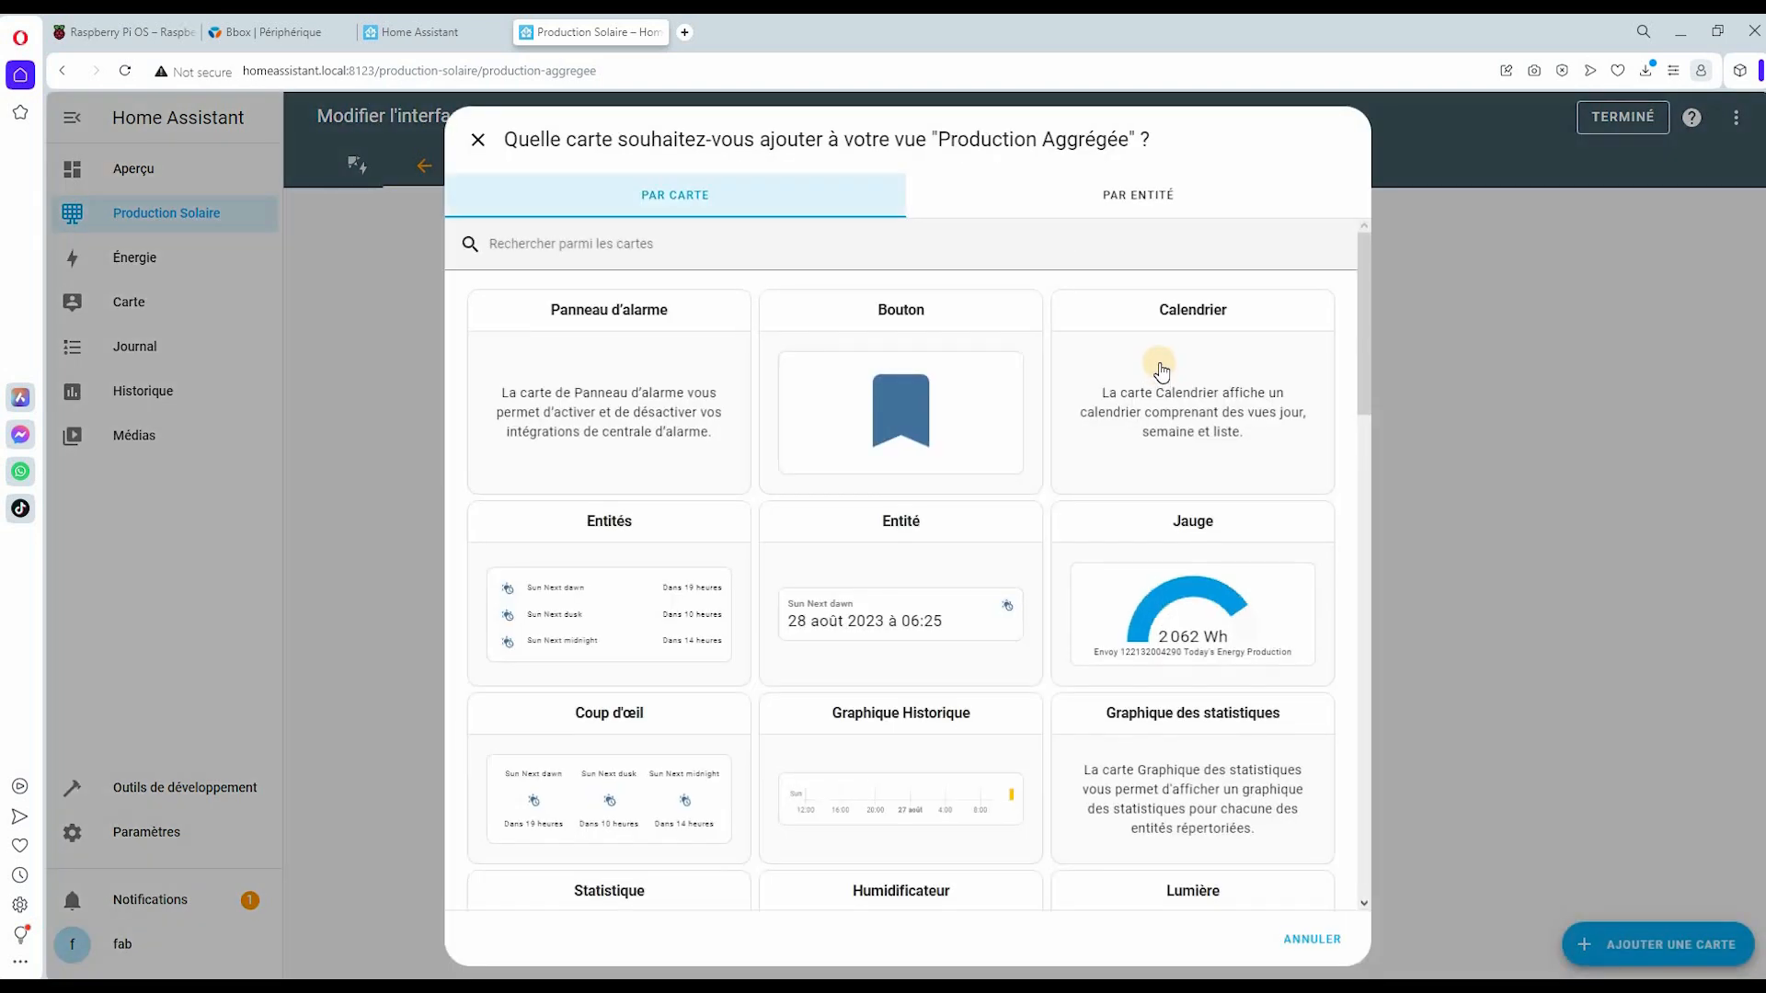
click(1161, 196)
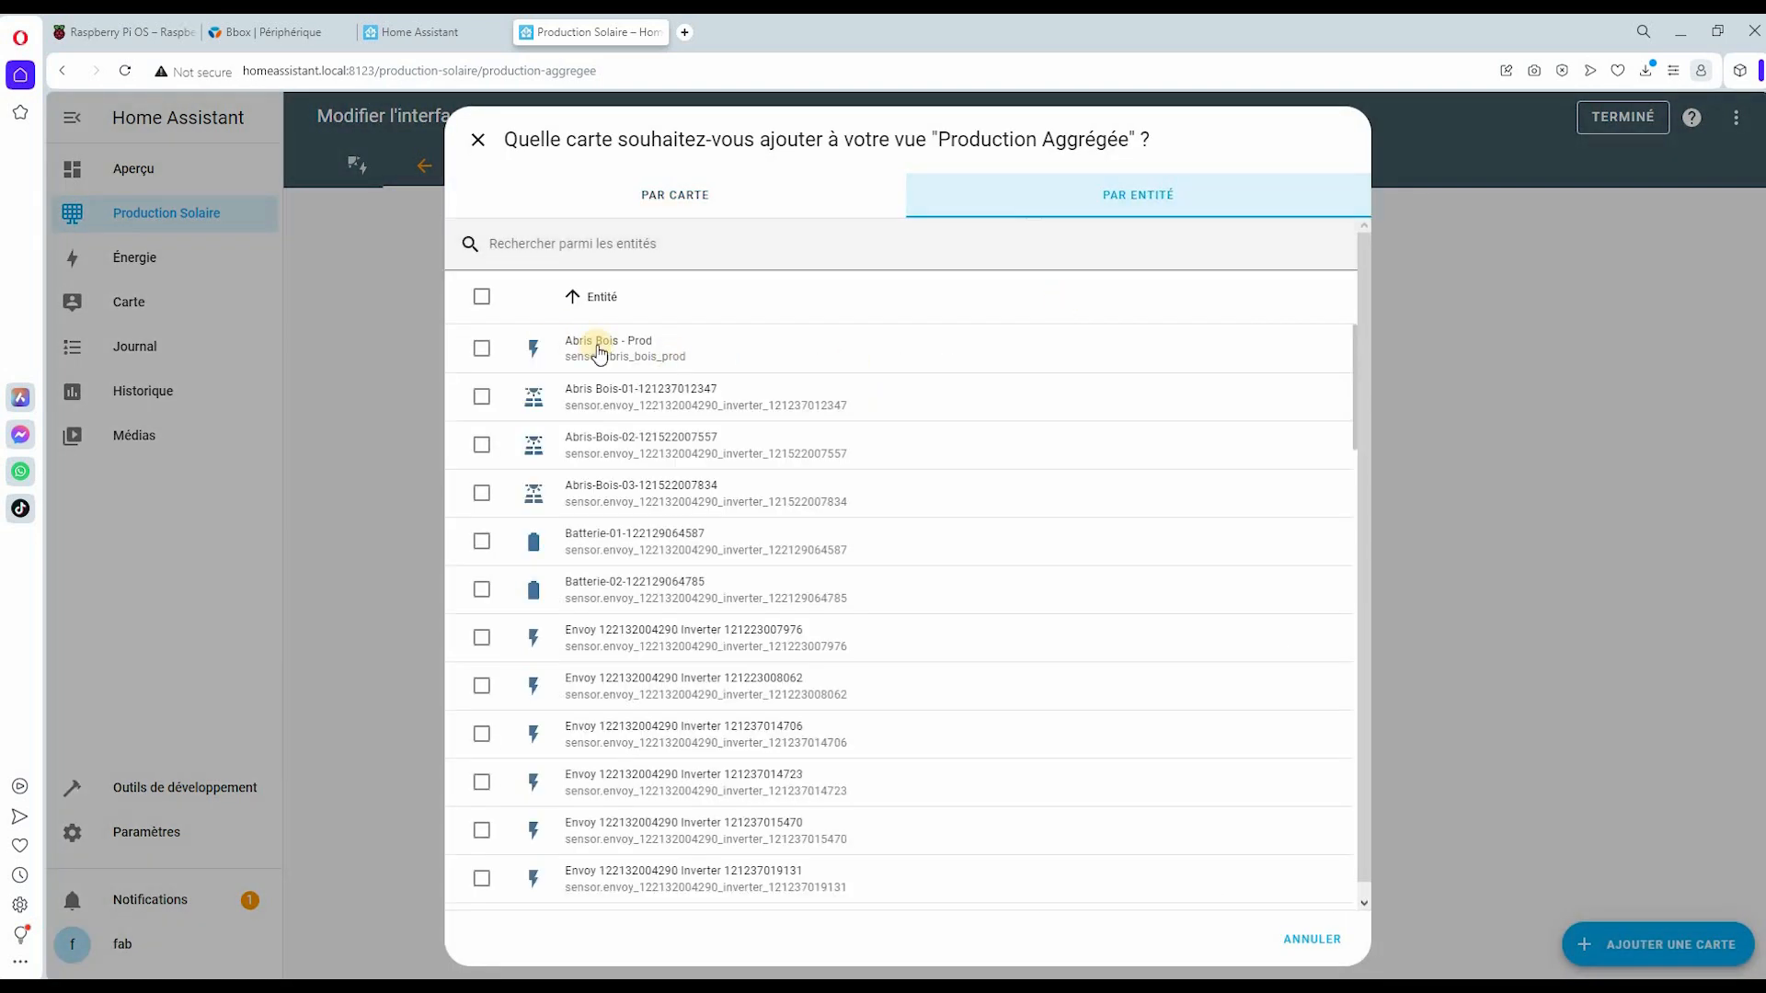
click(598, 352)
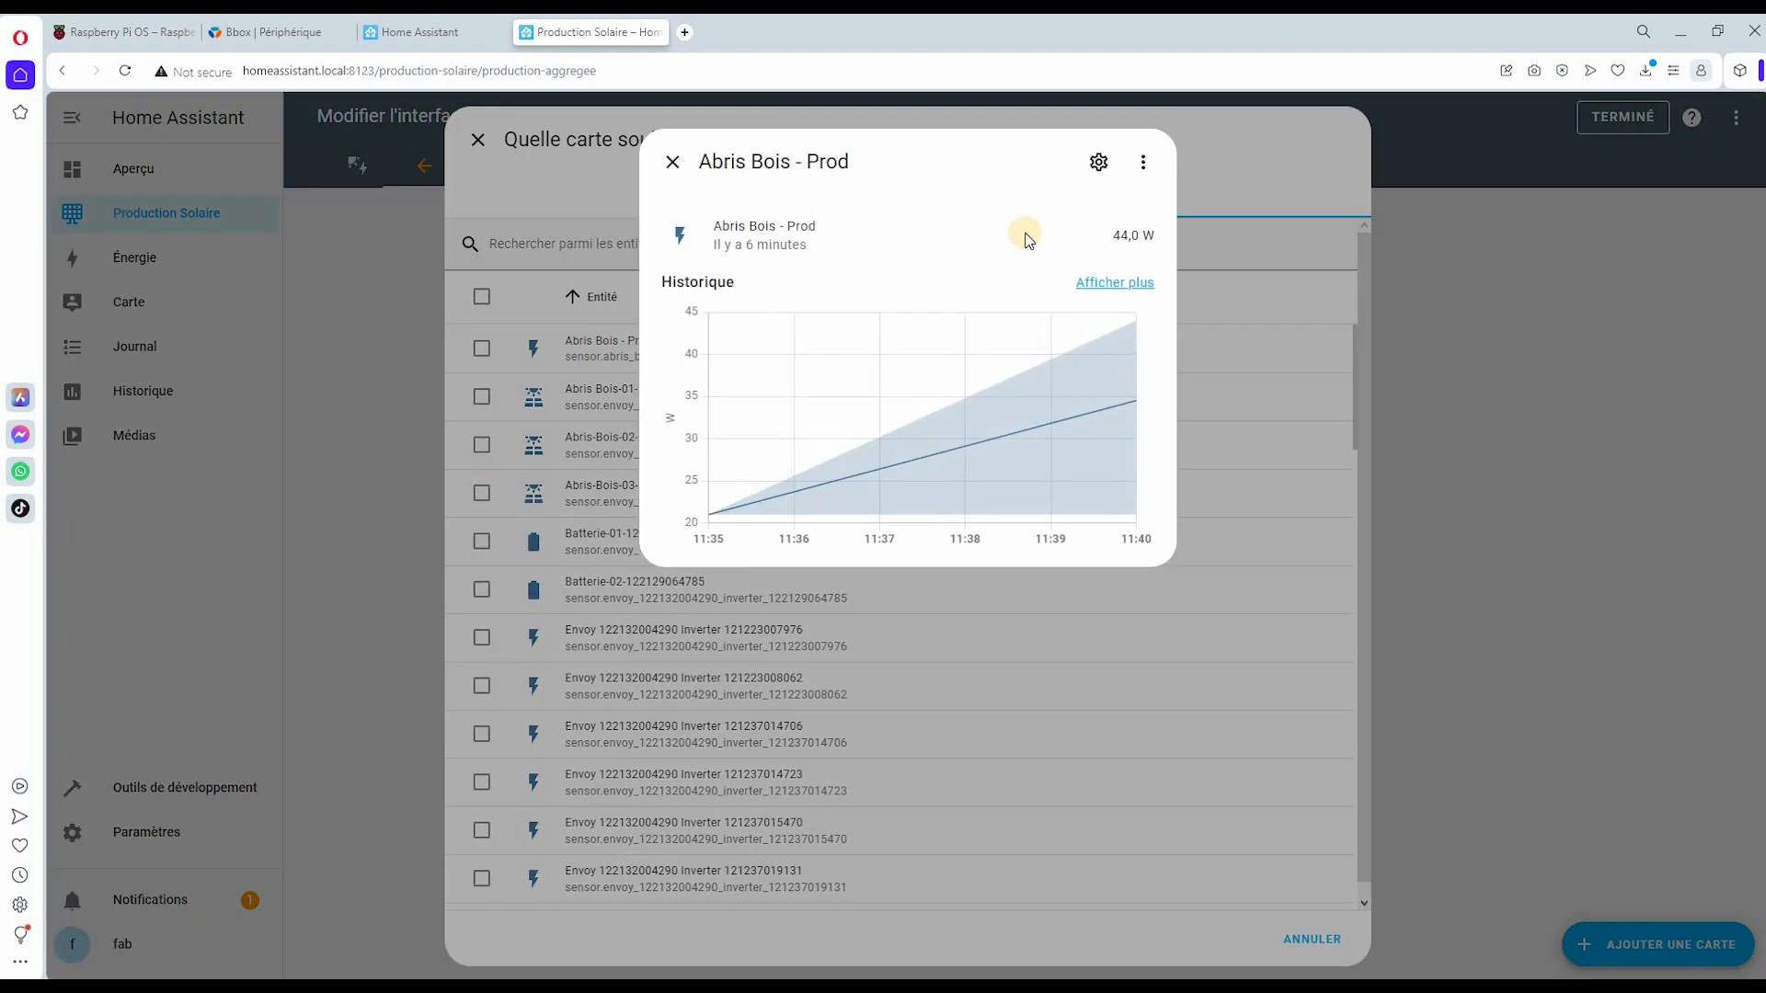
click(1140, 163)
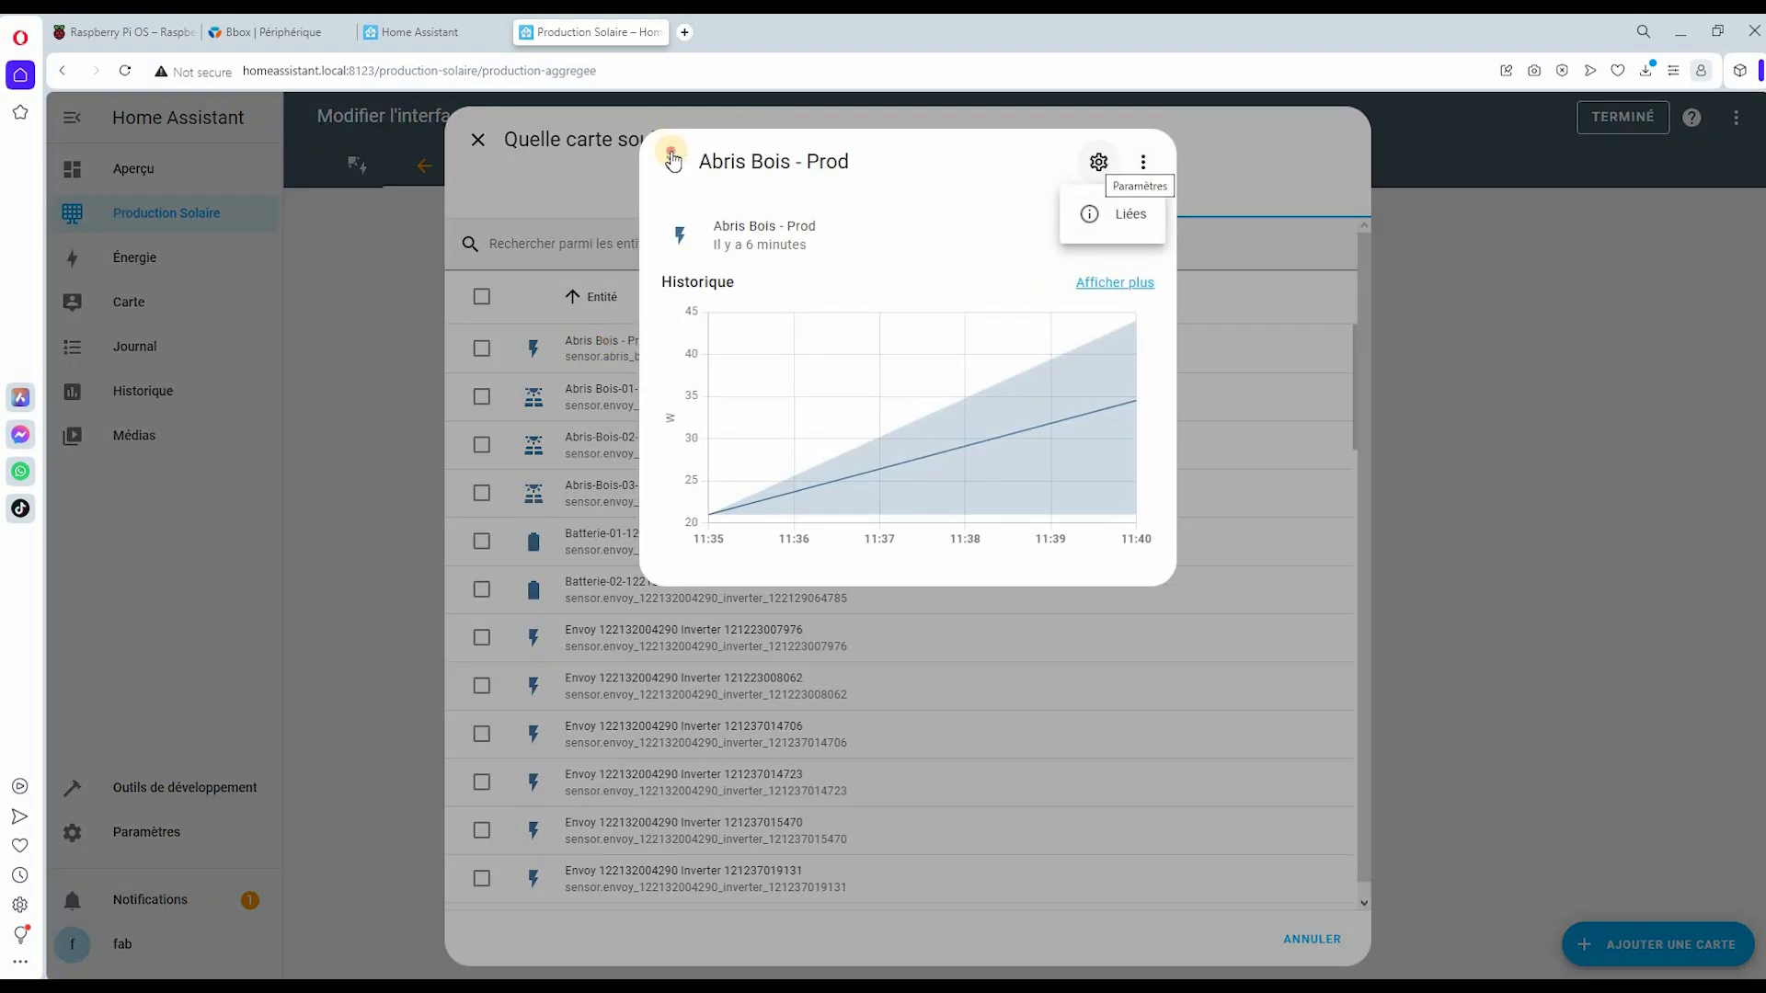
click(496, 350)
click(482, 349)
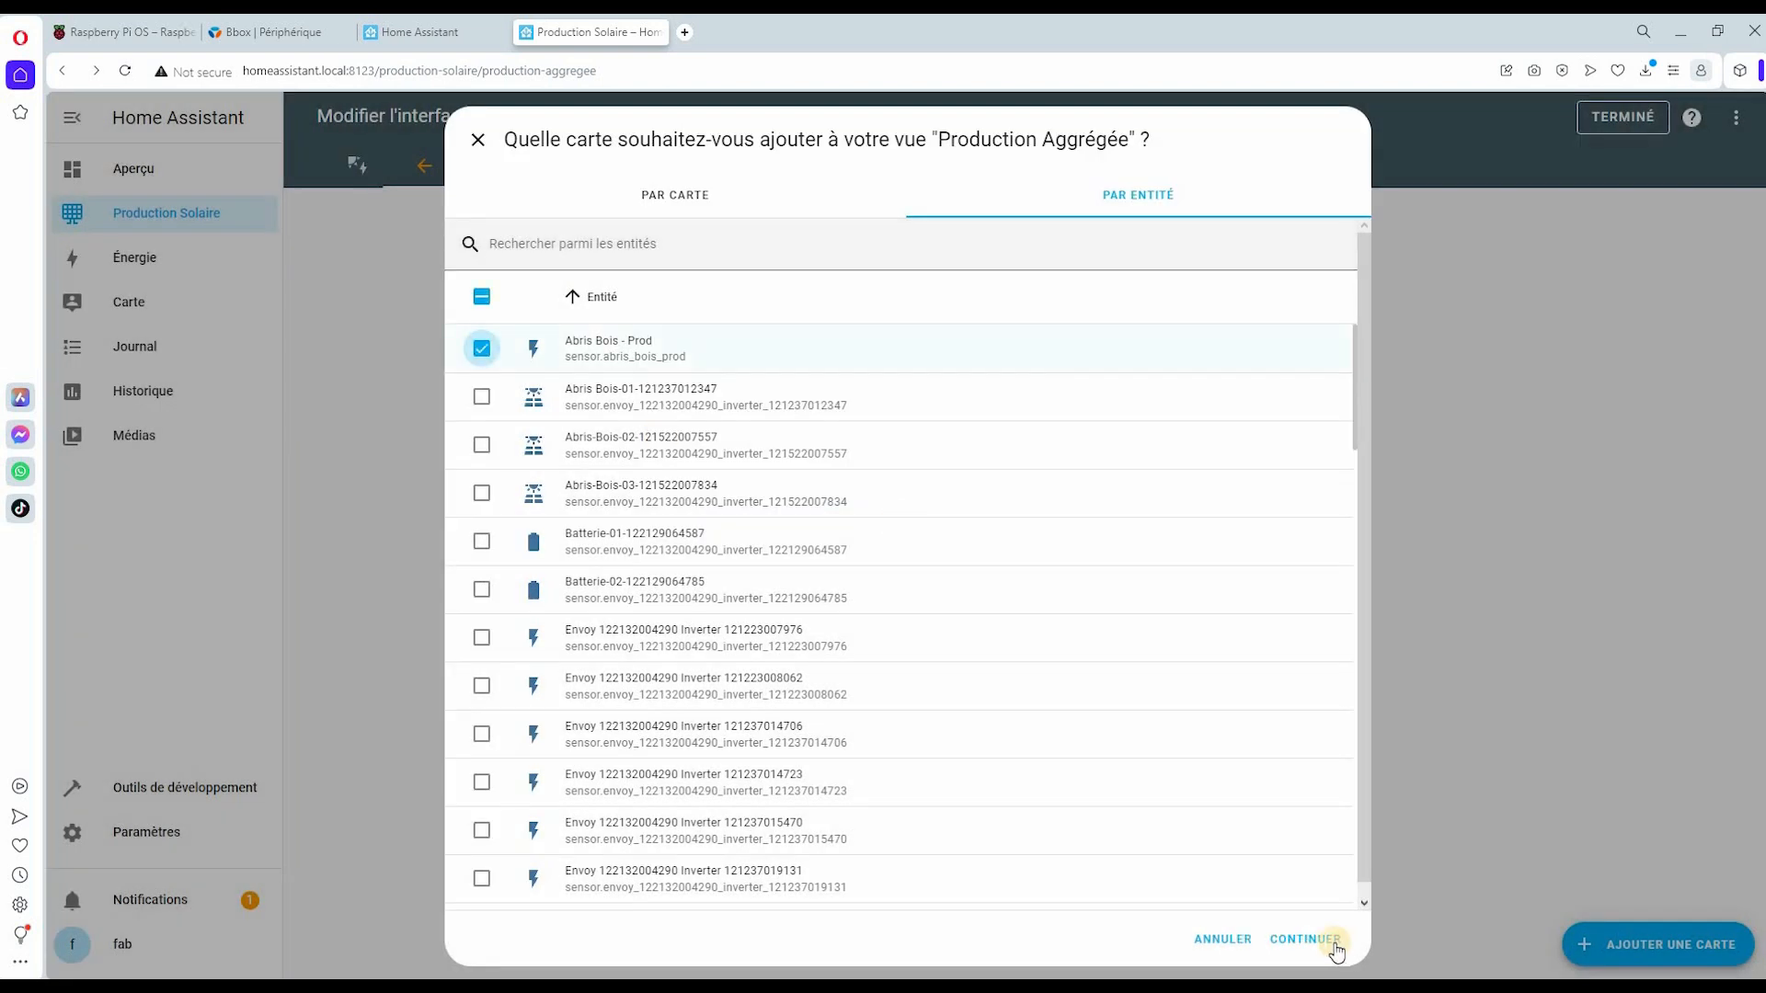
click(1306, 936)
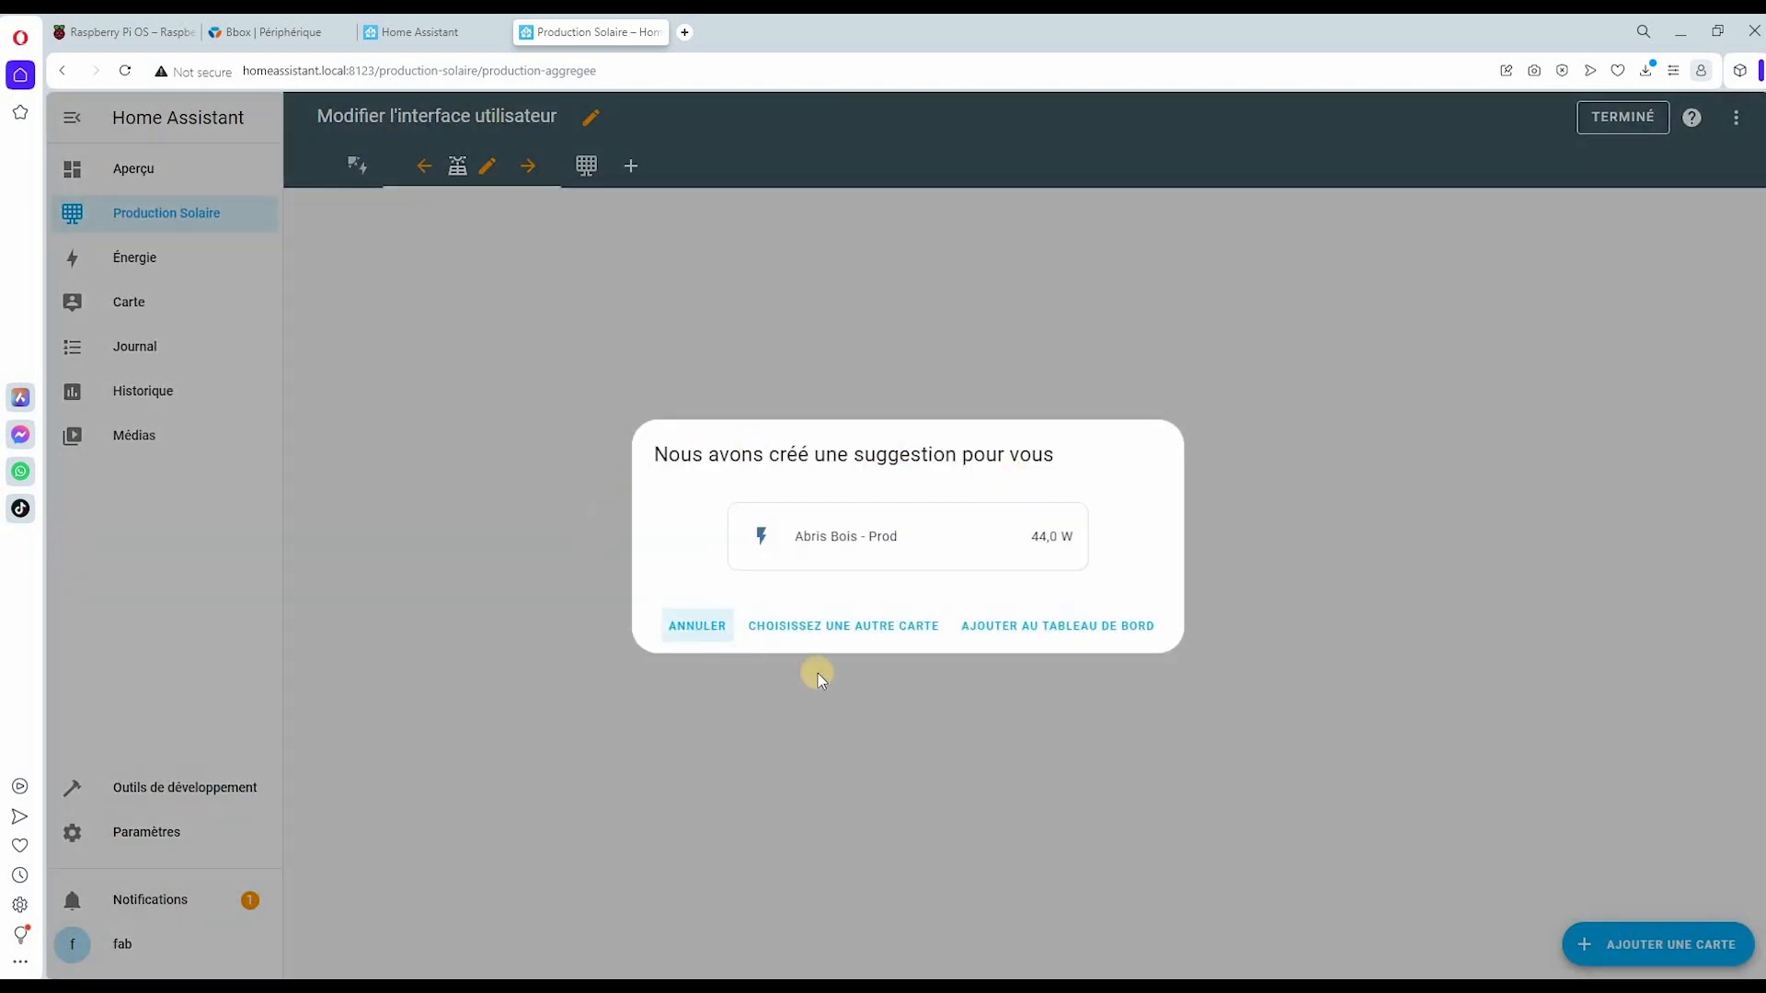
click(1019, 624)
- Add a Jauge card to the Production Aggrégée view and set its entity to Abris Bois - Prod
click(1660, 949)
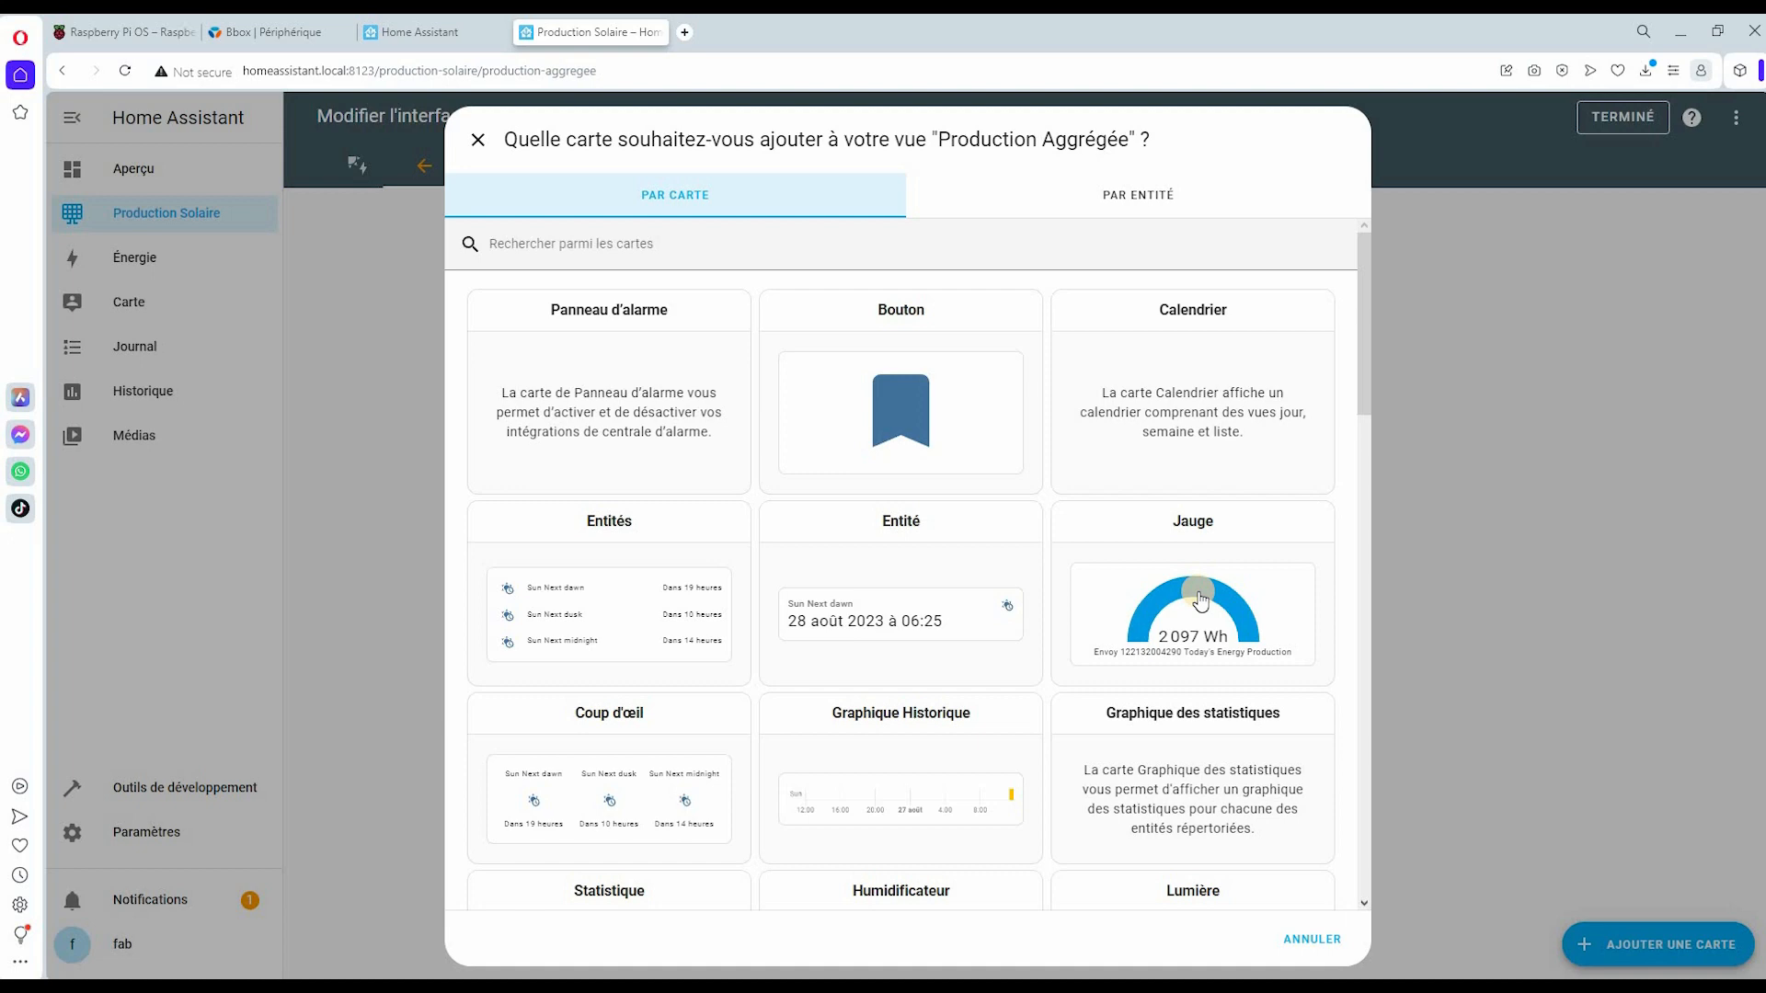
scroll(1200, 599, down, 10)
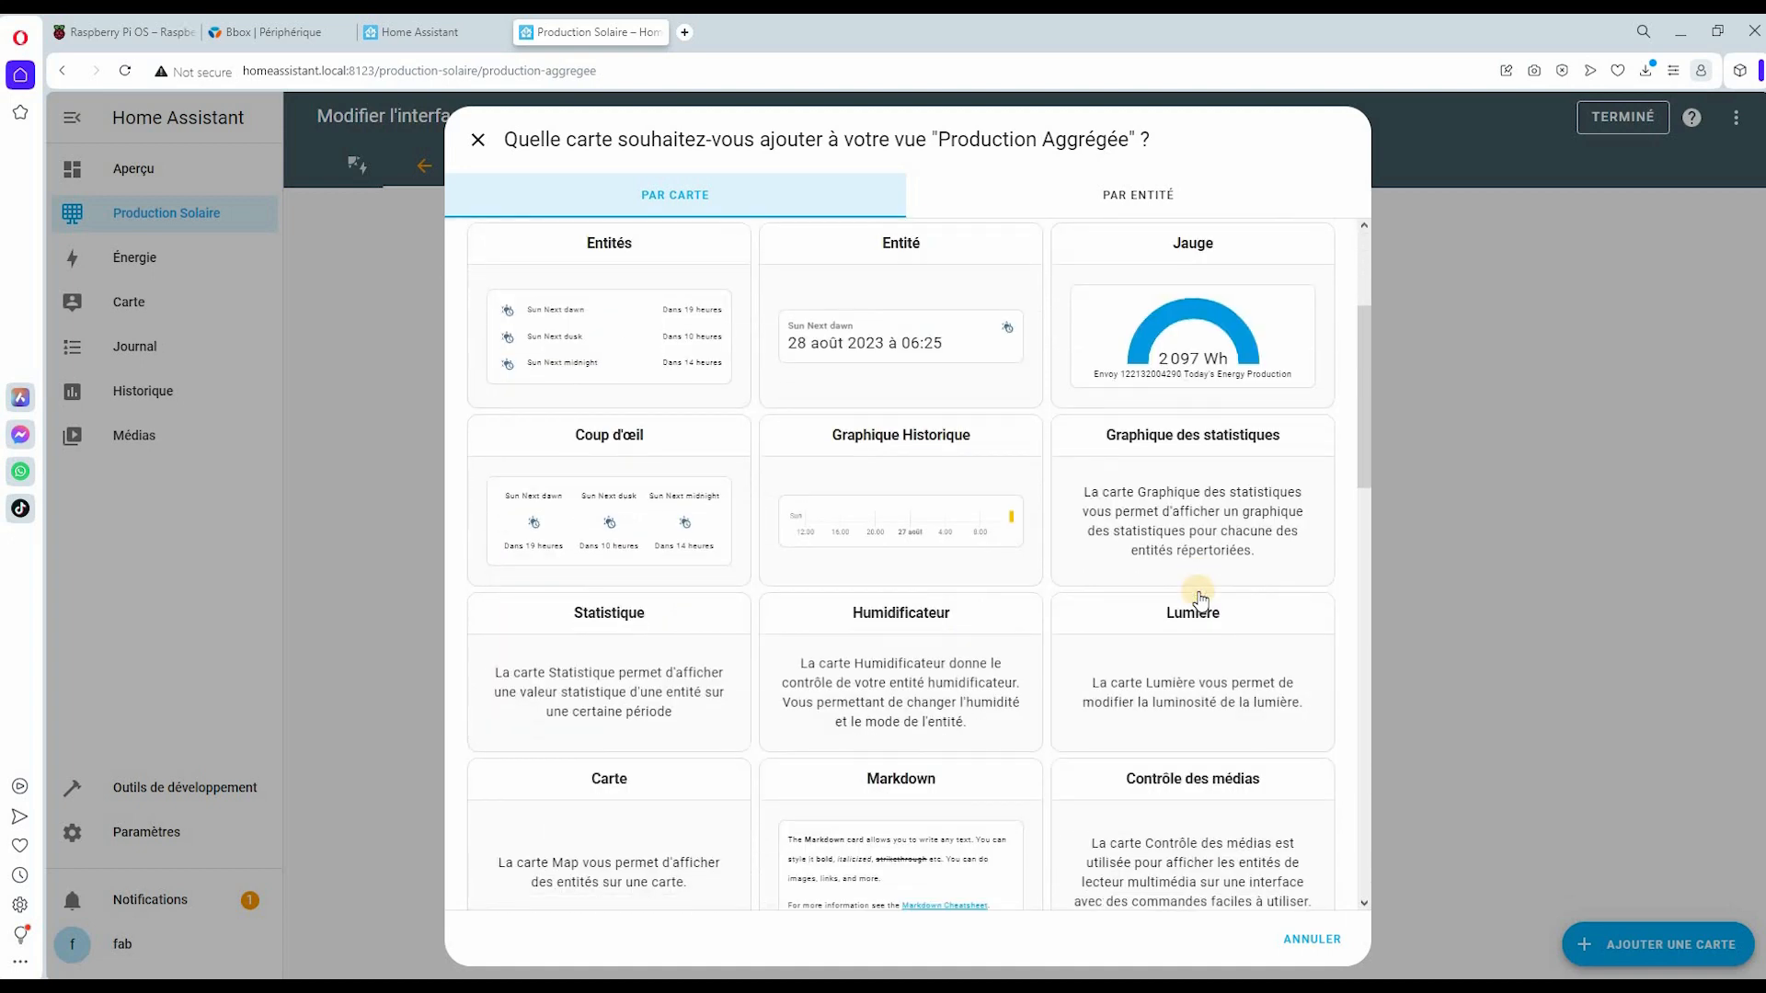
scroll(1200, 599, down, 10)
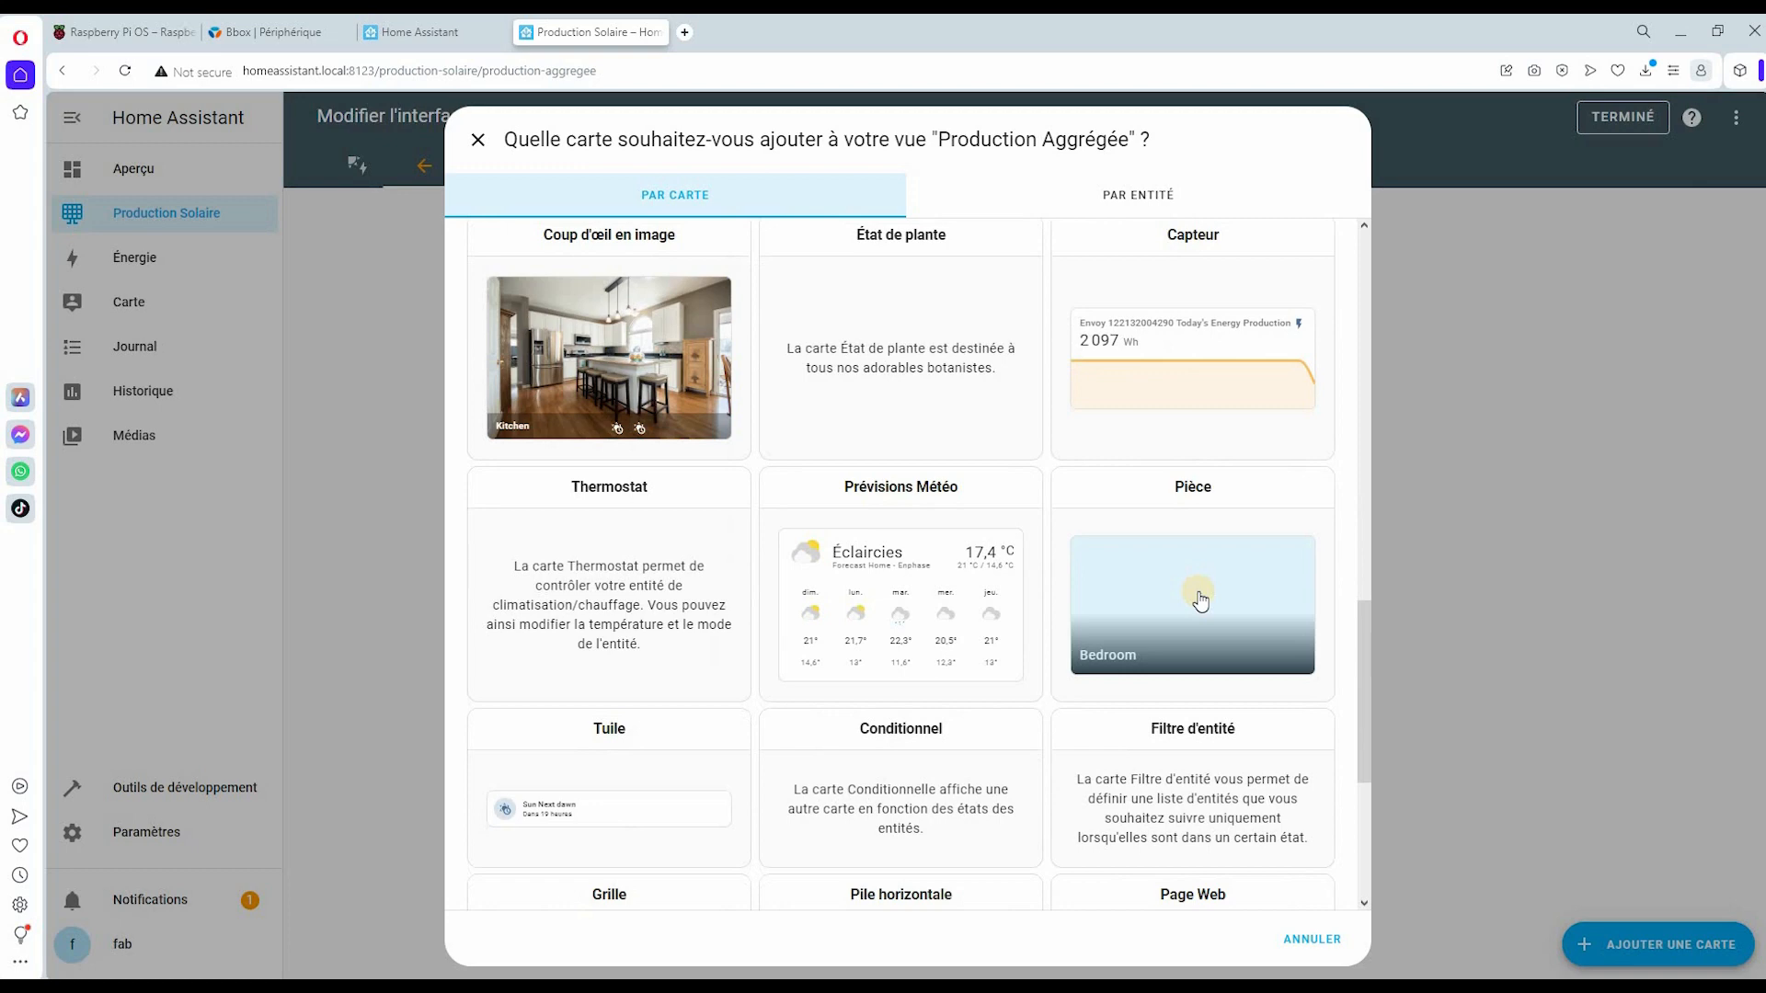
scroll(1200, 600, down, 1)
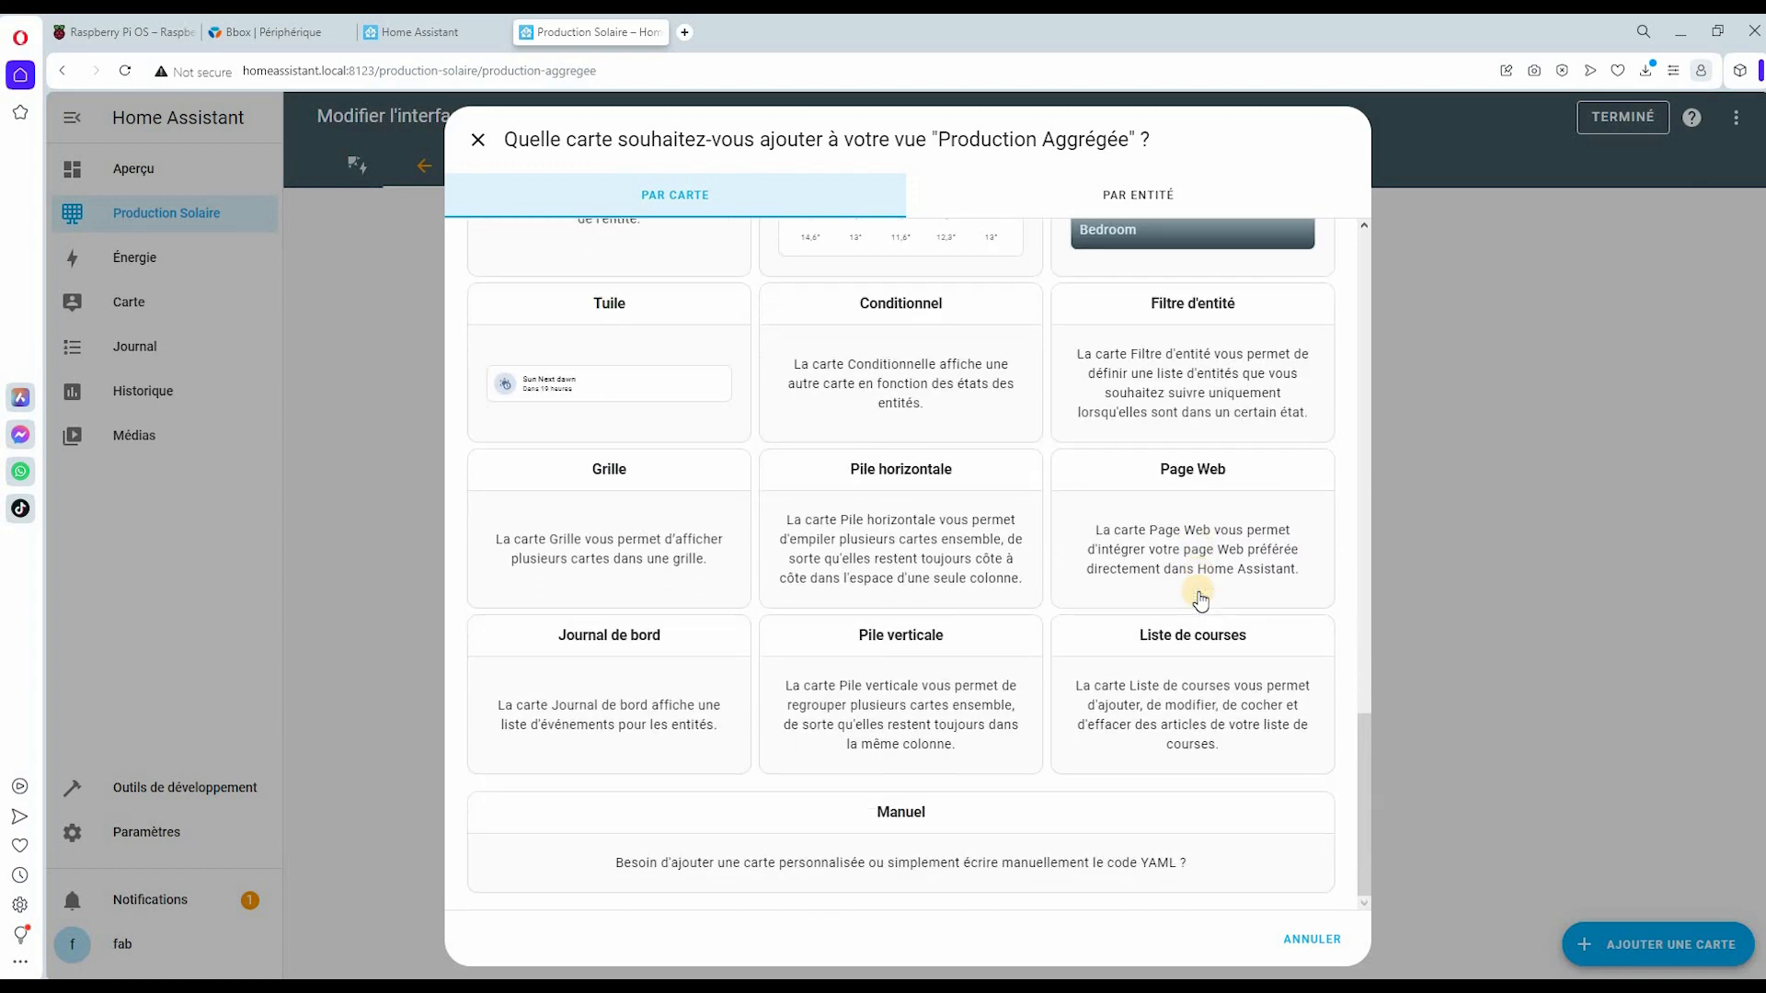
scroll(1201, 600, up, 10)
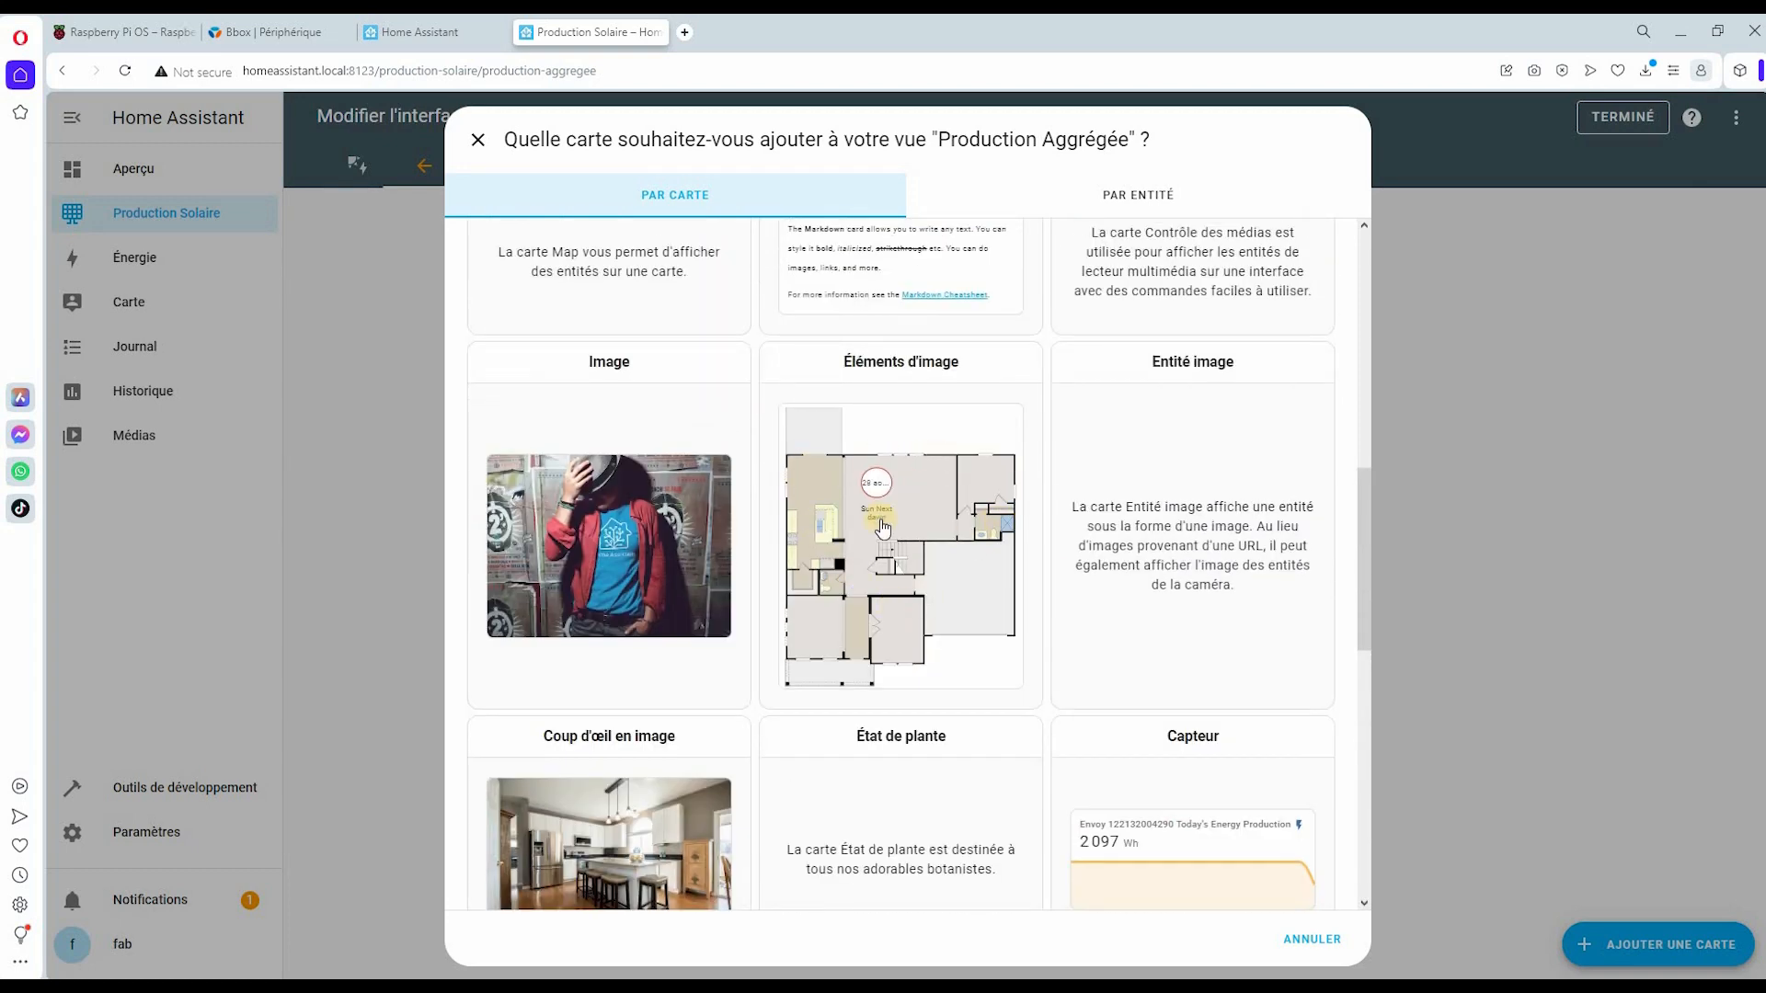
scroll(947, 611, up, 6)
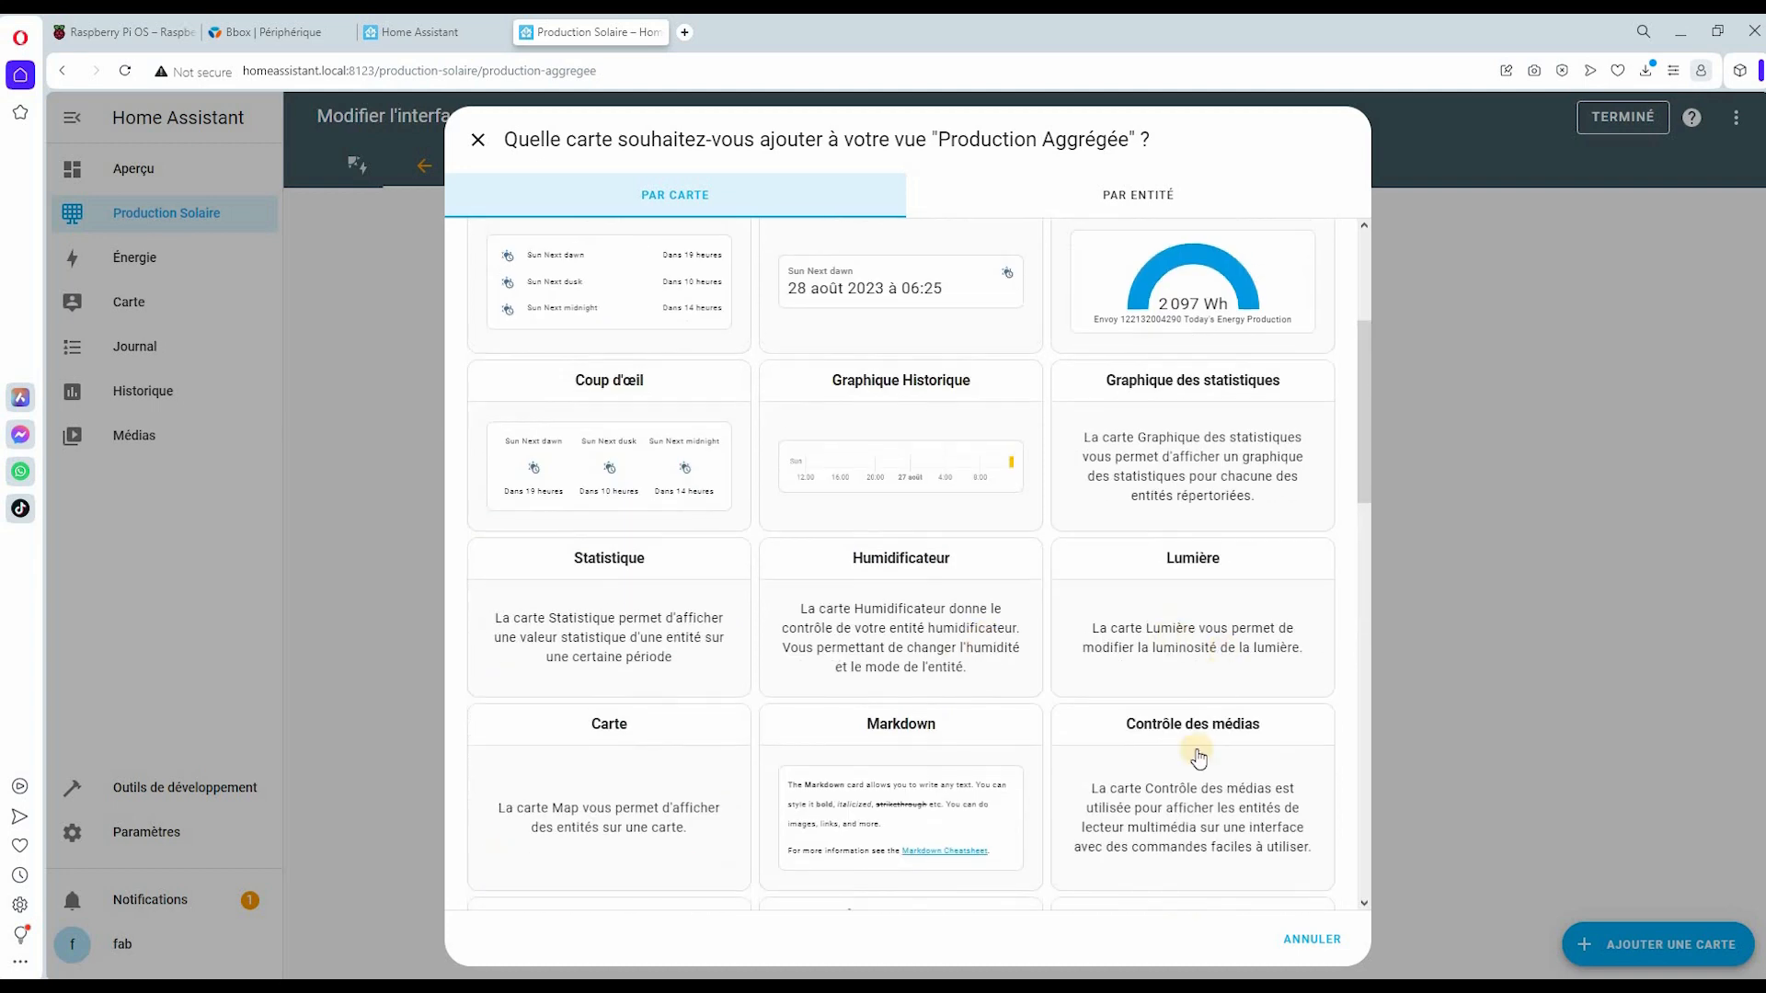
scroll(1199, 758, up, 3)
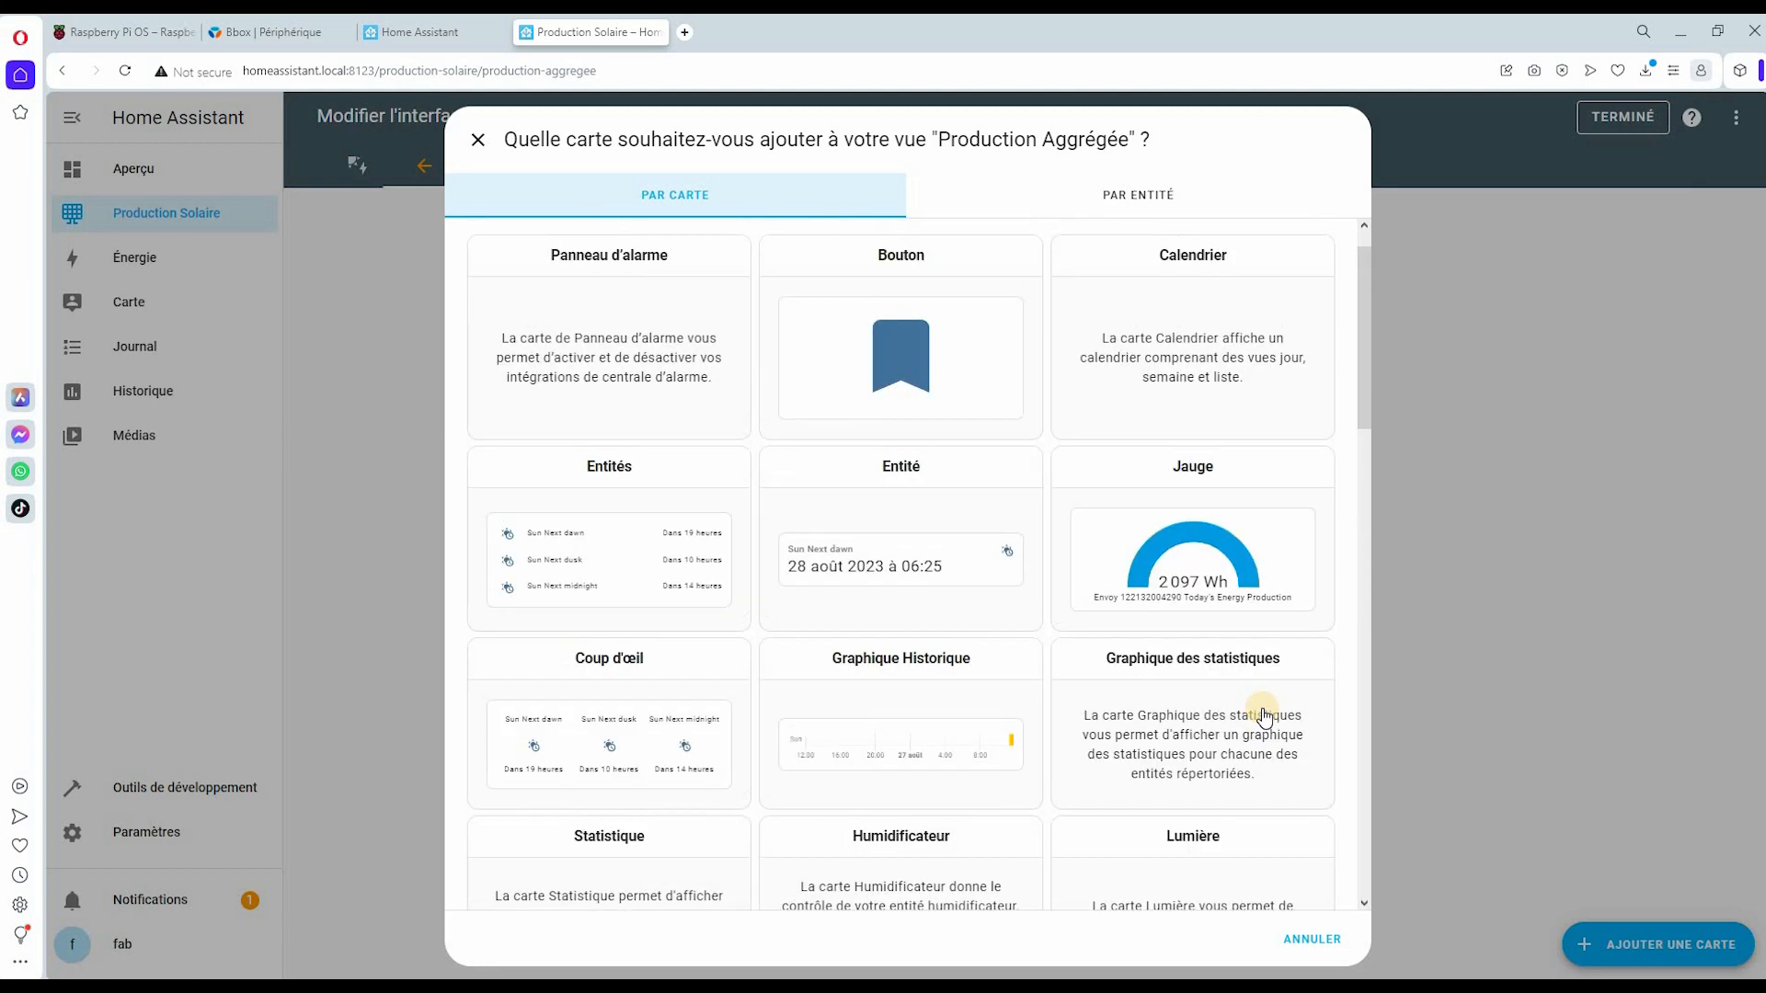
click(1129, 567)
click(618, 257)
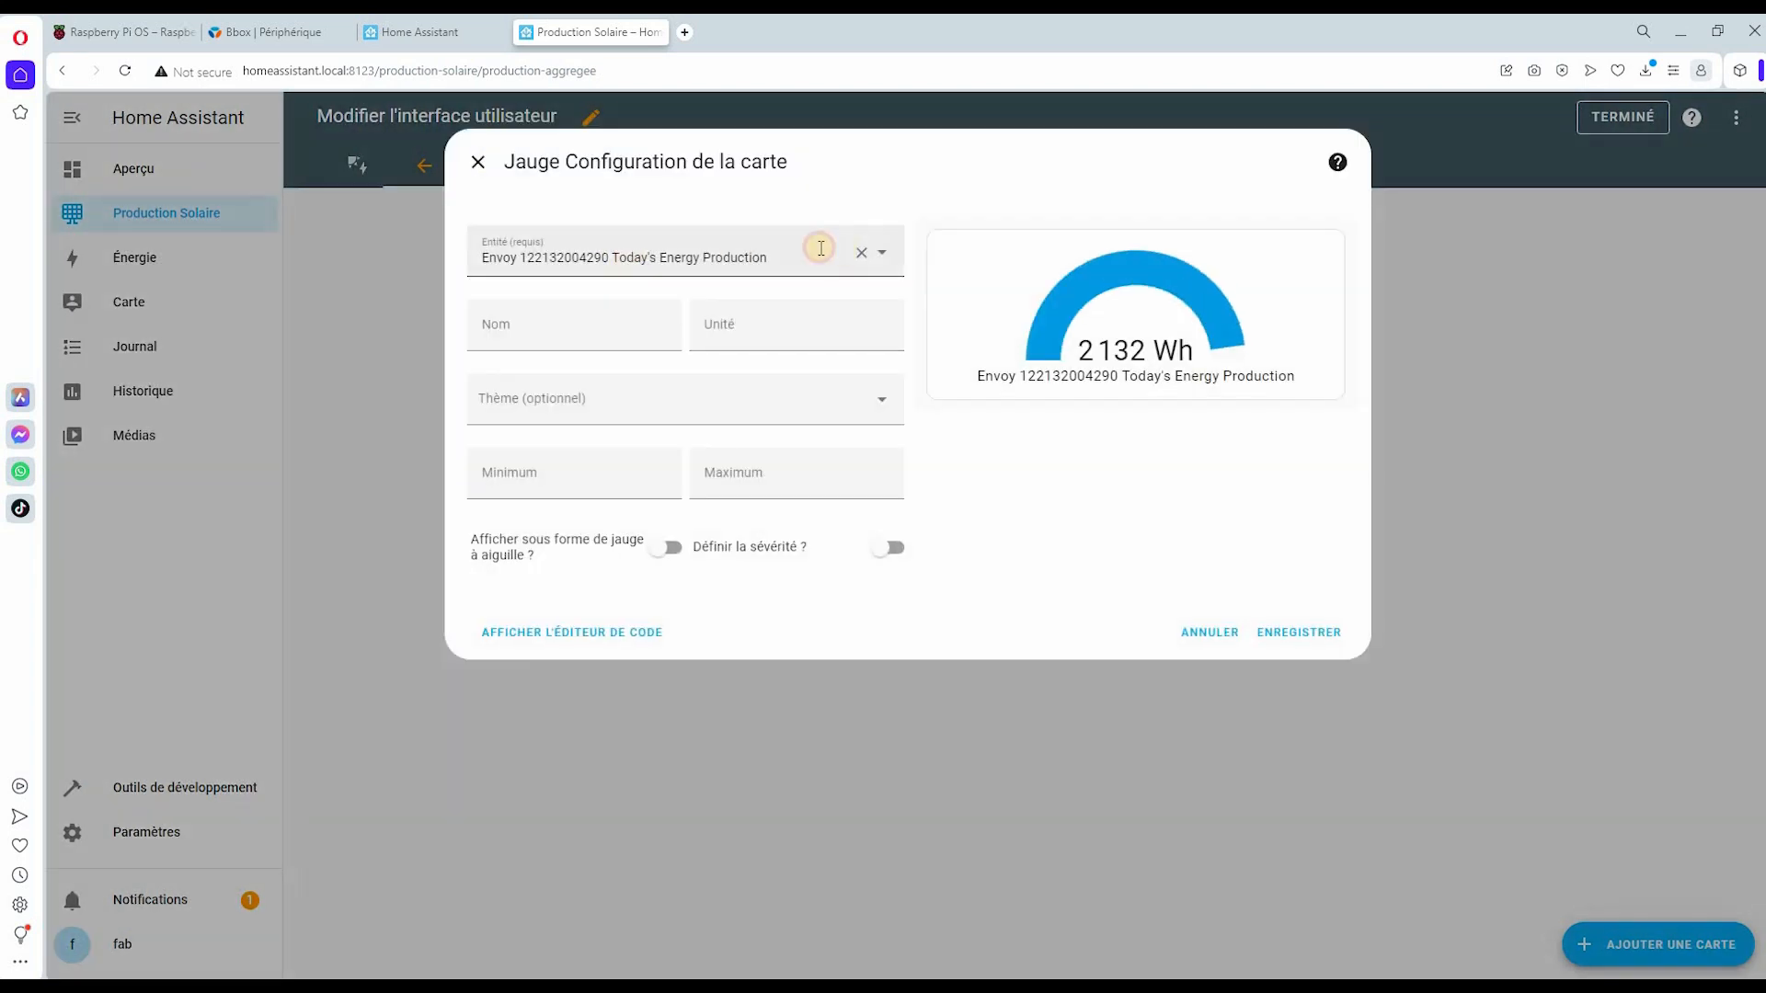
click(873, 255)
click(572, 327)
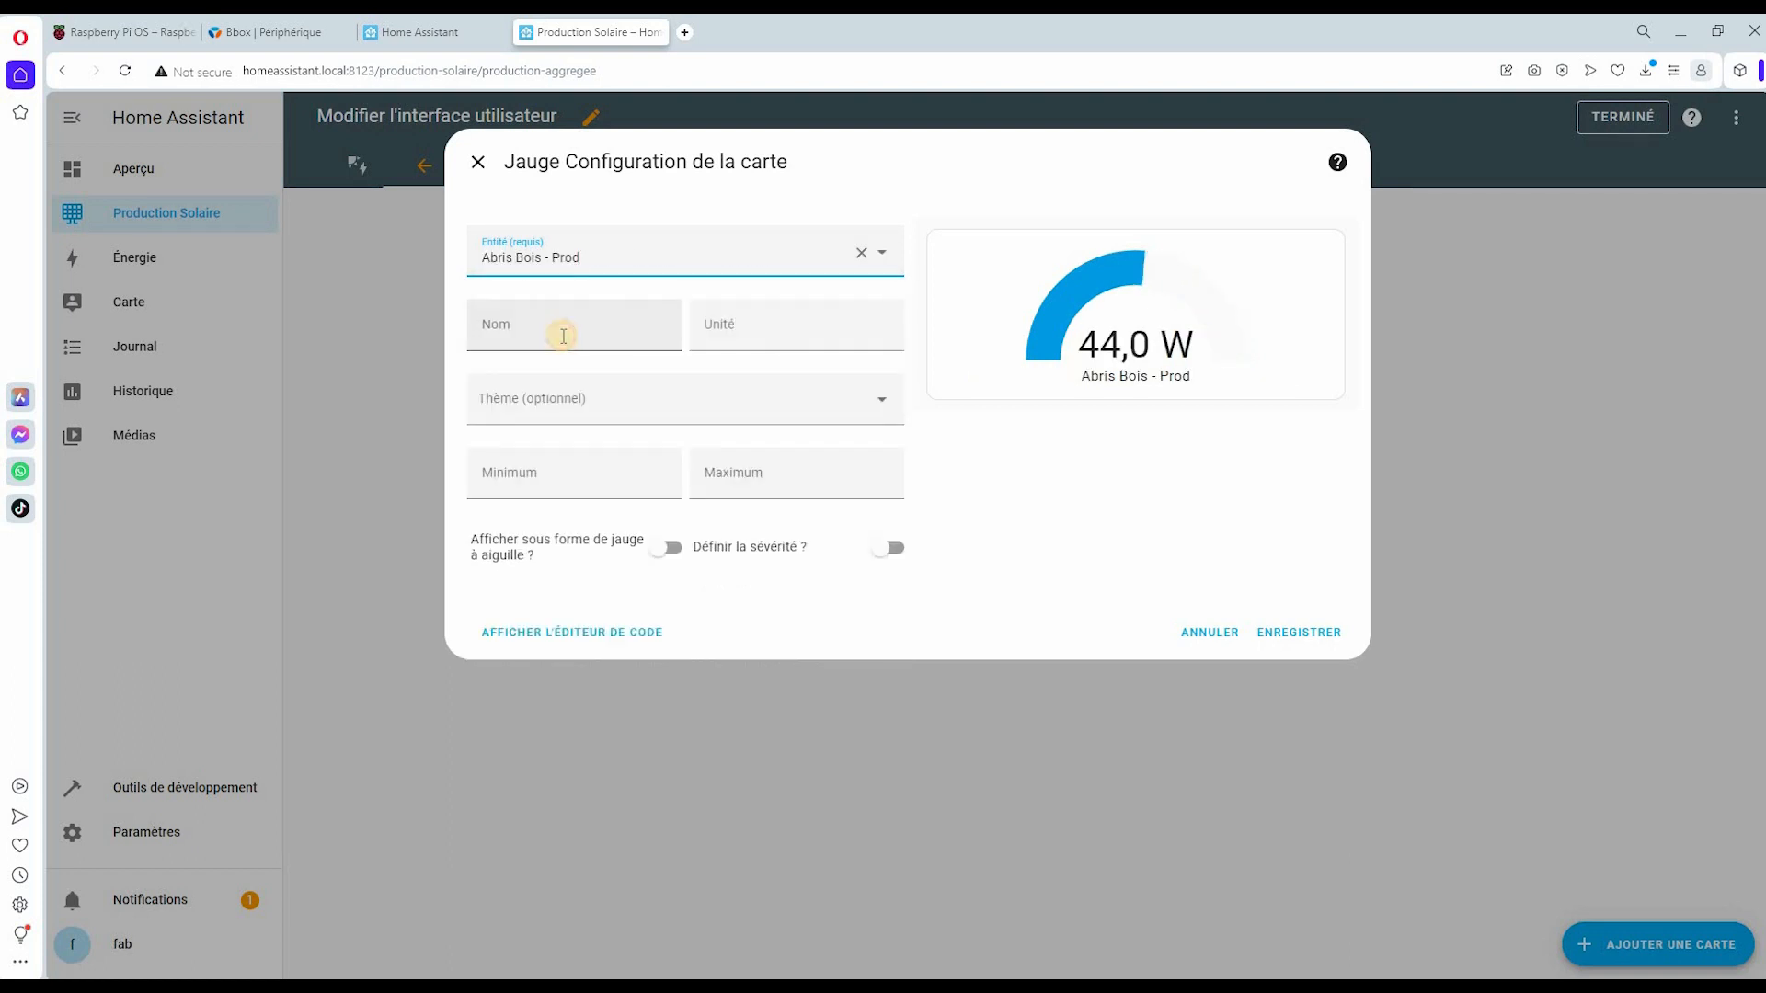
- Name the new gauge "Pan Abris Bois" and set its unit to W
click(563, 336)
text(Pan Abris Bois)
click(716, 329)
text(W)
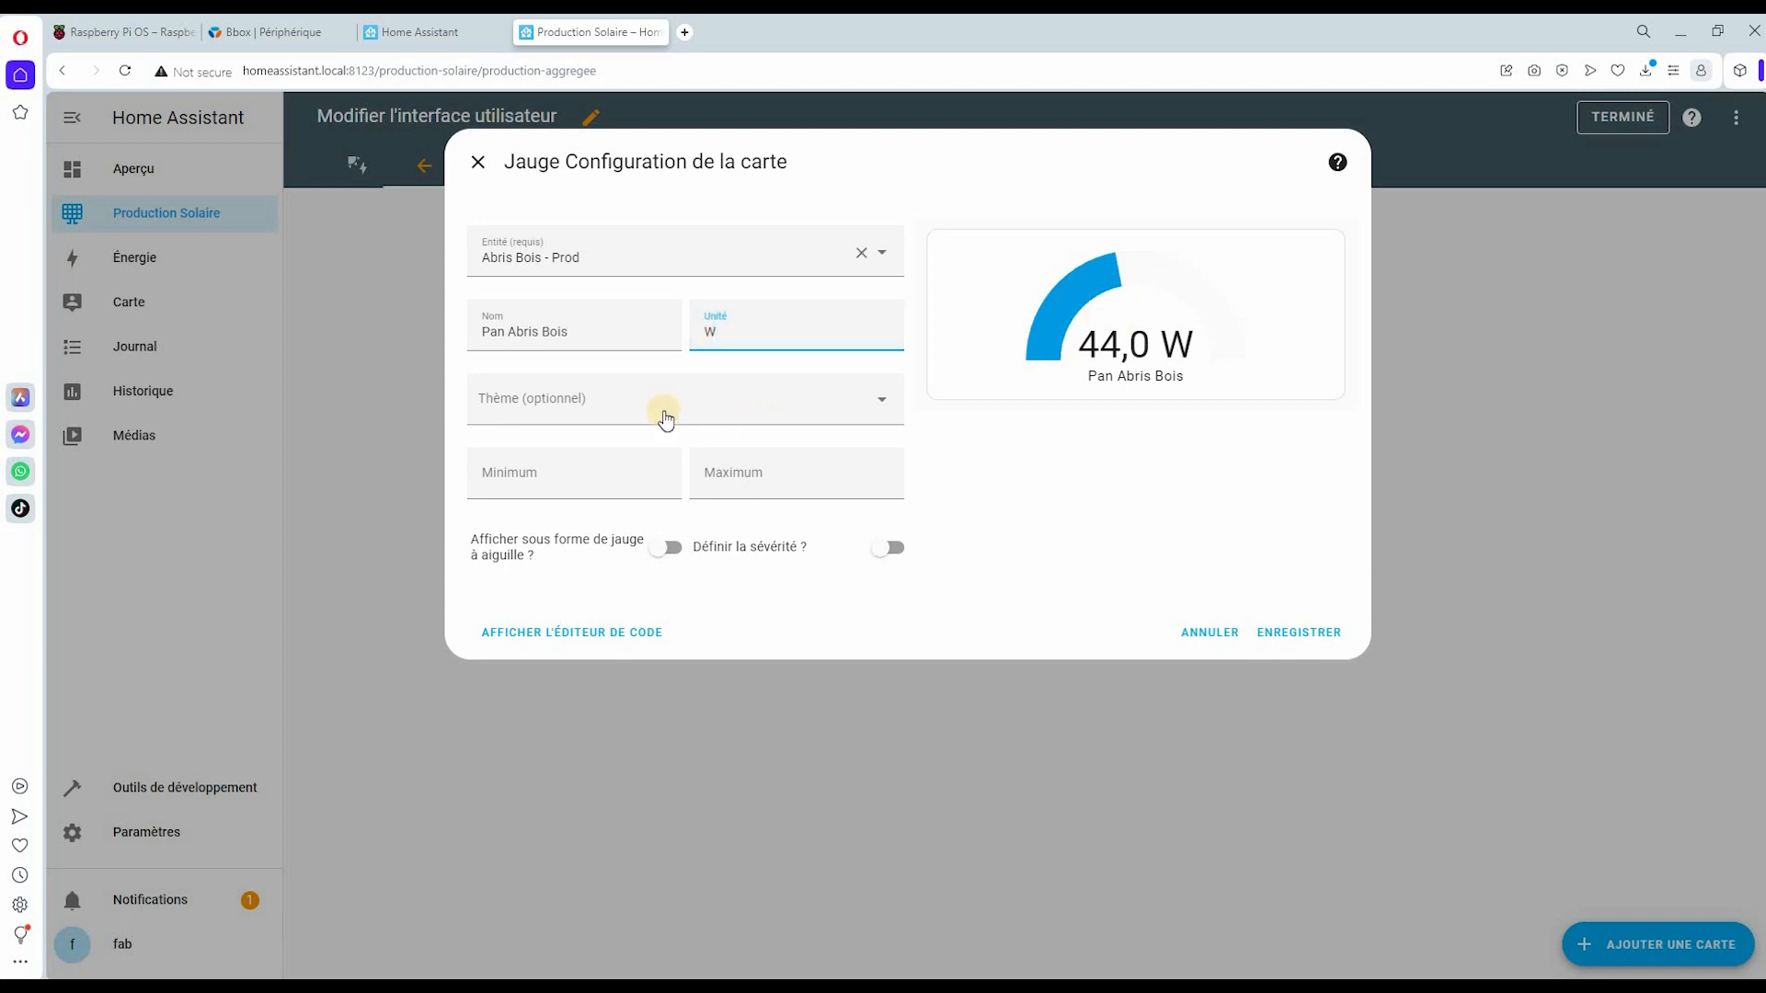
- Set the Pan Abris Bois gauge's range from 0 to 645, and enable the needle display and severity levels
click(556, 483)
text(0)
click(701, 471)
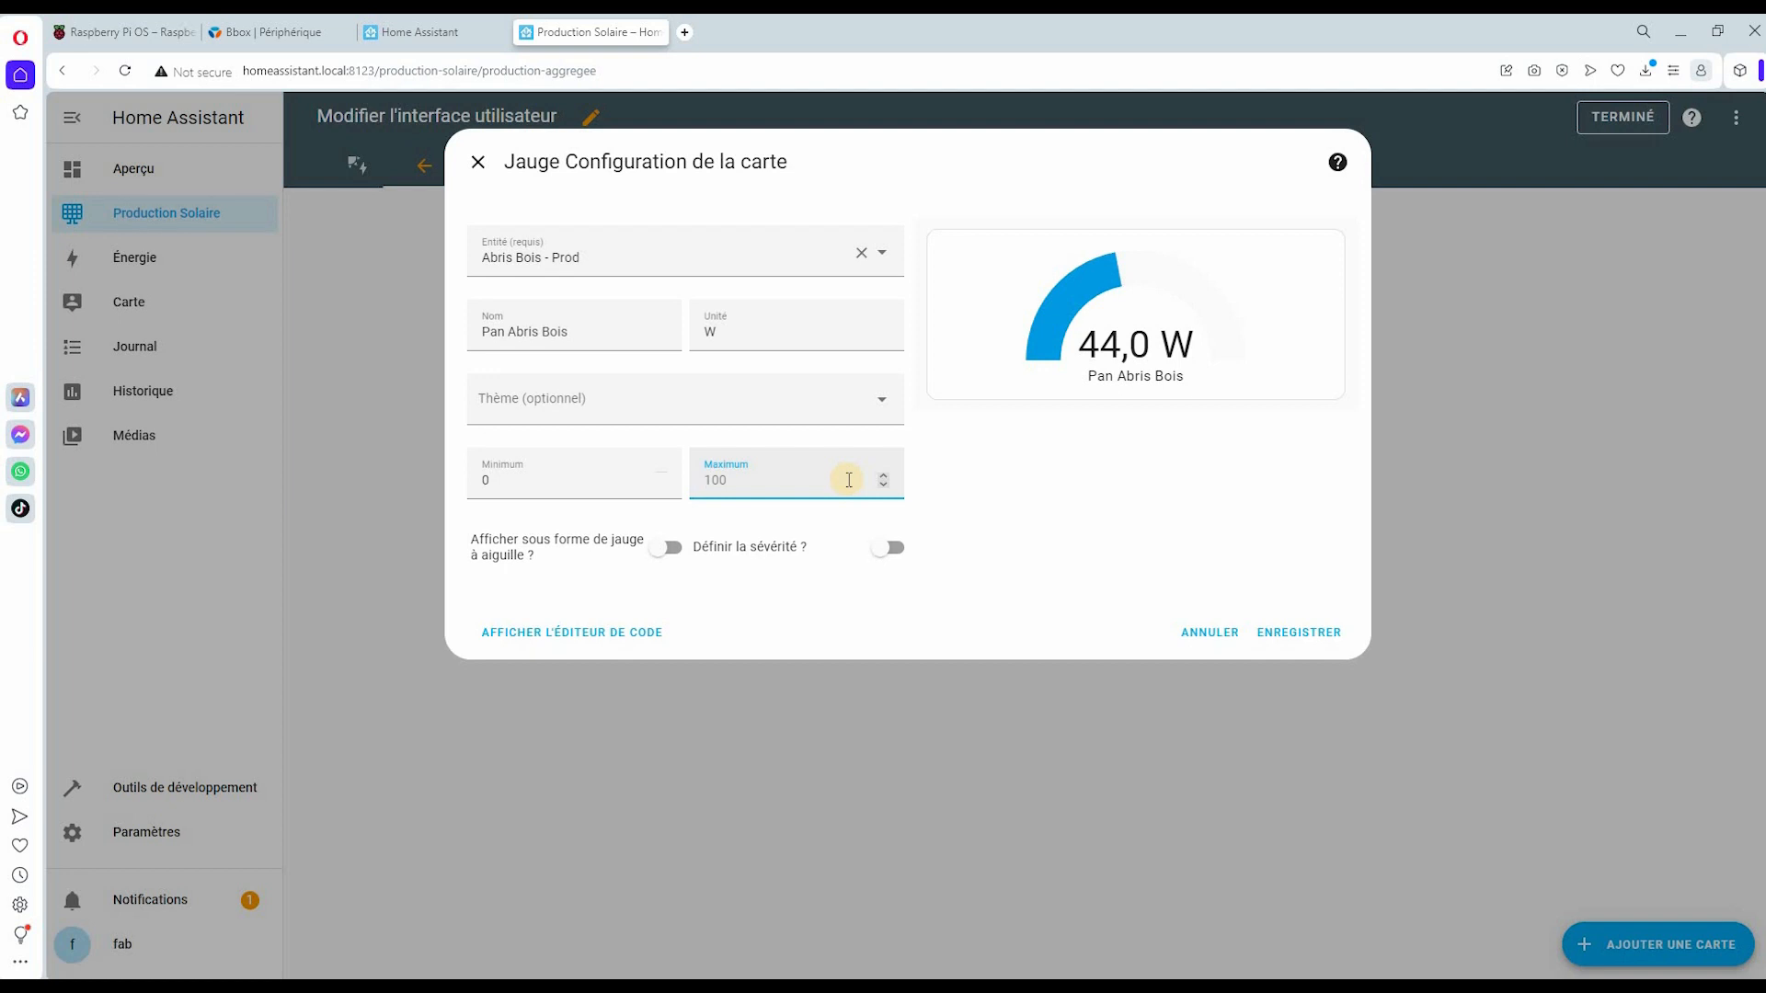
text(645)
click(664, 547)
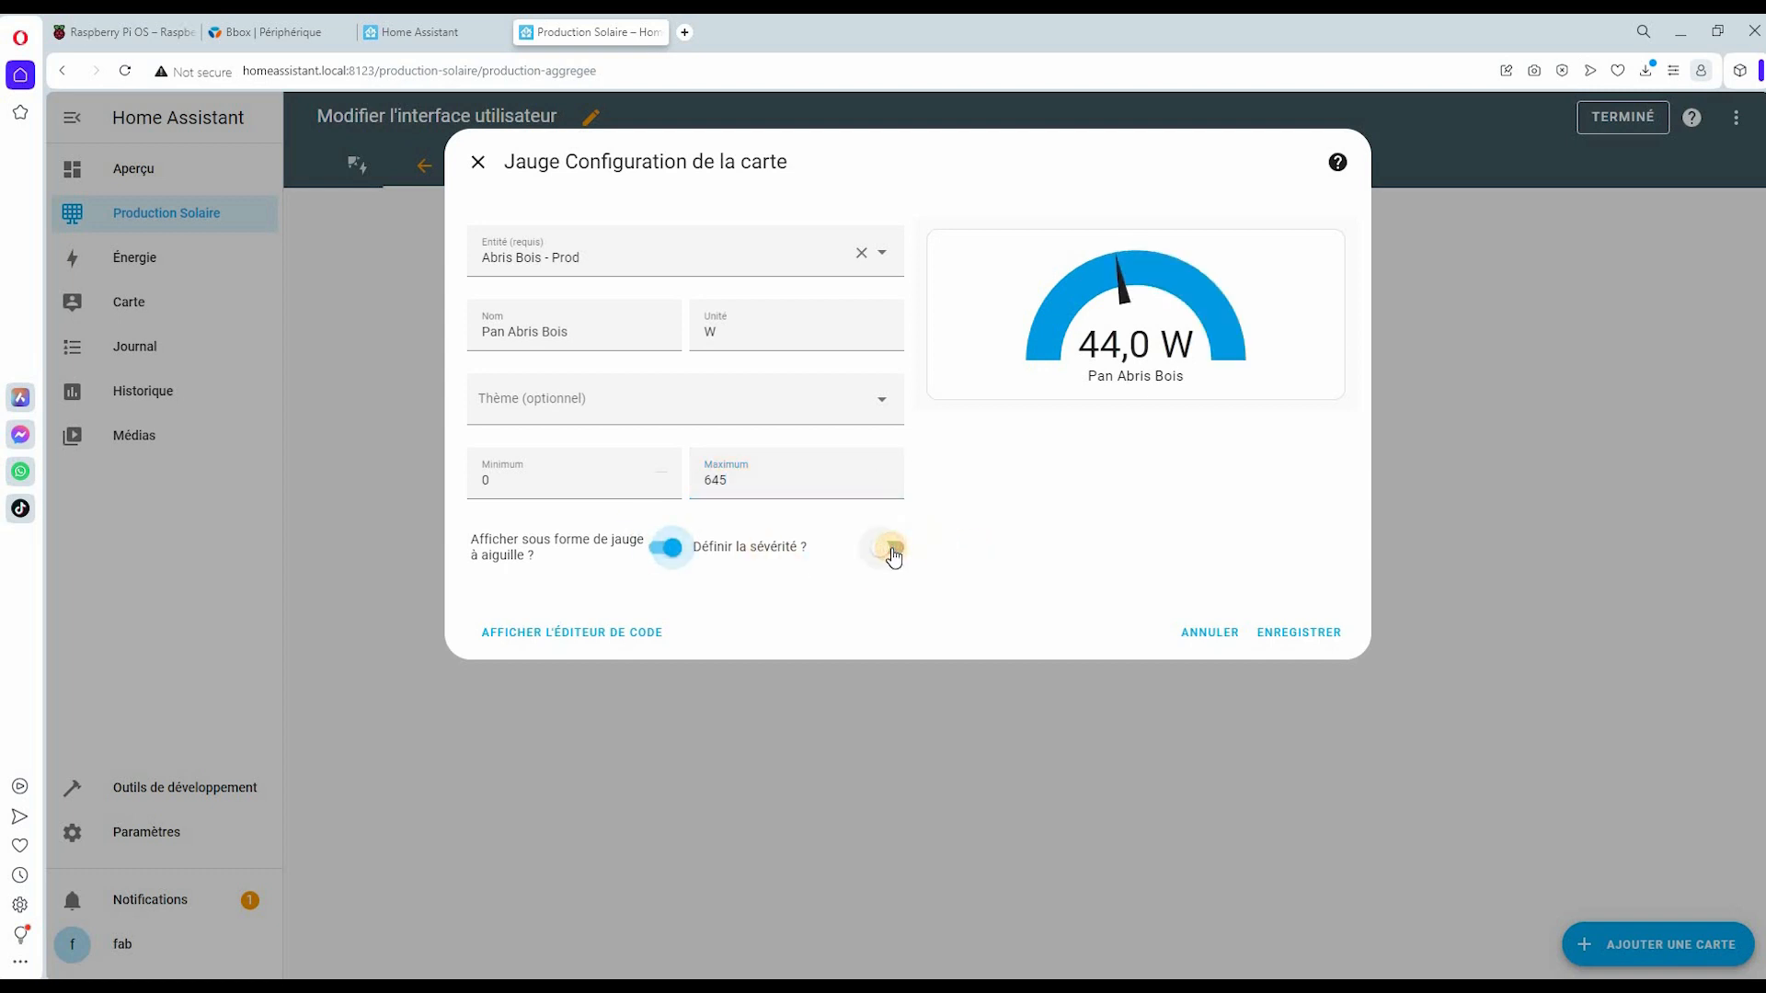
click(892, 550)
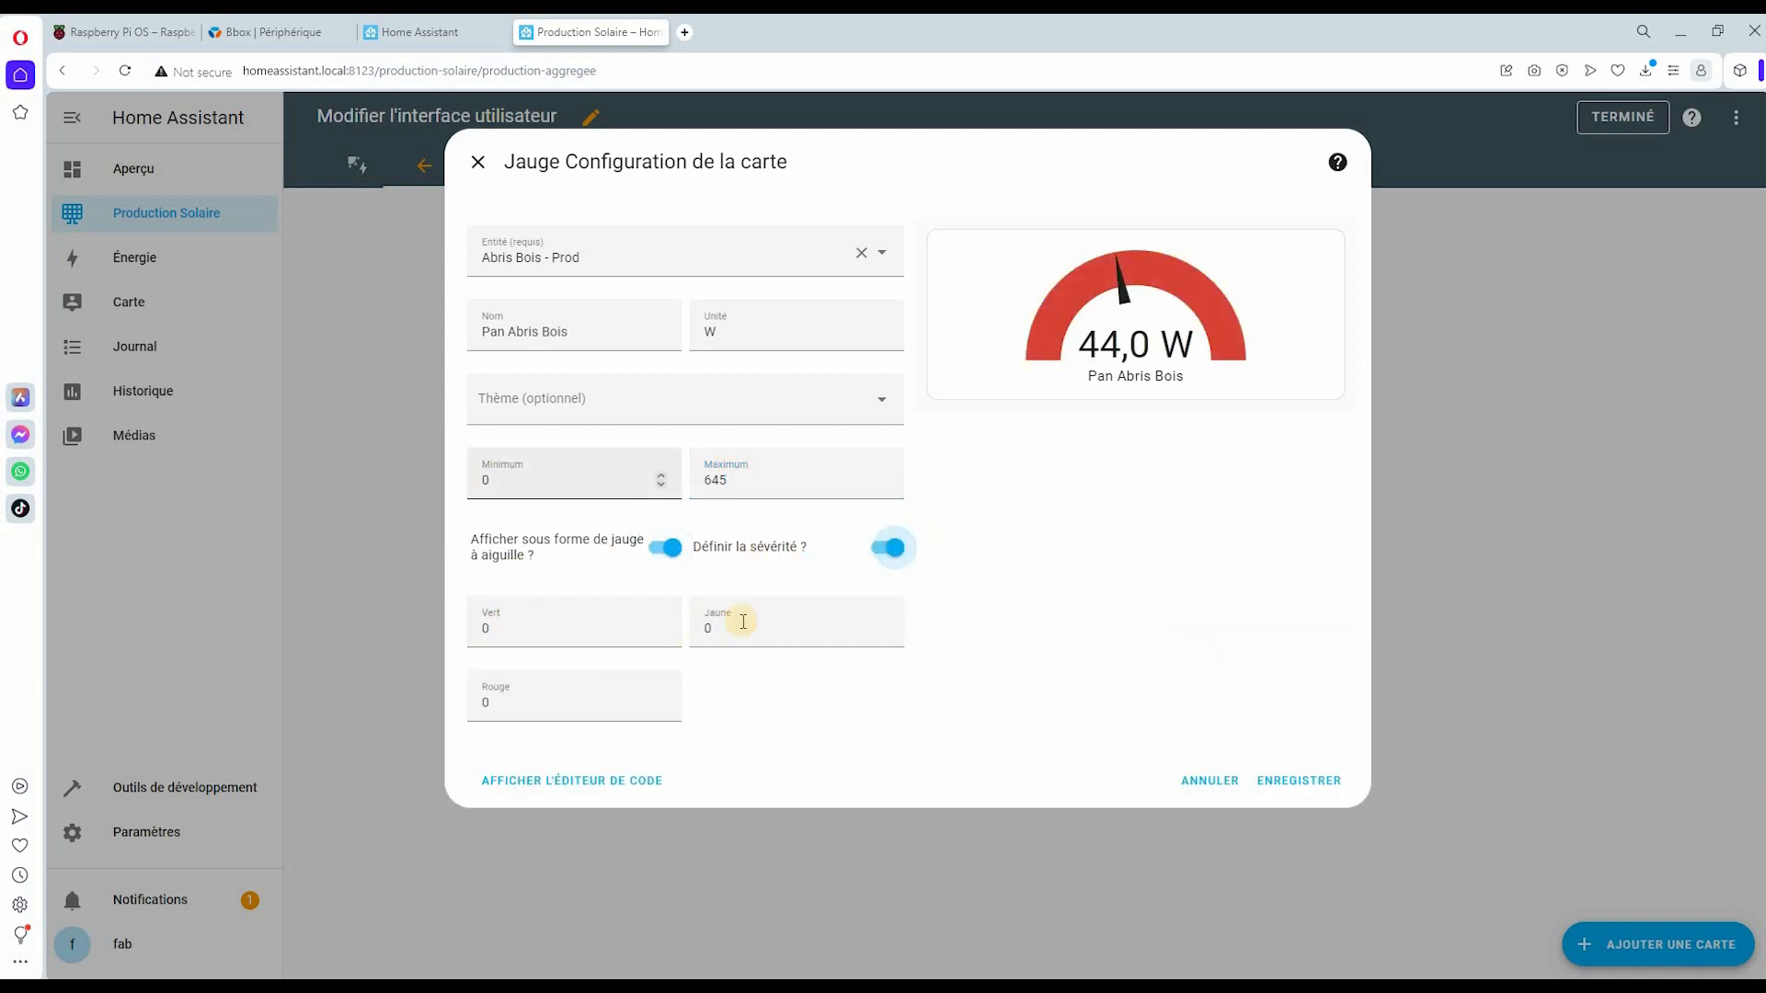
- Set the Pan Abris Bois gauge's severity thresholds to yellow 320 and red 645, save the card, and finish editing the view
double_click(460, 699)
text(645)
double_click(703, 632)
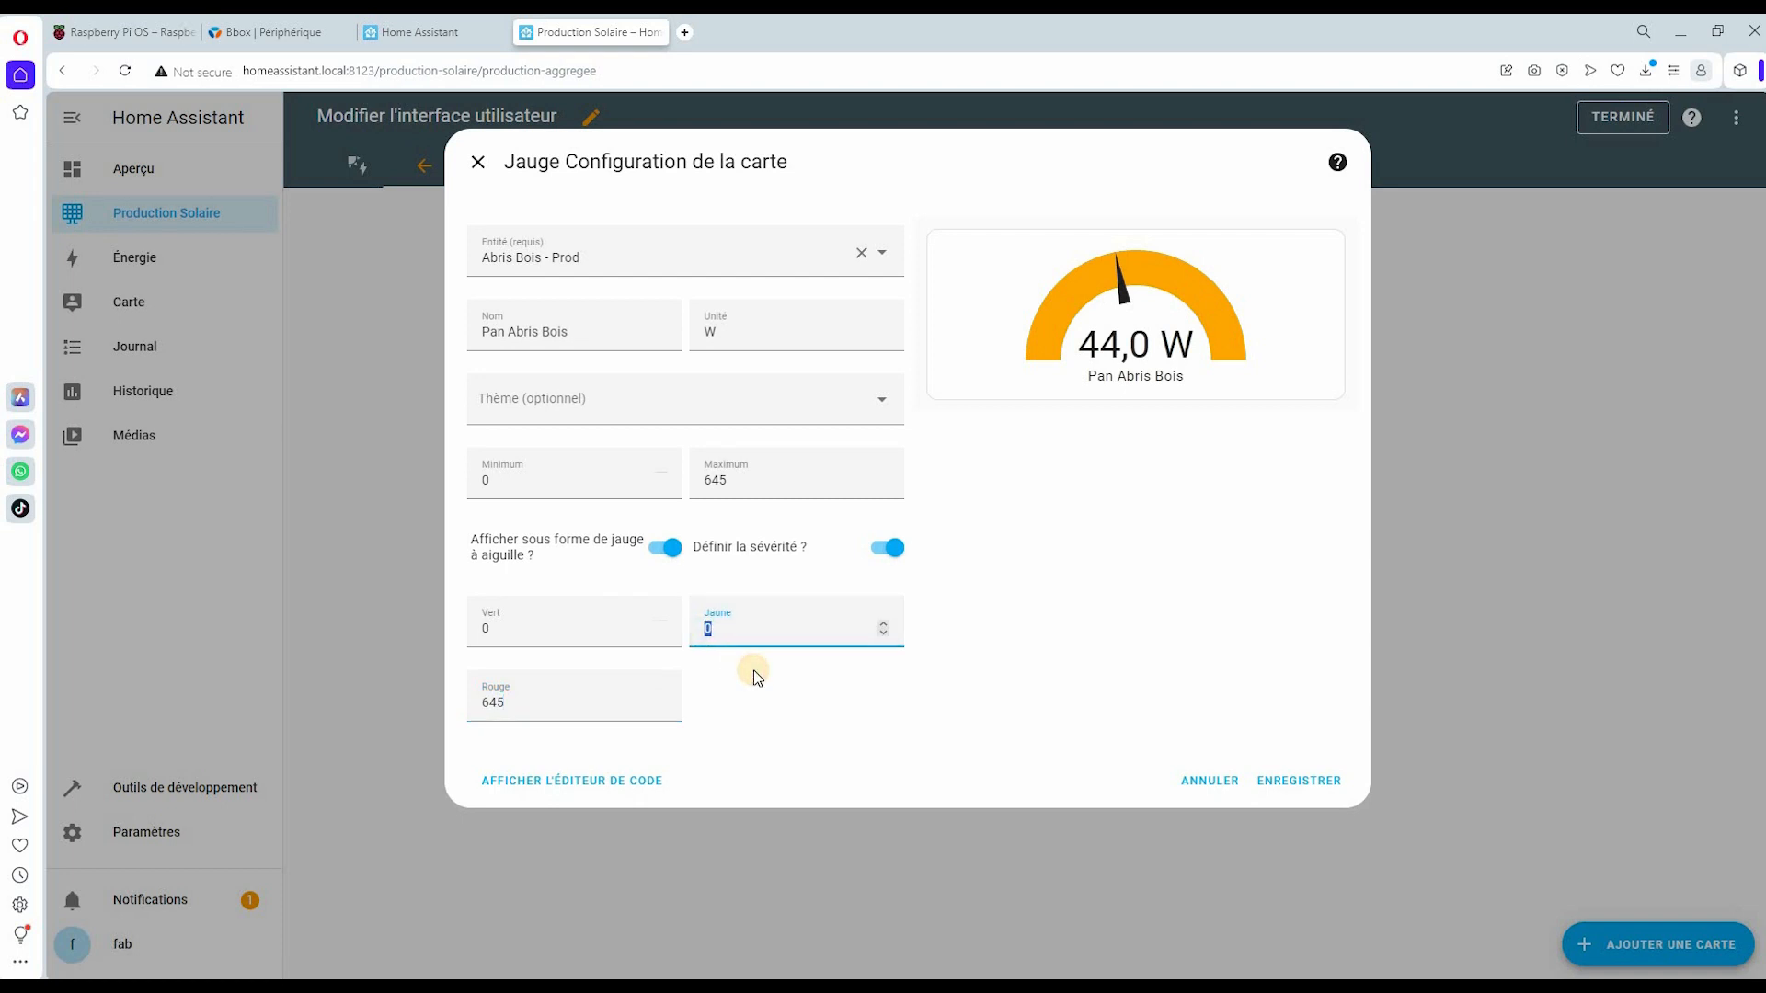
text(320)
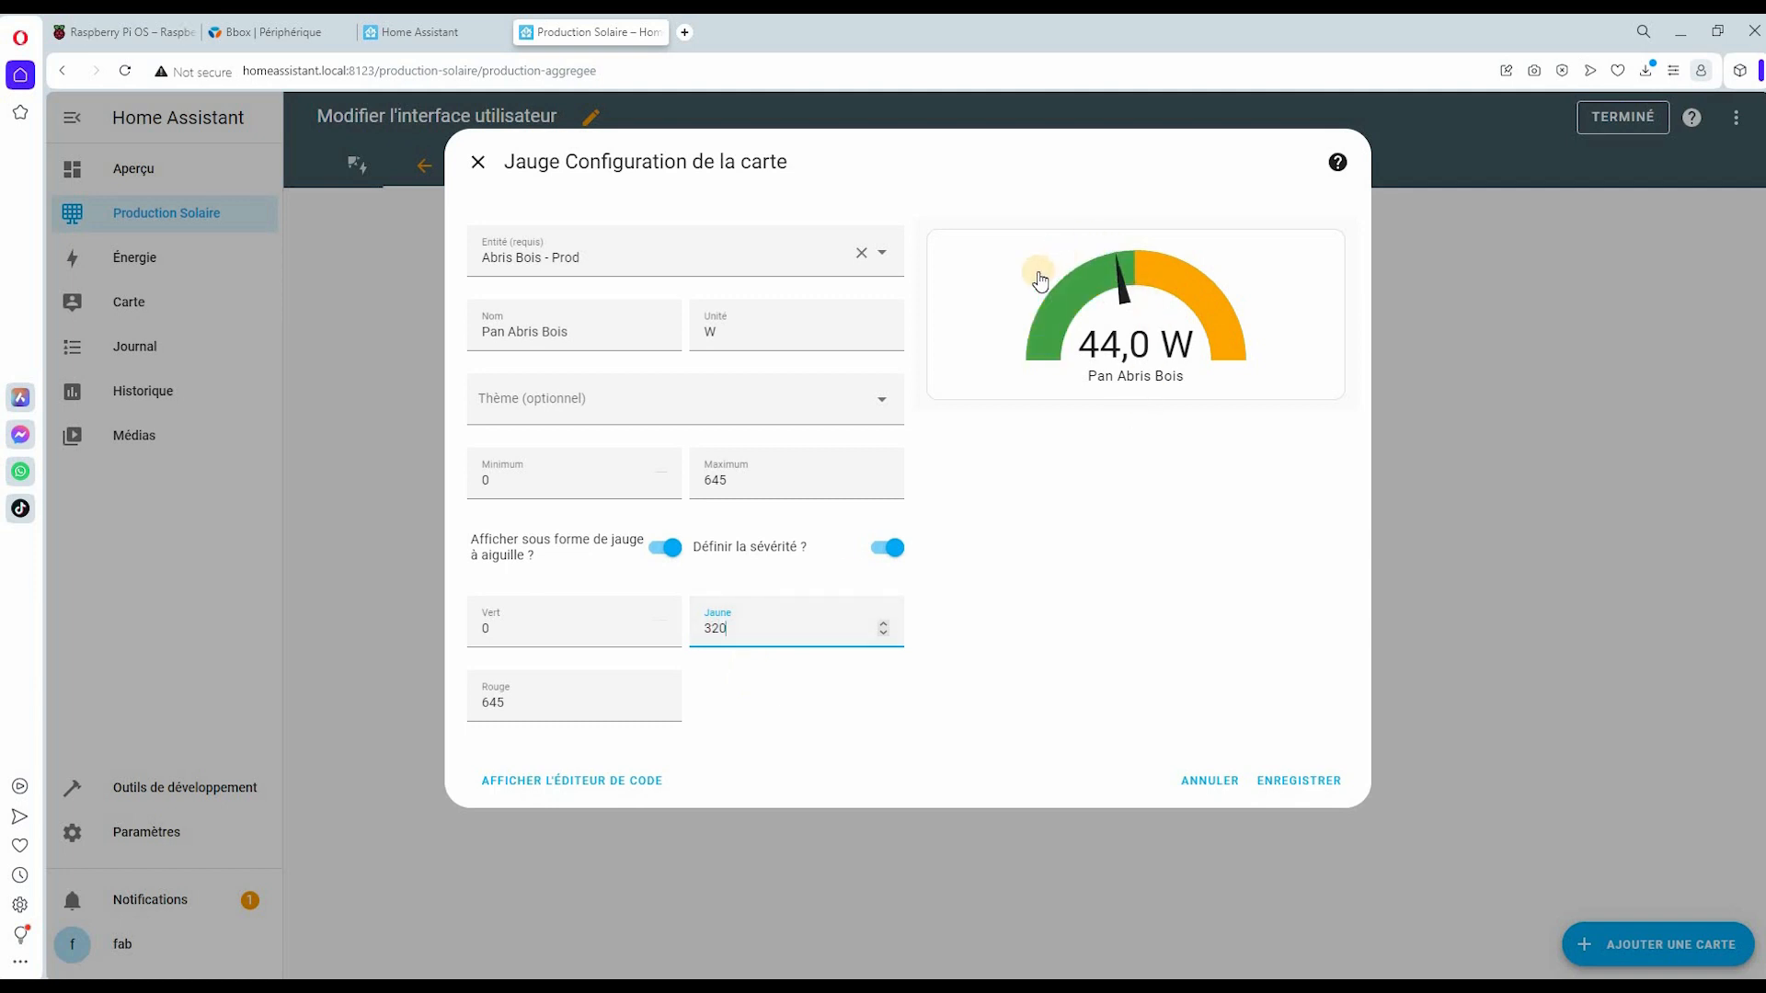
click(1284, 781)
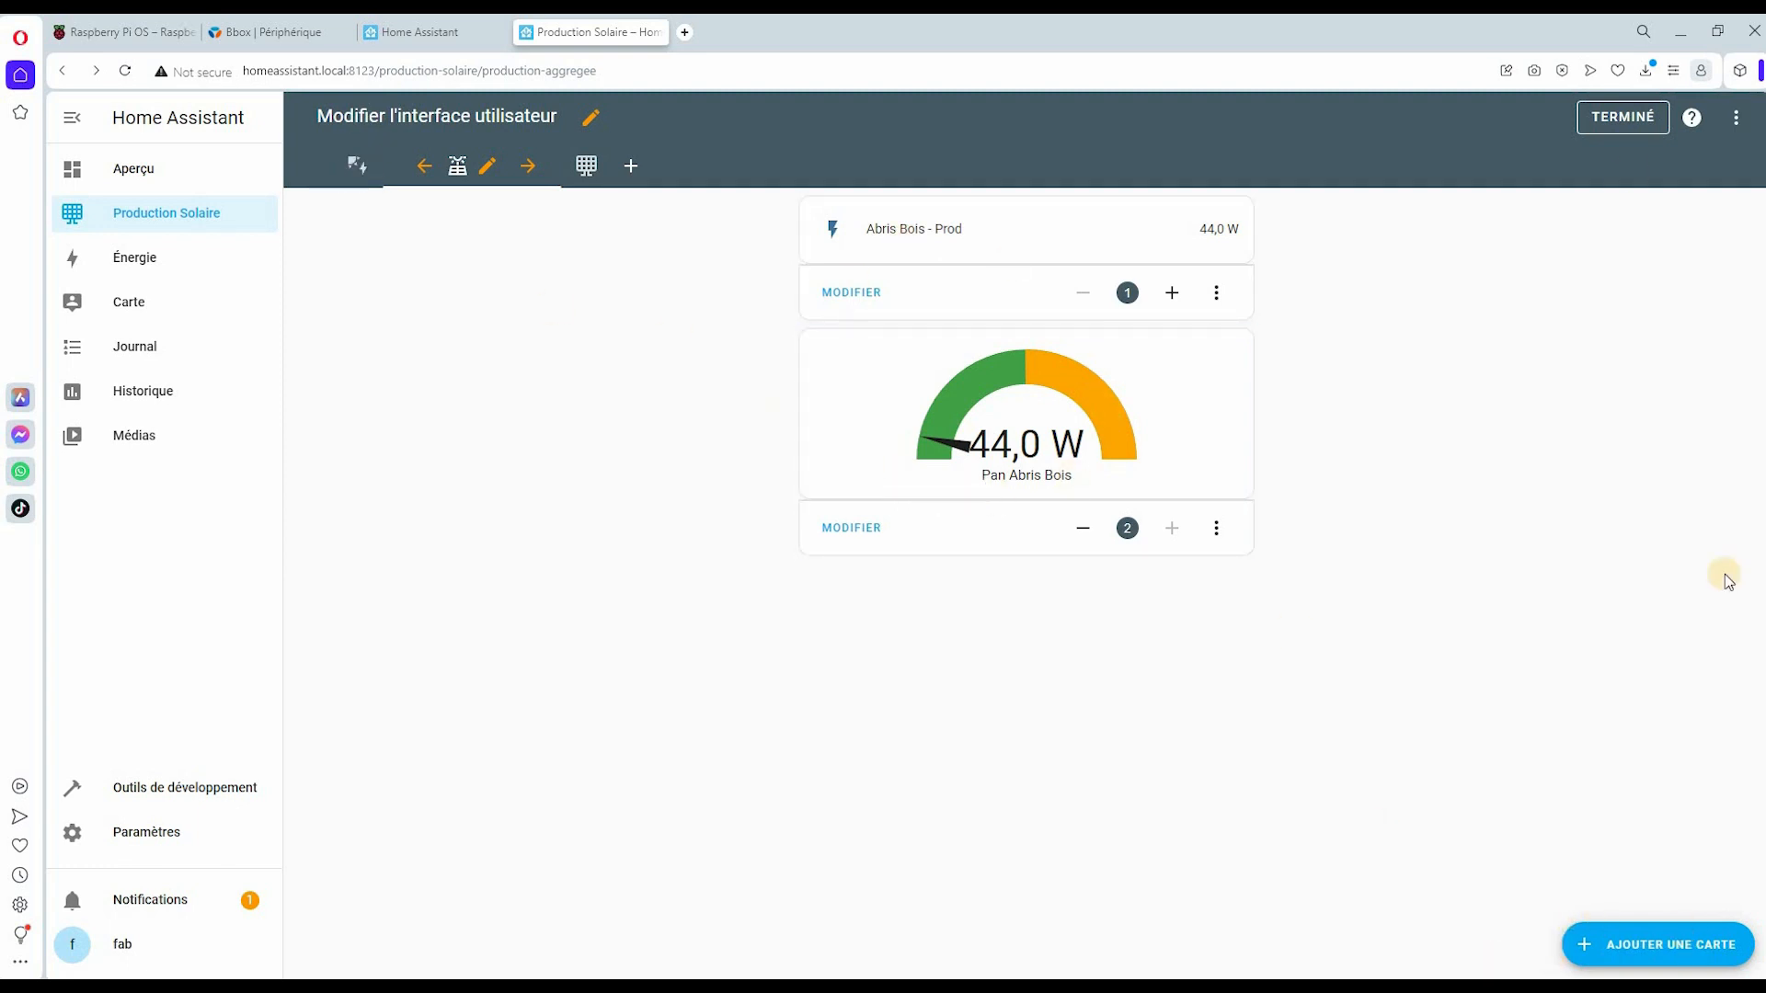
click(1624, 117)
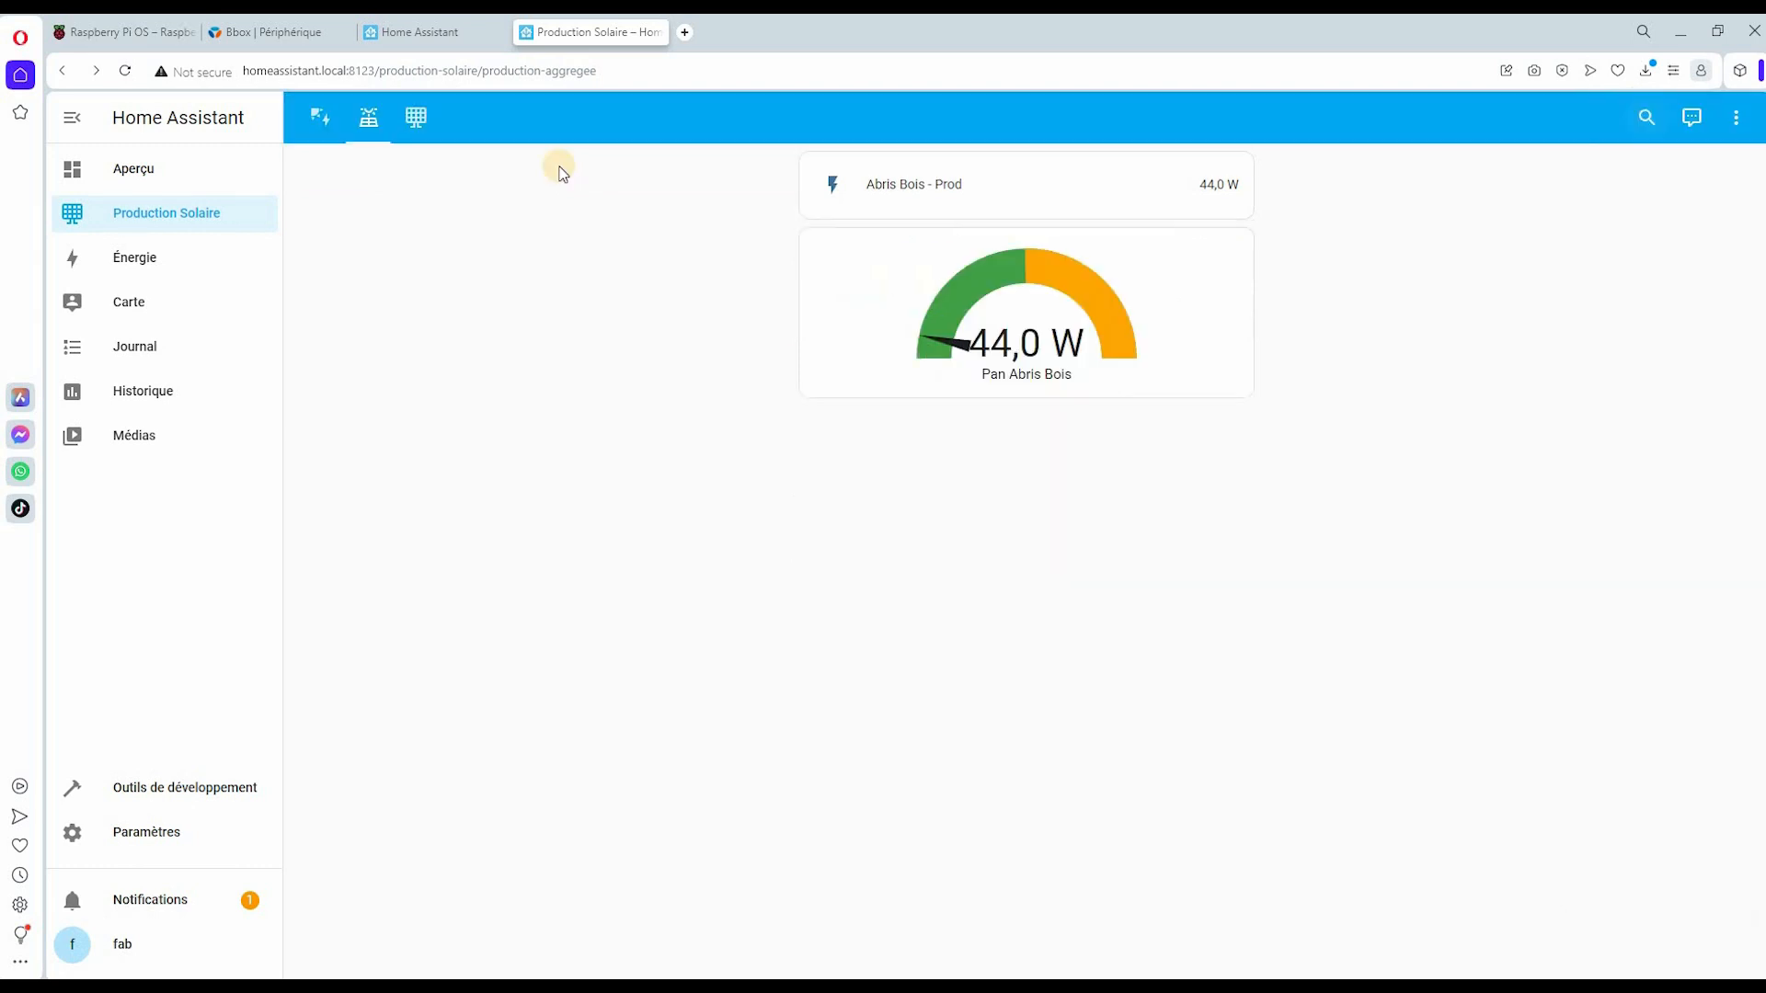
- Open the Production Detail view for editing and start adding a card chosen by entity
click(408, 119)
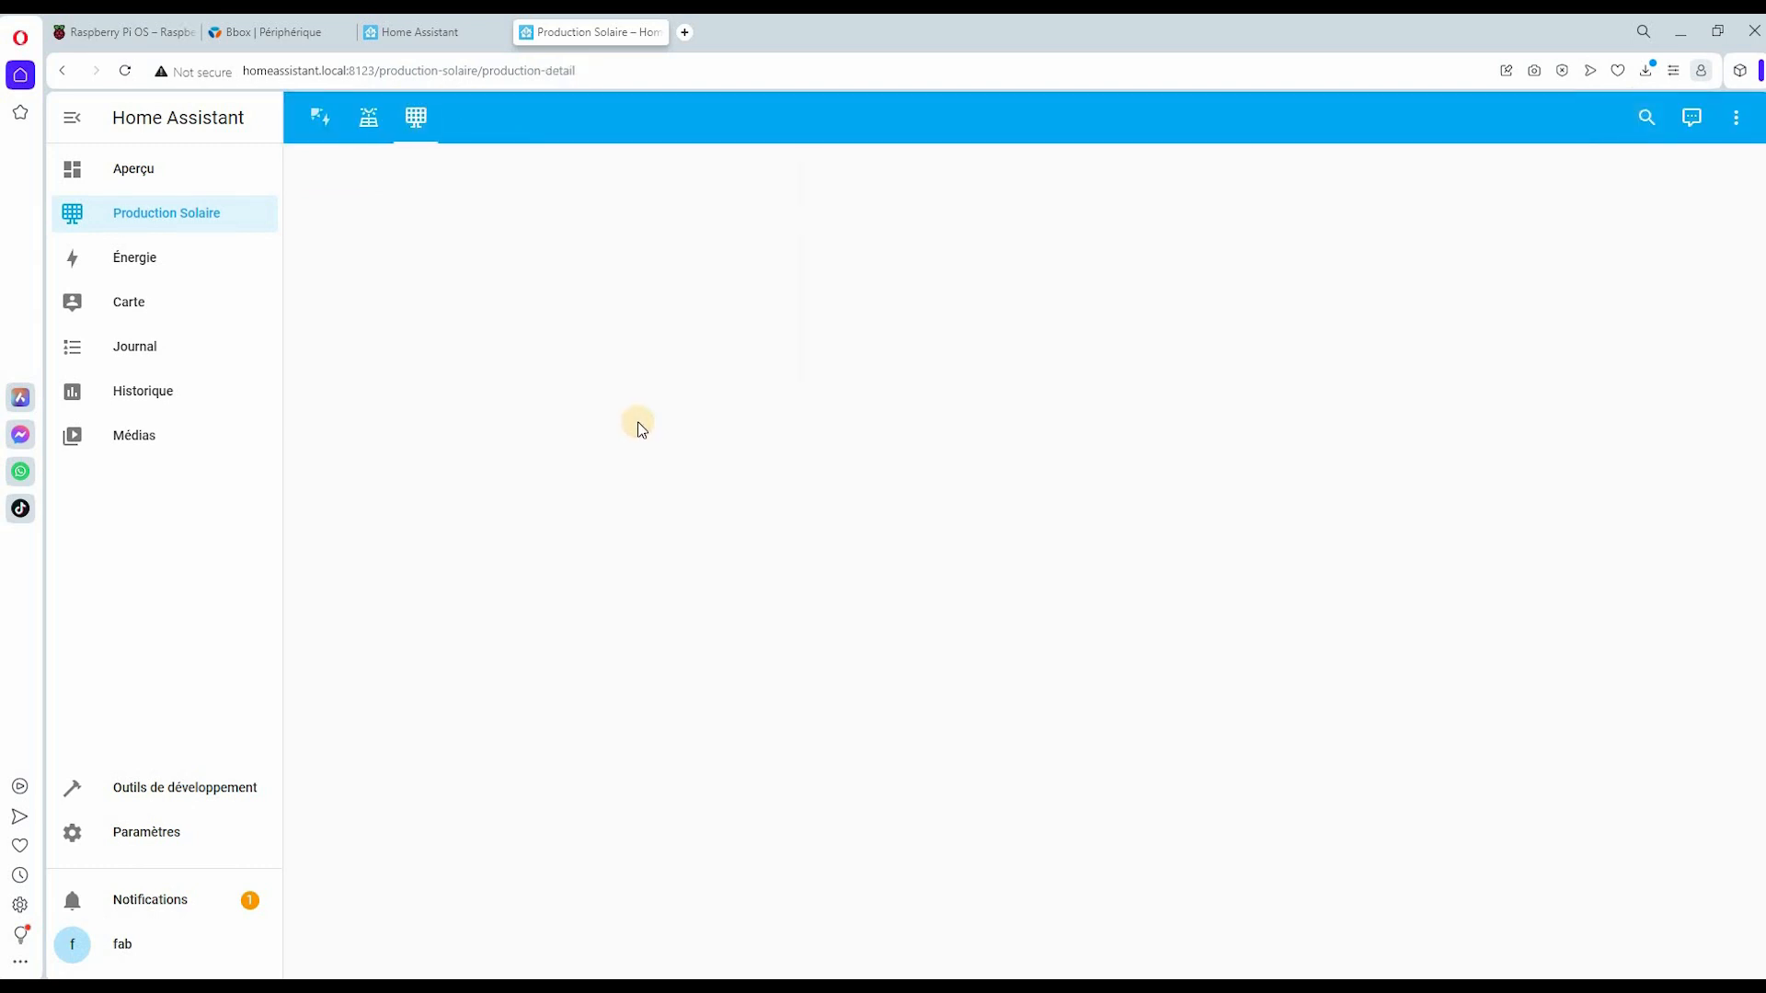
click(1692, 118)
click(1736, 118)
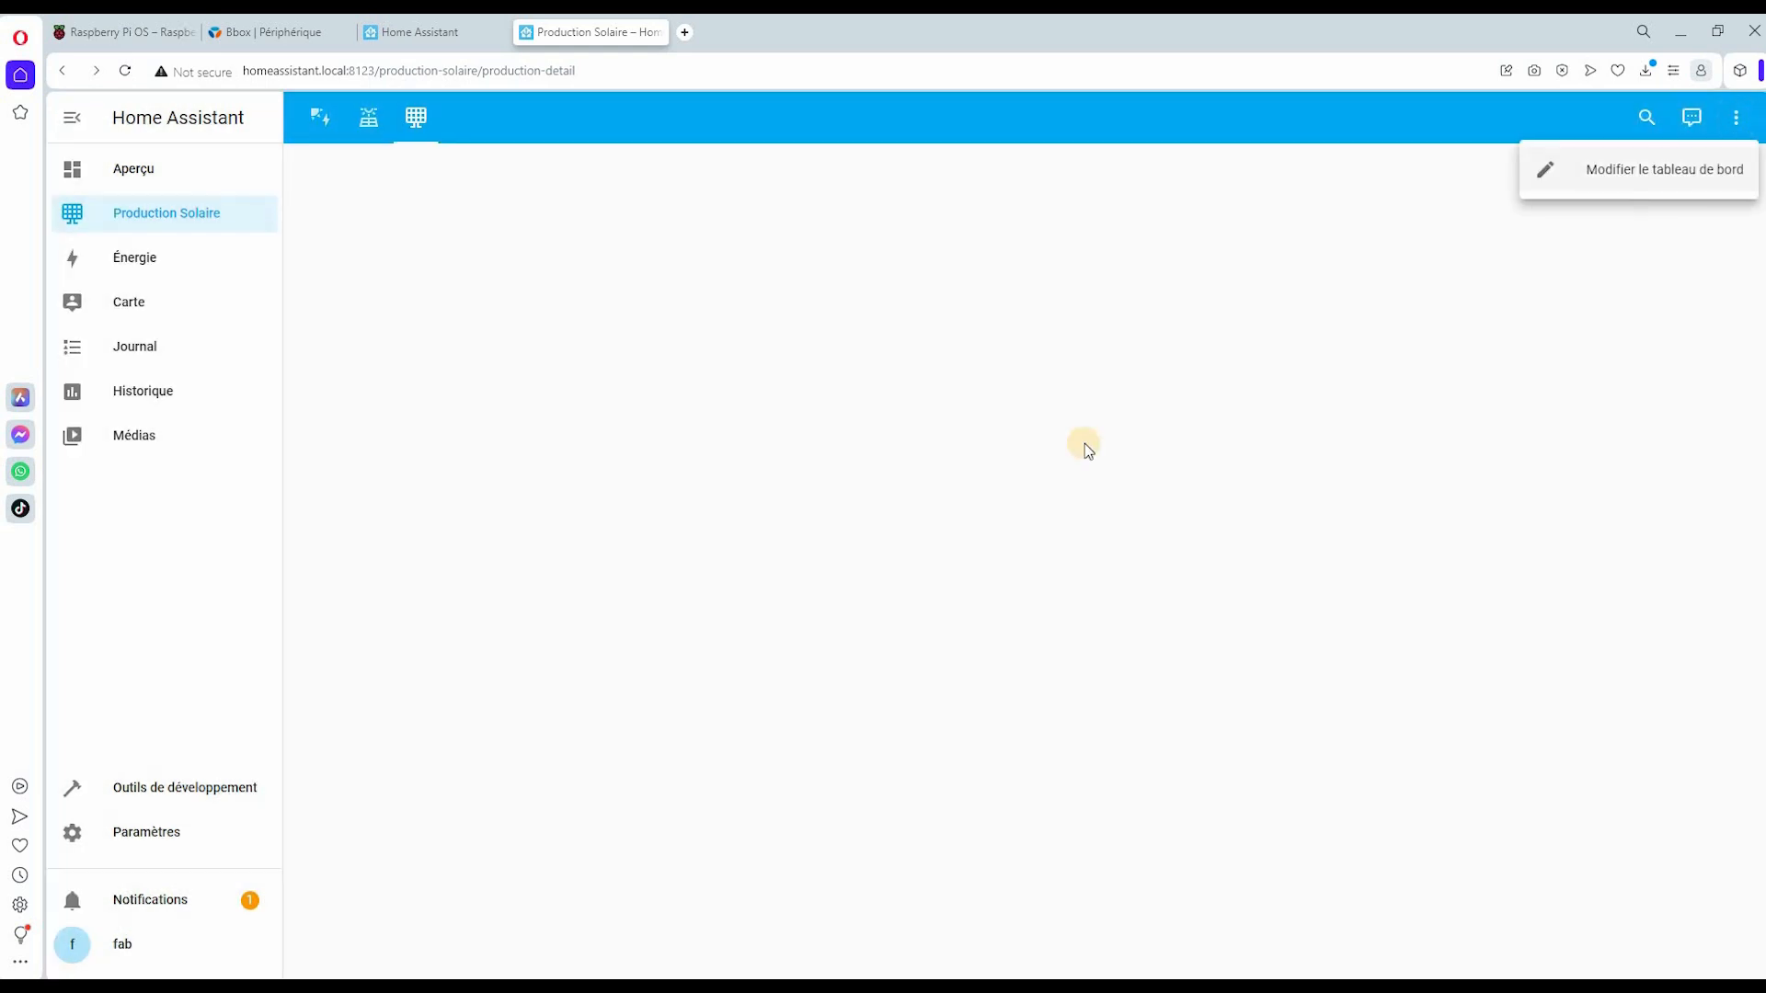
click(1647, 169)
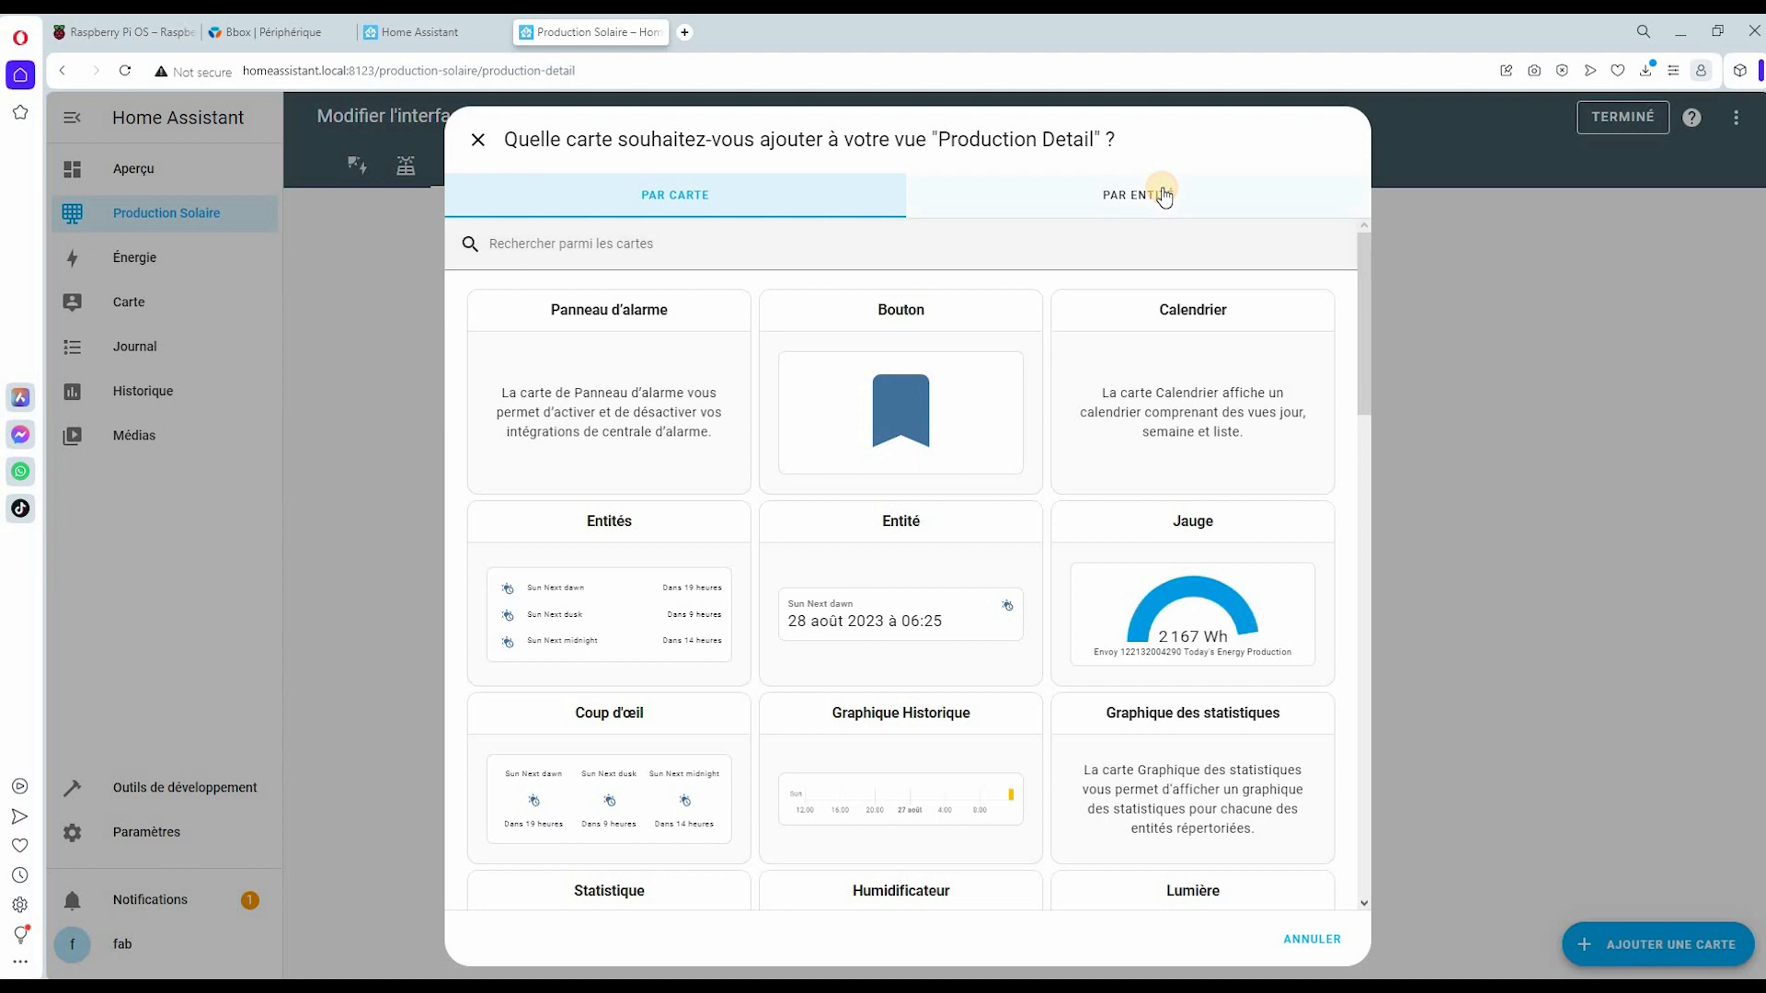
click(1162, 184)
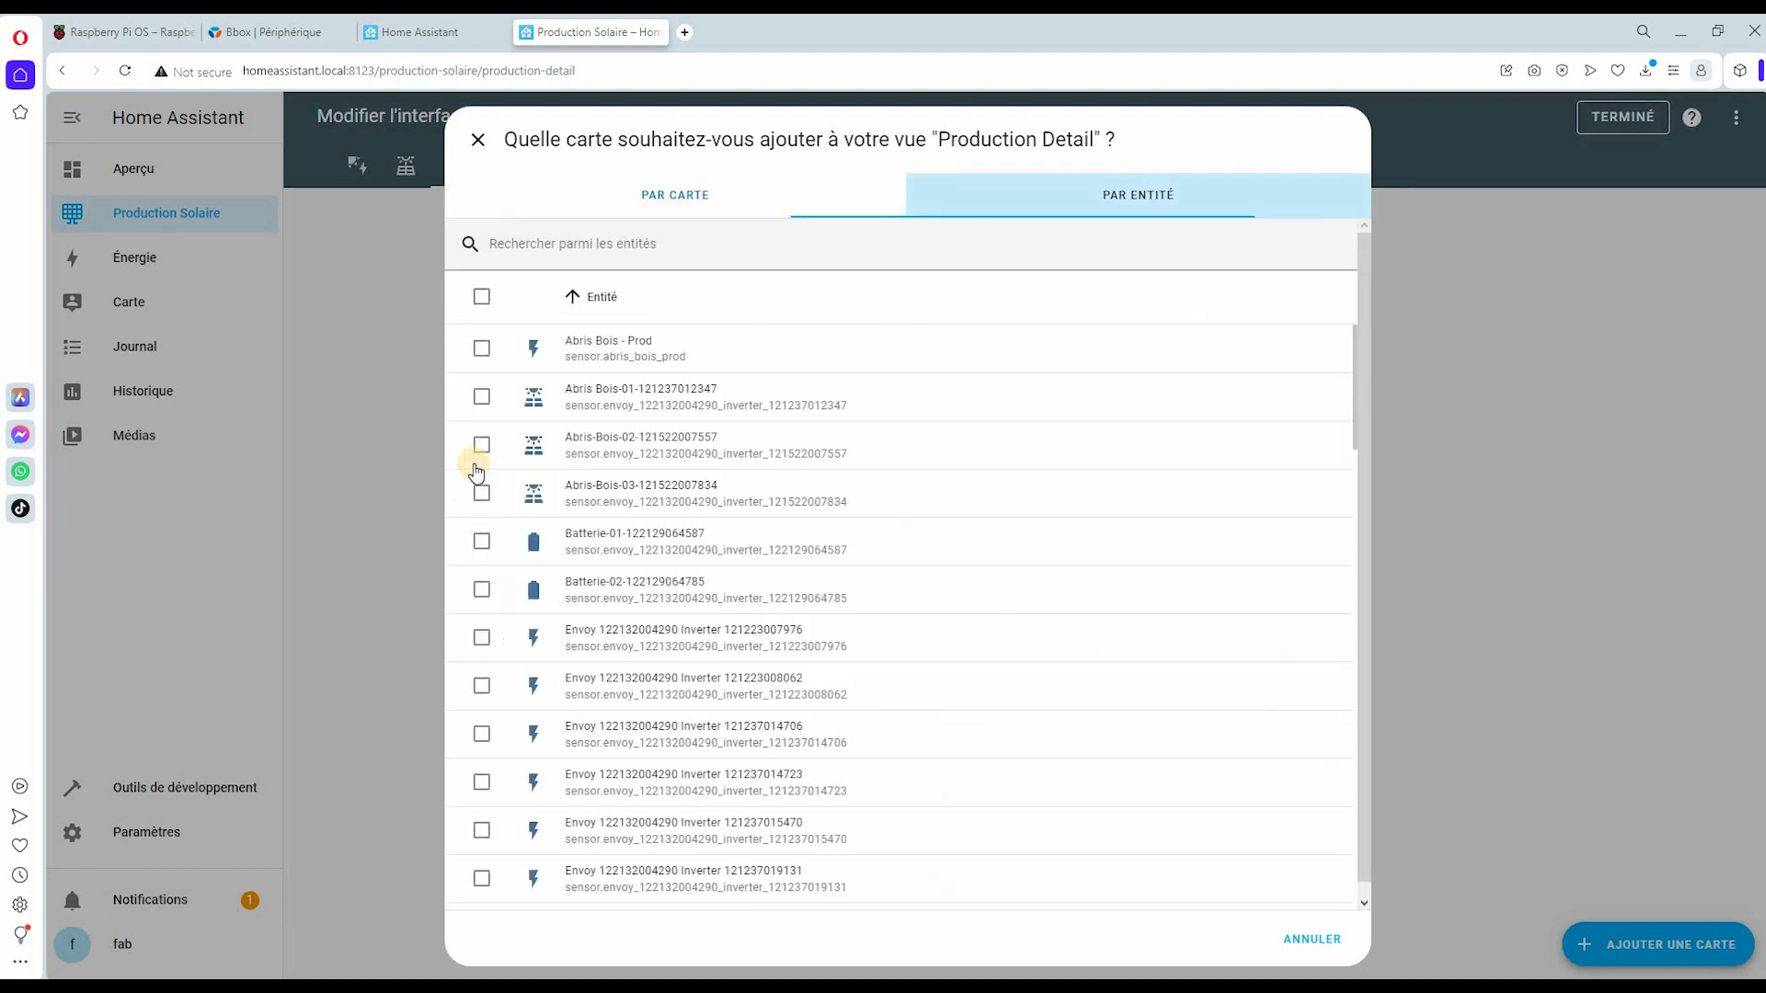
click(482, 637)
click(482, 685)
click(482, 733)
click(483, 782)
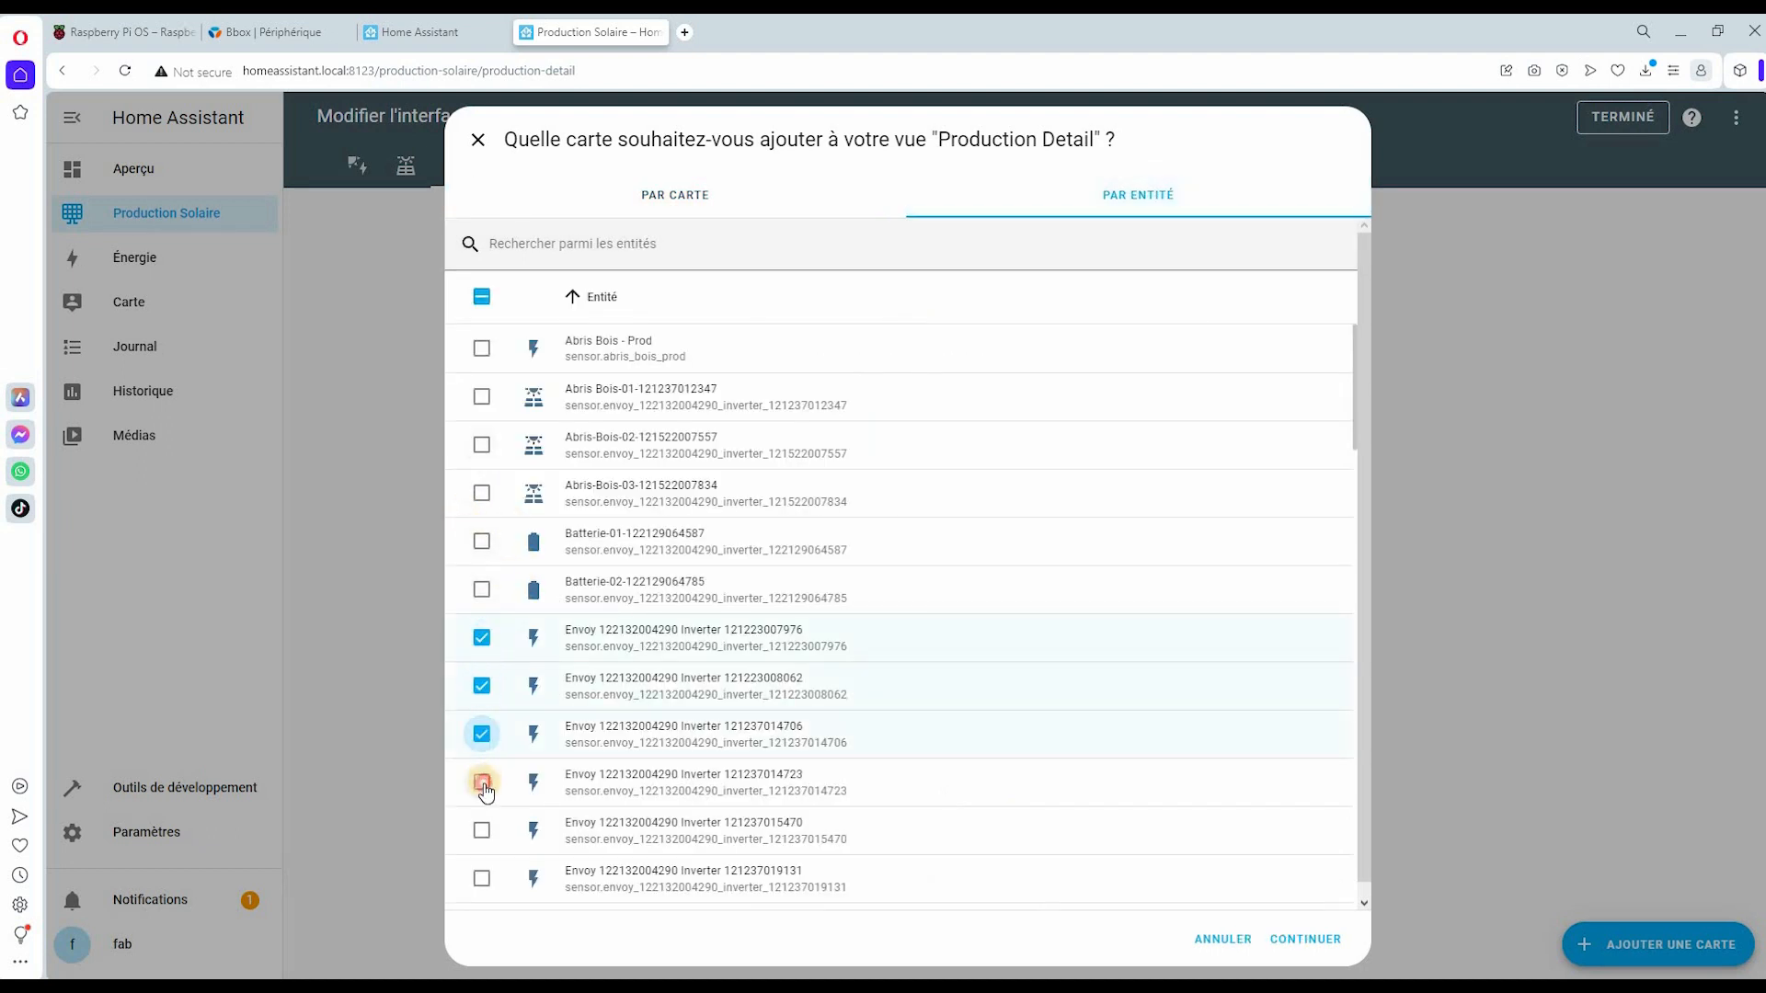
click(482, 830)
scroll(483, 736, down, 3)
click(481, 652)
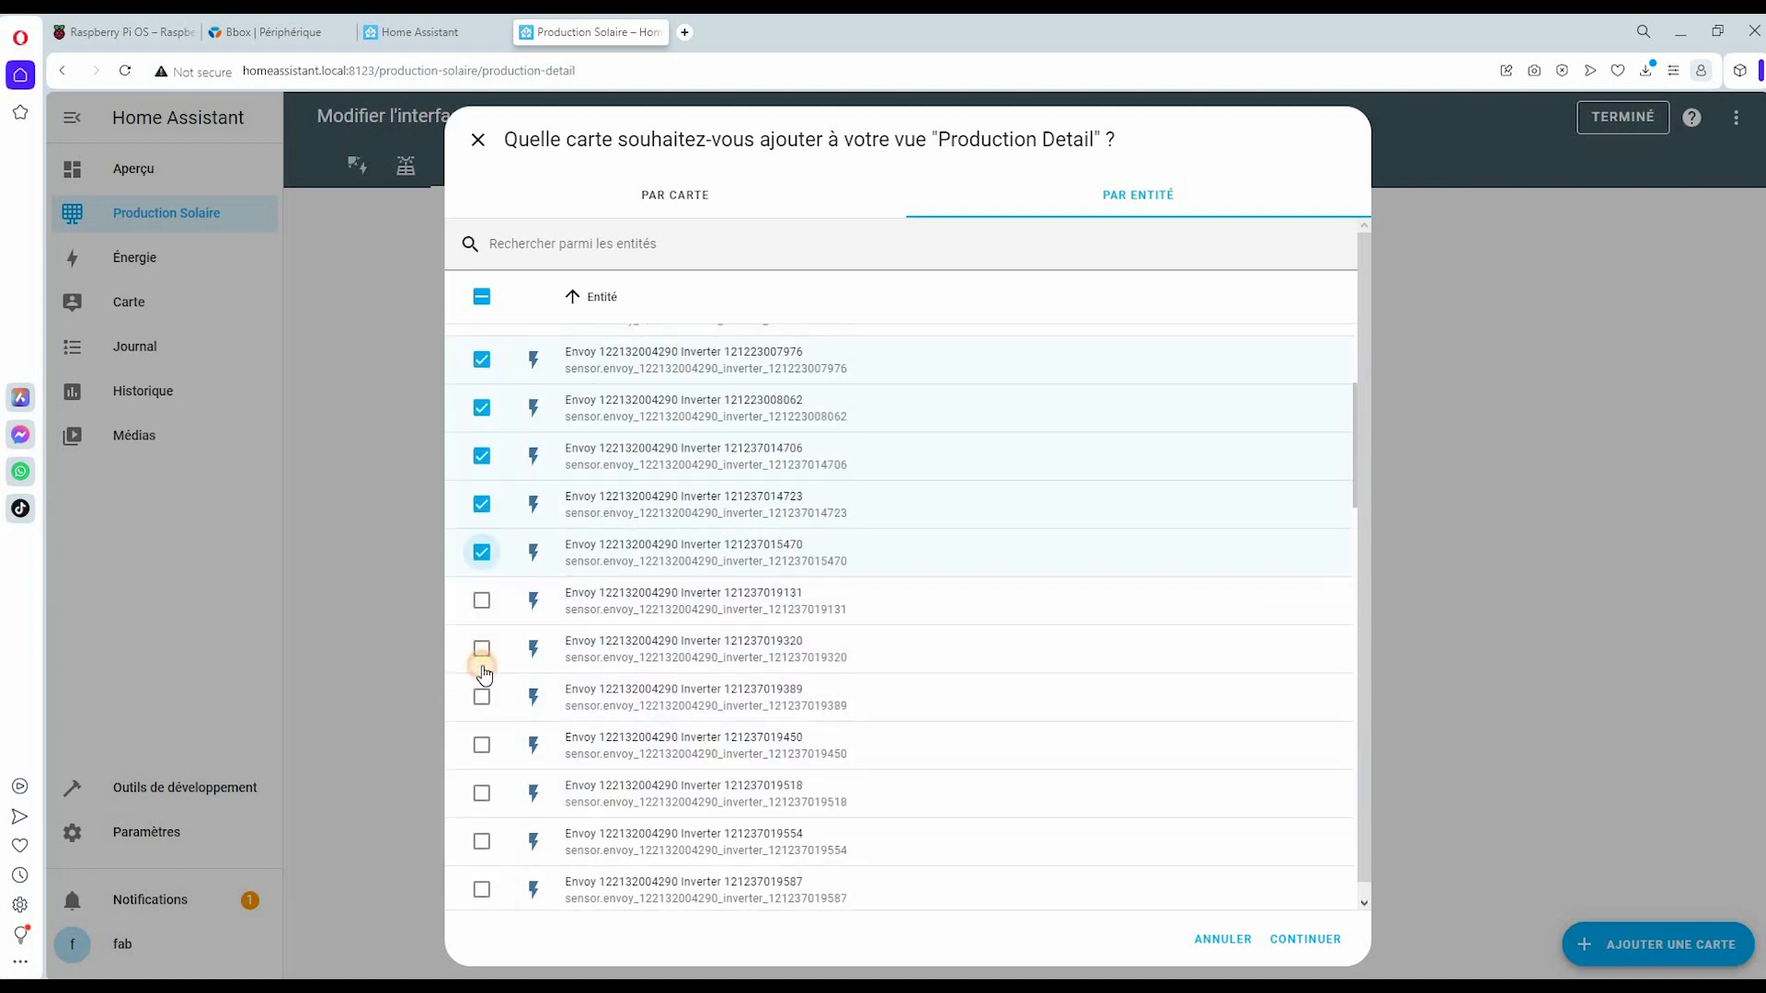
click(482, 699)
click(482, 746)
click(484, 602)
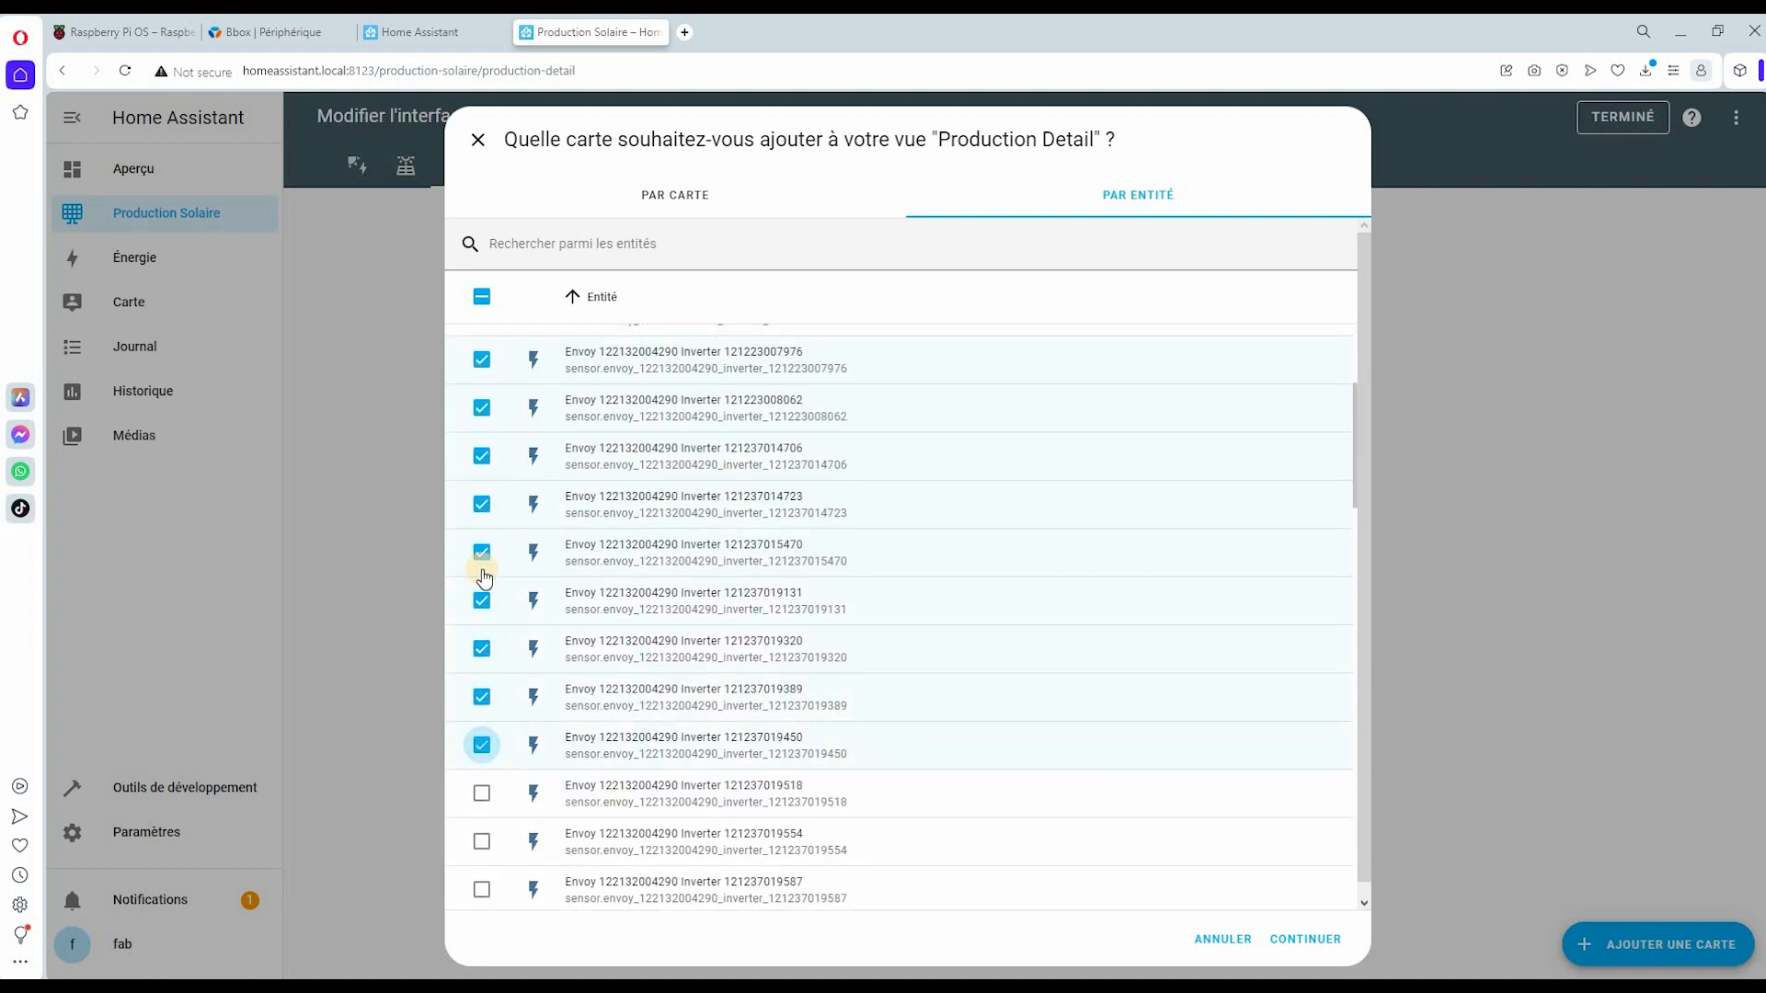
scroll(483, 609, down, 3)
click(482, 515)
click(482, 563)
click(482, 611)
click(482, 659)
click(482, 708)
click(482, 756)
scroll(480, 442, down, 4)
click(482, 433)
click(481, 482)
click(482, 530)
click(482, 578)
click(482, 626)
click(482, 674)
click(482, 723)
click(482, 771)
click(482, 819)
scroll(488, 598, down, 3)
click(481, 637)
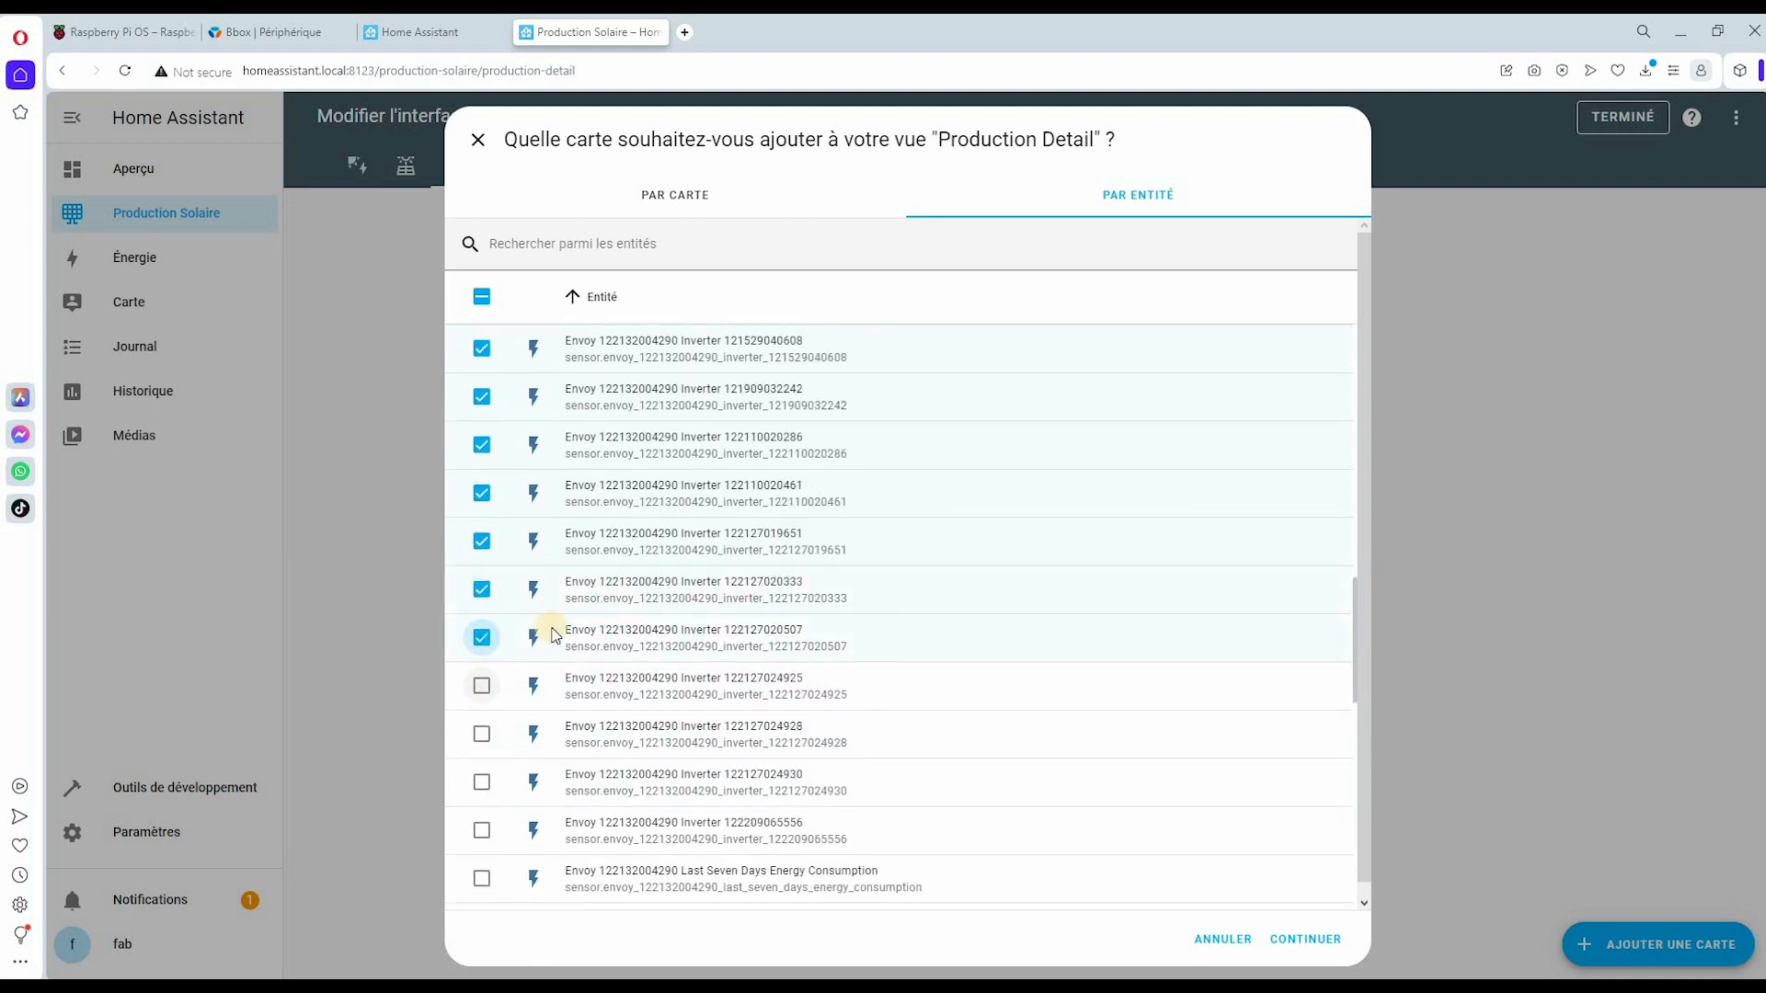
scroll(610, 593, up, 6)
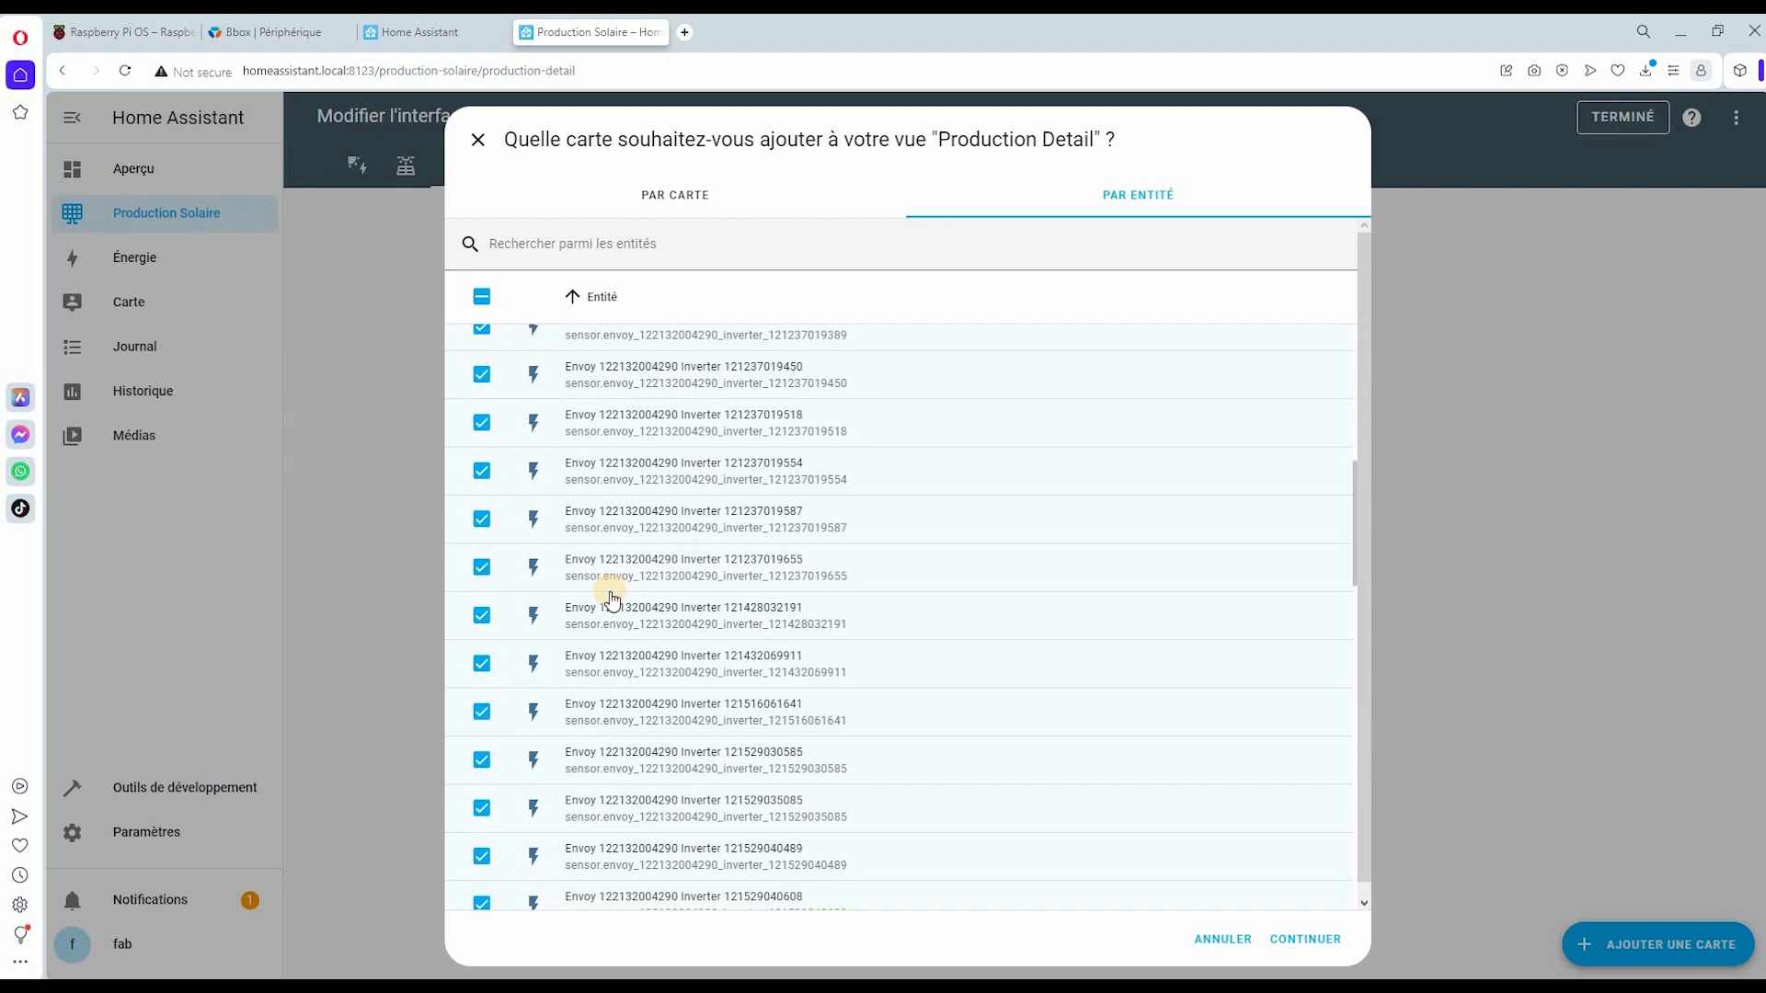
scroll(614, 598, down, 6)
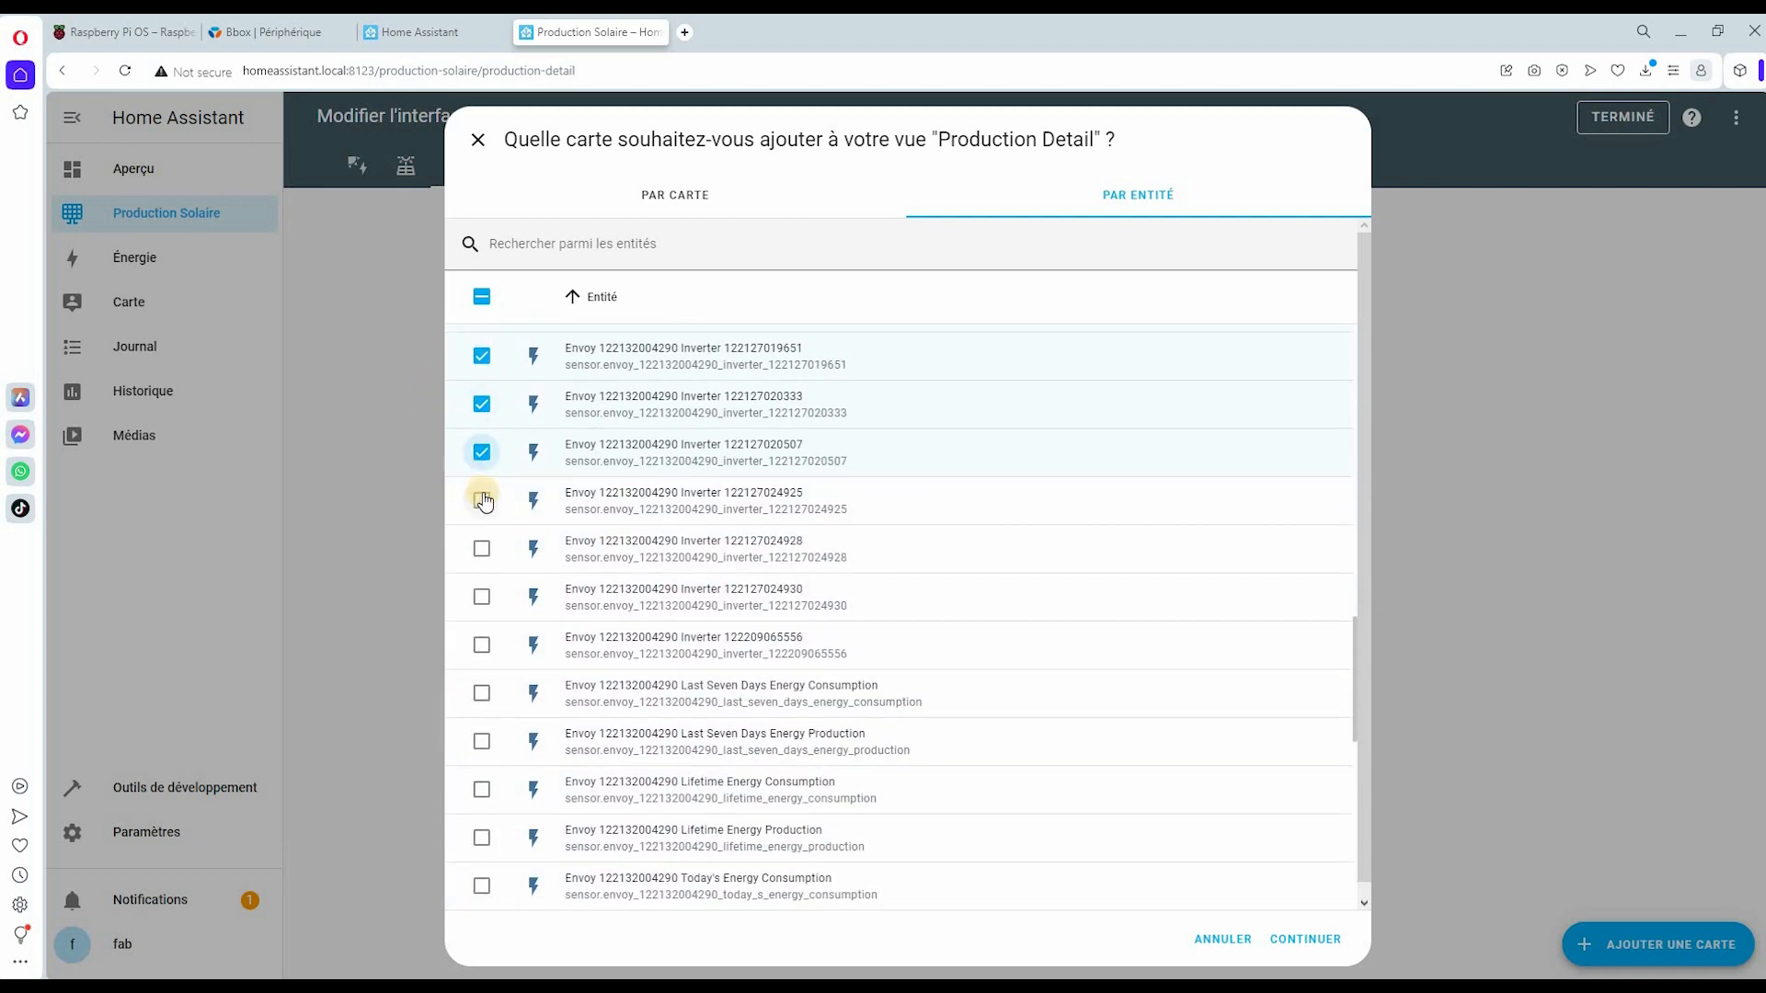
scroll(595, 518, up, 10)
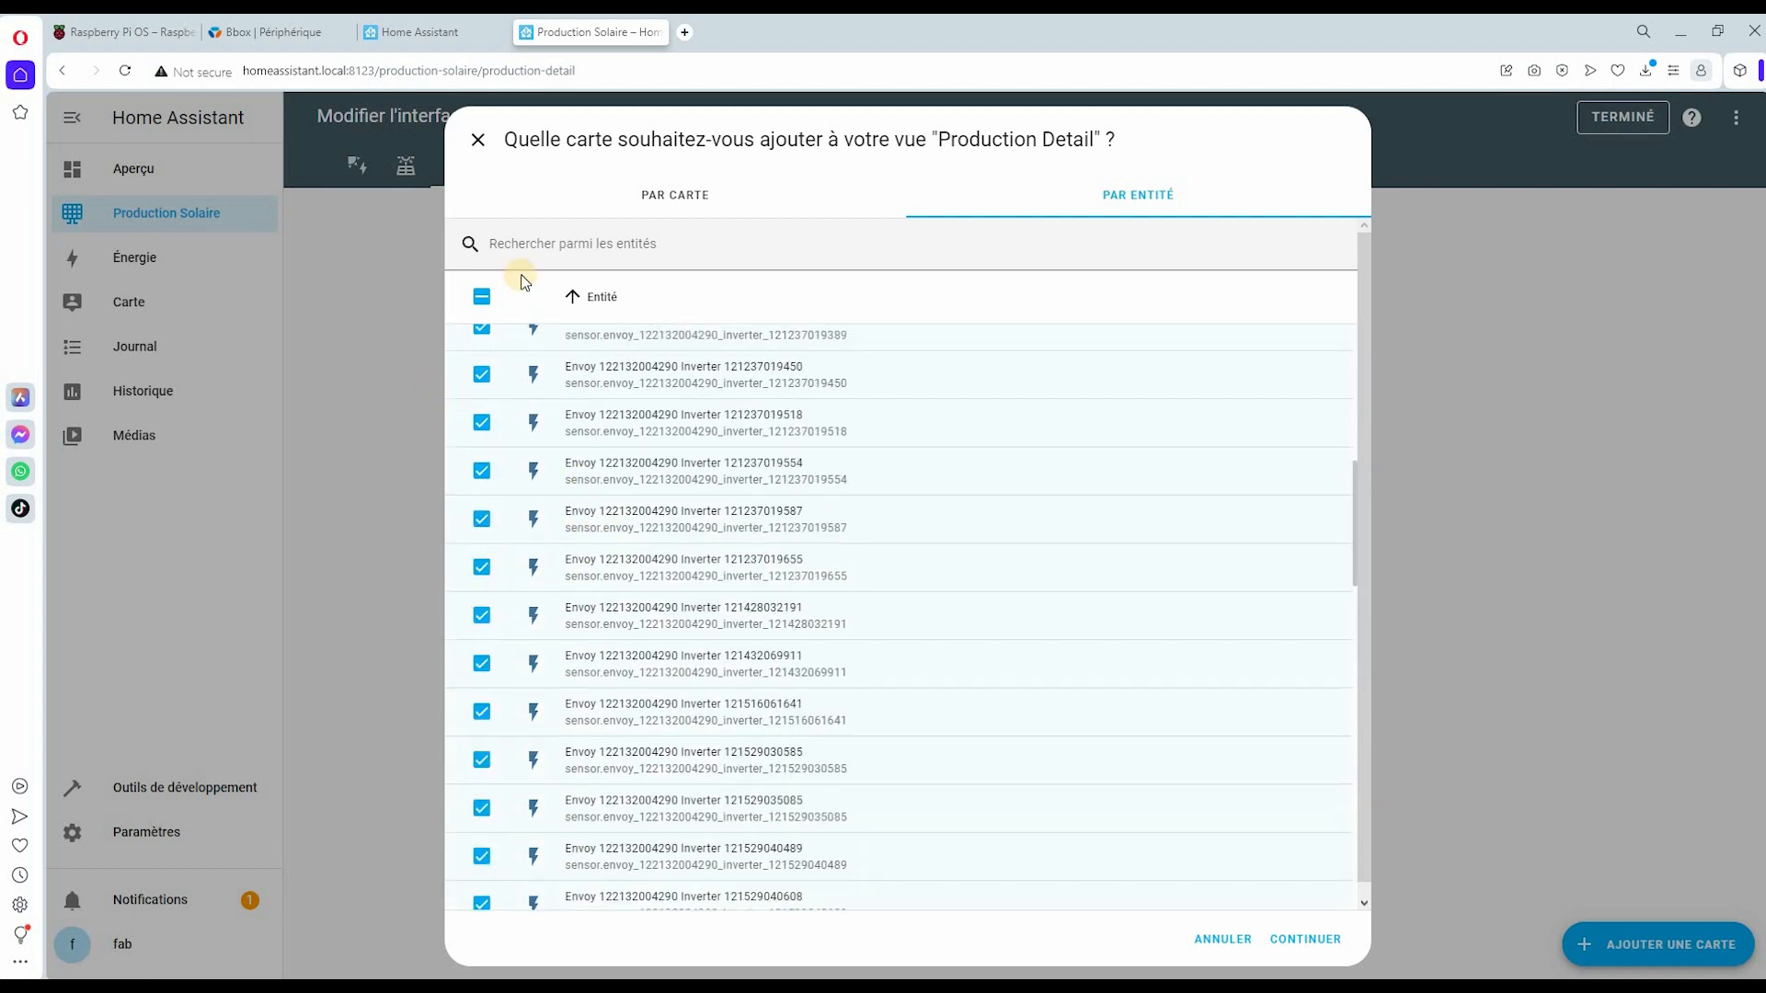
click(483, 301)
click(483, 301)
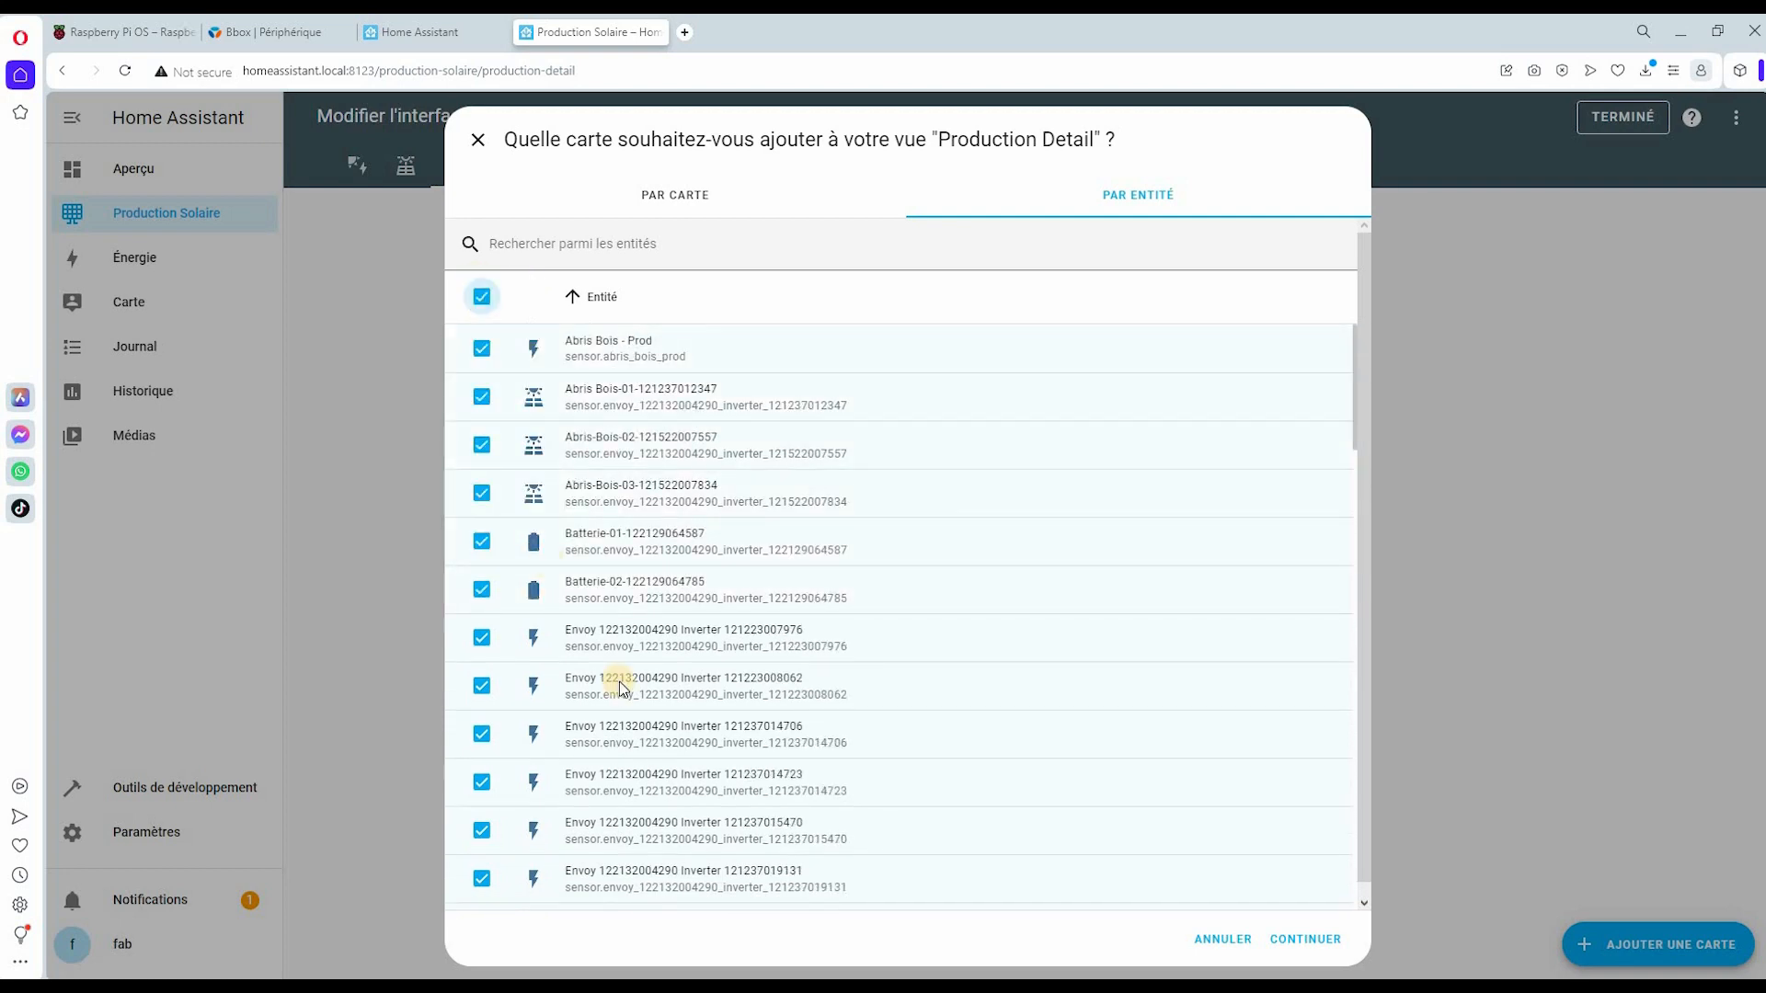
- Add the suggested card for the Abris Bois-01, Abris-Bois-02 and Abris-Bois-03 inverters to the Production Detail view
scroll(621, 690, down, 7)
scroll(622, 662, down, 15)
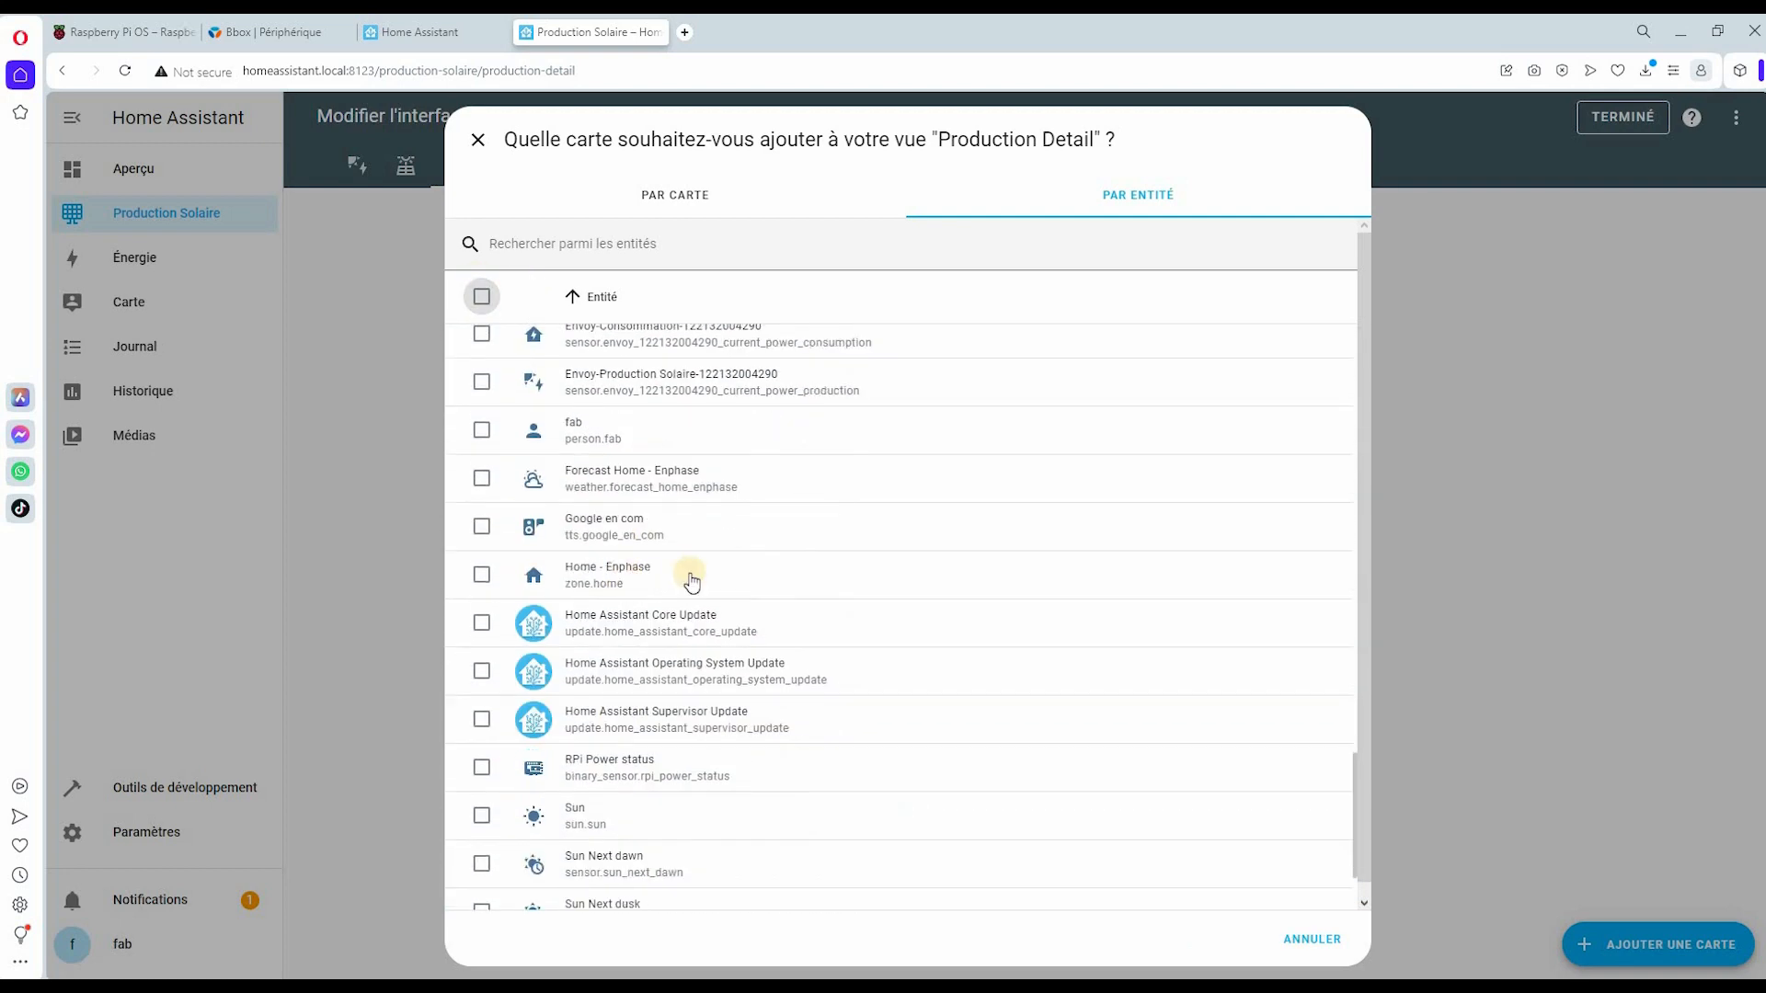
scroll(754, 618, up, 3)
scroll(753, 618, up, 2)
scroll(753, 618, down, 6)
scroll(754, 618, up, 8)
scroll(753, 618, up, 8)
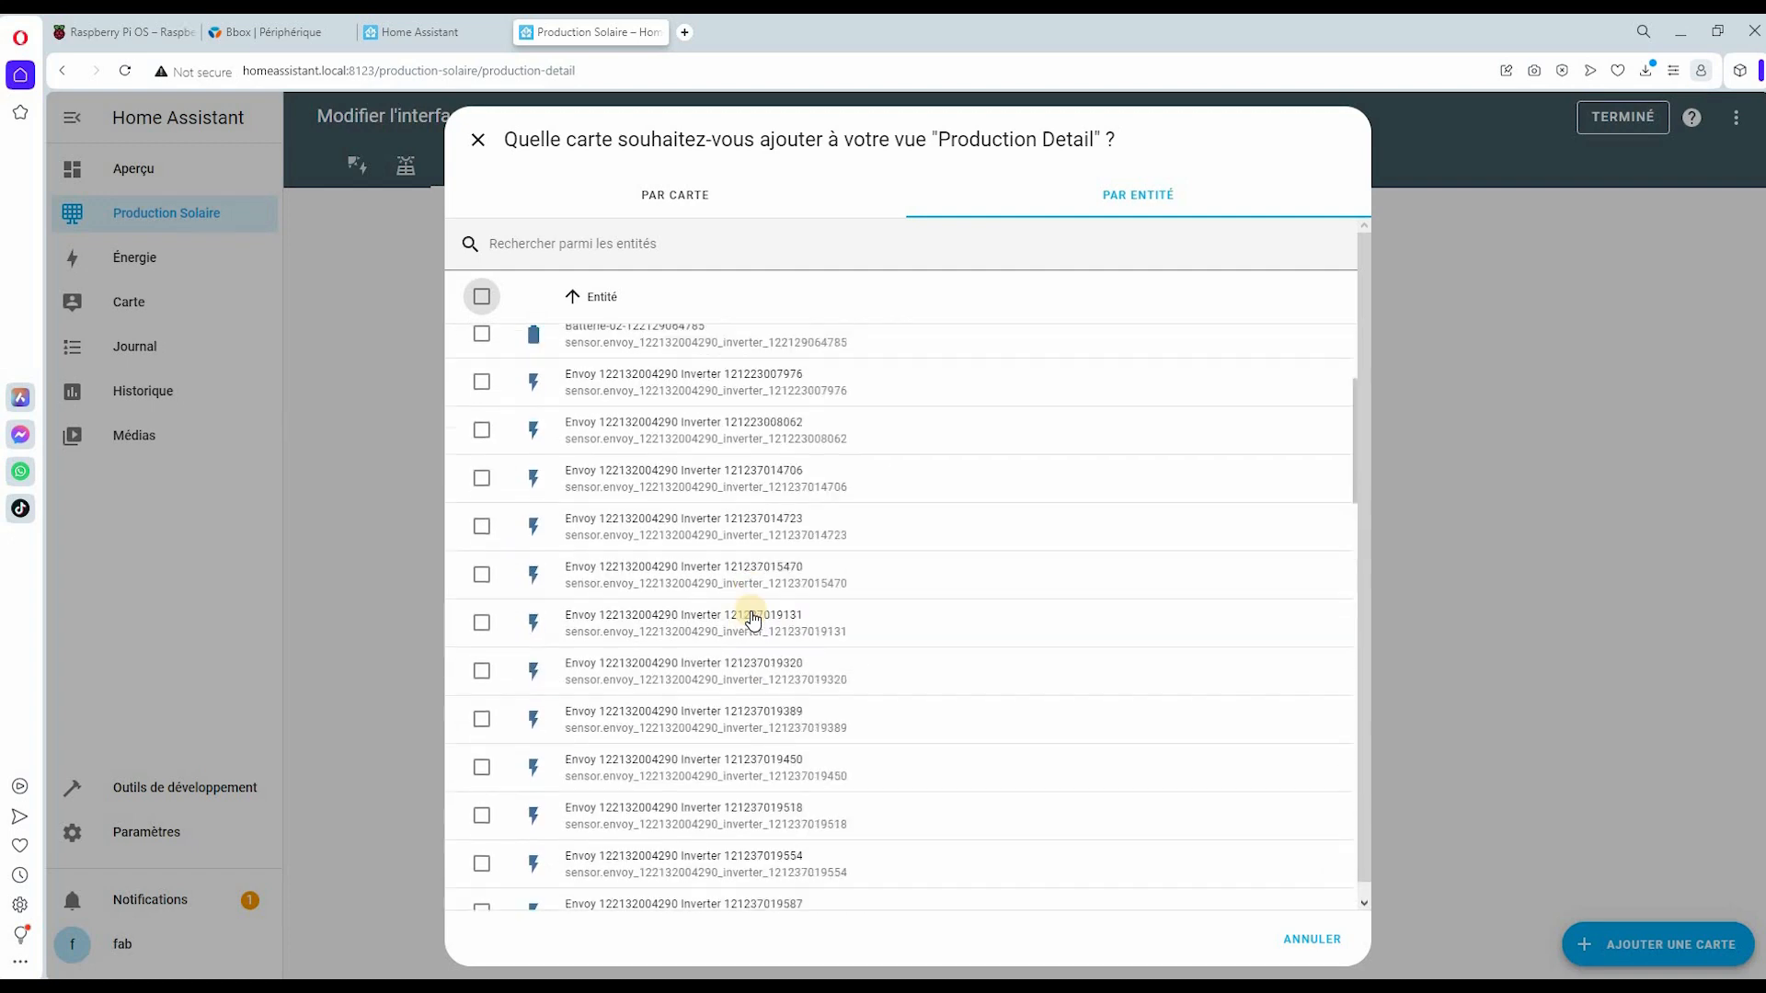
click(493, 399)
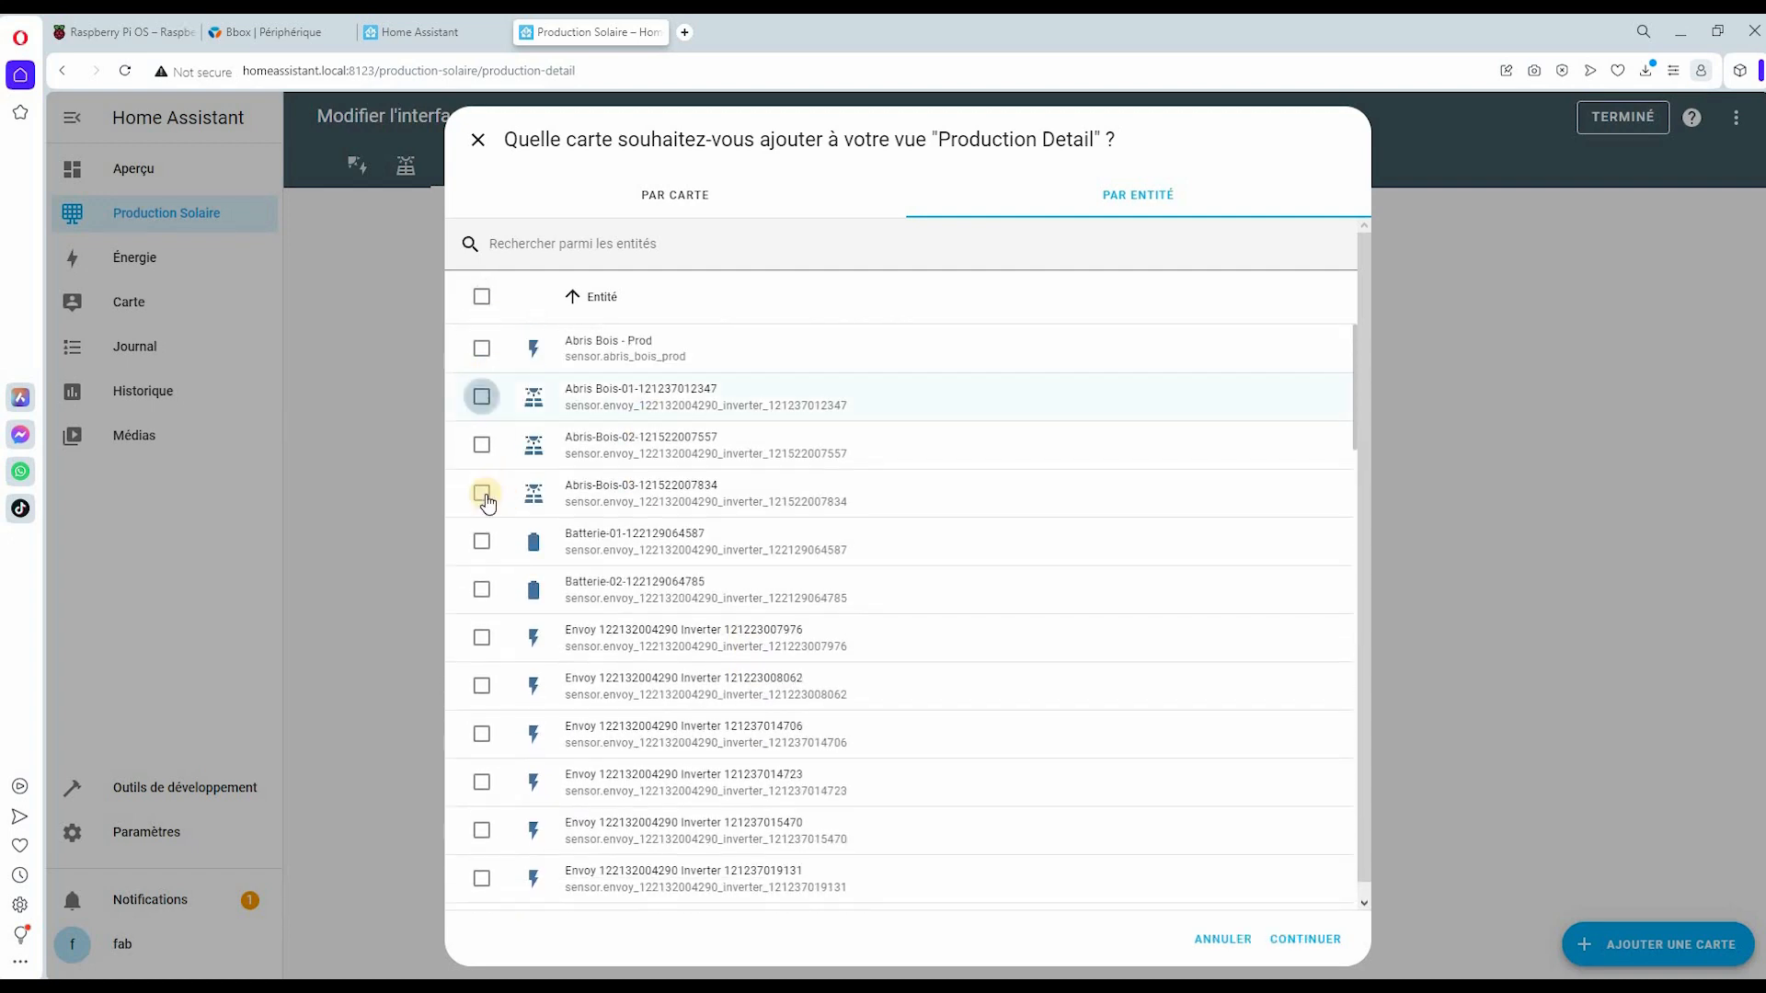
click(494, 505)
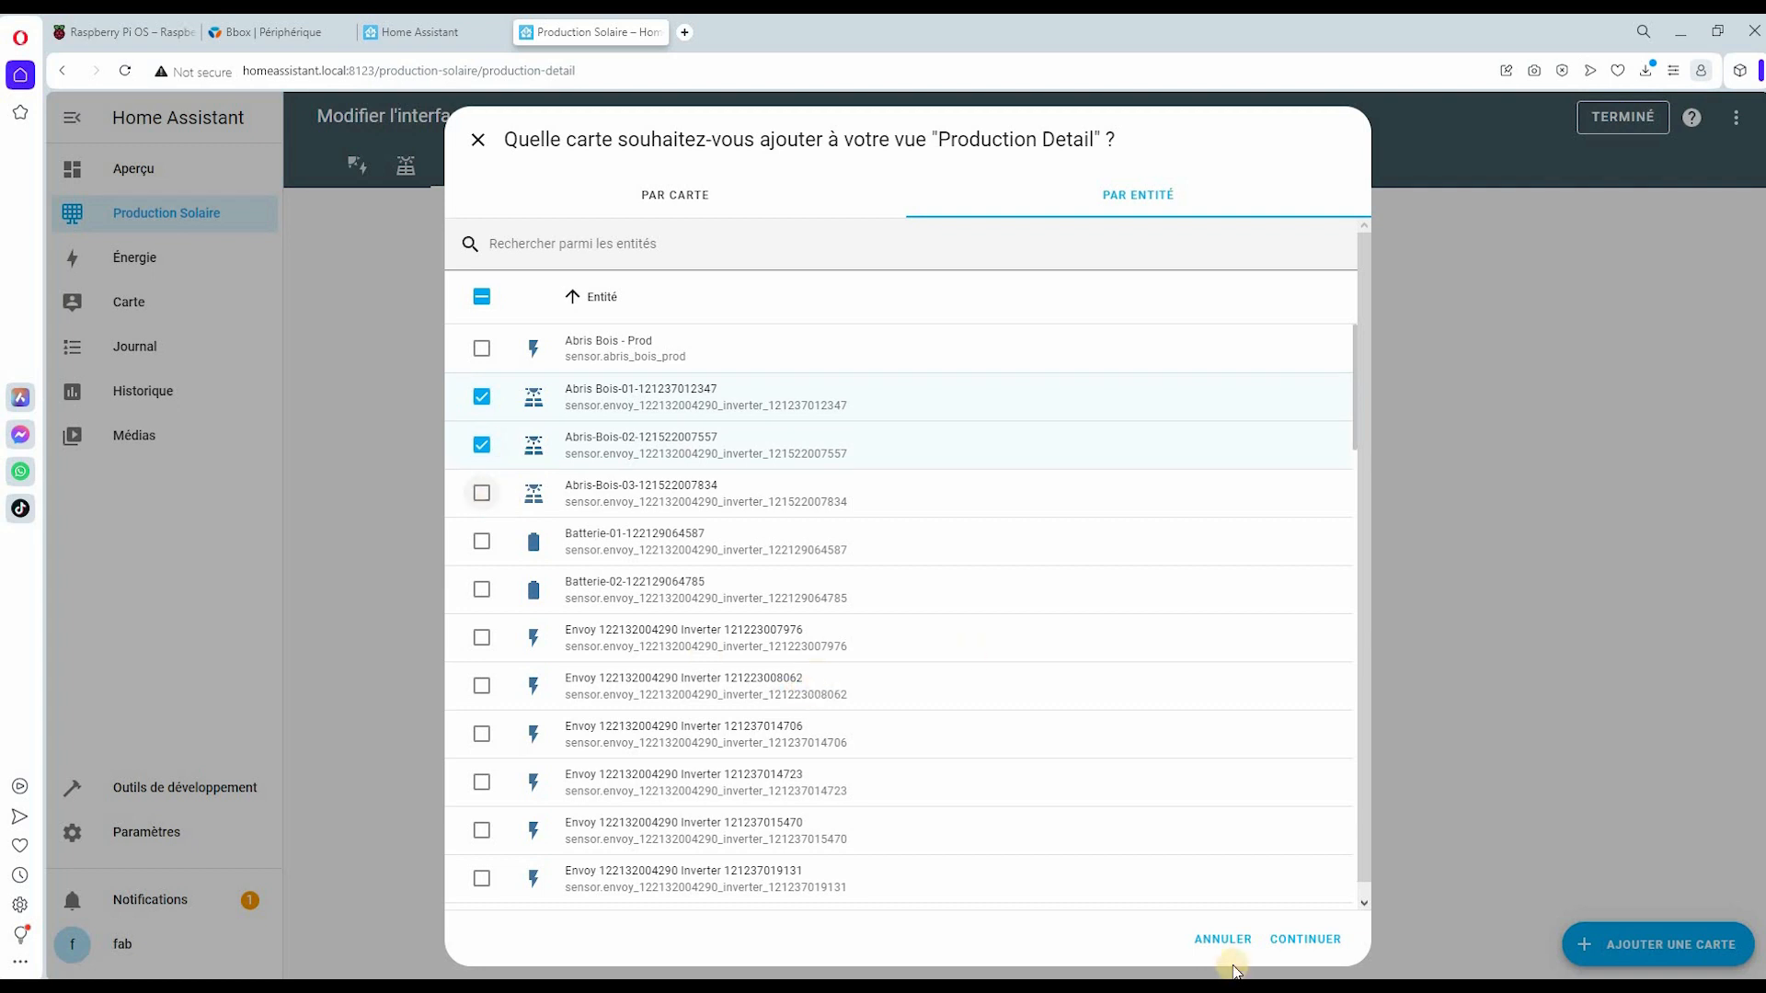
click(1291, 938)
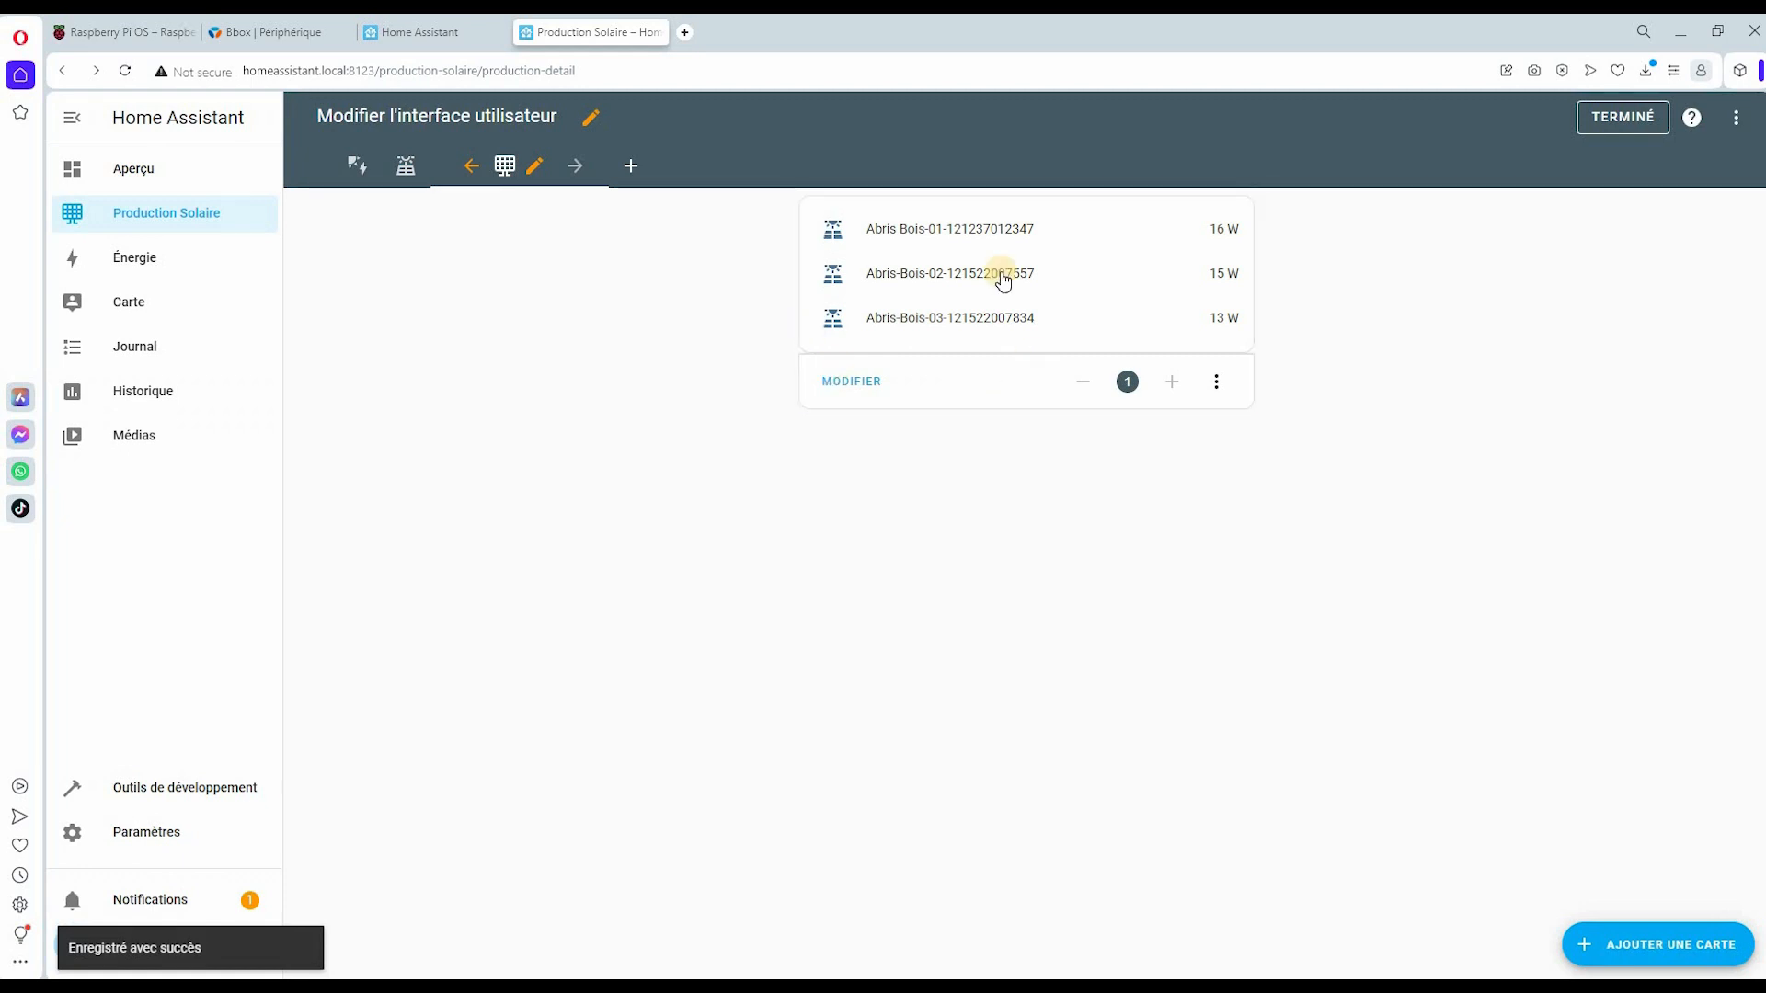
- Title the Abris Bois inverters card "MICRO ONDULEURS ABRIS BOIS" and save it
click(870, 377)
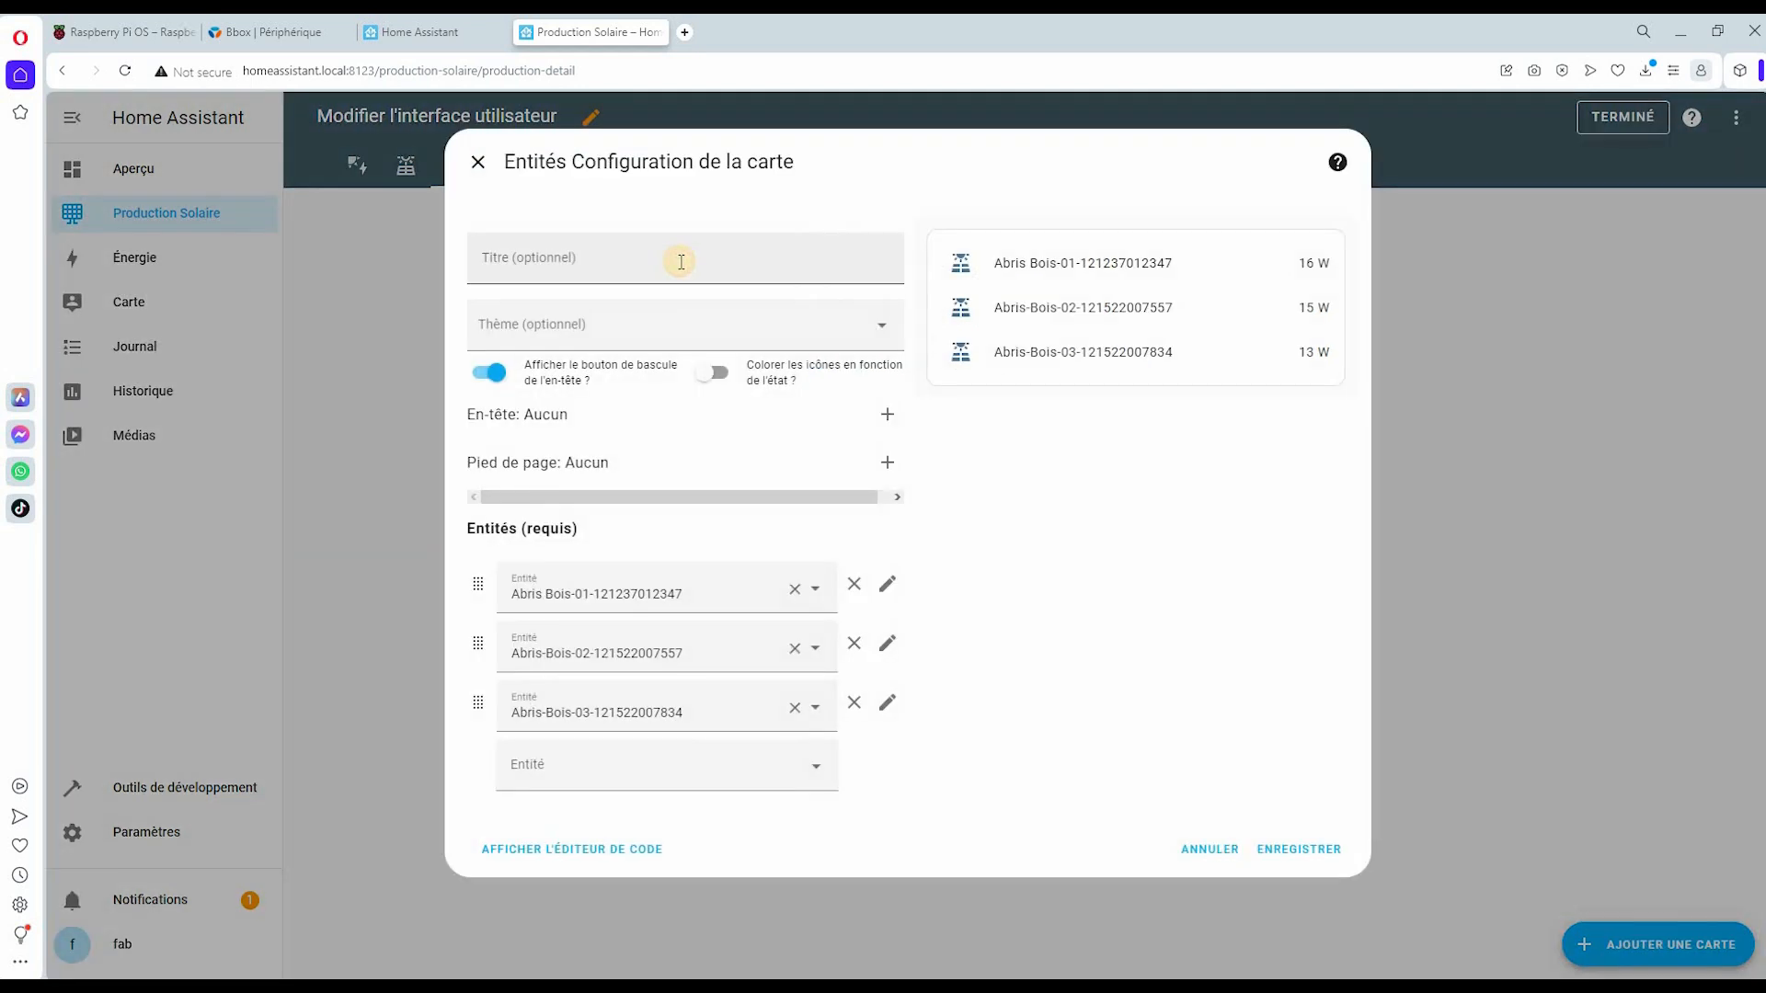
text(ABRIS)
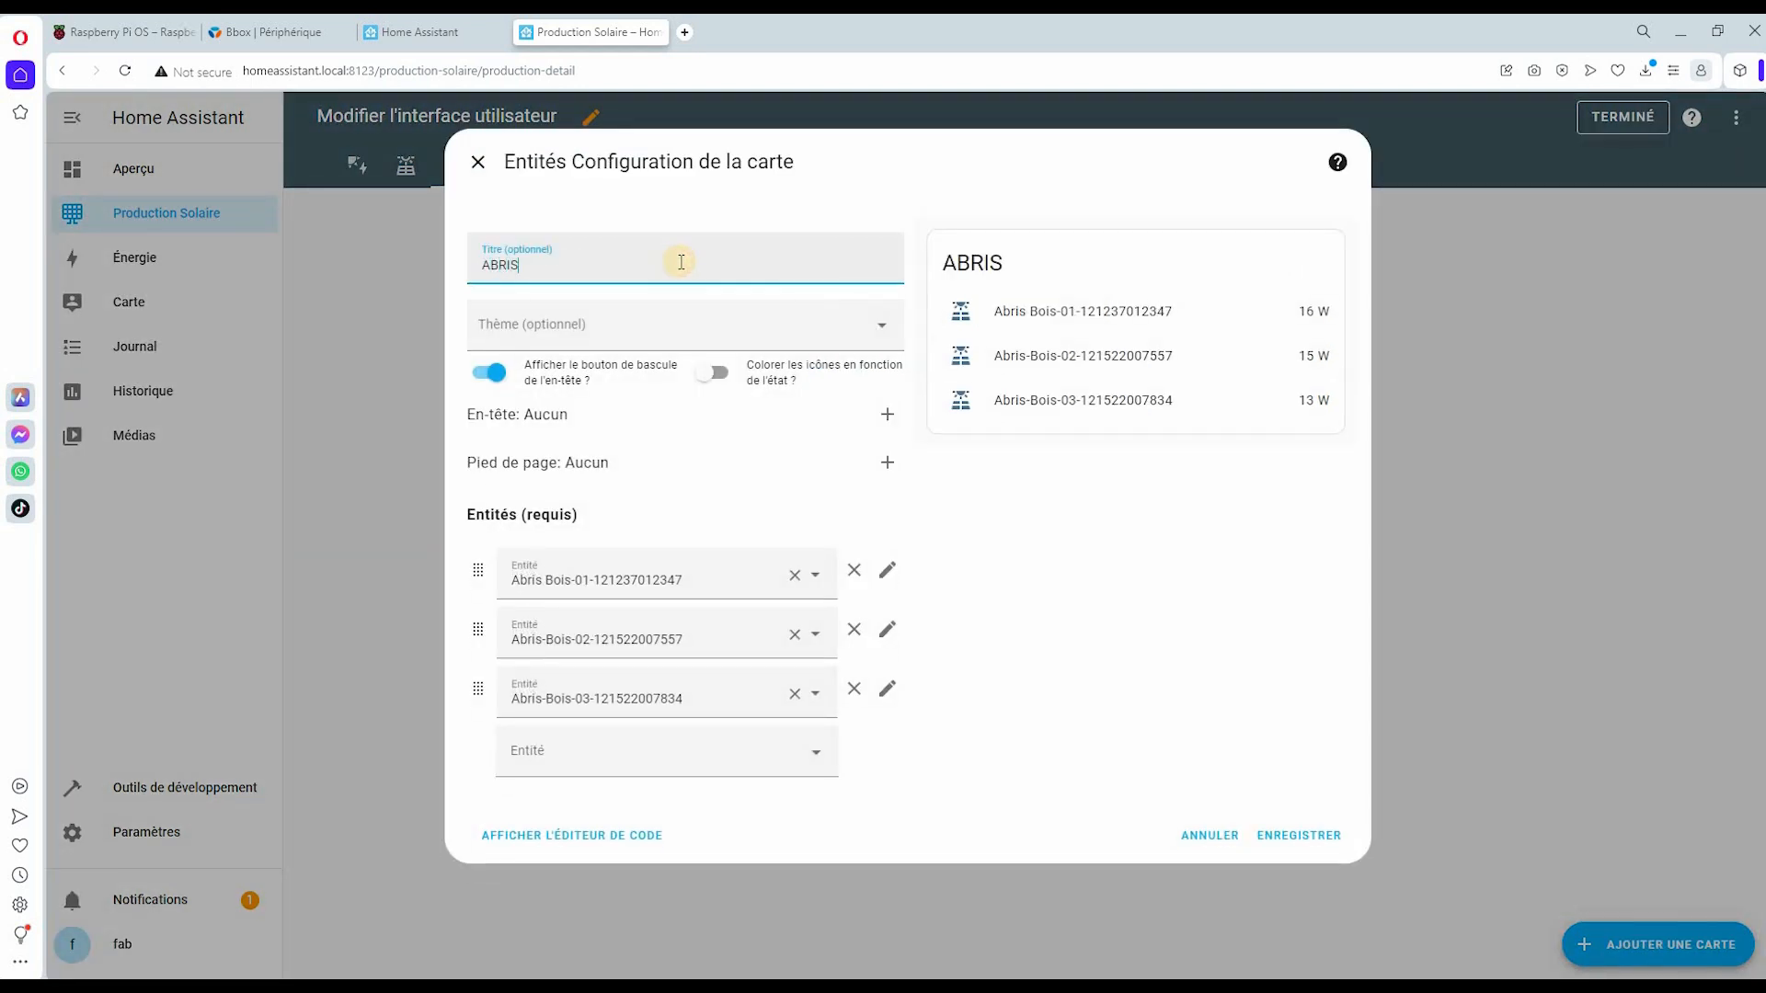
text( BOIS)
key(Home)
text(IN)
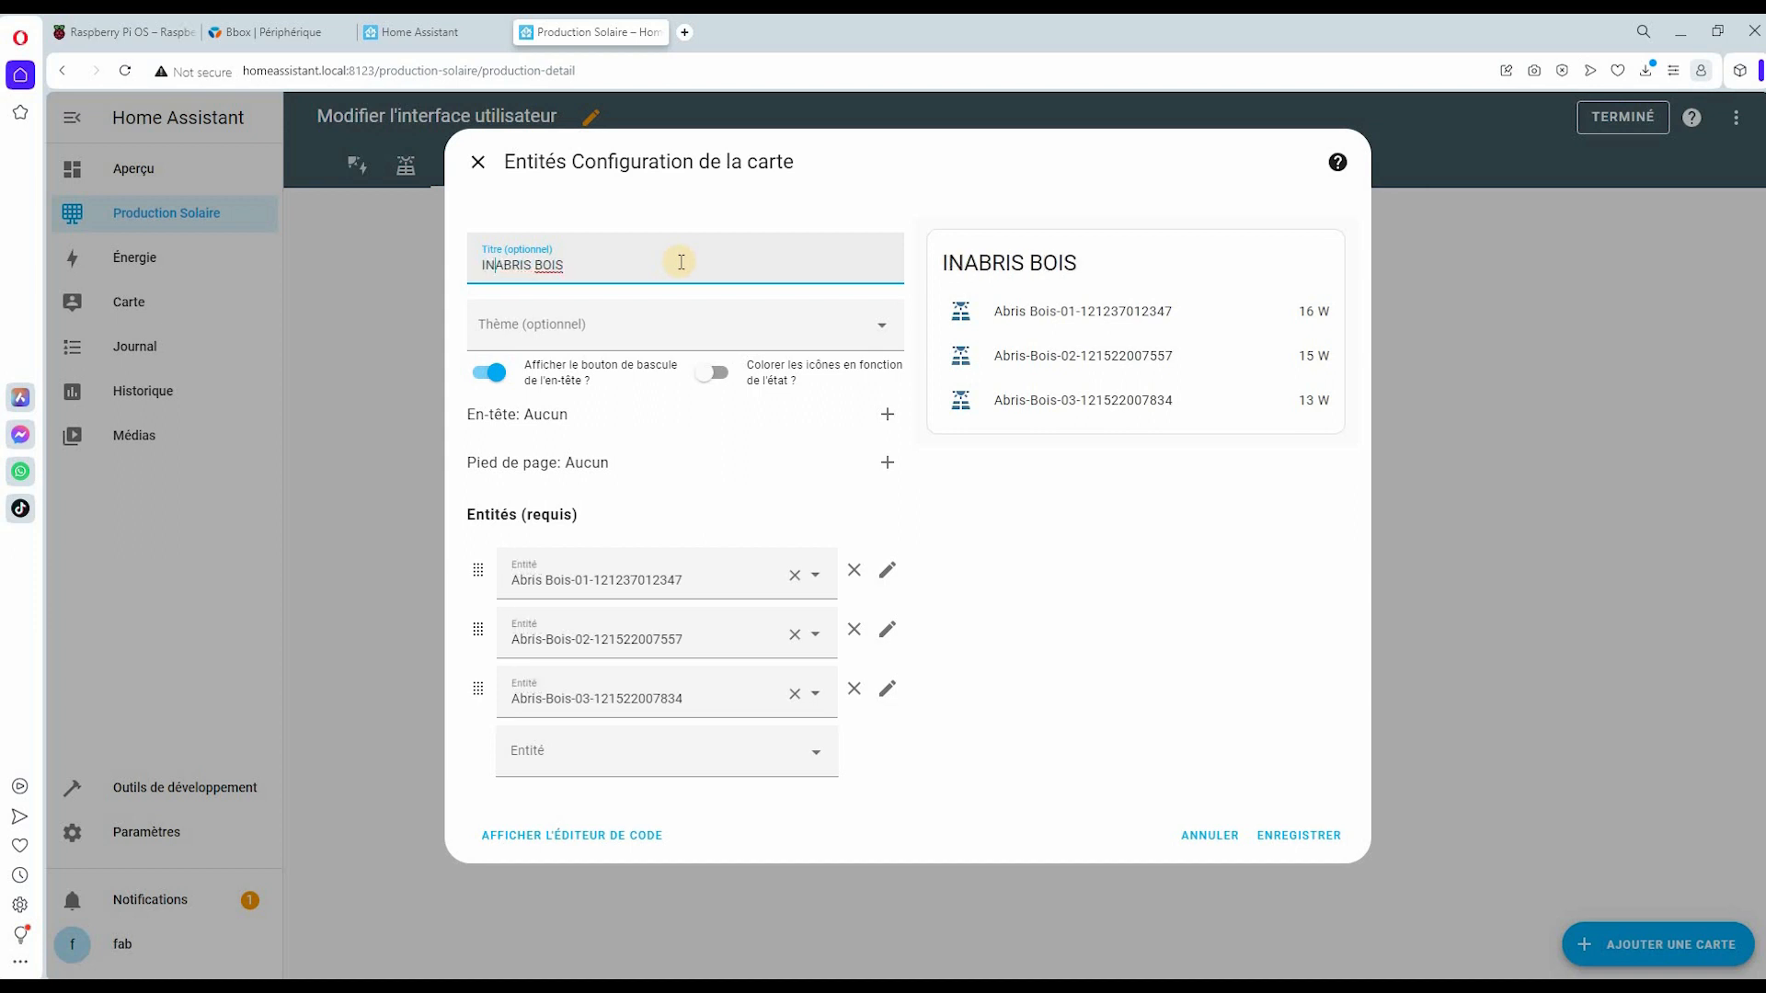
key(BackSpace)
key(BackSpace)
text(MICRO)
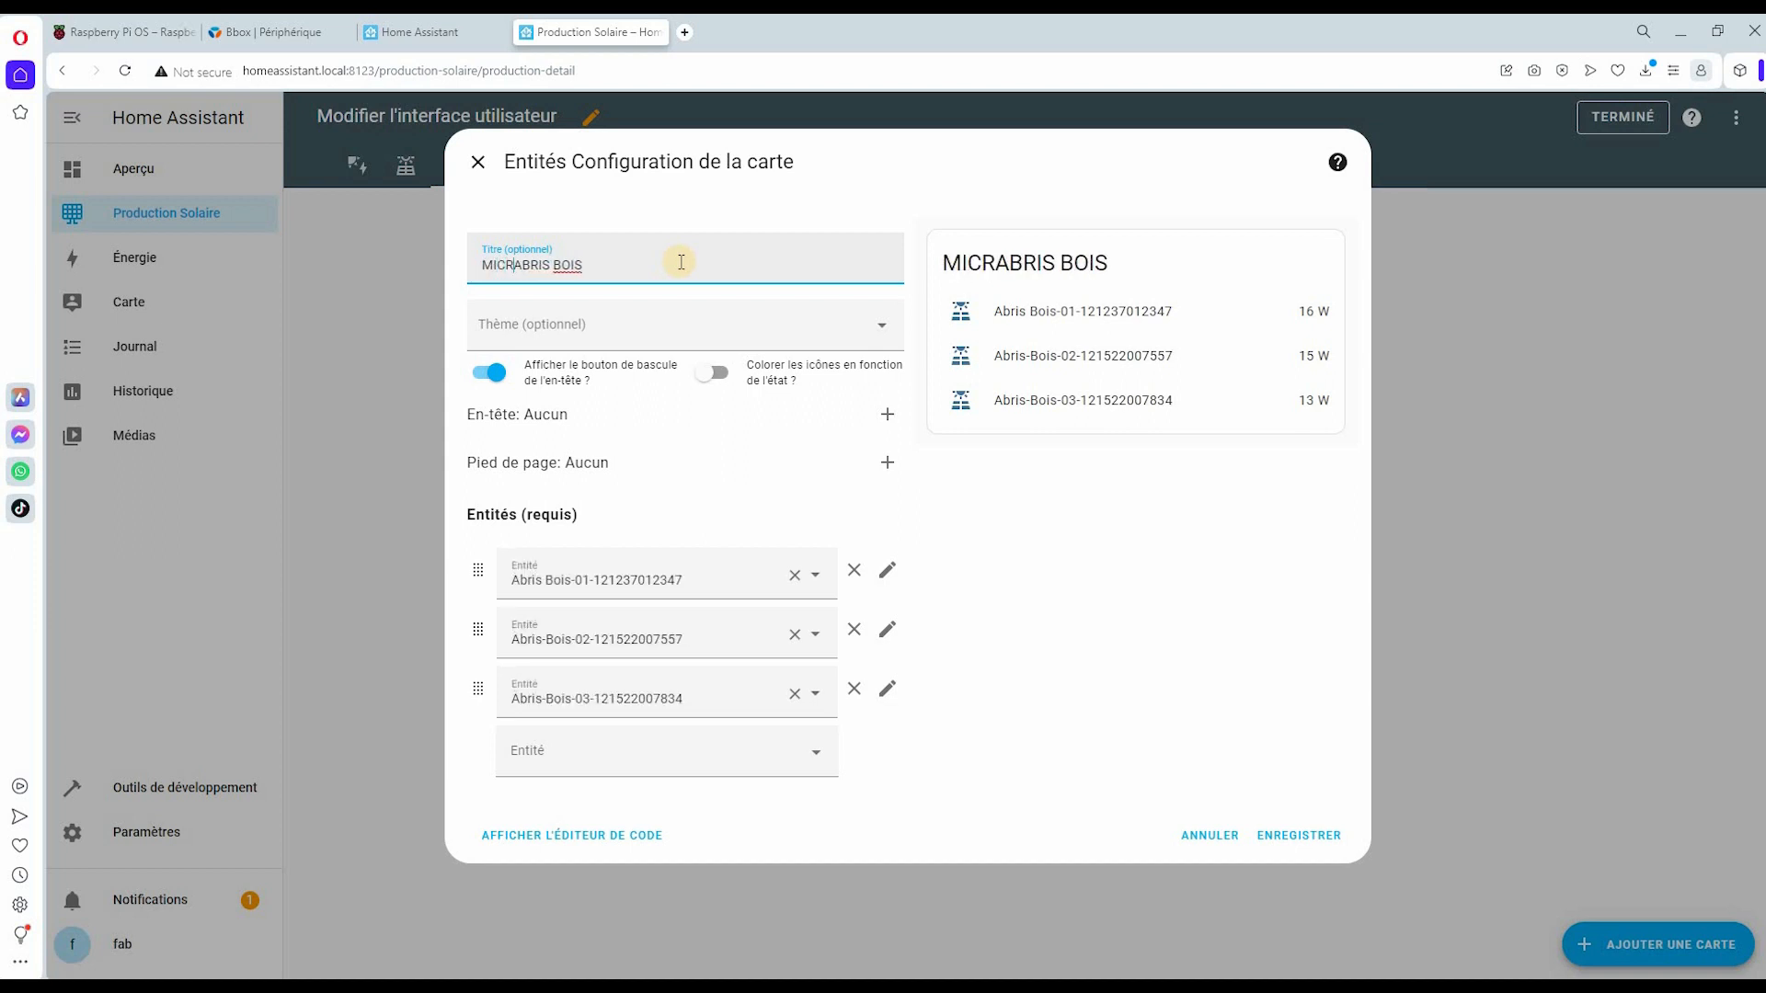
text( ONDULEU)
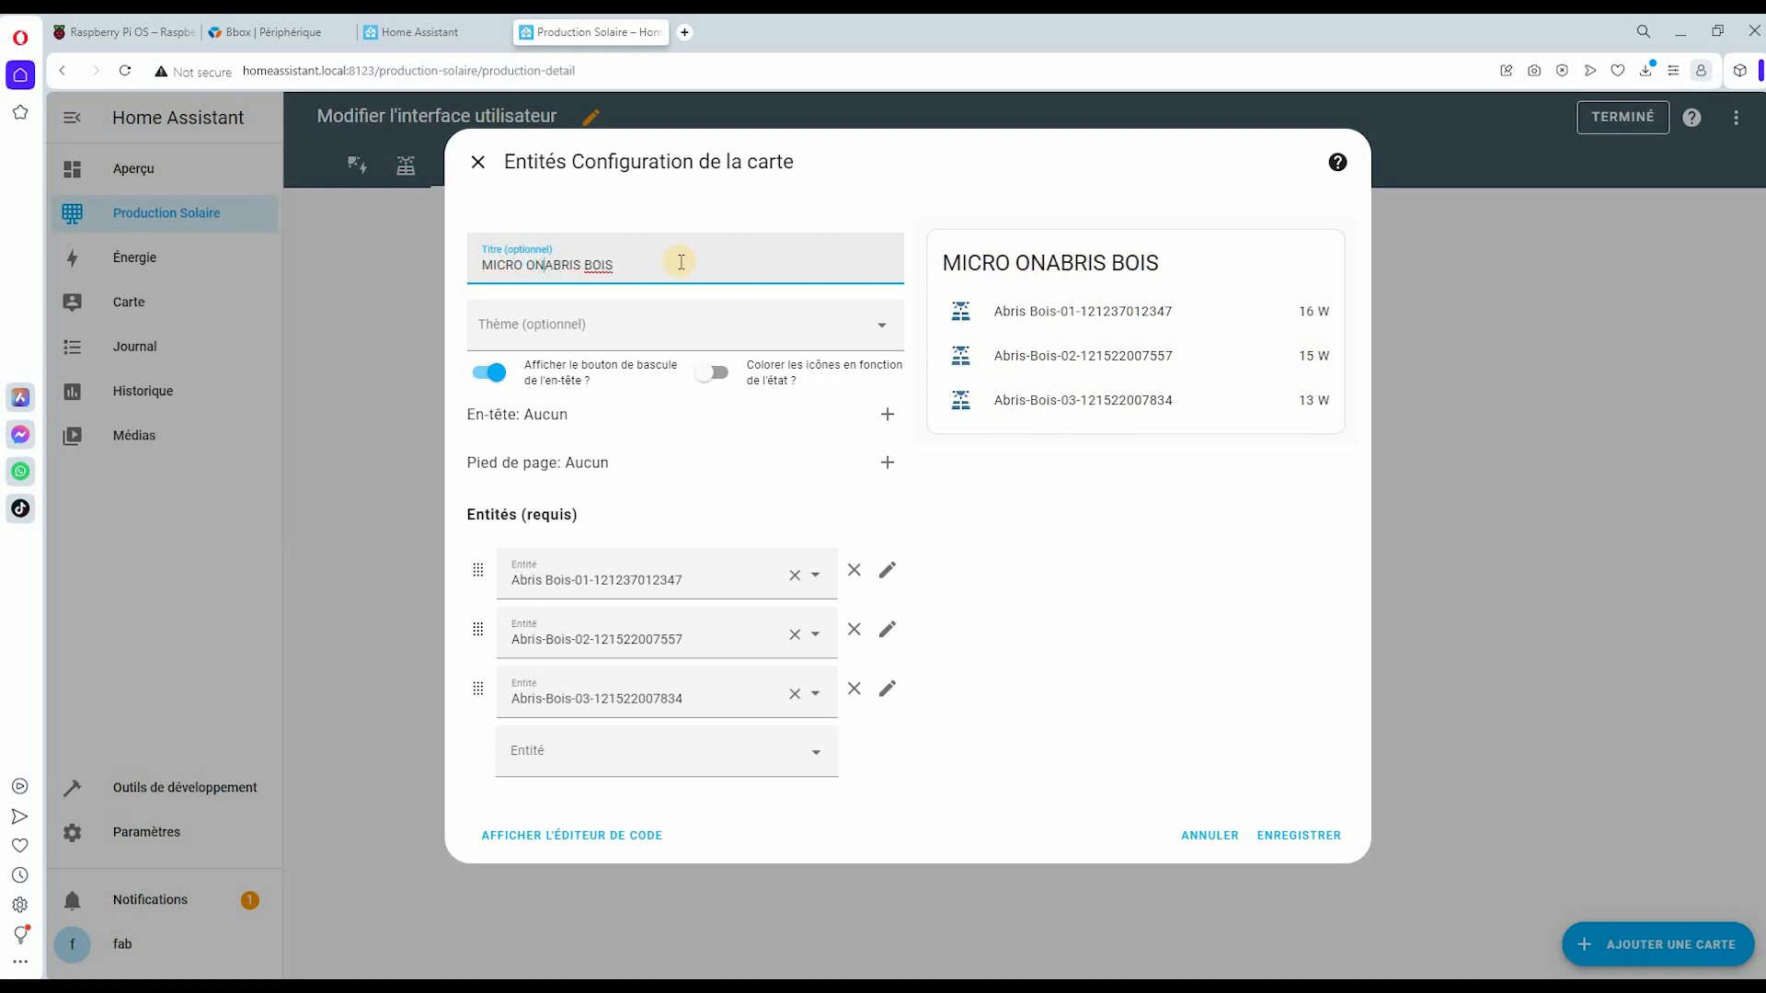
text(RS)
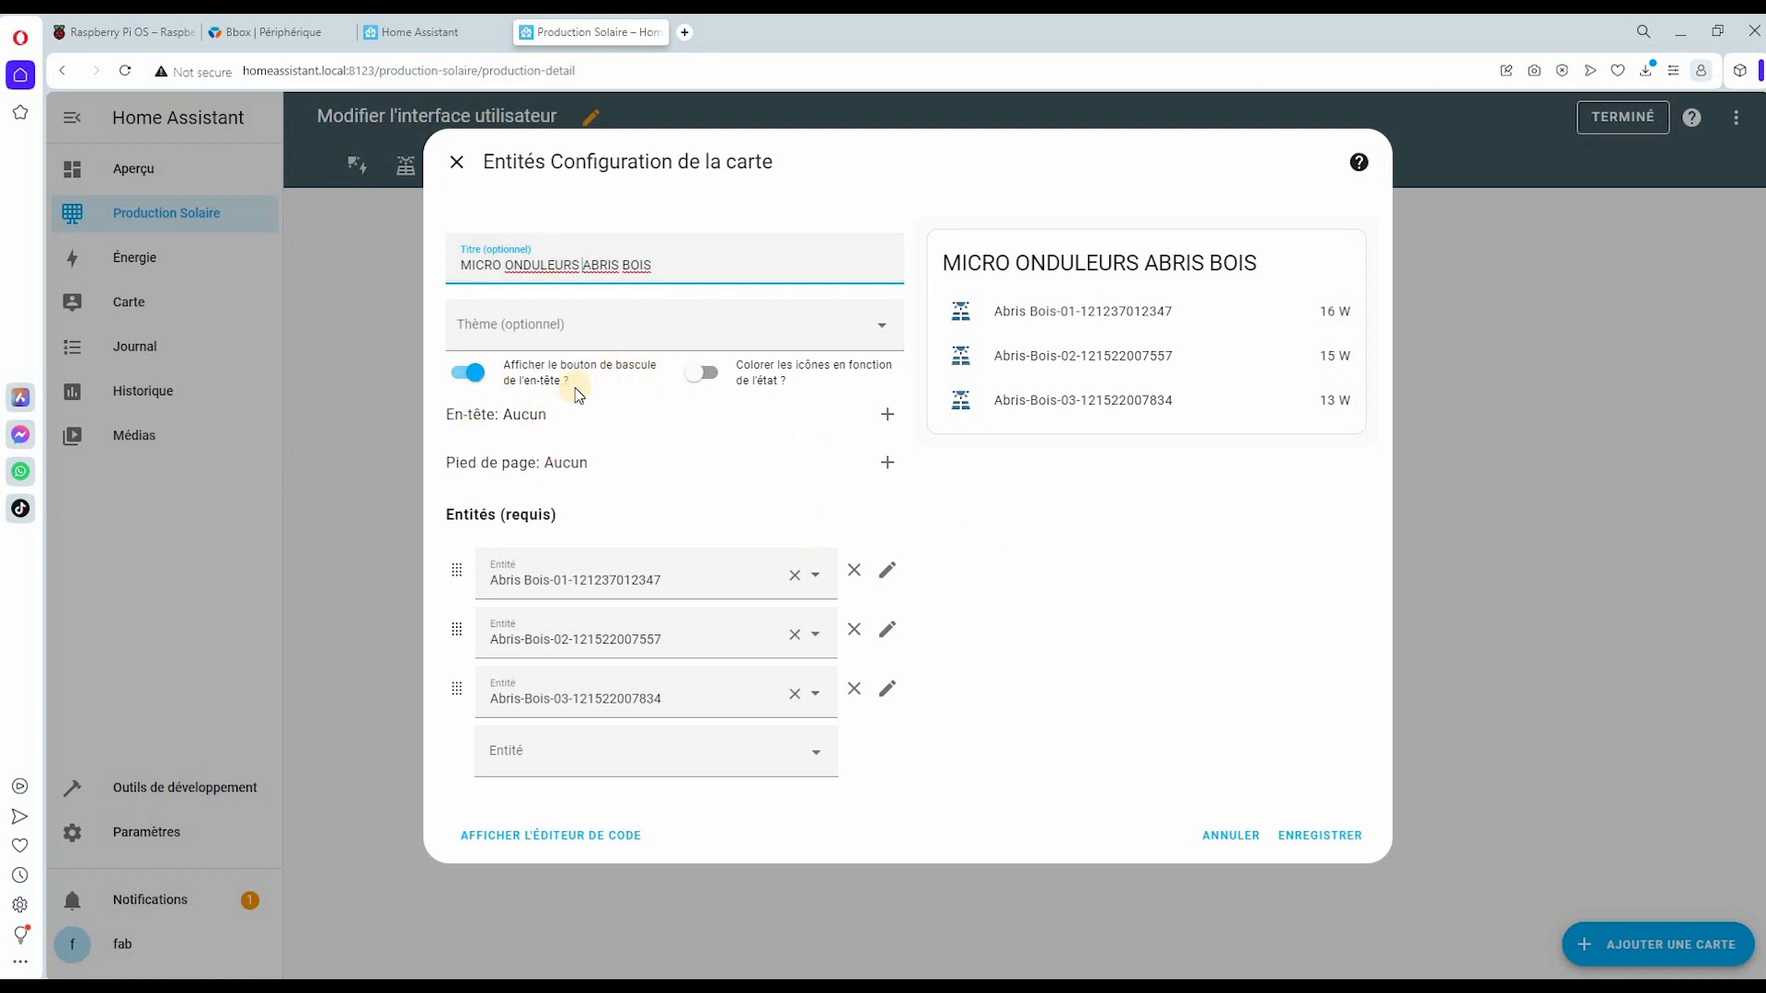
click(714, 377)
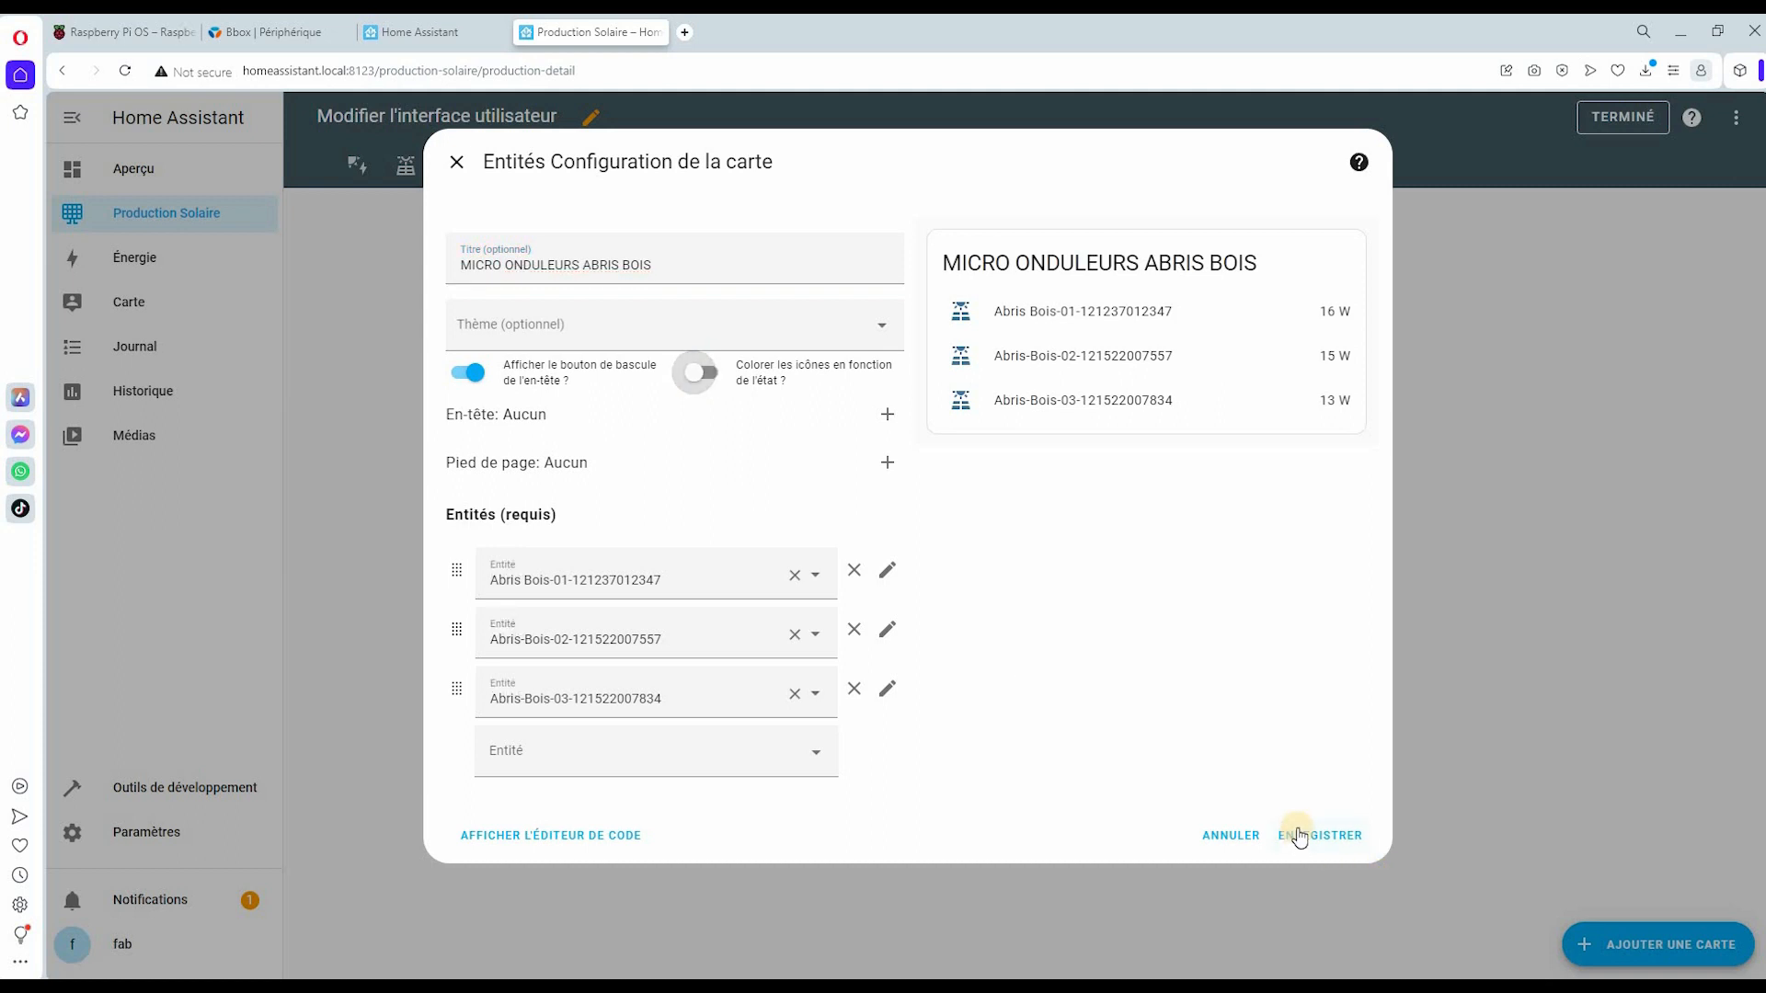
click(1306, 833)
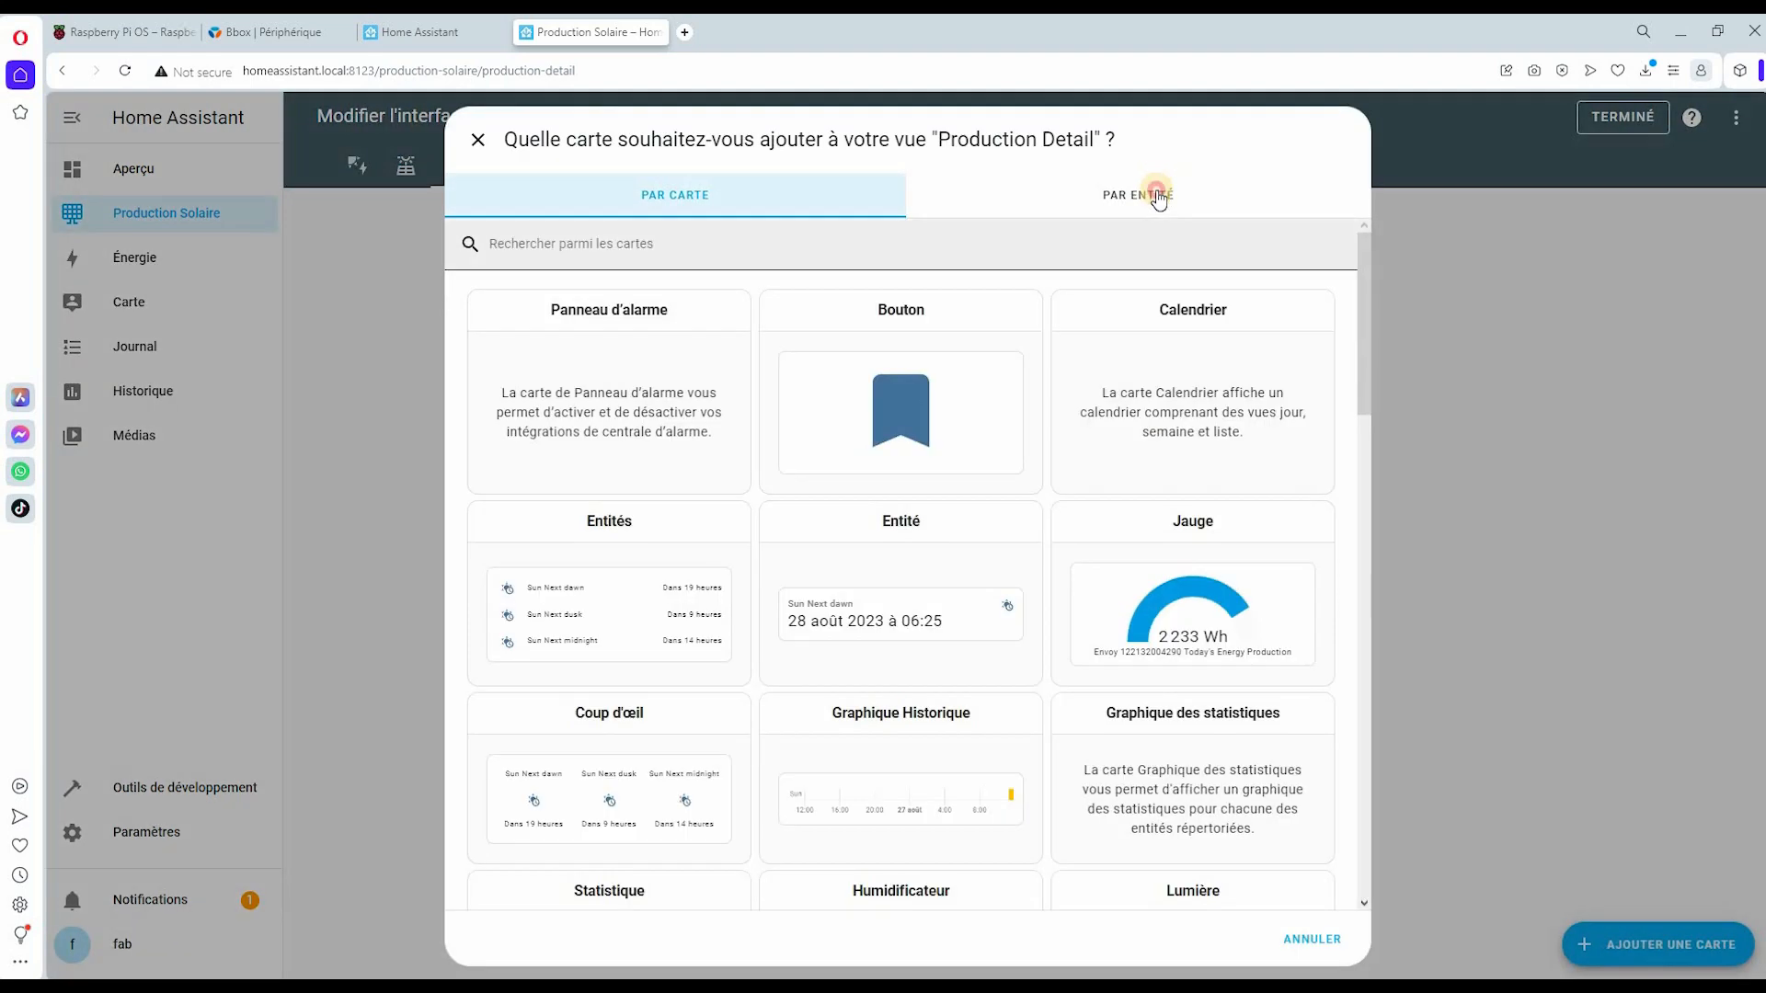
- Add the suggested card for the Batterie-01 and Batterie-02 entities to the Production Detail view
click(1139, 195)
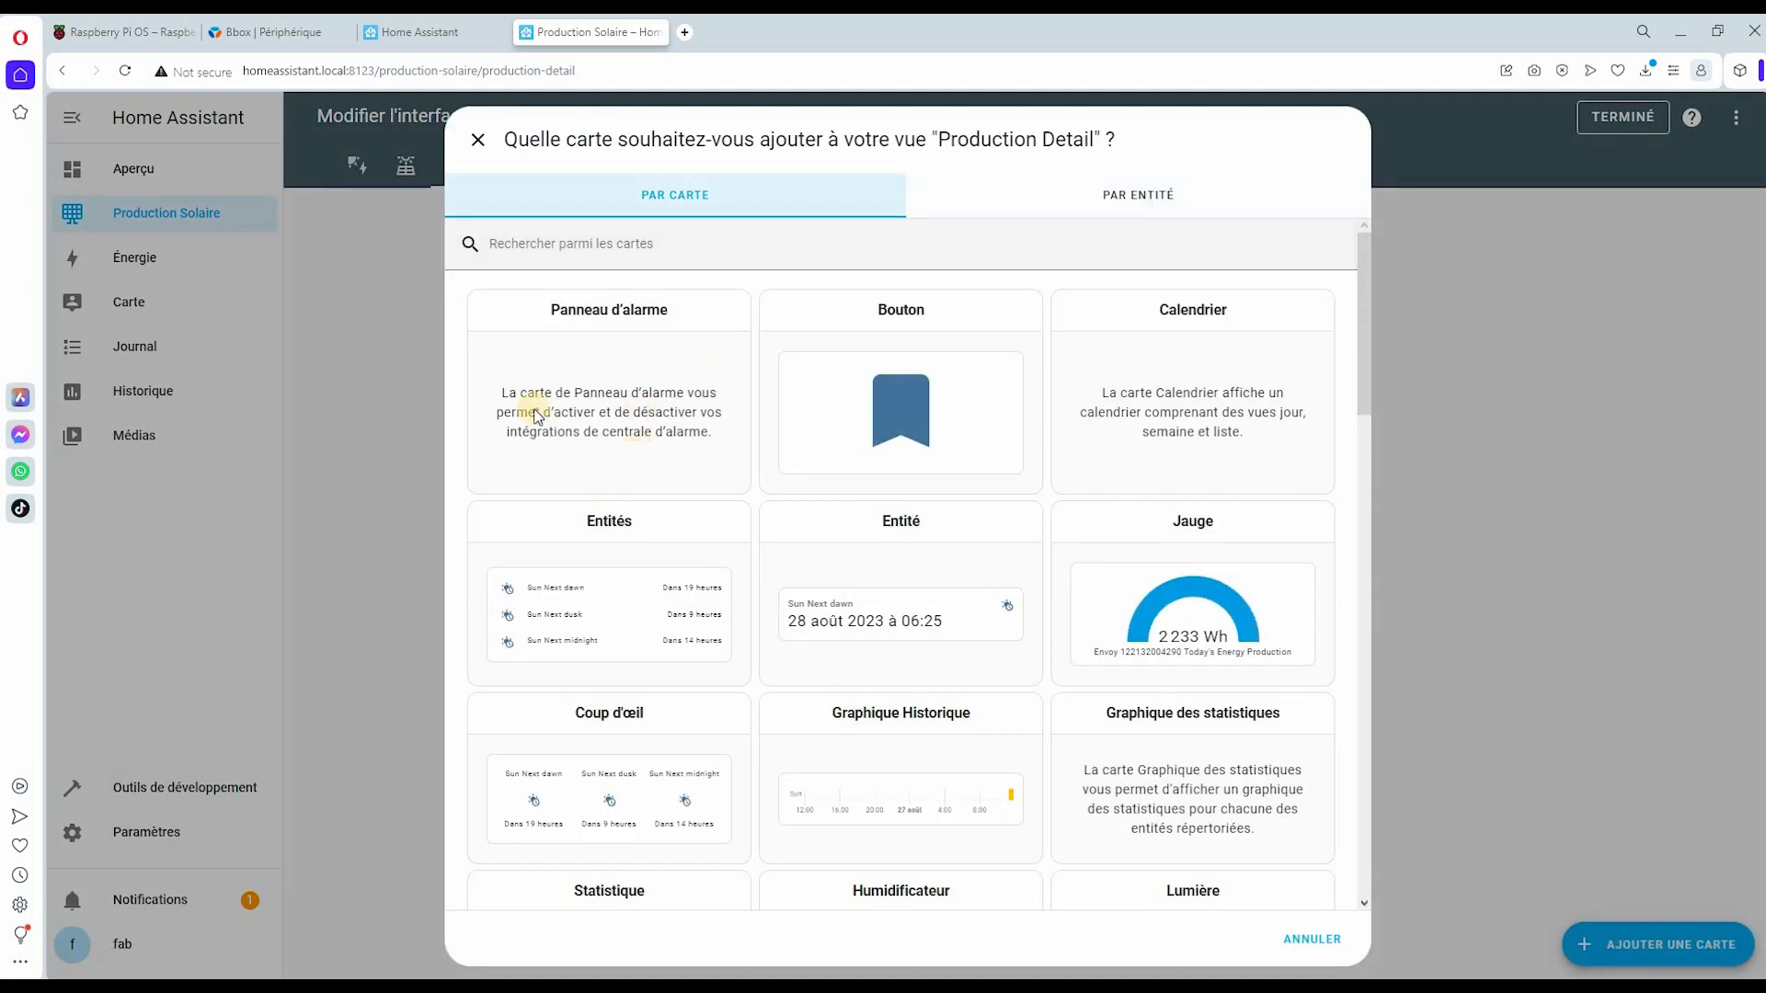
click(481, 541)
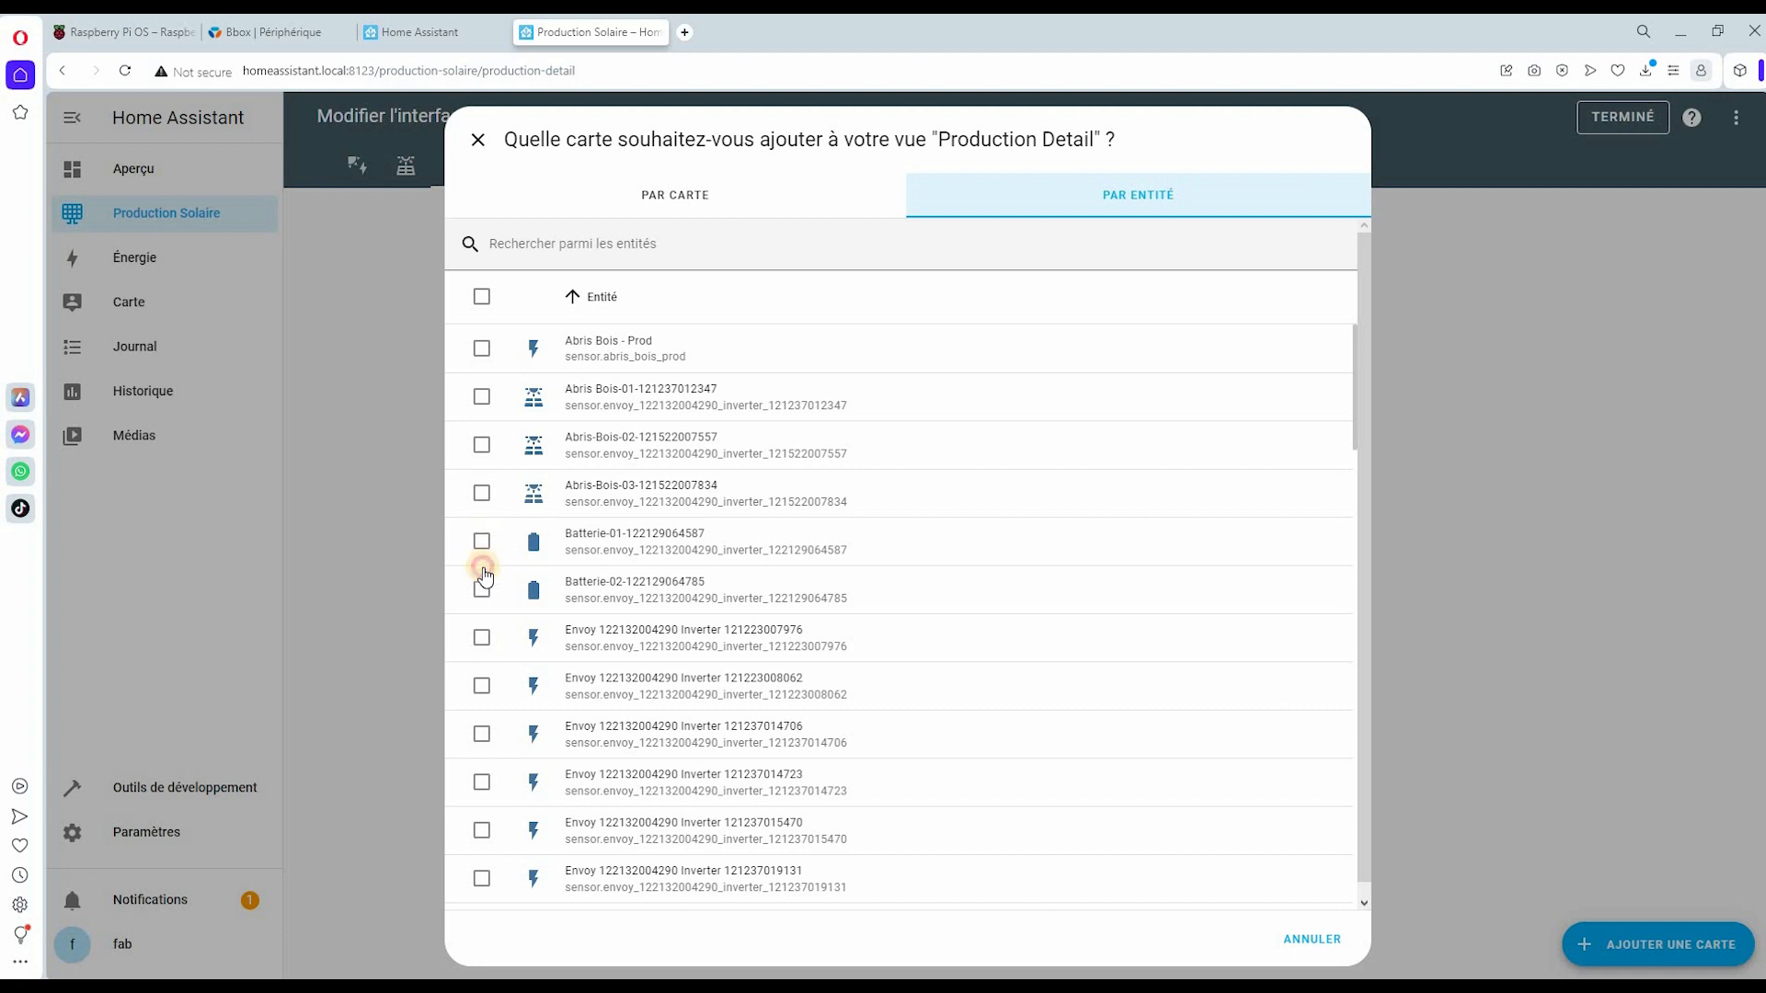
click(1305, 939)
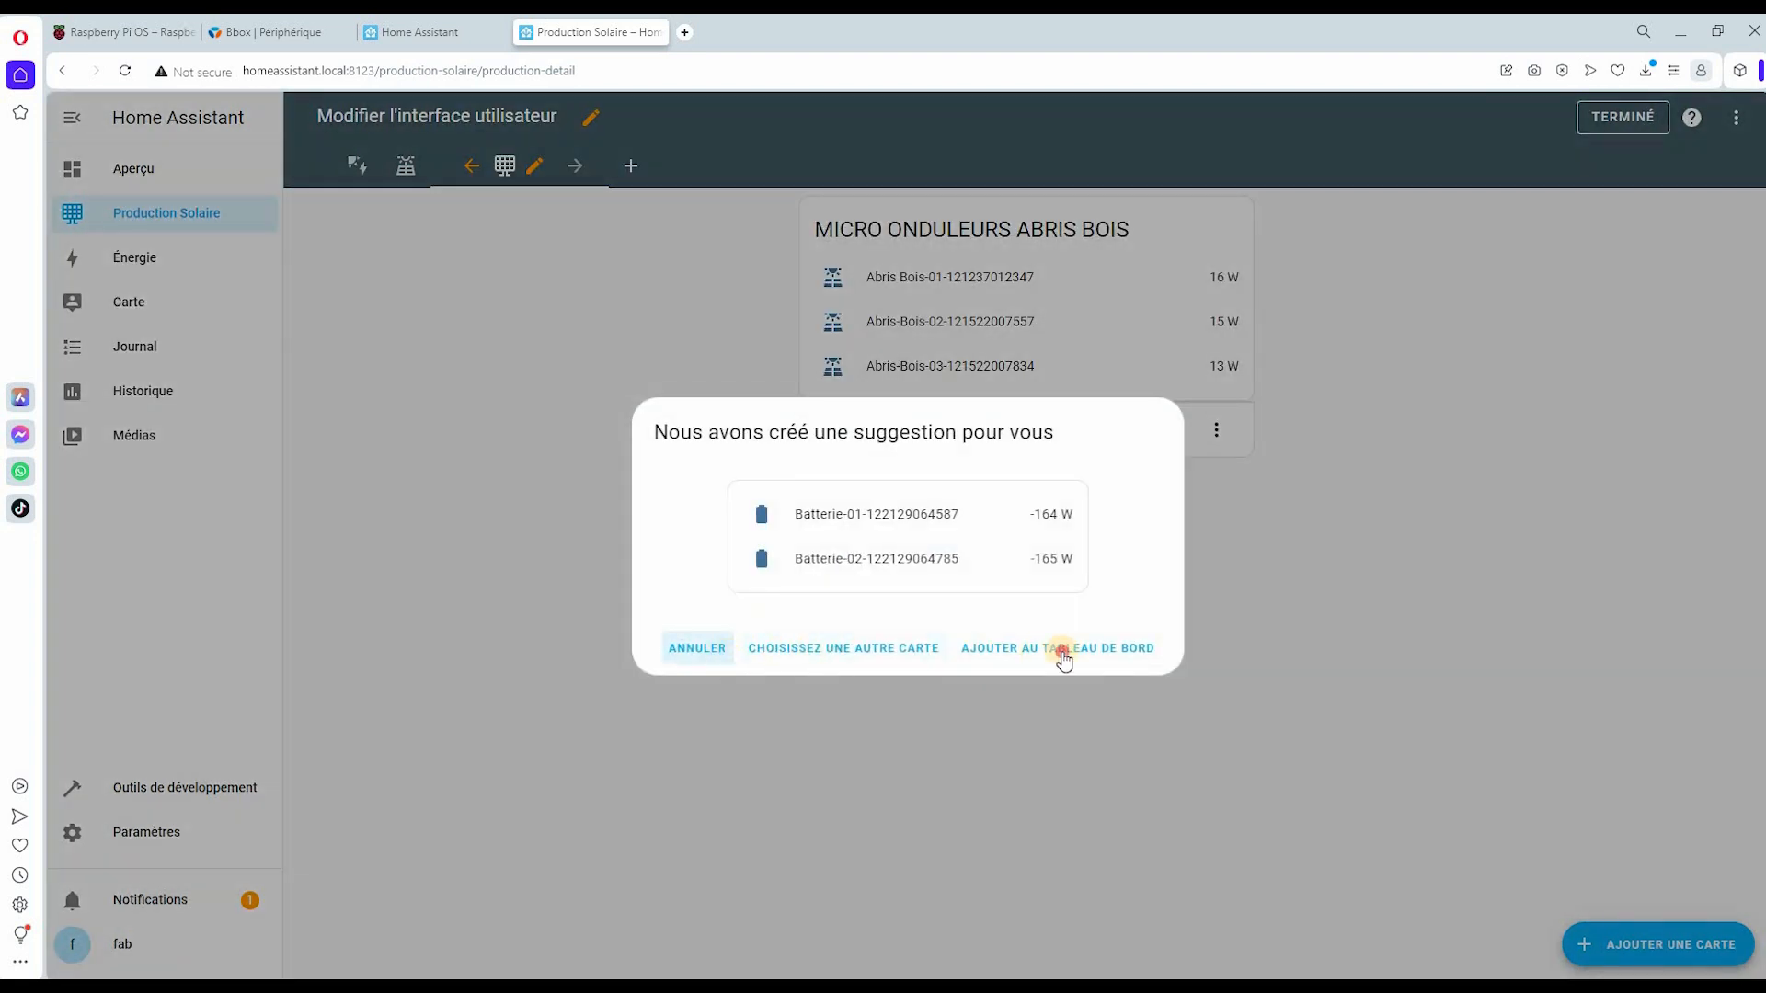
click(1061, 650)
- Title the battery entities card "BATTERIES" and save it
click(713, 248)
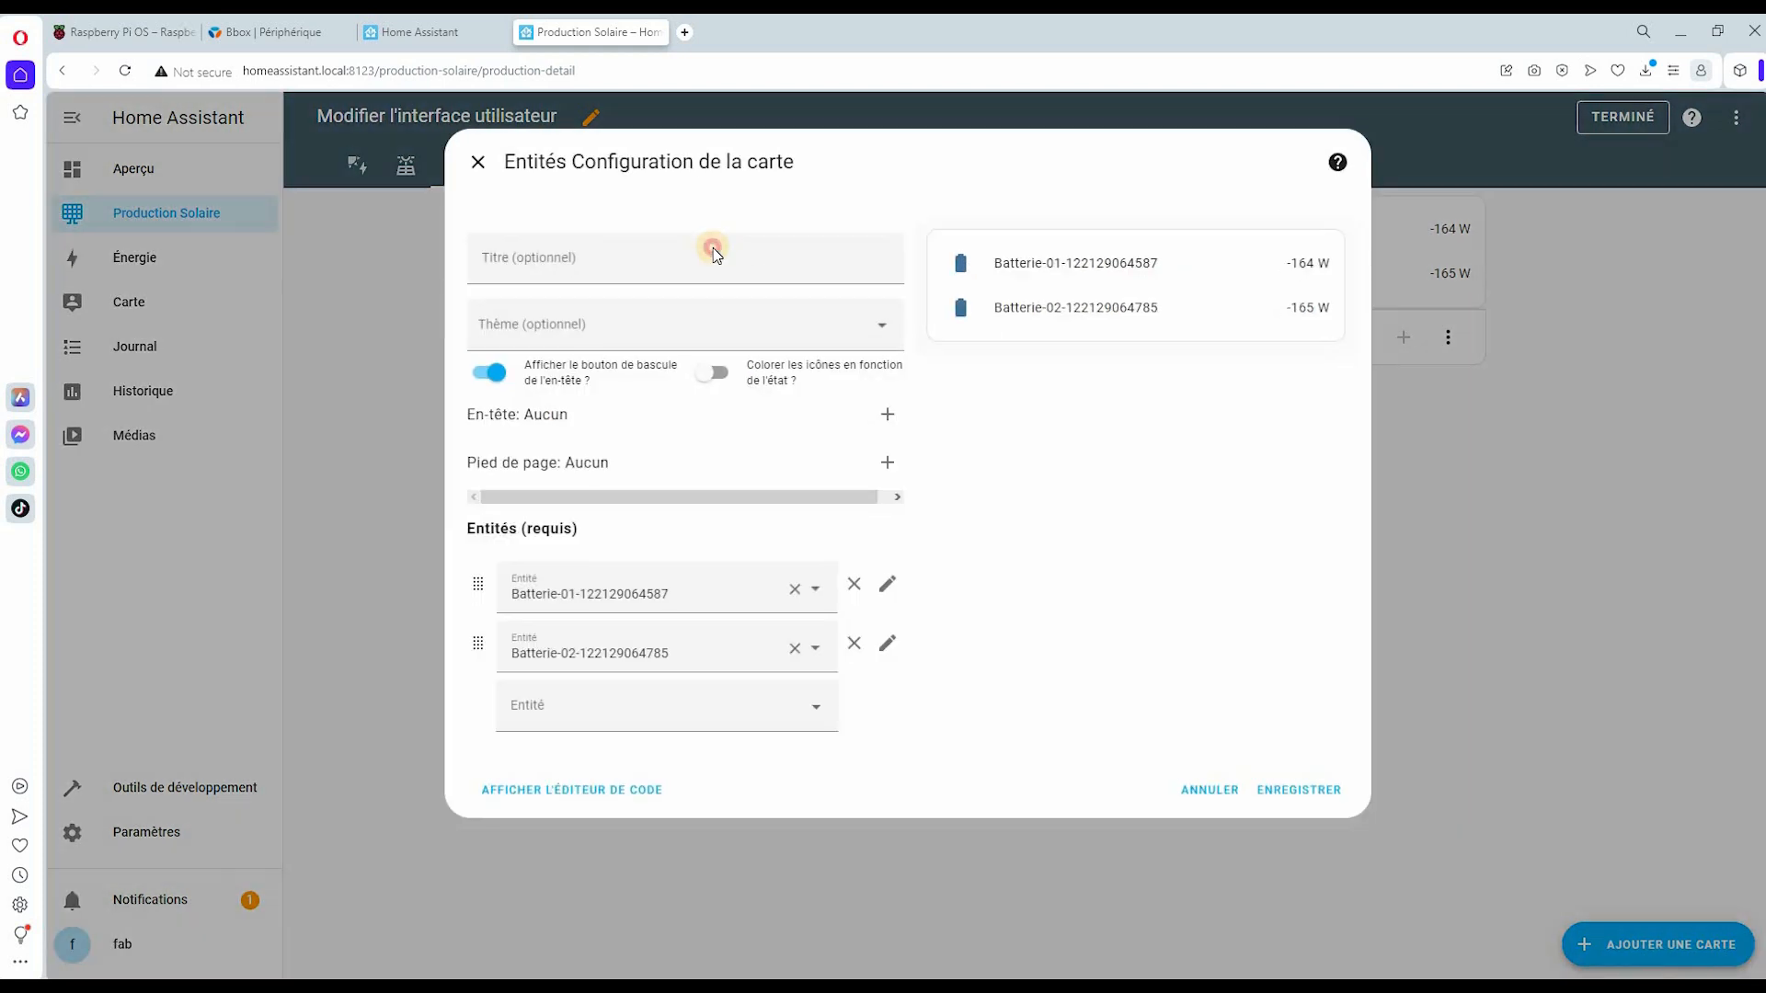
text(BATTERU)
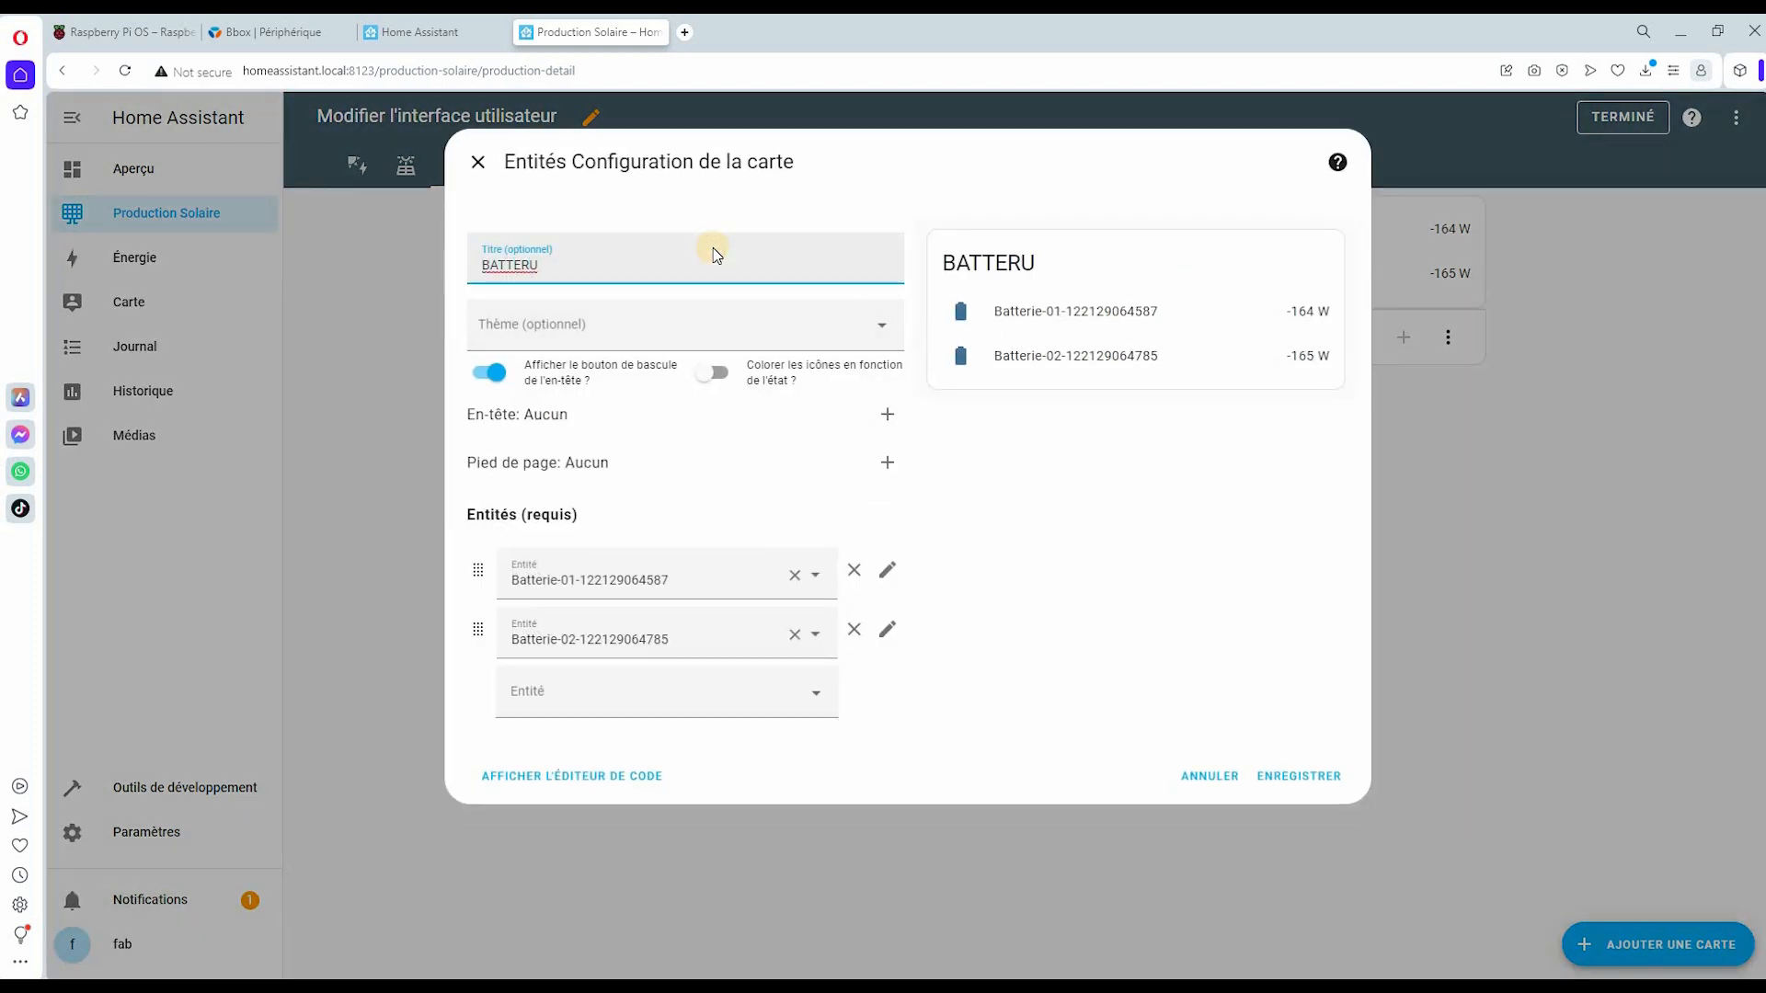
key(BackSpace)
text(IES)
click(1290, 775)
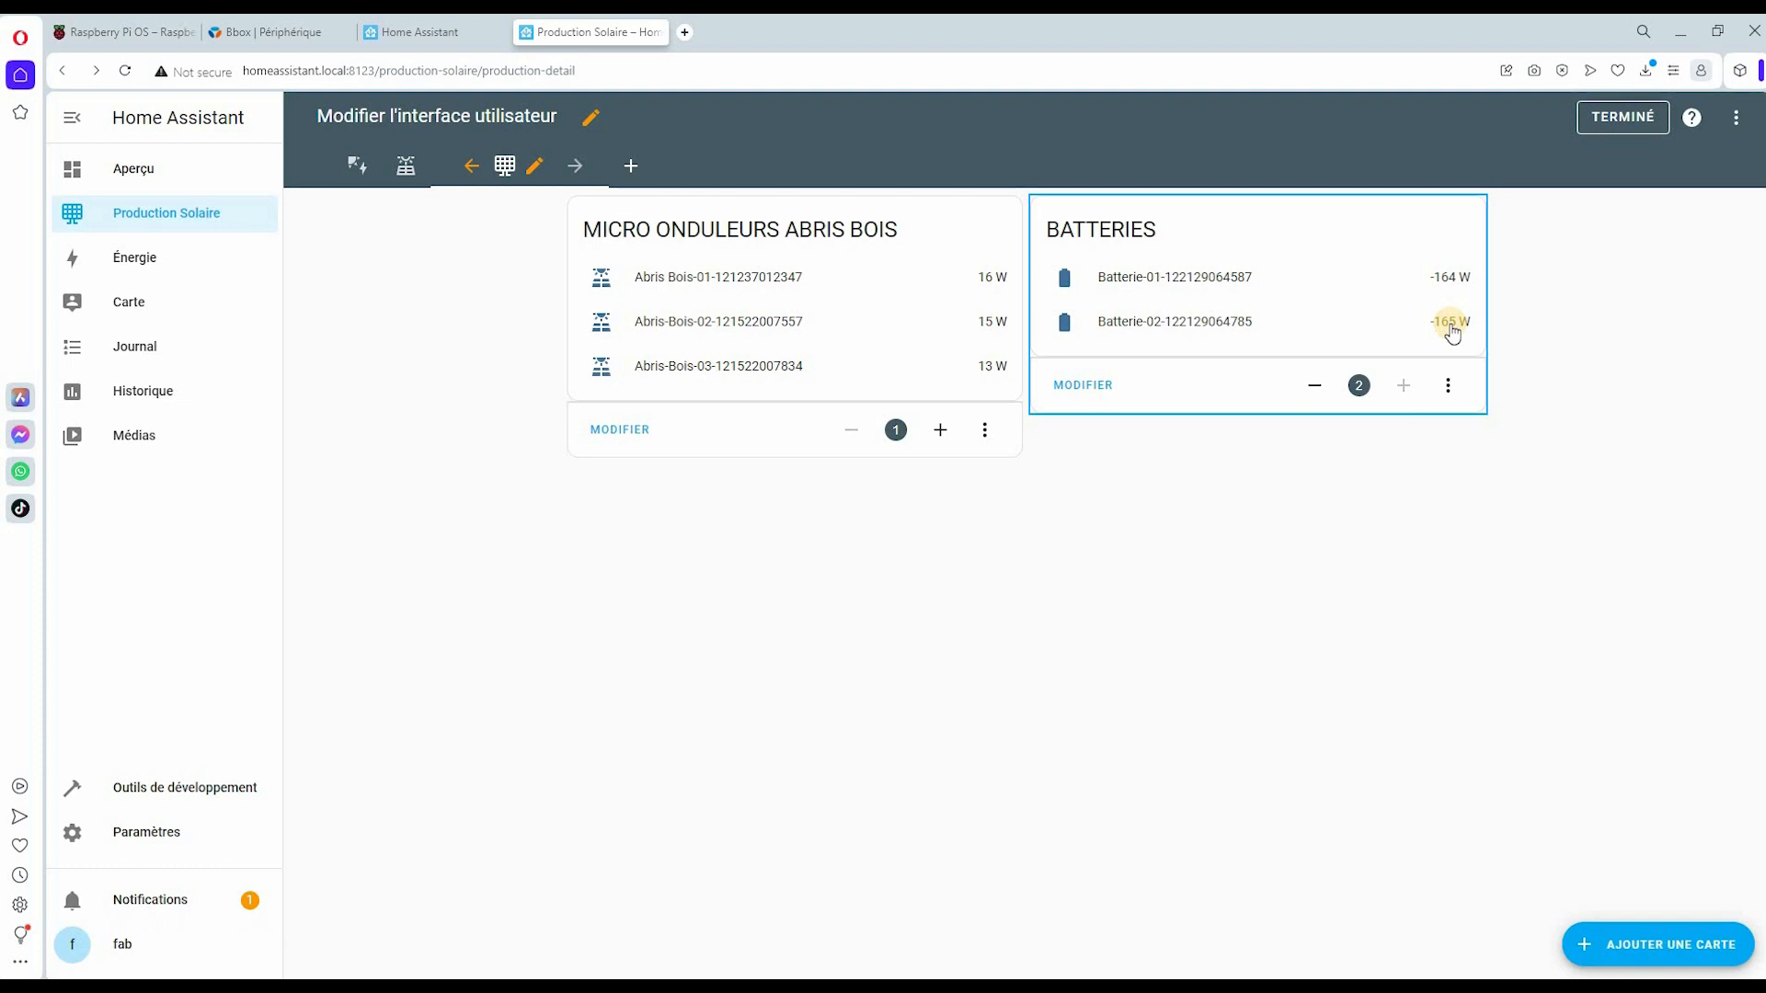
- Add the suggested card for the first six Envoy Inverter entities to the Production Detail view
click(1663, 948)
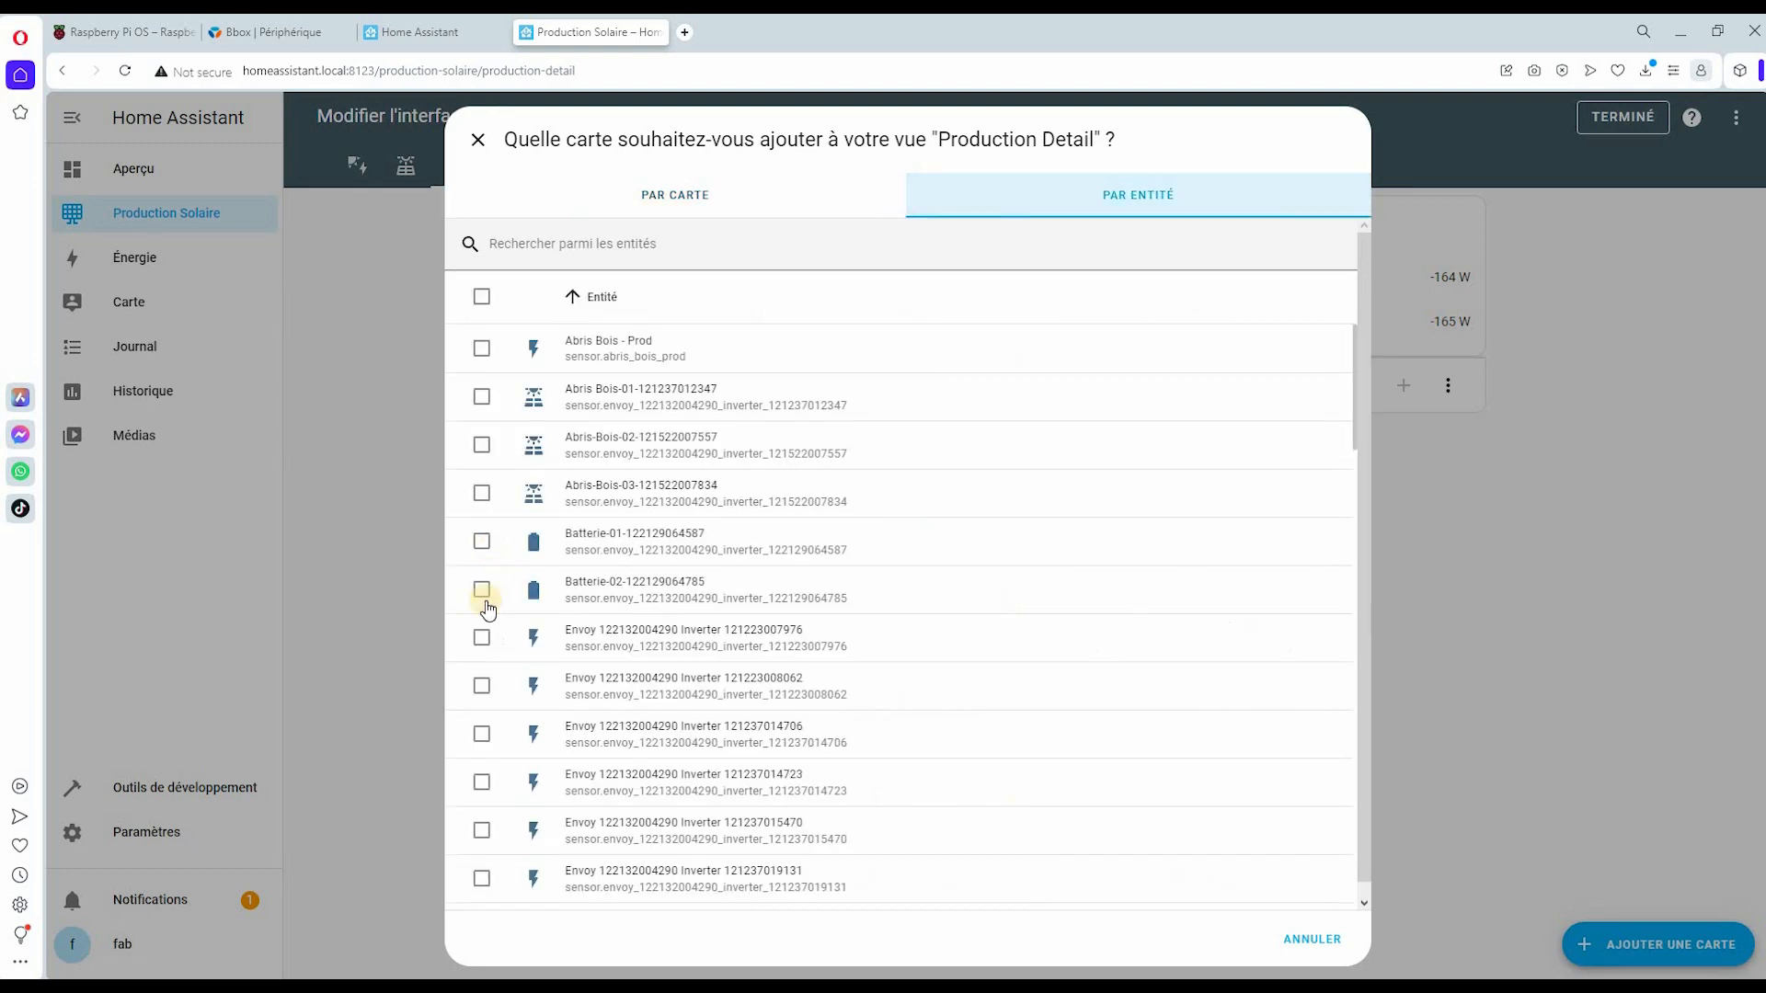
click(481, 637)
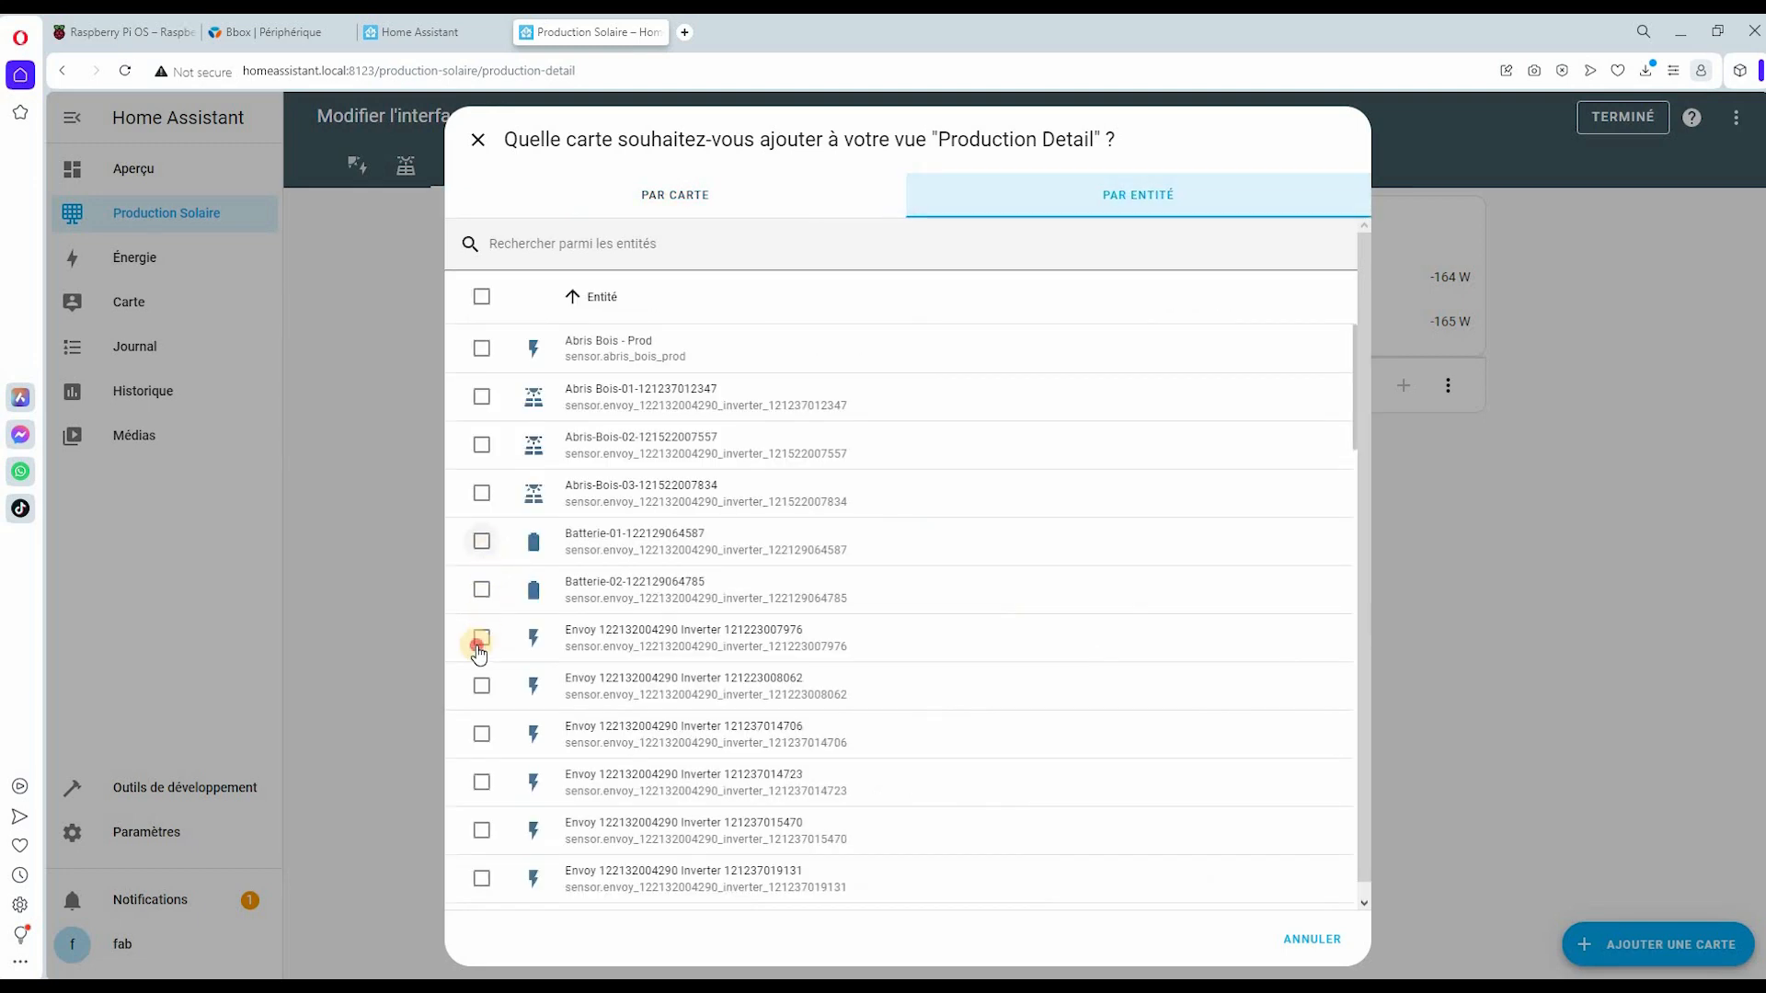
click(481, 686)
click(481, 734)
click(481, 783)
click(481, 832)
click(481, 879)
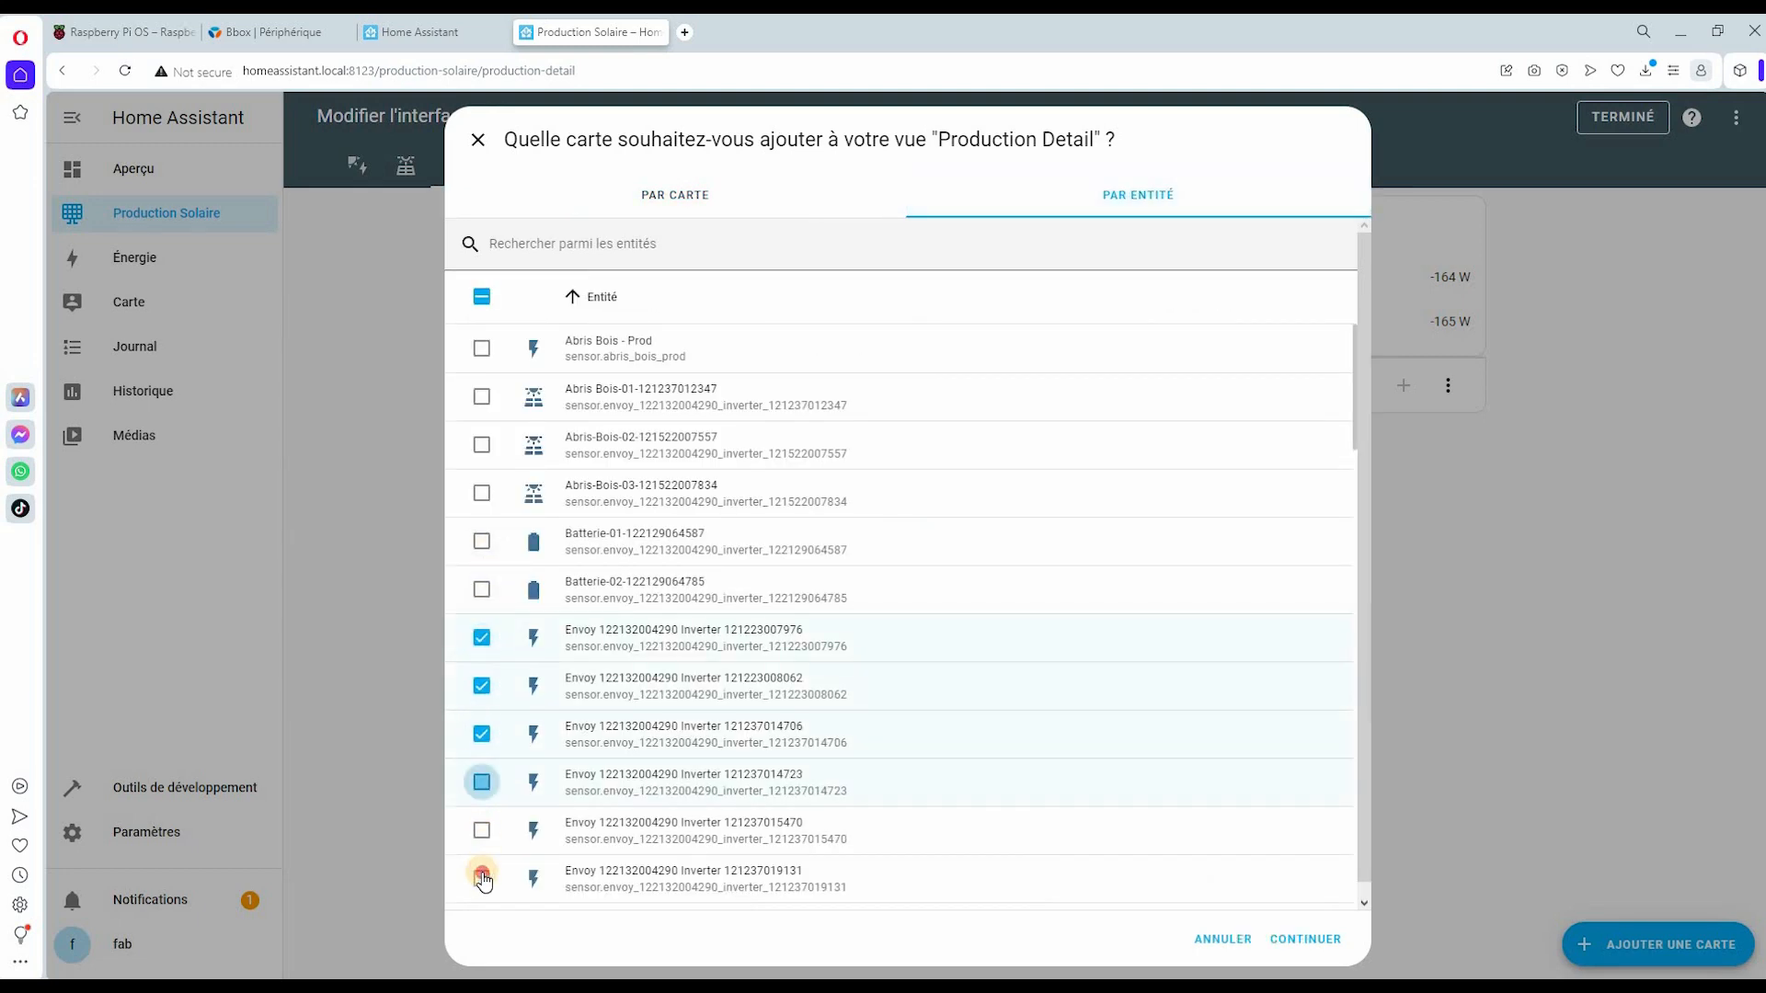
click(1312, 947)
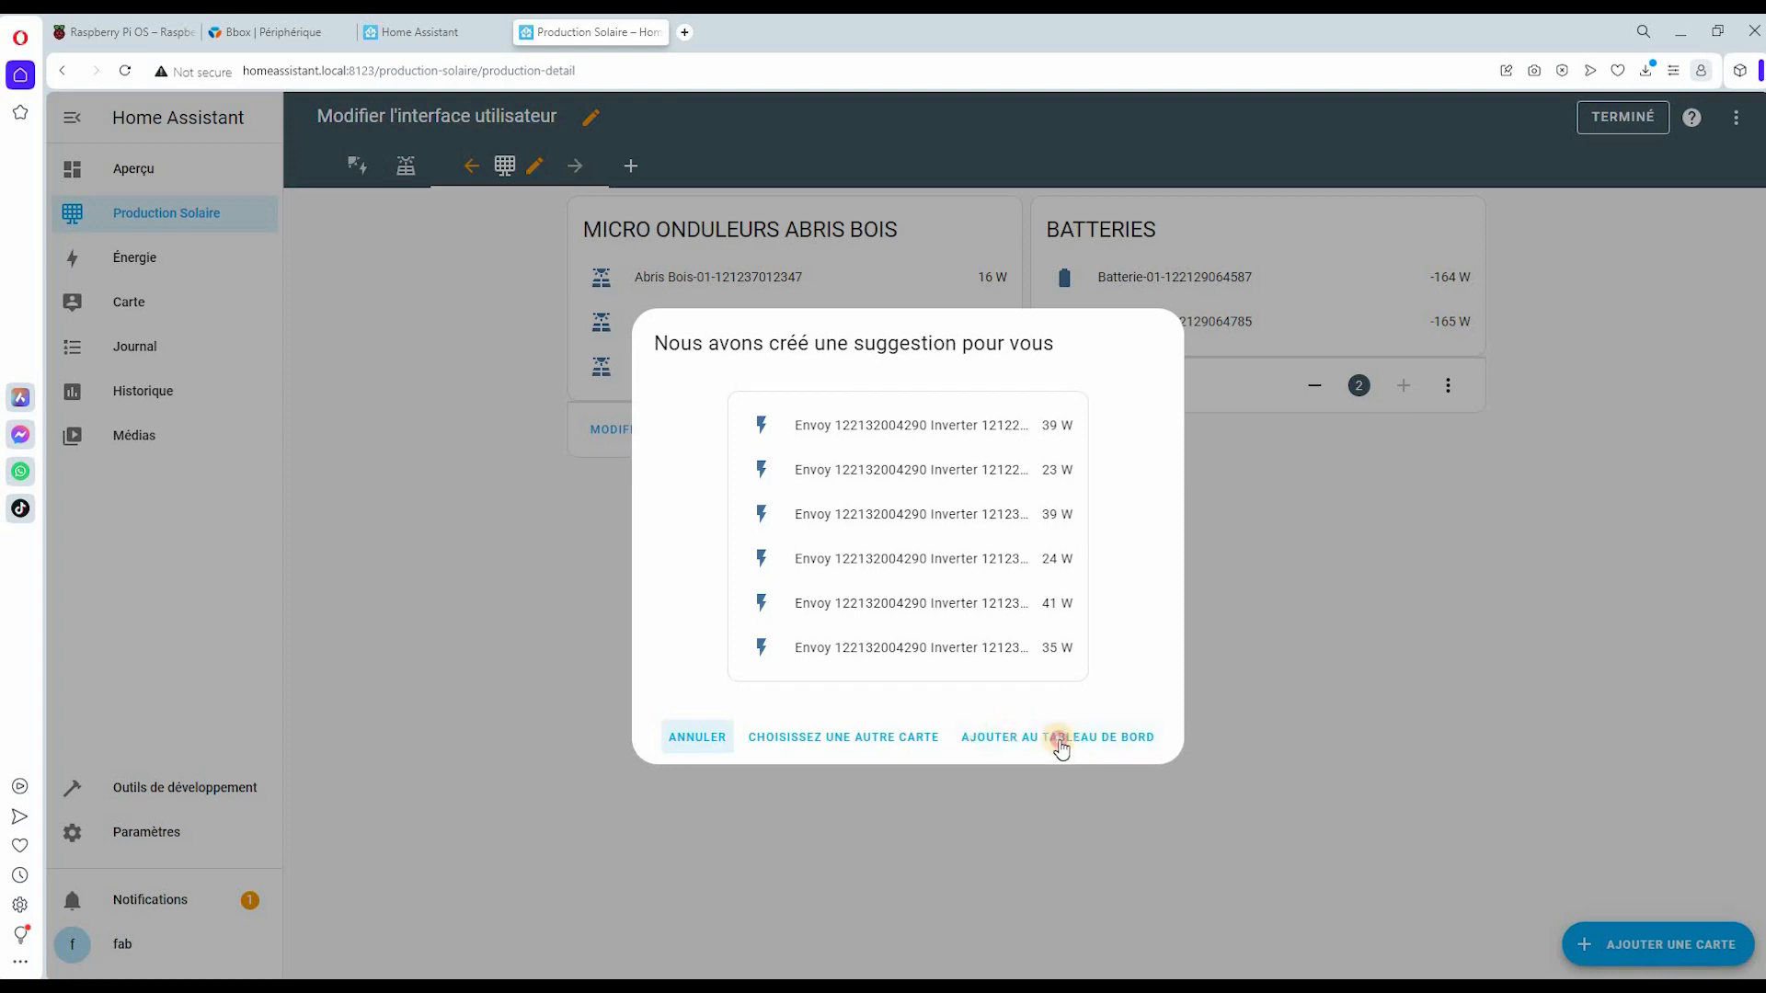
click(1060, 742)
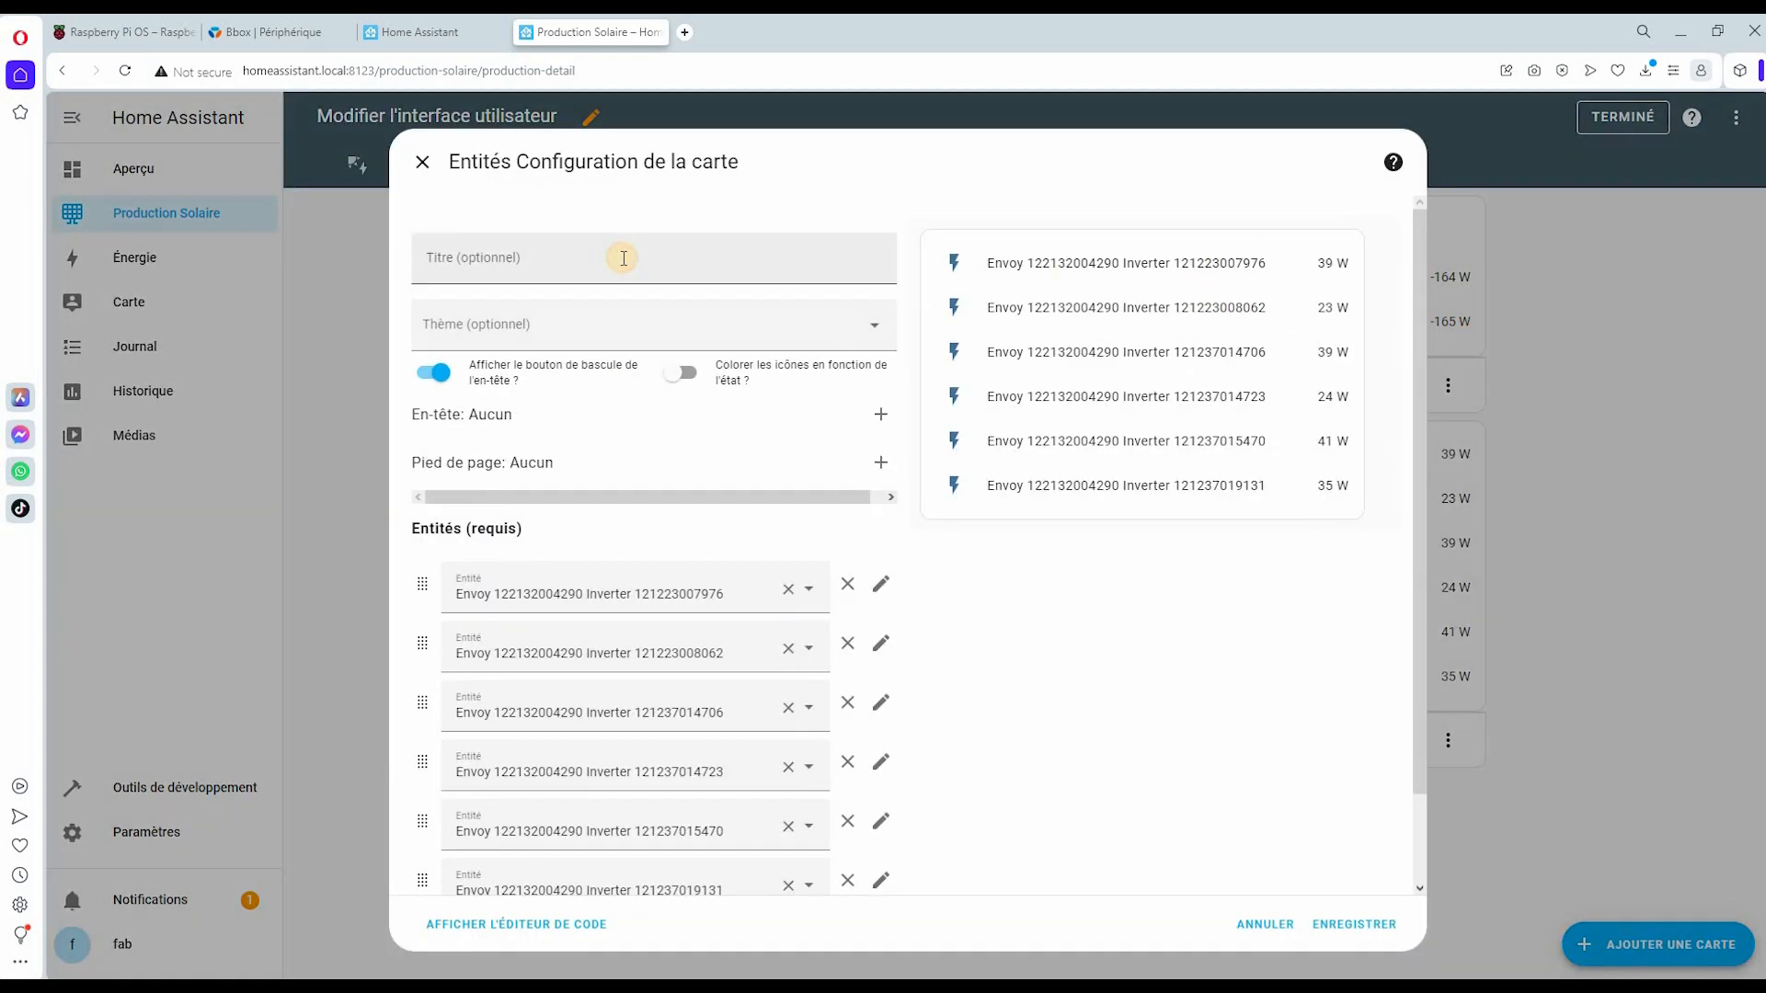
- Title the Envoy inverters card "AUTRE MICRO-ONDULEURS", save it and finish editing the dashboard
click(624, 258)
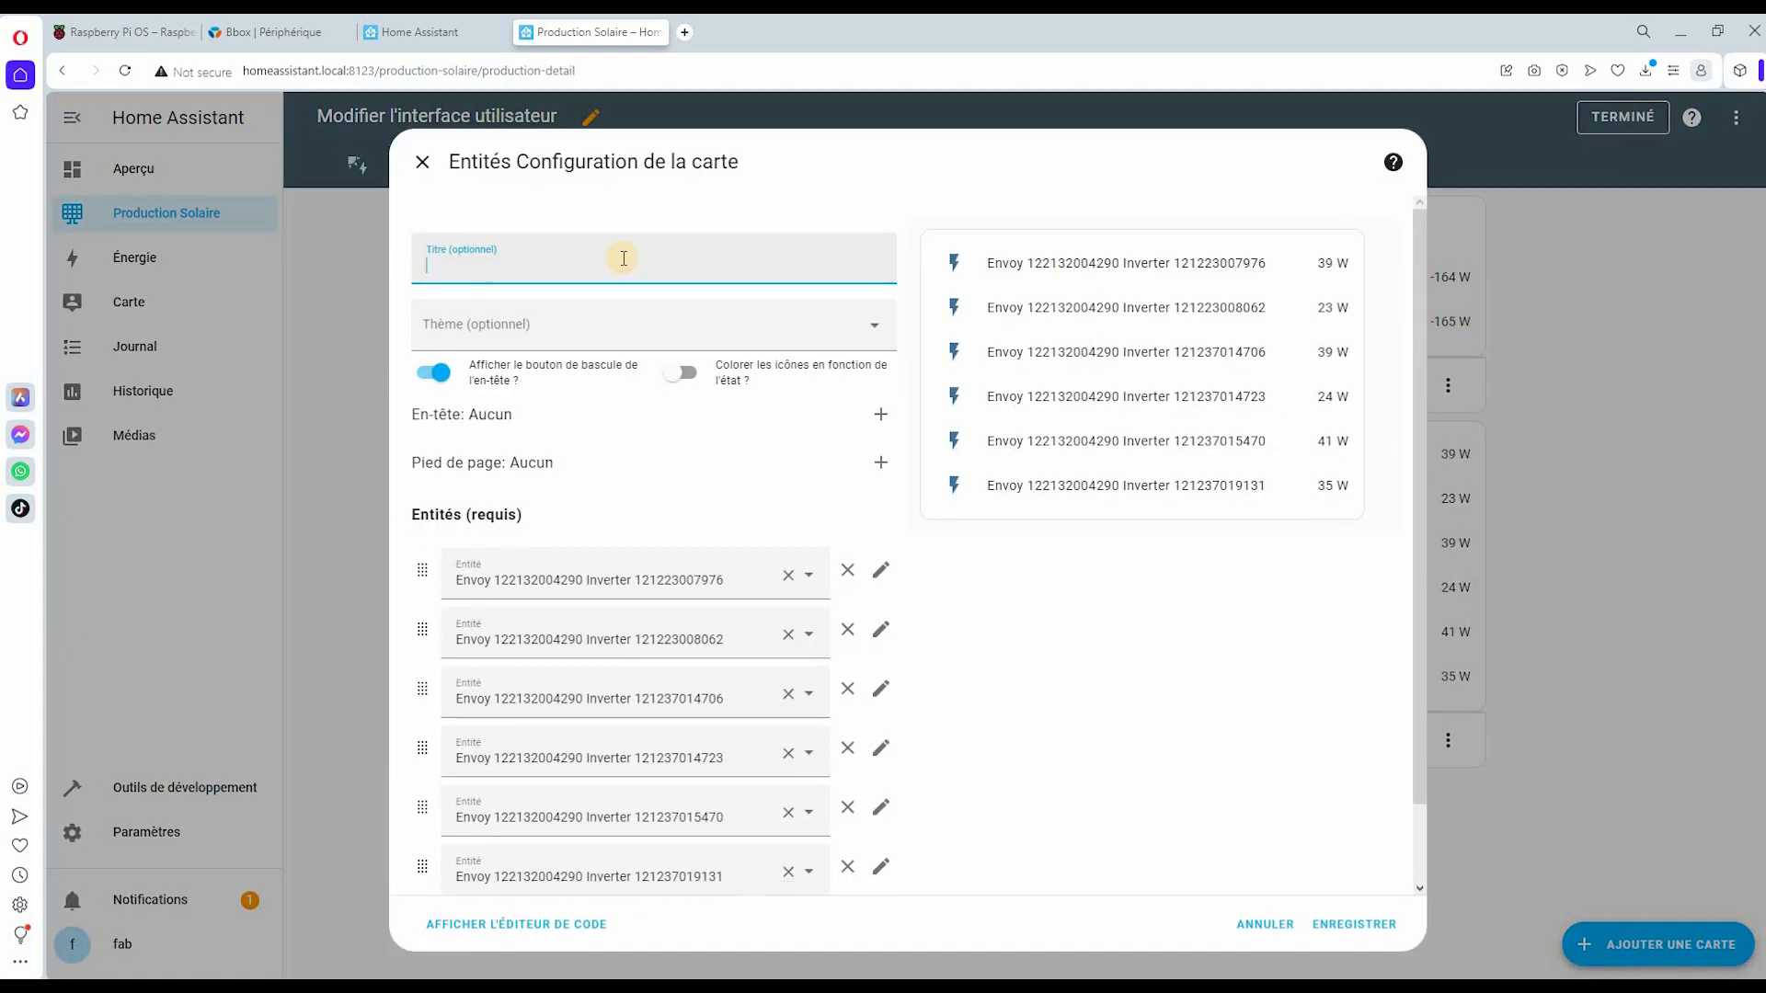
text(AUTRE MICRO)
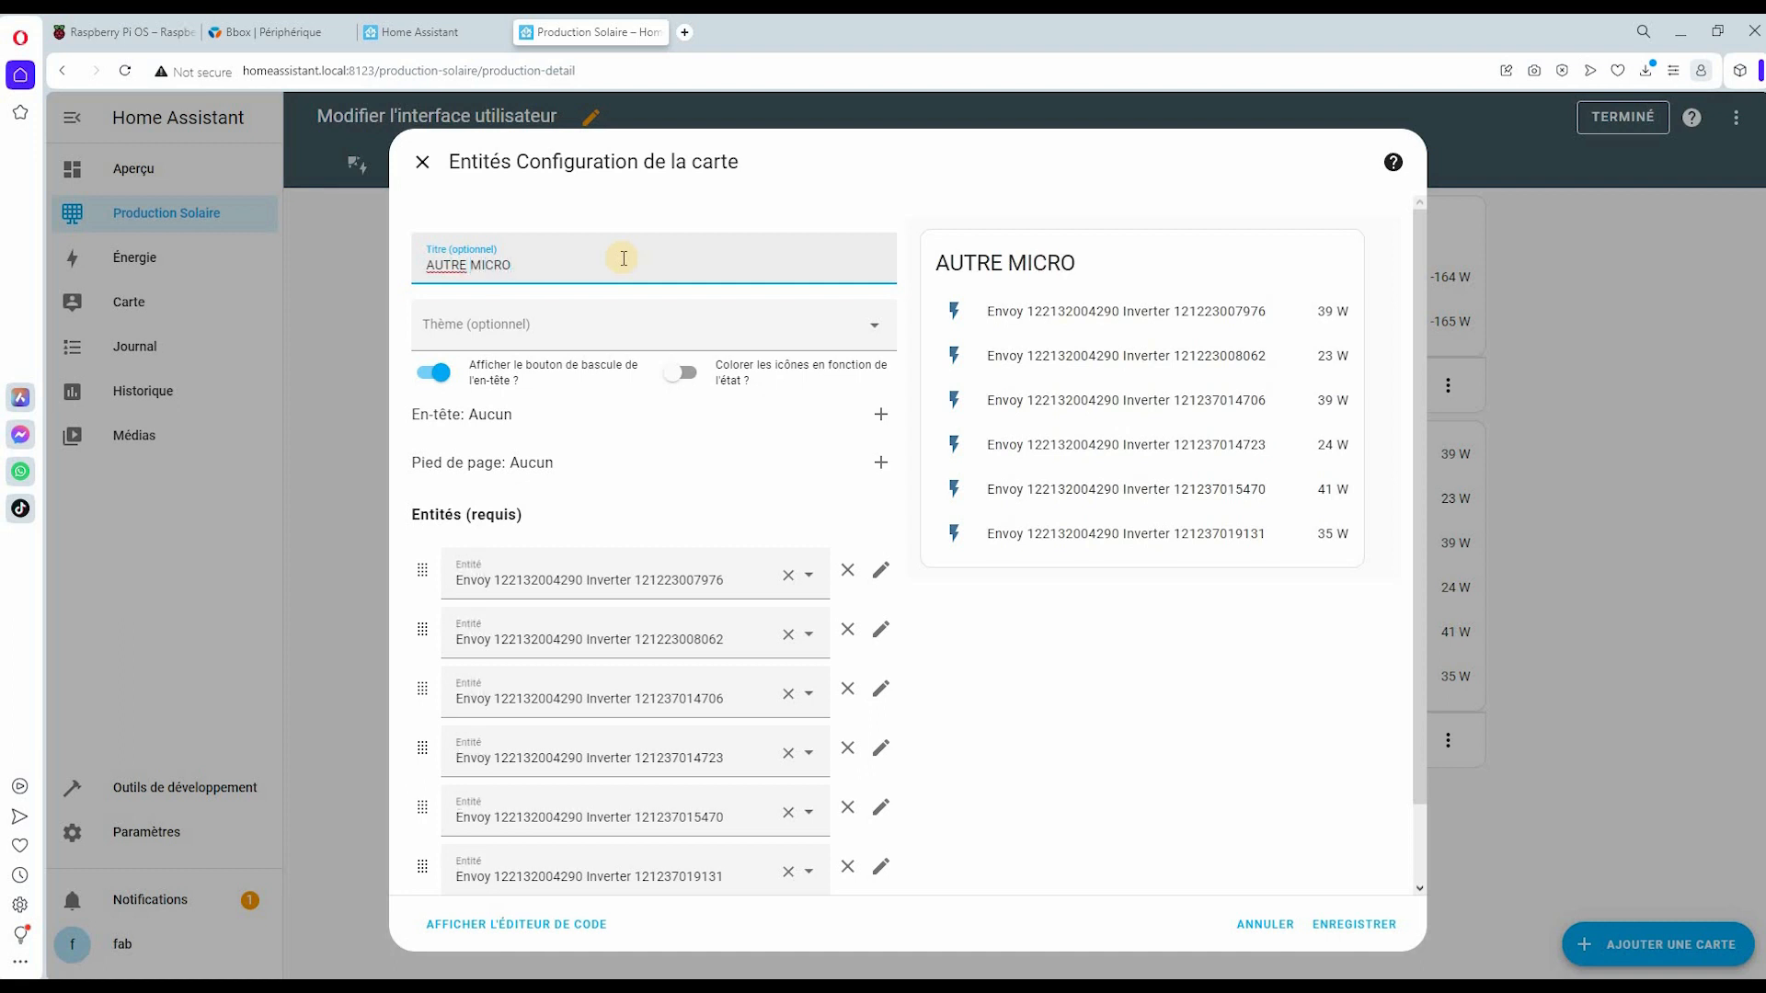
text(-ONDULEURS)
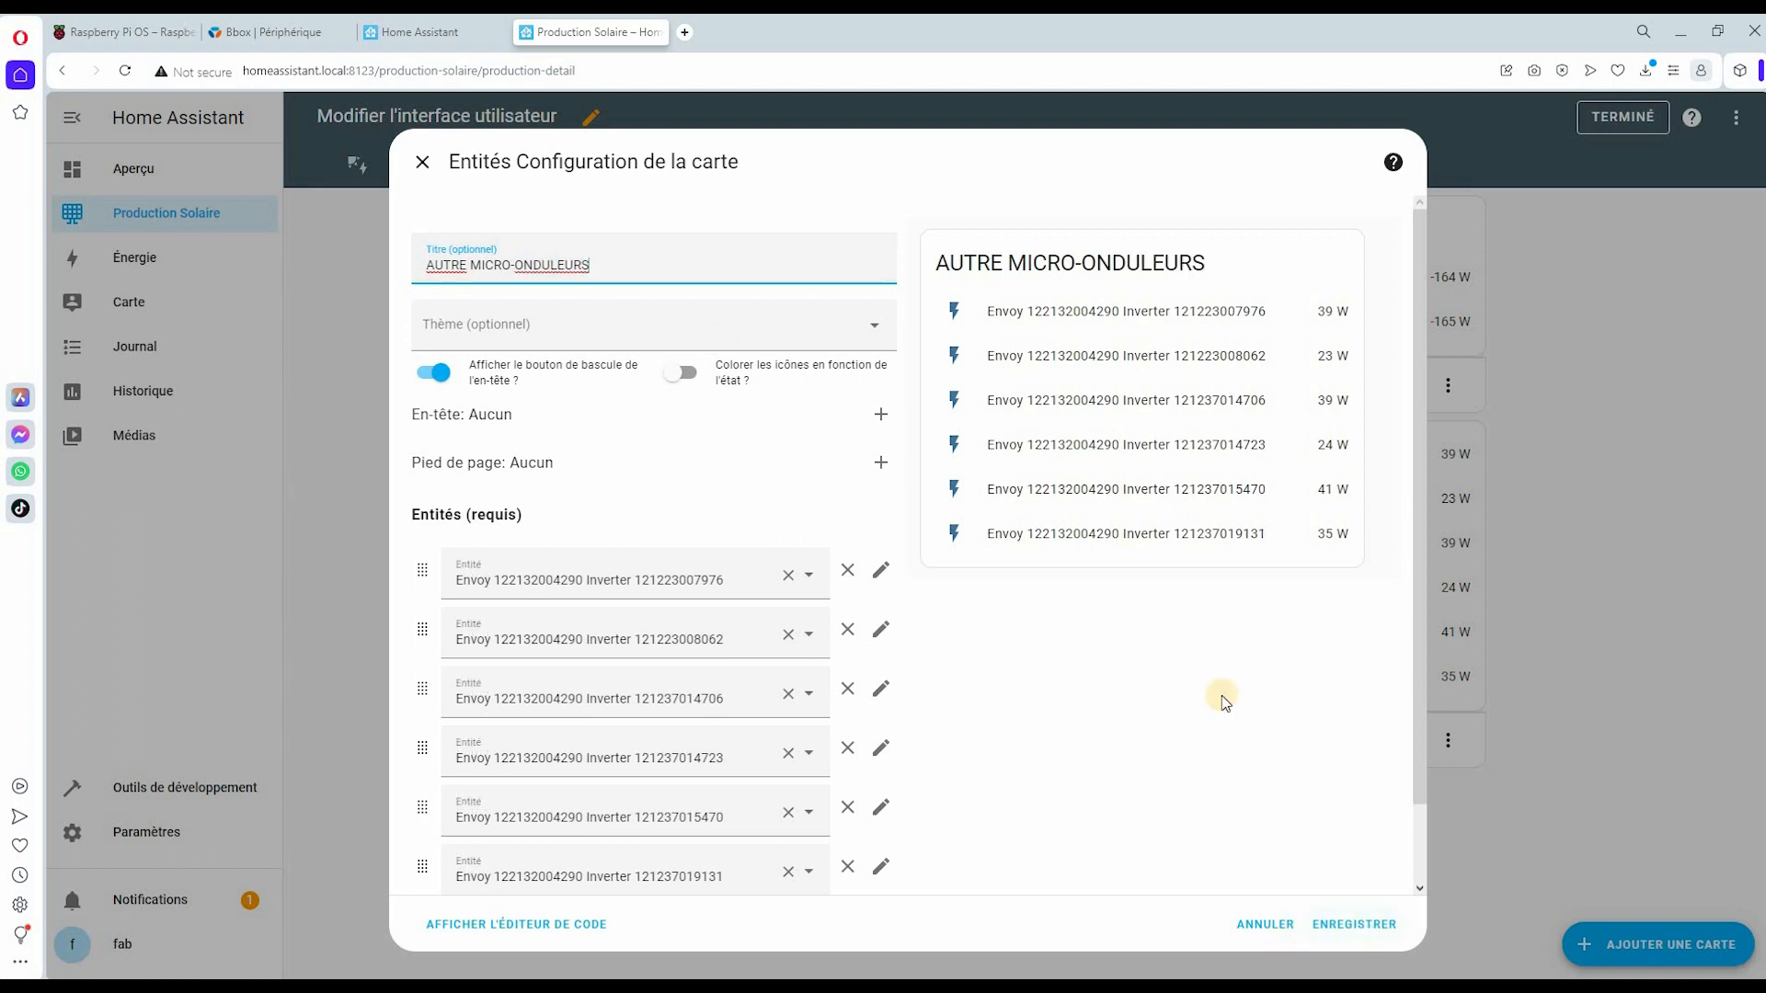
click(1353, 925)
click(1625, 119)
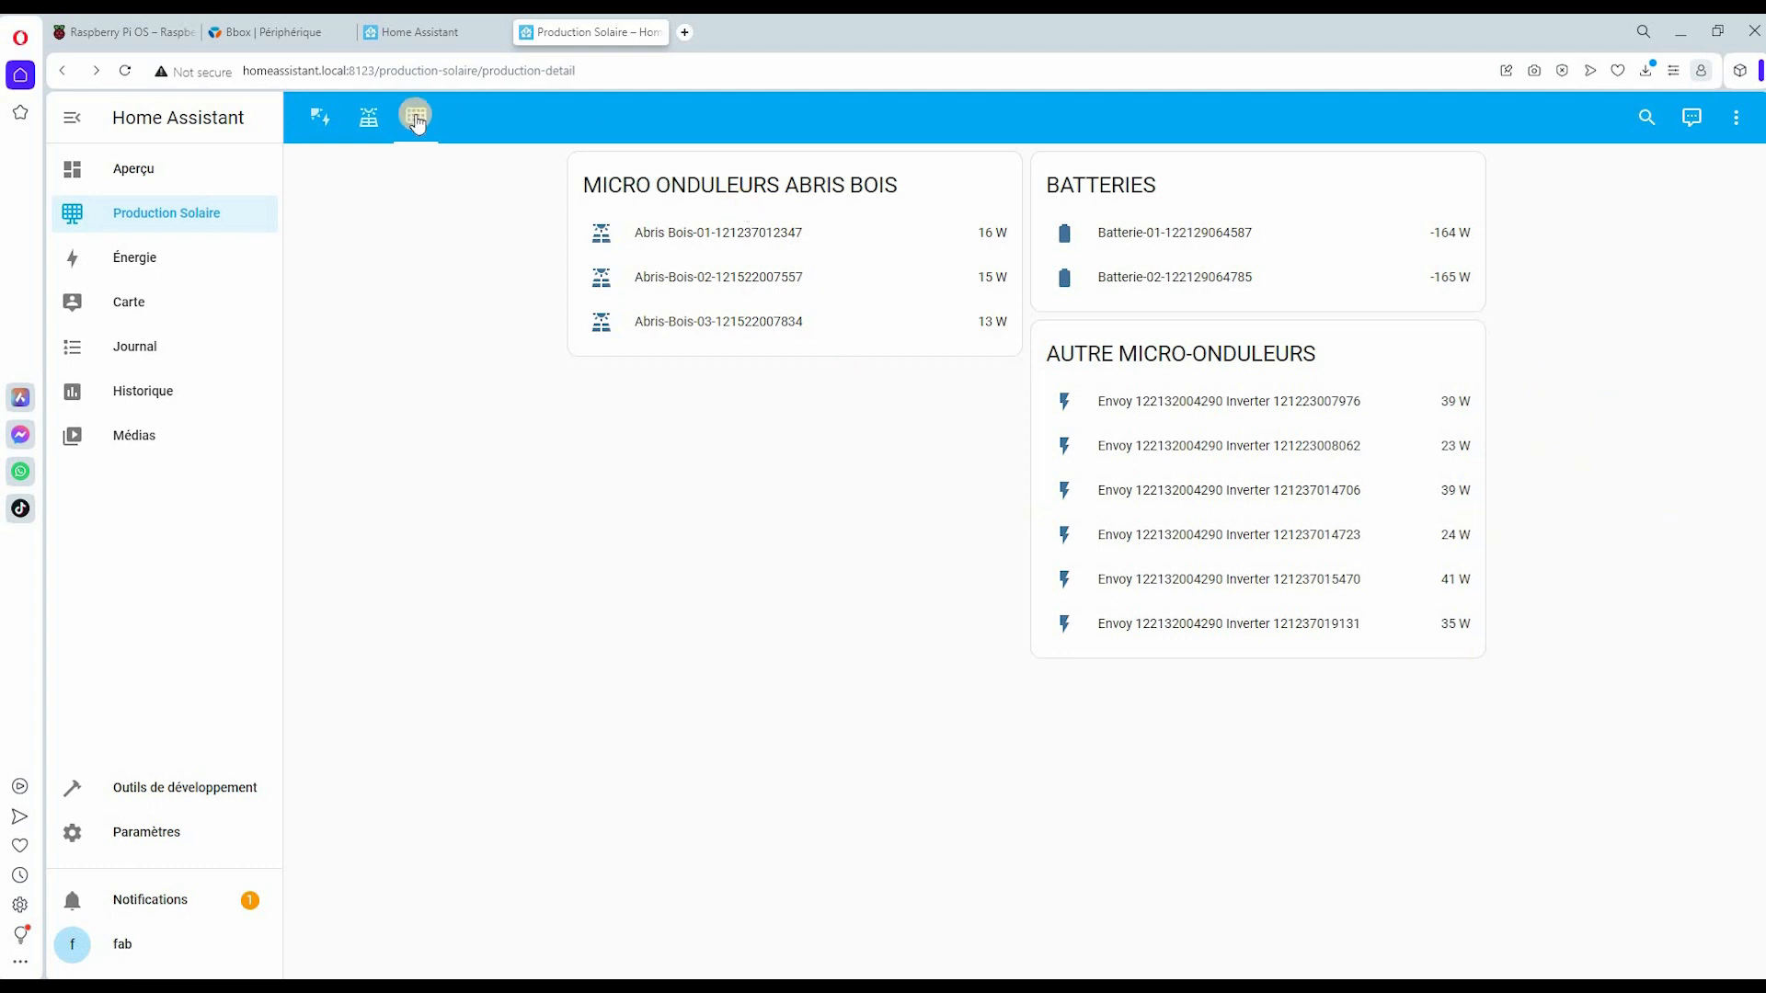
- Start a Statistique card in the Prod VS Conso view for the Envoy-Production Solaire entity
click(324, 119)
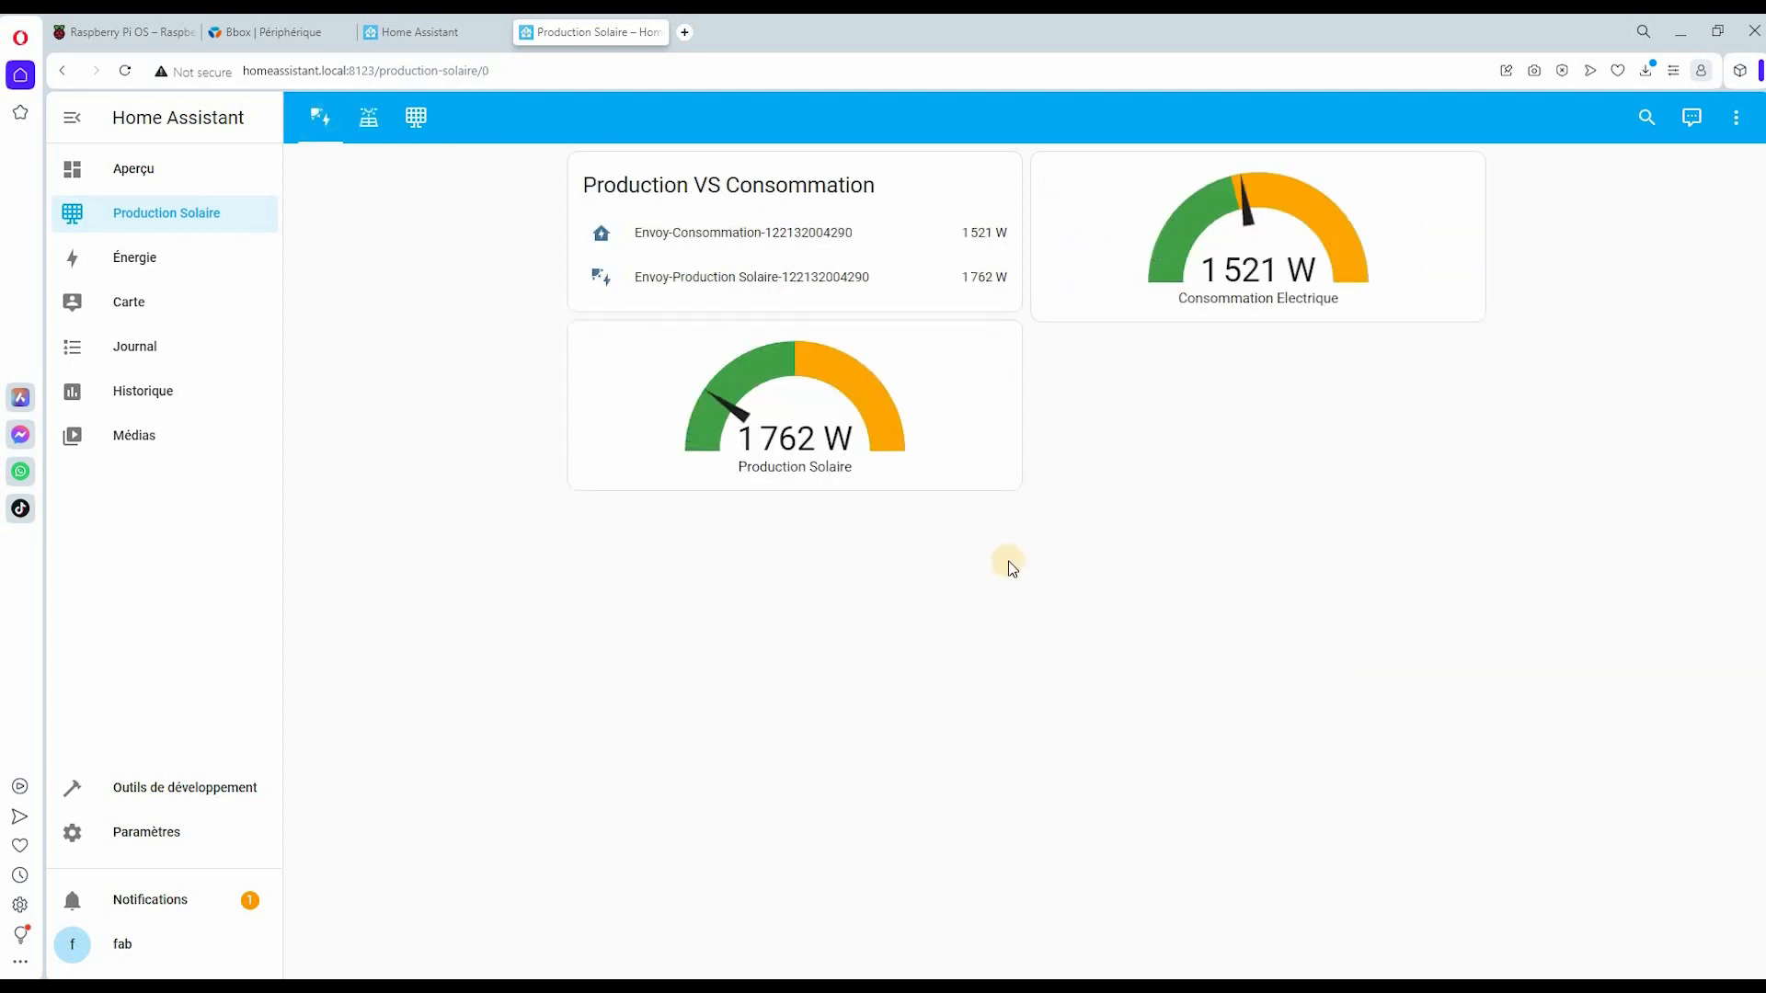
click(1737, 121)
click(1656, 169)
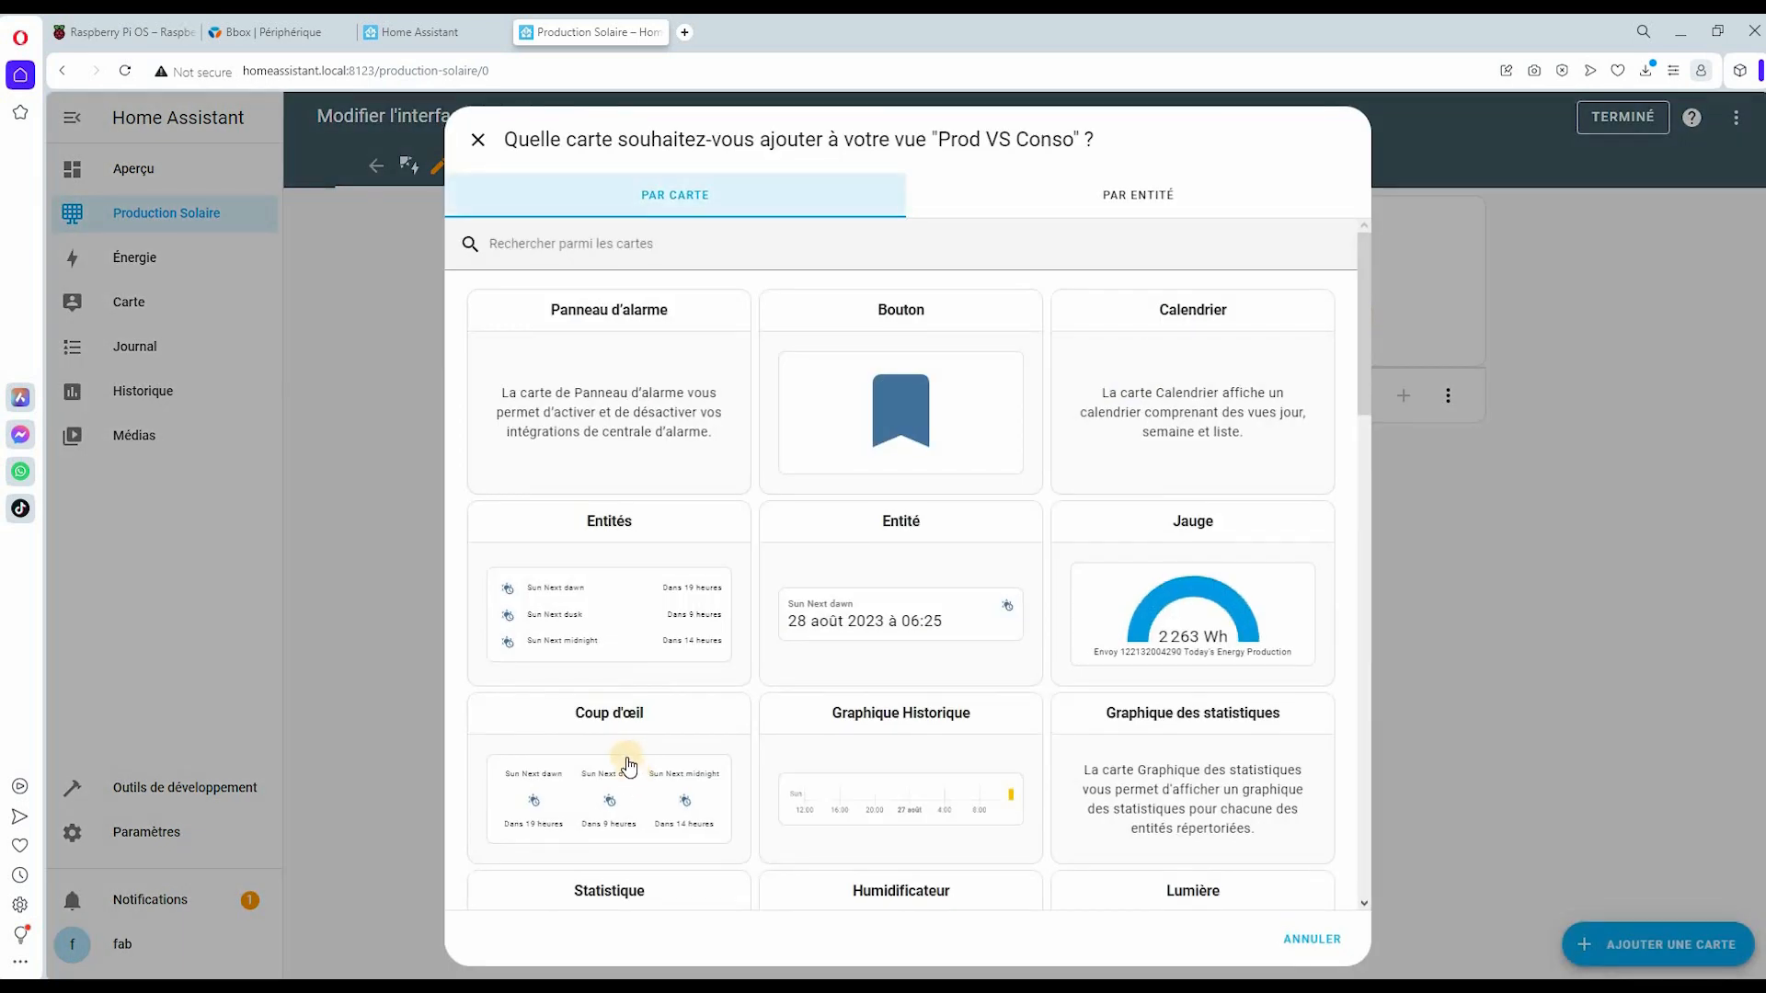
scroll(620, 743, down, 2)
click(623, 719)
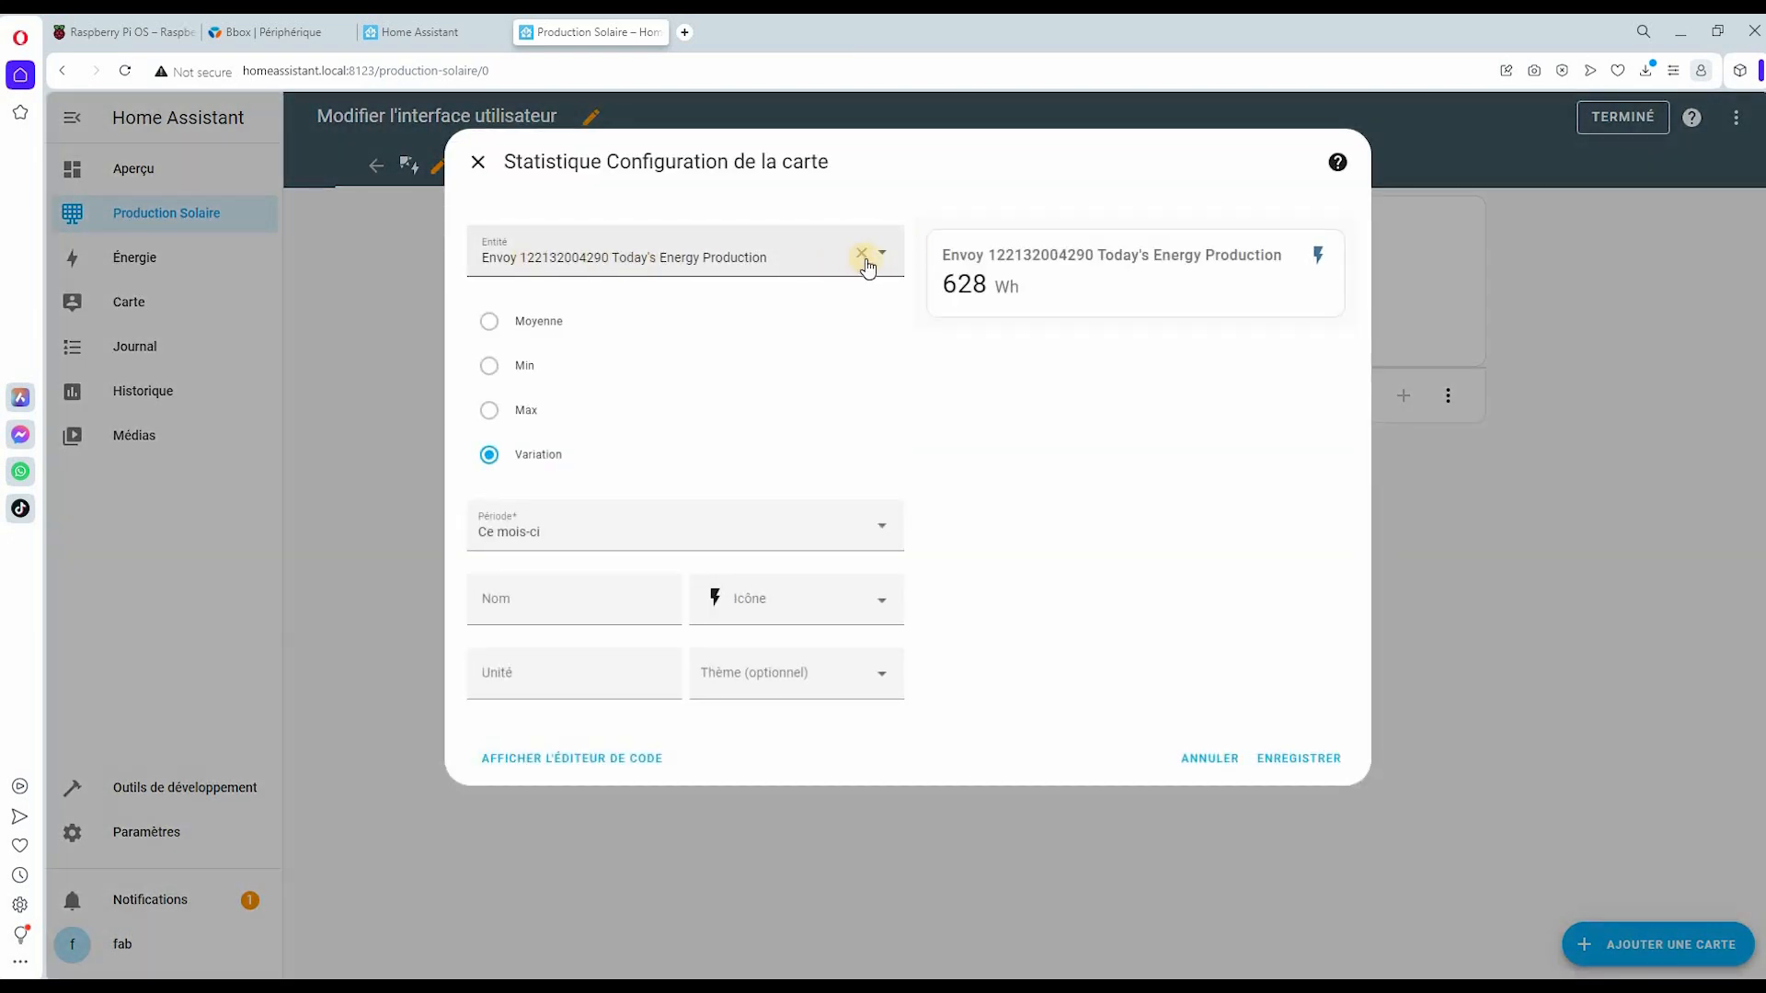
click(883, 262)
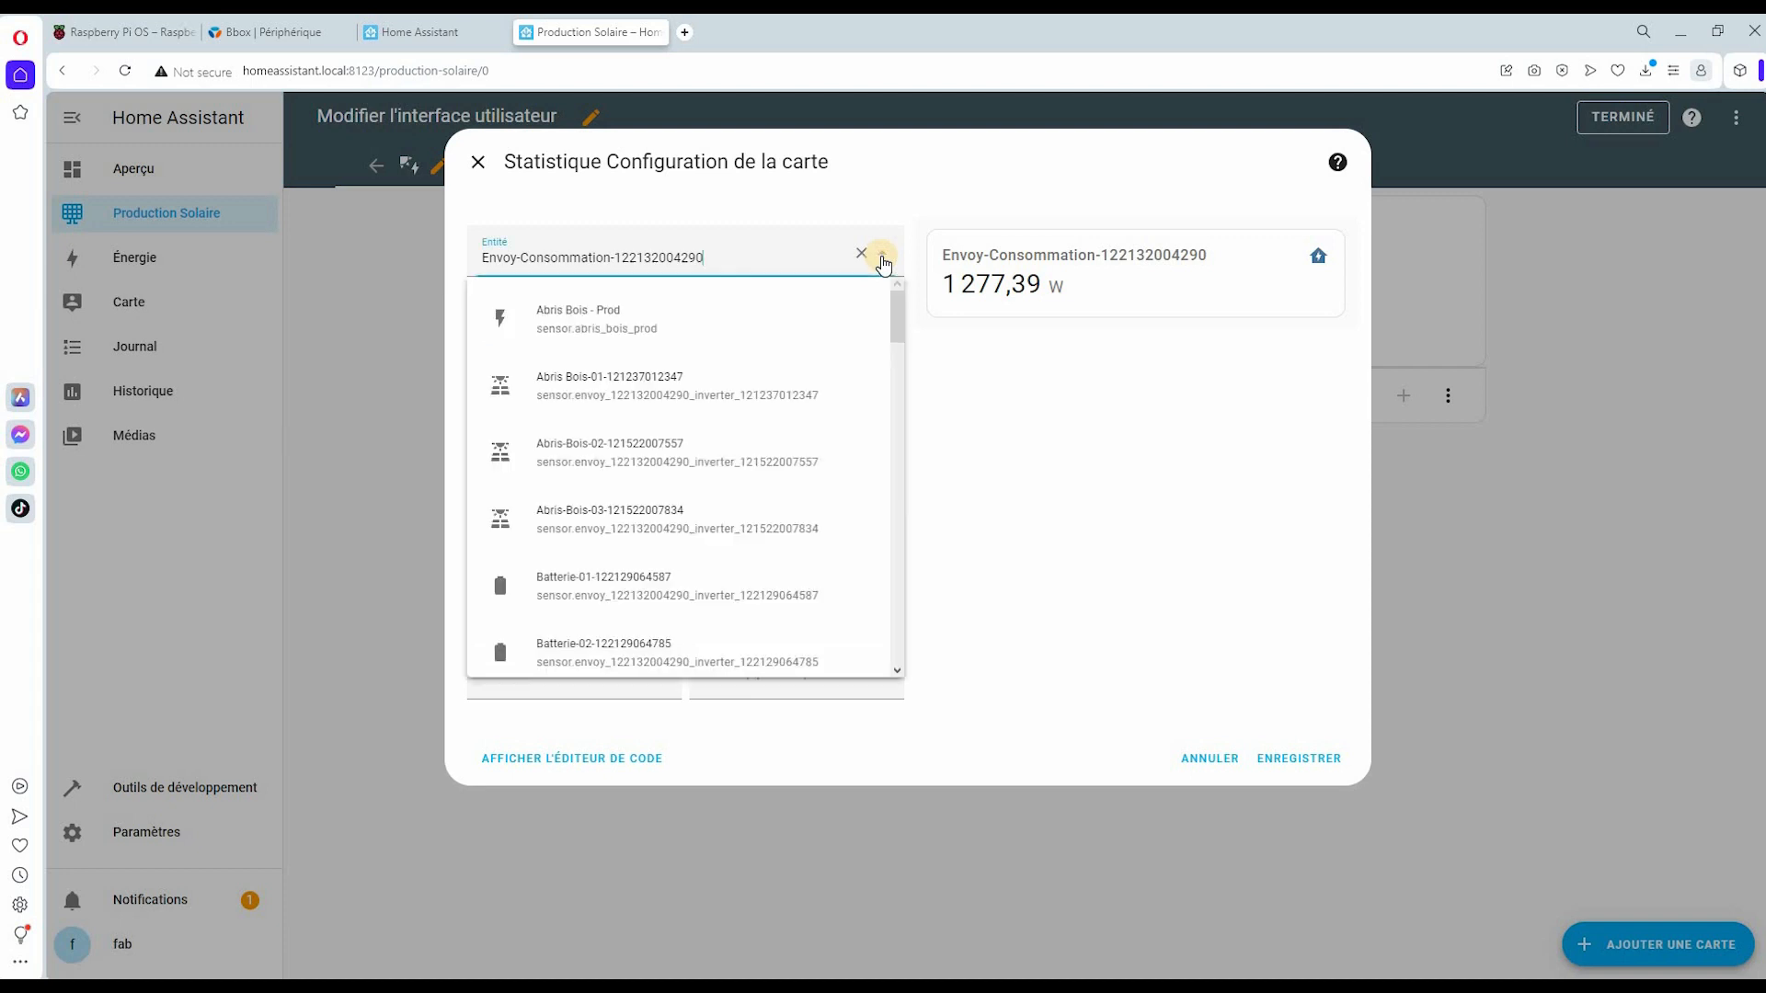
scroll(897, 368, down, 3)
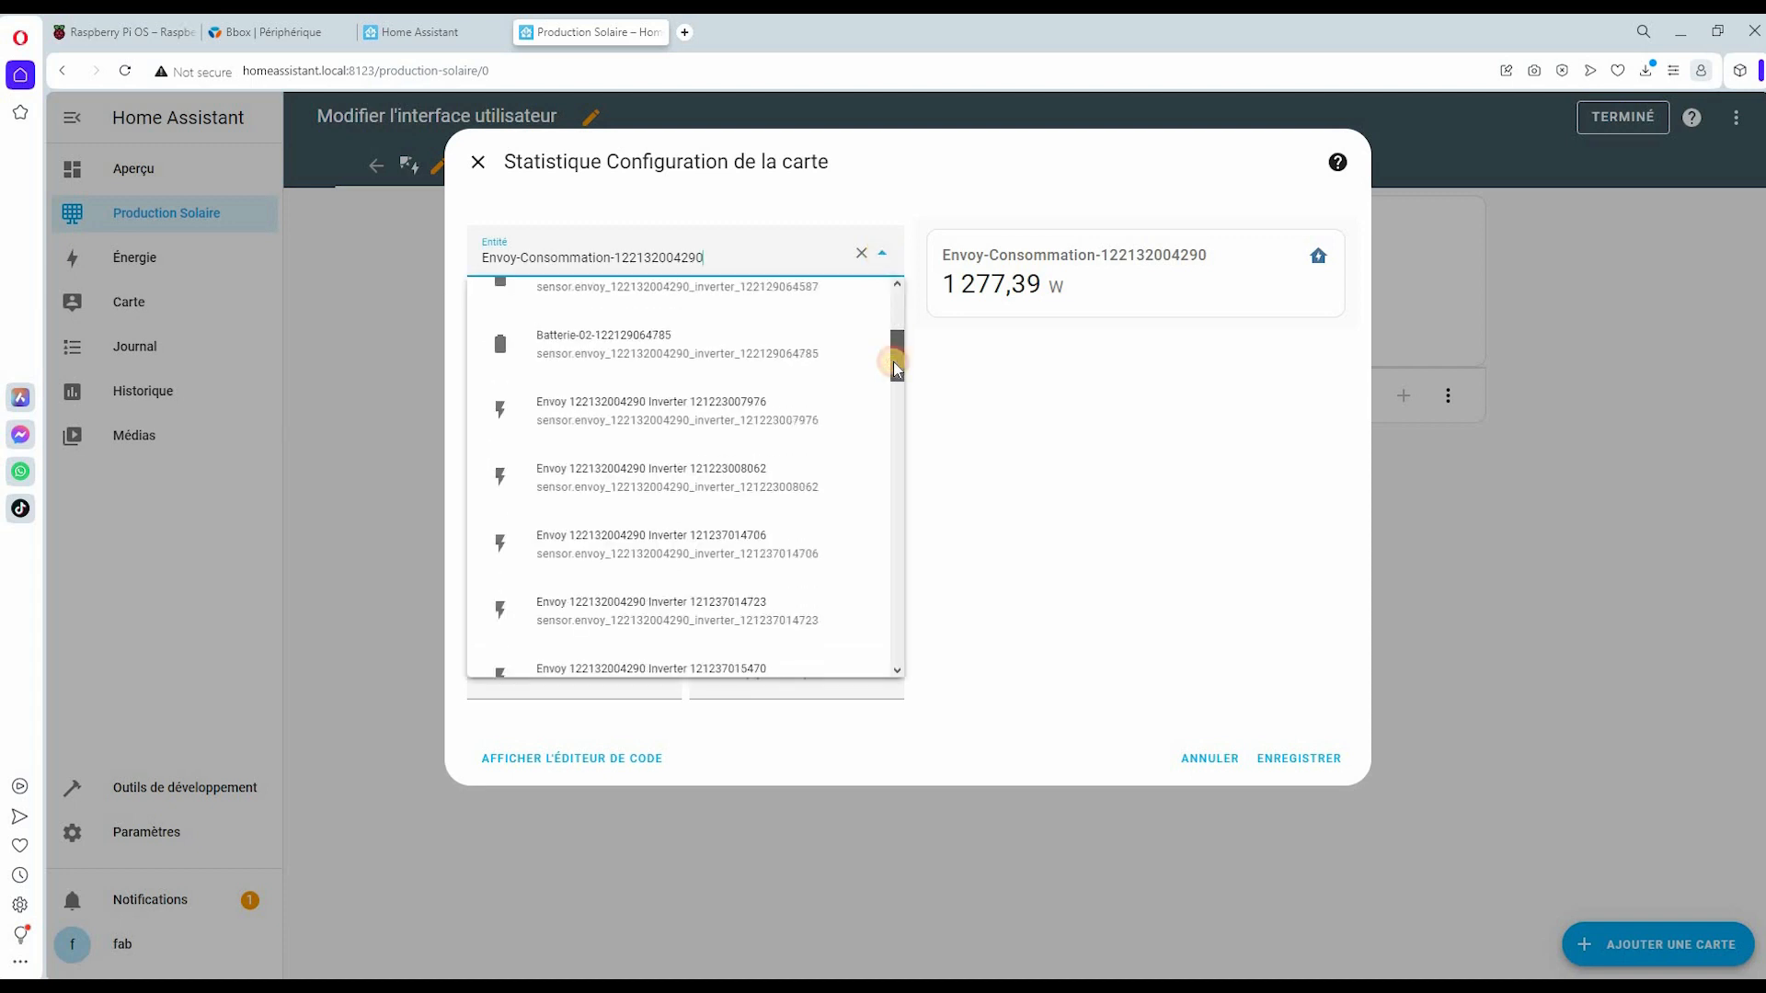
scroll(892, 560, down, 10)
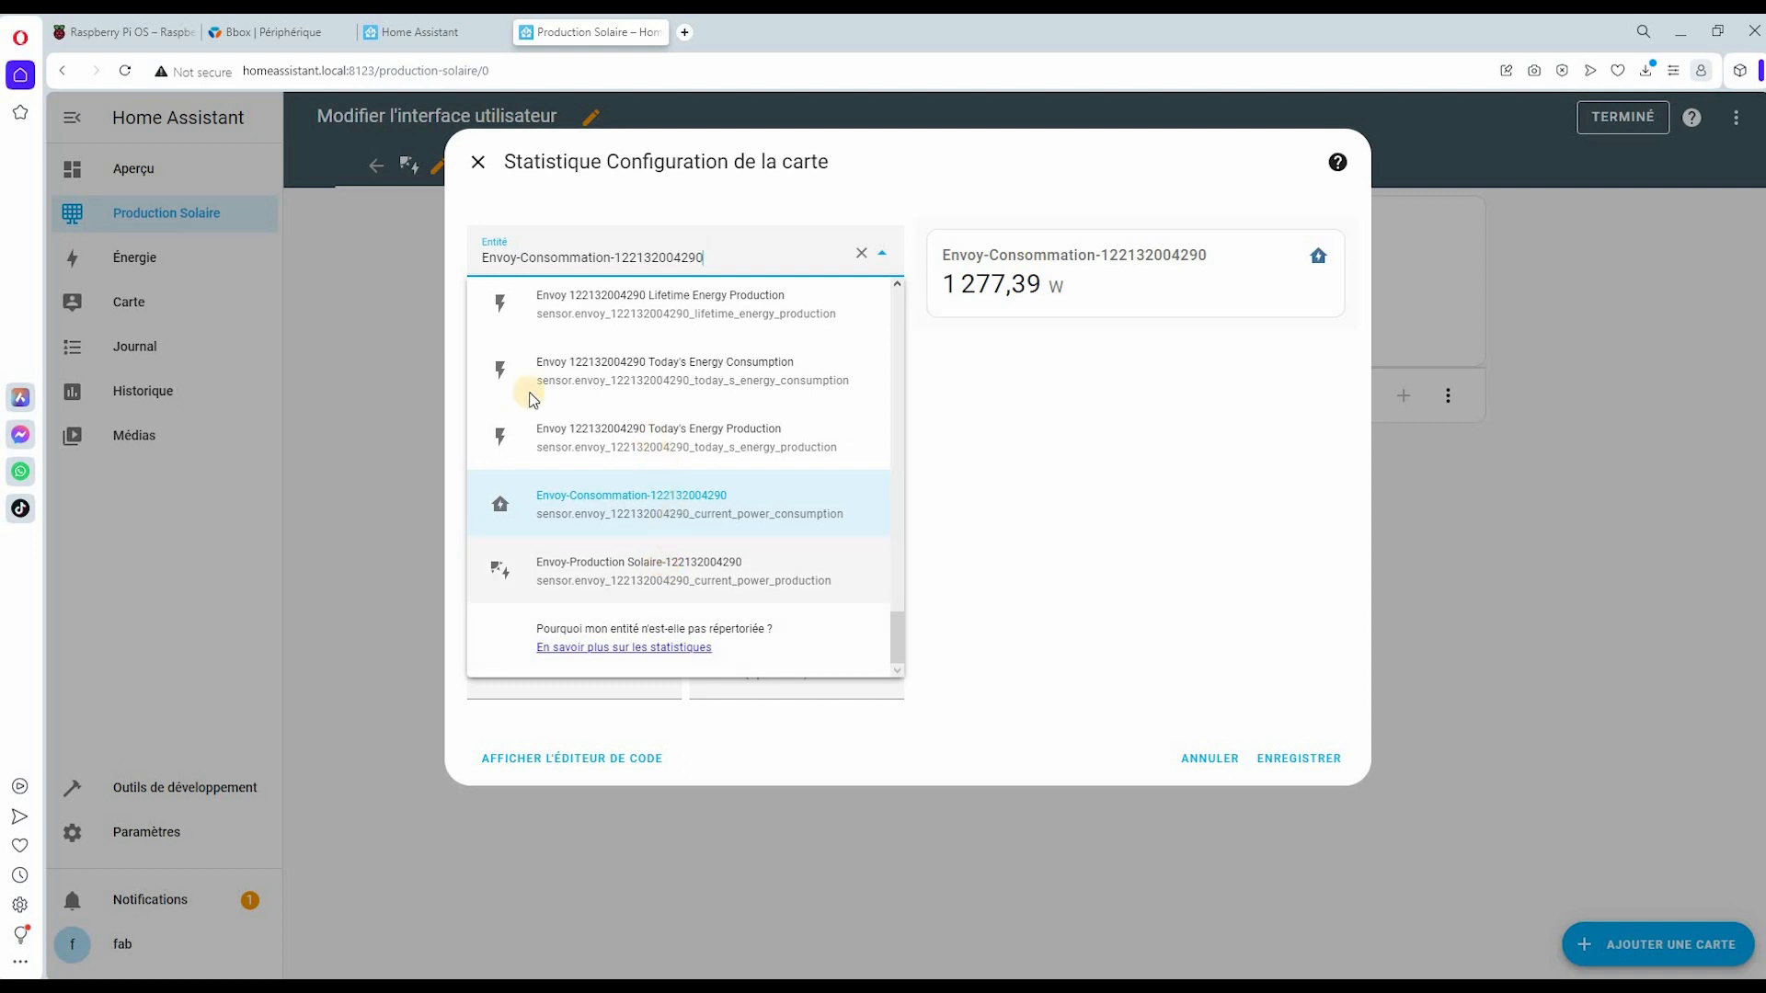
click(524, 570)
- Set the statistic card's period to Aujourd'hui and its value to Max, and save the card
click(501, 529)
click(505, 581)
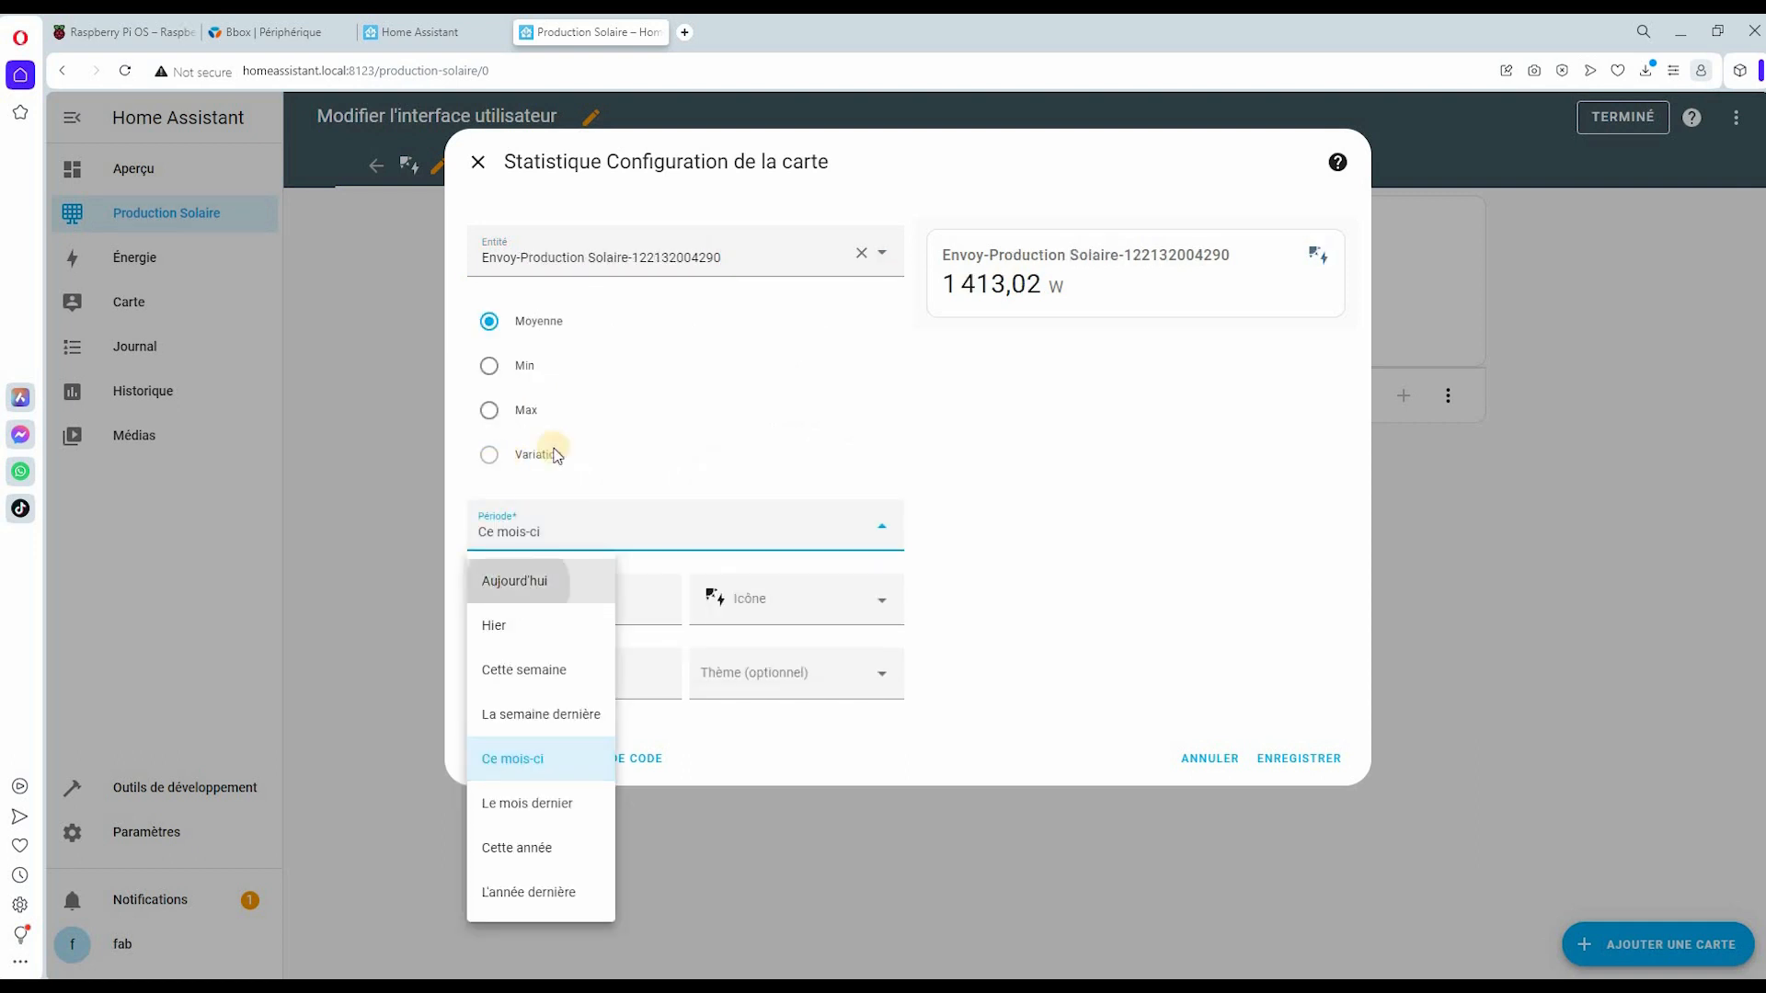
click(490, 366)
click(488, 411)
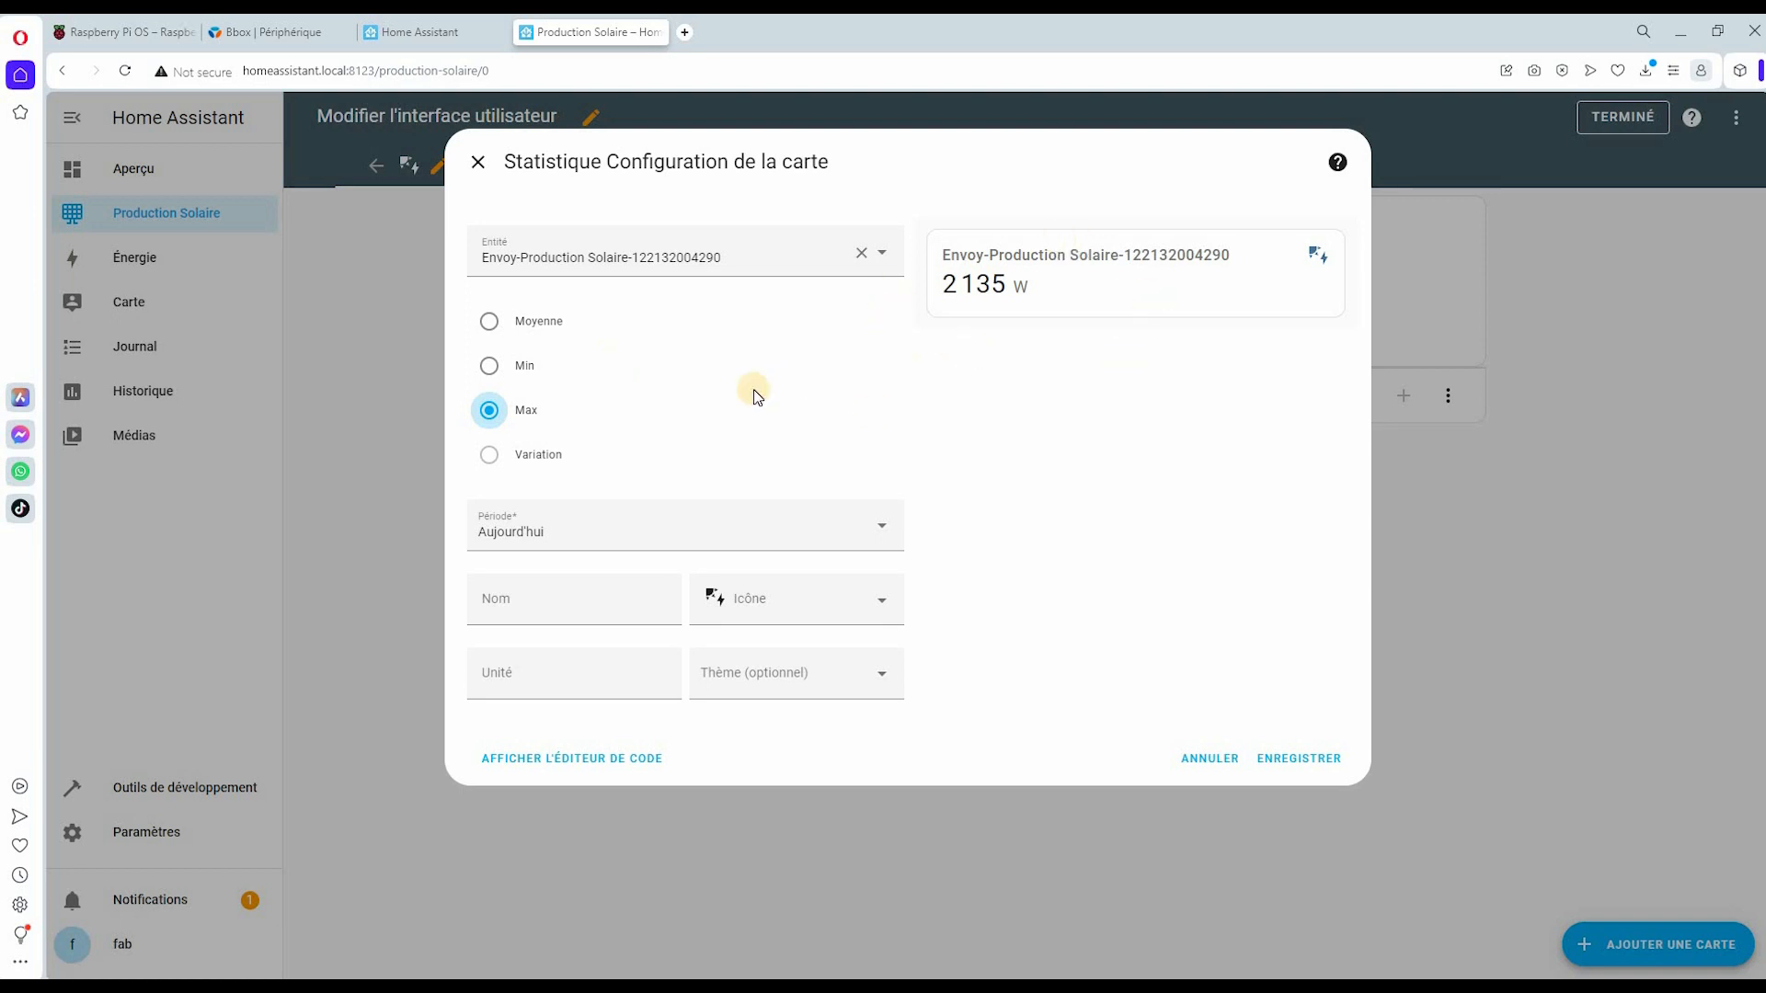
click(1317, 757)
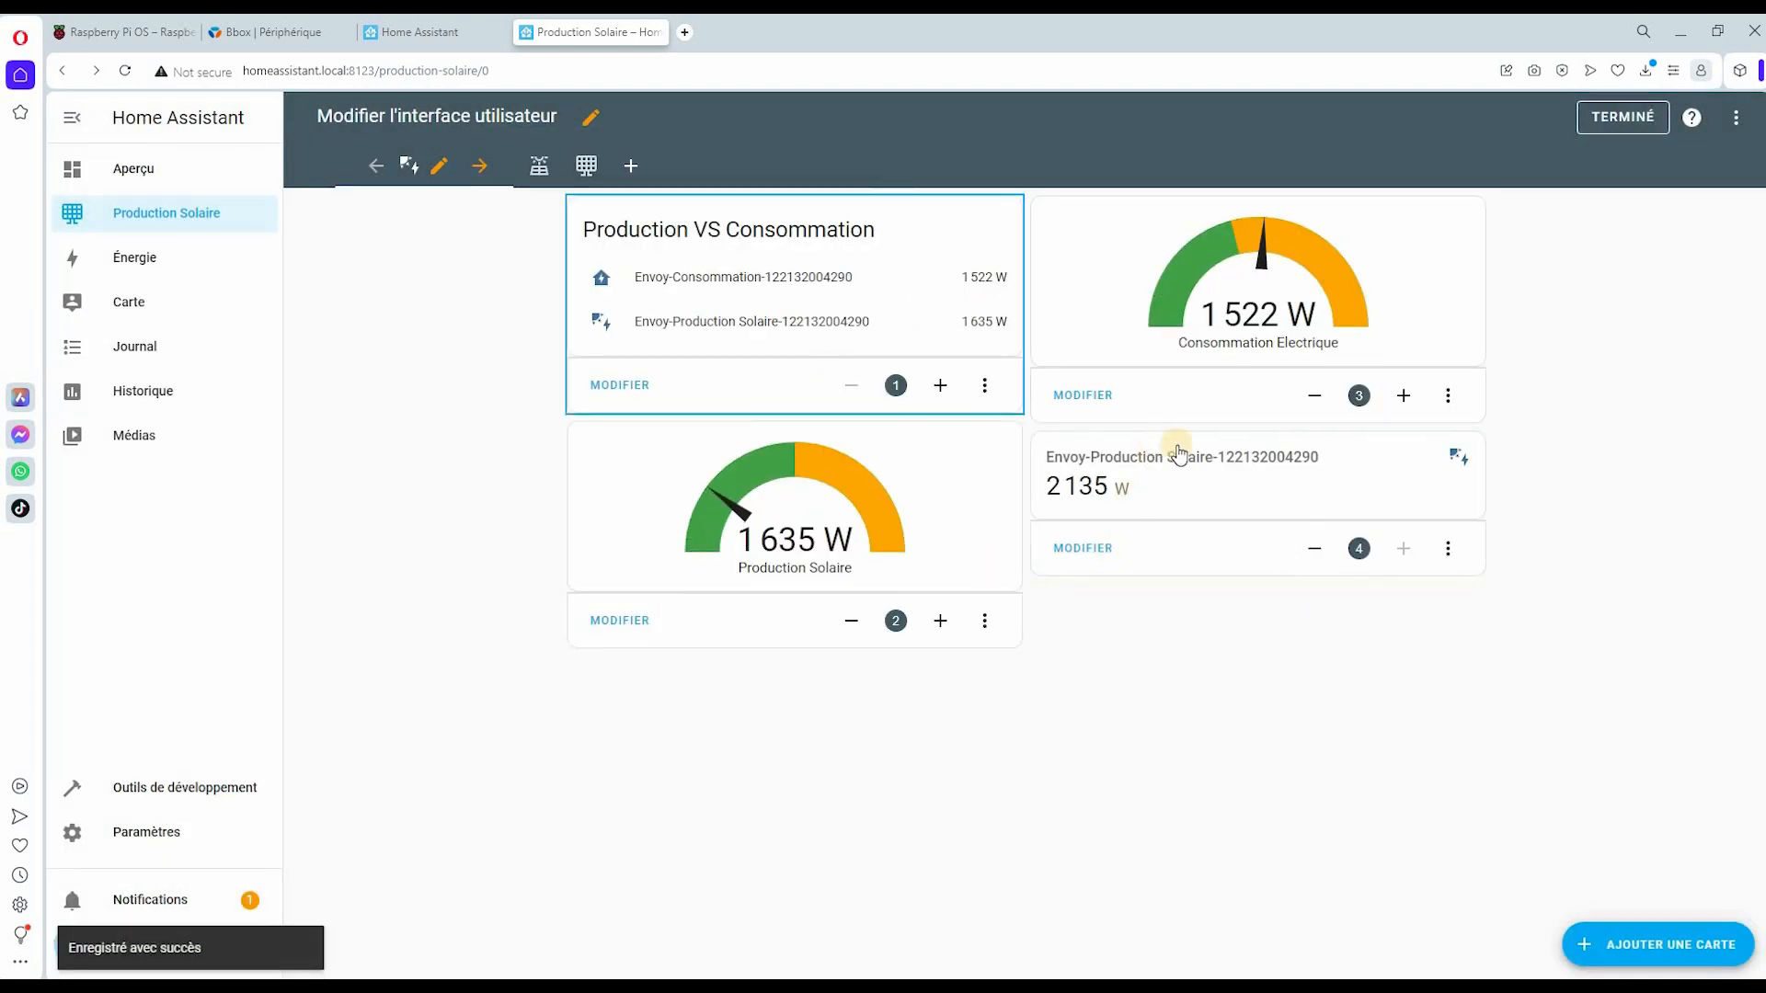
- Start a second Statistique card in the Prod VS Conso view for Envoy-Production Solaire, with value Max and period Hier
click(1658, 944)
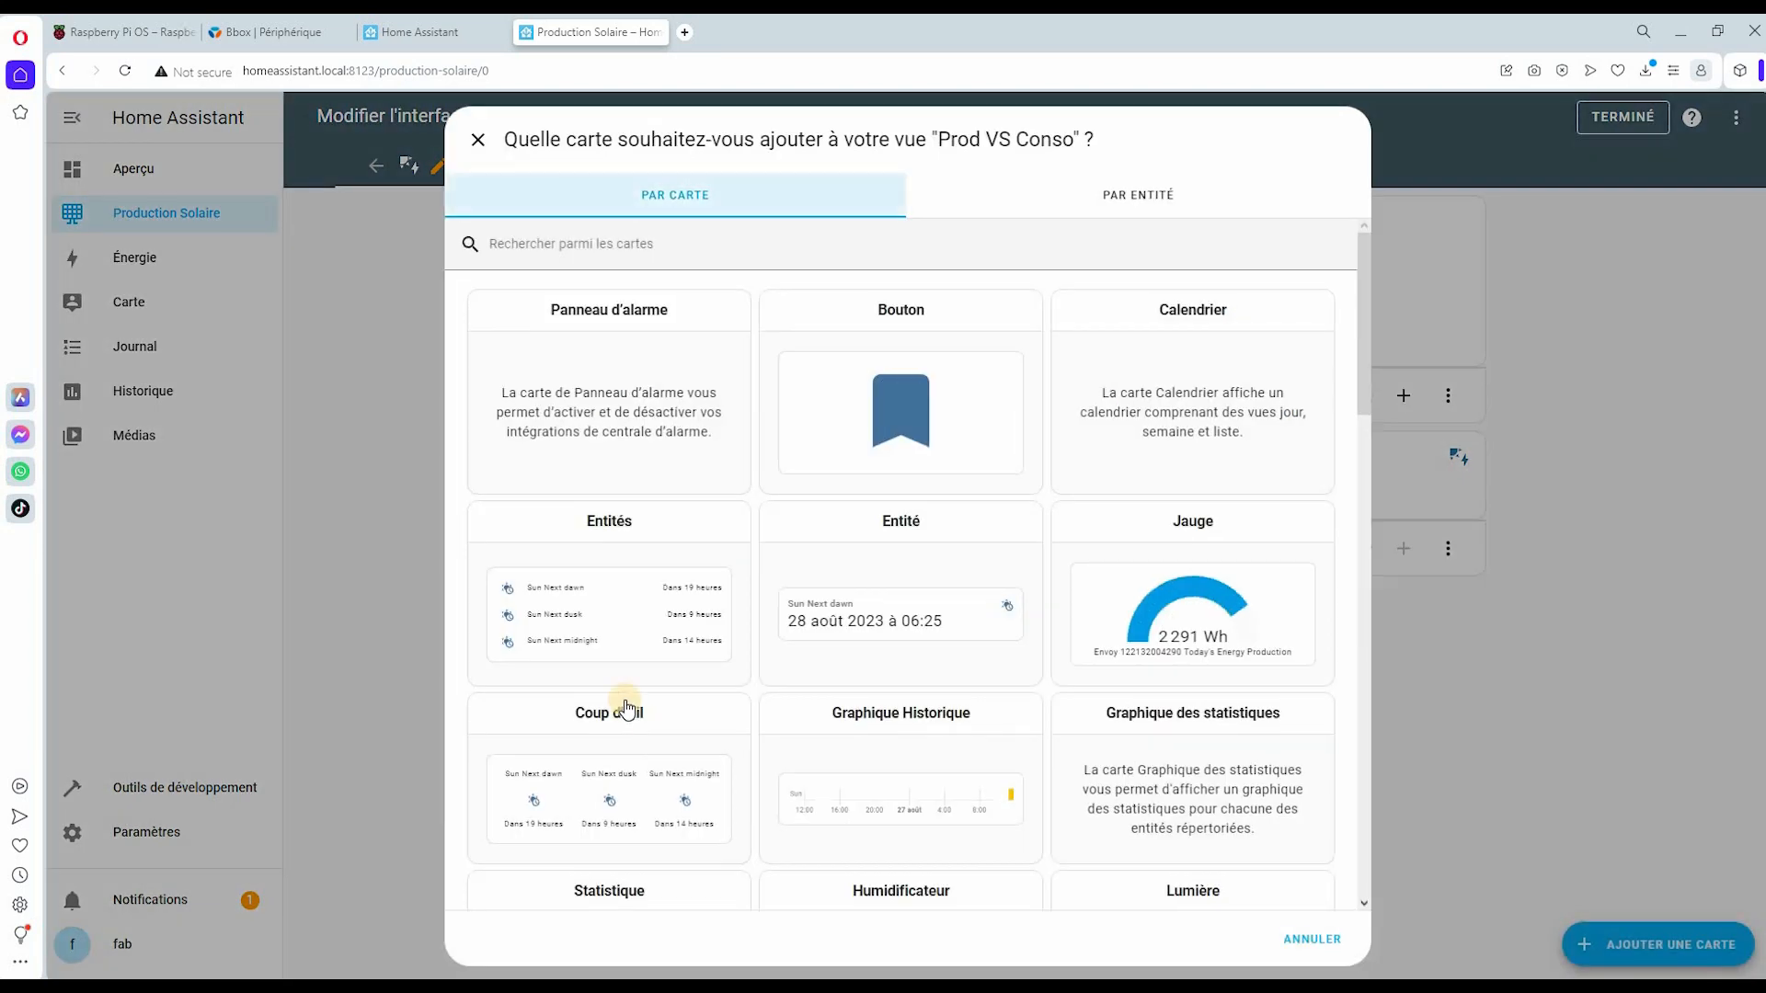
scroll(591, 689, down, 3)
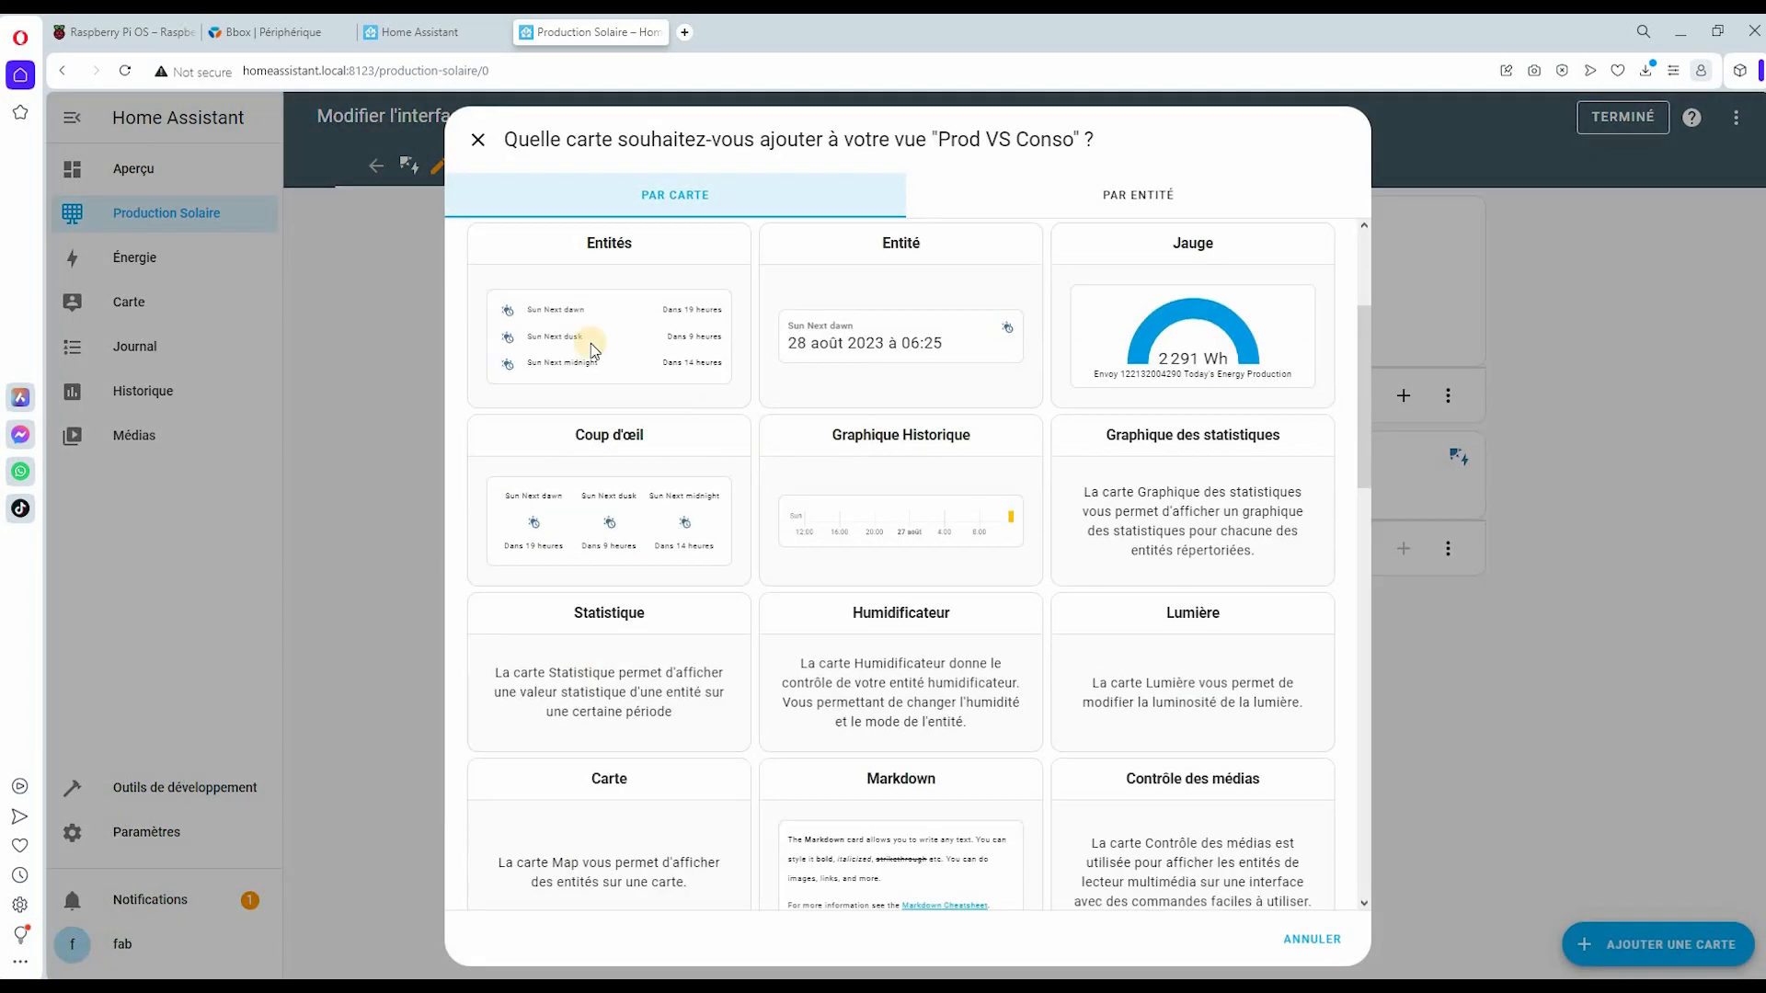
click(589, 672)
click(881, 253)
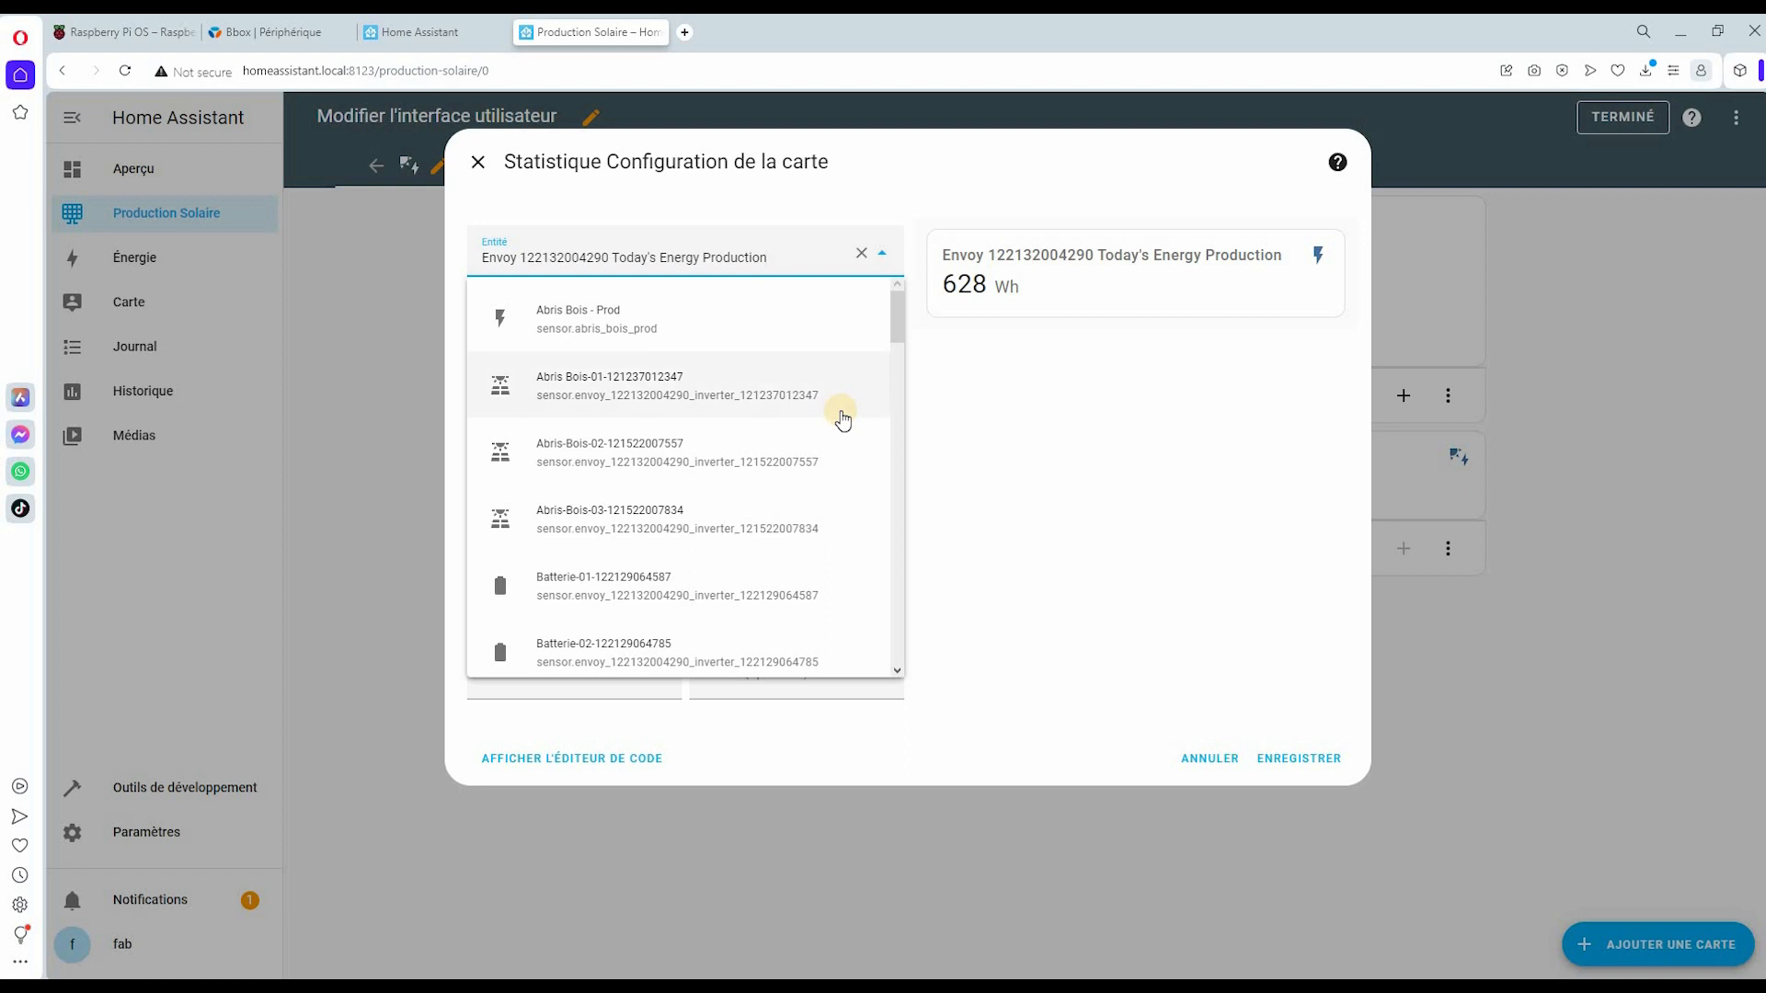
scroll(842, 419, down, 5)
click(626, 571)
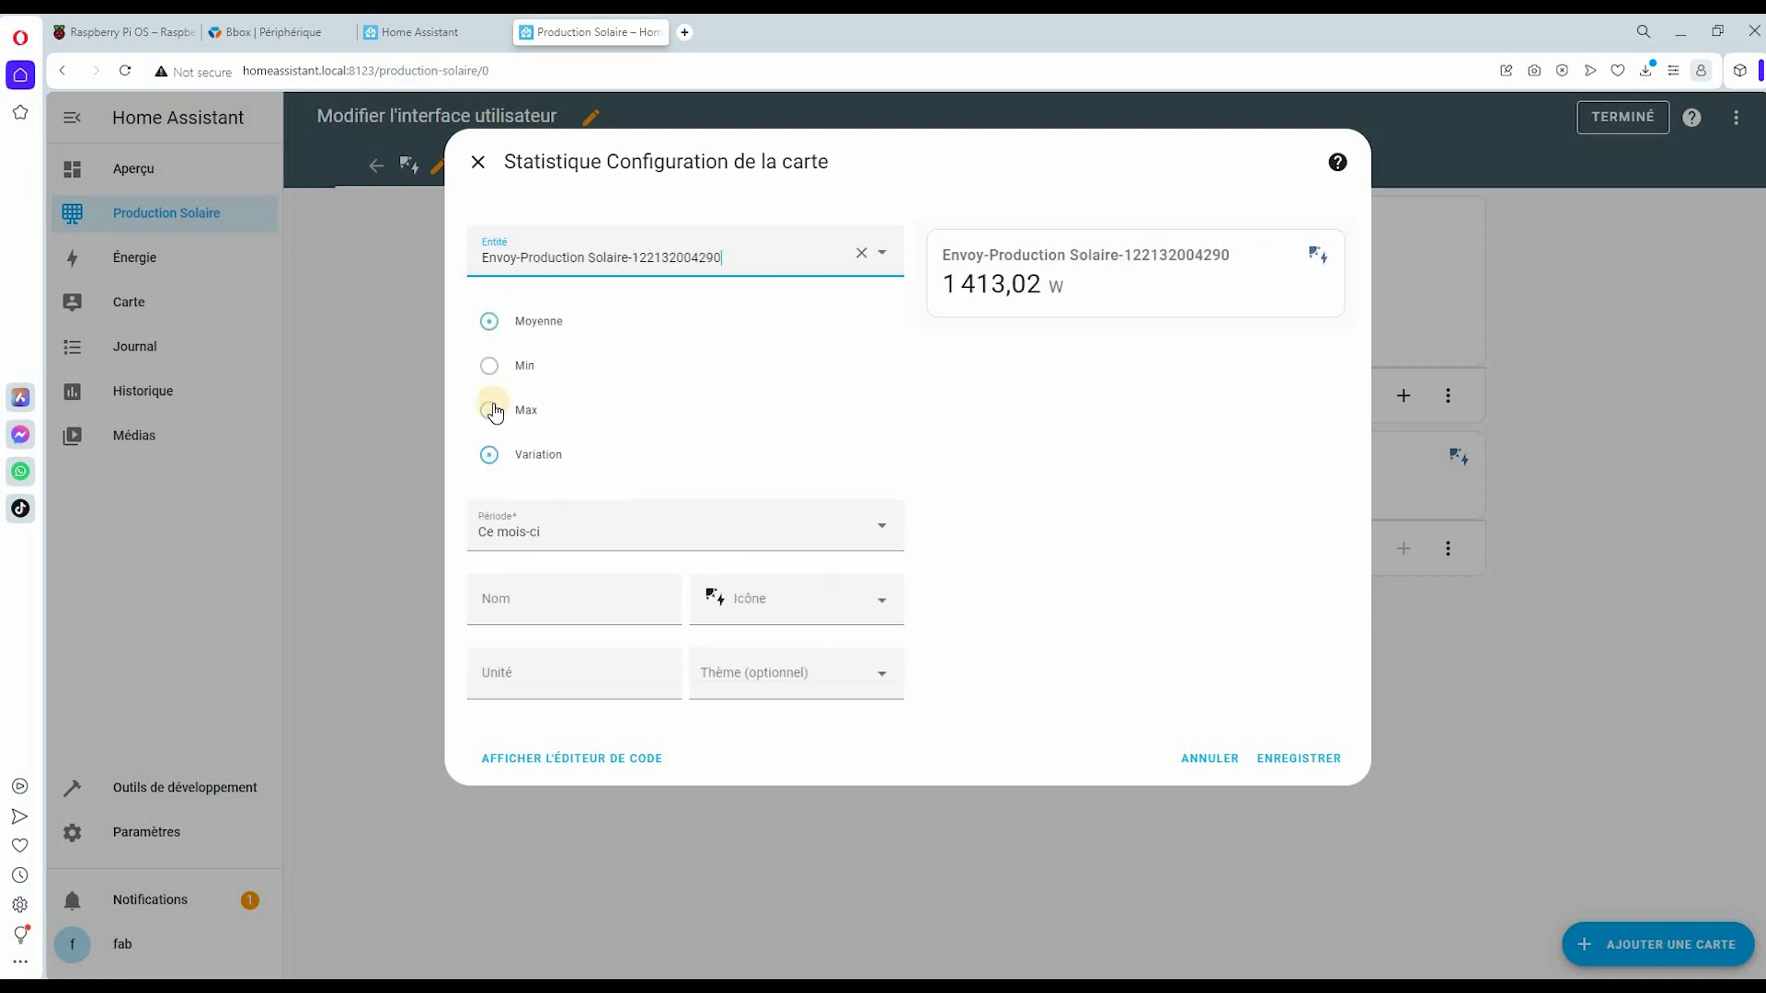
click(490, 411)
click(533, 532)
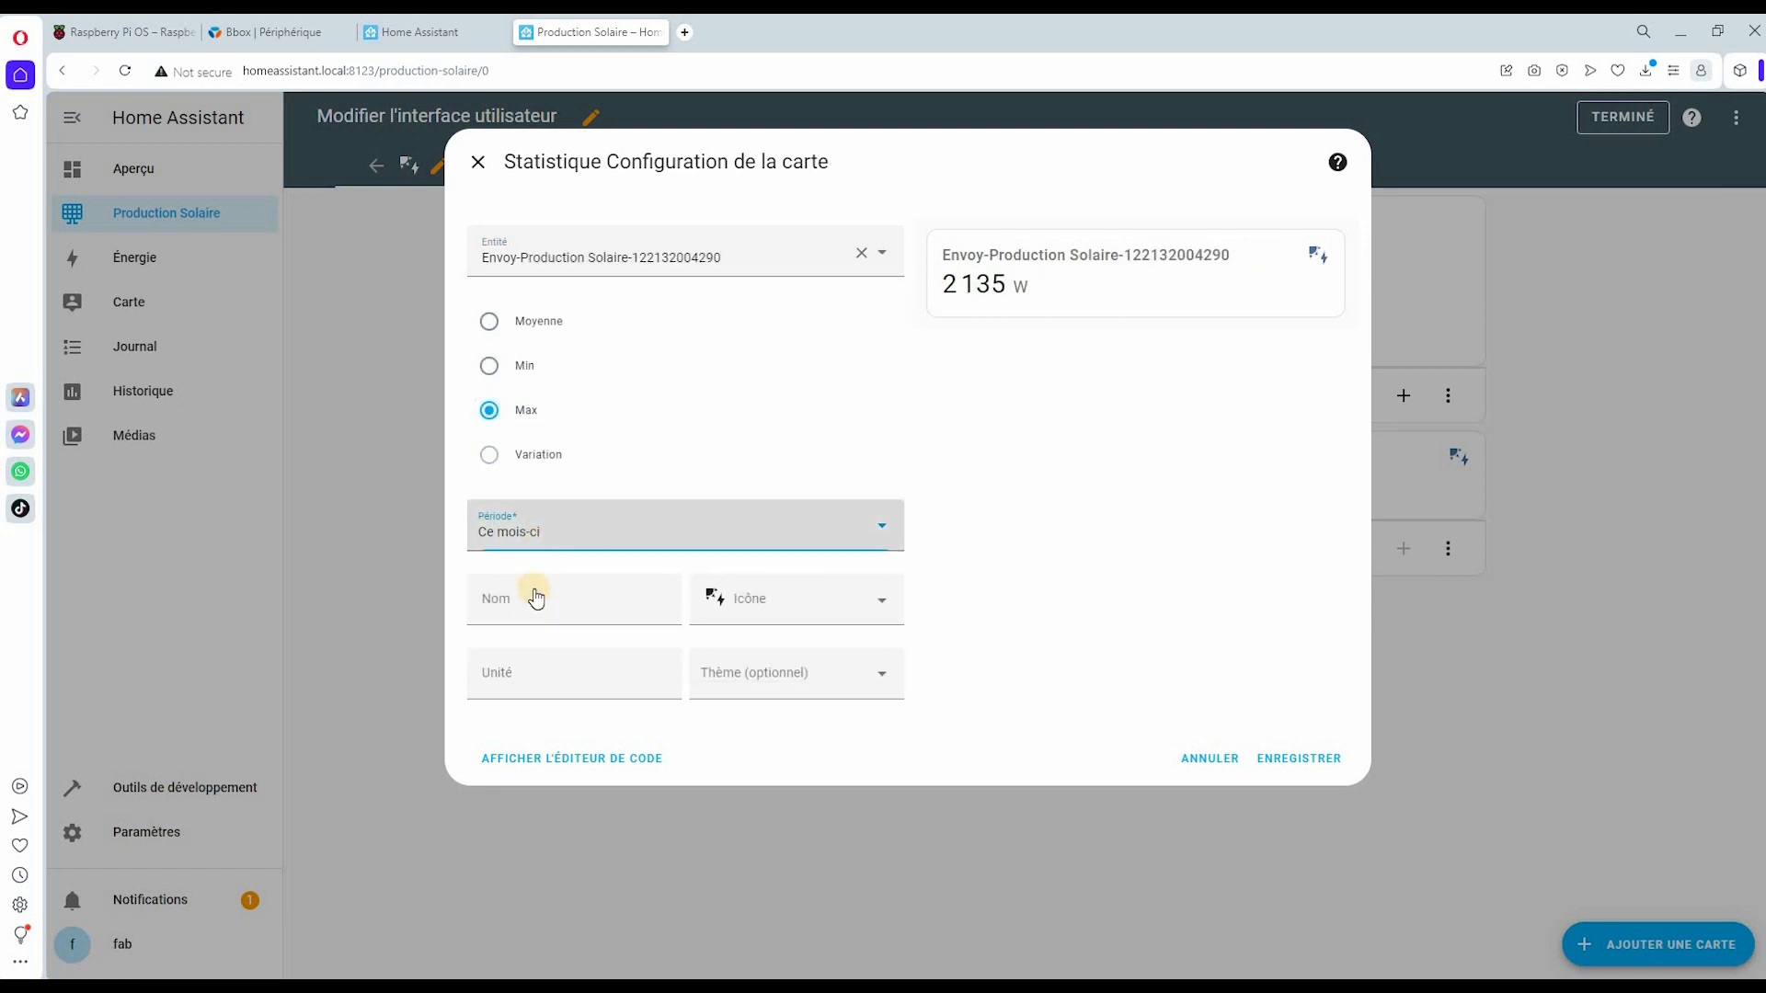
click(520, 623)
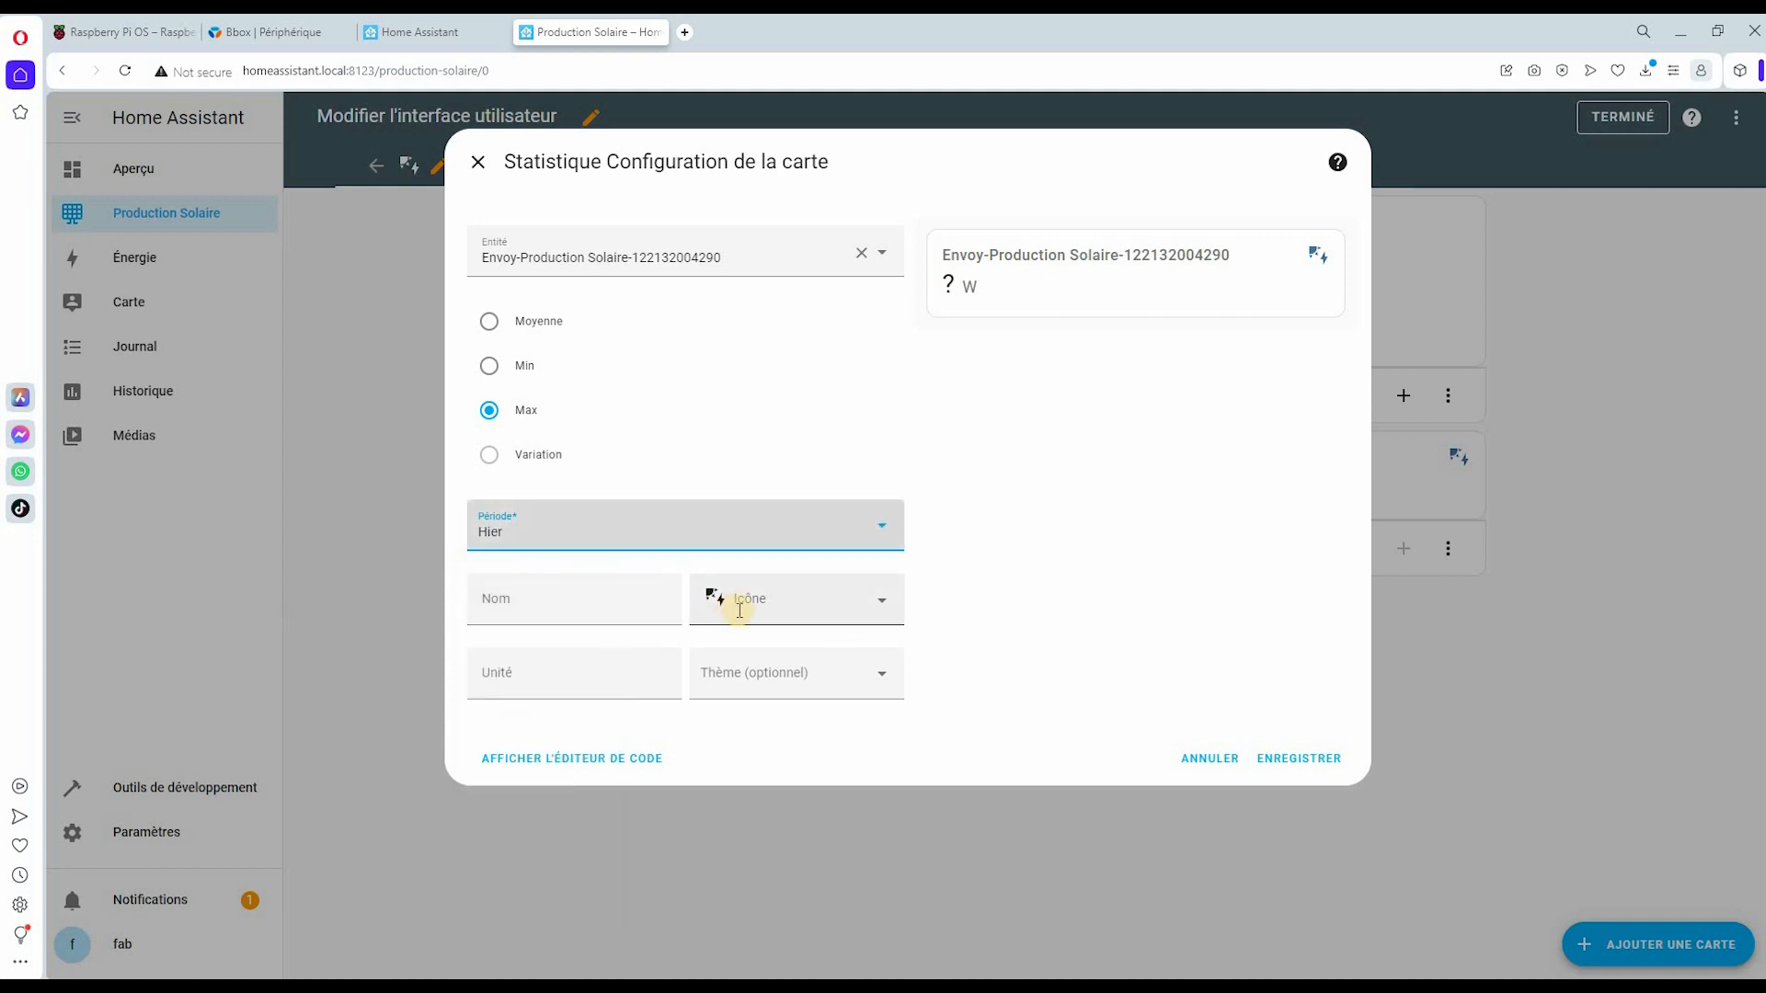
- Name the second statistic card "PROD MAX HIER", set its unit to W and save it
click(504, 603)
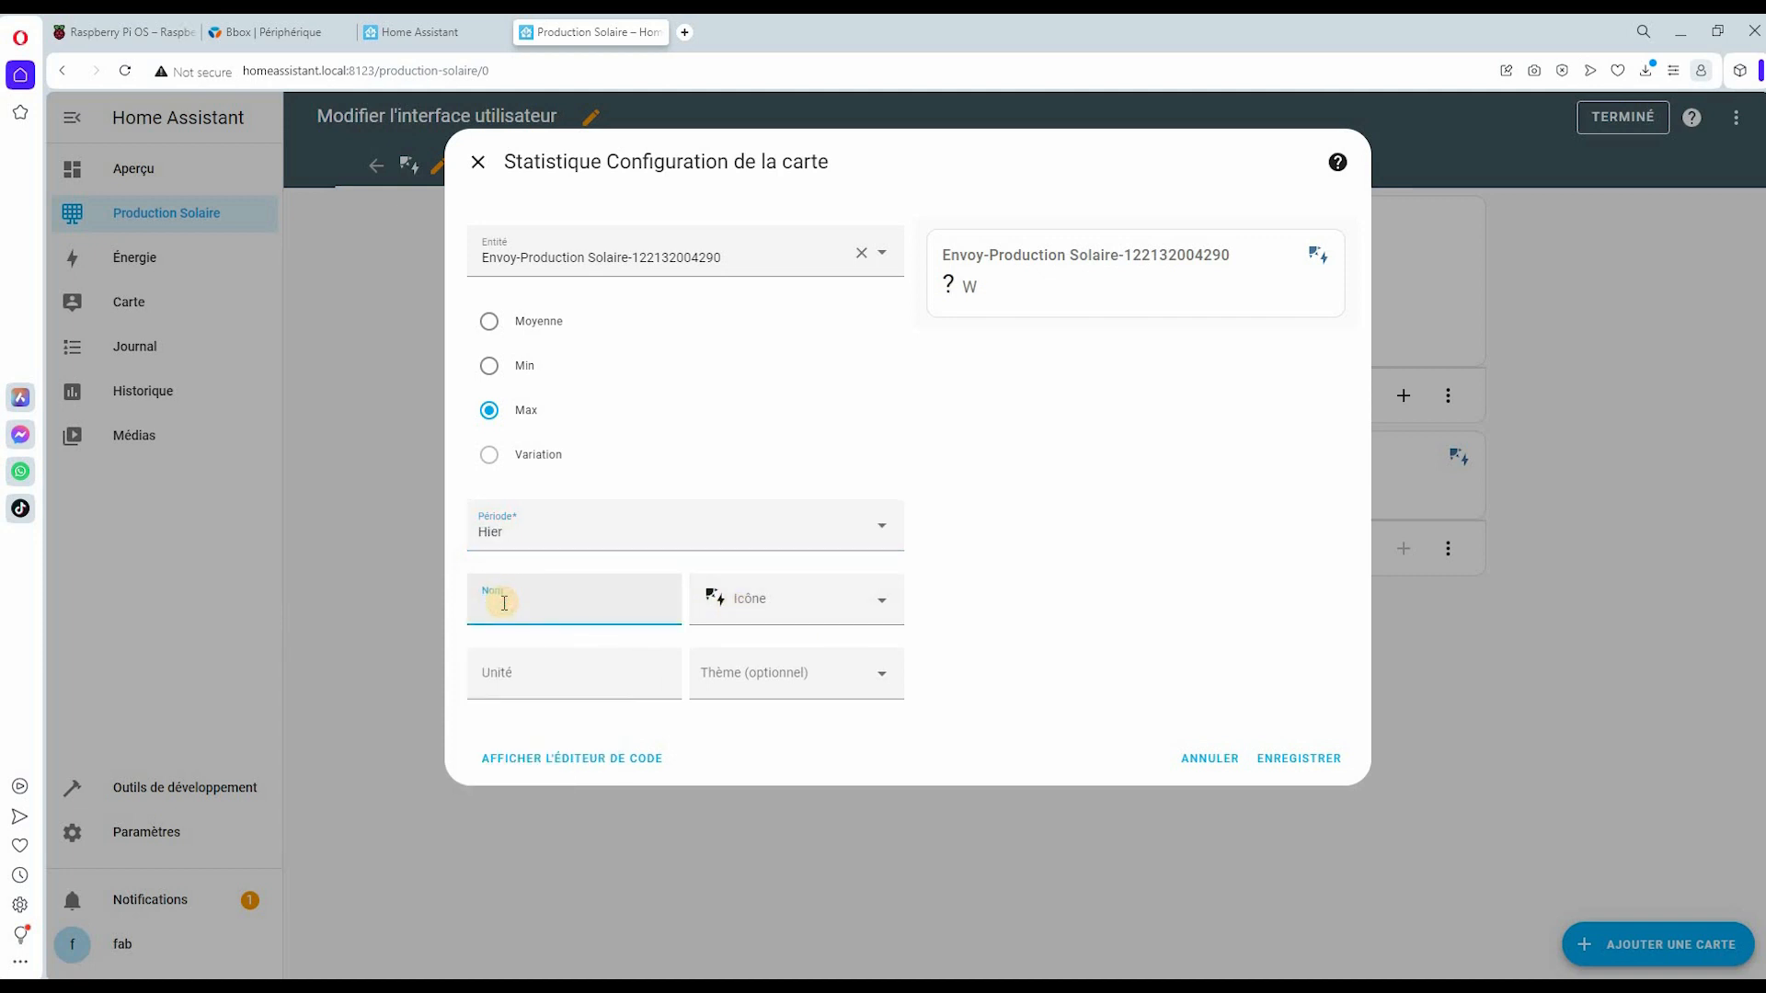
text(MAX HIER)
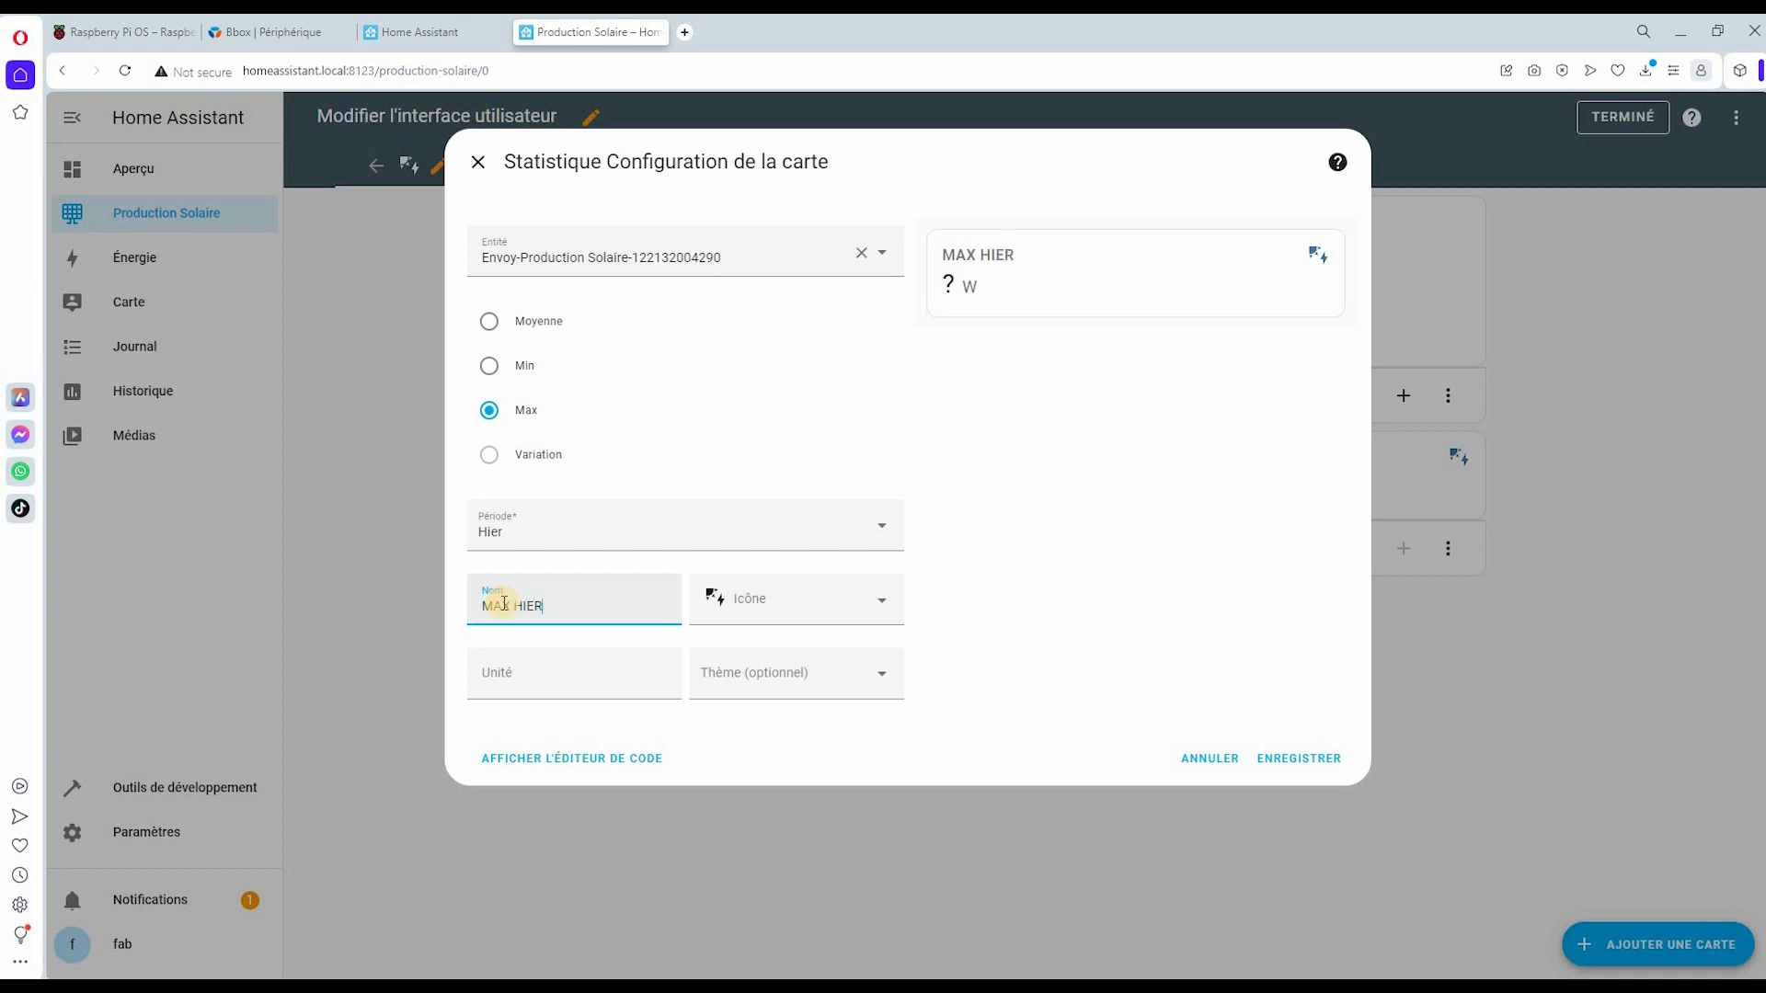
text(PROD)
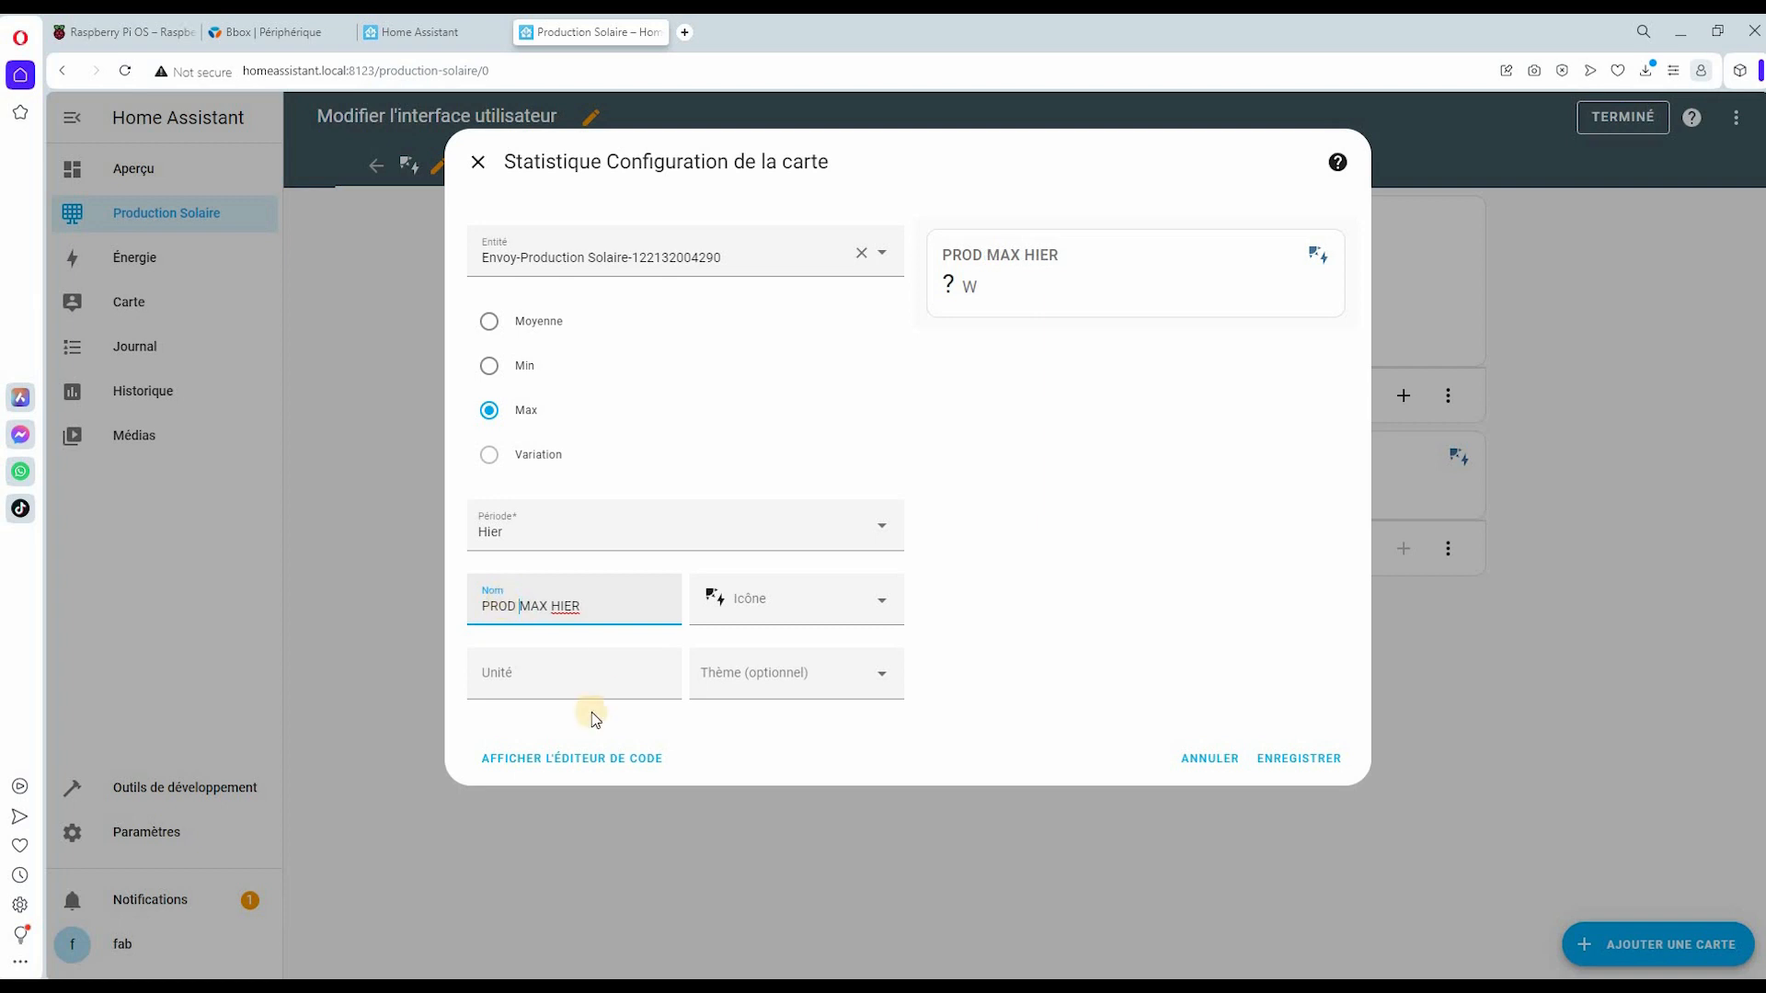
click(538, 660)
text(W)
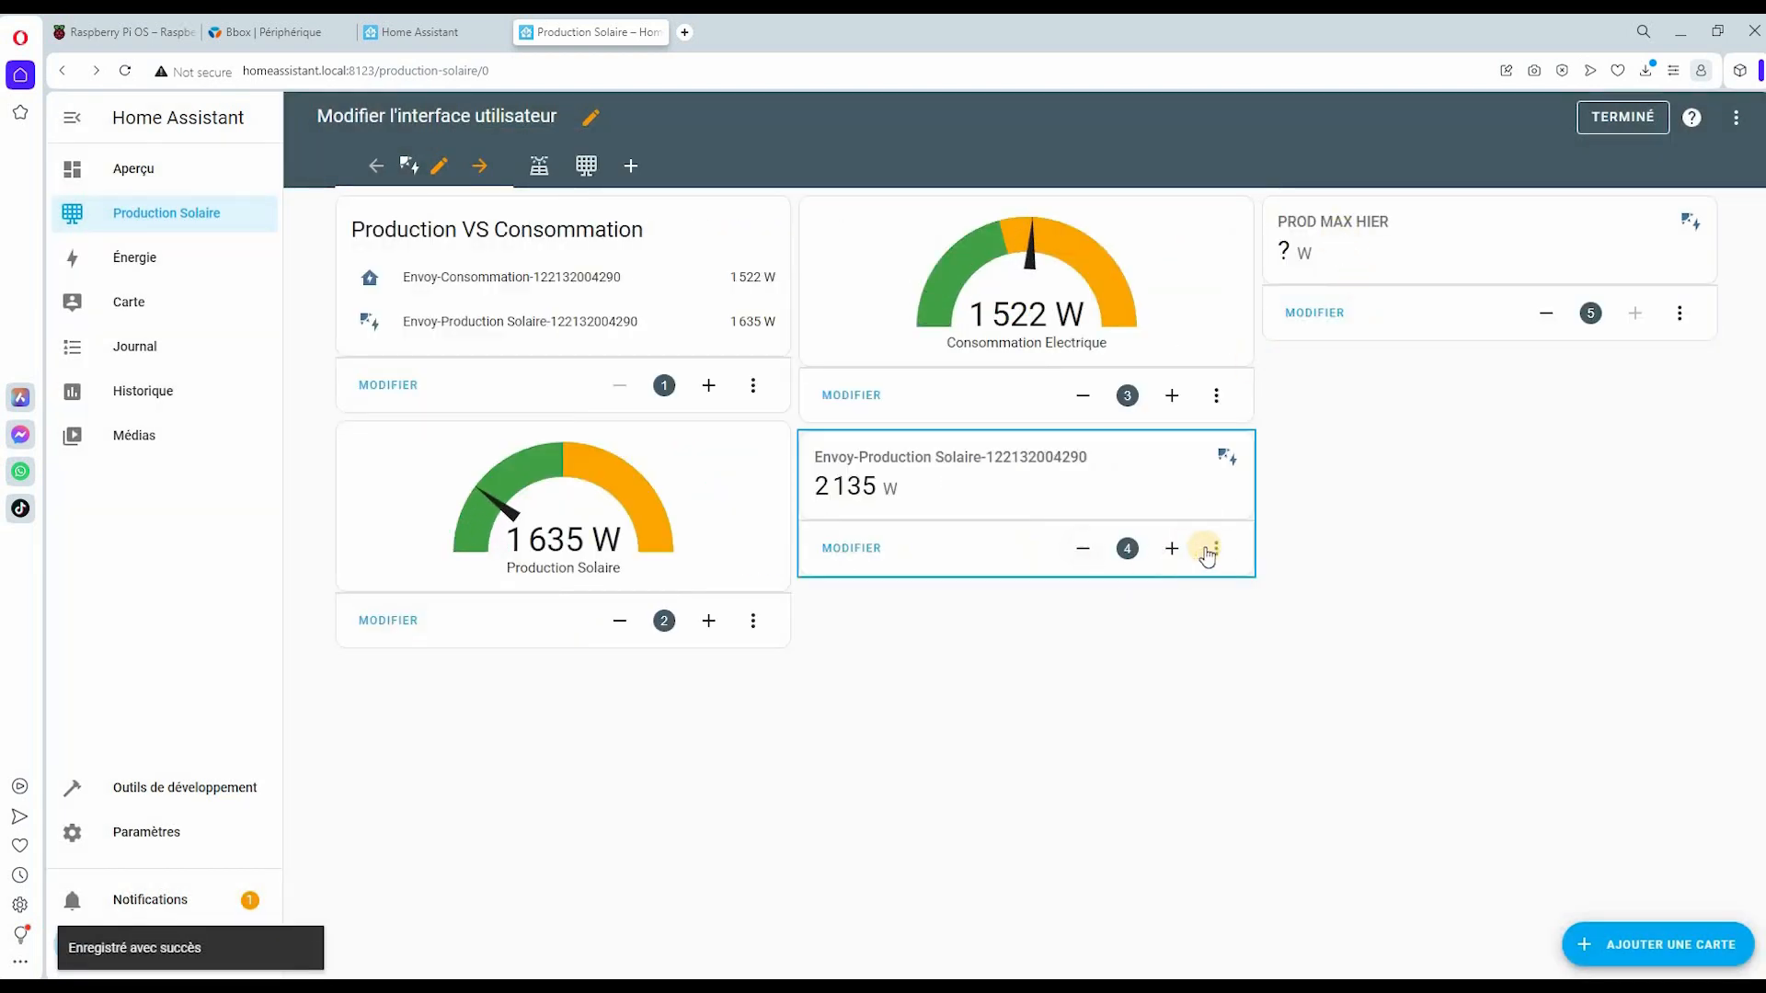
- Name the Aujourd'hui statistic card "PROD MAX AUJOURD'HUI" with unit W, save it and finish editing the dashboard
click(852, 551)
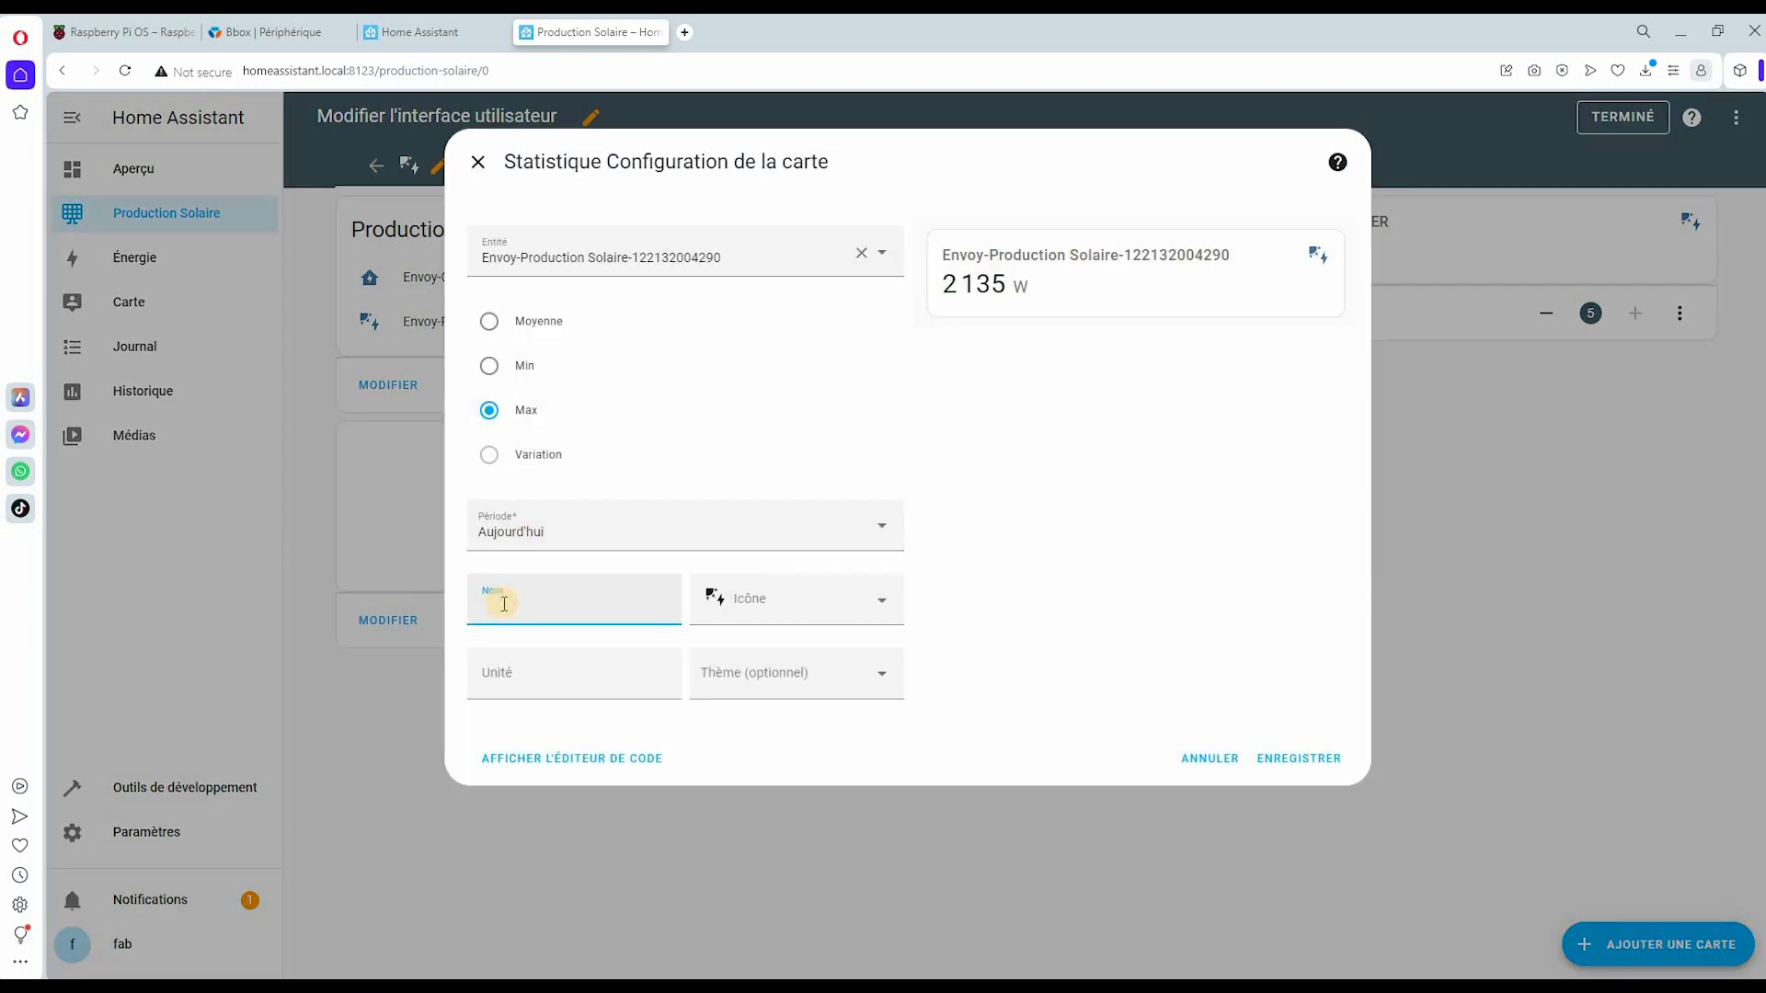
text(PROD MAX AUJOURD'HUI)
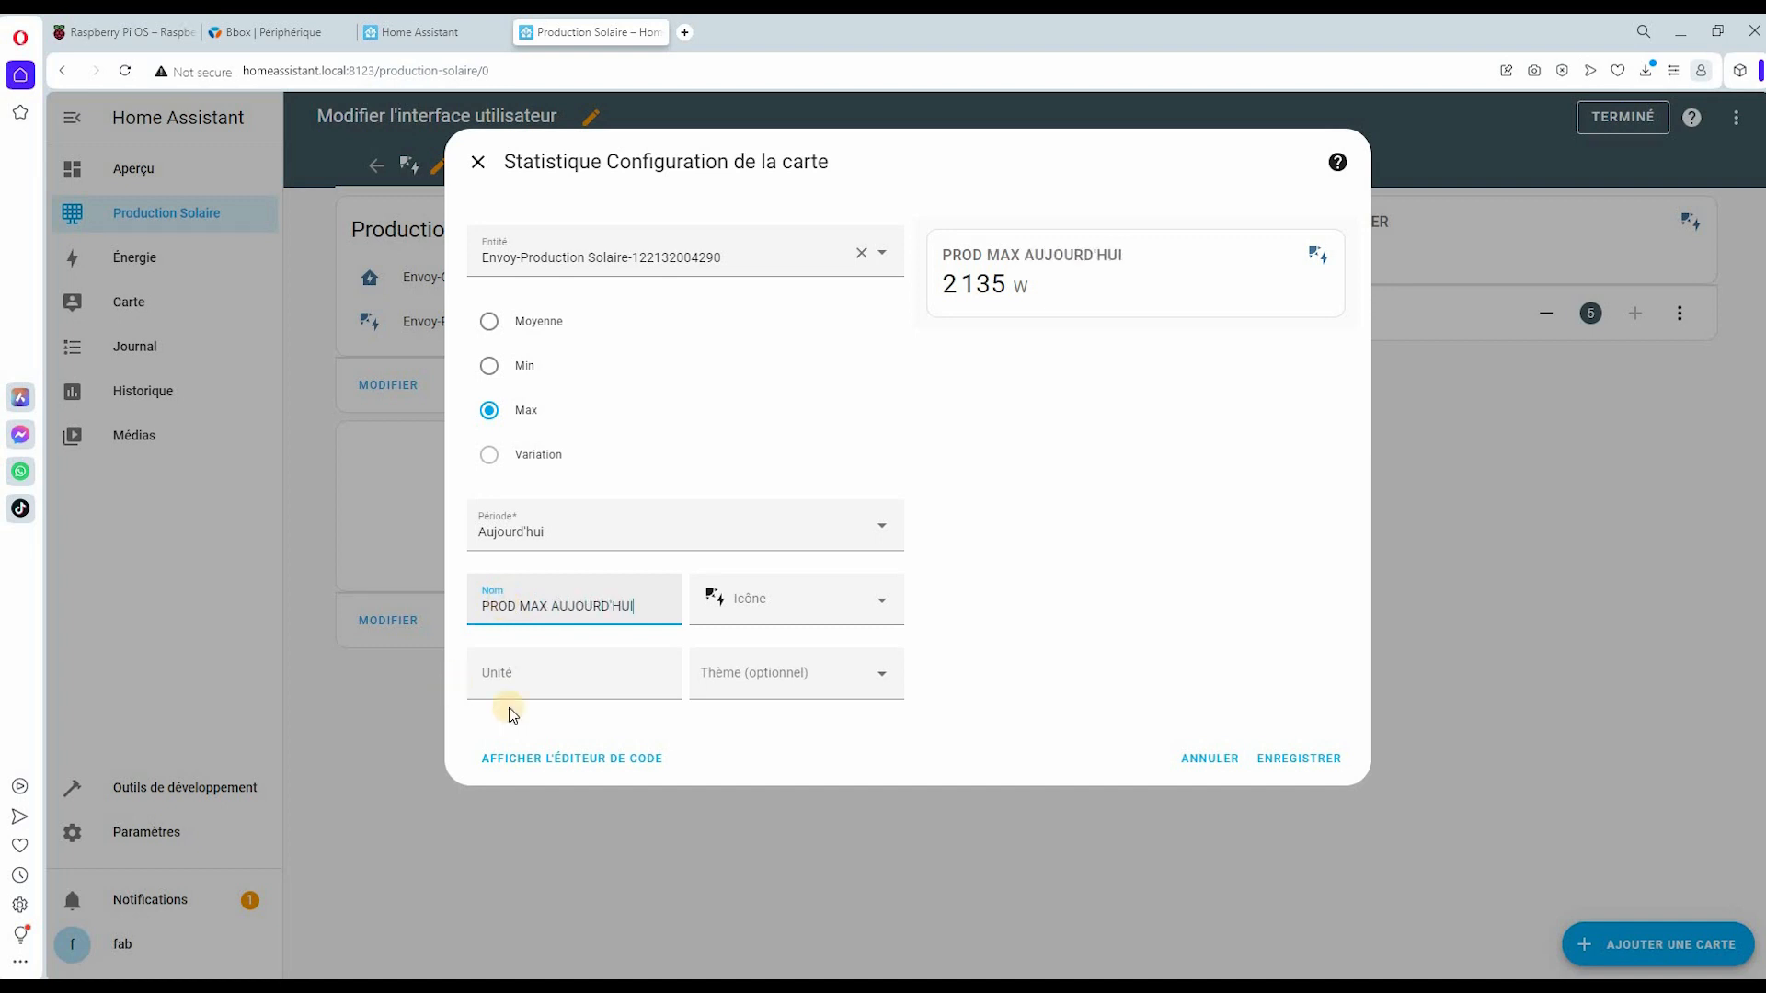
click(578, 681)
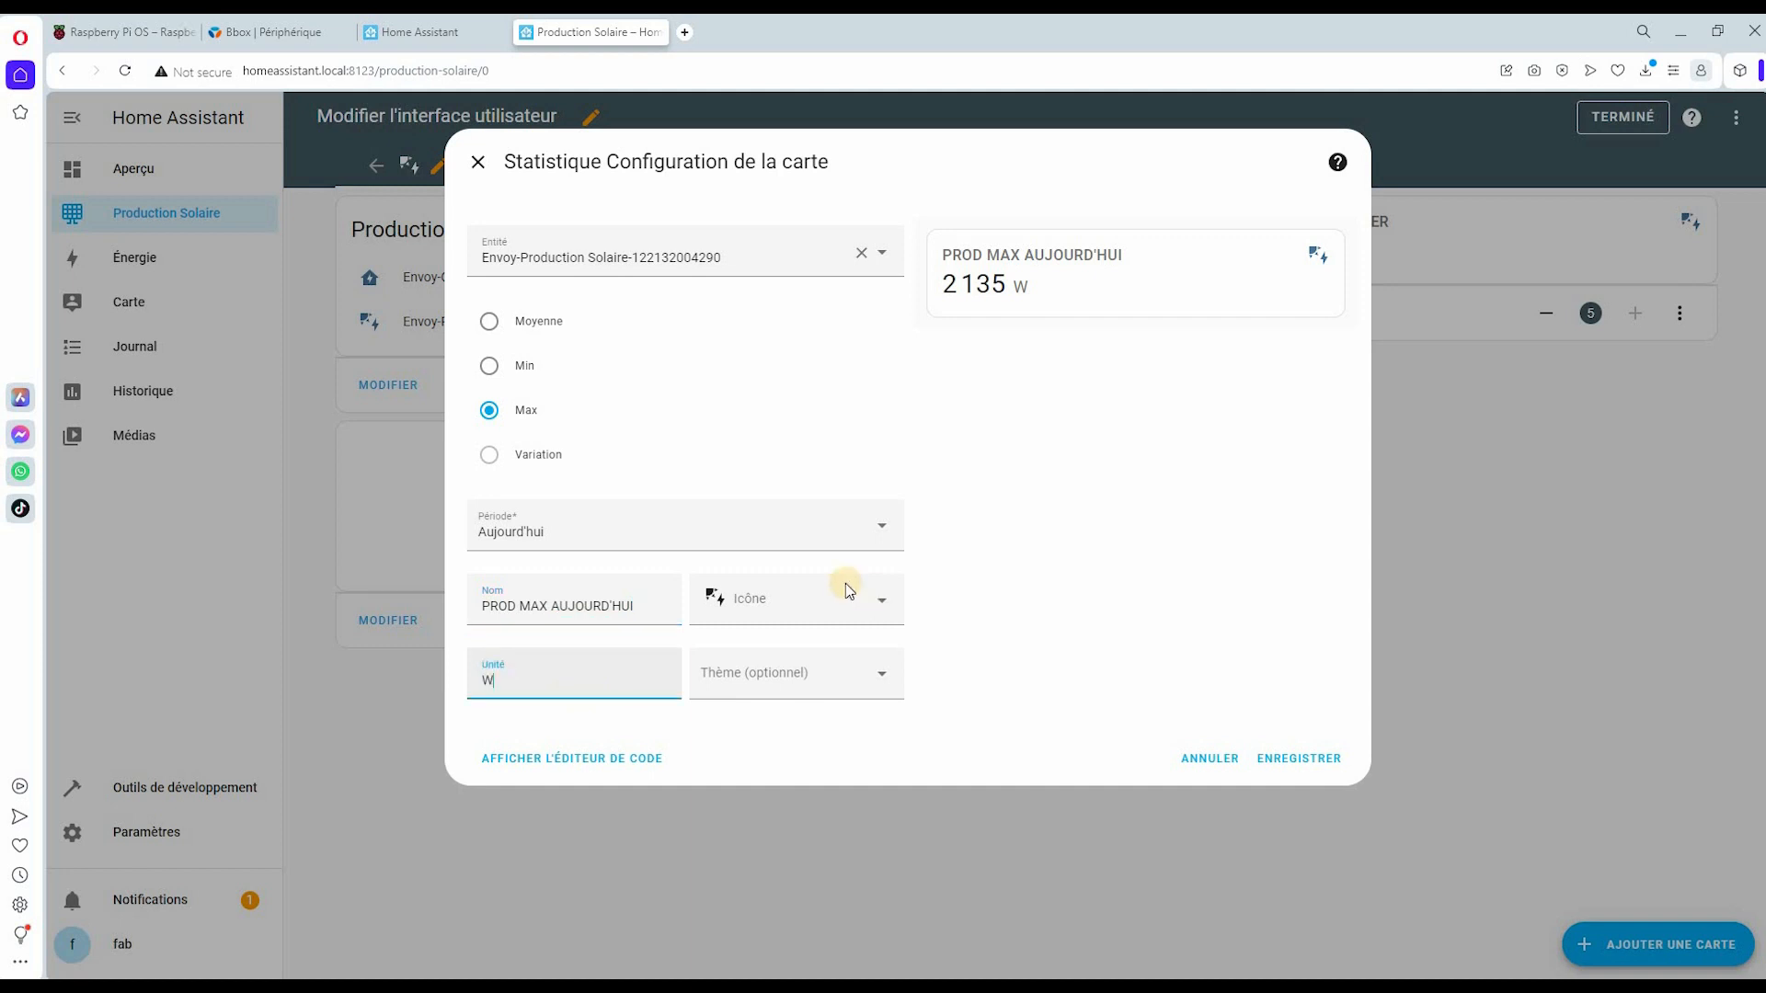
click(1308, 756)
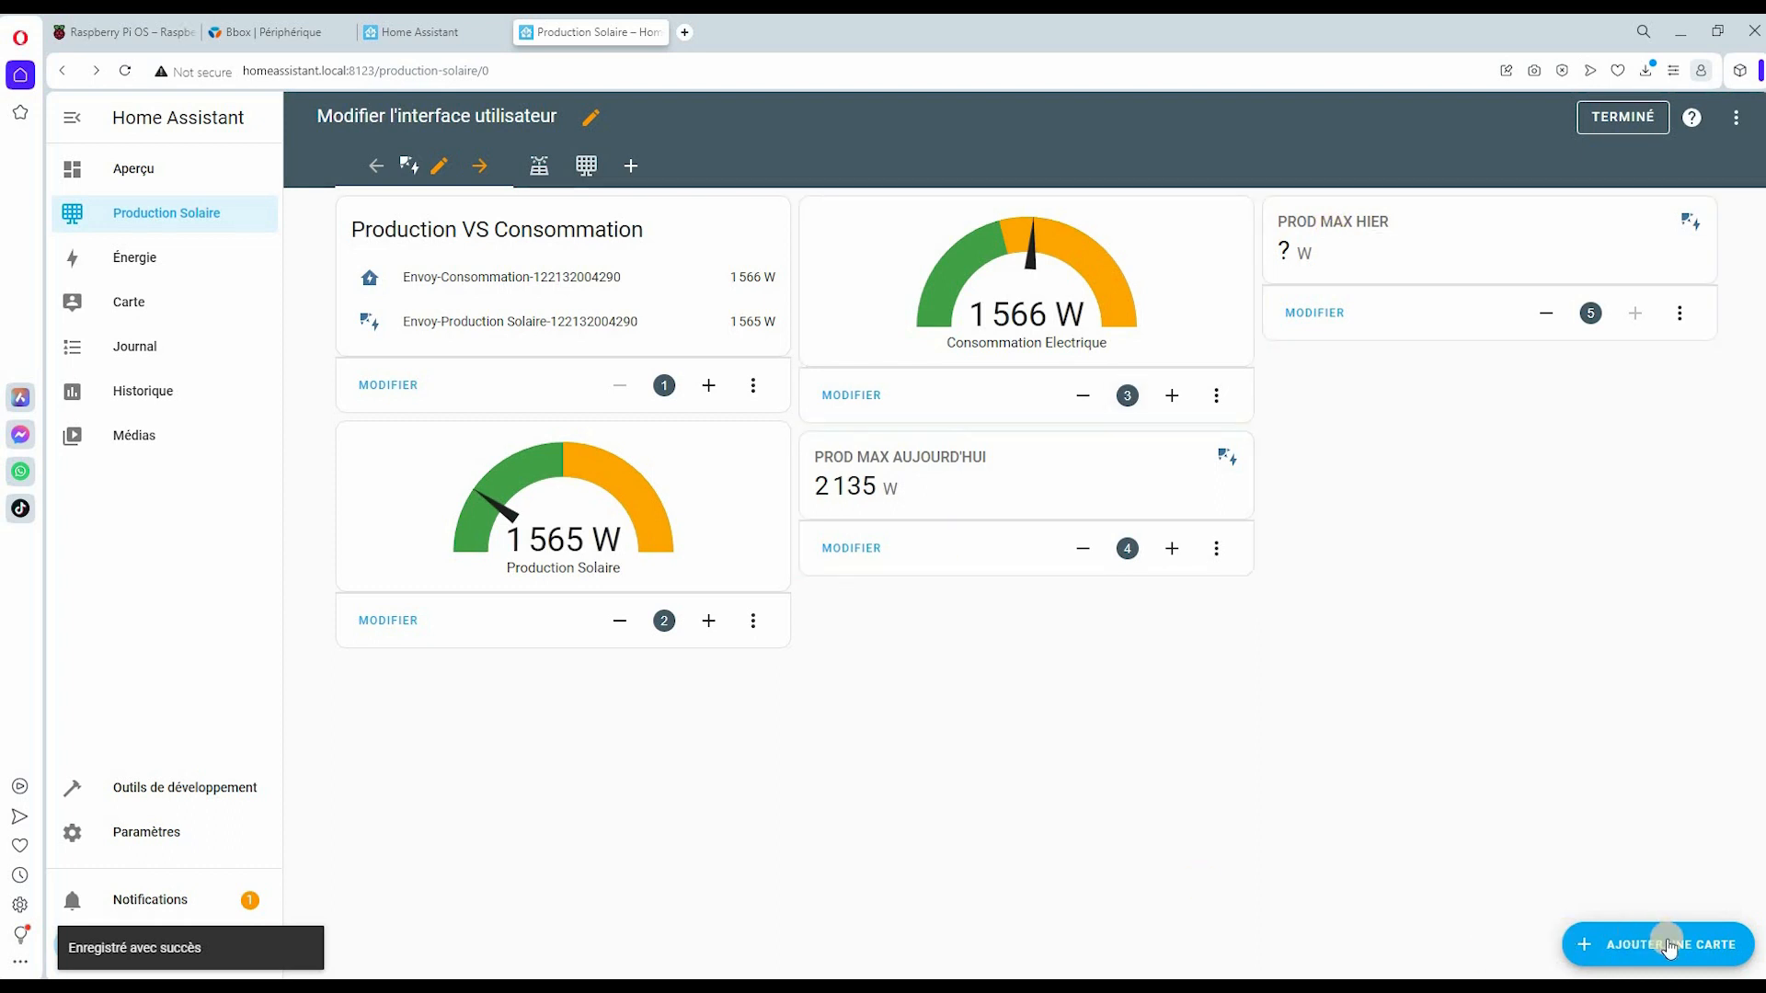
click(1628, 117)
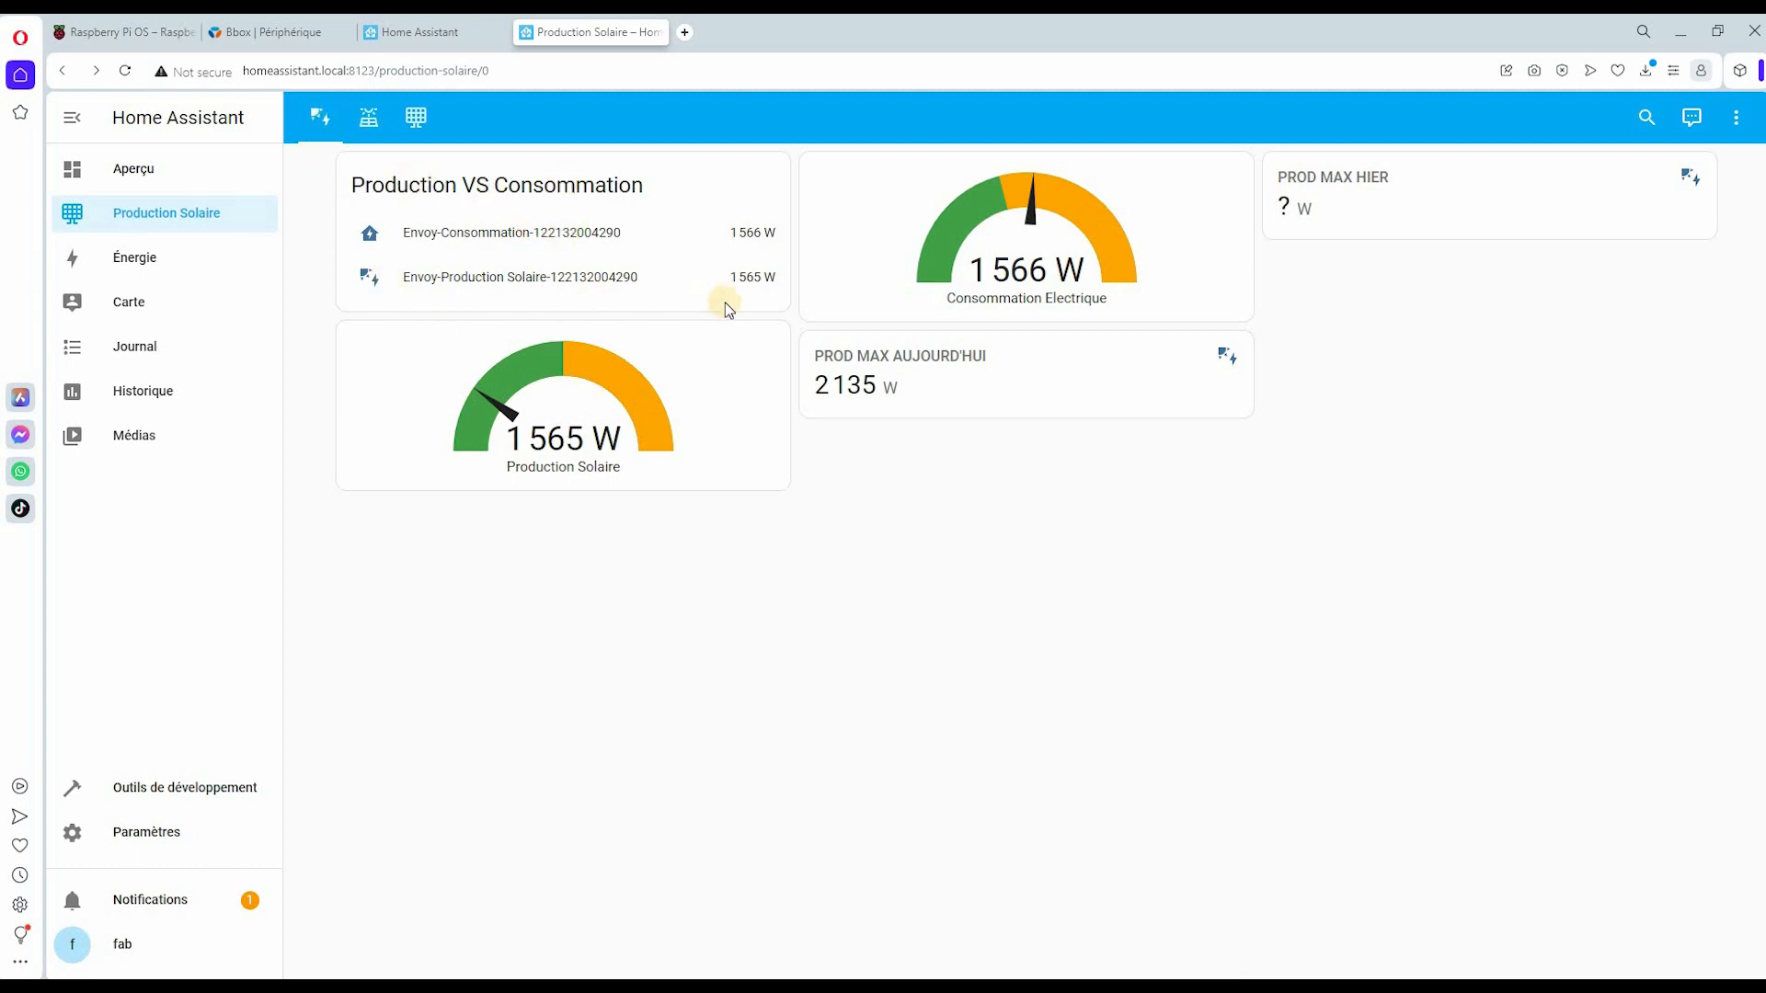
- Review the cards in the Production Aggrégée and Production Detail views
click(368, 117)
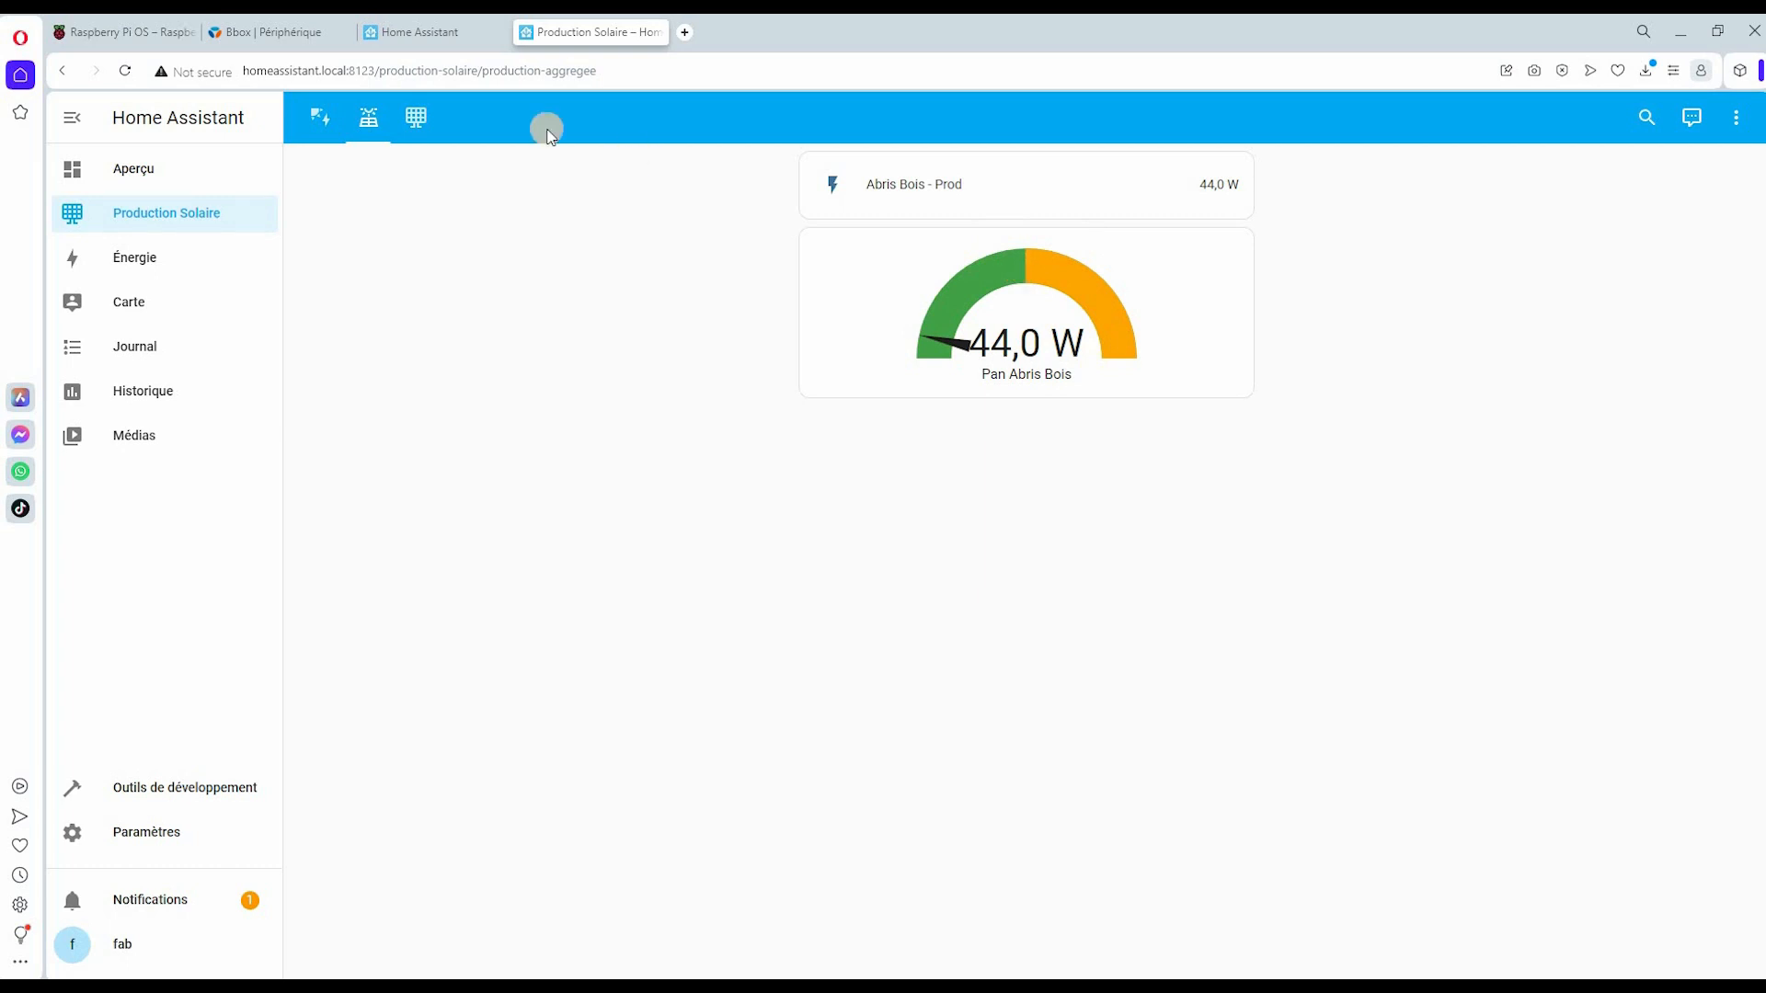
click(416, 117)
click(370, 117)
click(415, 117)
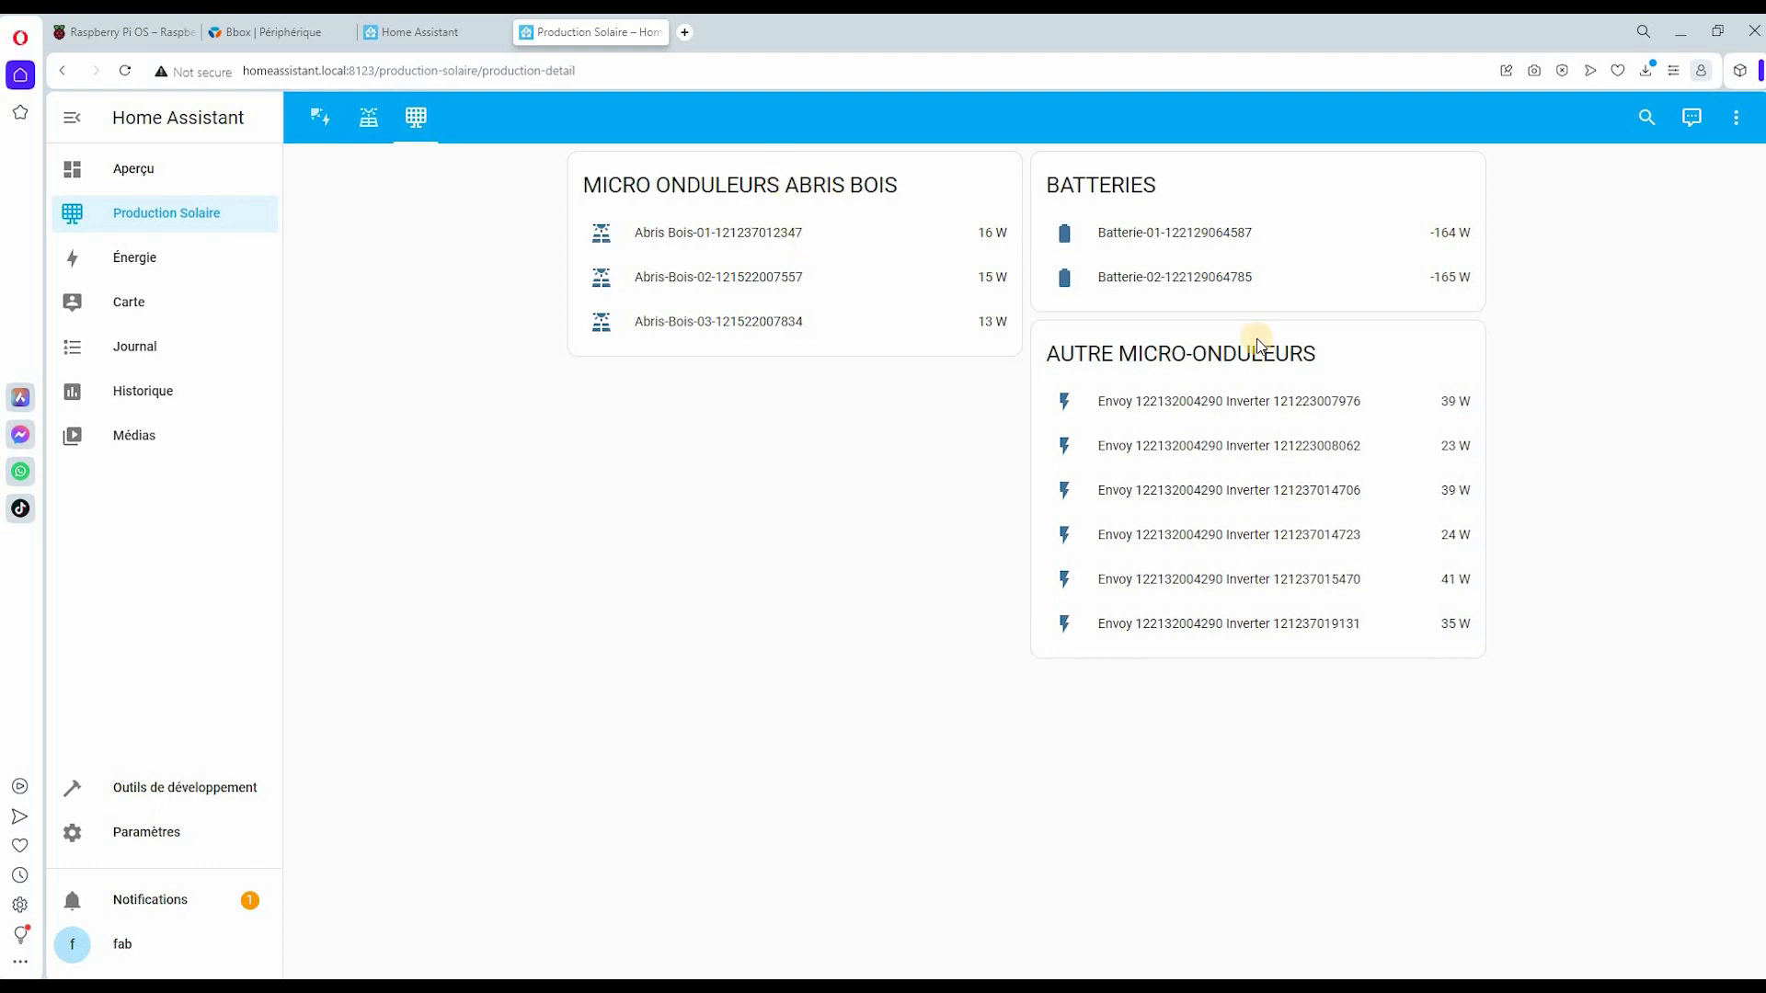
- Start a new group helper in the device and service settings and name it "BATTERIES"
click(136, 834)
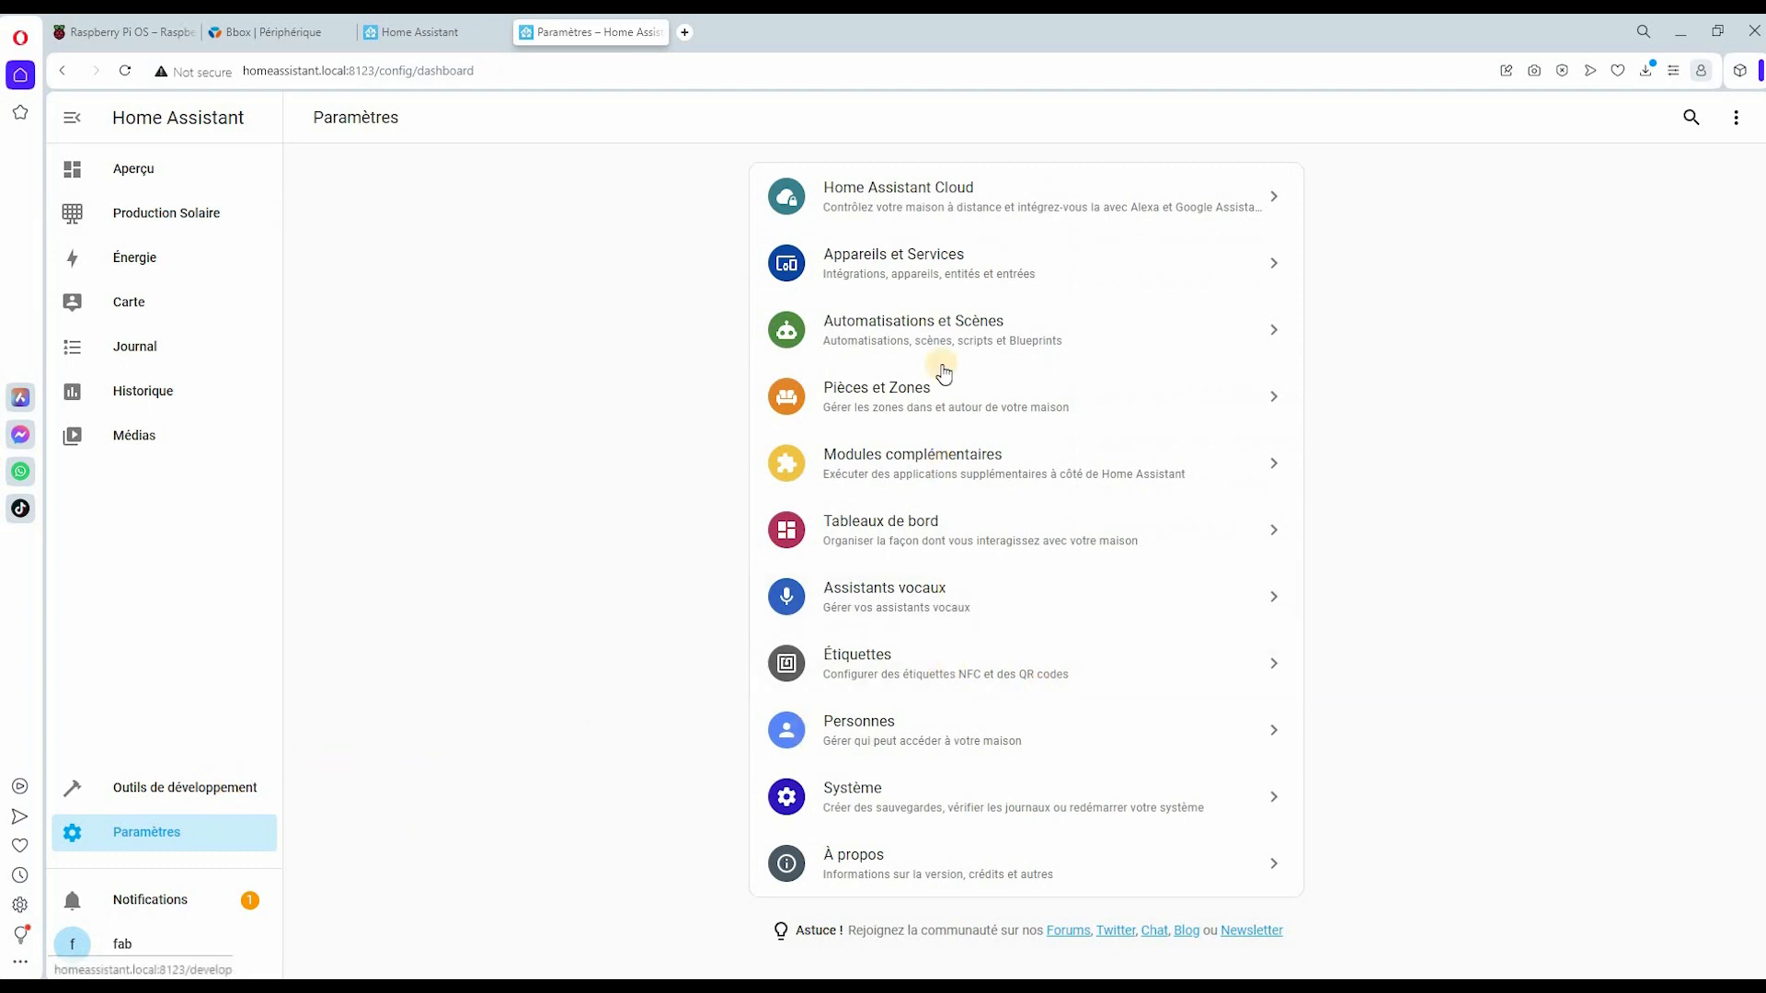
click(920, 259)
click(1189, 118)
click(1671, 945)
scroll(760, 428, down, 2)
scroll(759, 429, down, 1)
click(749, 422)
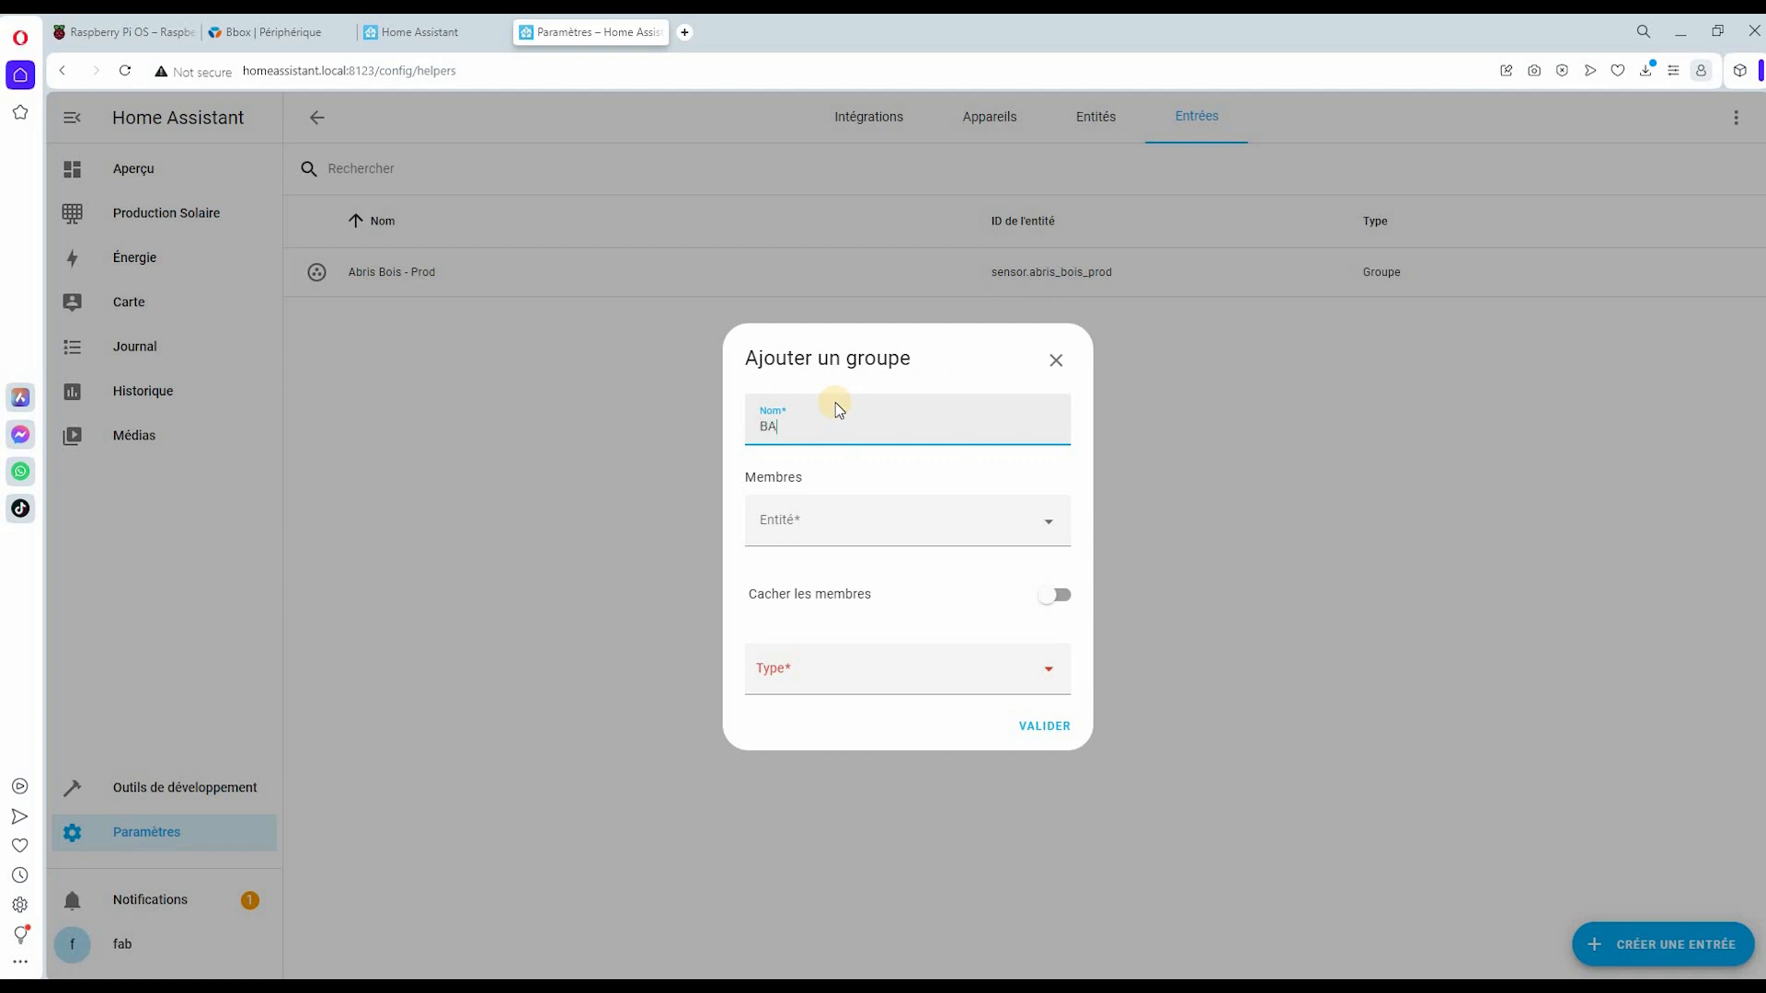
text(BATTERIES)
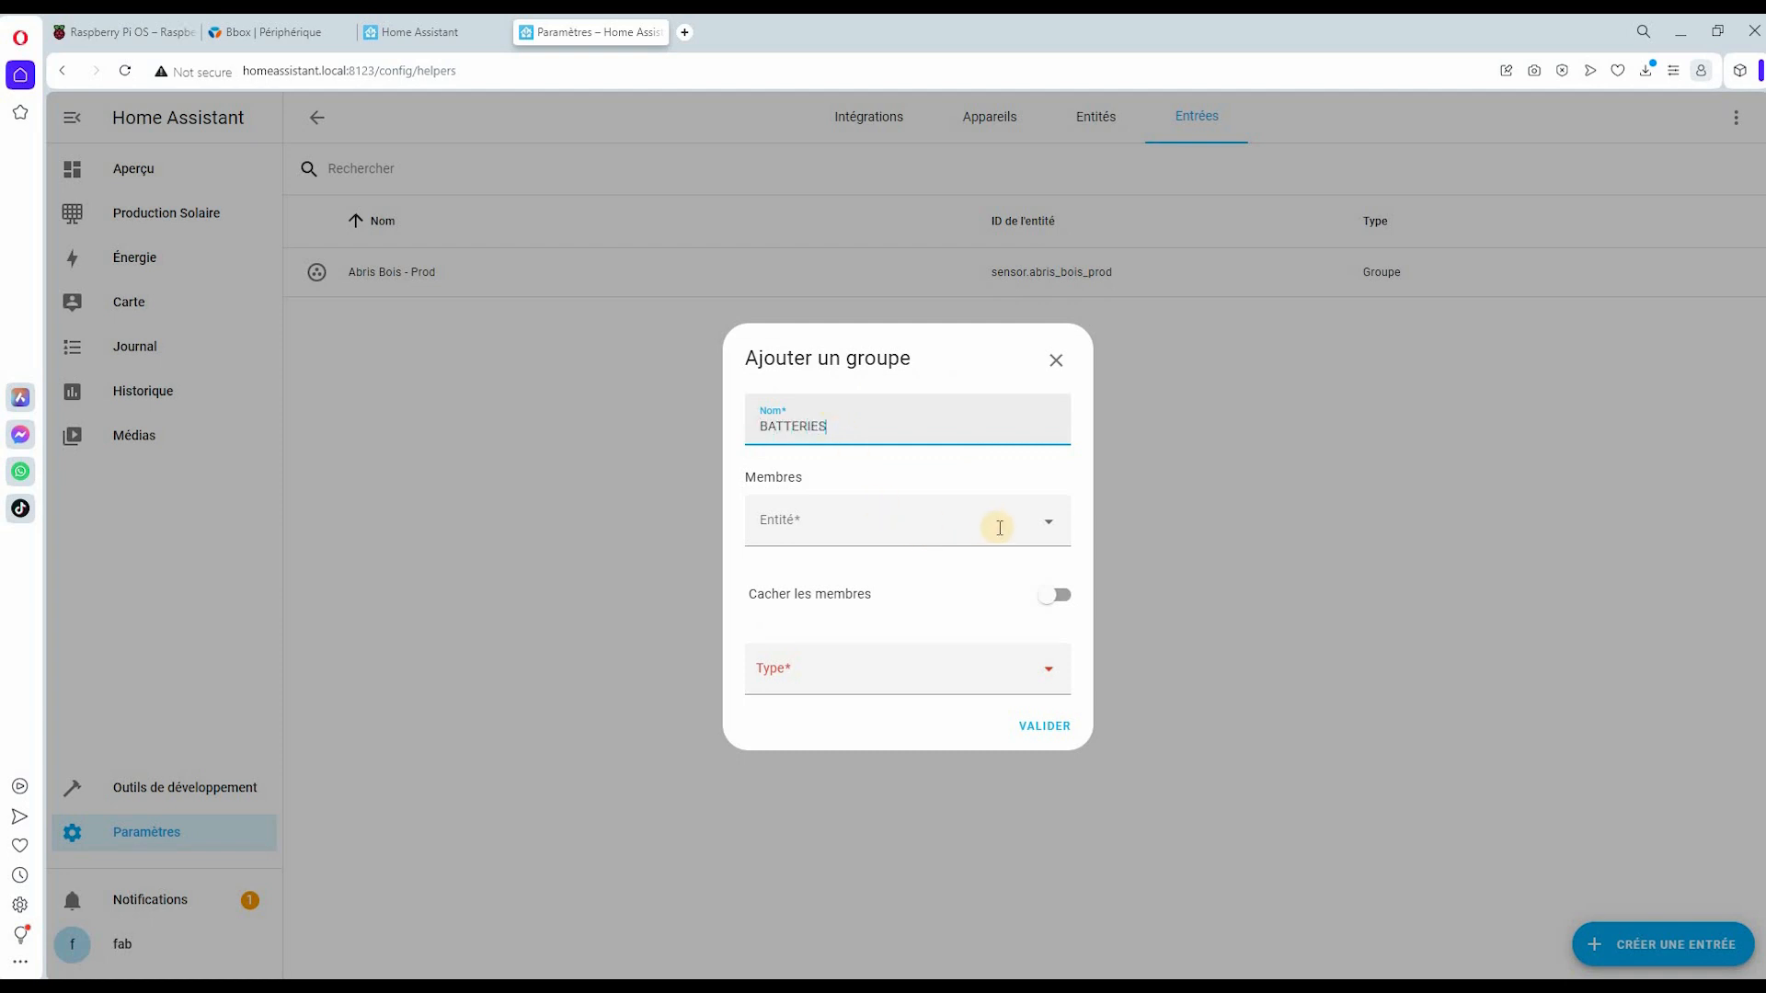
- Add Batterie-01 and Batterie-02 as members of the BATTERIES group, choose the type that sums them, and create the group
click(1048, 522)
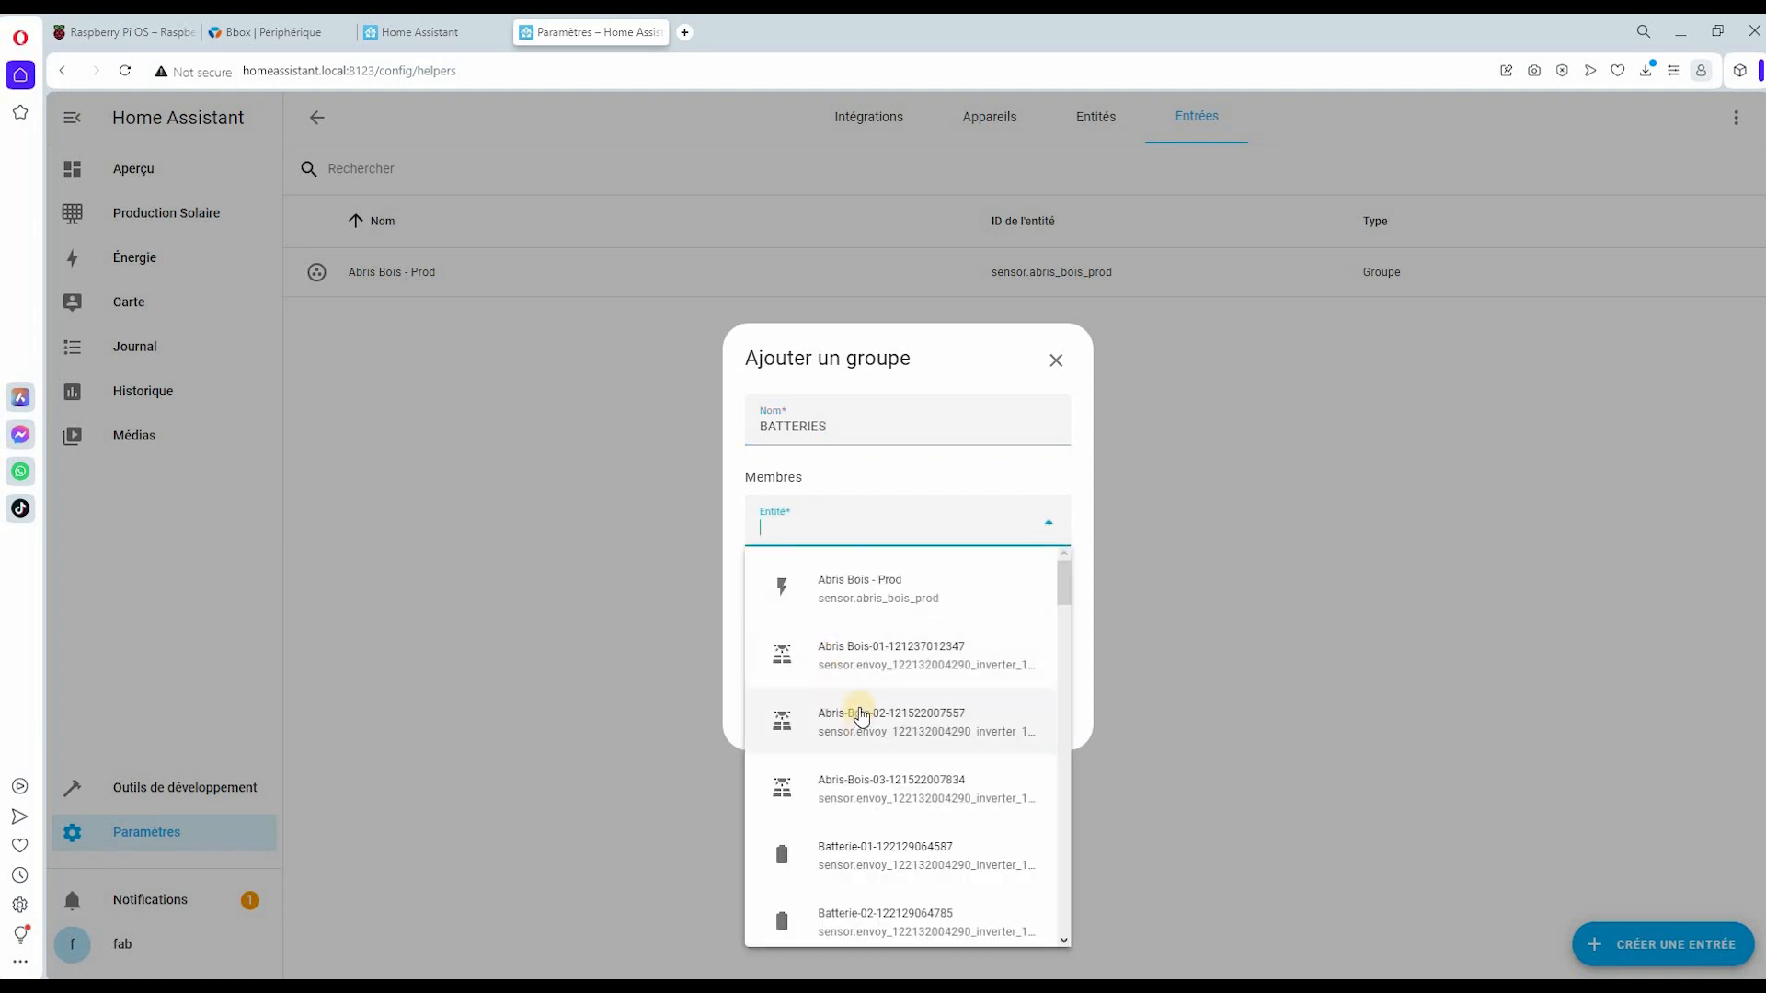
scroll(853, 717, down, 2)
click(865, 676)
click(1039, 556)
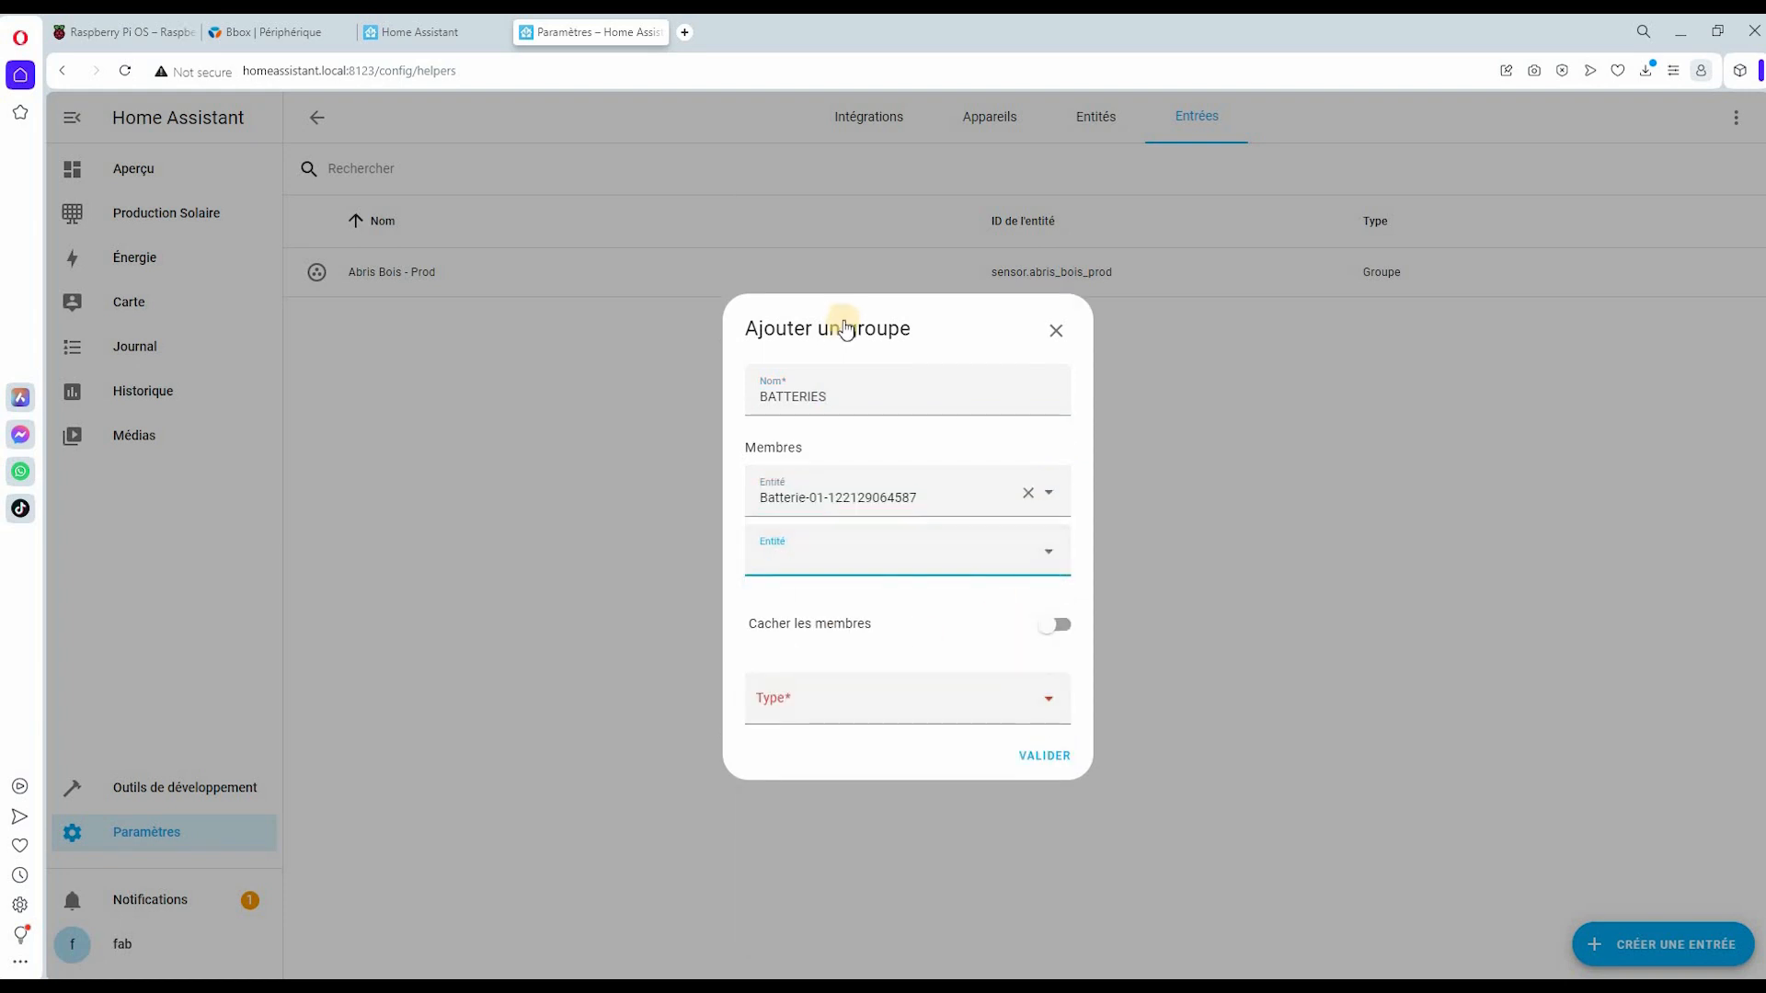
click(846, 438)
click(798, 730)
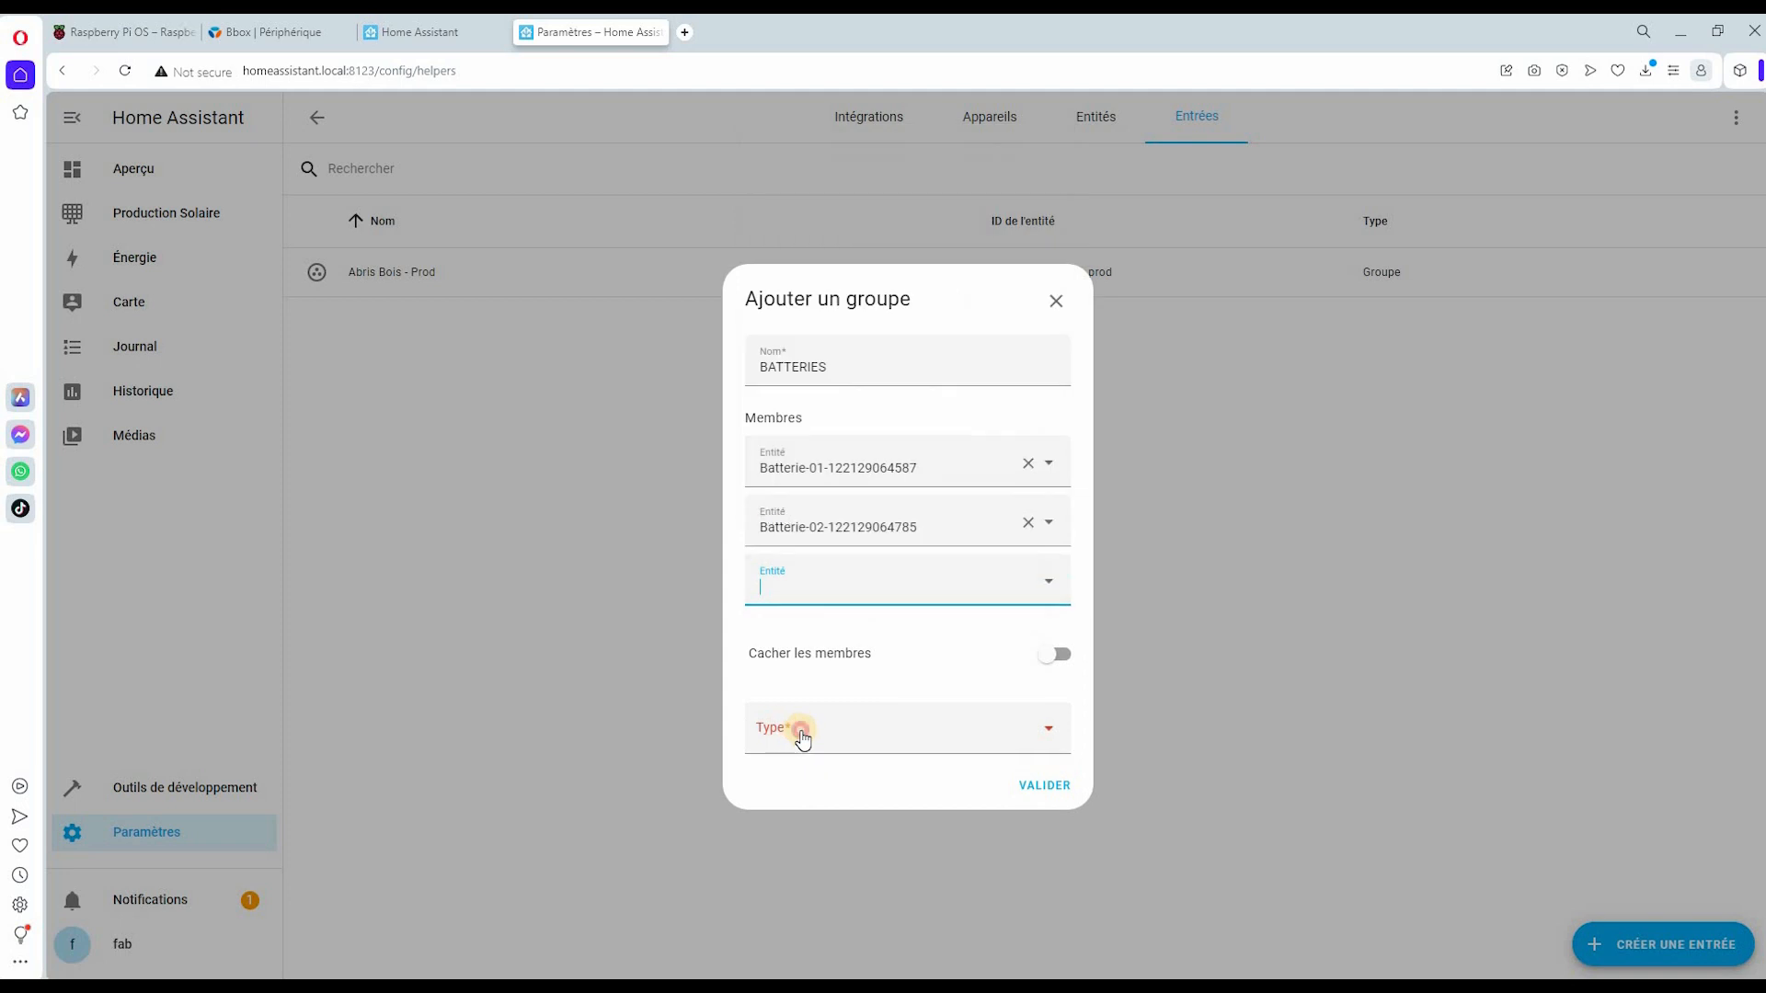
click(861, 741)
click(783, 628)
click(1036, 786)
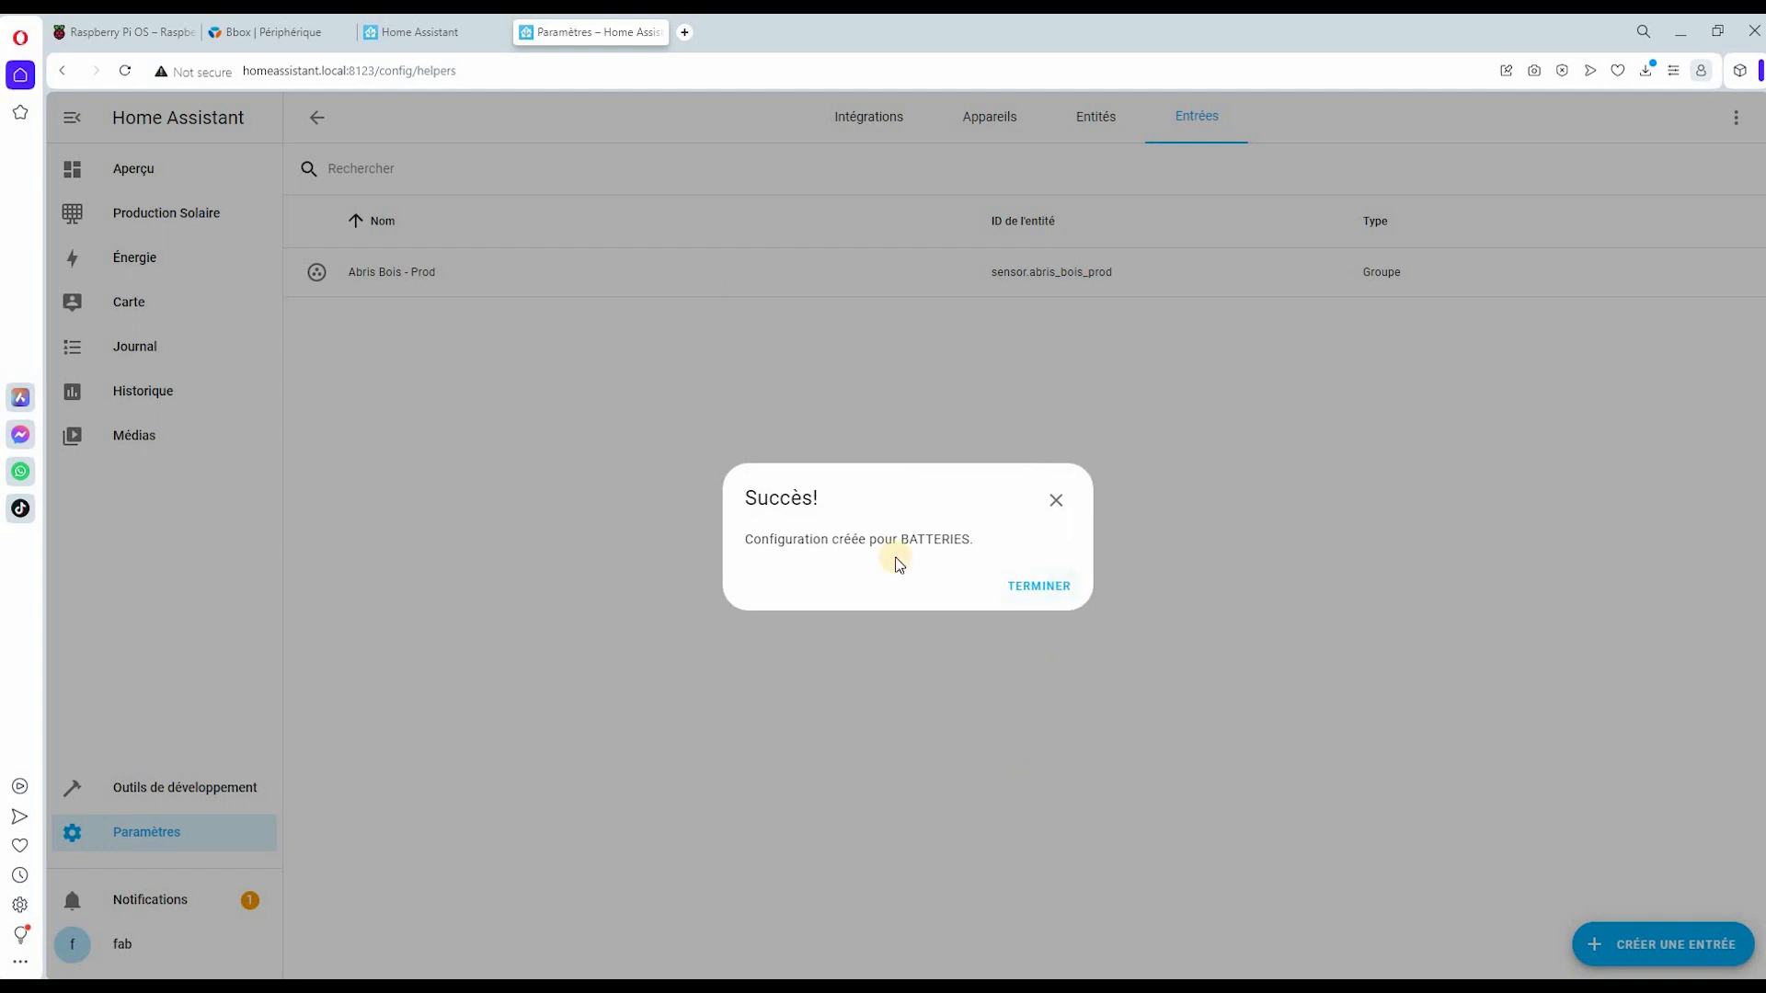
click(1063, 588)
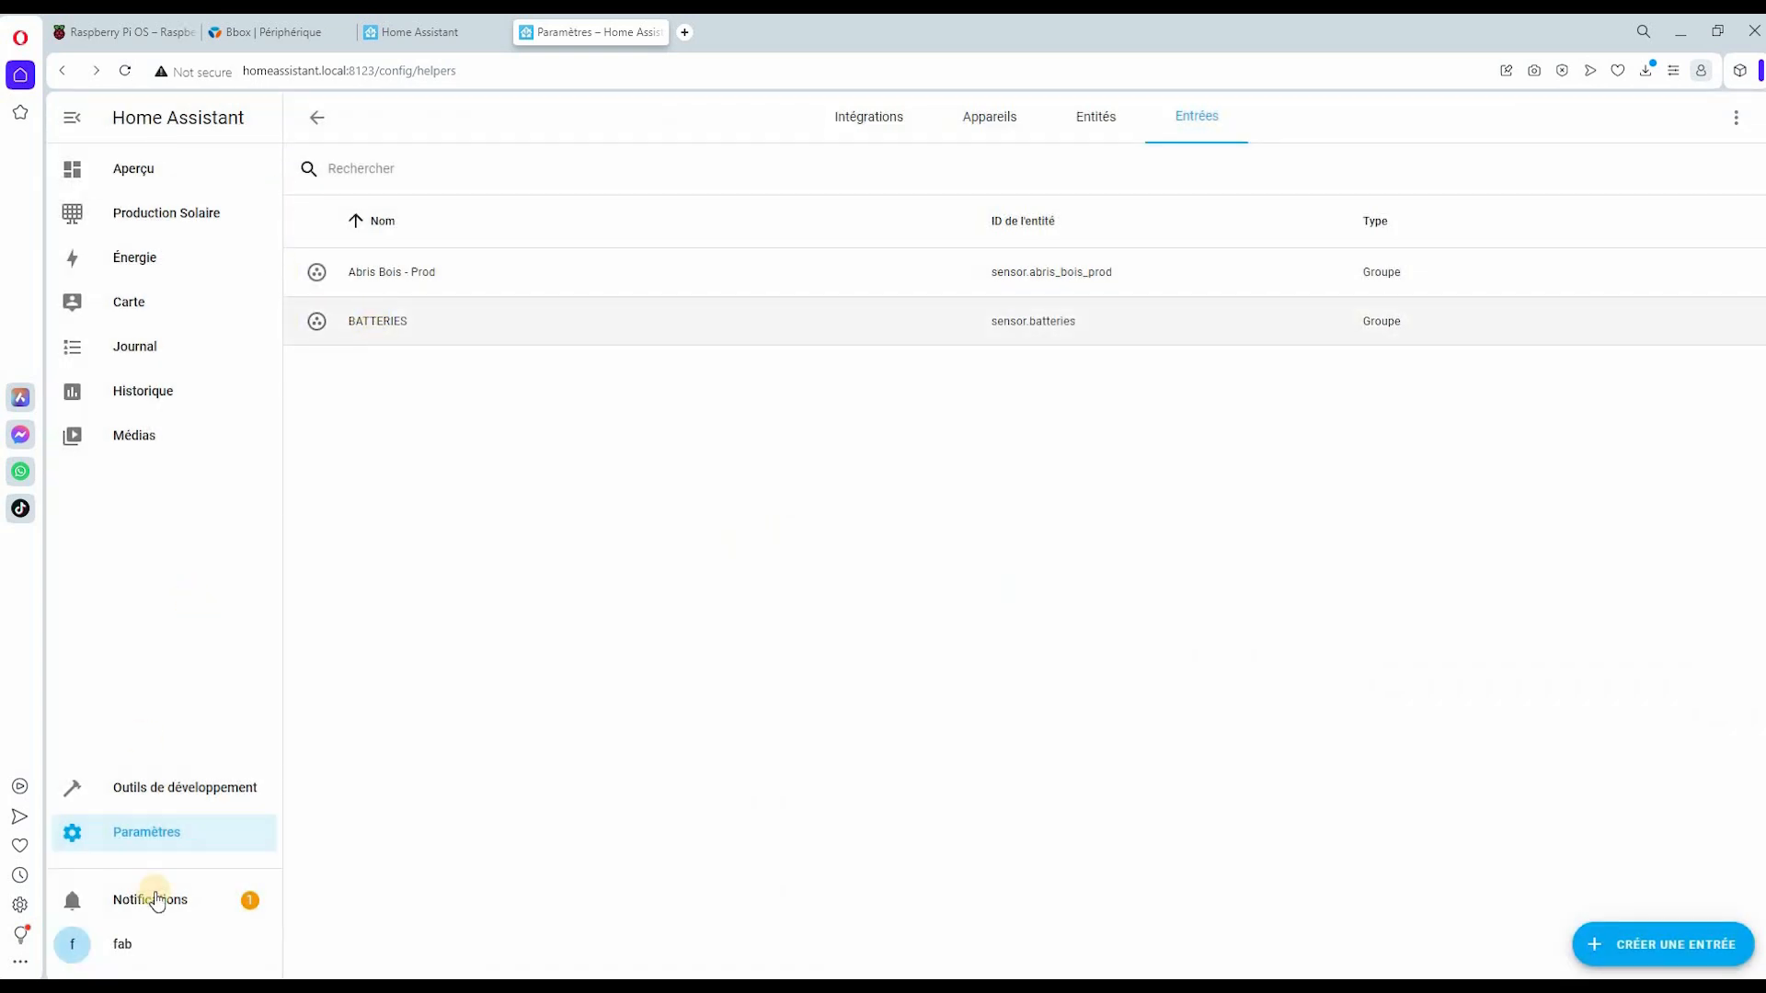
- Start a Jauge card in the Prod VS Conso view of the Production Solaire dashboard, using the BATTERIES entity
click(146, 216)
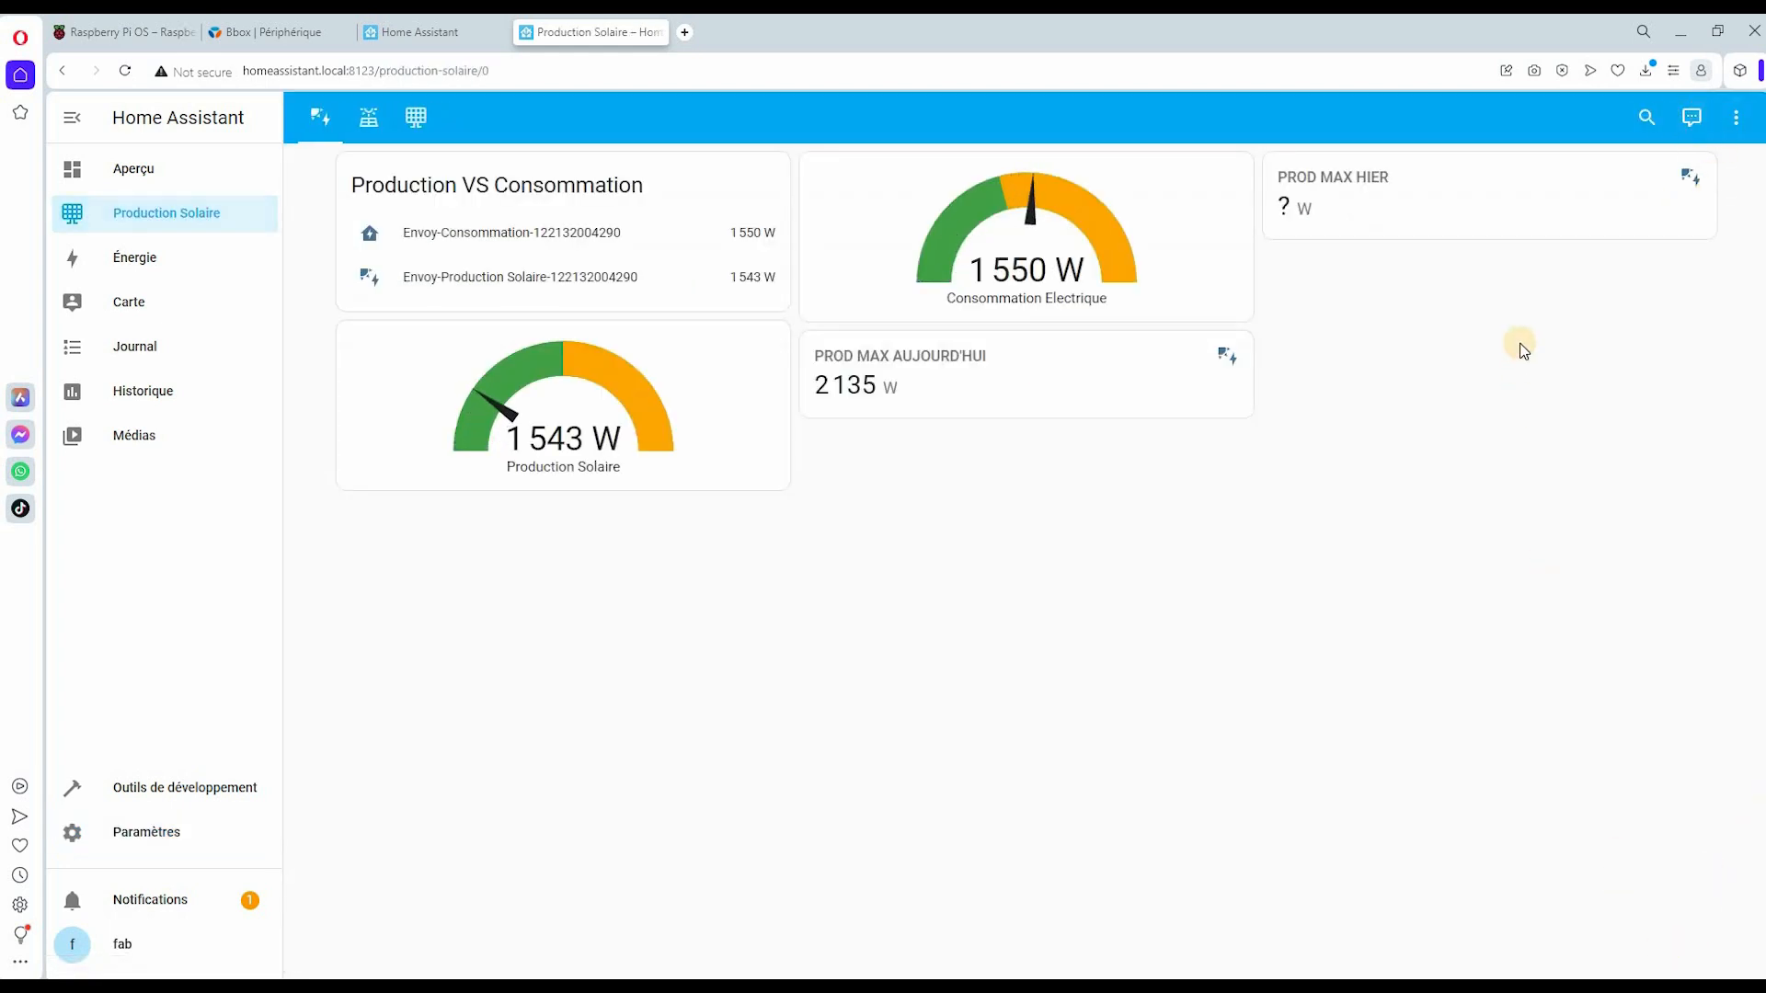
click(1735, 117)
click(1667, 181)
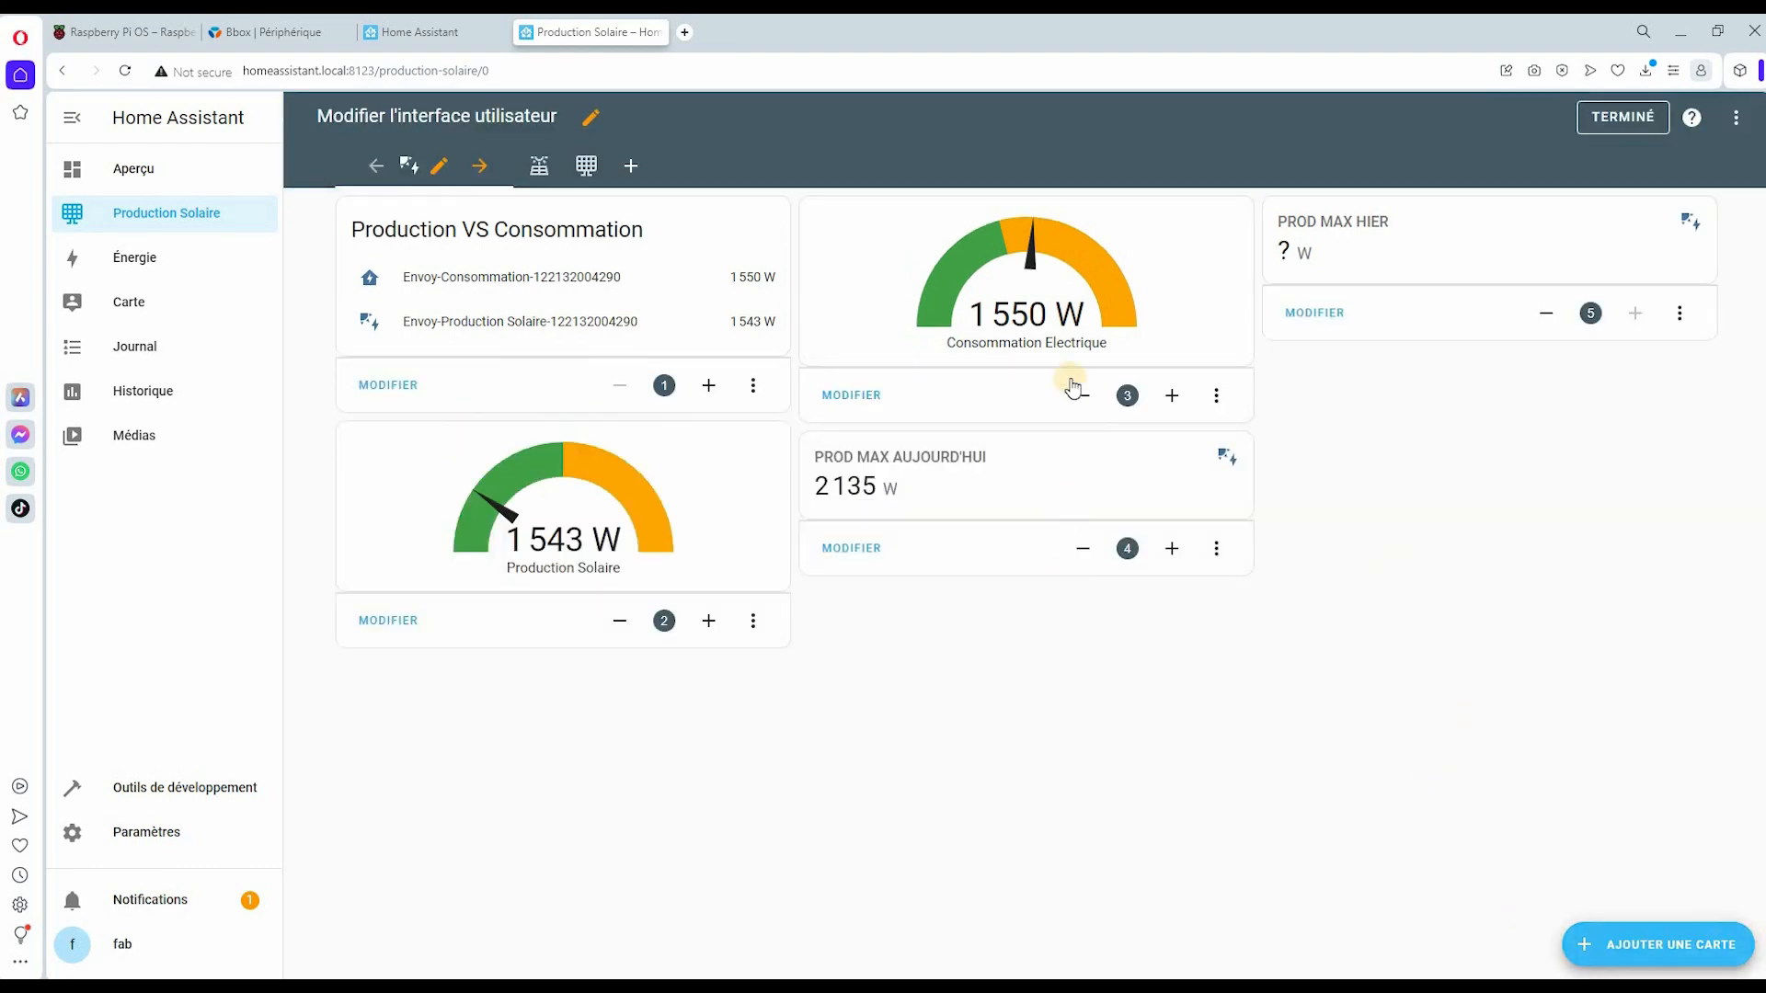
click(1658, 944)
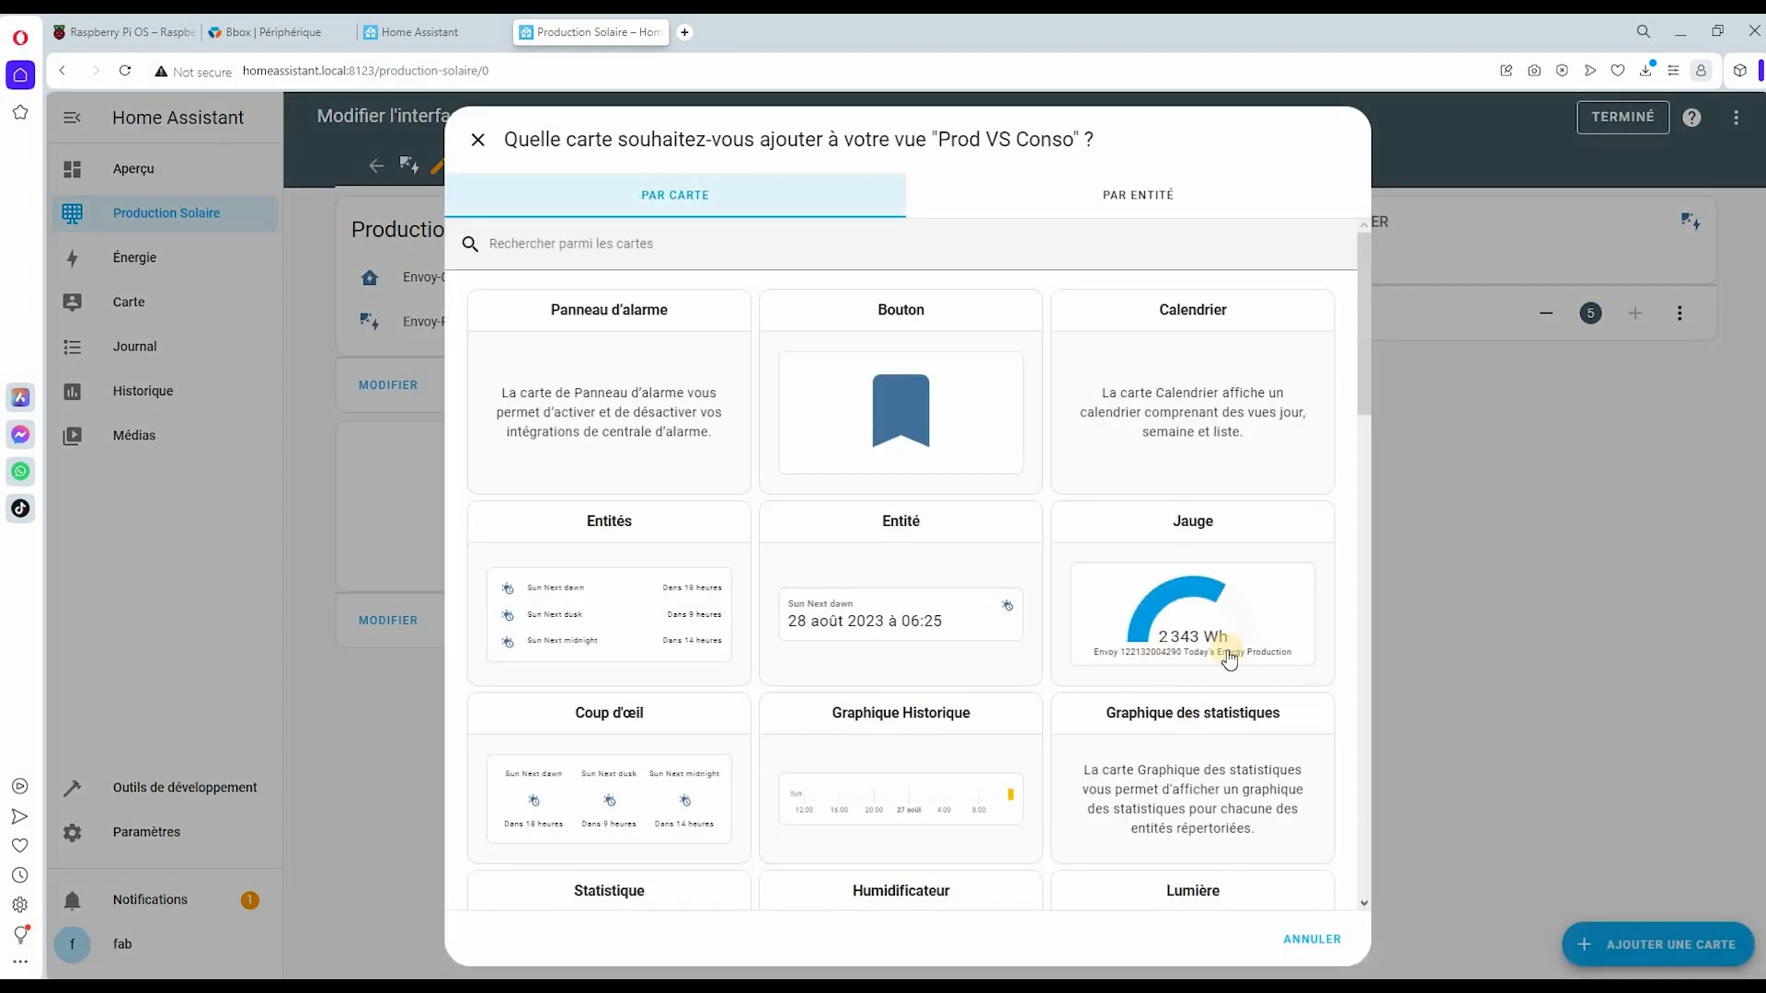
click(1185, 604)
click(880, 256)
scroll(852, 487, down, 2)
scroll(583, 524, up, 3)
click(583, 525)
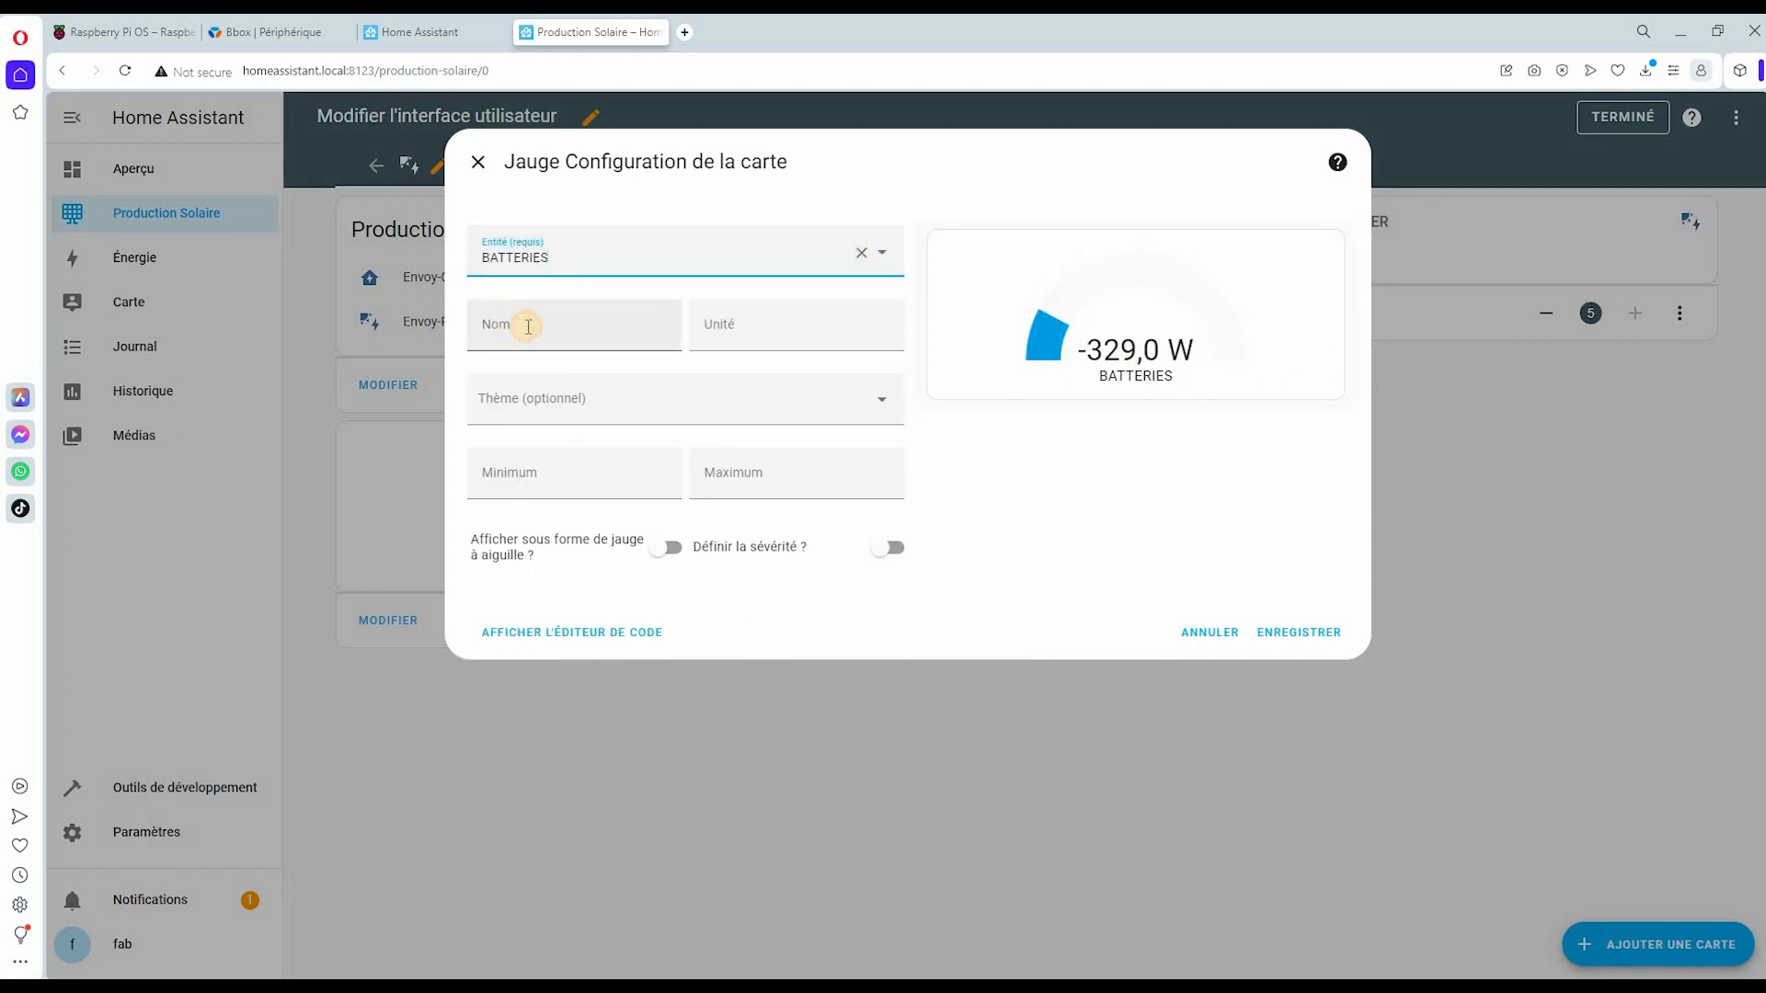
- Name the gauge "BATTERIE", with unit W, minimum 0 and maximum 600
click(528, 327)
text(BATTERIE)
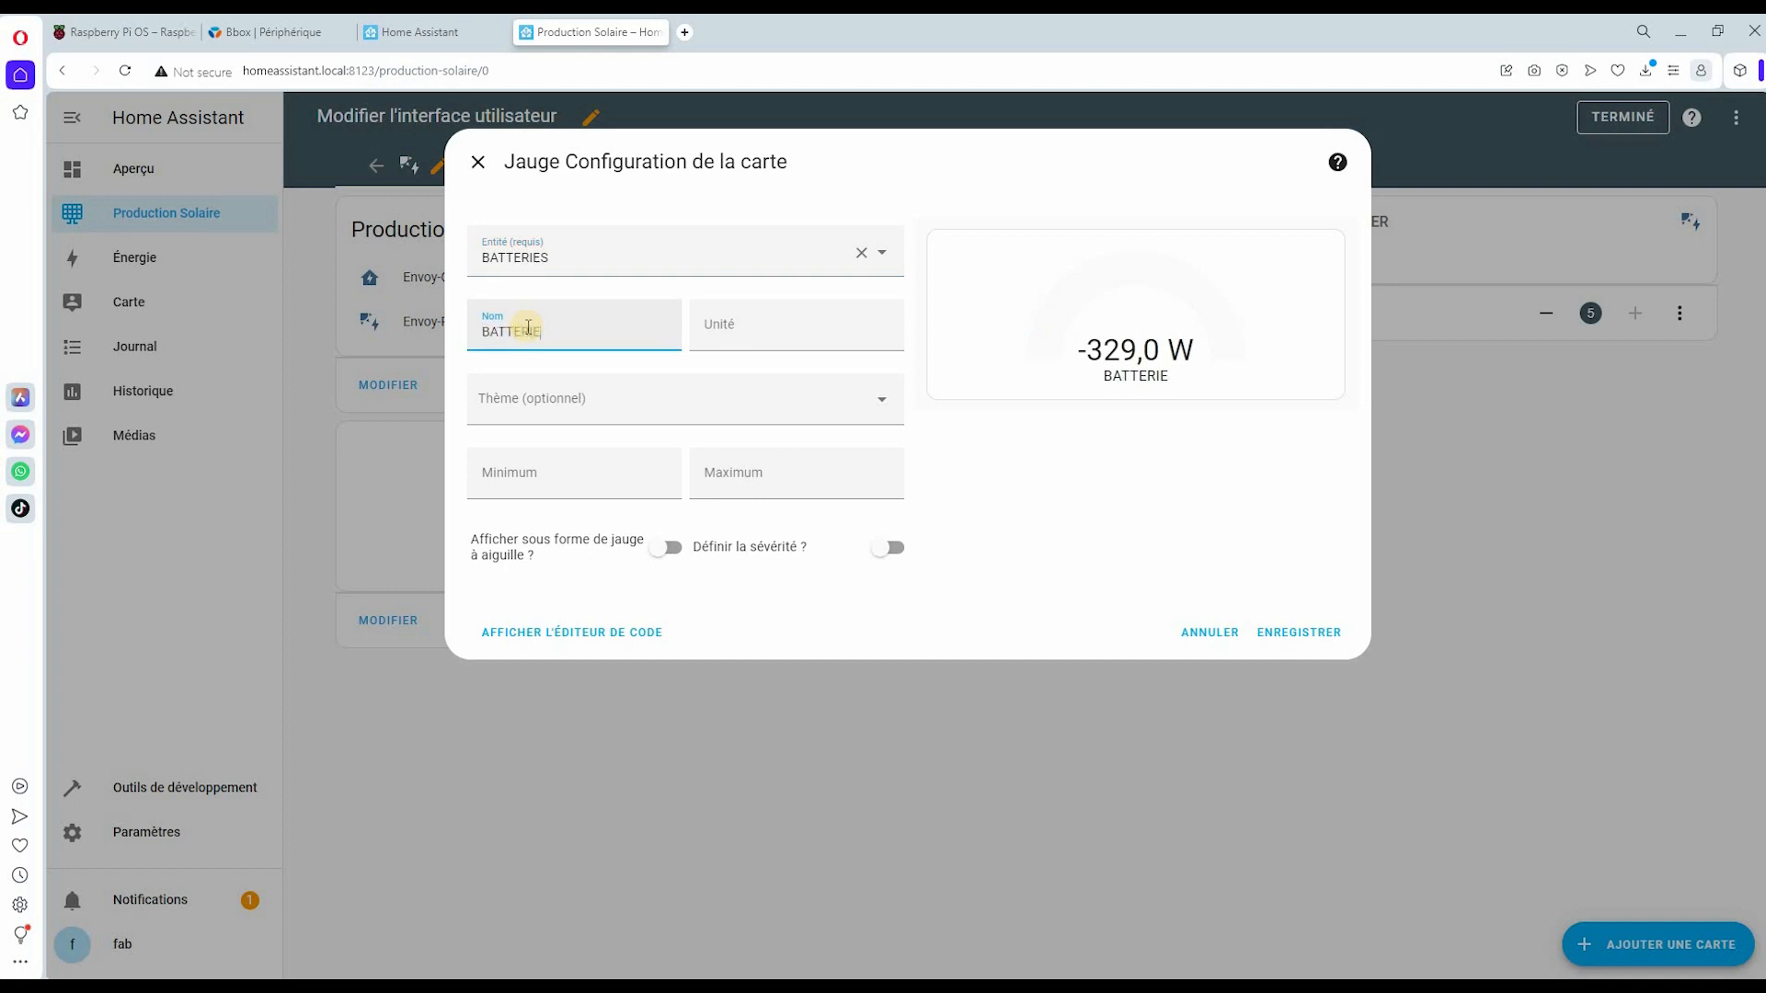
click(781, 324)
text(W)
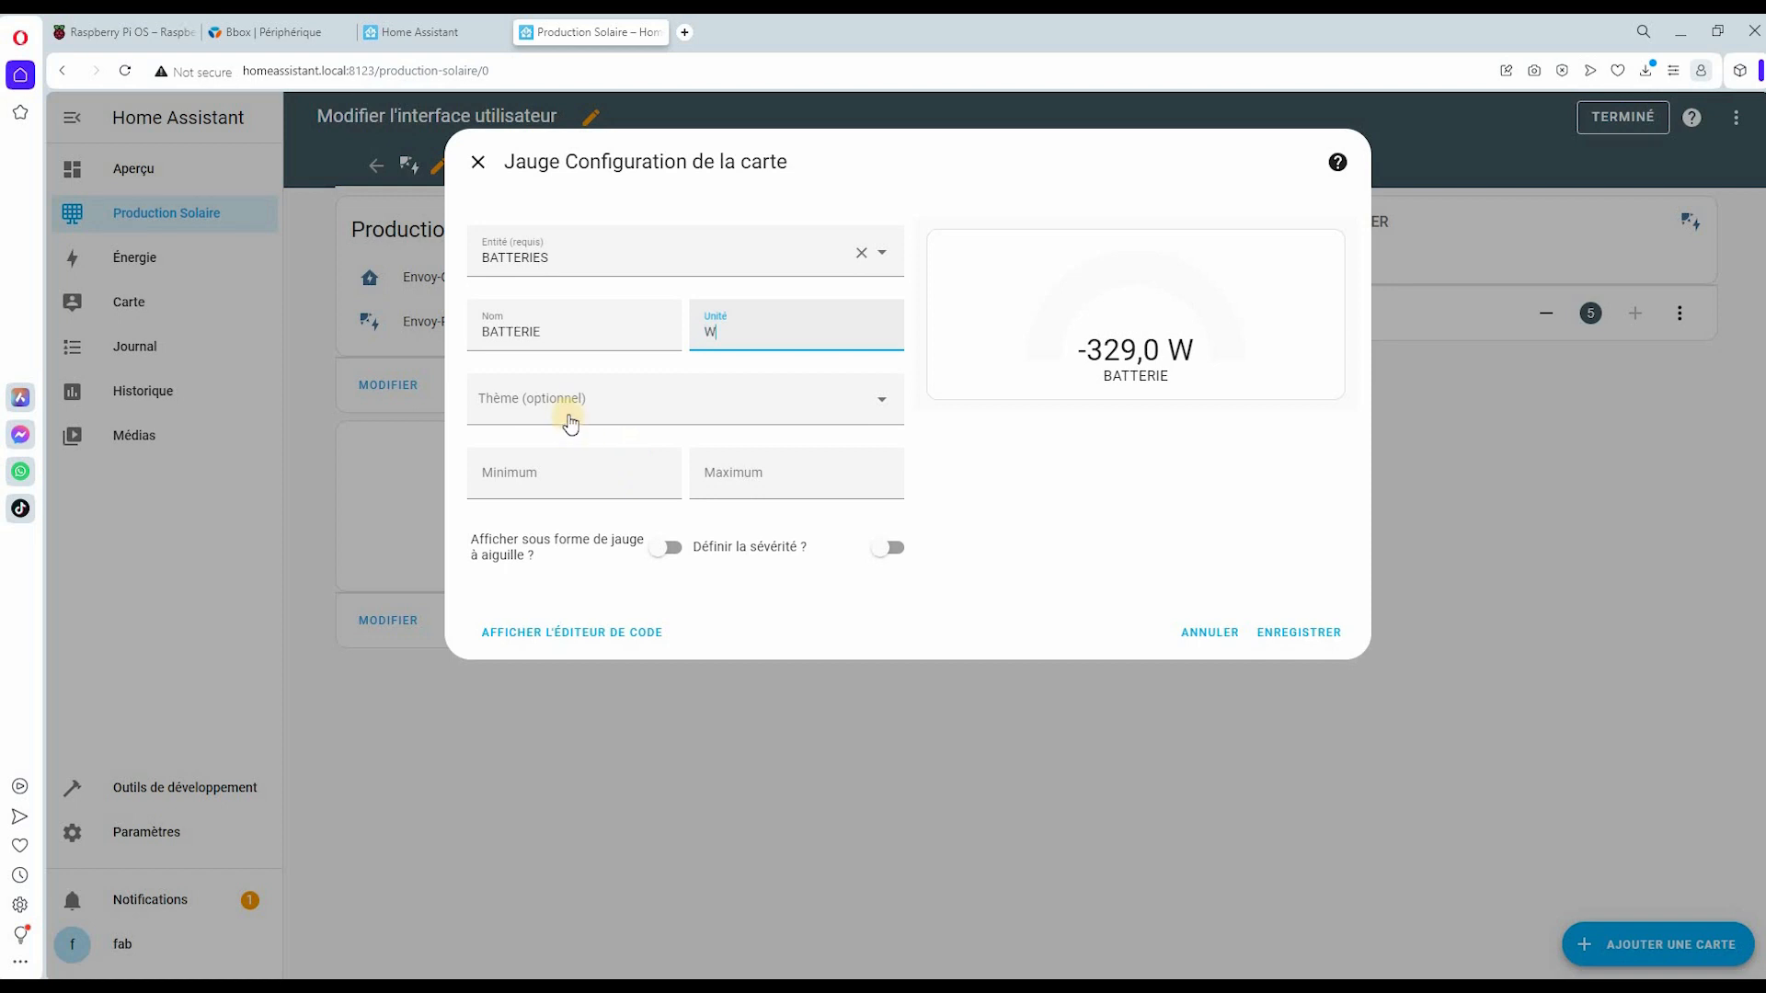
click(541, 478)
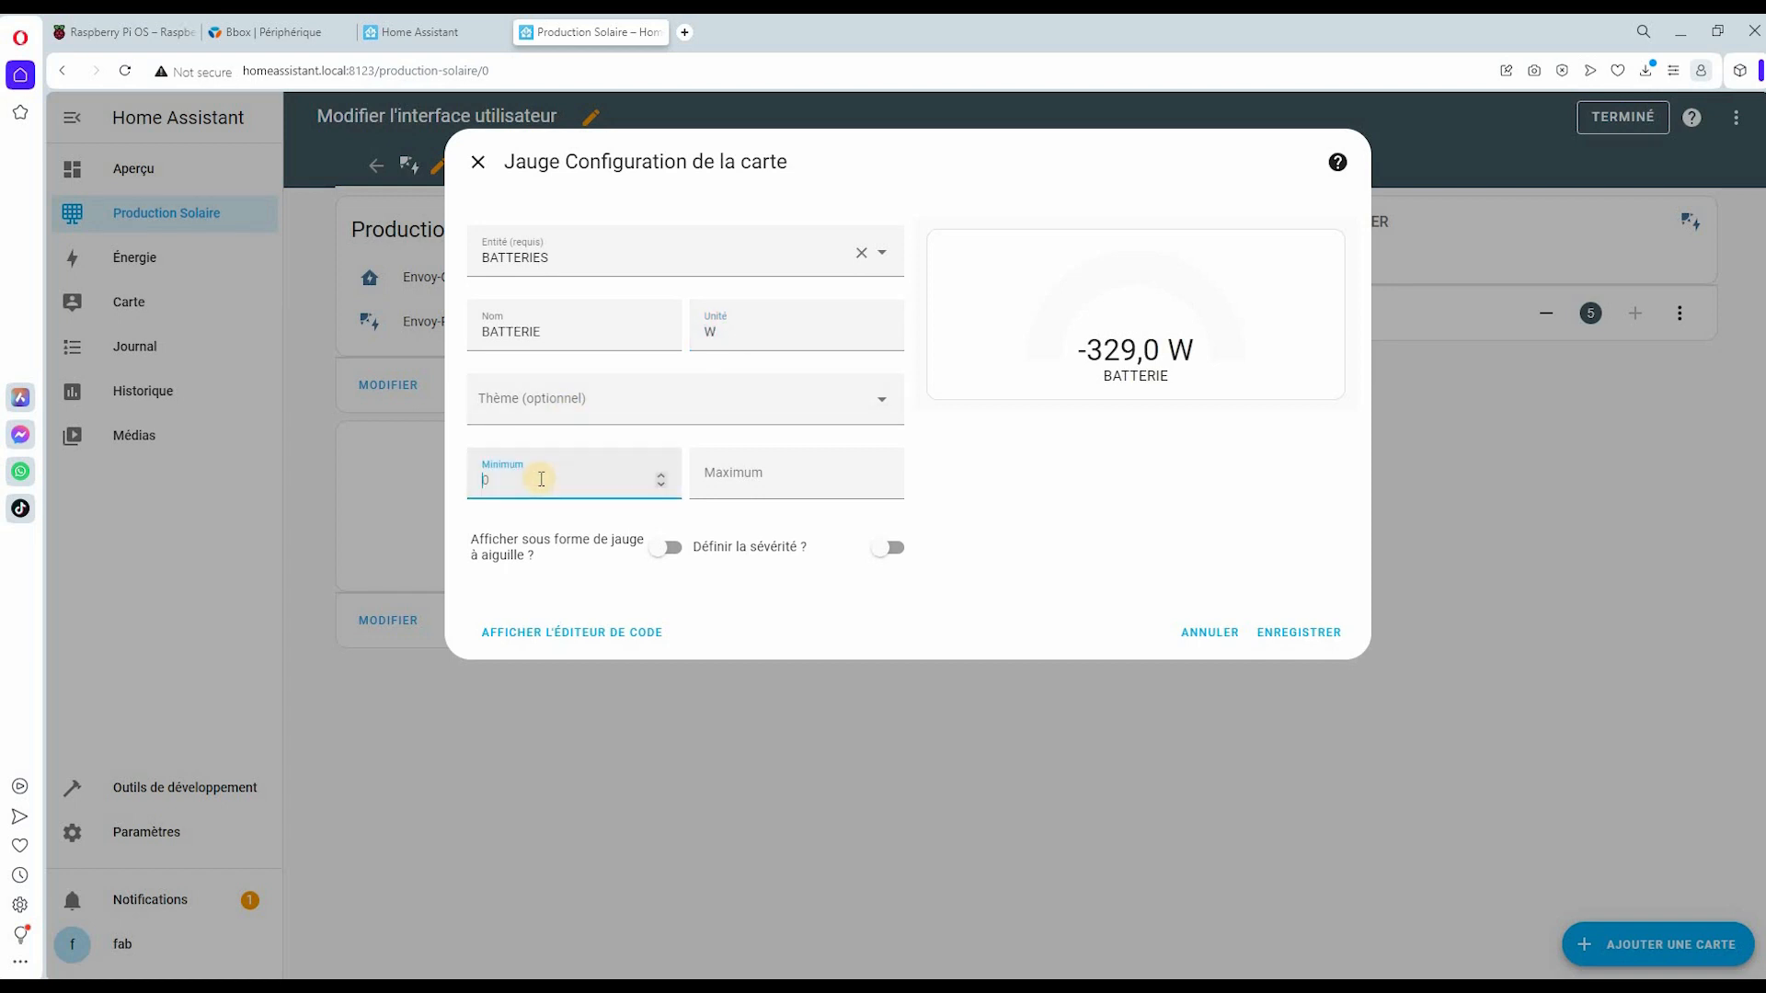
text(0)
click(800, 485)
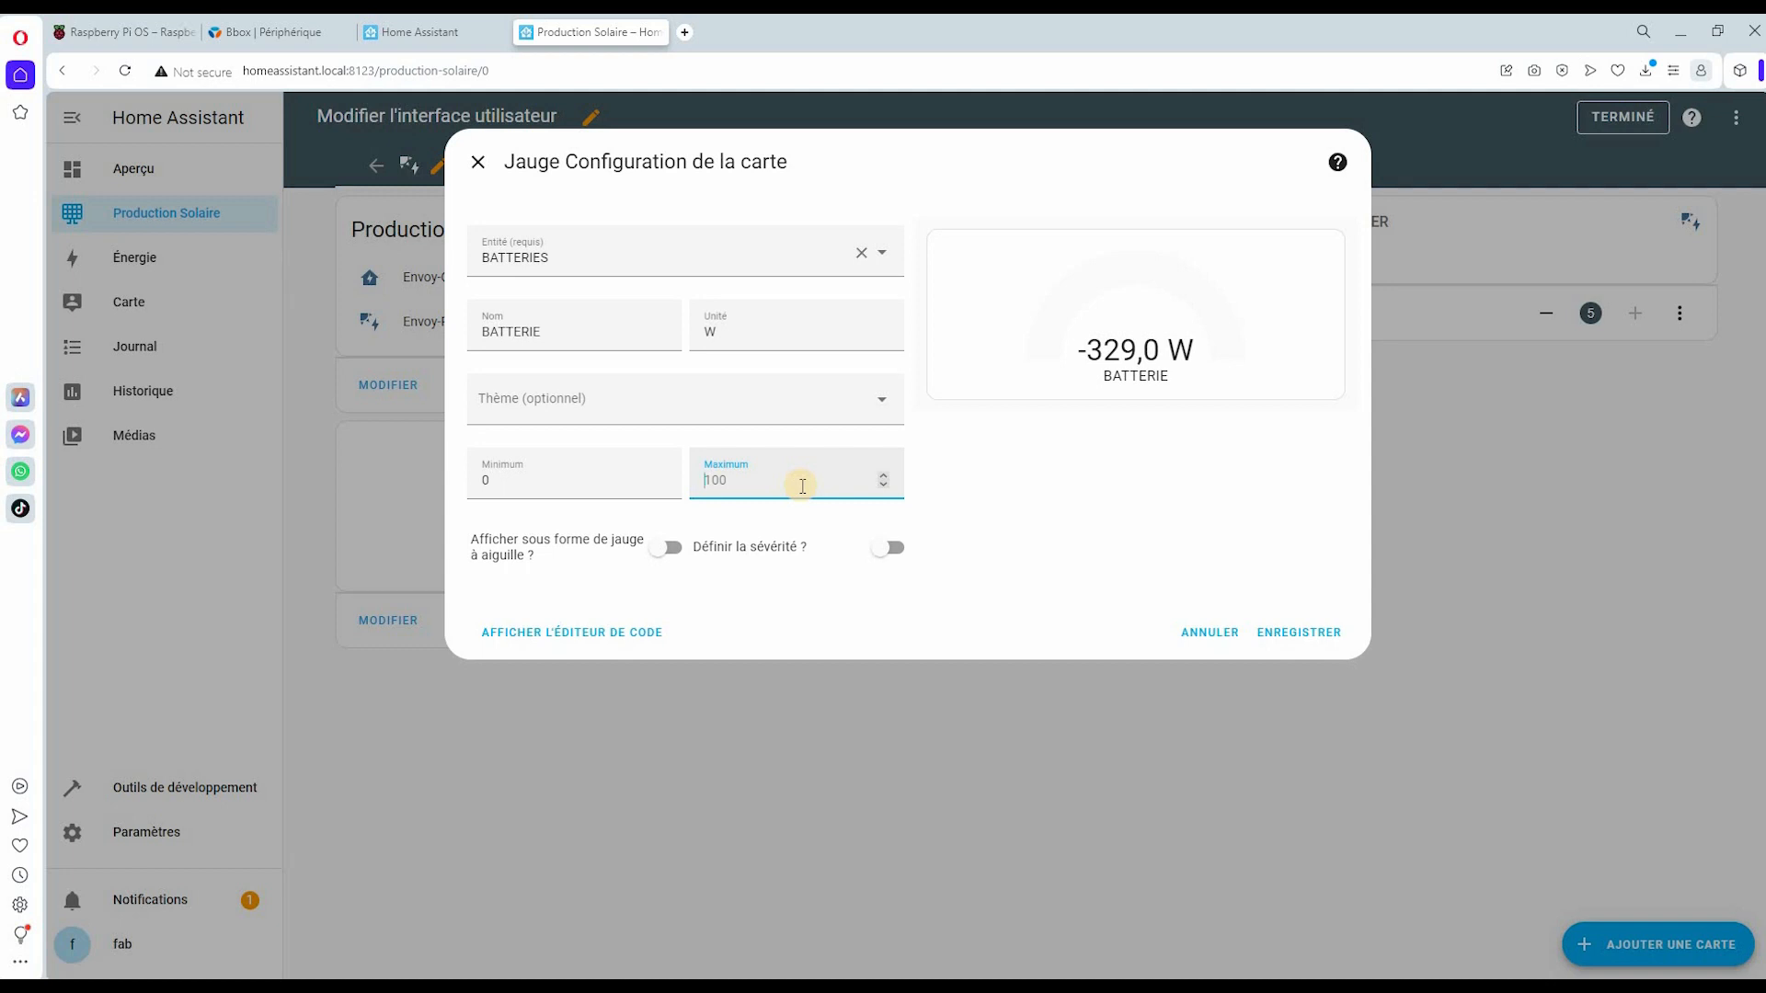
text(600)
- Enable the needle display and severity for the battery gauge with Vert 0, Jaune 300 and Rouge 600, and save the card
click(661, 550)
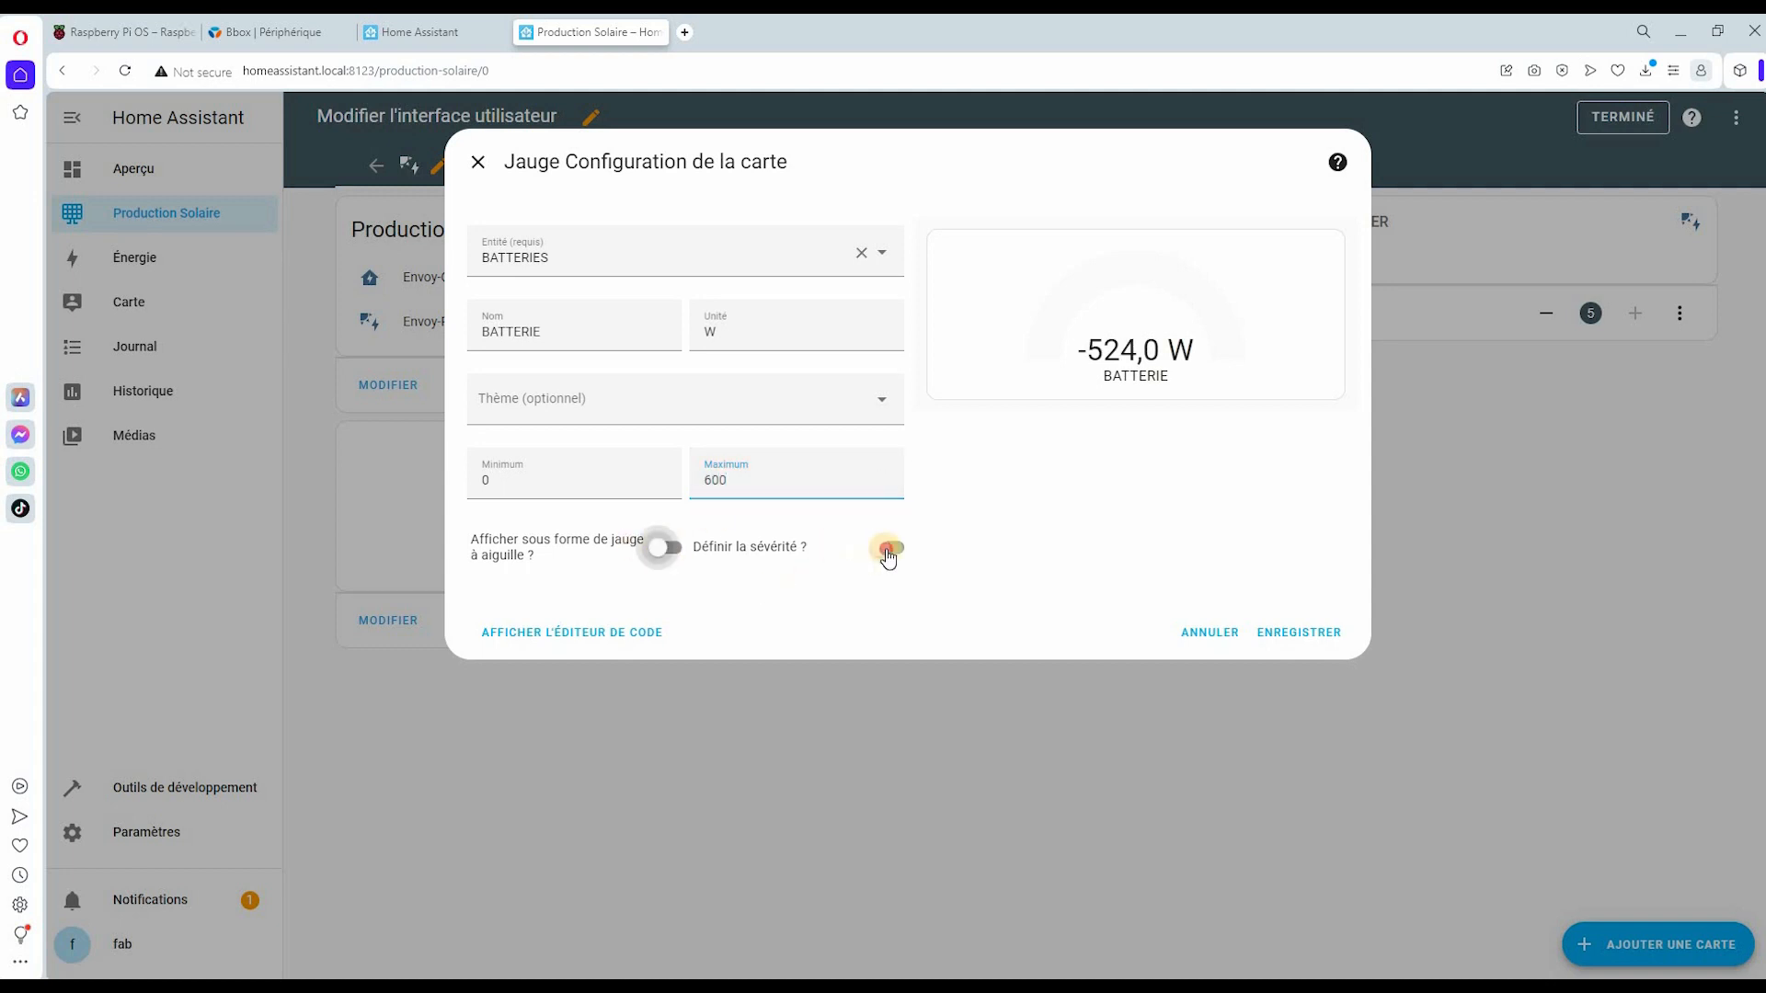
key(Tab)
key(space)
click(529, 630)
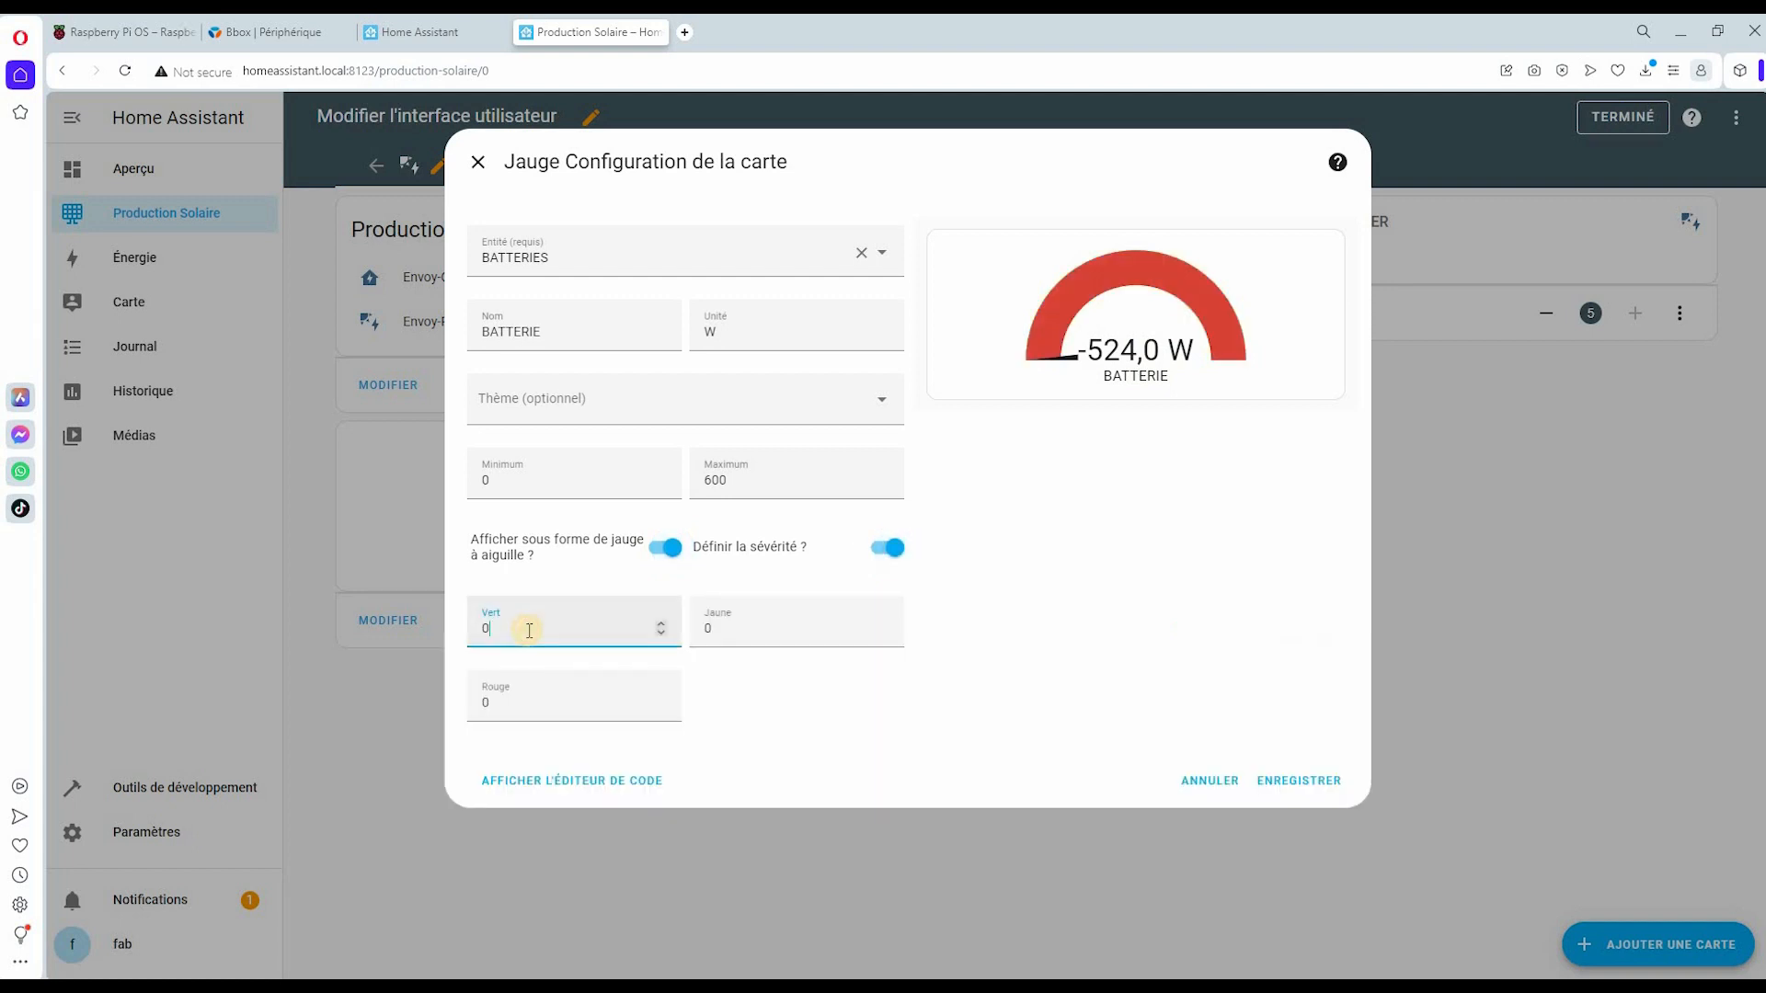
click(760, 624)
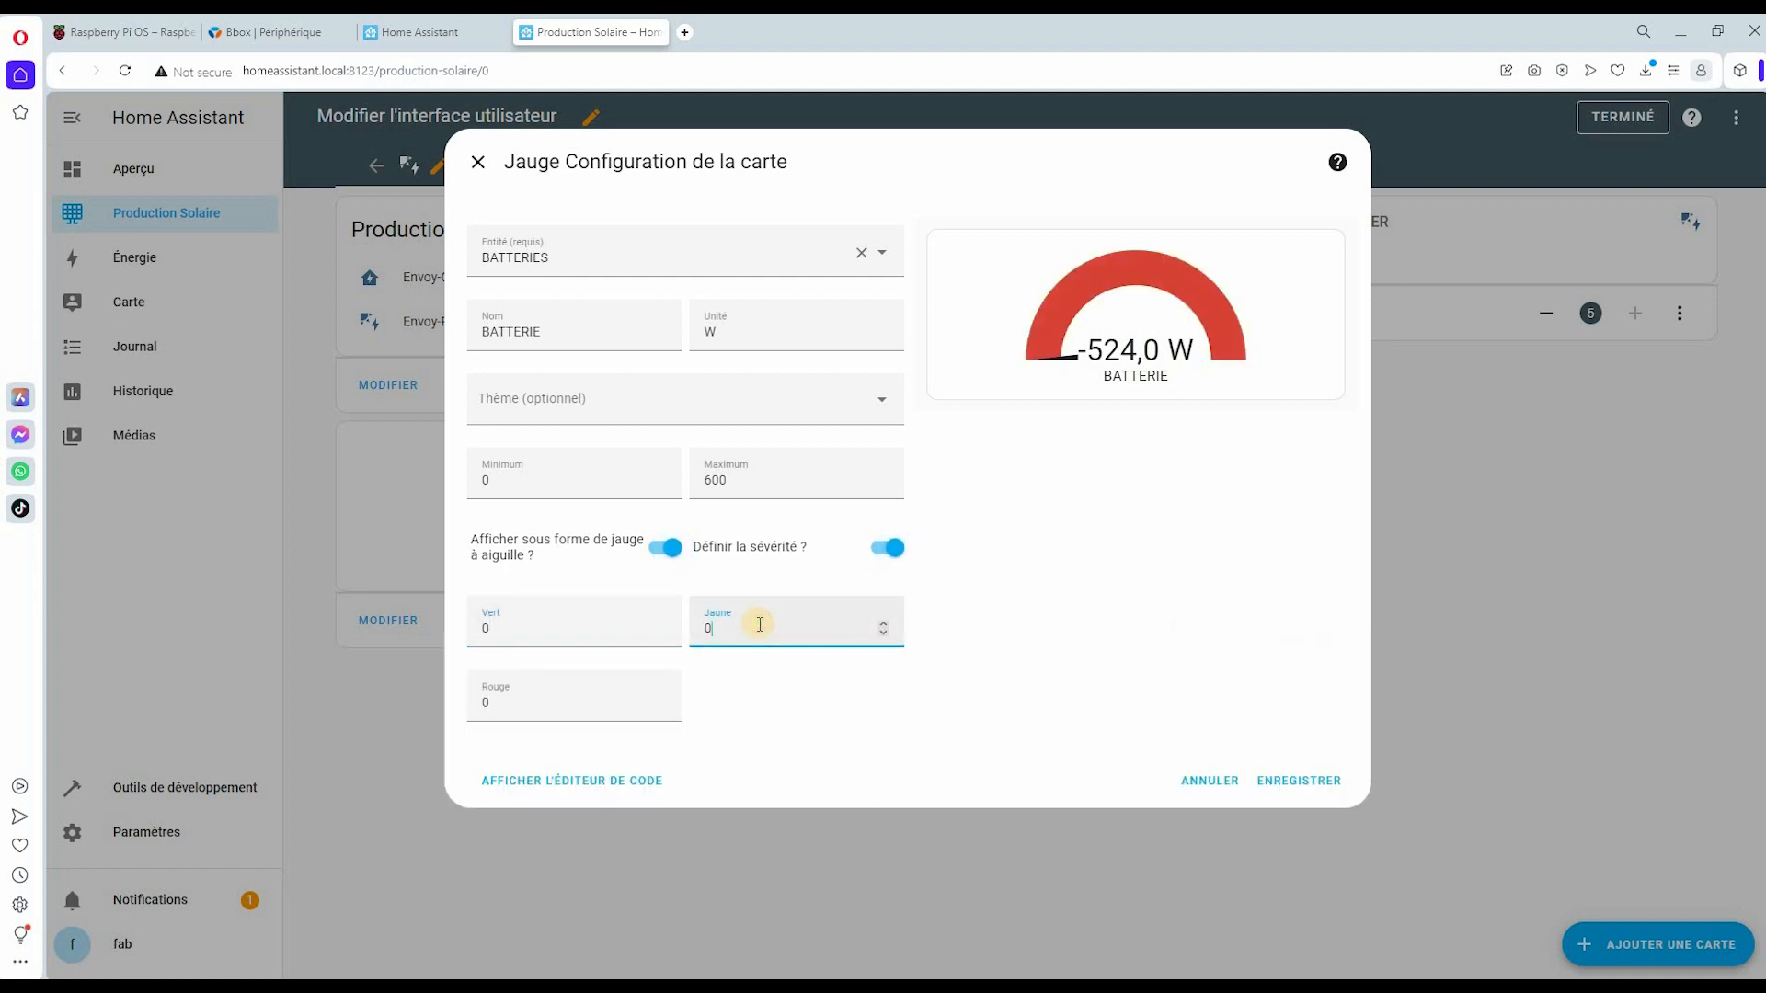
text(300)
click(557, 698)
text(600)
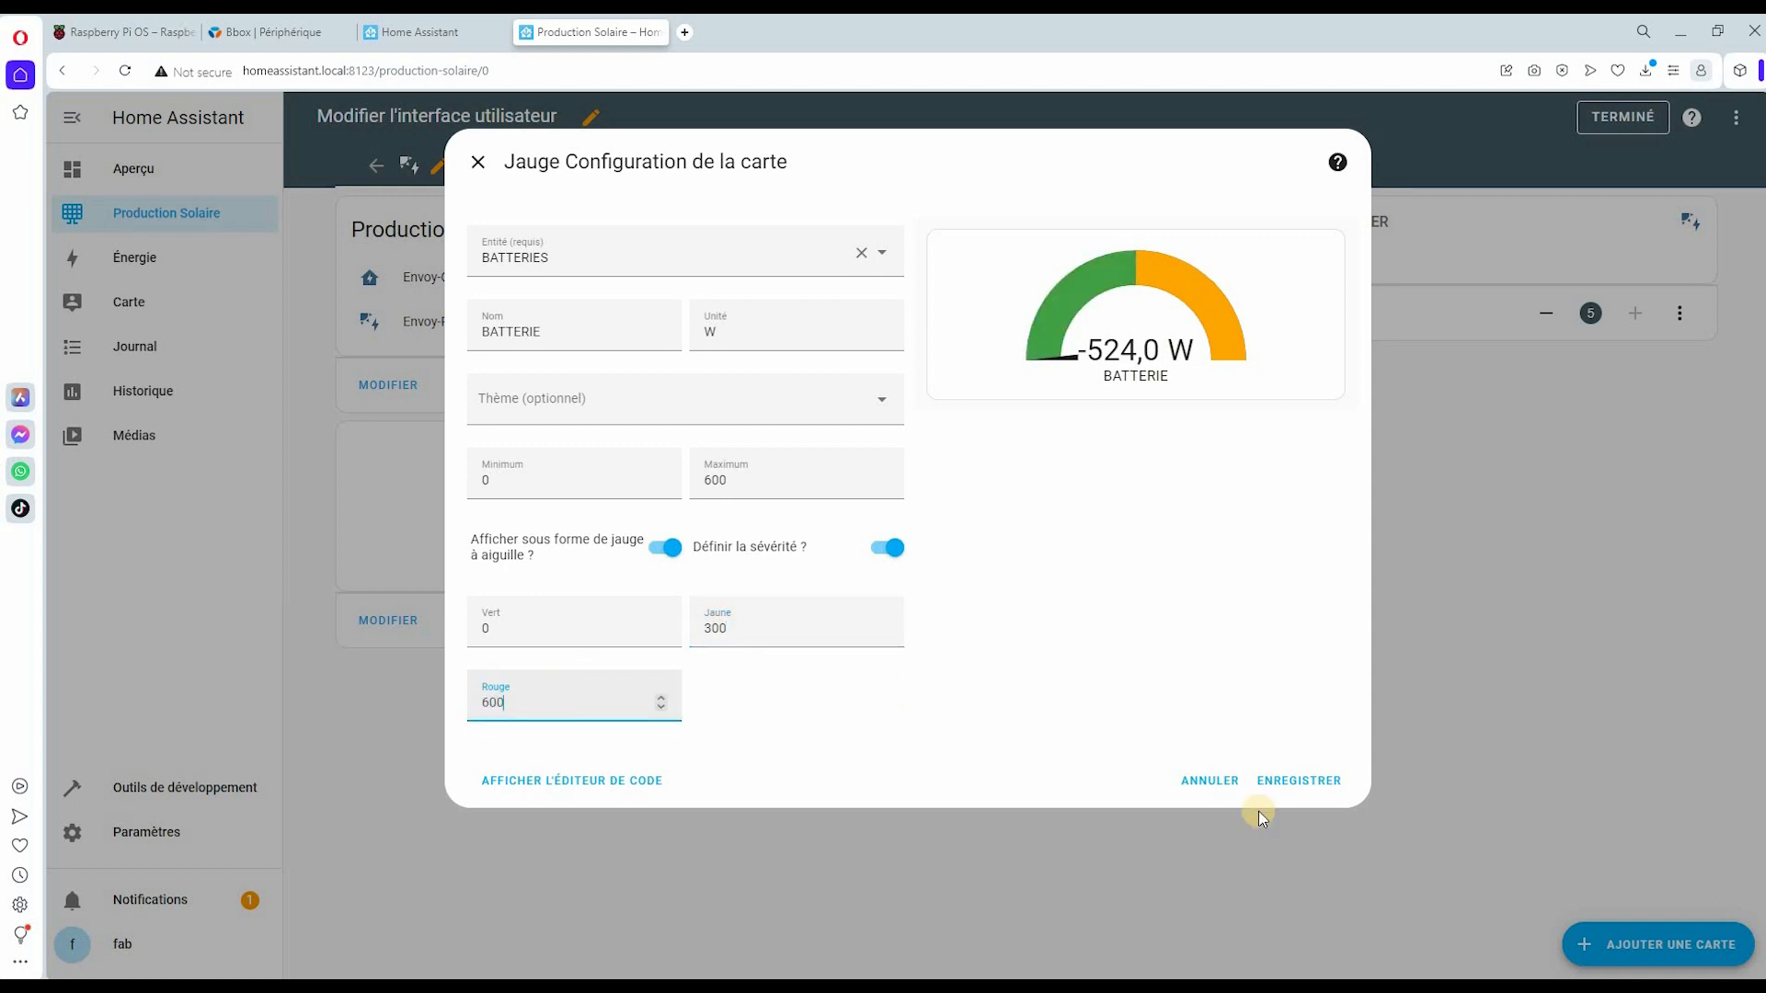
click(1300, 781)
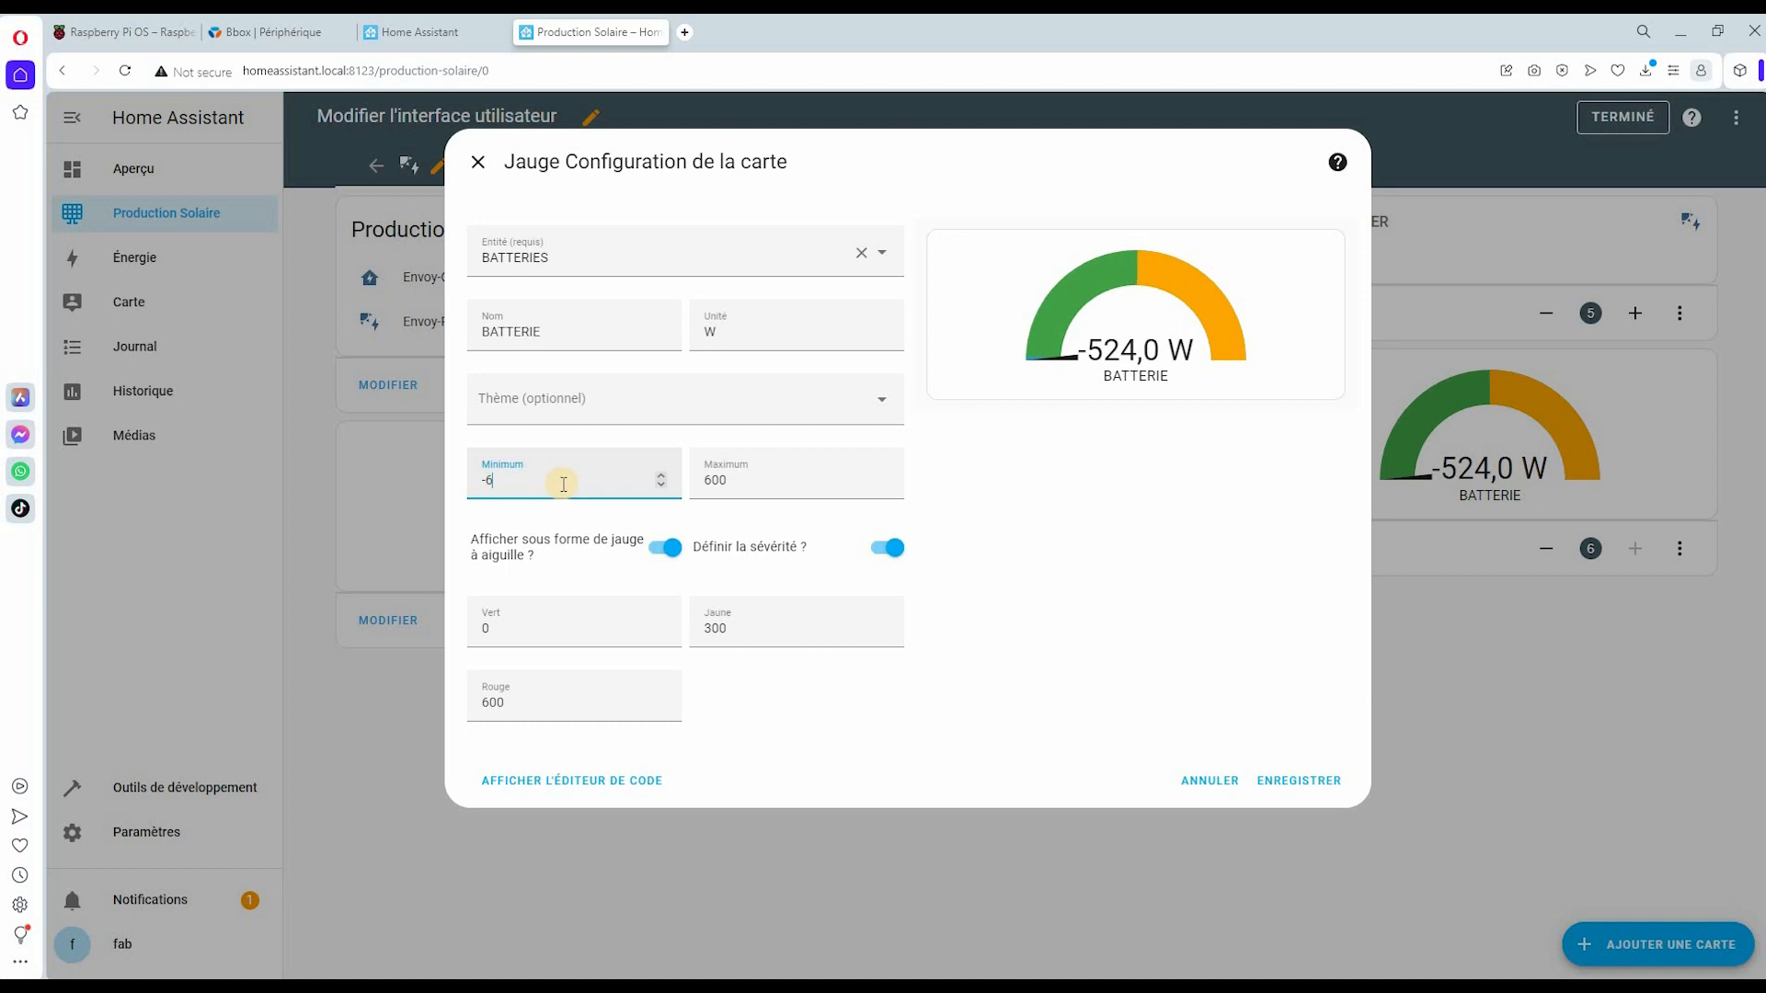
- Set the battery gauge's minimum to -600, Vert to -600 and Jaune to 0, save it and finish editing the dashboard
text(00)
click(539, 625)
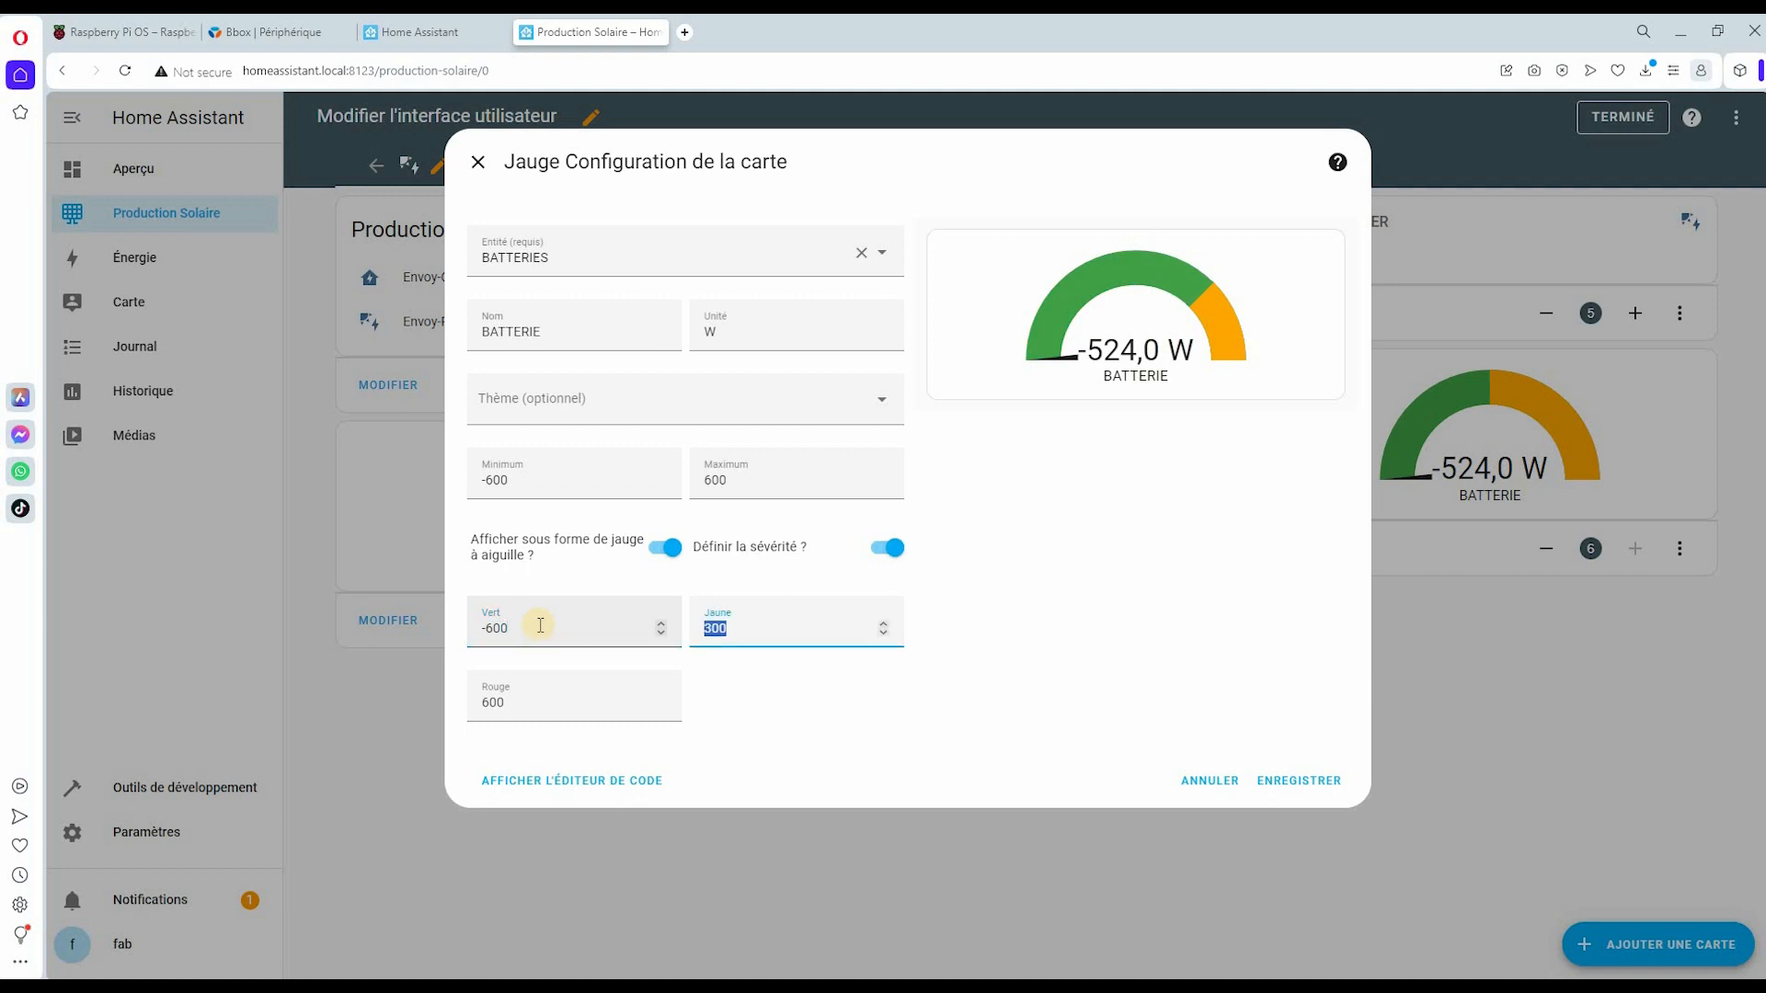
text(0)
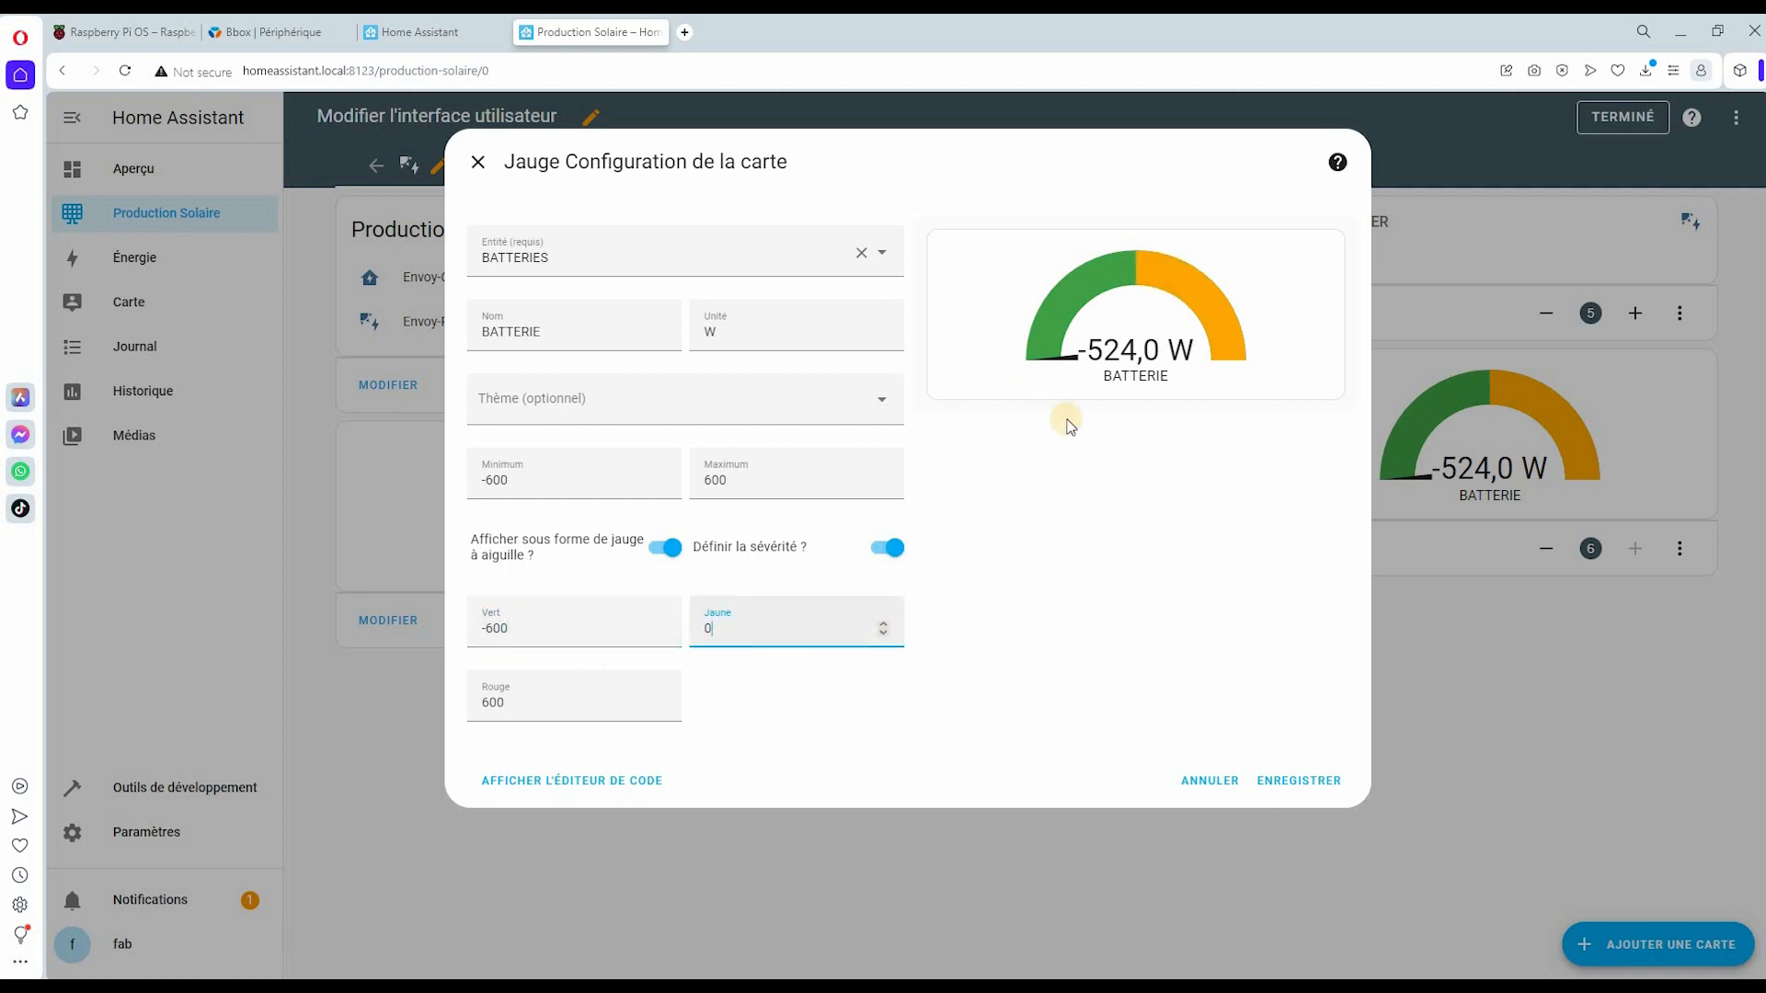
click(1304, 780)
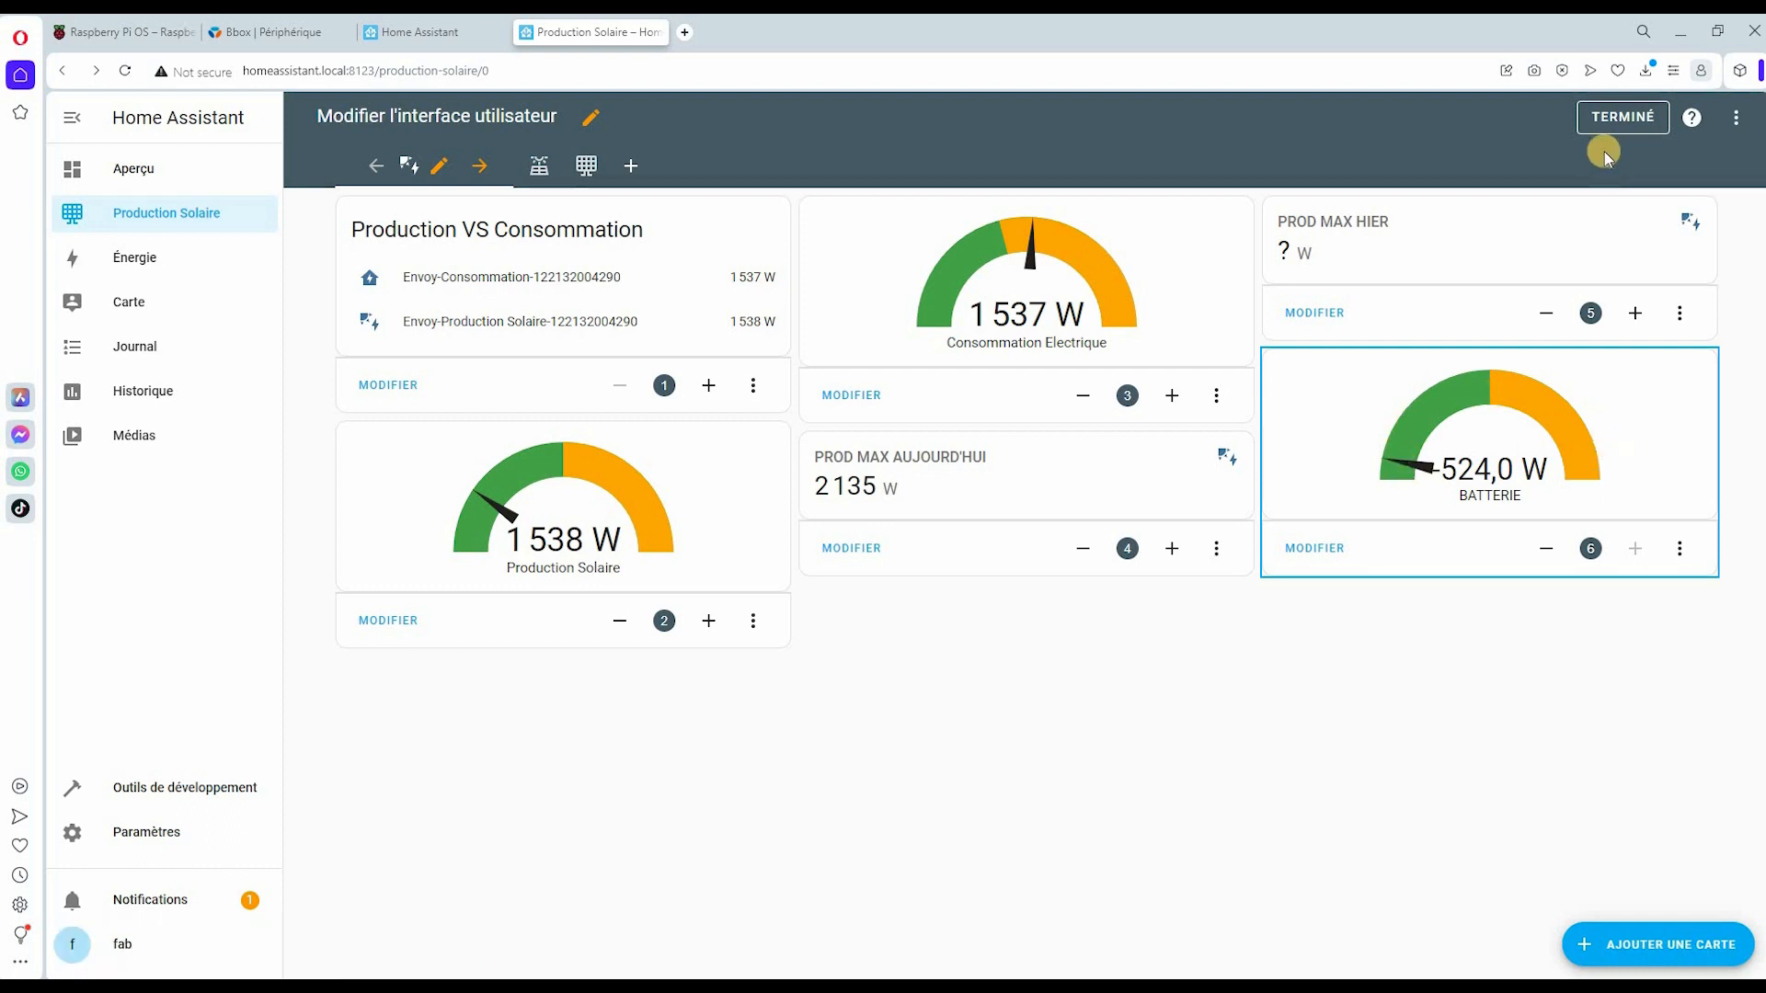
click(1620, 118)
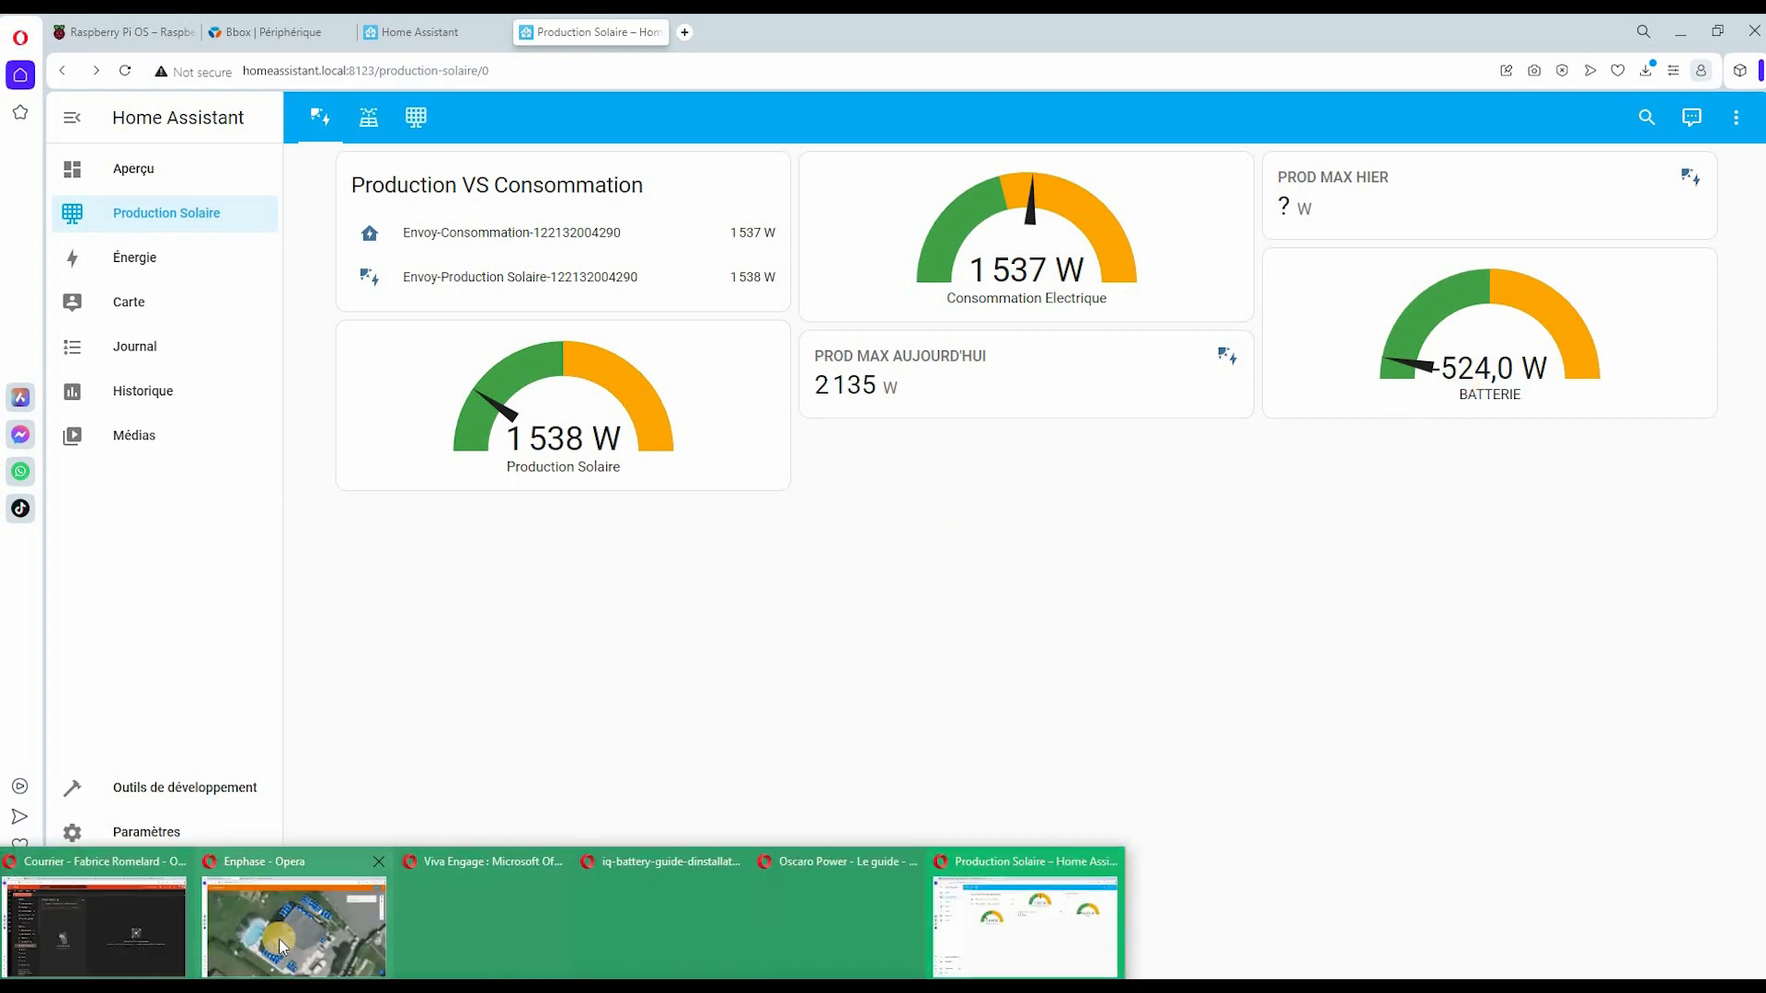
- Switch to the Enphase Enlighten window, refresh the site data, and examine the system status and today's latest energy interval
click(278, 938)
click(1740, 120)
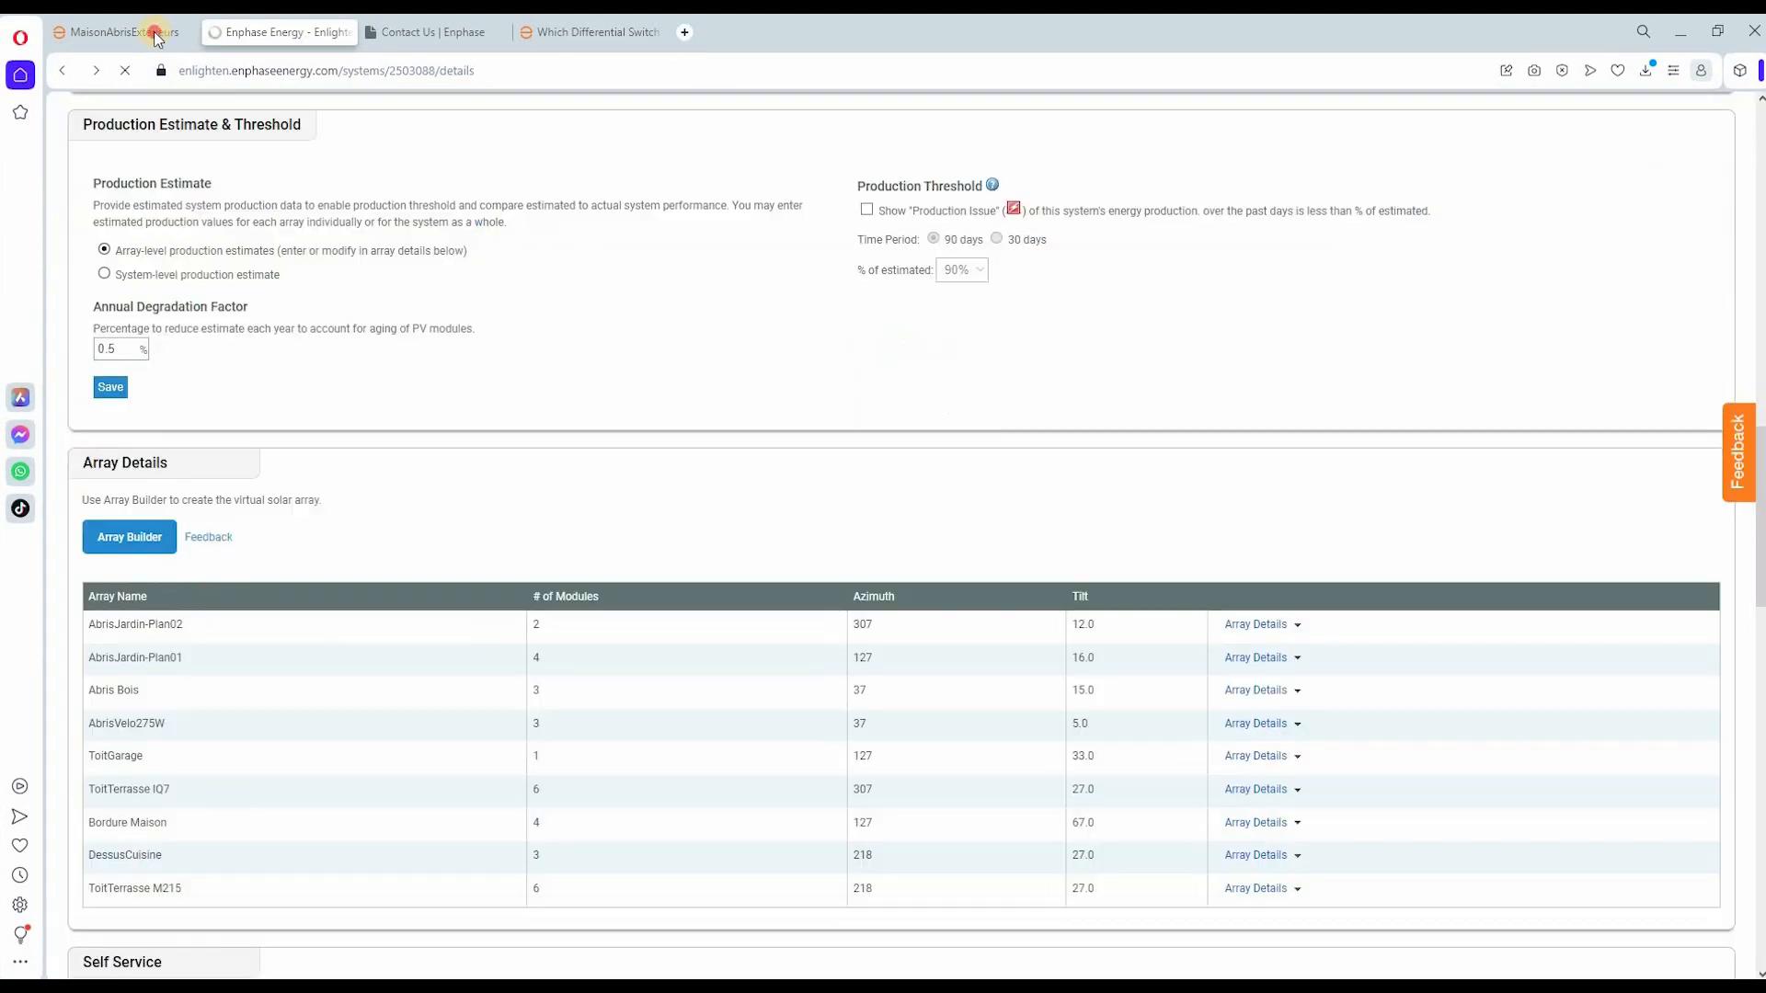
click(156, 35)
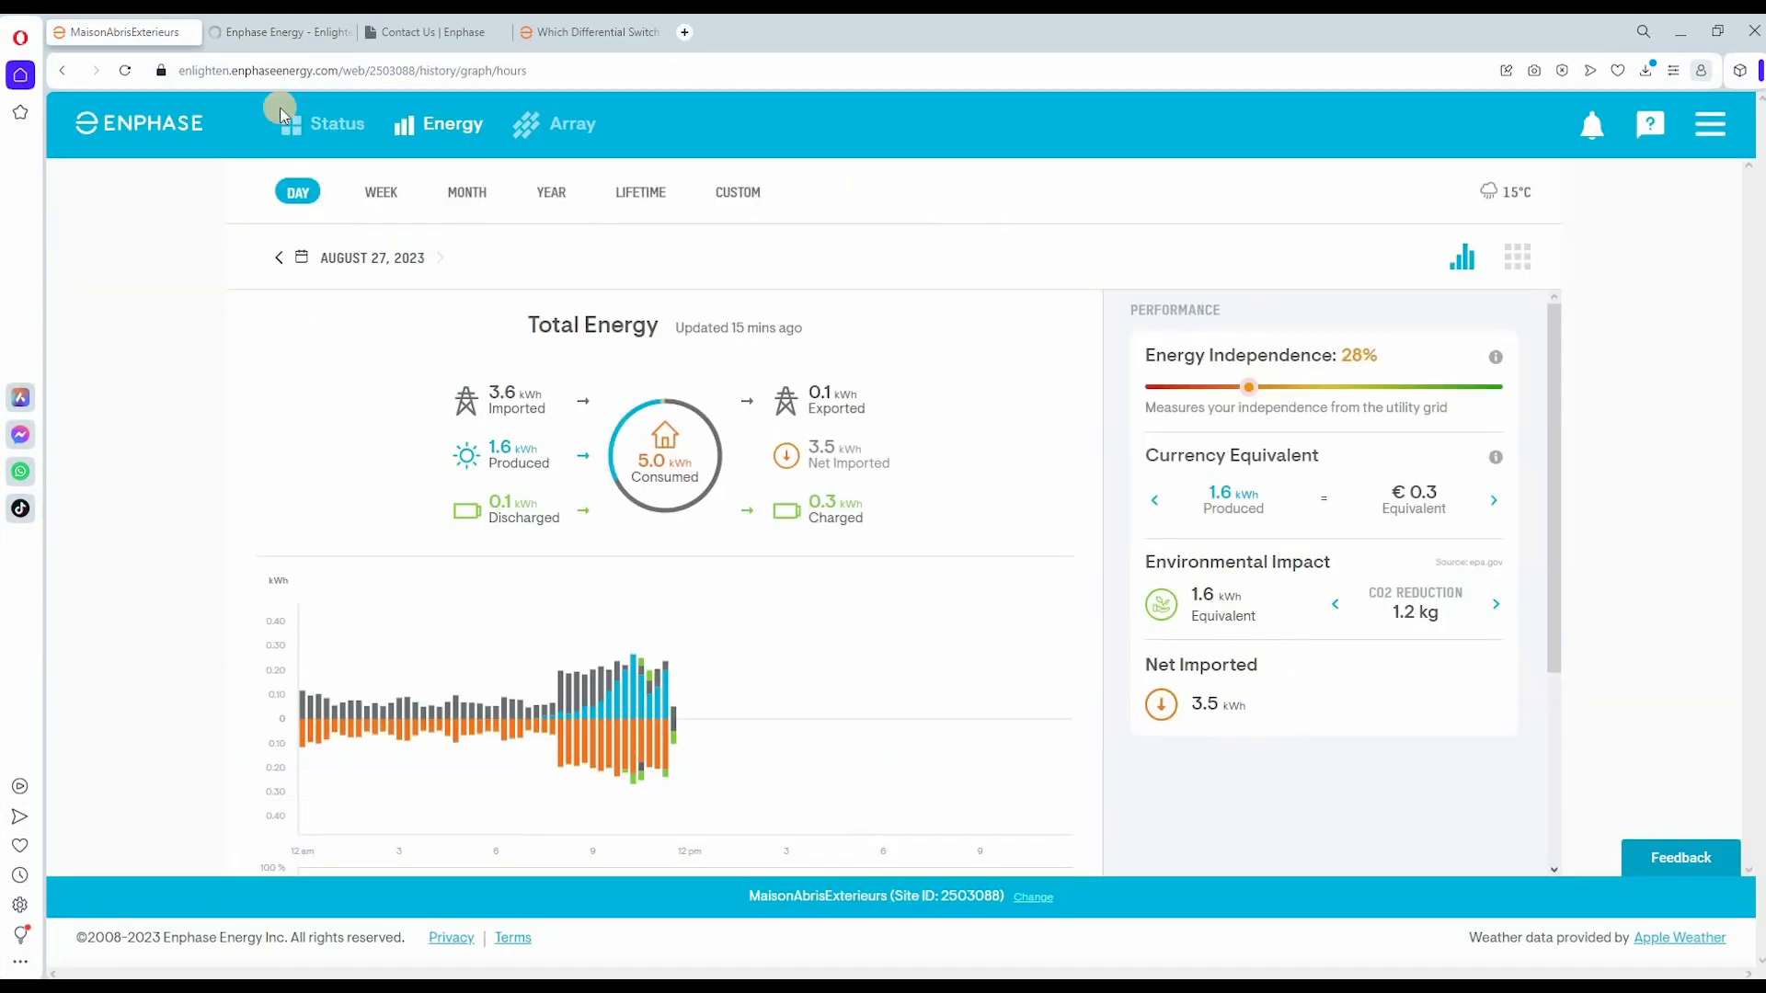
key(F5)
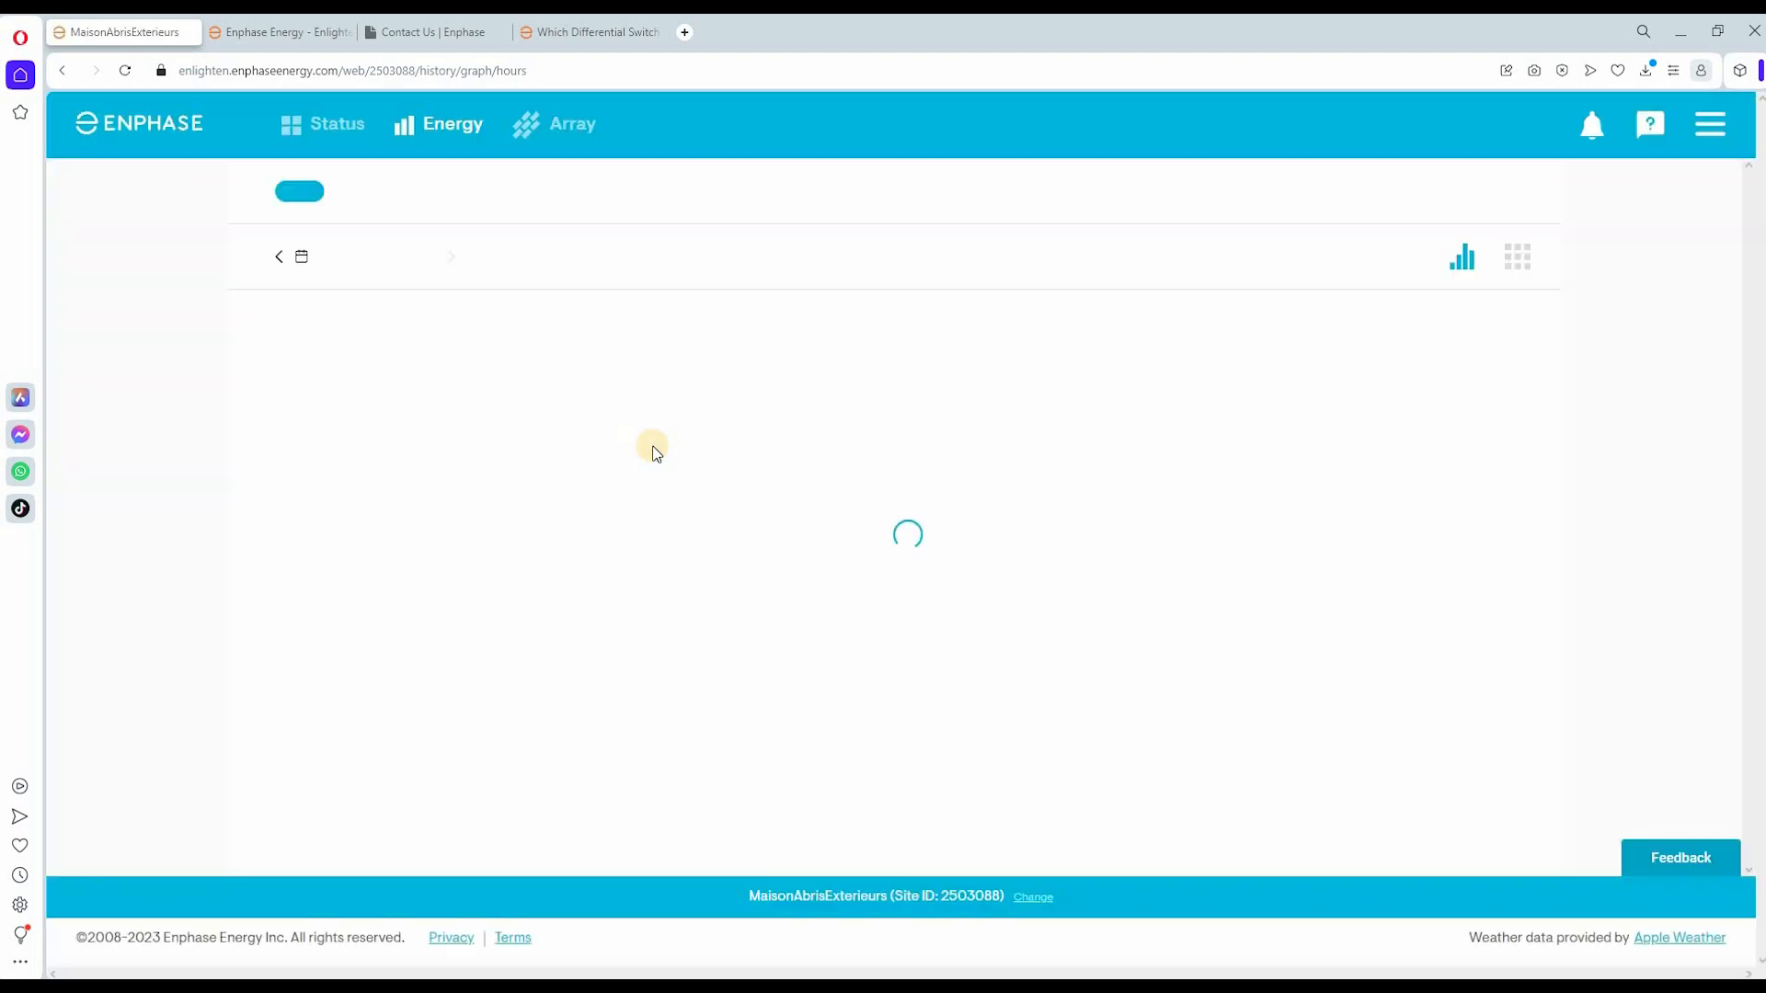
click(342, 127)
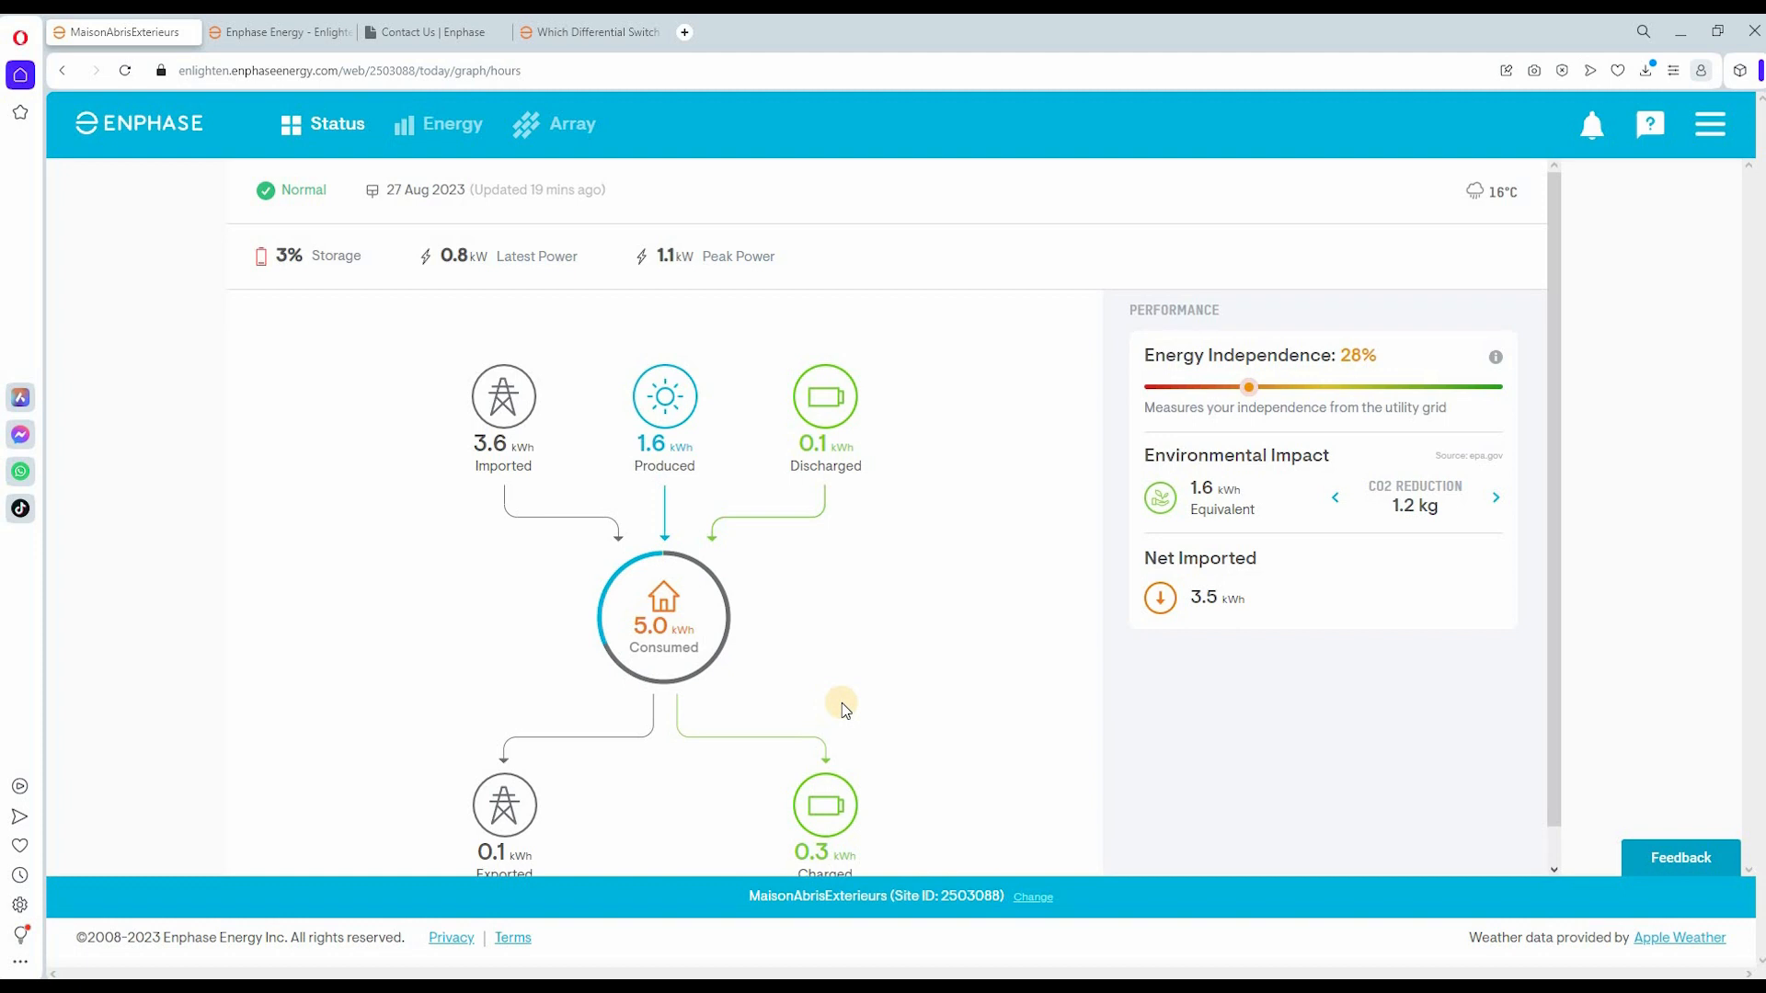
scroll(844, 710, down, 1)
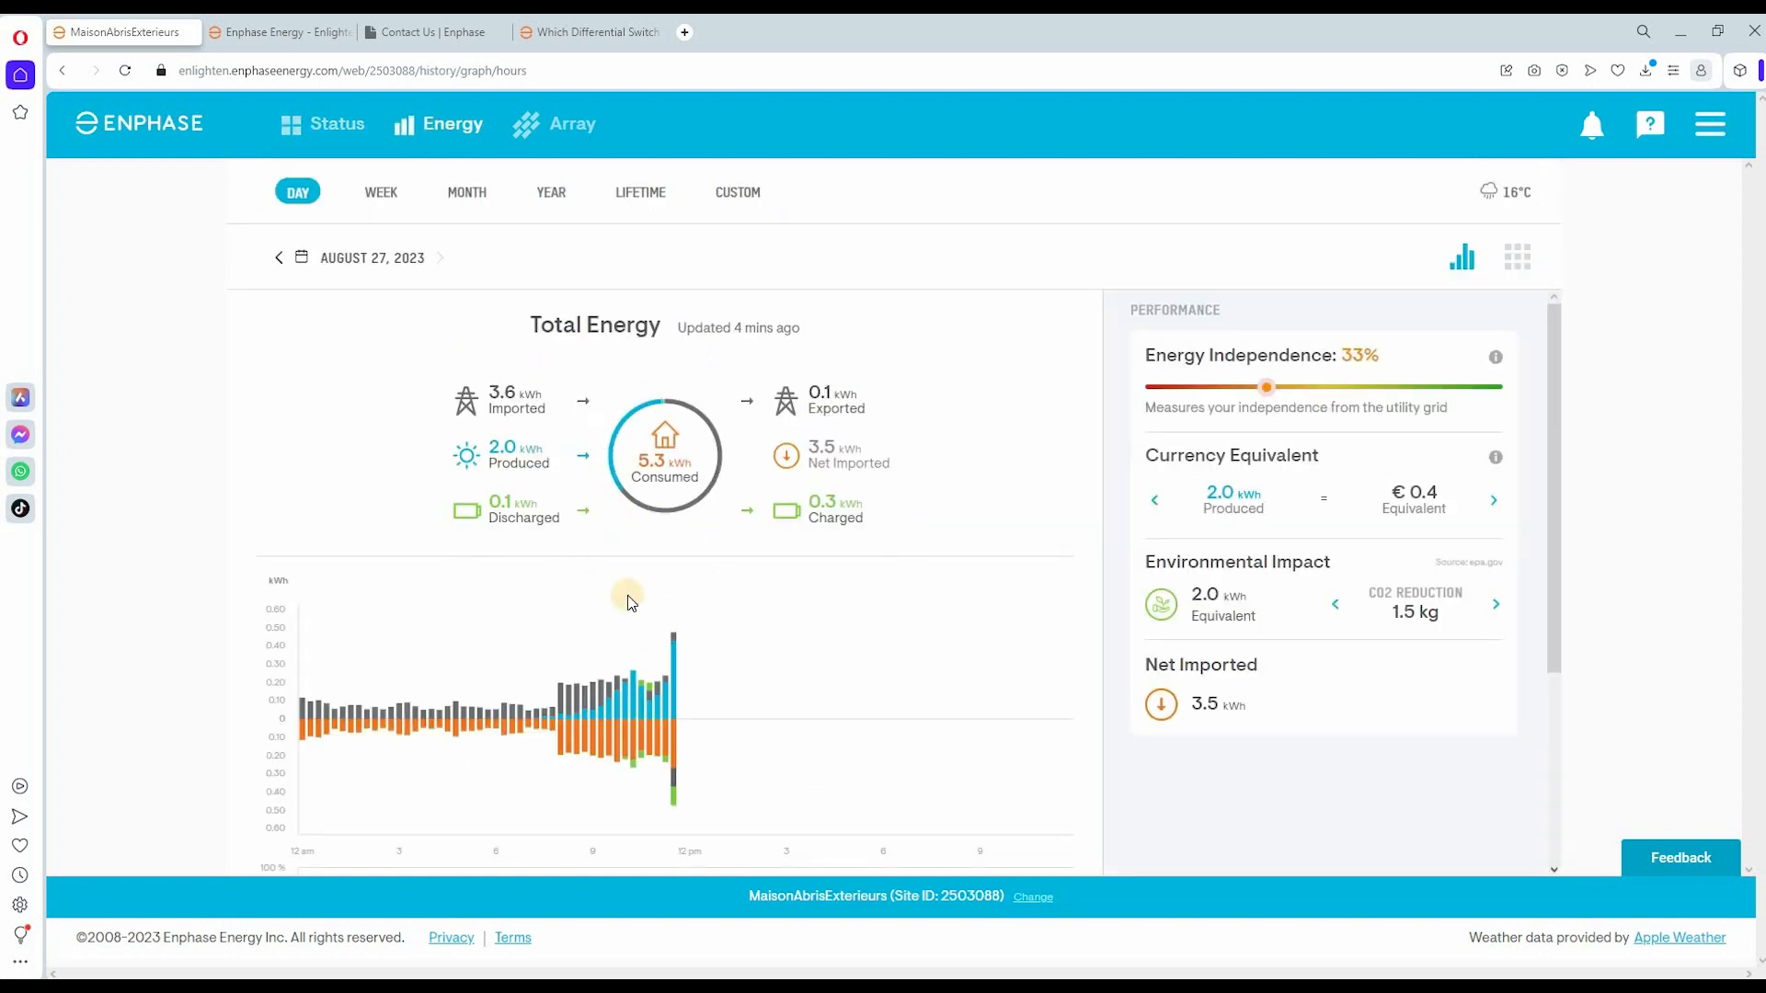
mouse_move(676, 812)
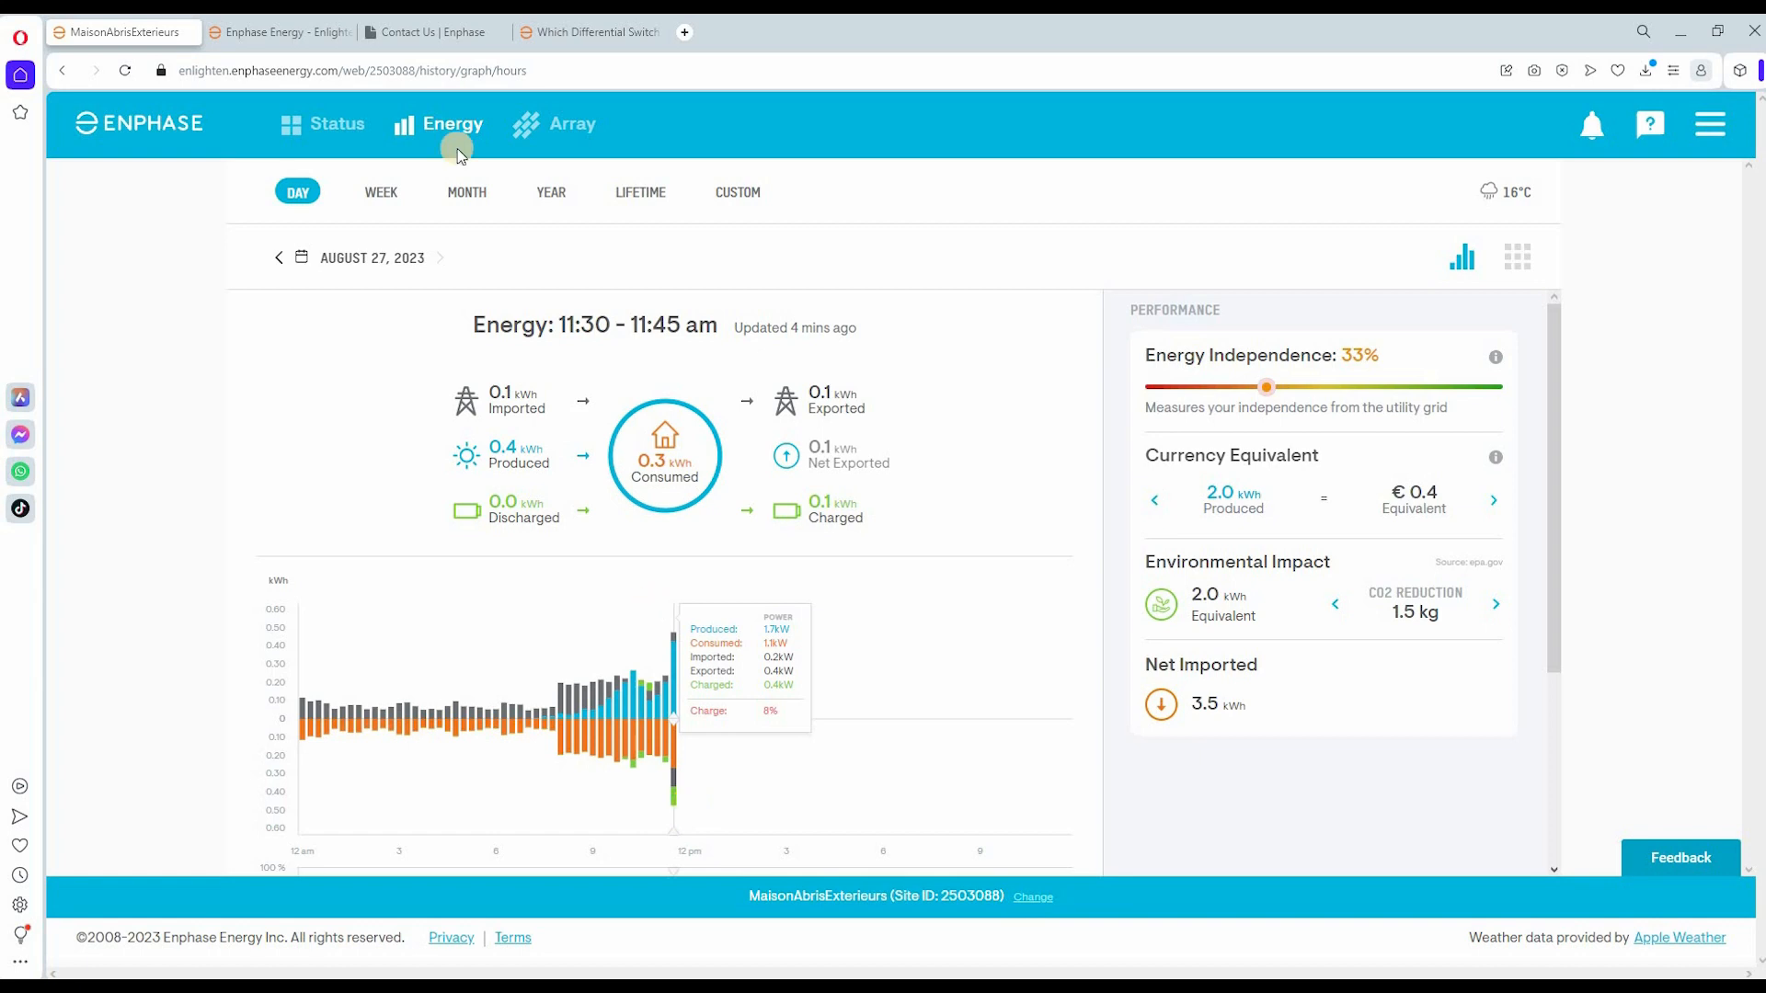
- Open the first AC battery from the Enlighten device list and check its last reported power
click(275, 32)
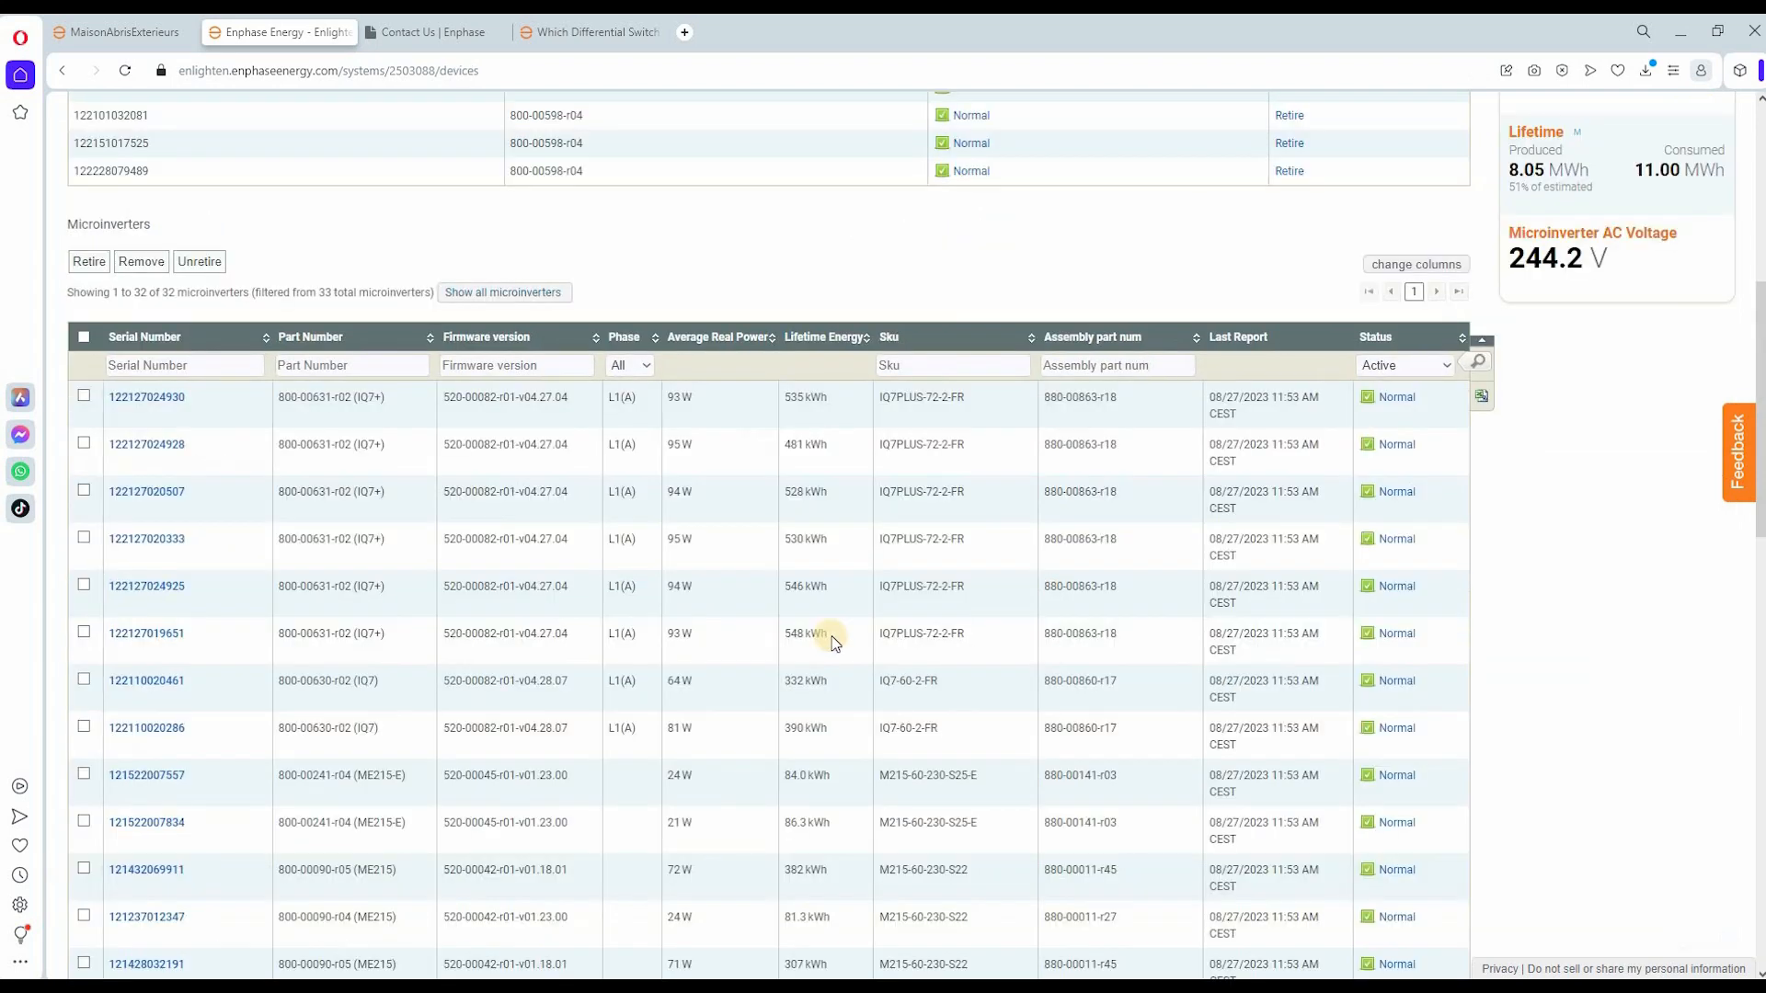
scroll(828, 635, down, 10)
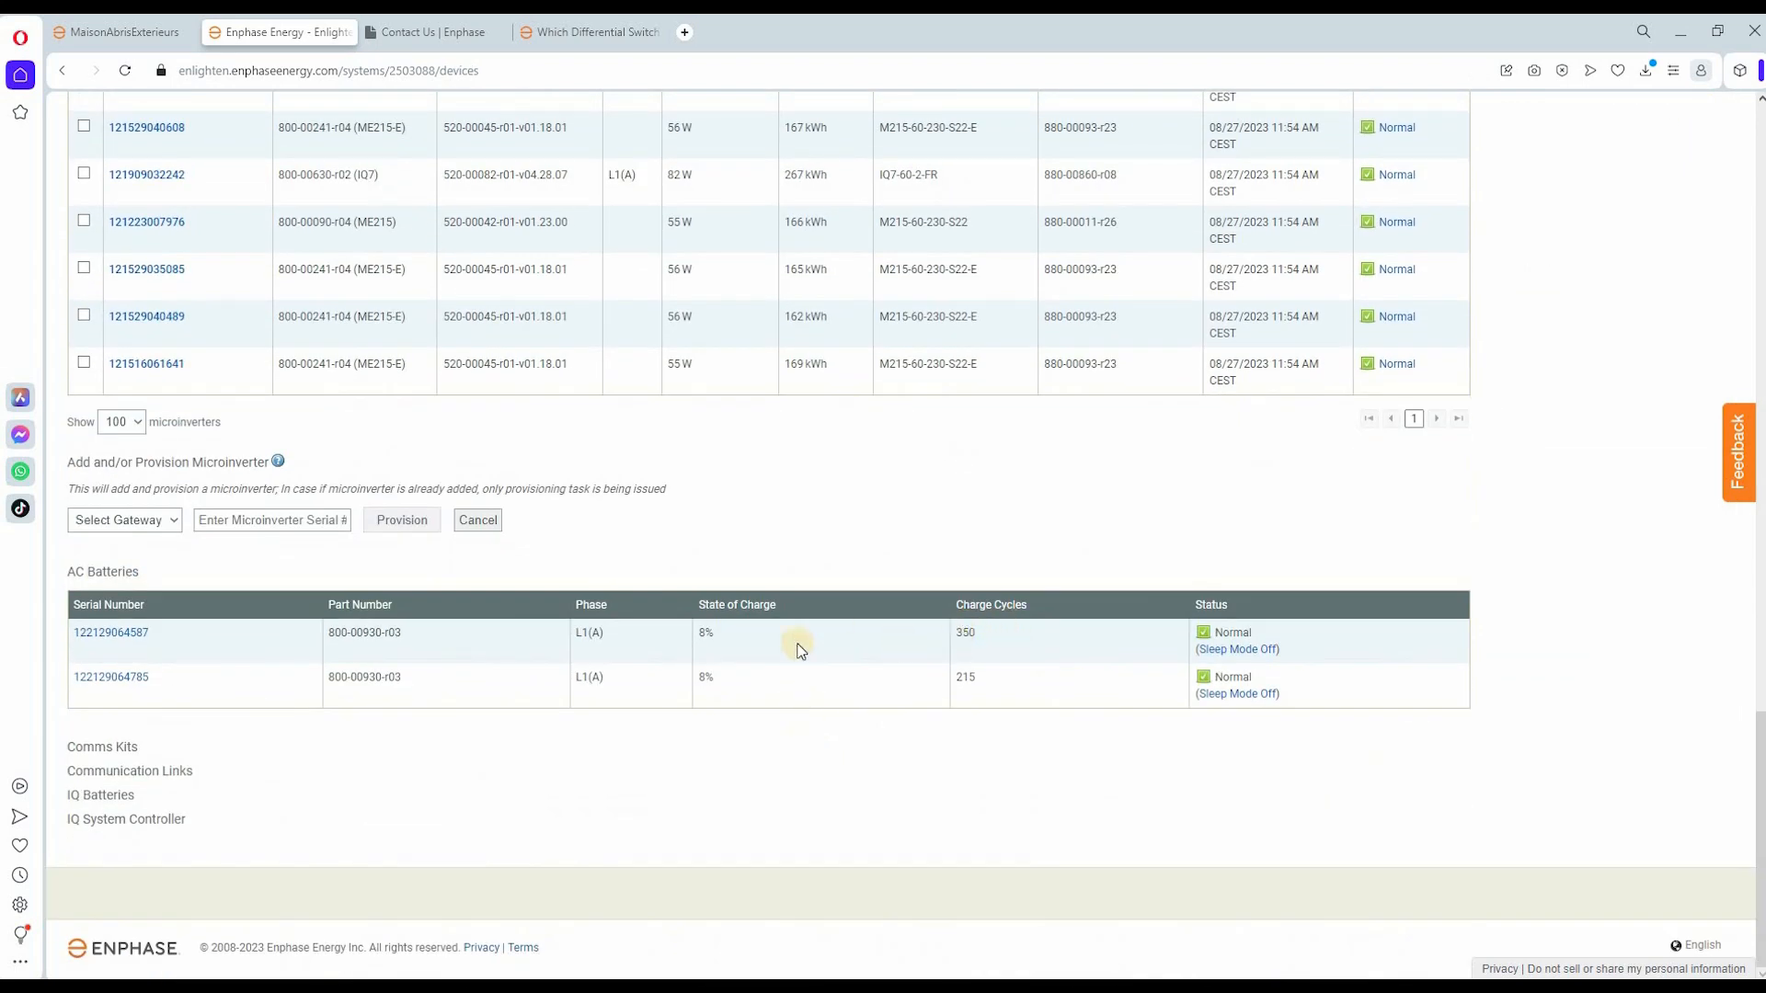
click(157, 634)
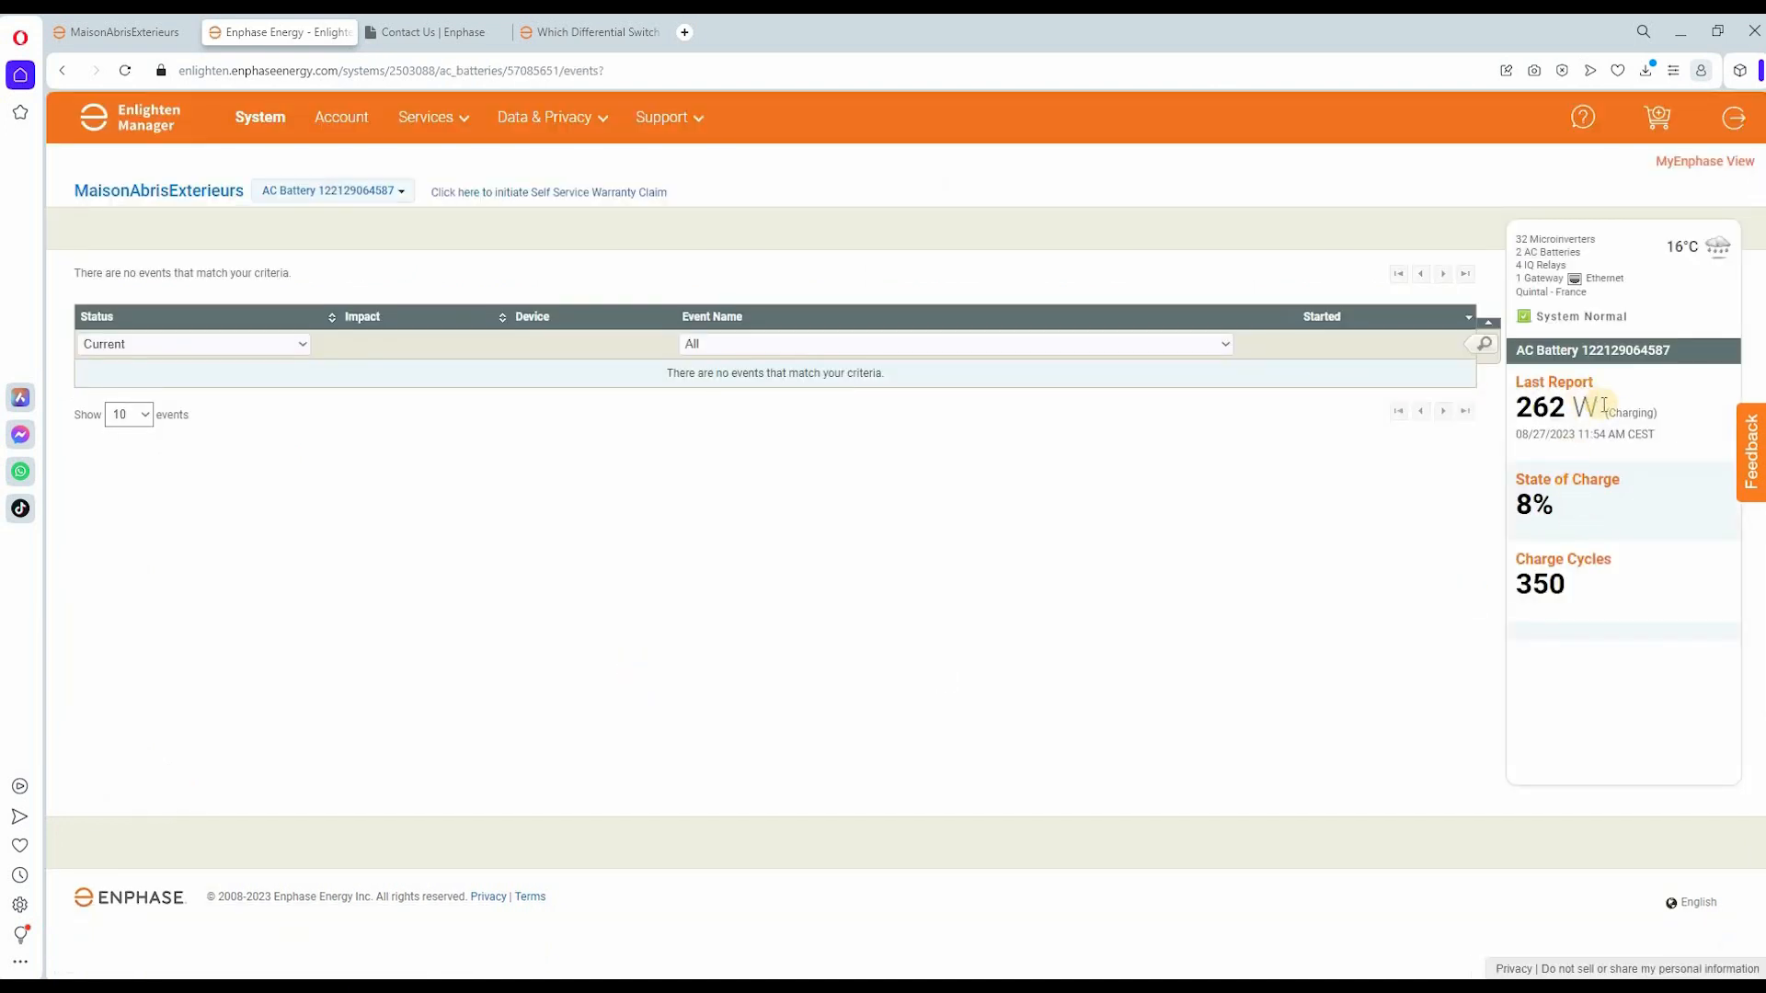
drag(1519, 411, 1580, 407)
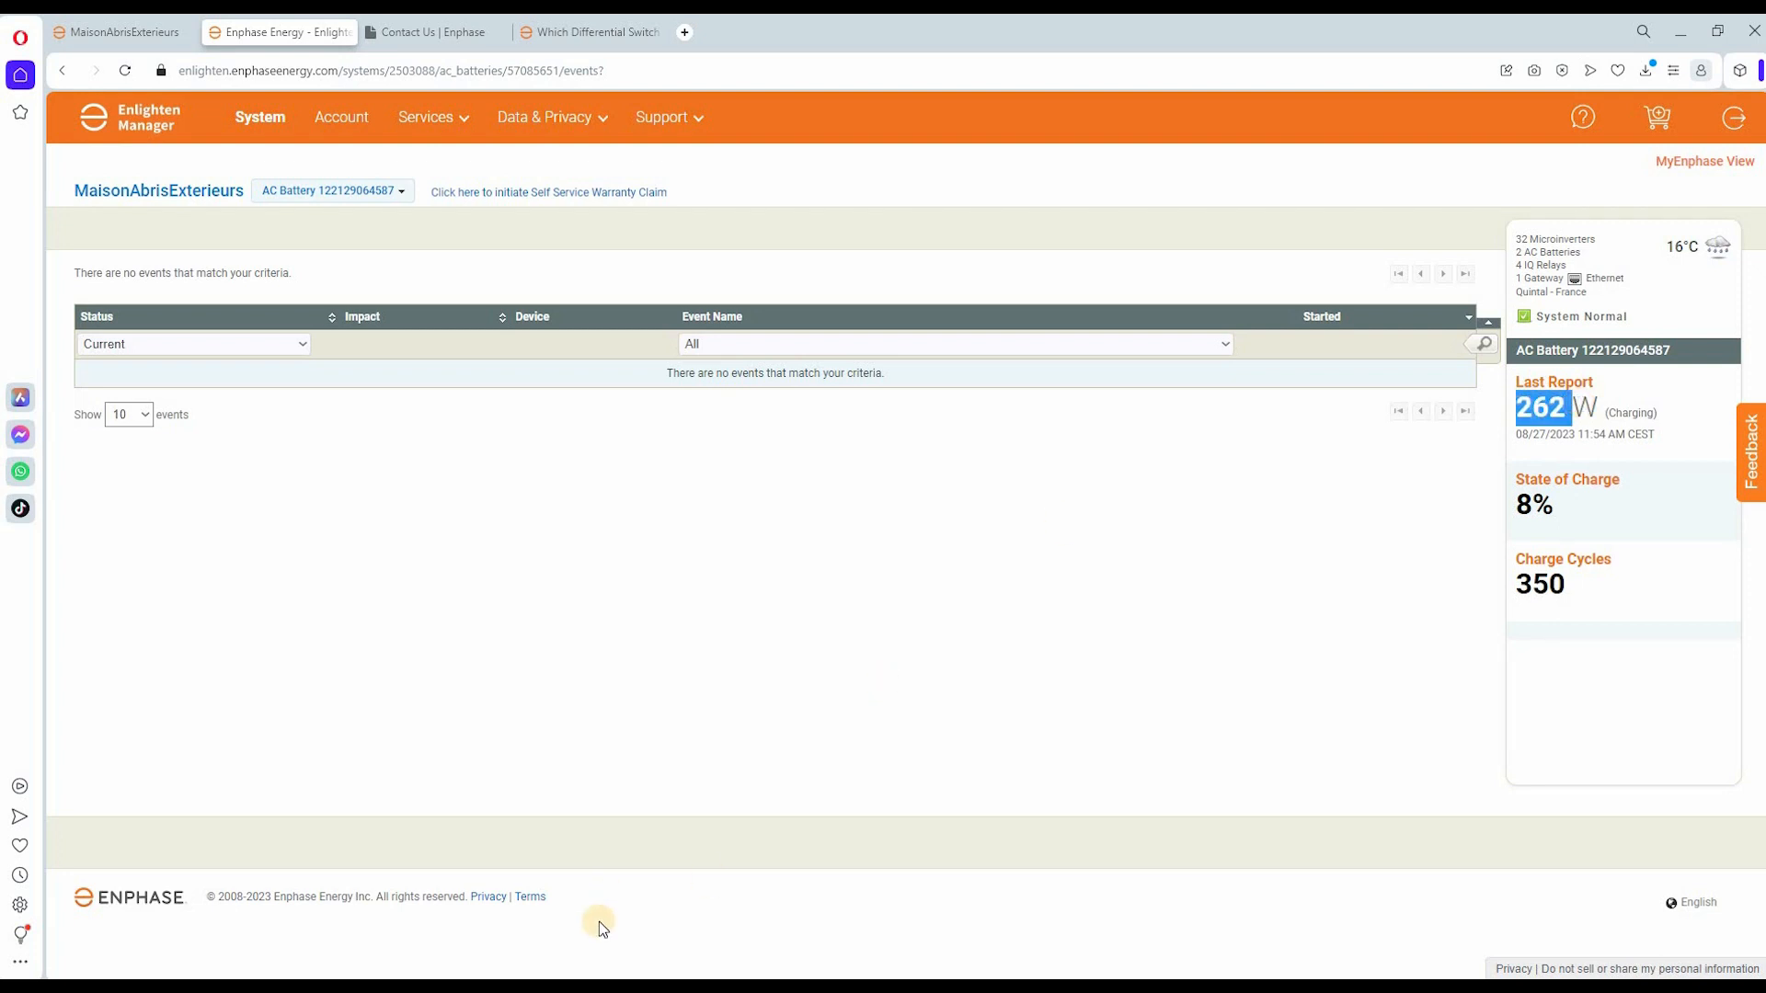
- Return to Home Assistant and compare the battery values in the Production Detail view with the Enlighten battery report
click(1029, 914)
click(451, 121)
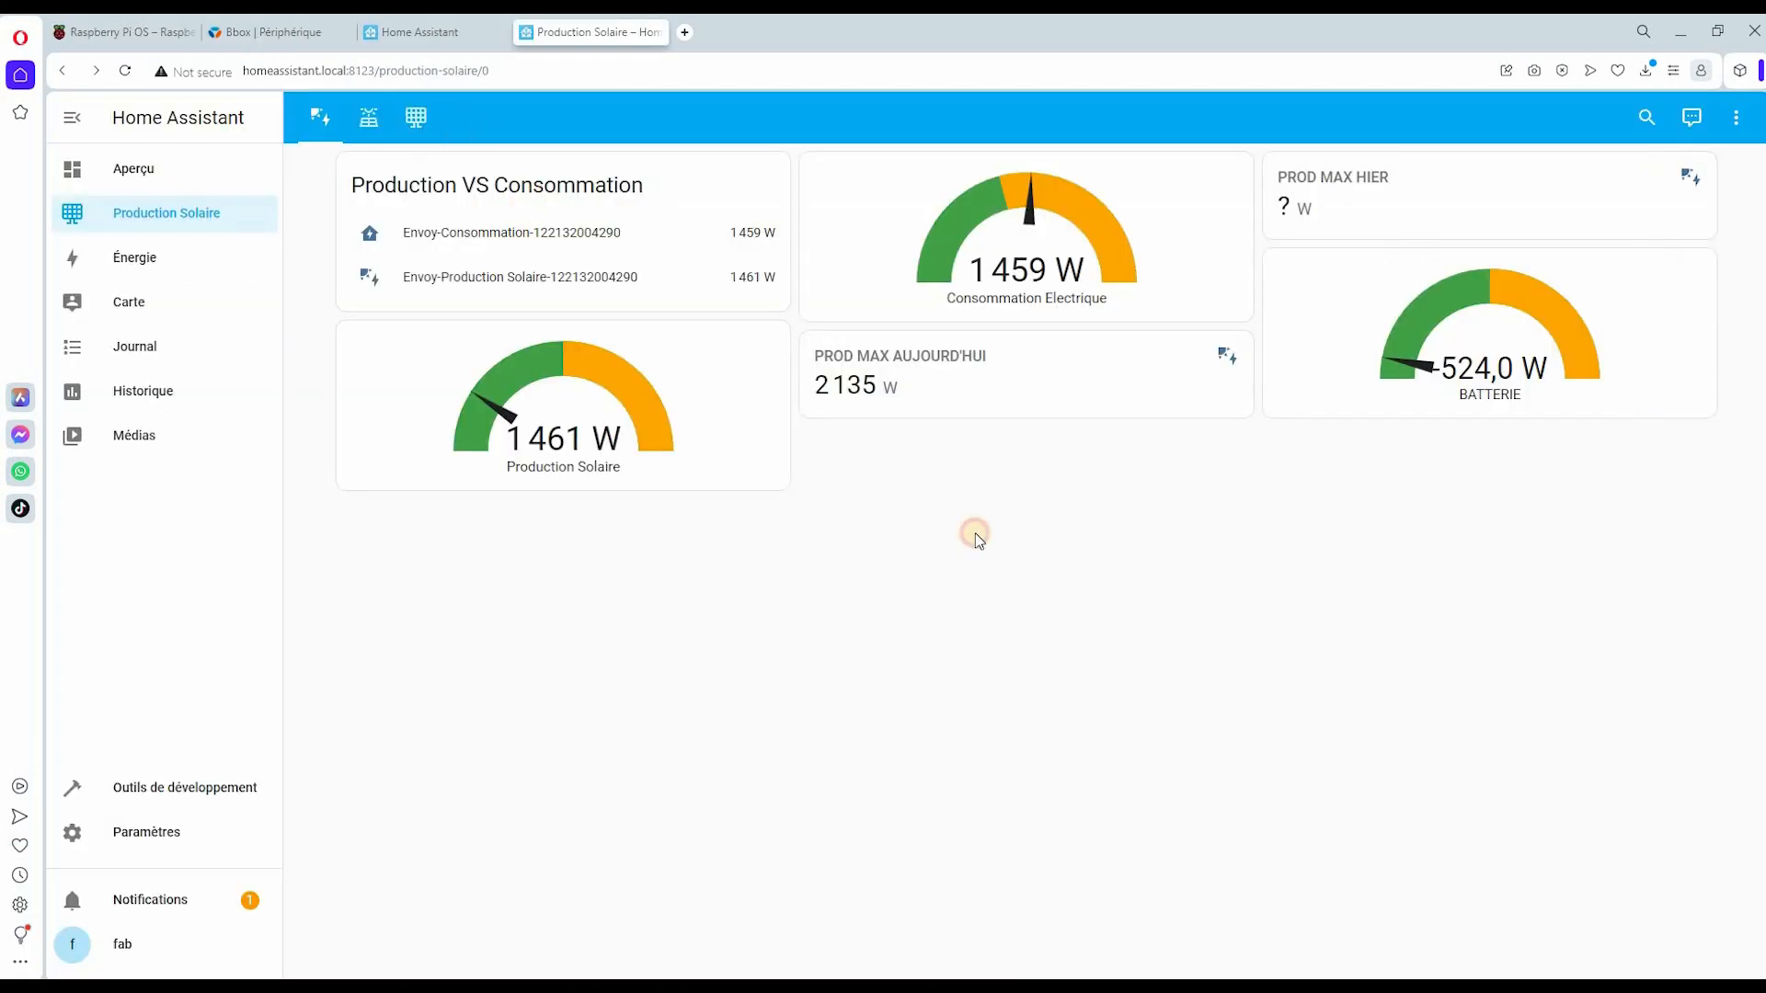
drag(1383, 31, 1481, 808)
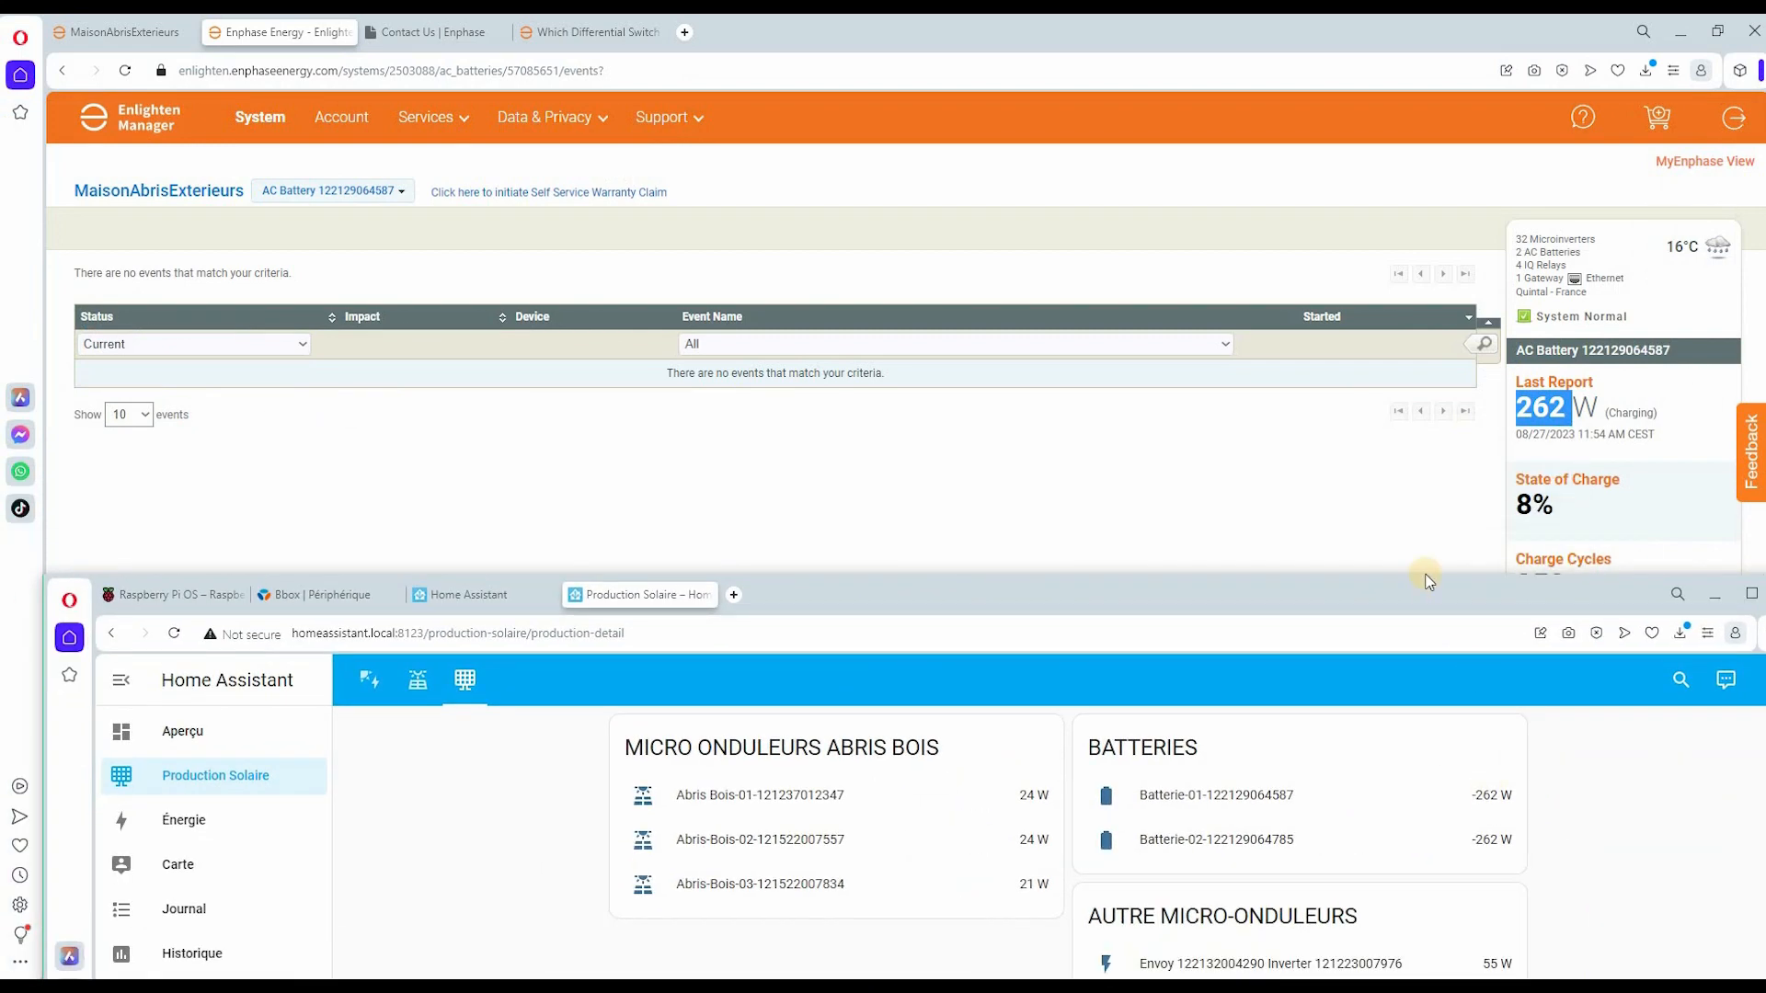
drag(1420, 594, 1342, 15)
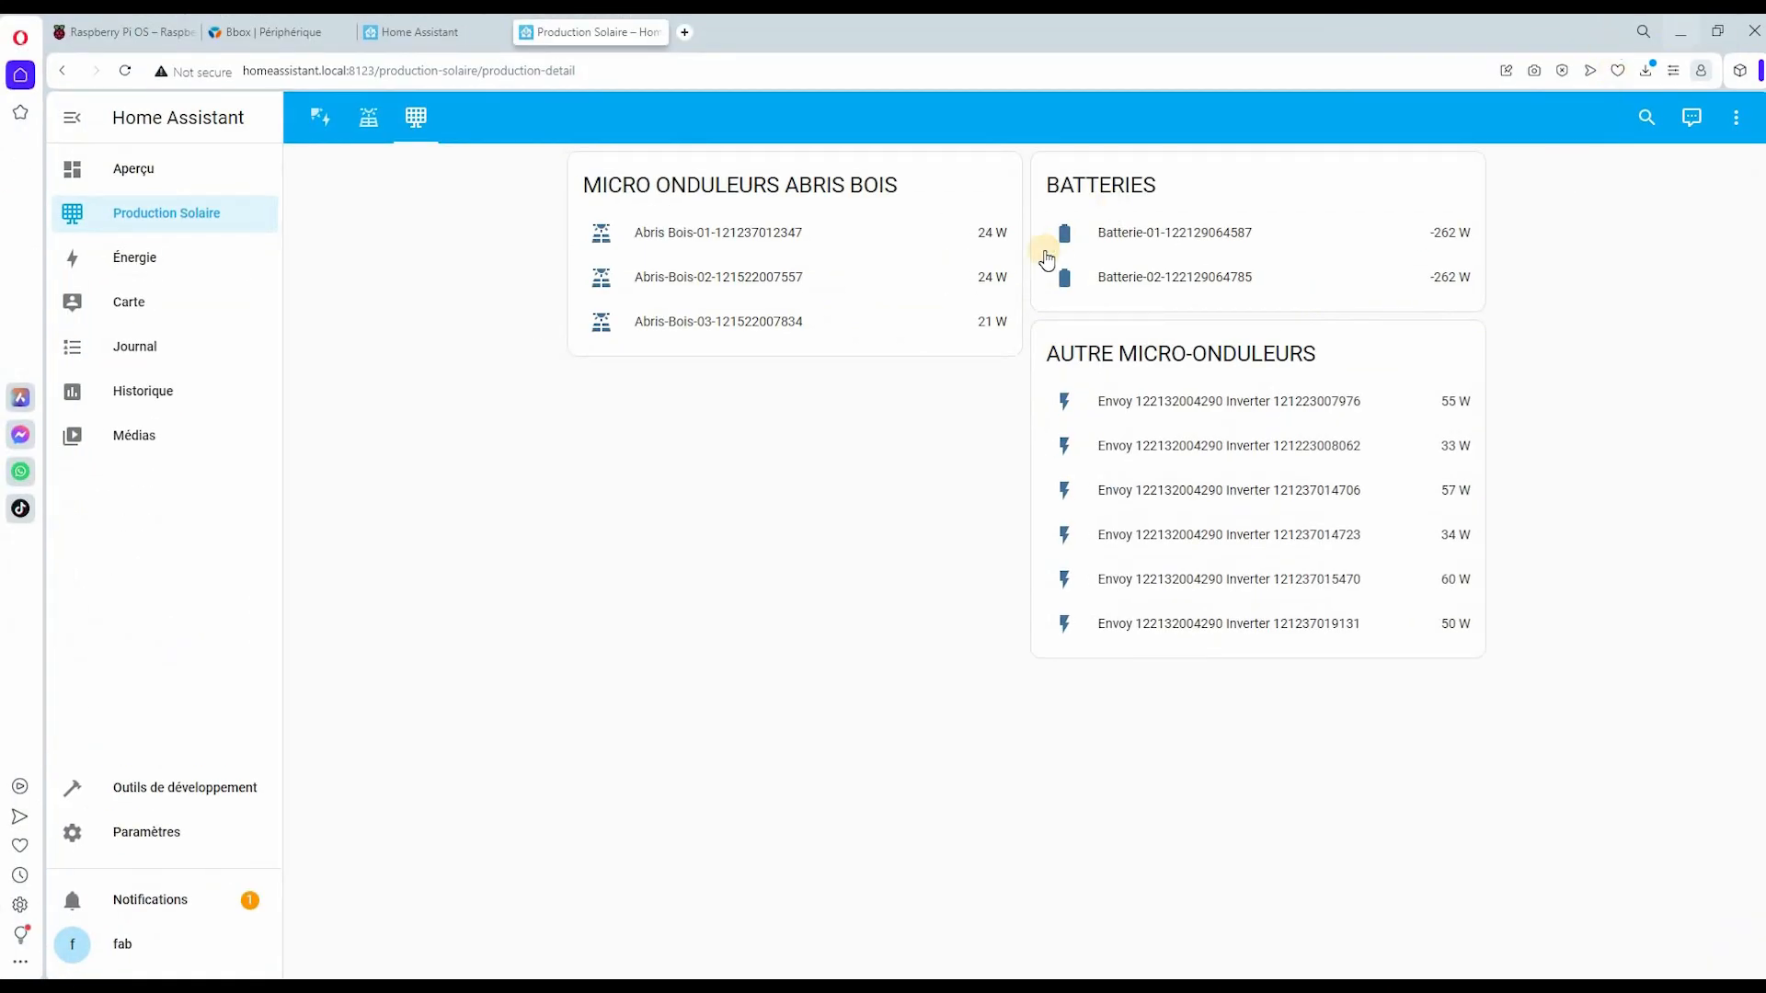